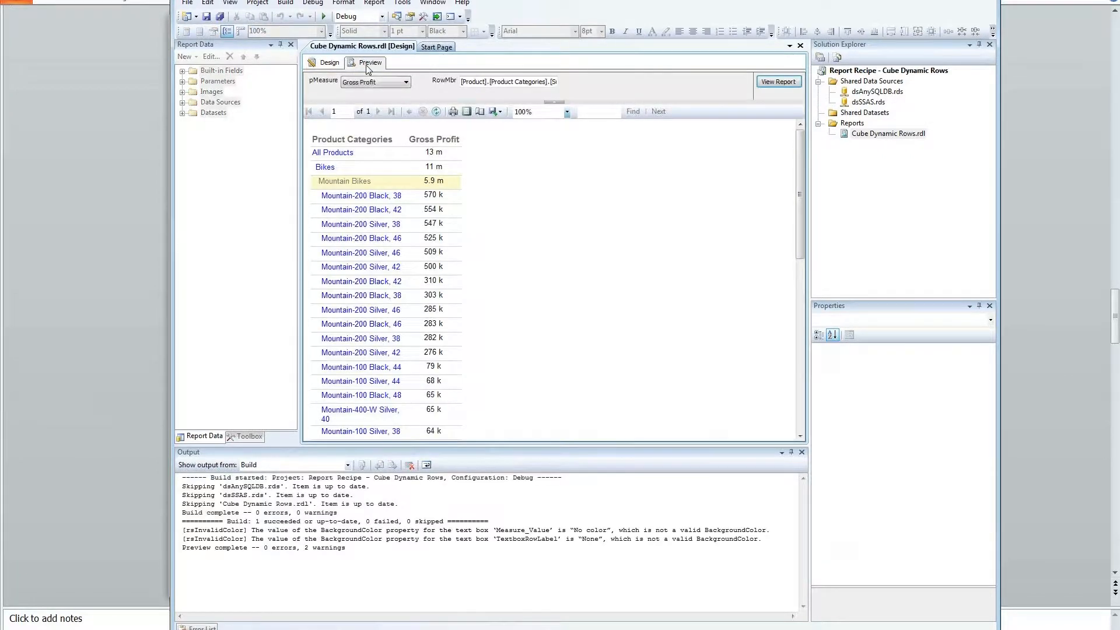
Step: Rerun the Bikes subcategory preview with pMeasure set to Sales Amount, then close the Output window
{"action": "left_click", "coordinate": [330, 168]}
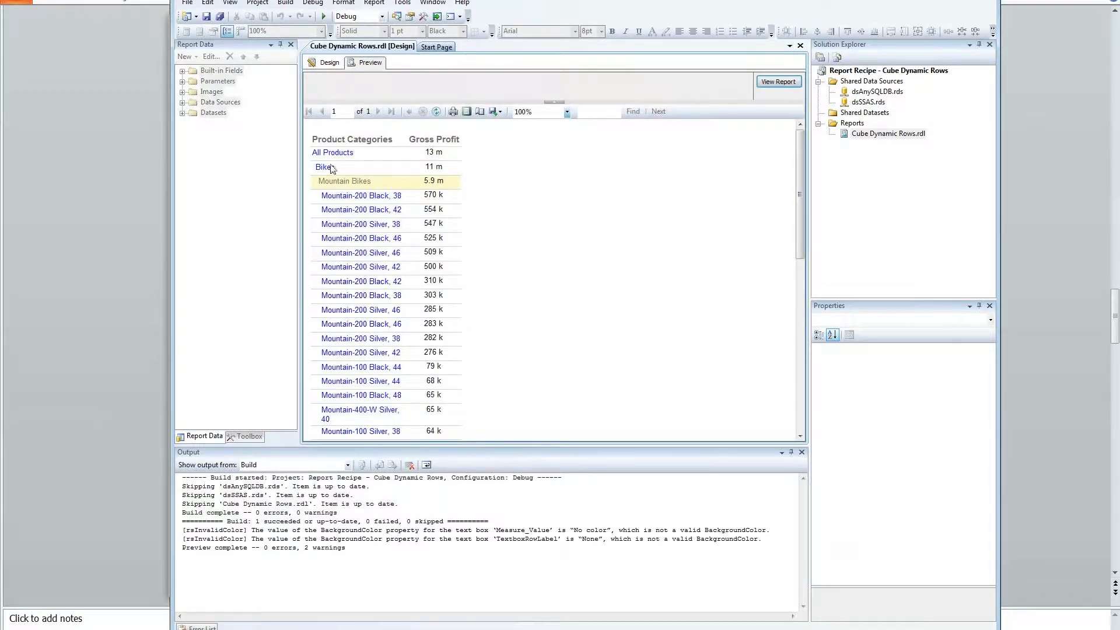
{"action": "left_click", "coordinate": [324, 169]}
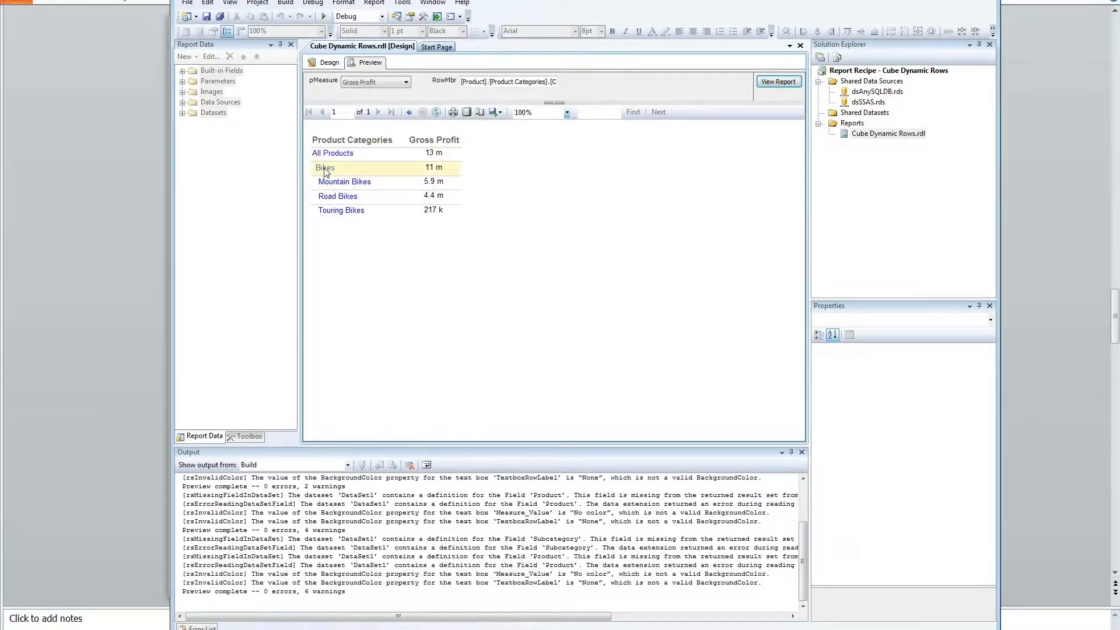
{"action": "left_click", "coordinate": [376, 82]}
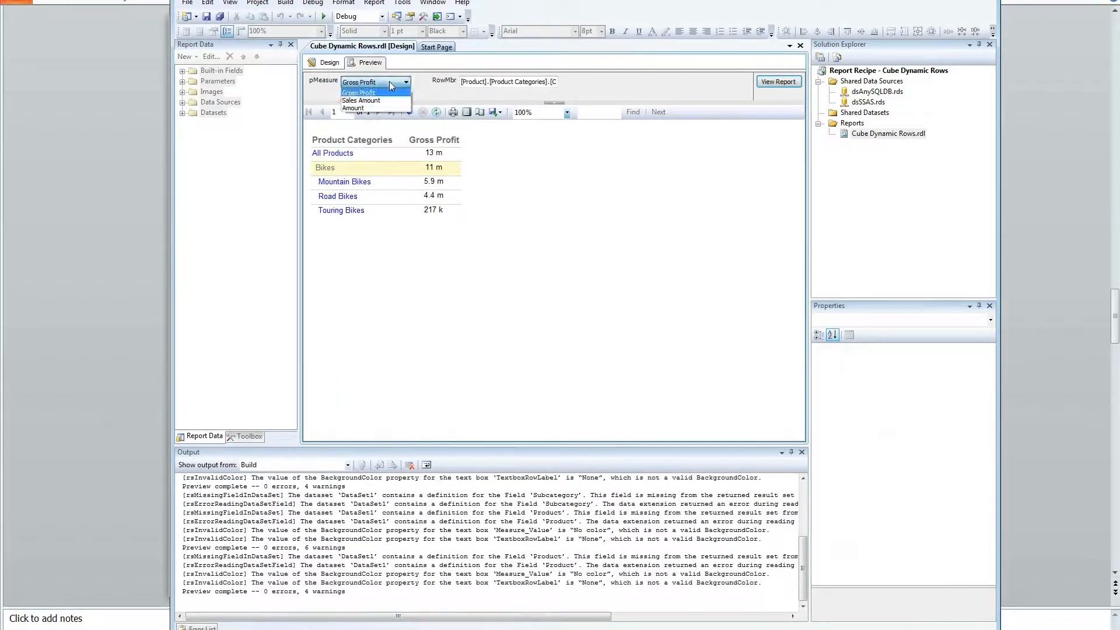
{"action": "left_click", "coordinate": [384, 101]}
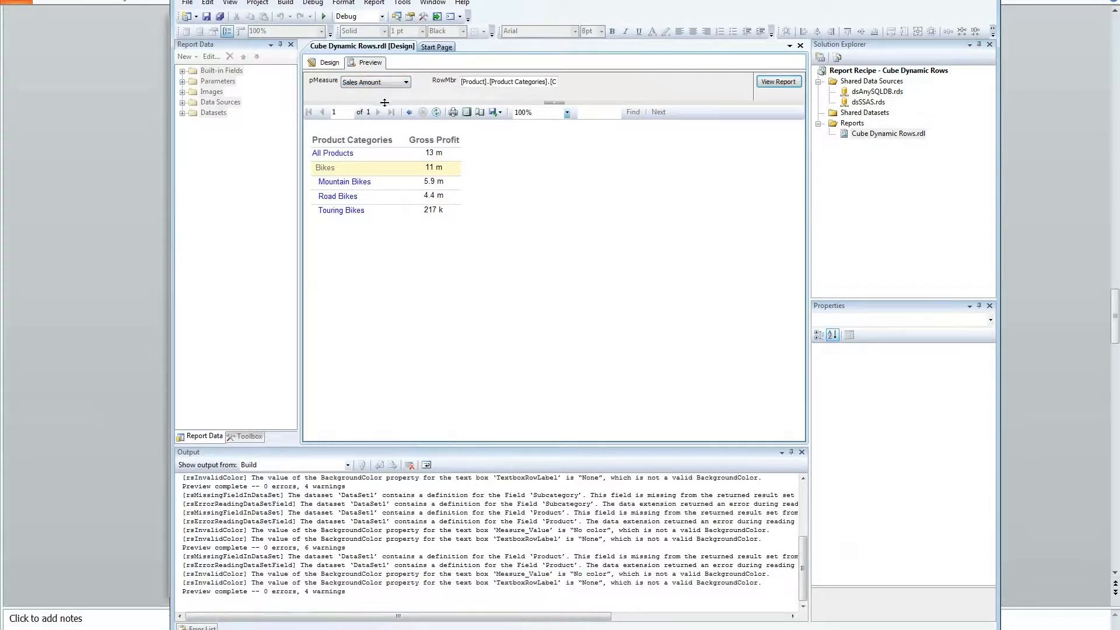
{"action": "left_click", "coordinate": [764, 83]}
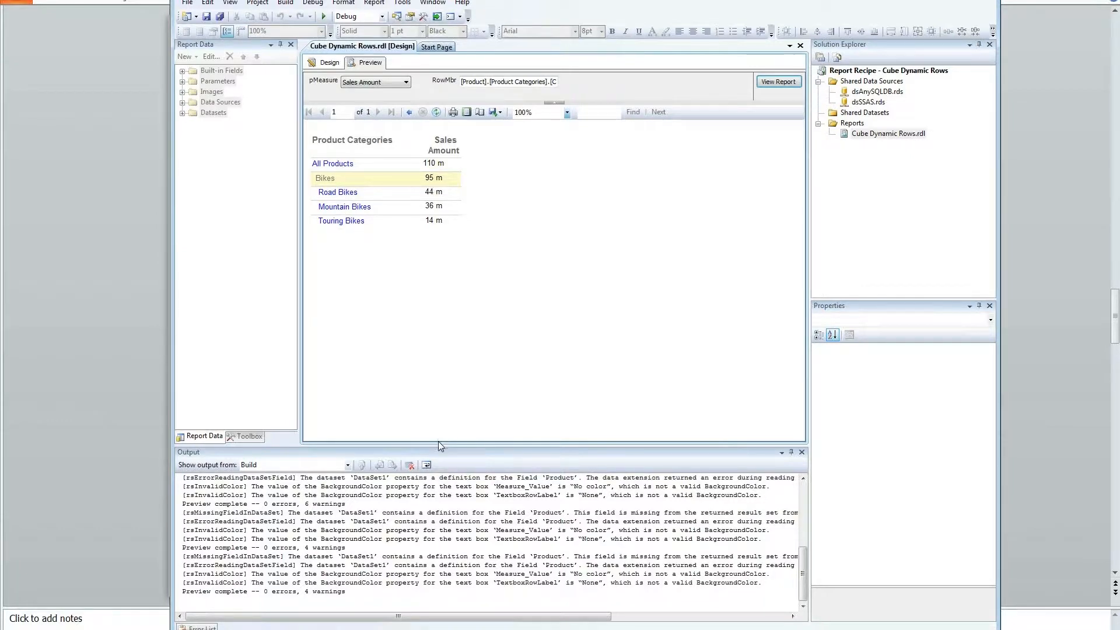
{"action": "left_click", "coordinate": [802, 452]}
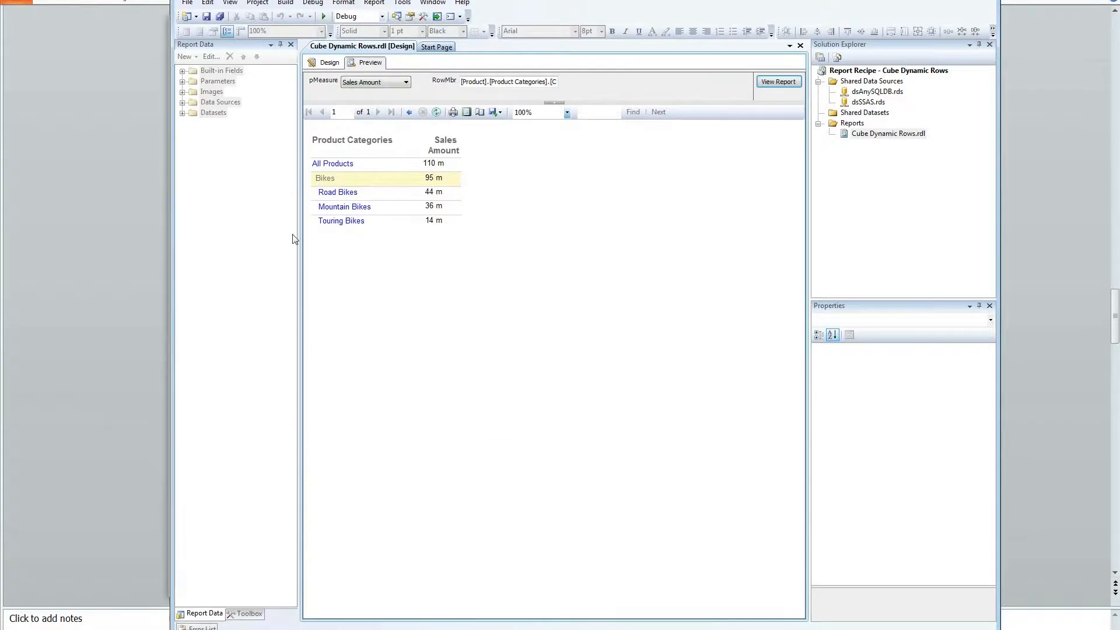
Step: In Design view, inspect the pMeasure and pRowMbr parameters, then expand Datasets in Report Data
{"action": "left_click", "coordinate": [327, 62]}
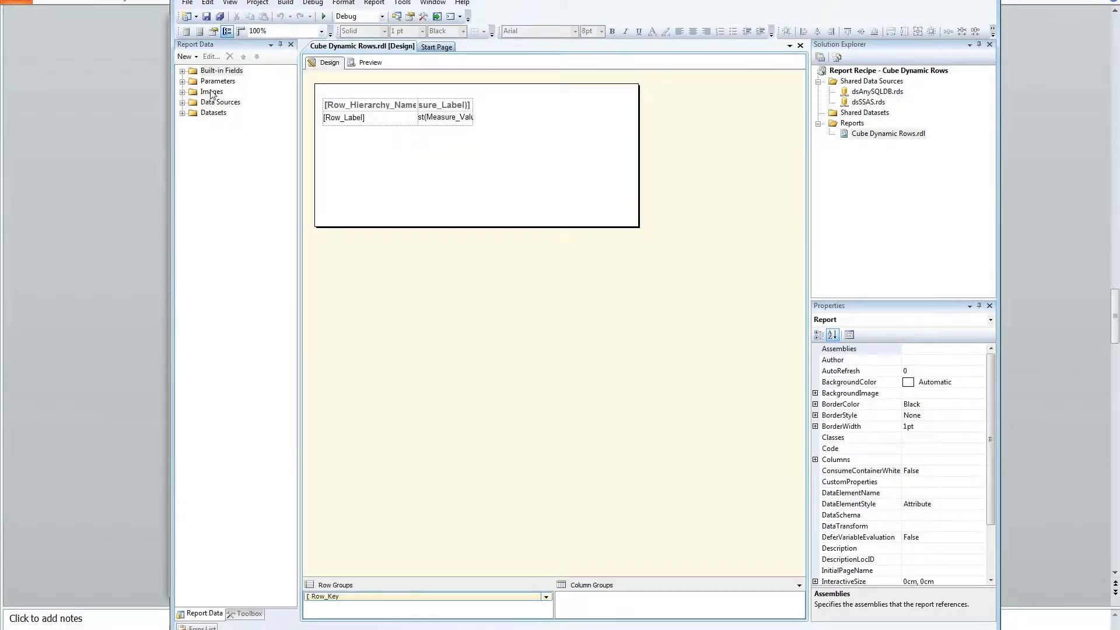
{"action": "left_click", "coordinate": [182, 81]}
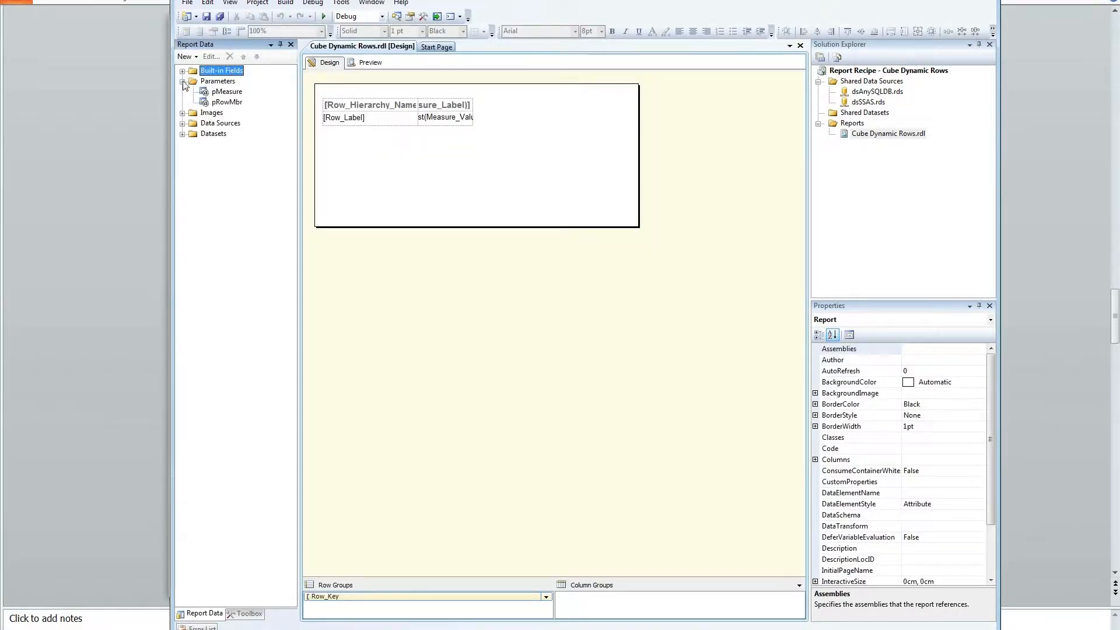
{"action": "left_click", "coordinate": [213, 94]}
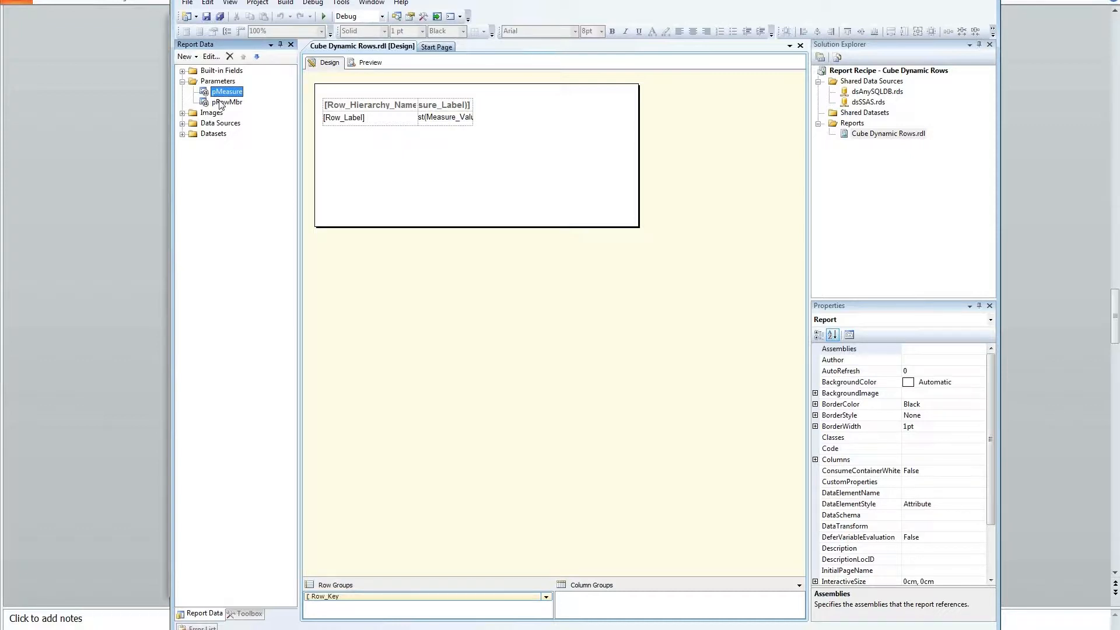
{"action": "left_click", "coordinate": [221, 103]}
{"action": "left_click", "coordinate": [221, 94]}
{"action": "left_click", "coordinate": [182, 133]}
Step: Open DataSet1's MDX in the Query Designer and enlarge the editor window
{"action": "double_click", "coordinate": [223, 144]}
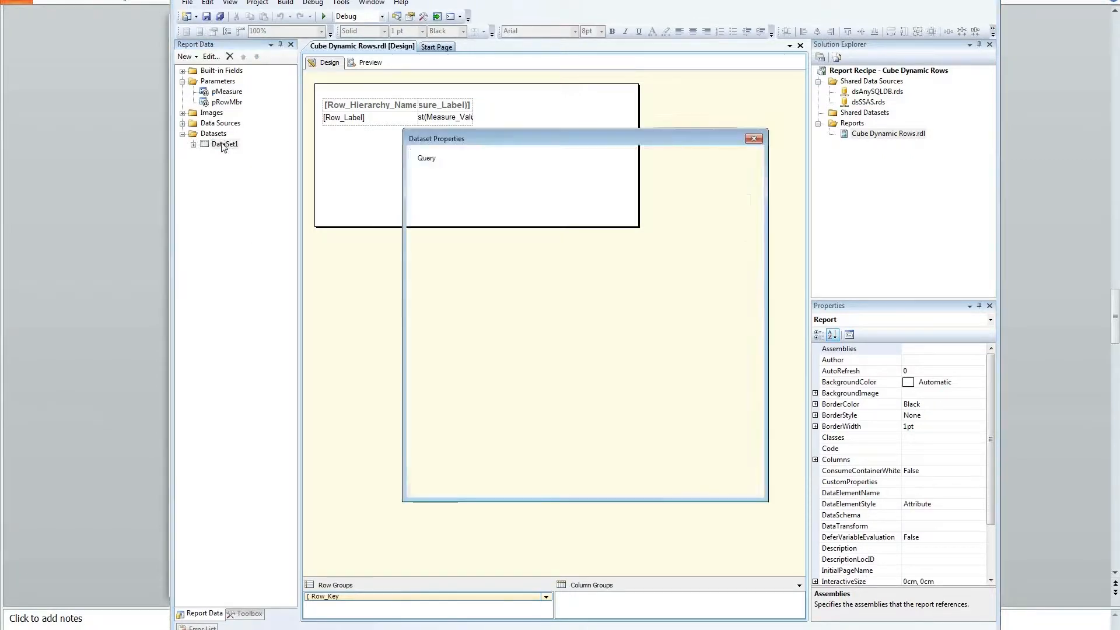
{"action": "left_click", "coordinate": [615, 425]}
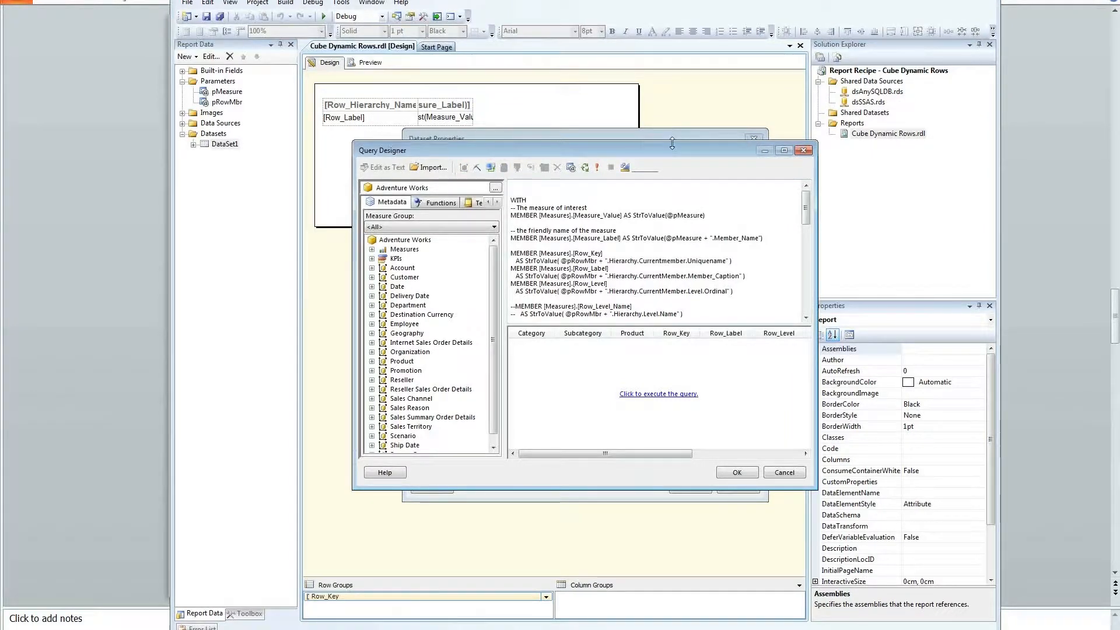
{"action": "left_click_drag", "start_coordinate": [672, 144], "coordinate": [672, 0]}
{"action": "left_click_drag", "start_coordinate": [652, 174], "coordinate": [652, 346]}
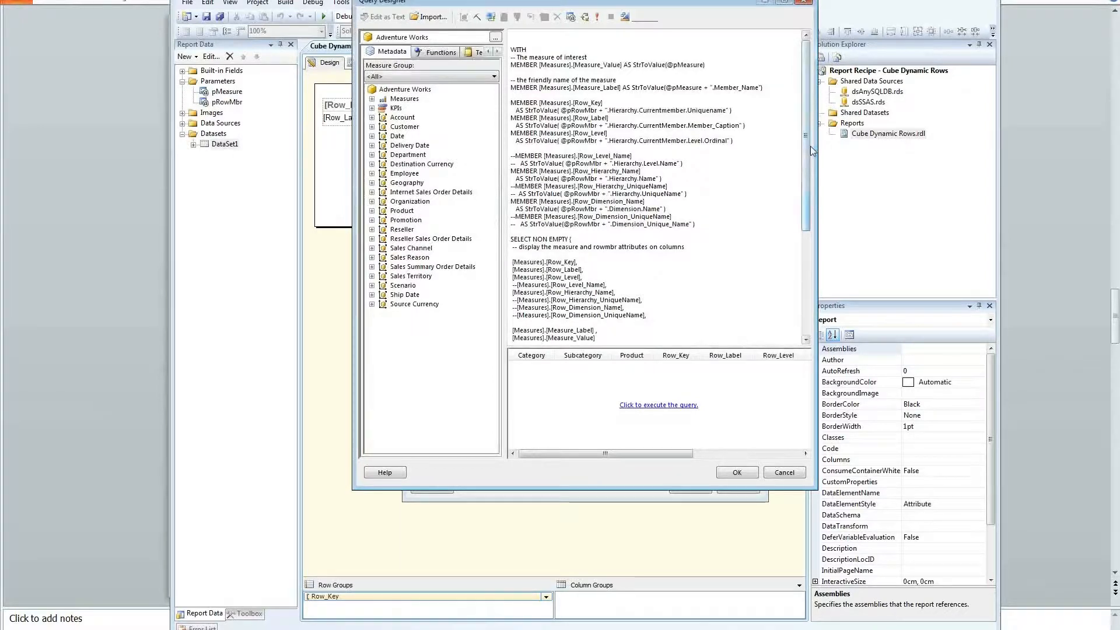
{"action": "left_click_drag", "start_coordinate": [806, 147], "coordinate": [804, 102]}
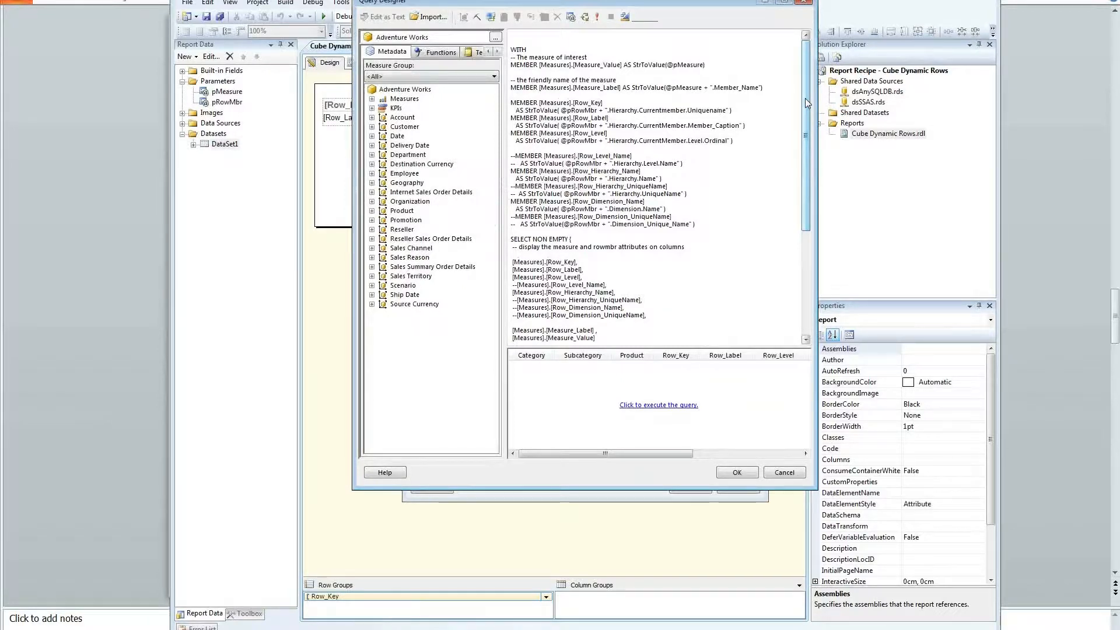
Step: Review the MDX: calculated members, SELECT NON EMPTY measures, the FROM cube line and comments
{"action": "left_click", "coordinate": [740, 150]}
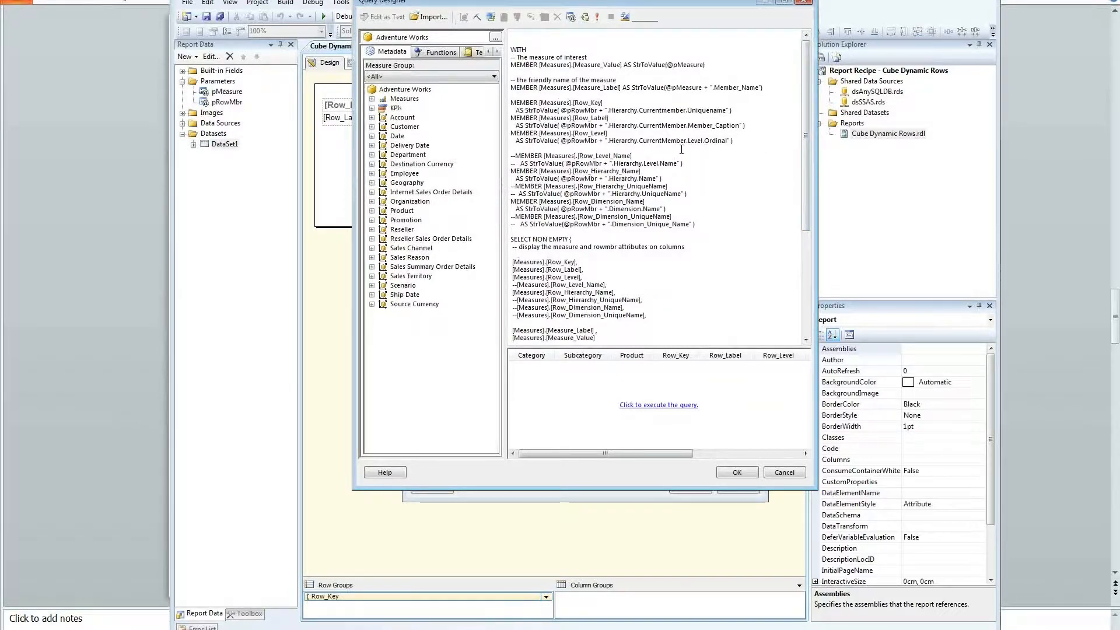
{"action": "left_click_drag", "start_coordinate": [682, 160], "coordinate": [702, 270]}
{"action": "left_click", "coordinate": [708, 317]}
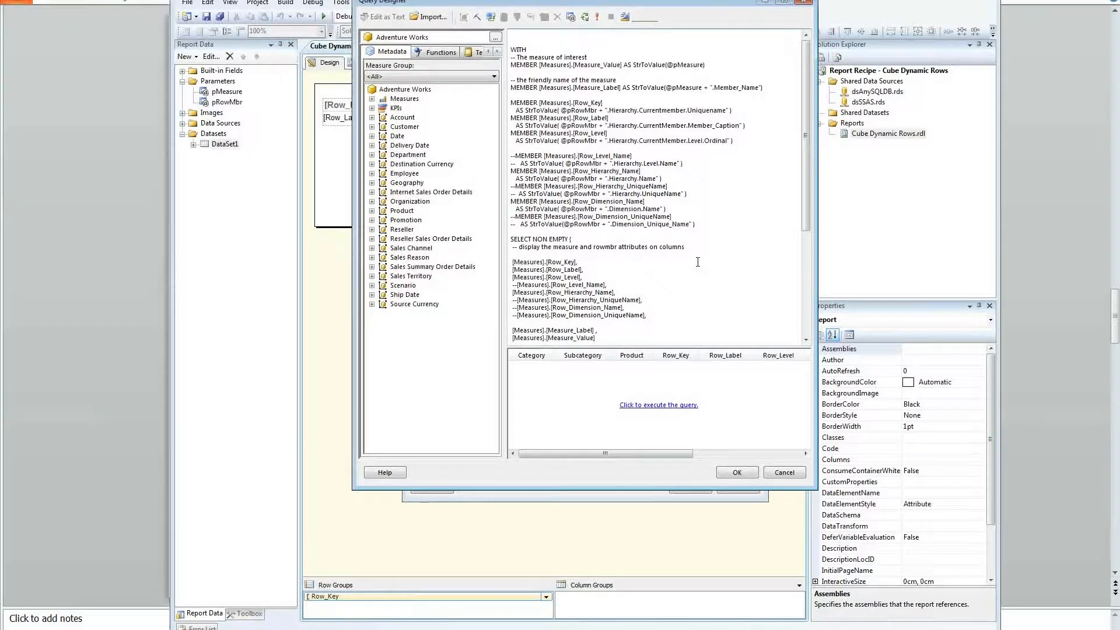
{"action": "scroll", "coordinate": [698, 262], "scroll_direction": "down", "scroll_amount": 6}
{"action": "triple_click", "coordinate": [703, 105]}
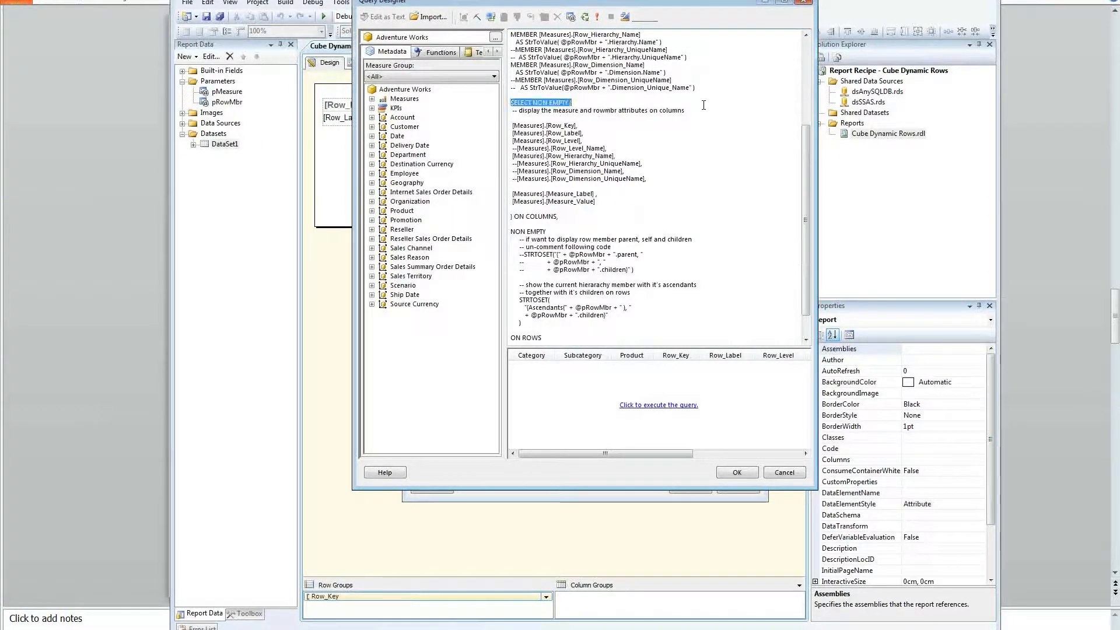
{"action": "left_click_drag", "start_coordinate": [703, 105], "coordinate": [712, 311]}
{"action": "scroll", "coordinate": [712, 308], "scroll_direction": "down", "scroll_amount": 2}
{"action": "left_click", "coordinate": [706, 302]}
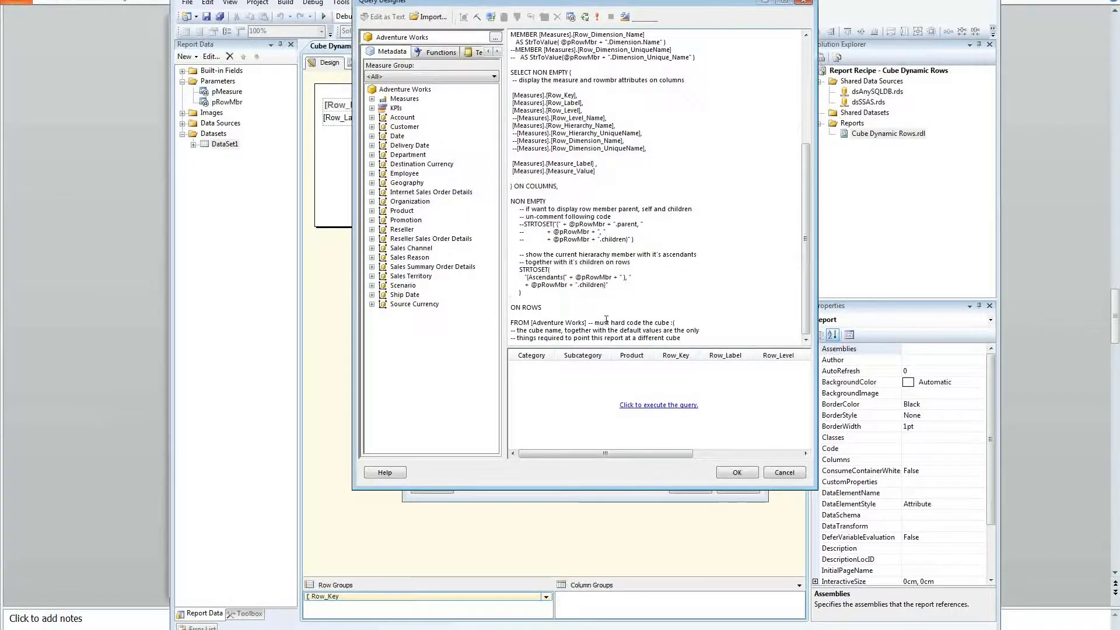
{"action": "left_click_drag", "start_coordinate": [511, 323], "coordinate": [692, 326]}
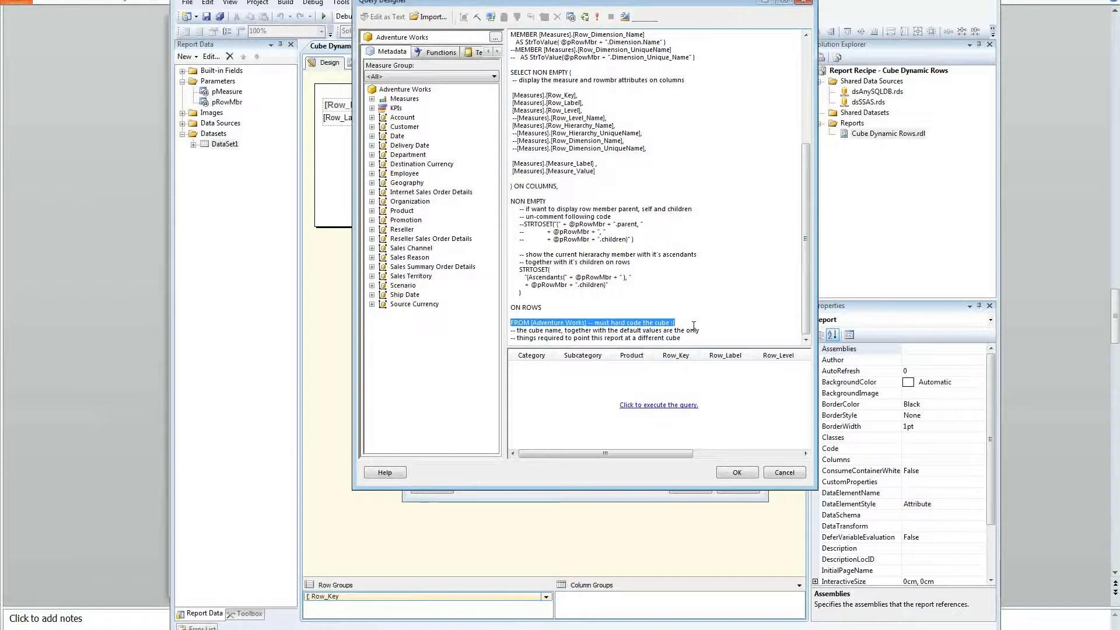
{"action": "left_click", "coordinate": [704, 326]}
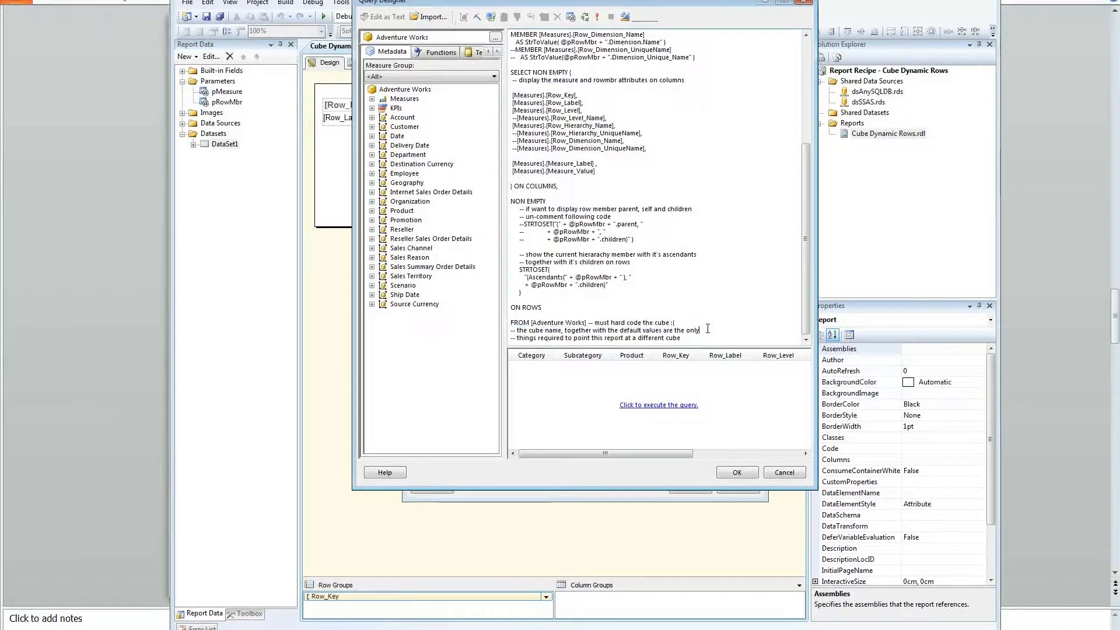
{"action": "left_click_drag", "start_coordinate": [698, 338], "coordinate": [511, 321]}
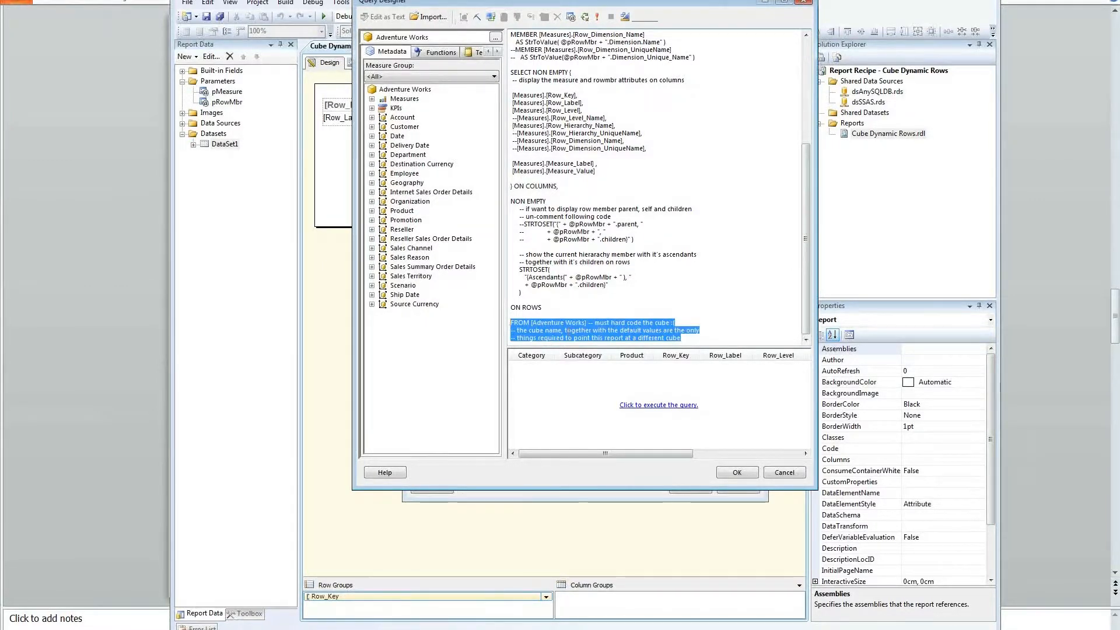
{"action": "left_click", "coordinate": [665, 289]}
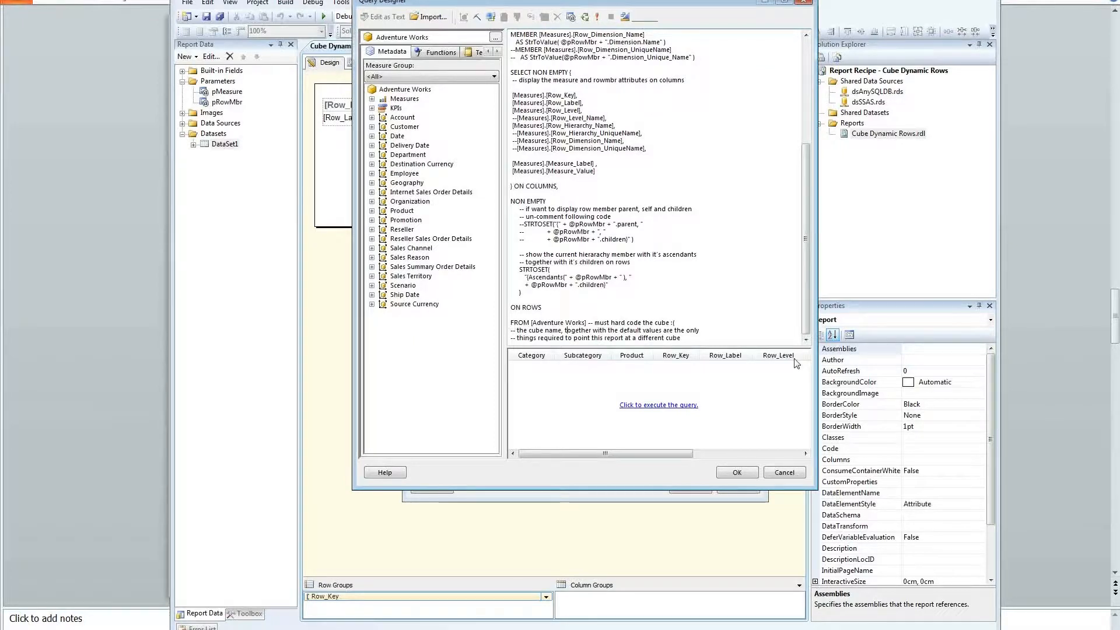
Step: Execute the query, cancel the Query Designer unchanged, and review the opening WITH lines
{"action": "left_click", "coordinate": [683, 405]}
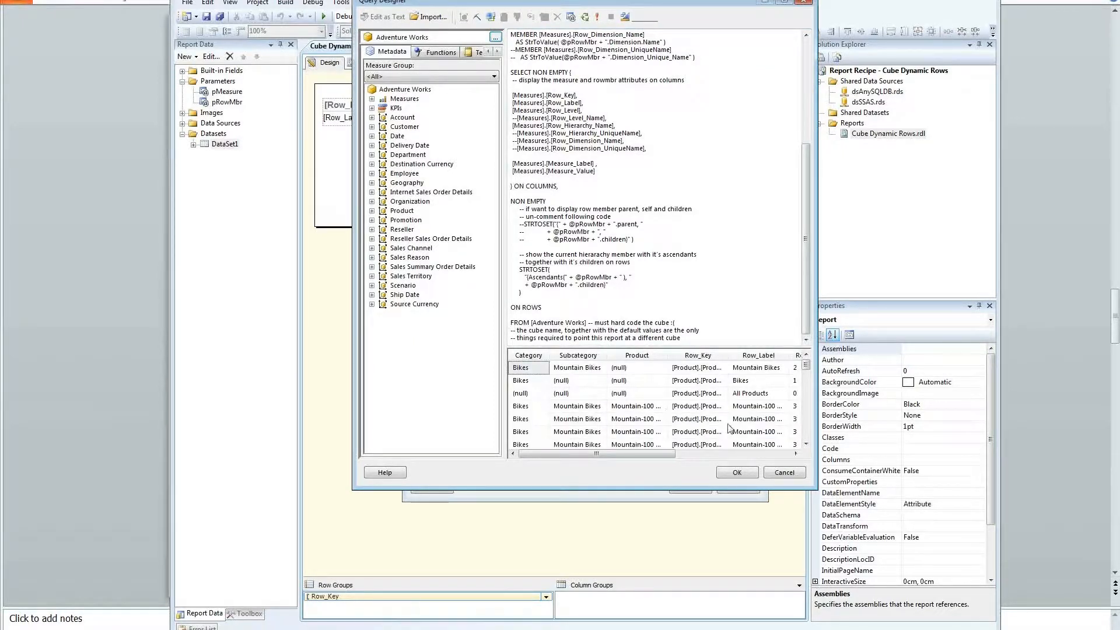
{"action": "left_click", "coordinate": [789, 475]}
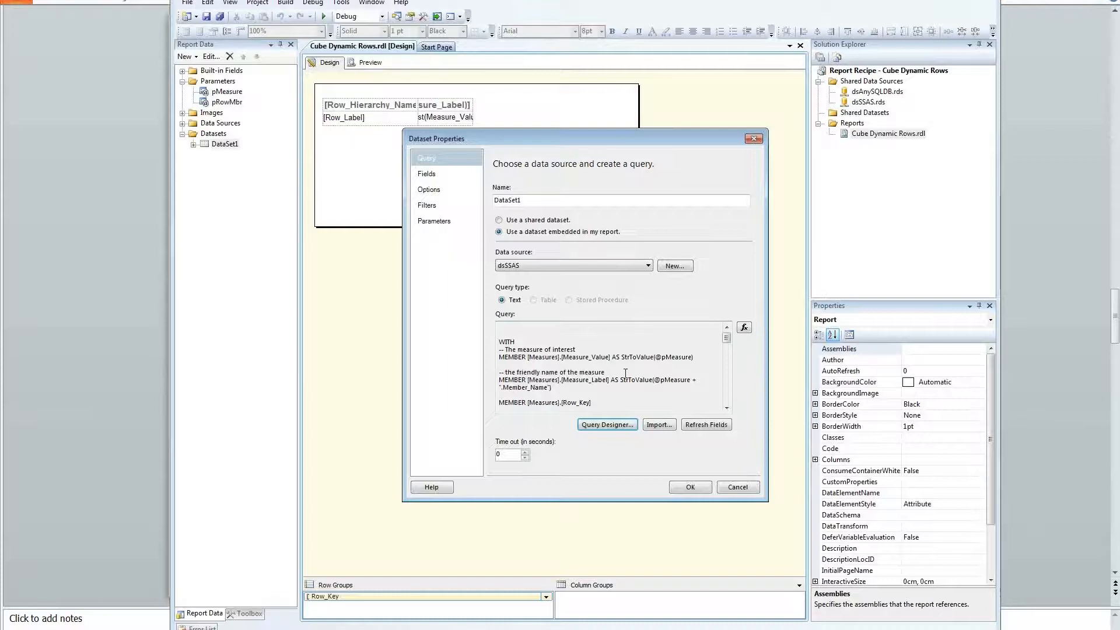
{"action": "left_click_drag", "start_coordinate": [696, 358], "coordinate": [473, 334]}
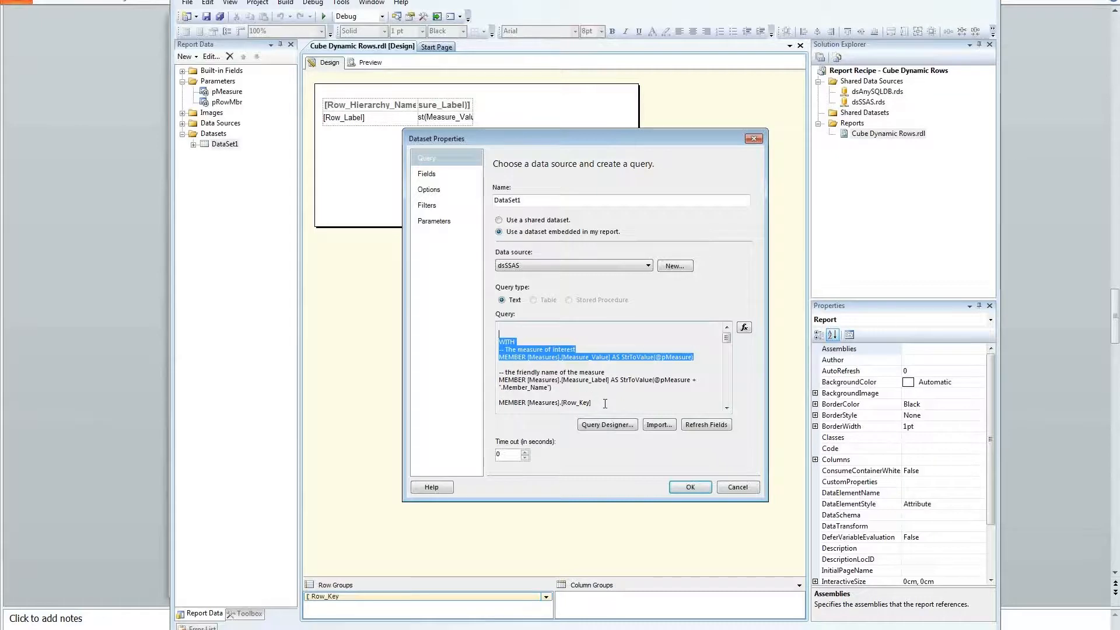
{"action": "left_click", "coordinate": [687, 361]}
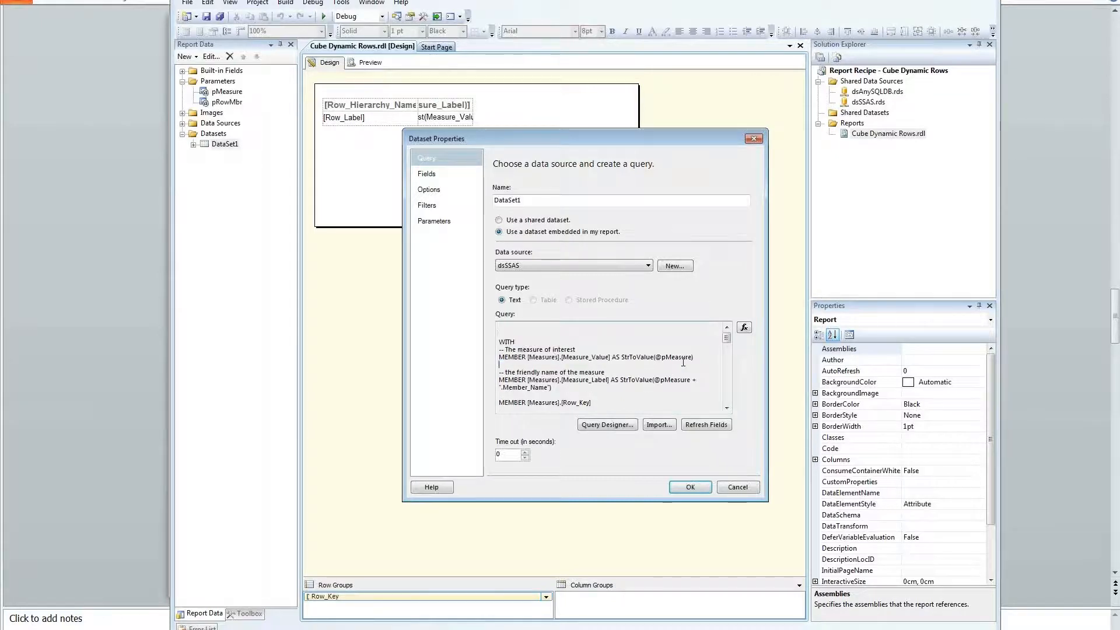
Step: Cancel Dataset Properties, preview a drill from Bikes into Mountain Bikes, and return to Design
{"action": "left_click", "coordinate": [690, 487]}
{"action": "left_click", "coordinate": [227, 93]}
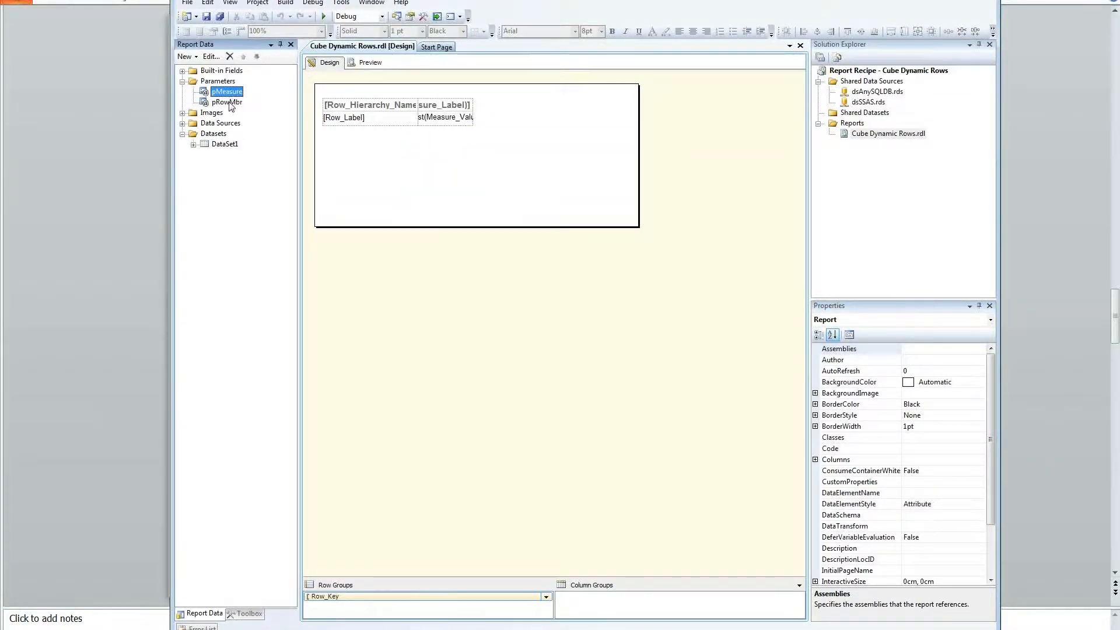
{"action": "left_click", "coordinate": [365, 64]}
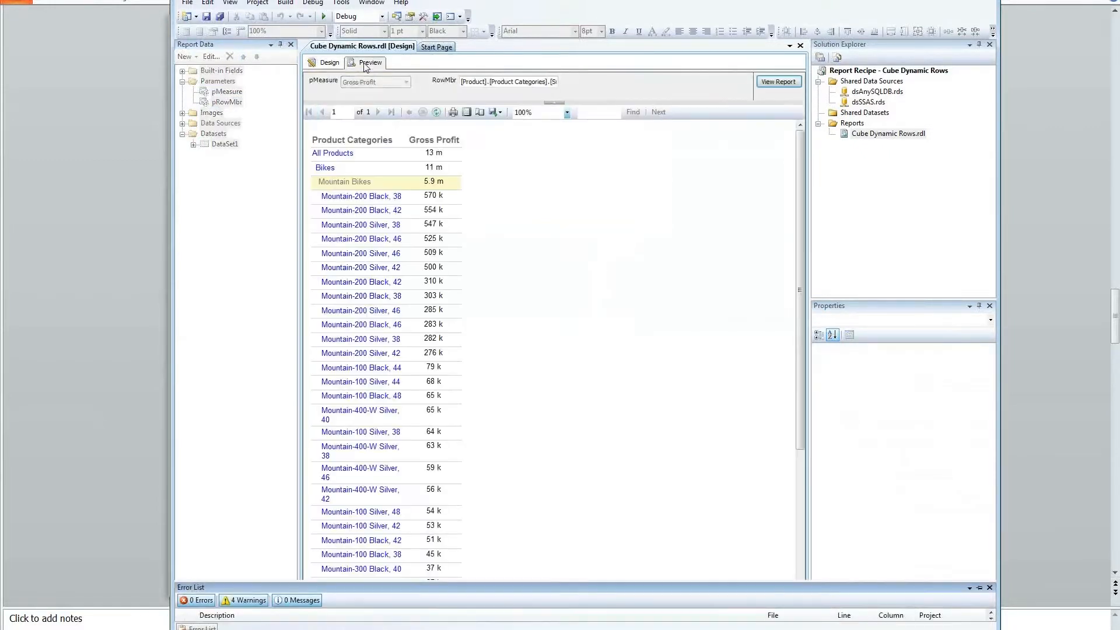
{"action": "left_click", "coordinate": [325, 168]}
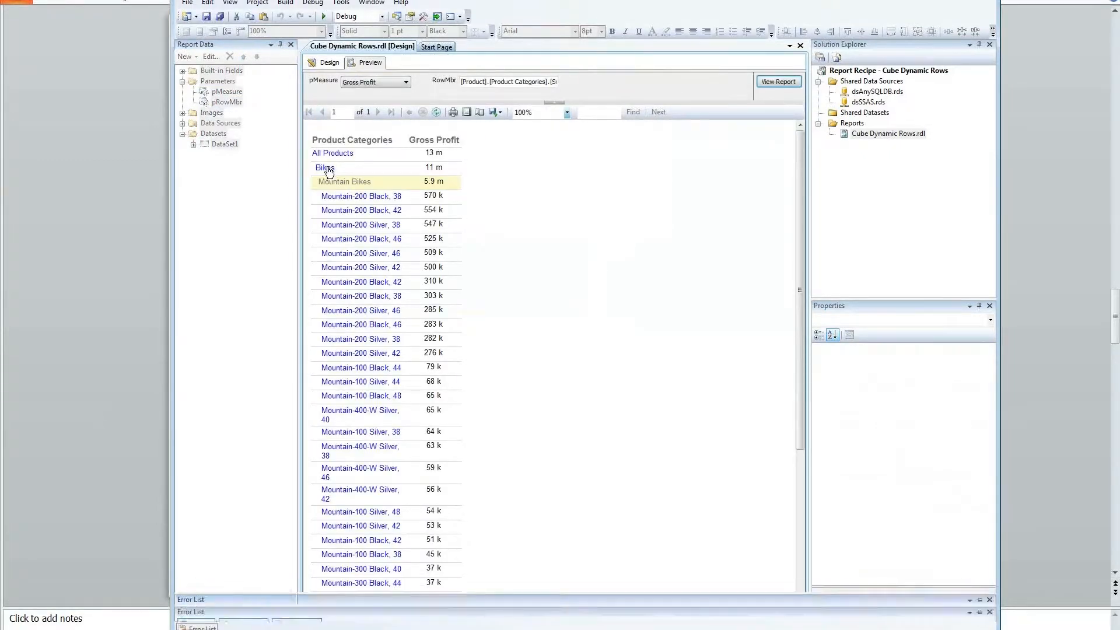
{"action": "left_click", "coordinate": [335, 182]}
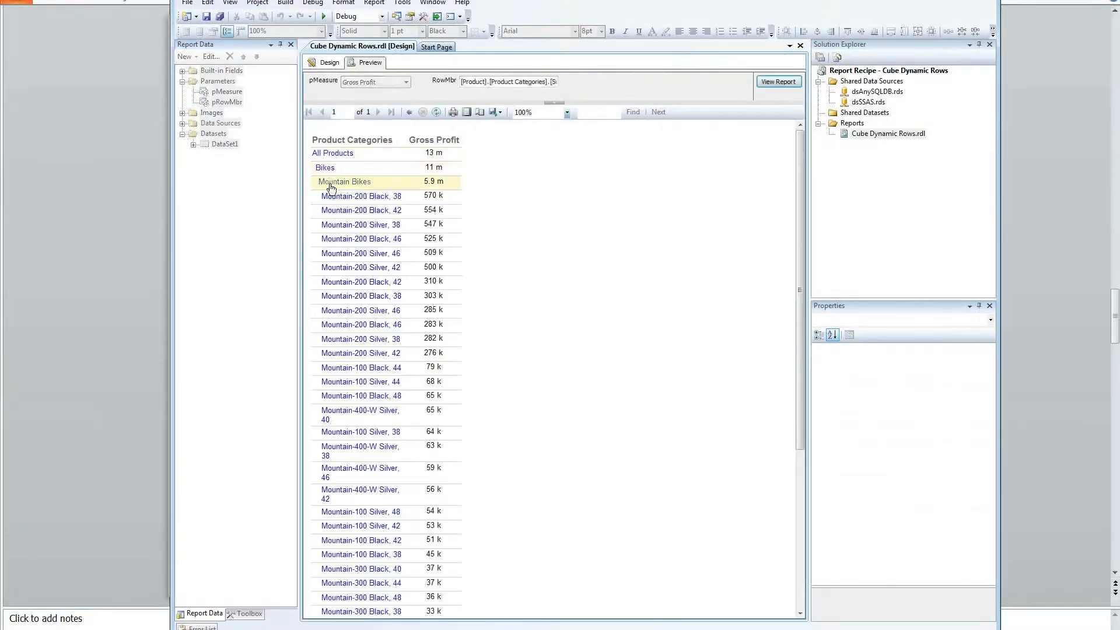
{"action": "left_click", "coordinate": [328, 63]}
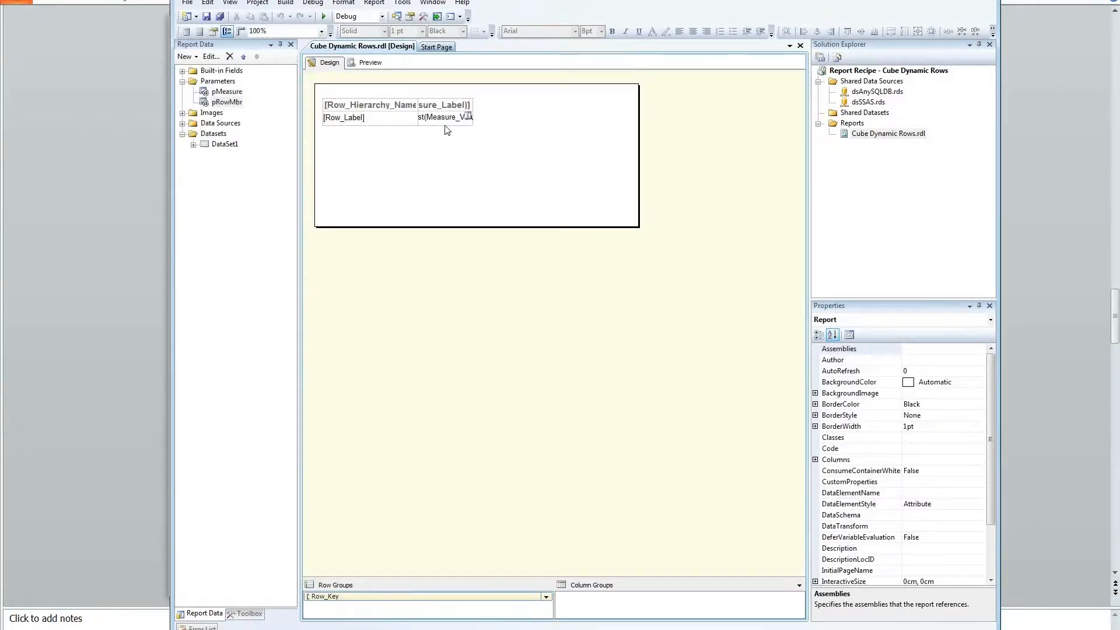
{"action": "left_click", "coordinate": [446, 117]}
{"action": "left_click", "coordinate": [466, 124]}
{"action": "right_click", "coordinate": [467, 123]}
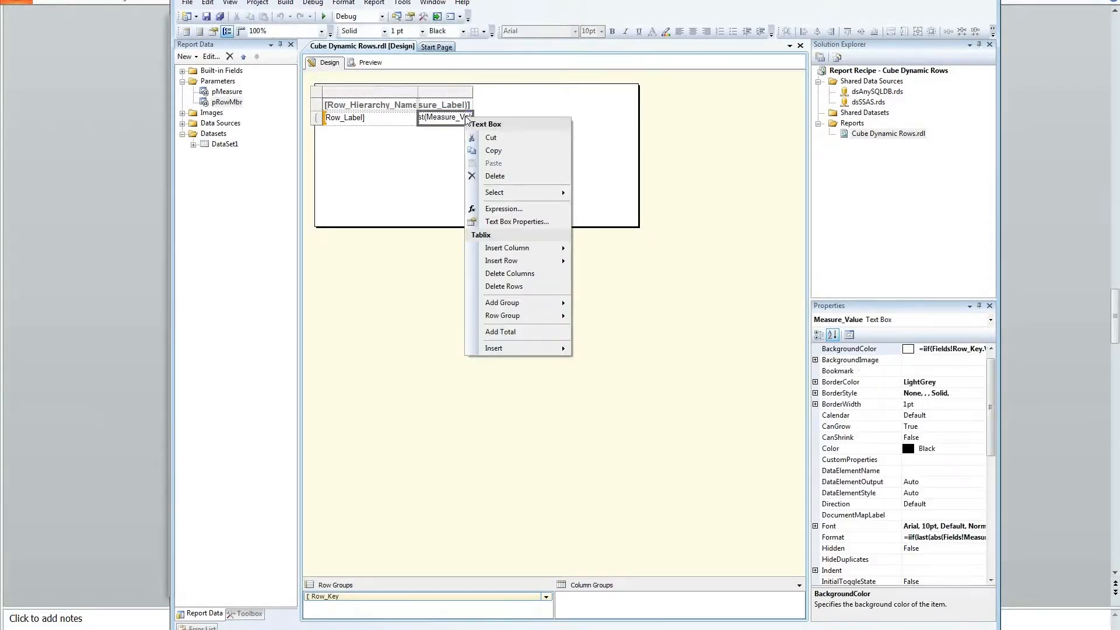
{"action": "left_click", "coordinate": [496, 223]}
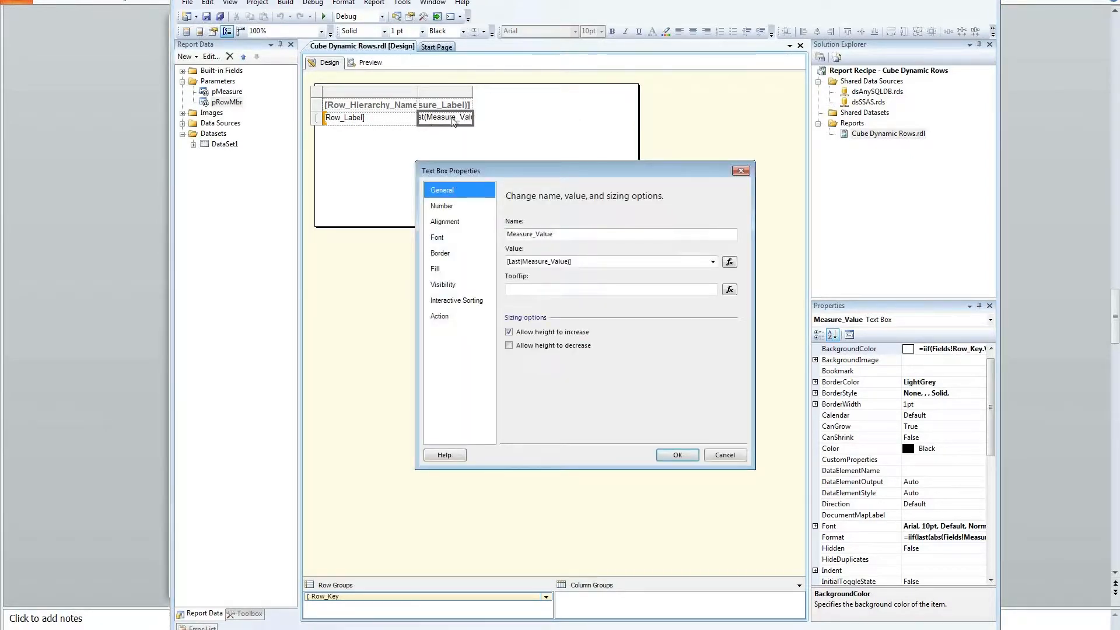
{"action": "left_click", "coordinate": [449, 206]}
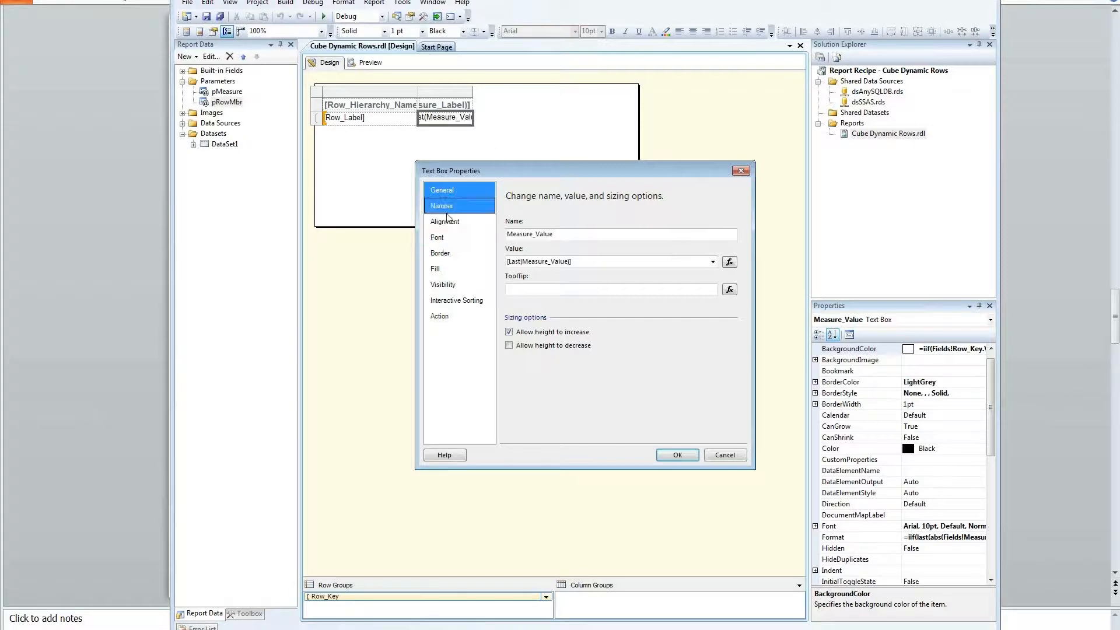
{"action": "left_click", "coordinate": [449, 284]}
{"action": "left_click", "coordinate": [449, 316]}
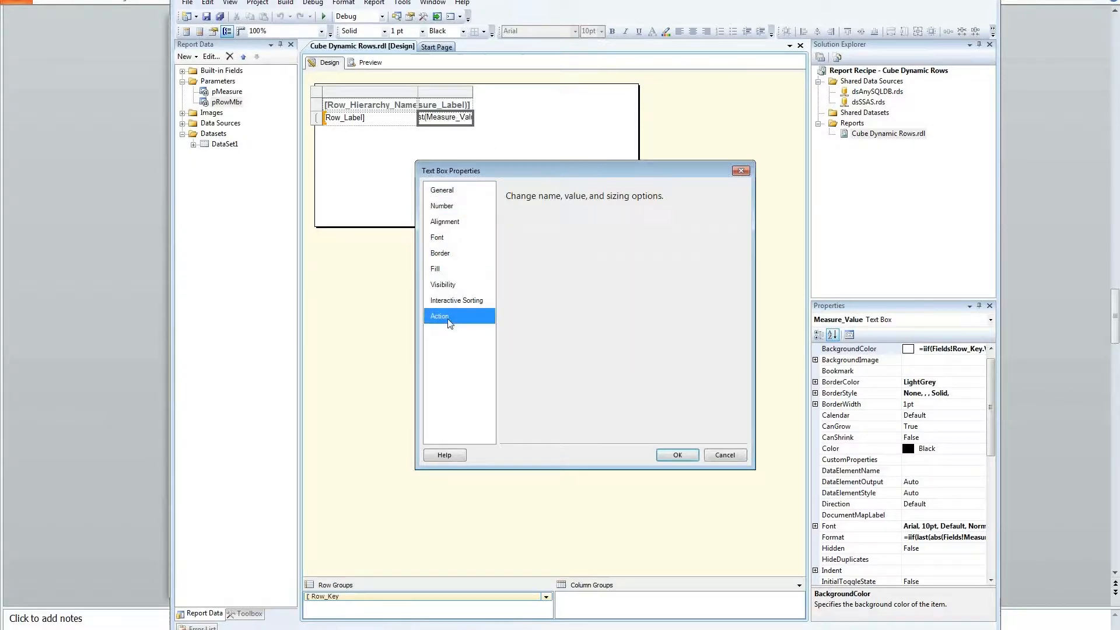
{"action": "left_click", "coordinate": [725, 456]}
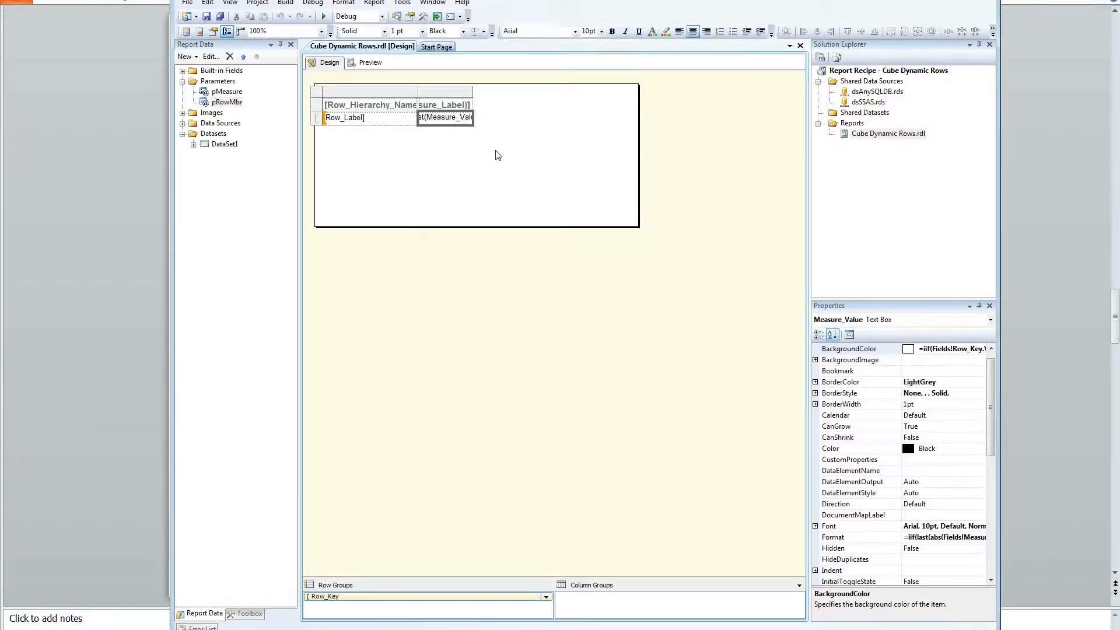
{"action": "left_click", "coordinate": [362, 65]}
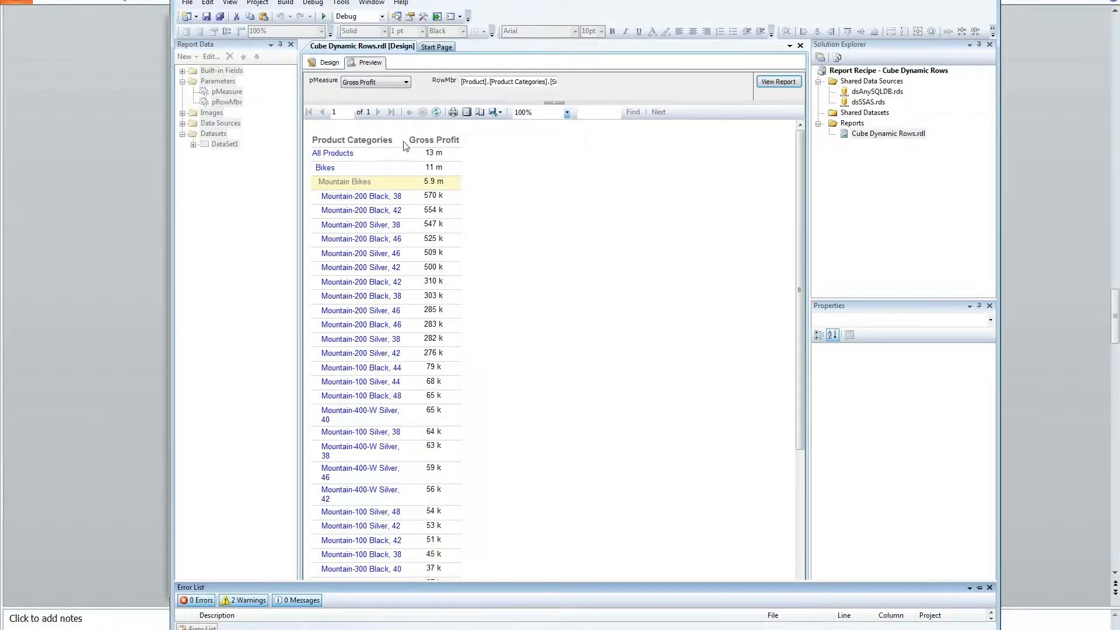
Step: Make the Properties pane taller and open Measure_Value's Format expression in an enlarged editor
{"action": "left_click", "coordinate": [326, 62]}
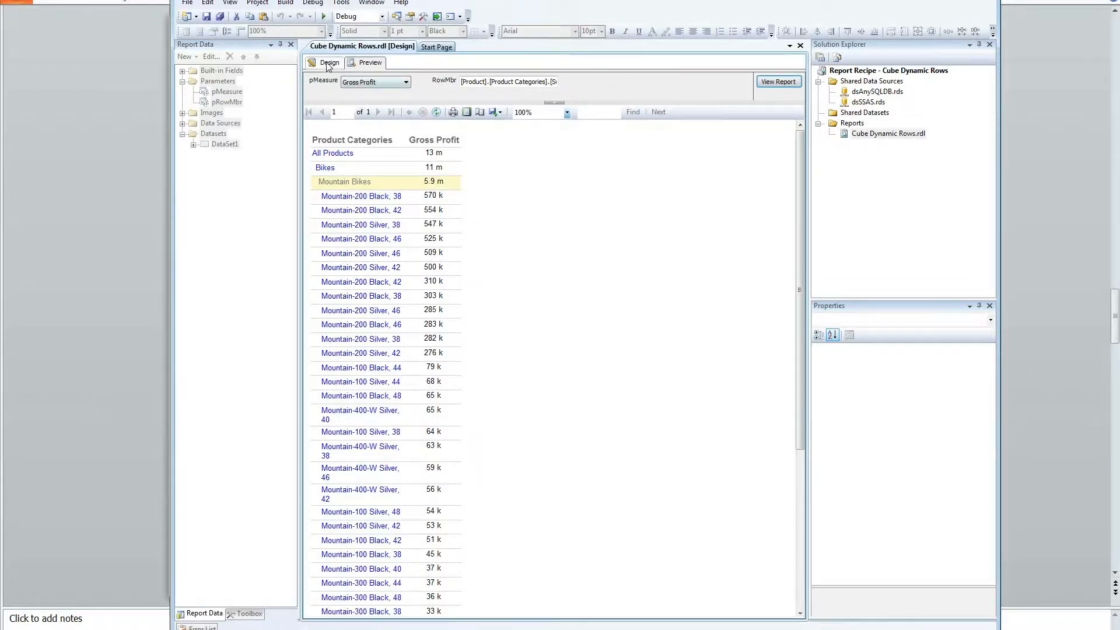
{"action": "left_click_drag", "start_coordinate": [909, 301], "coordinate": [882, 164]}
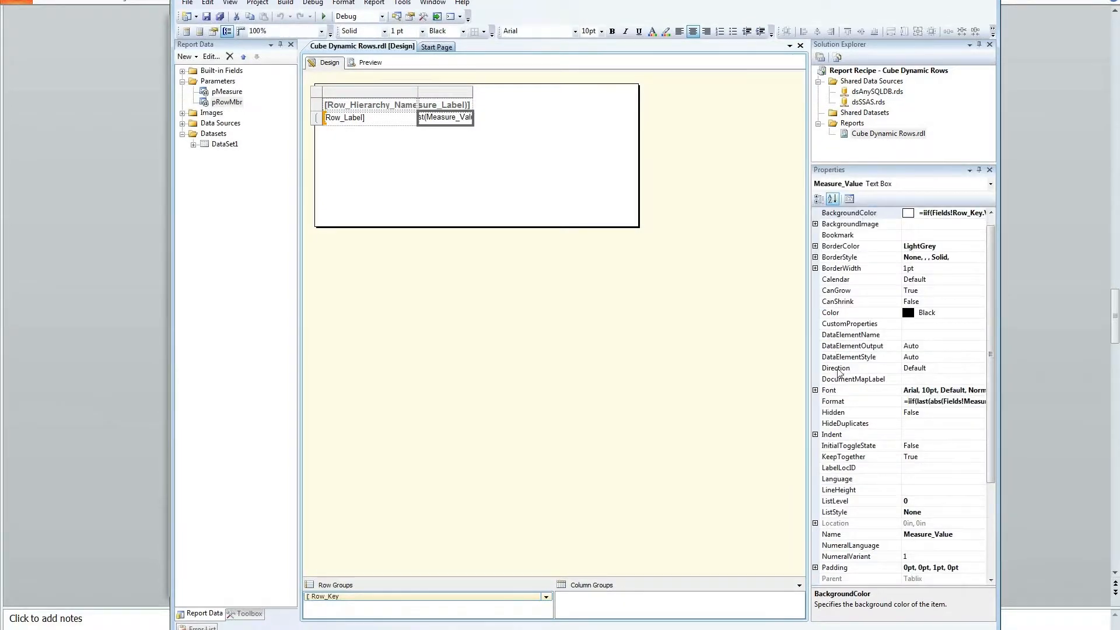
{"action": "left_click", "coordinate": [839, 401]}
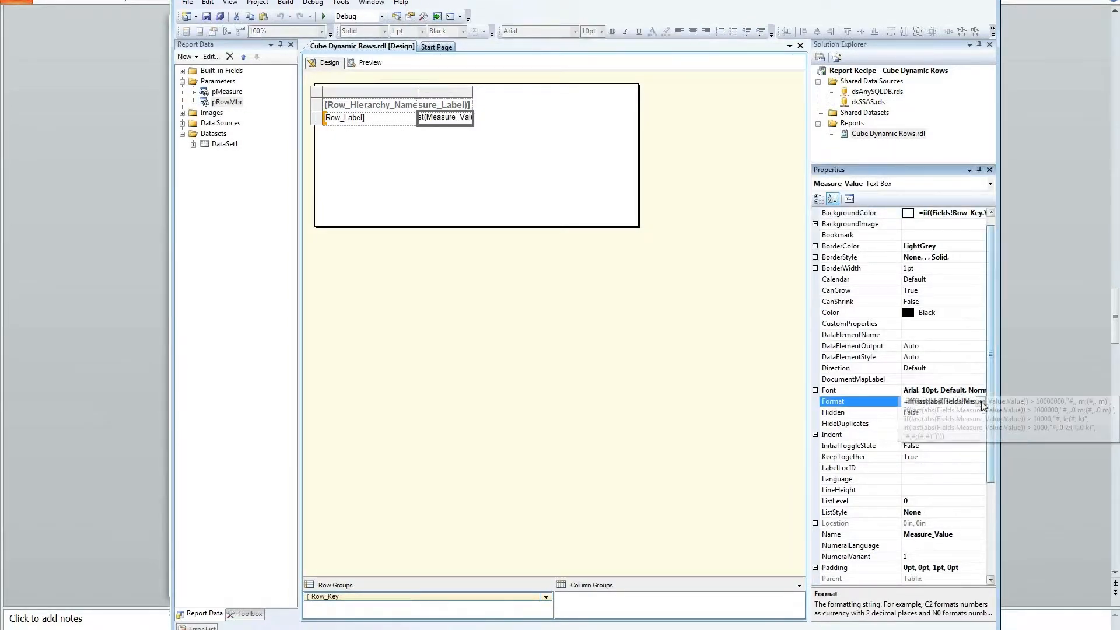
{"action": "left_click", "coordinate": [980, 402]}
{"action": "left_click", "coordinate": [1010, 413]}
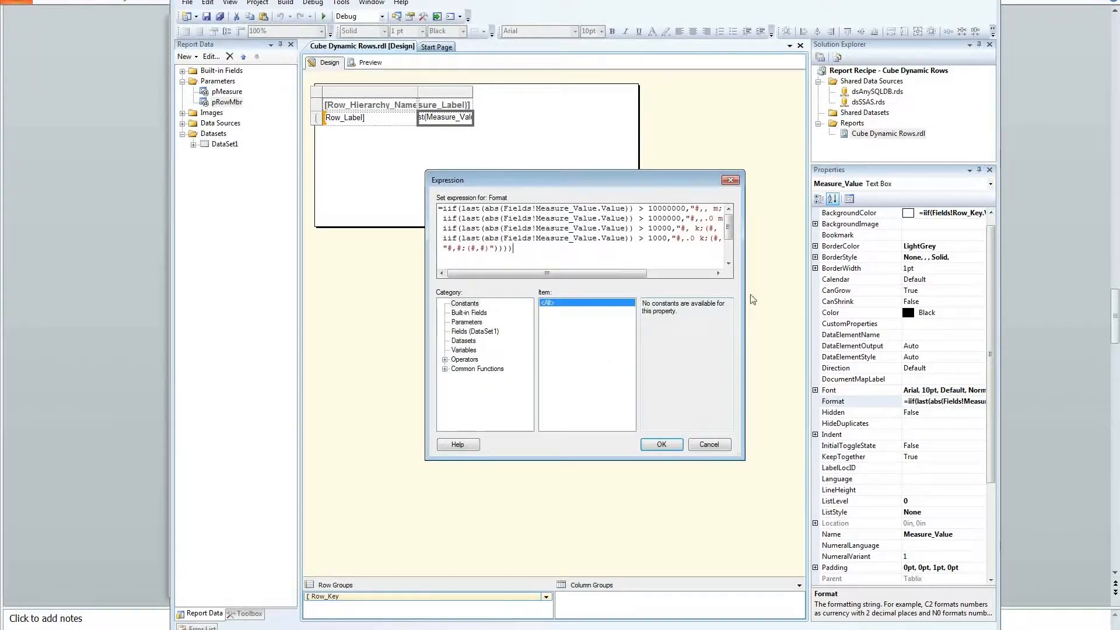
{"action": "left_click_drag", "start_coordinate": [743, 458], "coordinate": [864, 516]}
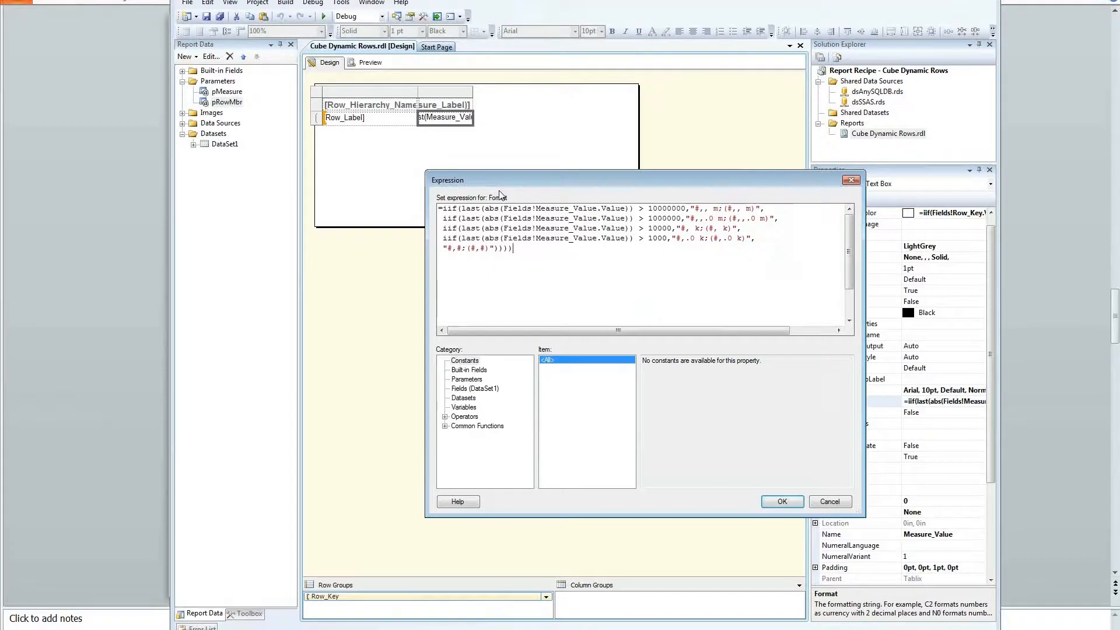
Step: Close the Format expression and briefly open the Row_Label cell's expression
{"action": "left_click", "coordinate": [850, 182]}
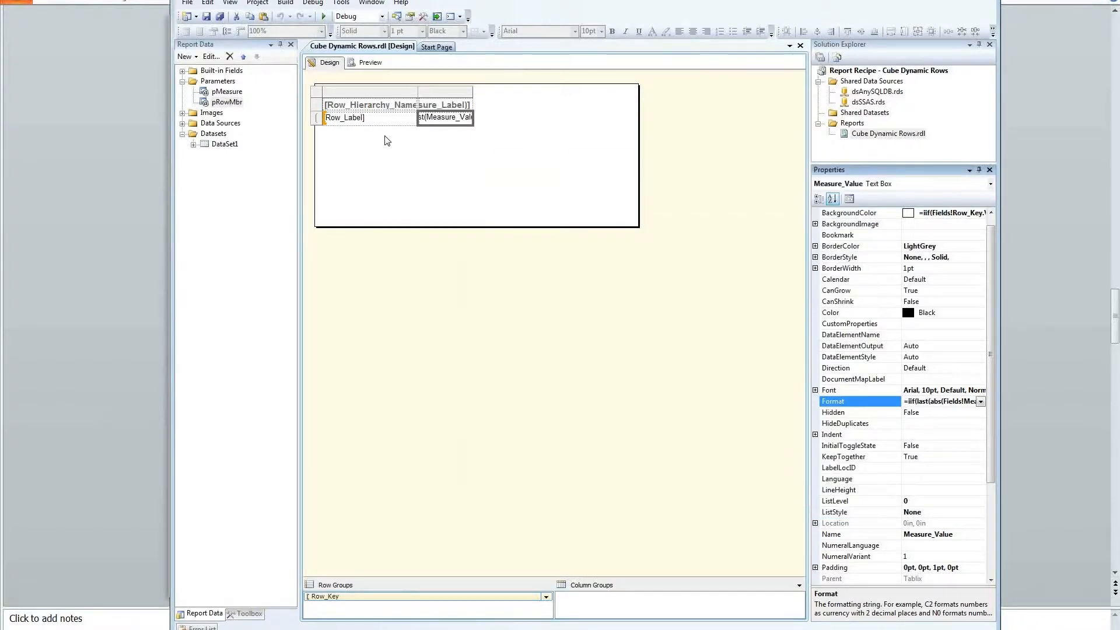
{"action": "left_click", "coordinate": [385, 120]}
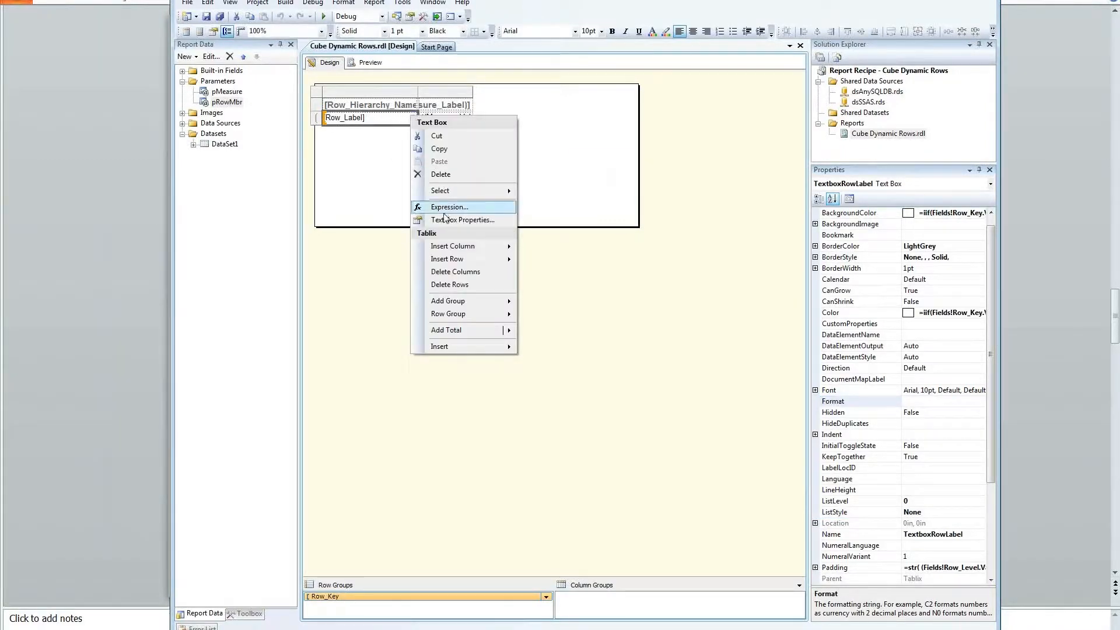
{"action": "left_click", "coordinate": [445, 211]}
{"action": "key", "text": "Escape"}
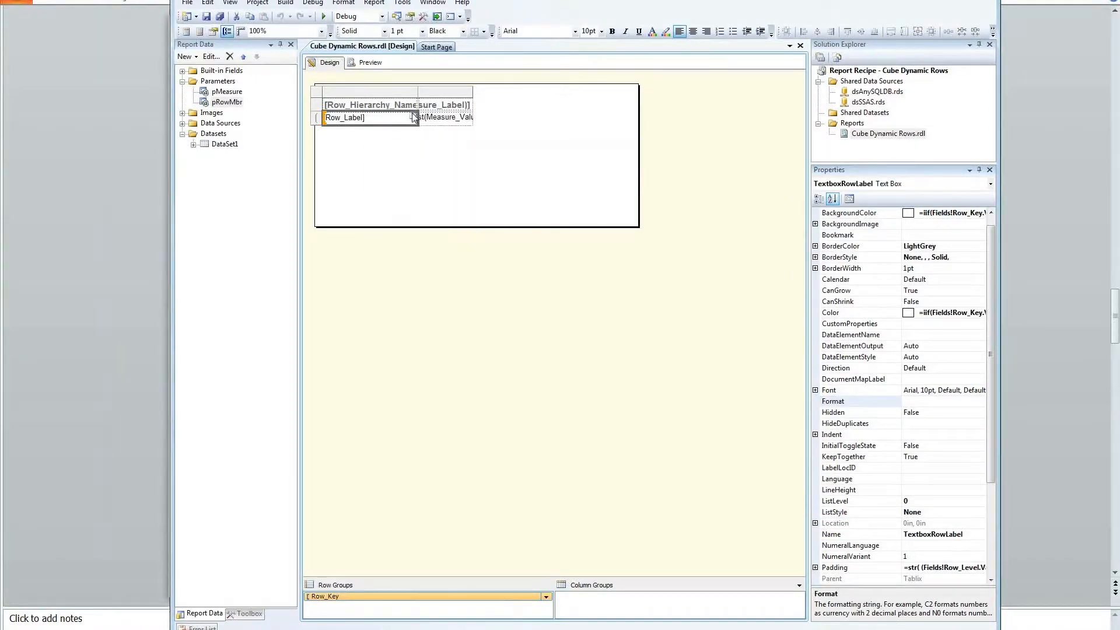
Step: Review Row_Label's Go to report action and parameters in Text Box Properties, then preview
{"action": "right_click", "coordinate": [412, 118]}
{"action": "left_click", "coordinate": [464, 222]}
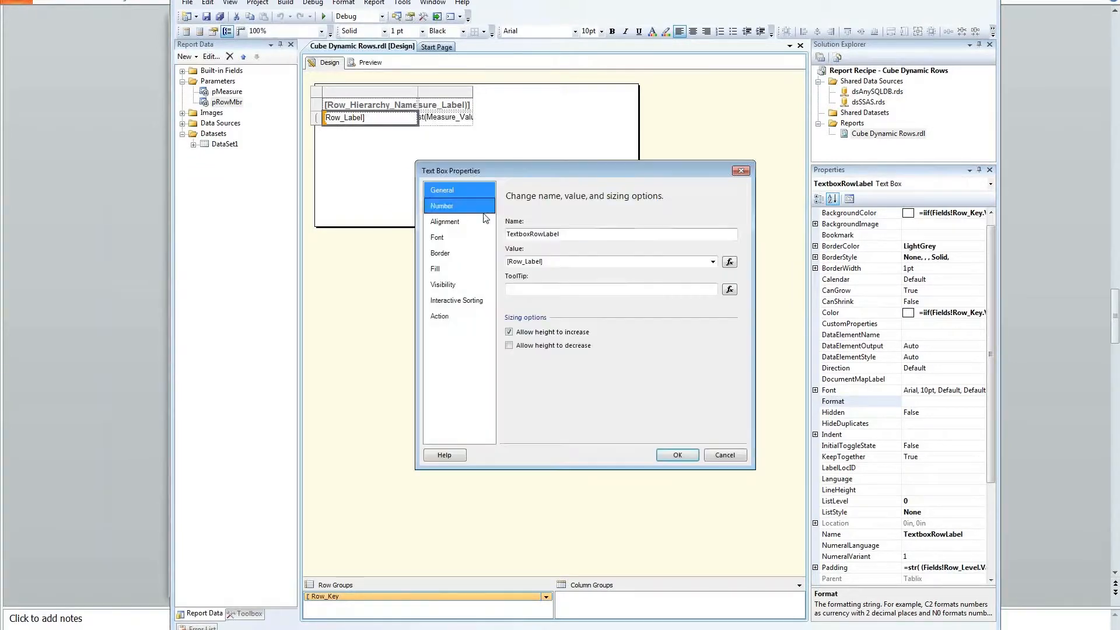
{"action": "left_click", "coordinate": [460, 316]}
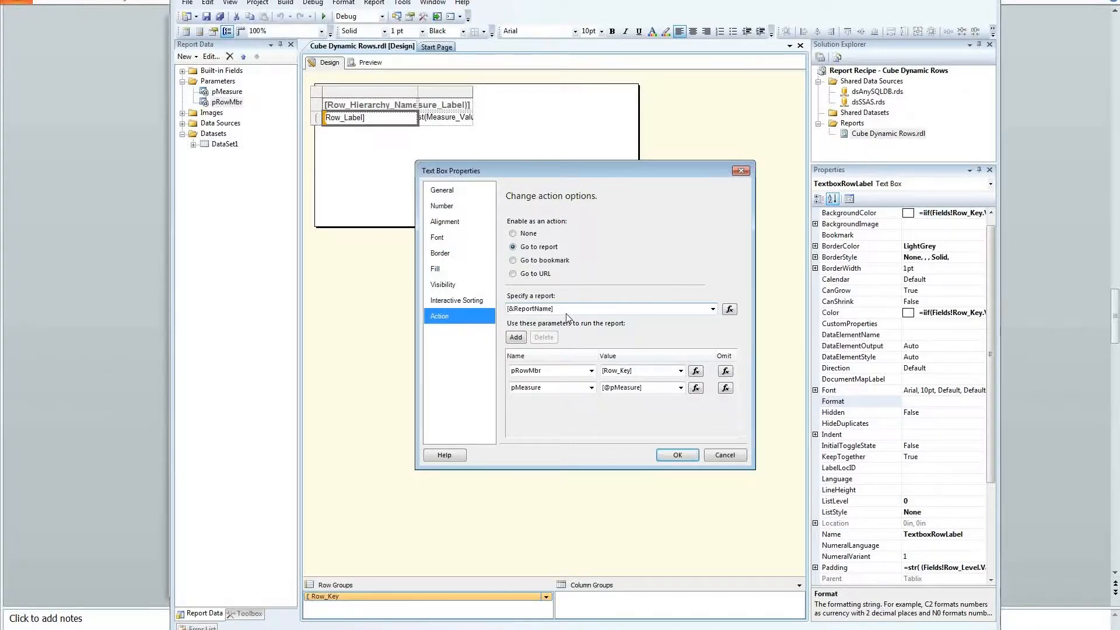
{"action": "left_click", "coordinate": [723, 455]}
{"action": "left_click", "coordinate": [366, 63]}
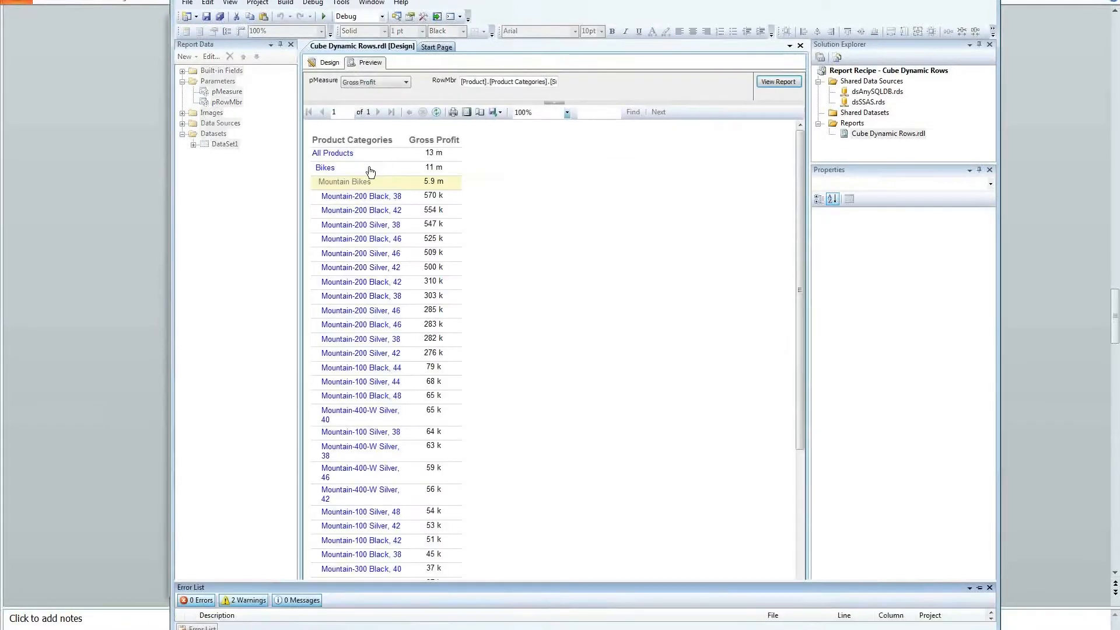
Step: Drill from Bikes into Mountain Bikes and through to Mountain-200 Black, 38, checking pRowMbr
{"action": "left_click", "coordinate": [325, 170]}
{"action": "left_click", "coordinate": [326, 183]}
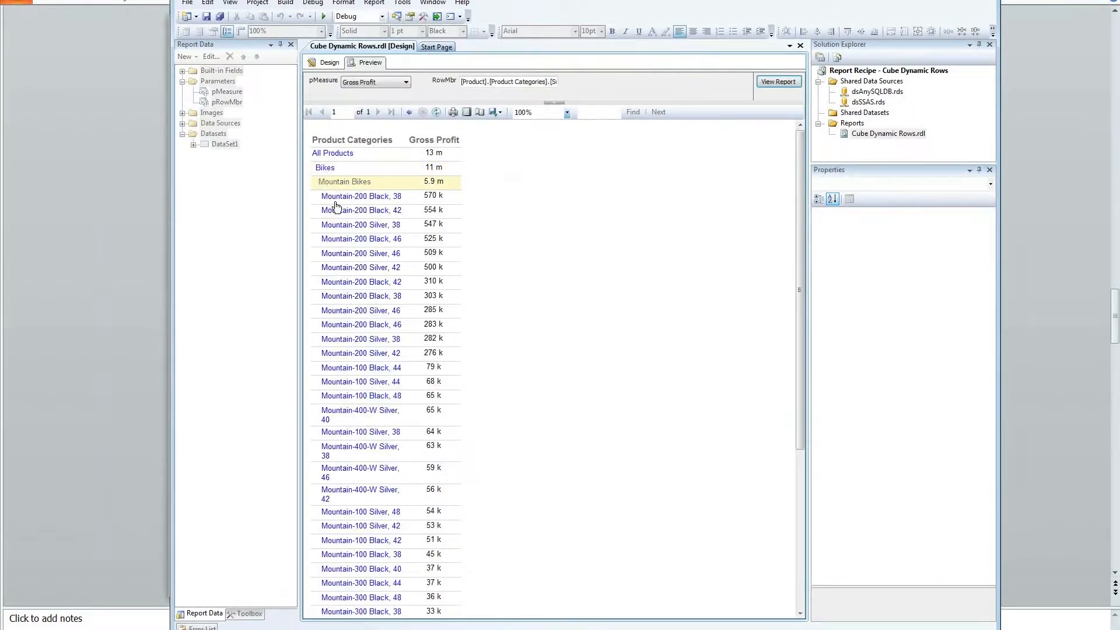
{"action": "left_click", "coordinate": [337, 198]}
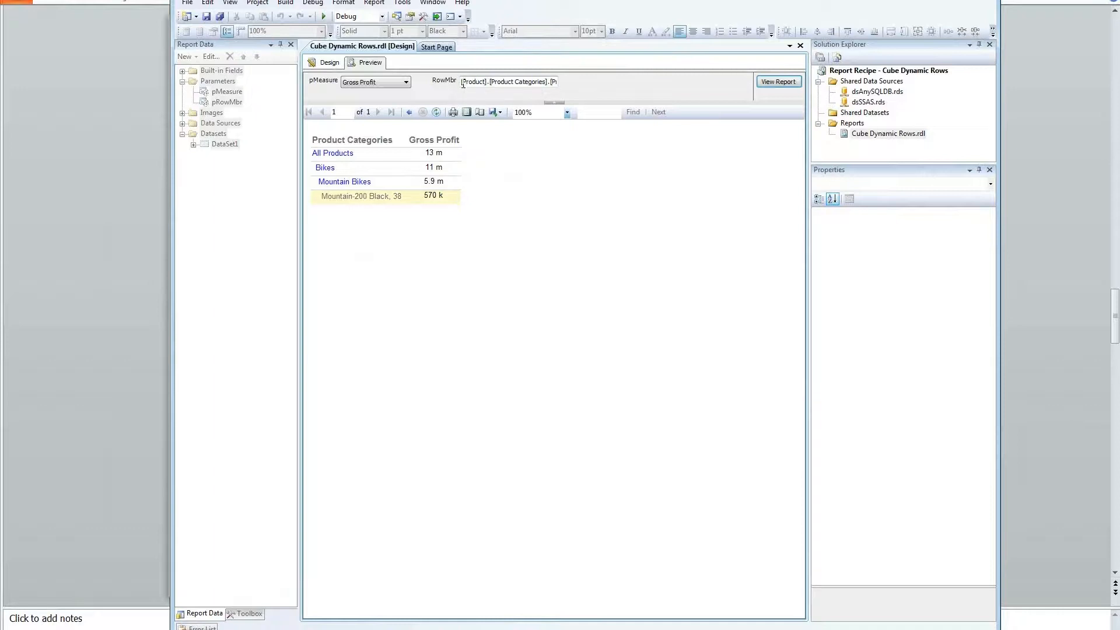
{"action": "left_click_drag", "start_coordinate": [555, 82], "coordinate": [312, 92]}
Step: Rerun the report with Sales Amount as the measure and drill back to Bikes subcategories
{"action": "left_click", "coordinate": [368, 85]}
{"action": "left_click", "coordinate": [372, 101]}
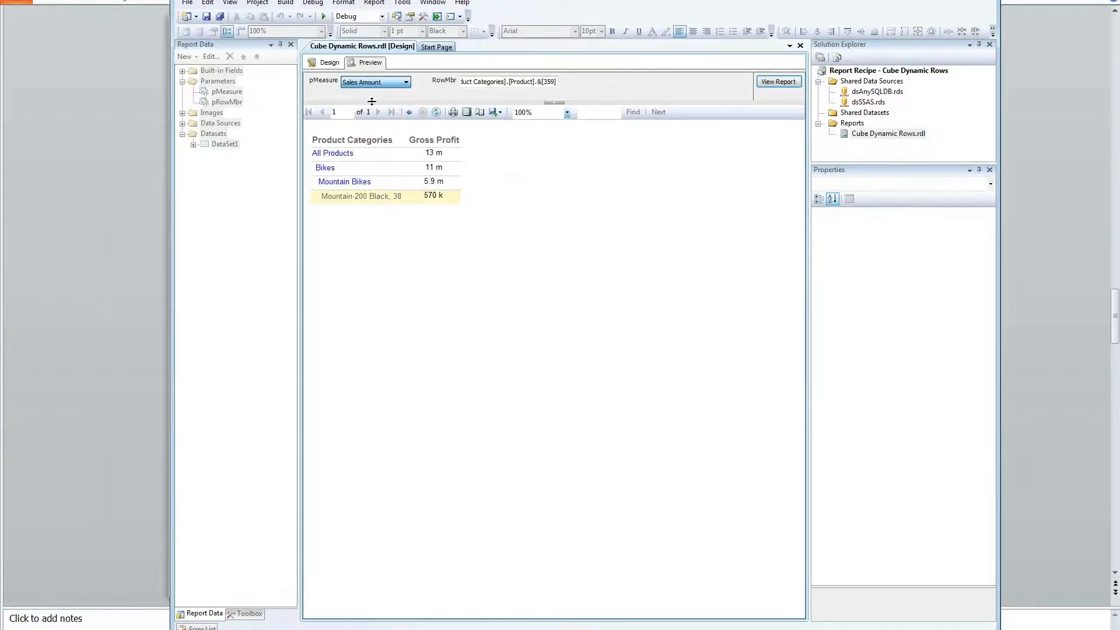
{"action": "left_click", "coordinate": [768, 83]}
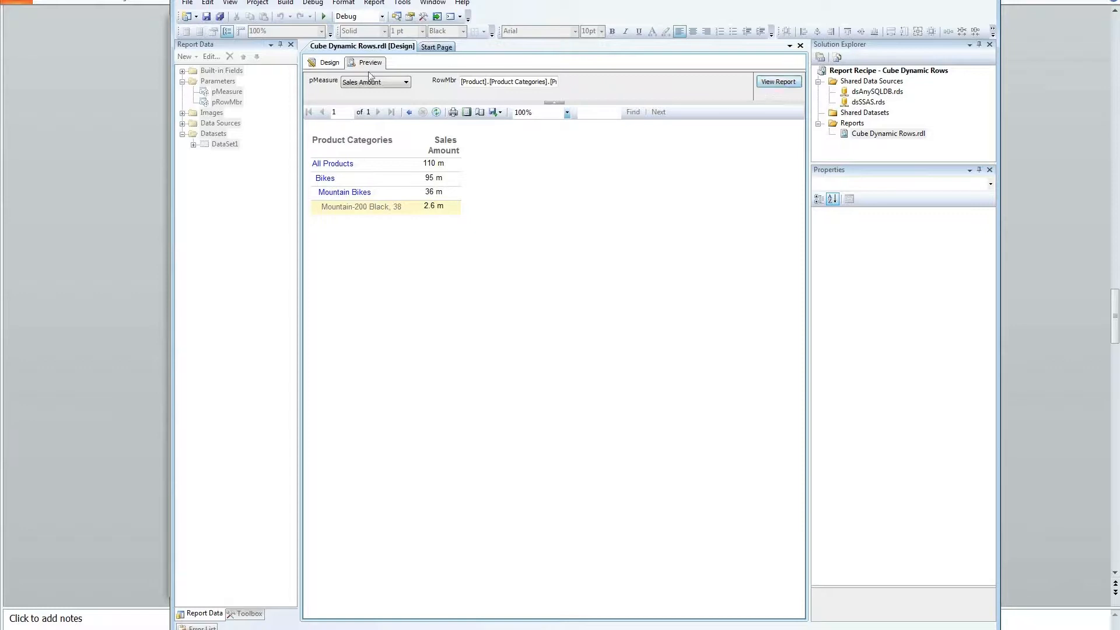
{"action": "left_click", "coordinate": [325, 178]}
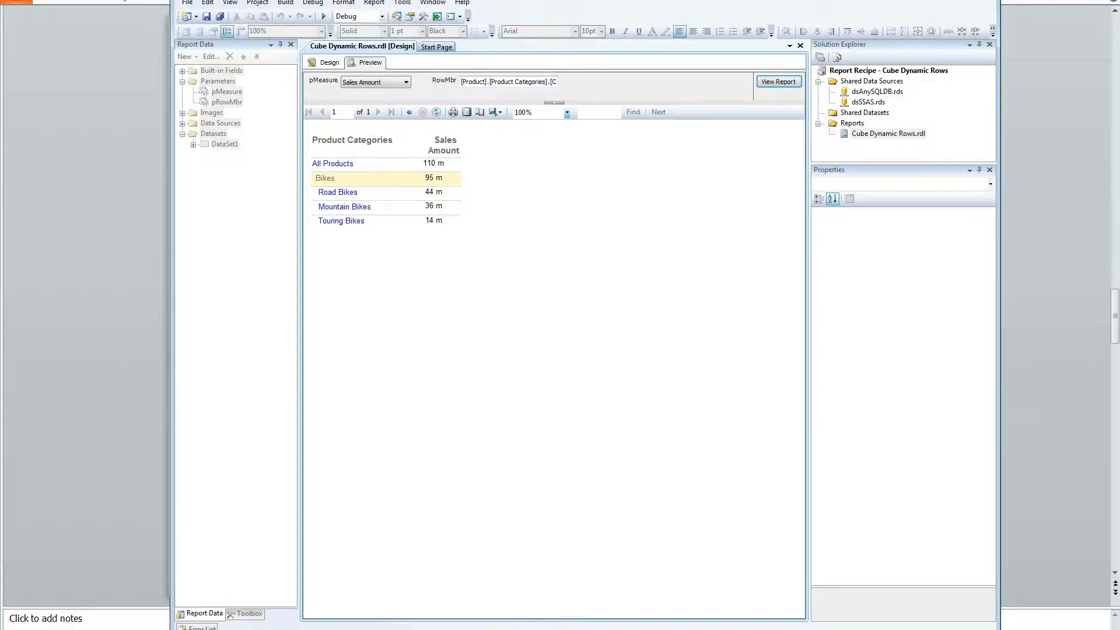
Step: Glance at the presentation slides, then switch to the MDX query window
{"action": "left_click", "coordinate": [415, 628]}
{"action": "scroll", "coordinate": [499, 419], "scroll_direction": "down", "scroll_amount": 1}
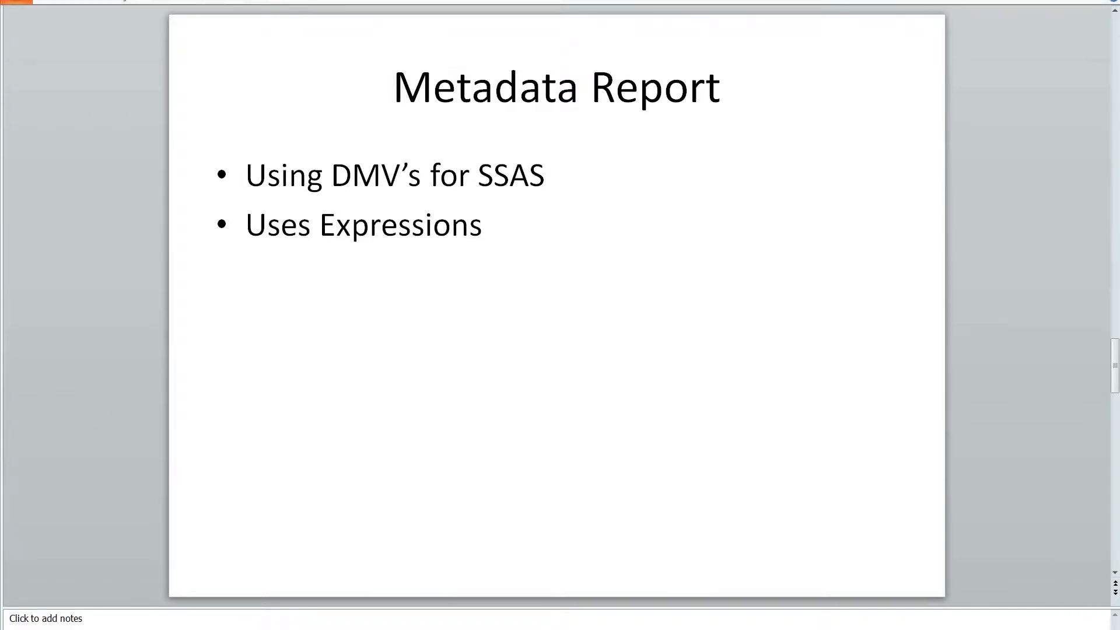
{"action": "key", "text": "alt+Tab"}
{"action": "key", "text": "alt+Tab"}
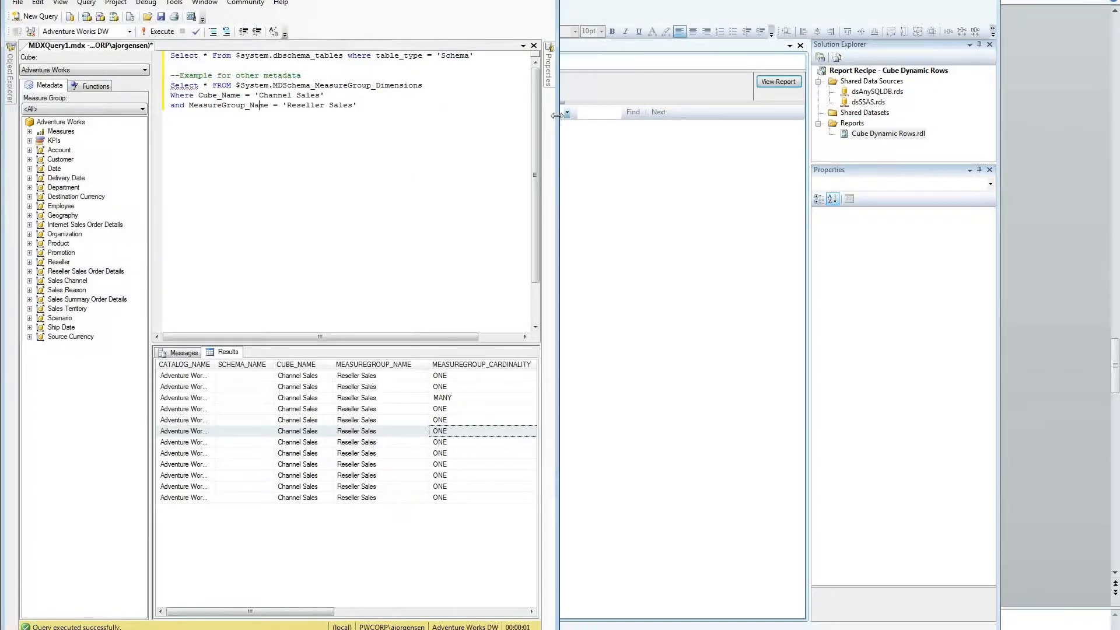
Step: Widen the SSMS window to reveal the Reseller Sales dimension columns and select the first query line
{"action": "left_click_drag", "start_coordinate": [556, 120], "coordinate": [723, 120]}
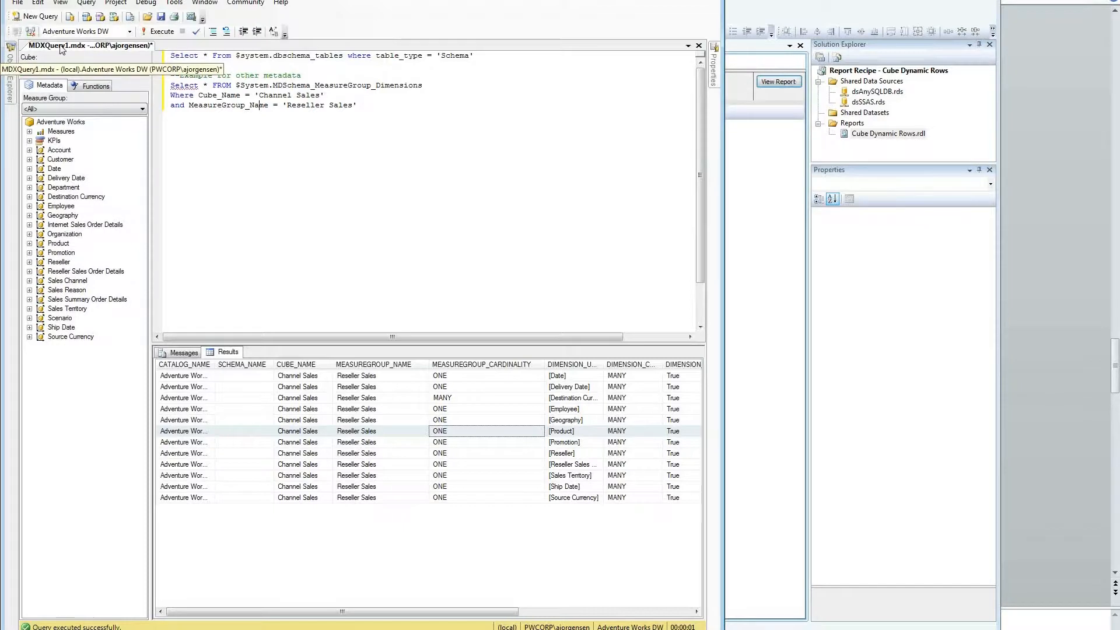
{"action": "left_click_drag", "start_coordinate": [495, 61], "coordinate": [147, 55]}
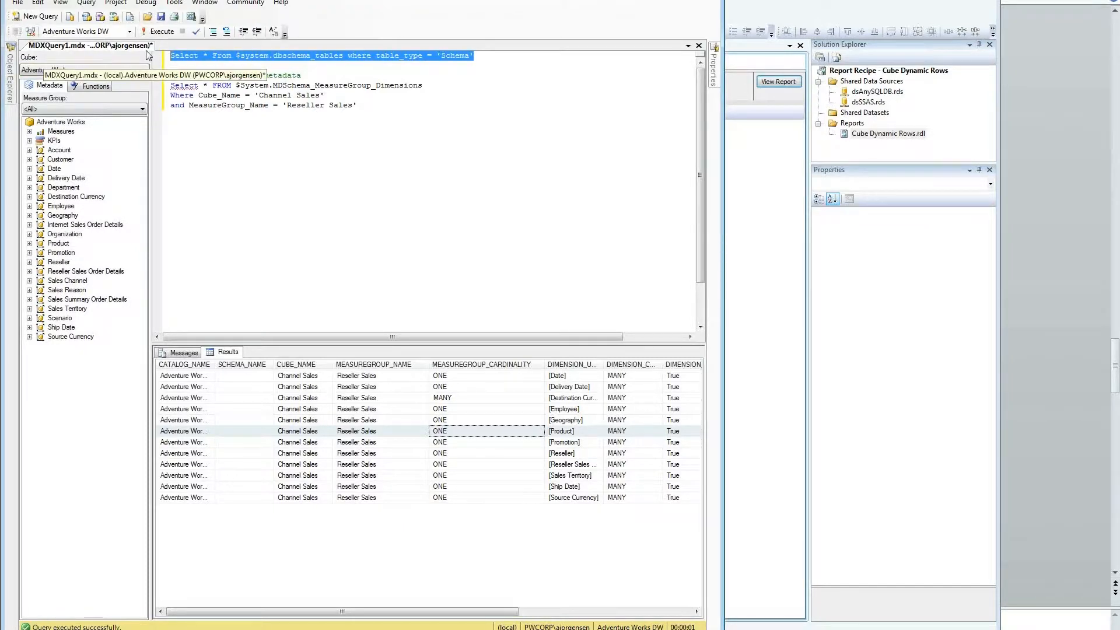
Step: Run the $SYSTEM schema rowset query and highlight MDSCHEMA_CUBES, DBSCHEMA_TABLES, COLUMNS, DIMENSIONS, HIERARCHIES, LEVELS
{"action": "key", "text": "F5"}
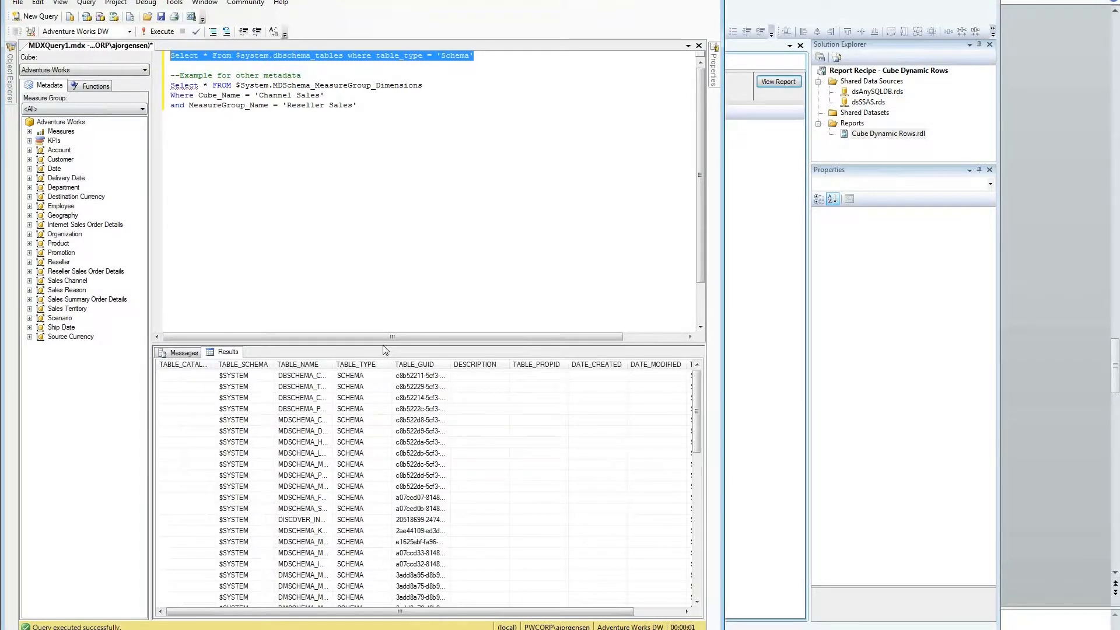
{"action": "left_click_drag", "start_coordinate": [384, 350], "coordinate": [384, 181]}
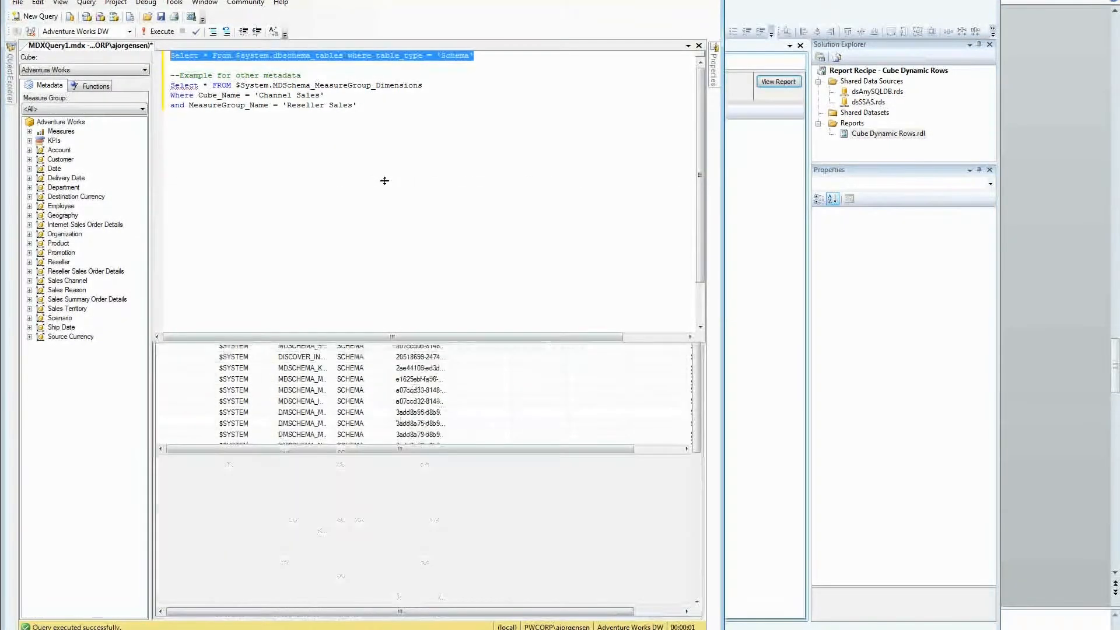
{"action": "left_click", "coordinate": [408, 258]}
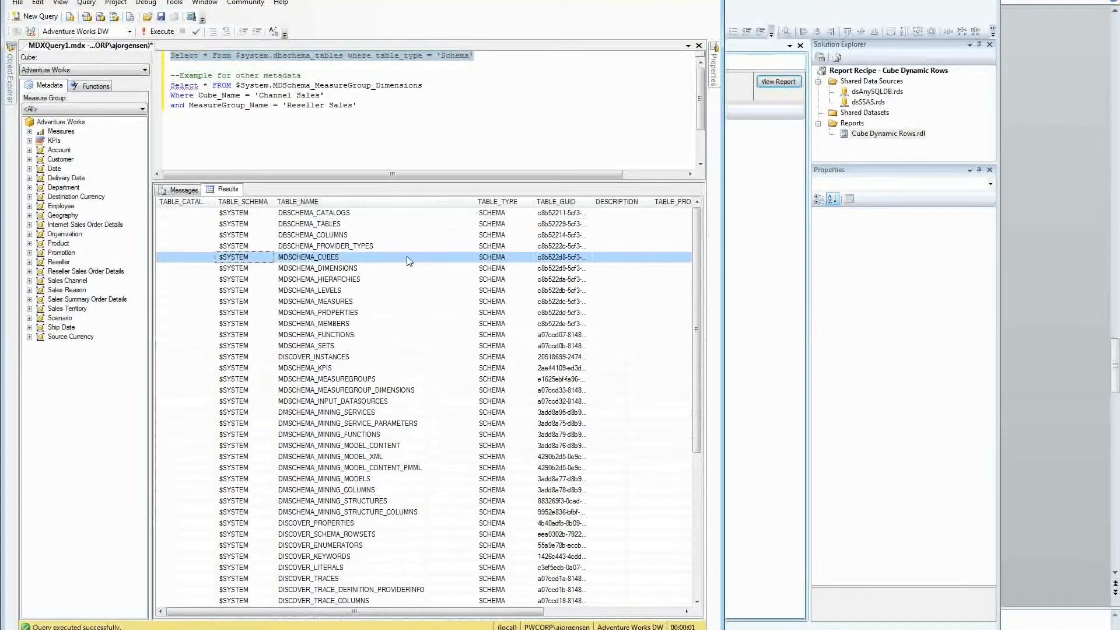
{"action": "left_click", "coordinate": [345, 224]}
{"action": "left_click", "coordinate": [346, 235]}
{"action": "left_click", "coordinate": [347, 267]}
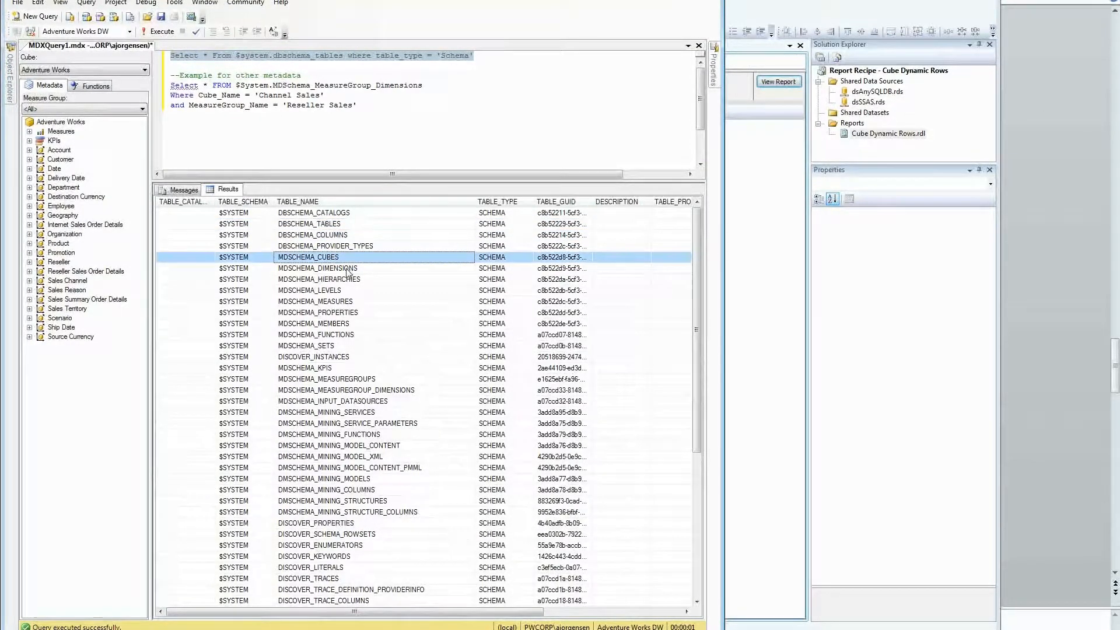
{"action": "left_click", "coordinate": [346, 279]}
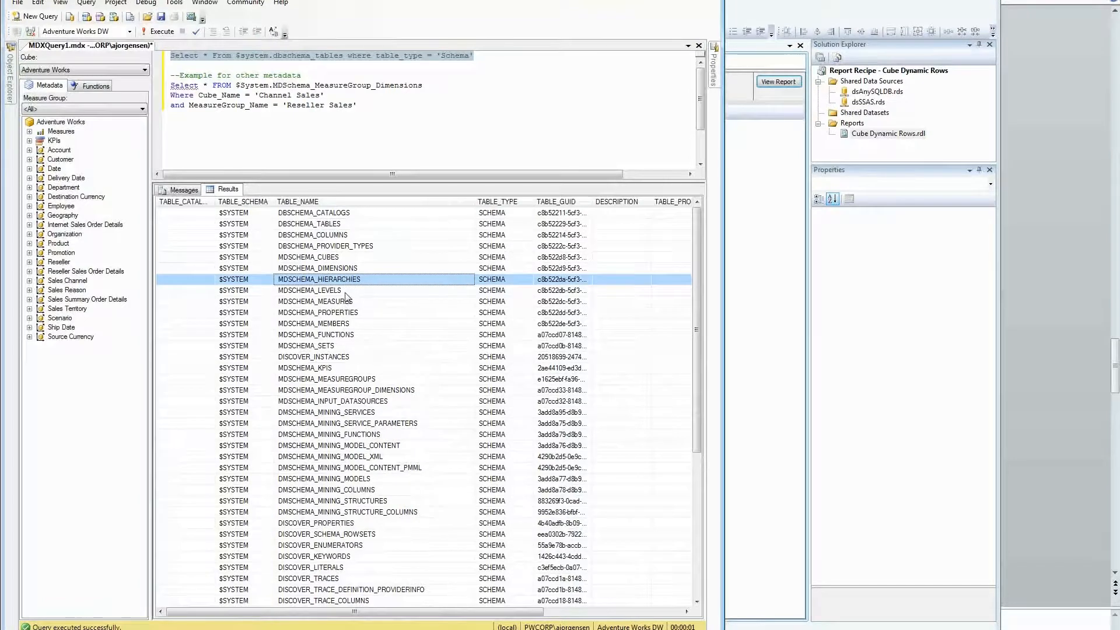
{"action": "left_click", "coordinate": [345, 292]}
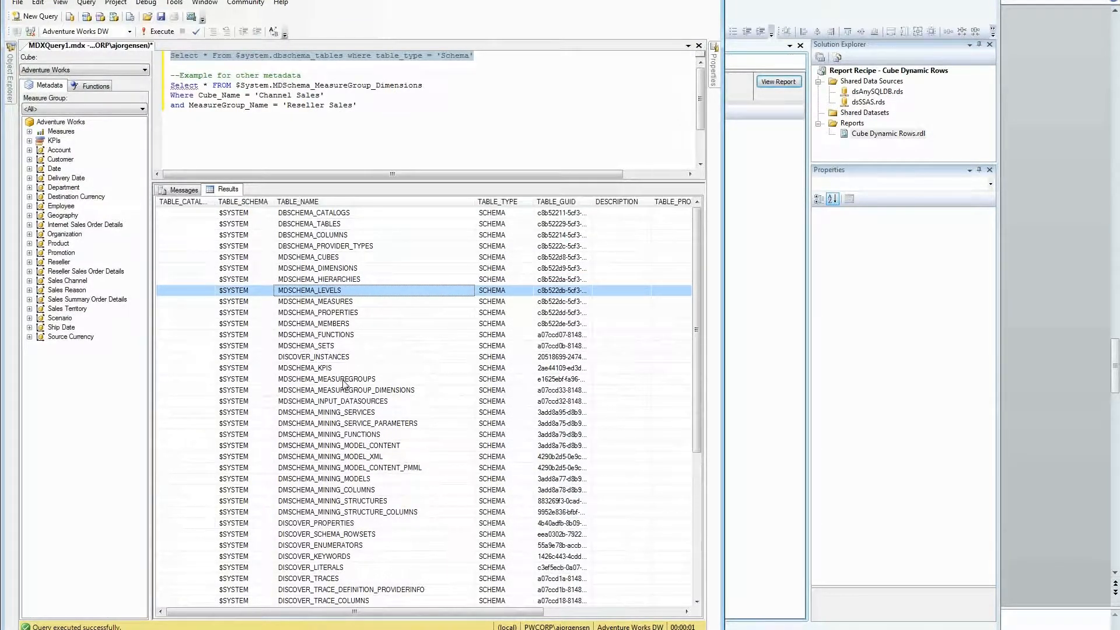
Step: Highlight the KPI, mining and DISCOVER rowsets, then enlarge the query editor over the results
{"action": "left_click_drag", "start_coordinate": [322, 369], "coordinate": [329, 500]}
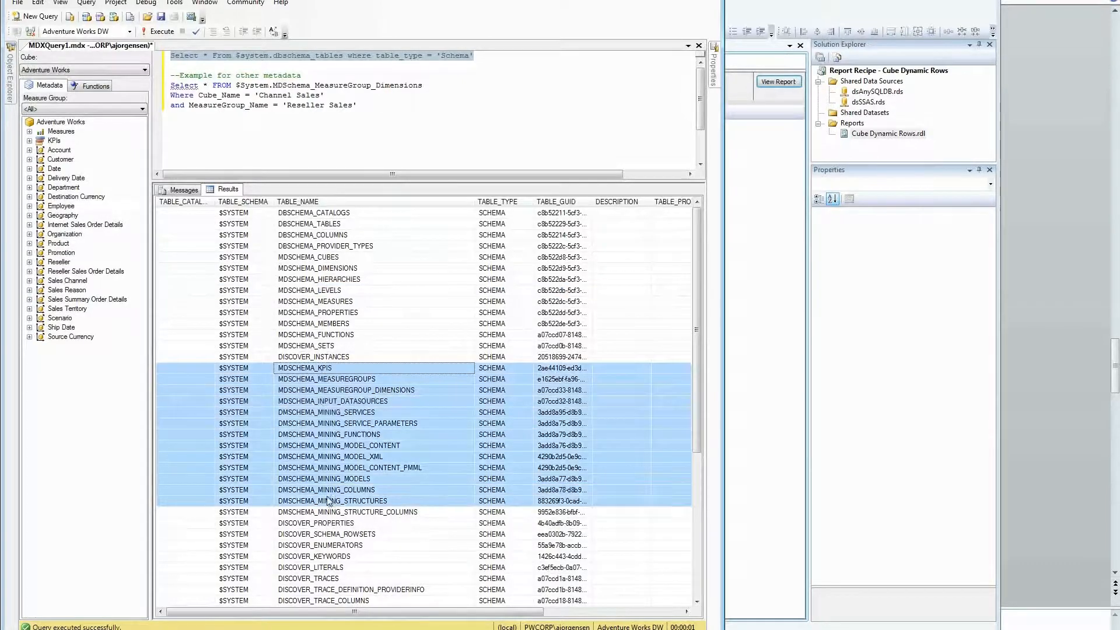
{"action": "left_click", "coordinate": [328, 500]}
{"action": "scroll", "coordinate": [345, 473], "scroll_direction": "down", "scroll_amount": 6}
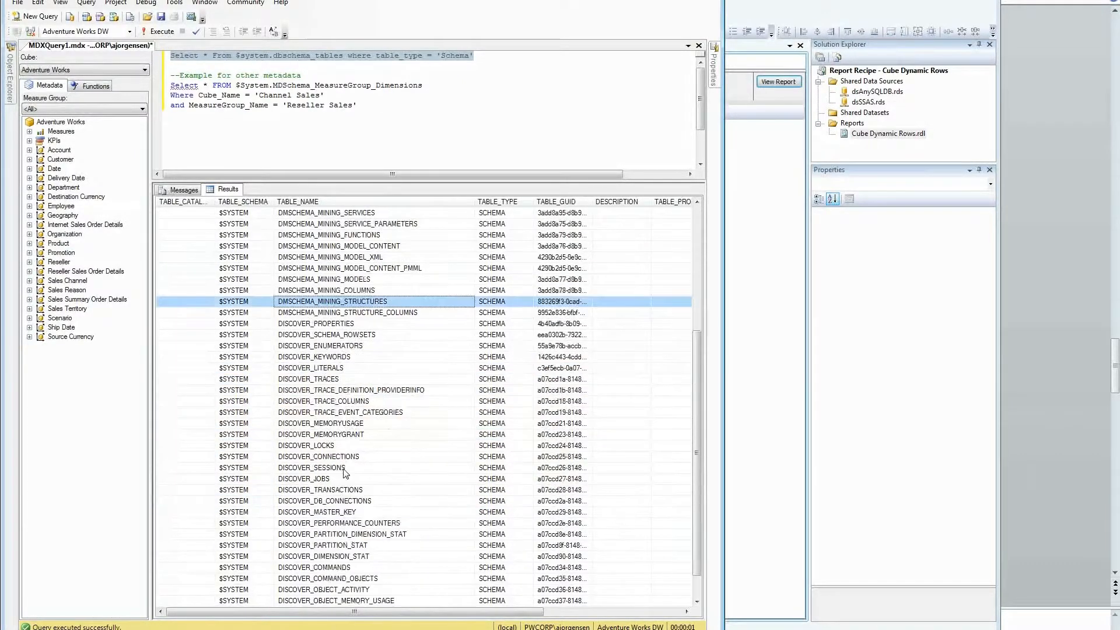
{"action": "scroll", "coordinate": [343, 468], "scroll_direction": "down", "scroll_amount": 1}
{"action": "left_click", "coordinate": [332, 335]}
{"action": "left_click_drag", "start_coordinate": [327, 280], "coordinate": [323, 547]}
{"action": "left_click", "coordinate": [323, 547]}
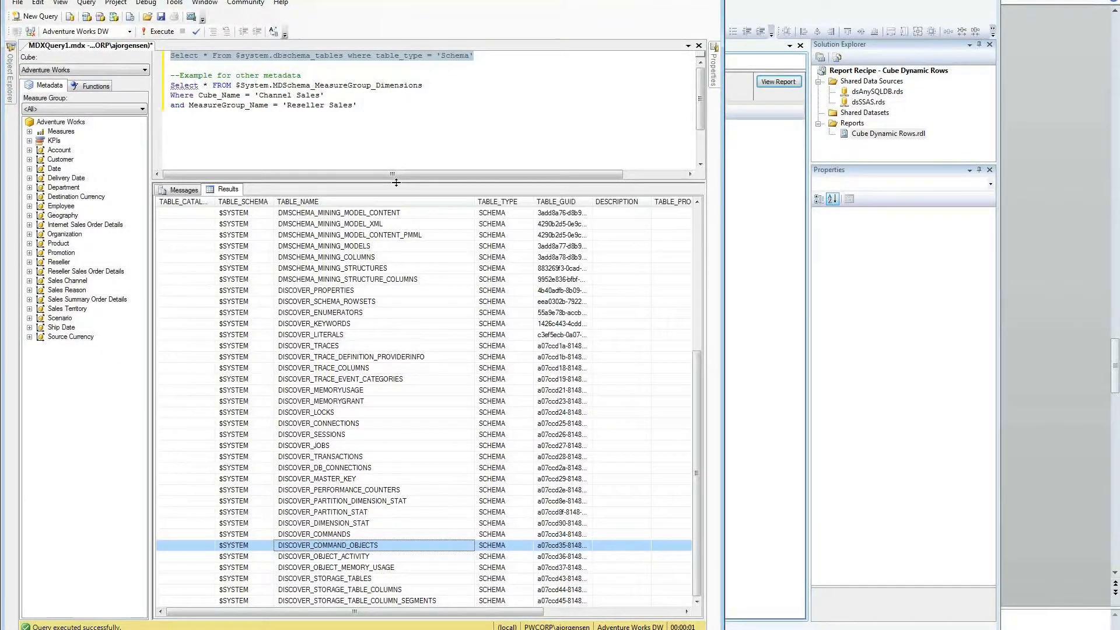
{"action": "left_click_drag", "start_coordinate": [397, 182], "coordinate": [386, 342]}
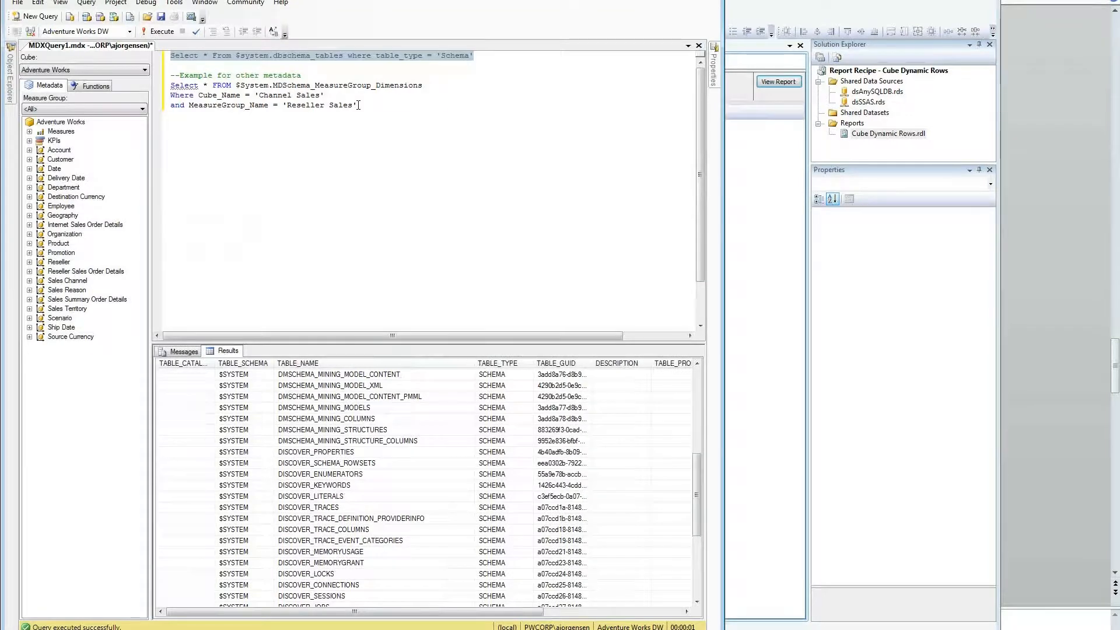
Step: Open the Report Recipe - Cube Metadata project from Recent Projects and narrow the Report Data pane
{"action": "left_click", "coordinate": [753, 199]}
{"action": "left_click", "coordinate": [436, 46]}
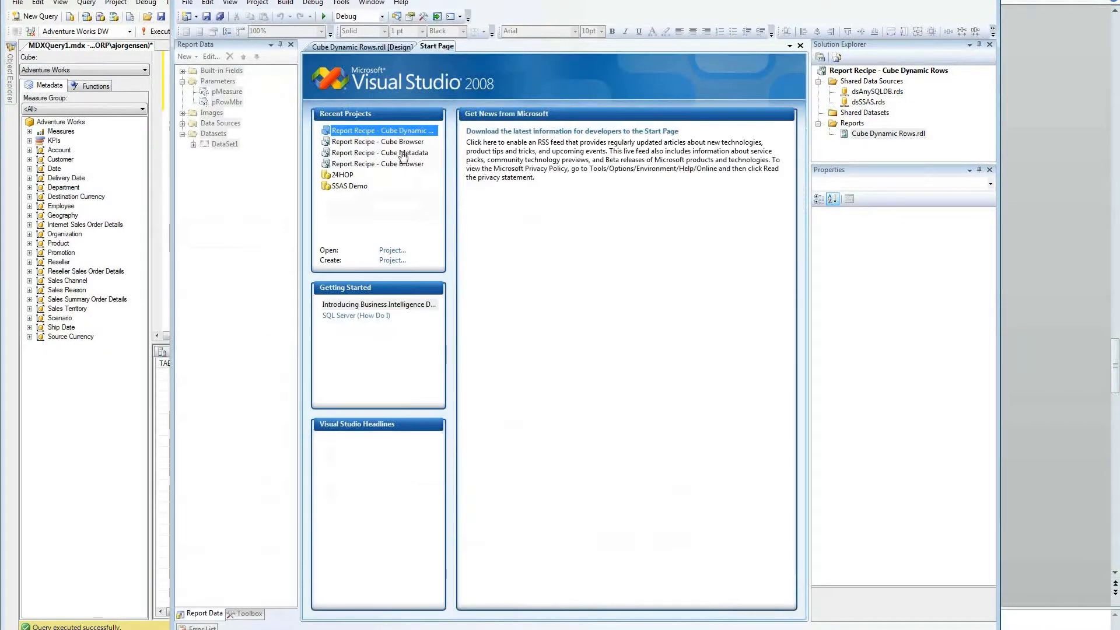
{"action": "left_click", "coordinate": [402, 153]}
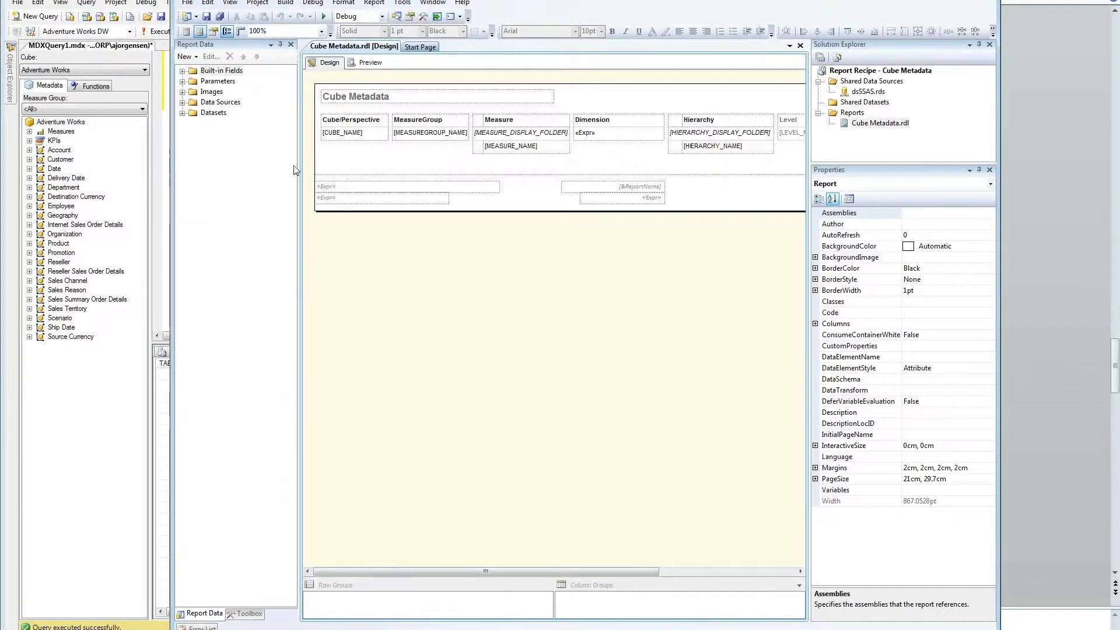
{"action": "left_click_drag", "start_coordinate": [301, 170], "coordinate": [272, 170]}
Step: Select the three-line MDSchema_MeasureGroup_Dimensions query filtered on Channel Sales and run it
{"action": "left_click", "coordinate": [160, 1]}
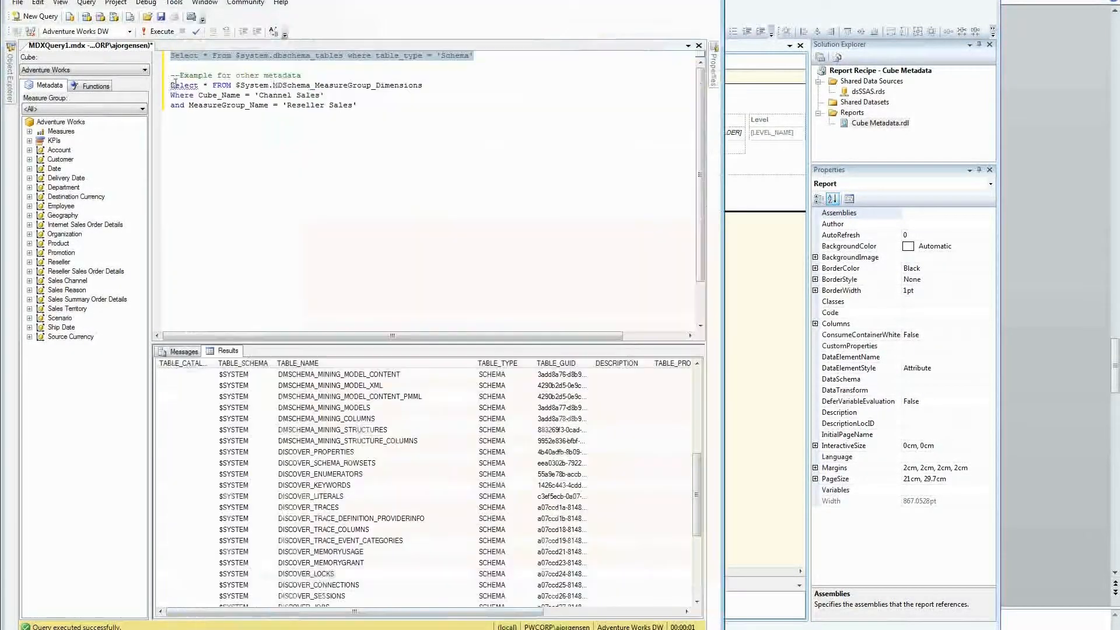
{"action": "left_click_drag", "start_coordinate": [171, 85], "coordinate": [330, 96]}
{"action": "left_click", "coordinate": [338, 96]}
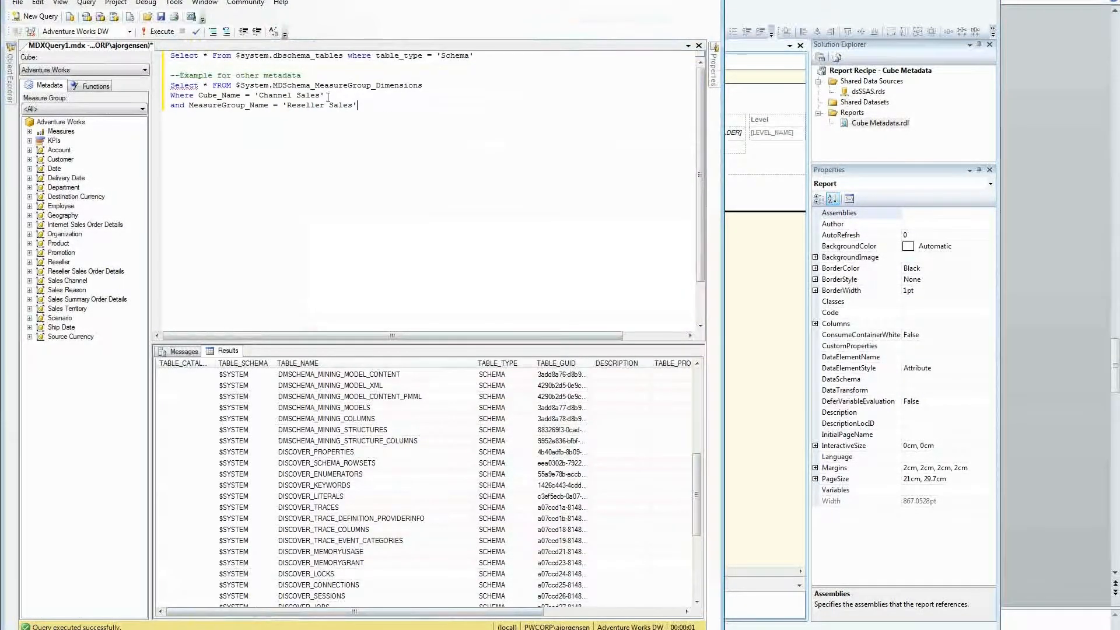
{"action": "left_click_drag", "start_coordinate": [213, 86], "coordinate": [428, 86]}
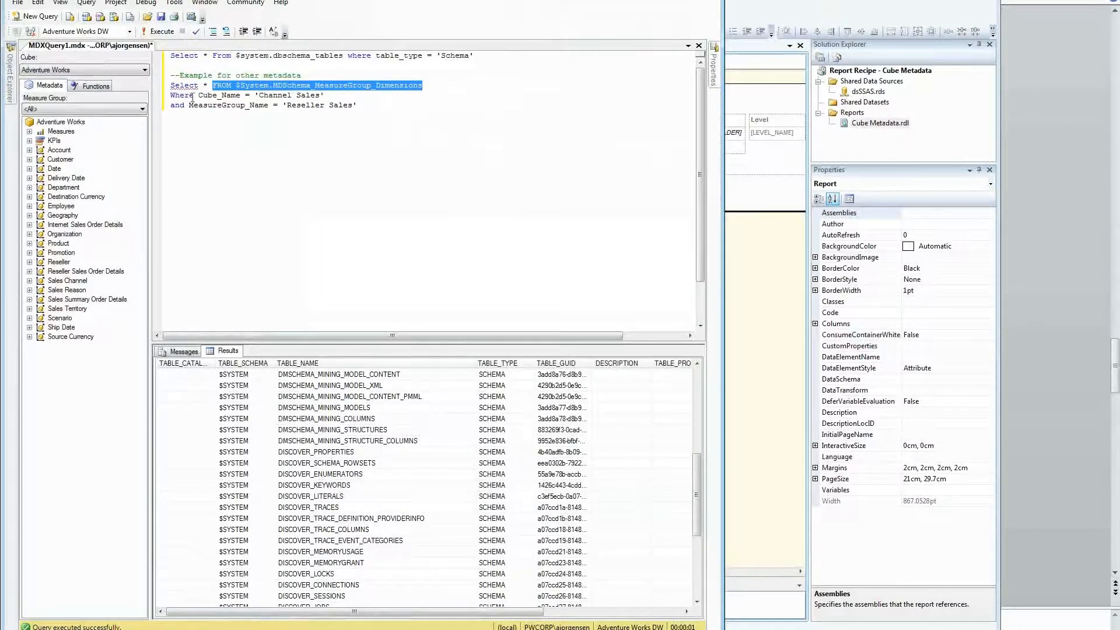
{"action": "mouse_move", "coordinate": [171, 95]}
{"action": "left_mouse_down"}
{"action": "mouse_move", "coordinate": [361, 105]}
{"action": "mouse_move", "coordinate": [171, 95]}
{"action": "left_mouse_up"}
{"action": "left_click", "coordinate": [362, 105]}
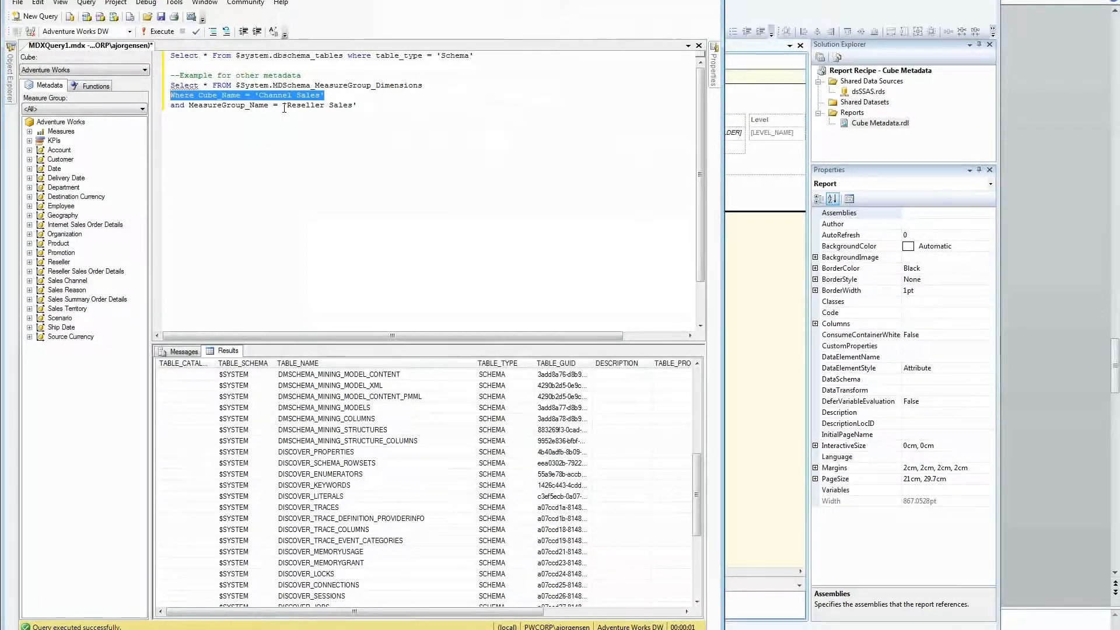
{"action": "left_click_drag", "start_coordinate": [357, 106], "coordinate": [157, 85]}
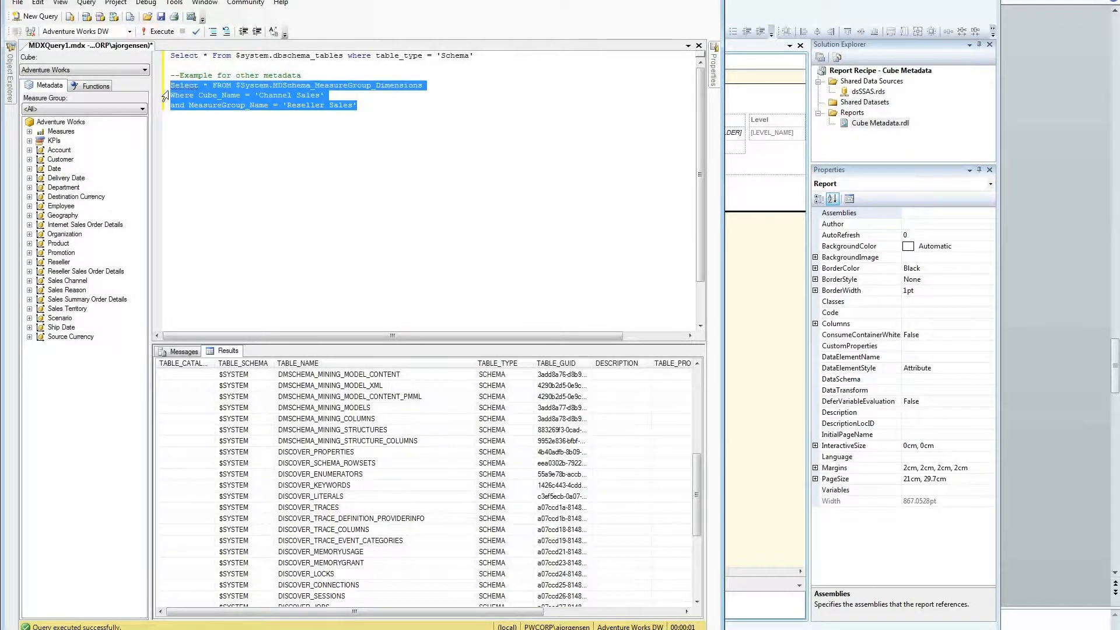
{"action": "key", "text": "F5"}
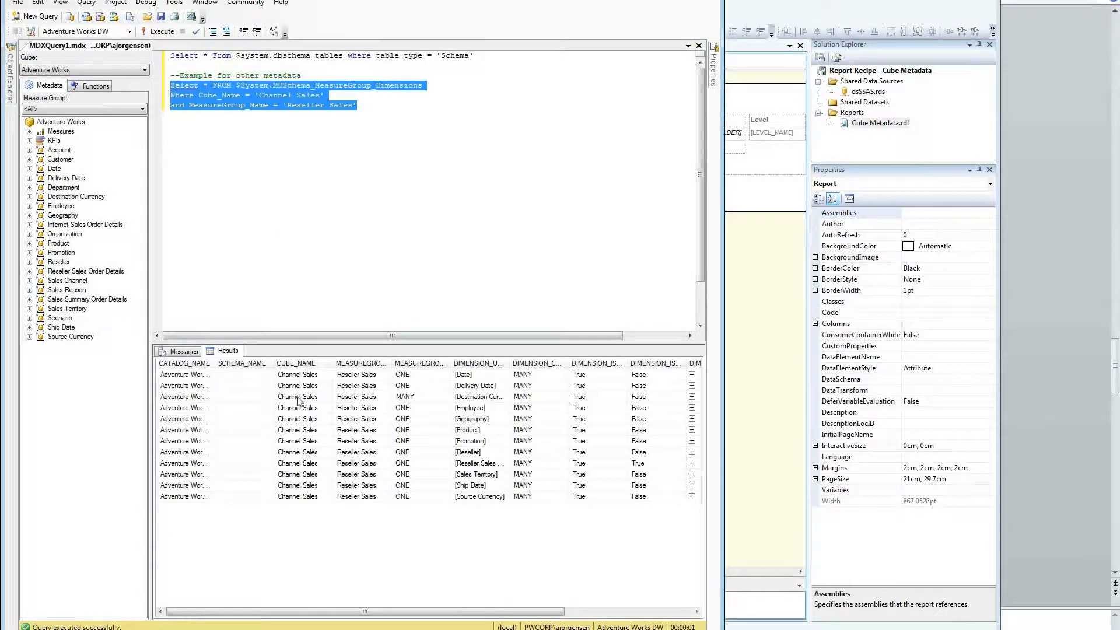
Step: Inspect the Reseller Sales dimension results, resizing the DIMENSION_UNIQUE_NAME and DIMENSION_PATH columns
{"action": "left_click", "coordinate": [450, 396]}
{"action": "left_click", "coordinate": [478, 385]}
{"action": "left_click_drag", "start_coordinate": [507, 367], "coordinate": [574, 371]}
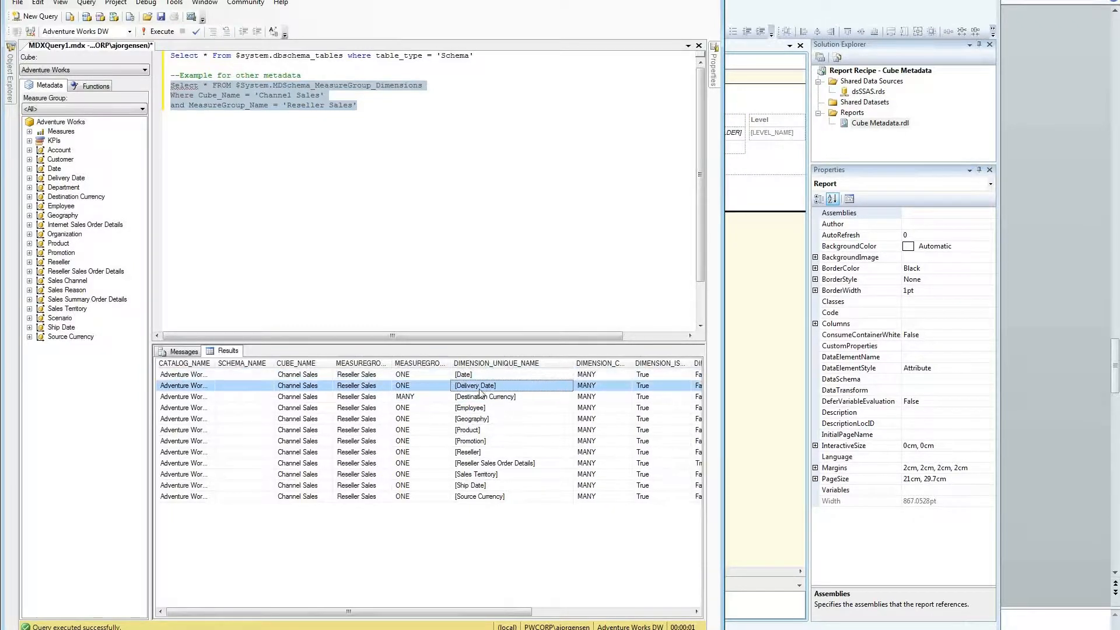
{"action": "key", "text": "Down"}
{"action": "key", "text": "Down"}
{"action": "key", "text": "Down"}
{"action": "key", "text": "Down"}
{"action": "key", "text": "Down"}
{"action": "key", "text": "Down"}
{"action": "key", "text": "Down"}
{"action": "key", "text": "Down"}
{"action": "key", "text": "Down"}
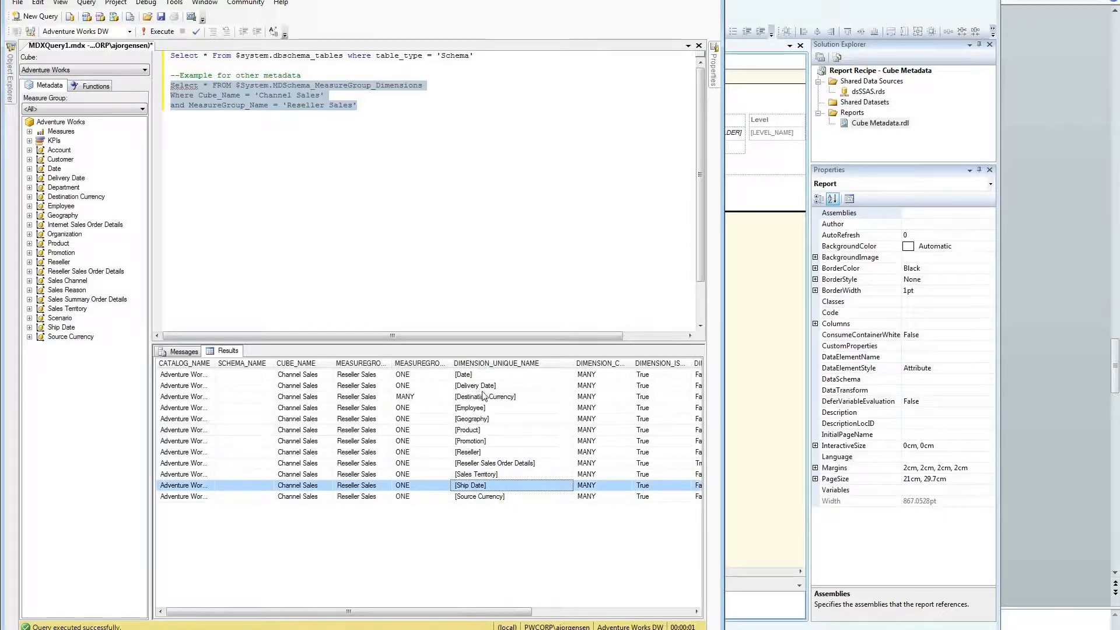
{"action": "left_click", "coordinate": [447, 398]}
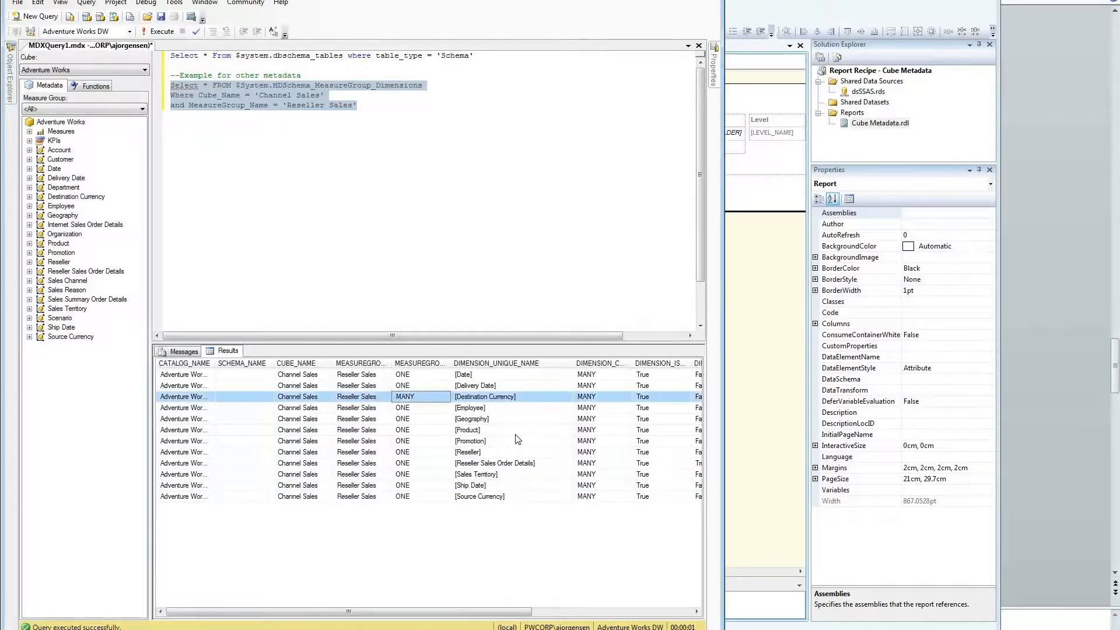
{"action": "key", "text": "Right"}
{"action": "key", "text": "Right"}
{"action": "key", "text": "Right"}
{"action": "key", "text": "Right"}
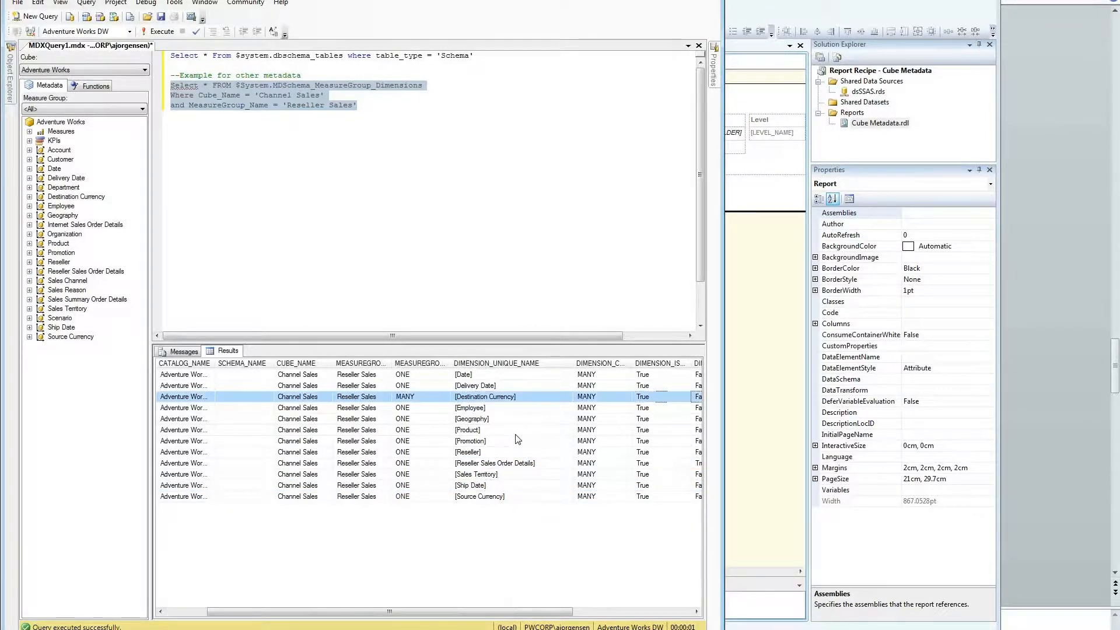
{"action": "key", "text": "Right"}
{"action": "key", "text": "Right"}
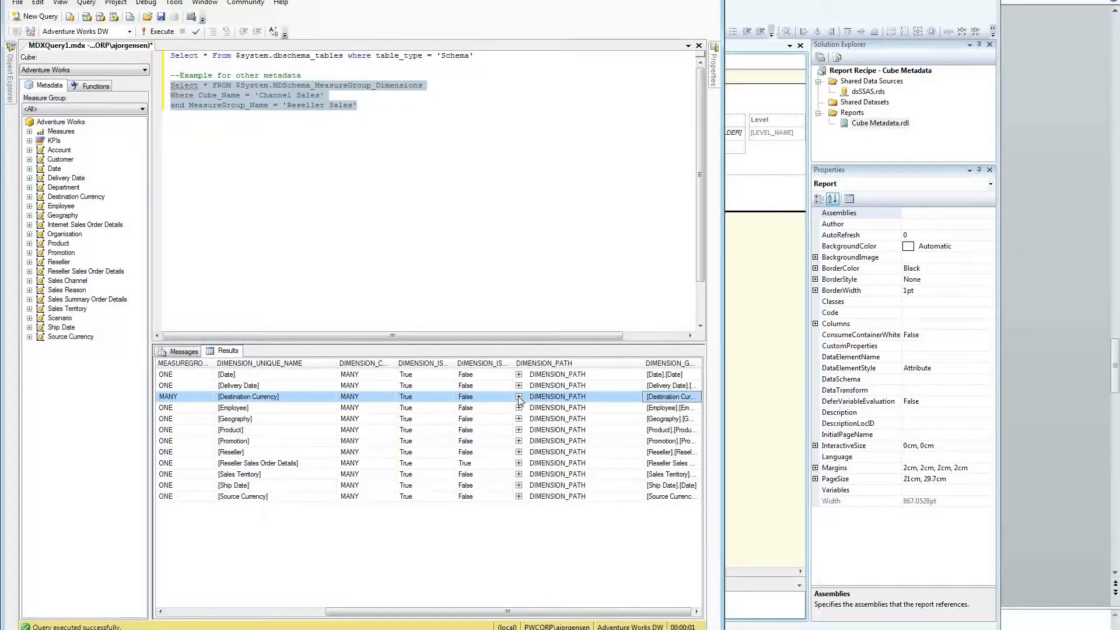
{"action": "left_click", "coordinate": [519, 397]}
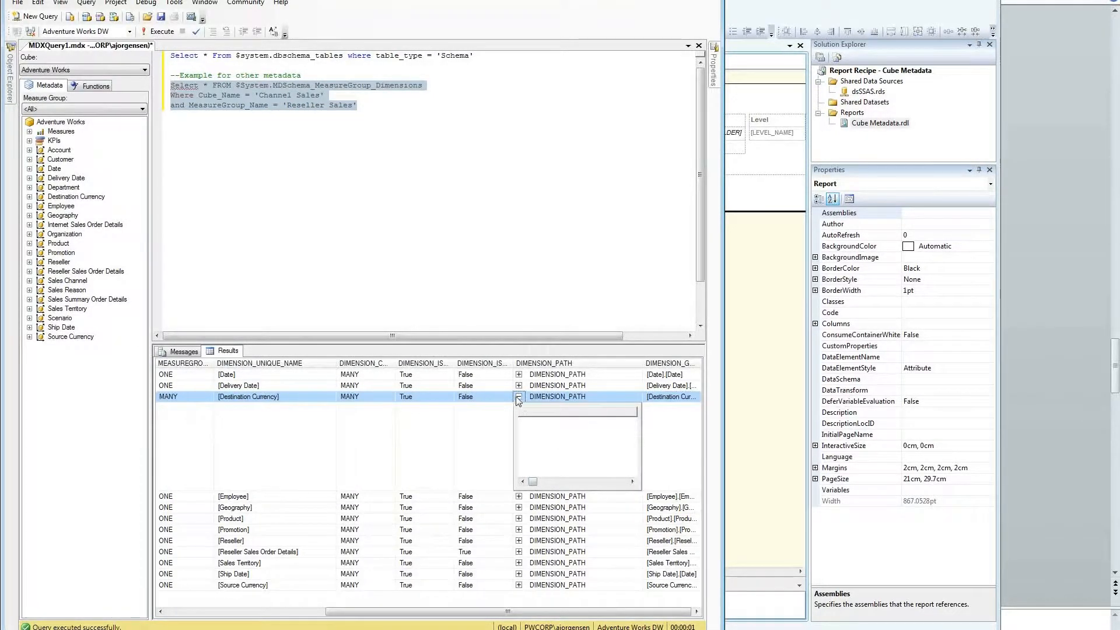
{"action": "left_click", "coordinate": [519, 398]}
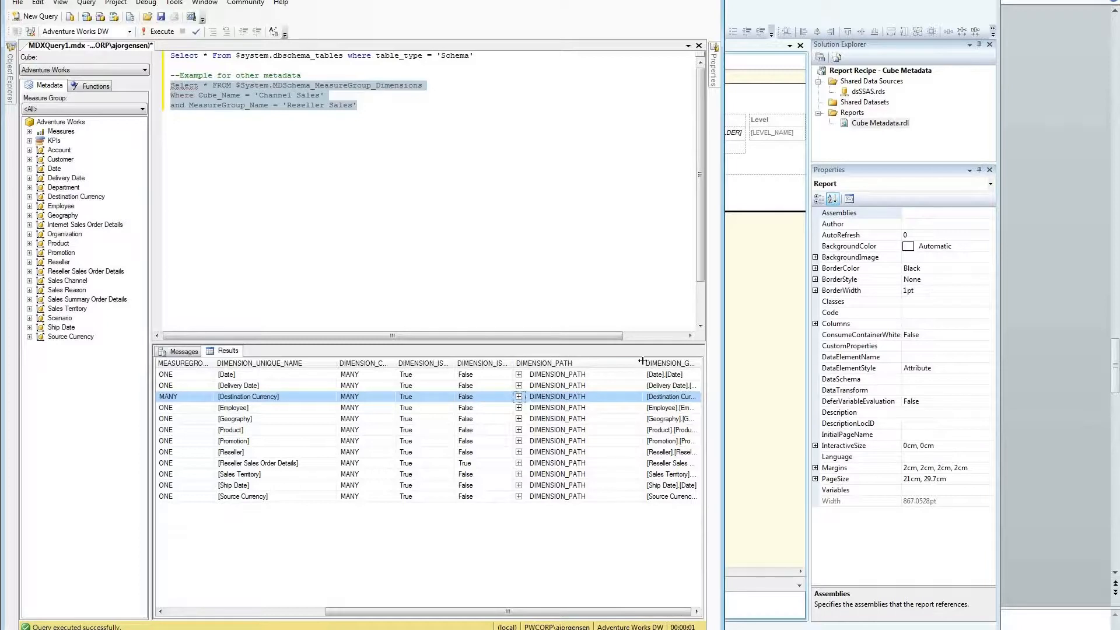
{"action": "left_click_drag", "start_coordinate": [642, 361], "coordinate": [598, 370]}
{"action": "left_click_drag", "start_coordinate": [355, 117], "coordinate": [159, 86]}
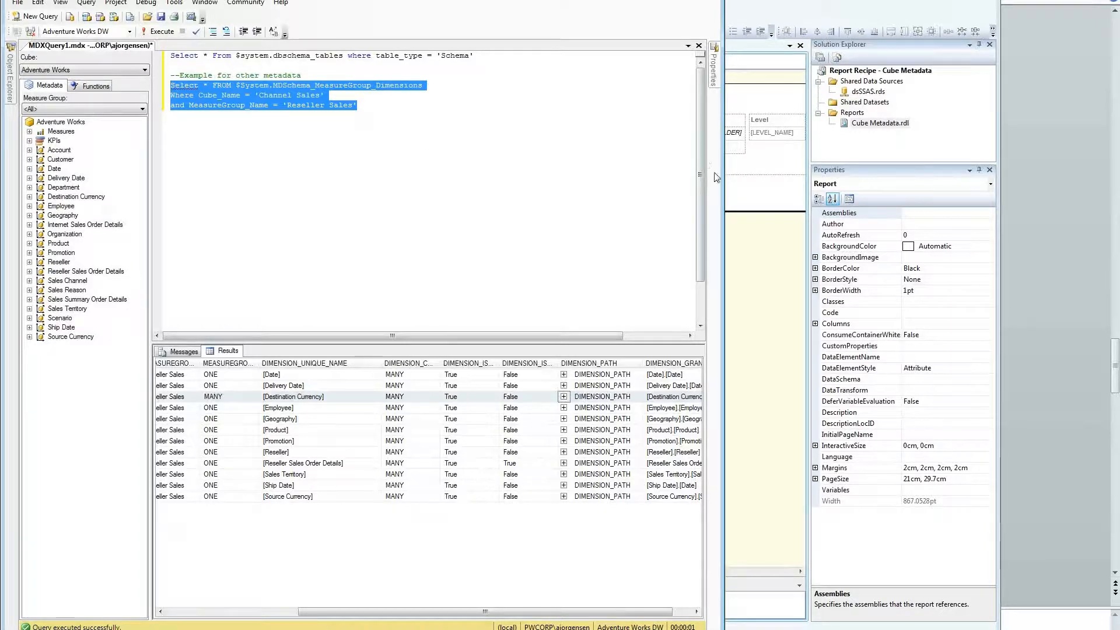
{"action": "left_click", "coordinate": [758, 249]}
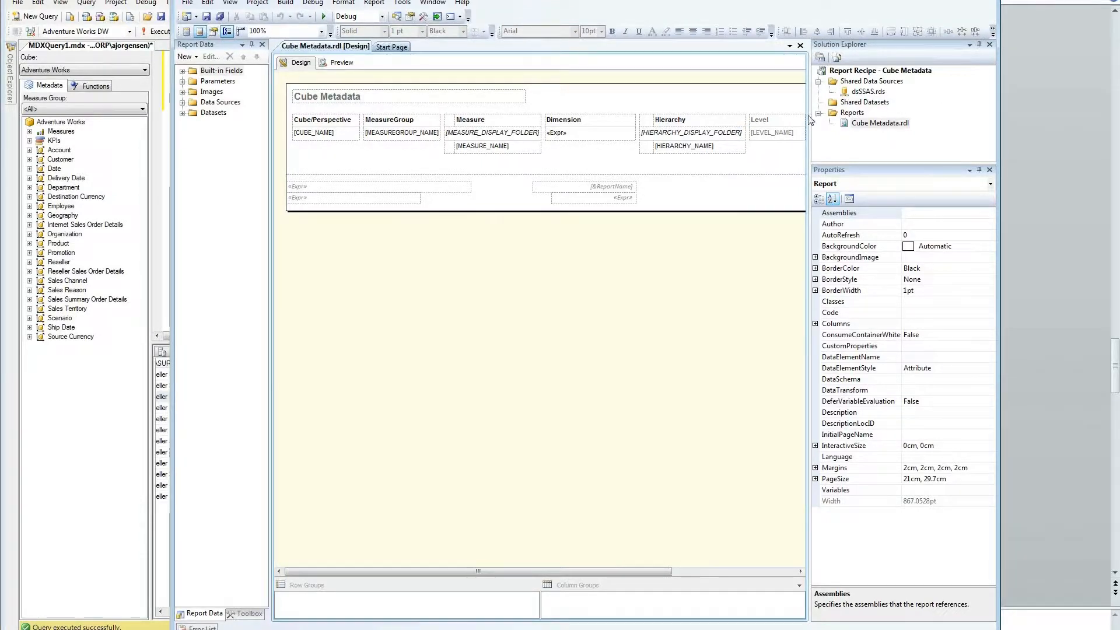
Step: Preview the report and pick Direct Sales, Internet Orders, Internet Order Count, Customer and Customer Geography
{"action": "left_click_drag", "start_coordinate": [815, 117], "coordinate": [1046, 112]}
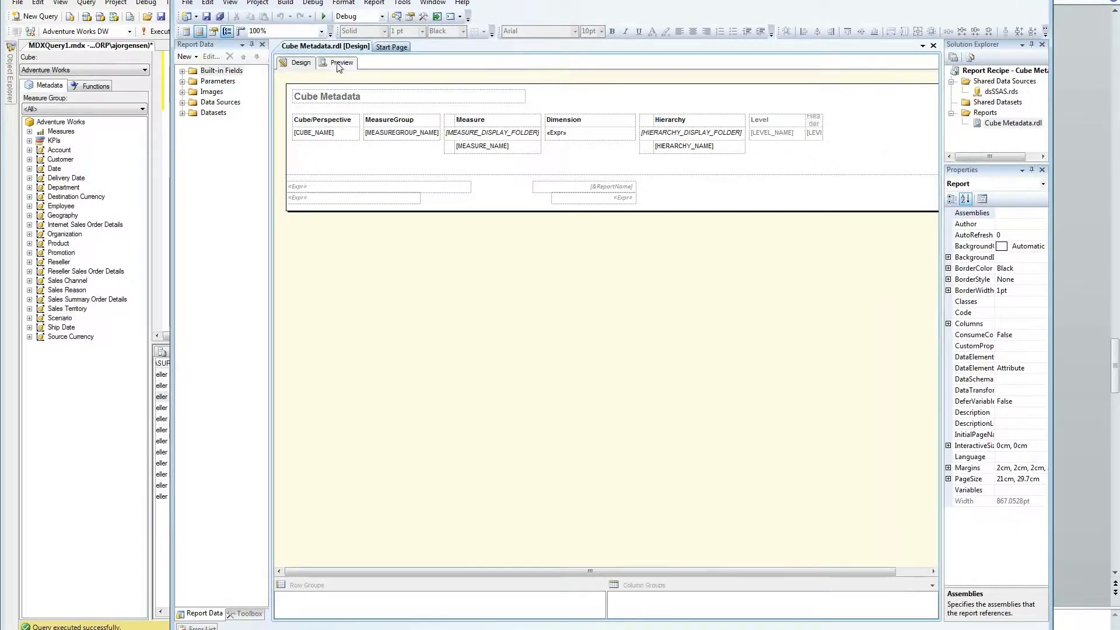
{"action": "left_click", "coordinate": [340, 63]}
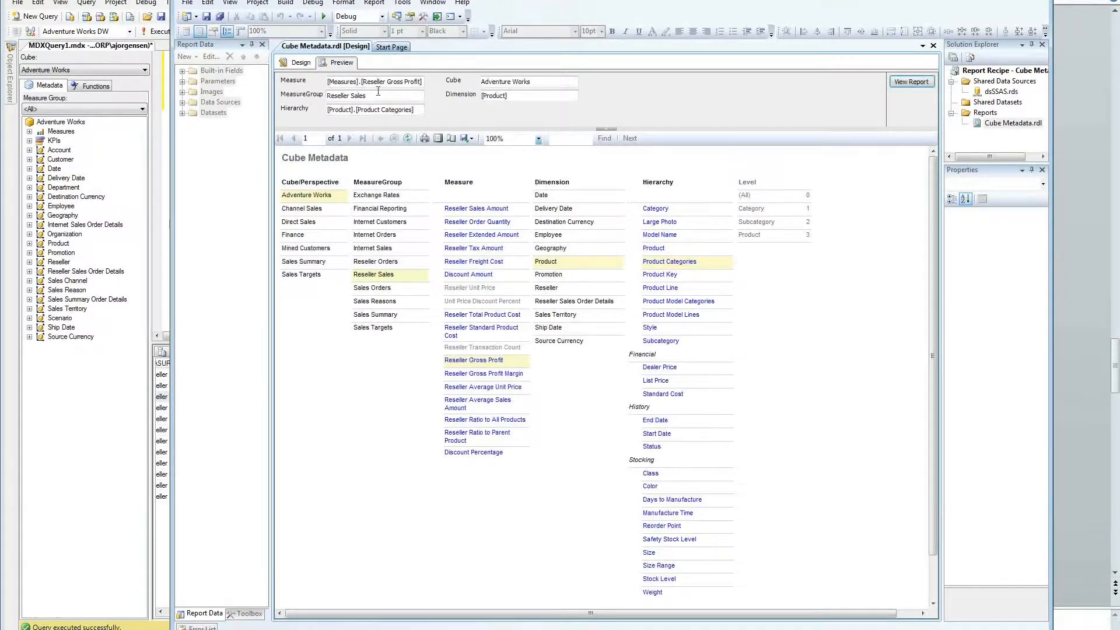
{"action": "left_click", "coordinate": [298, 197]}
{"action": "left_click", "coordinate": [298, 222]}
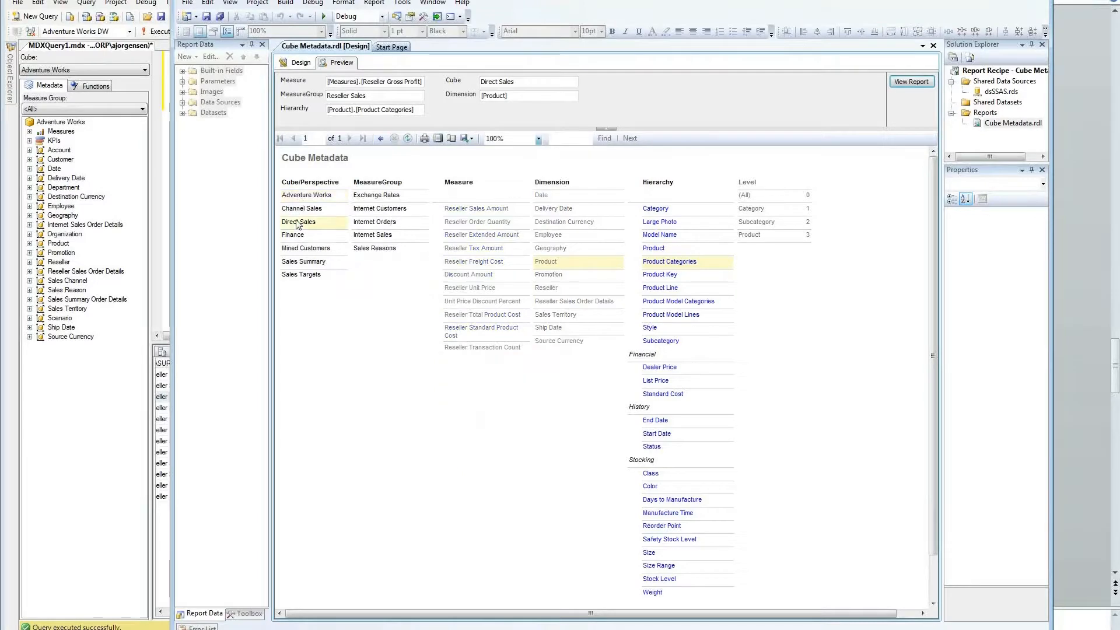
{"action": "left_click", "coordinate": [371, 222]}
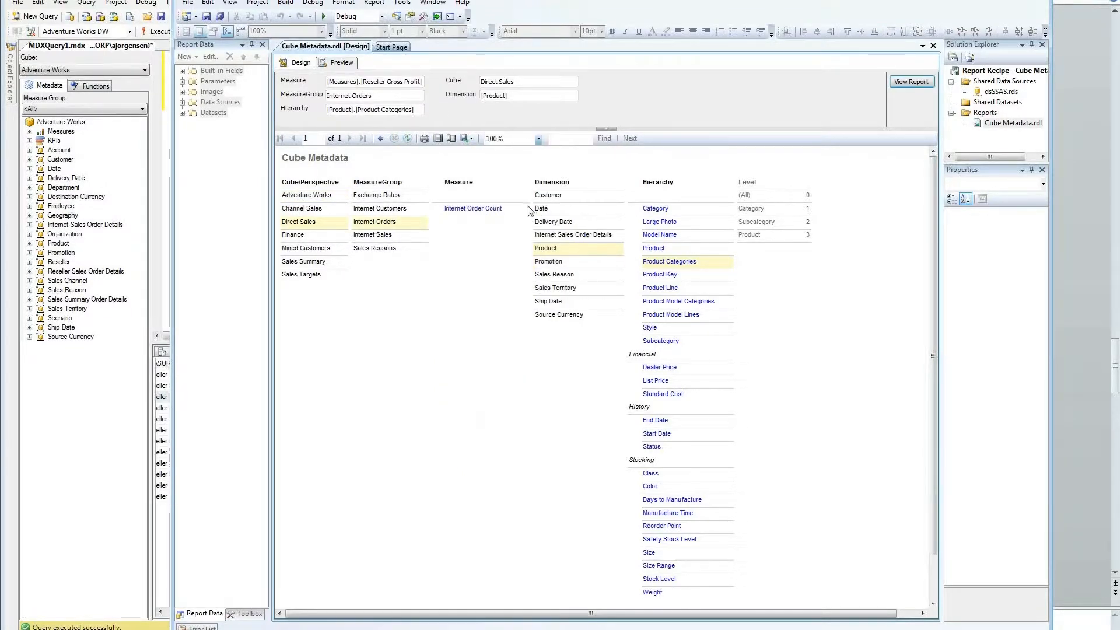
{"action": "left_click", "coordinate": [462, 213]}
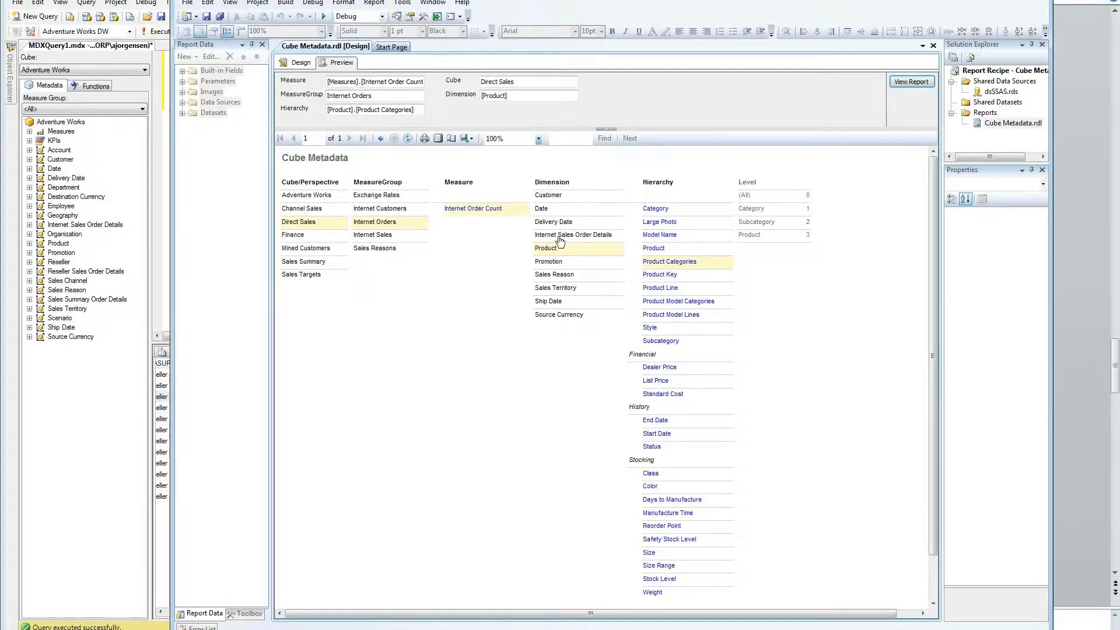
{"action": "left_click", "coordinate": [549, 194]}
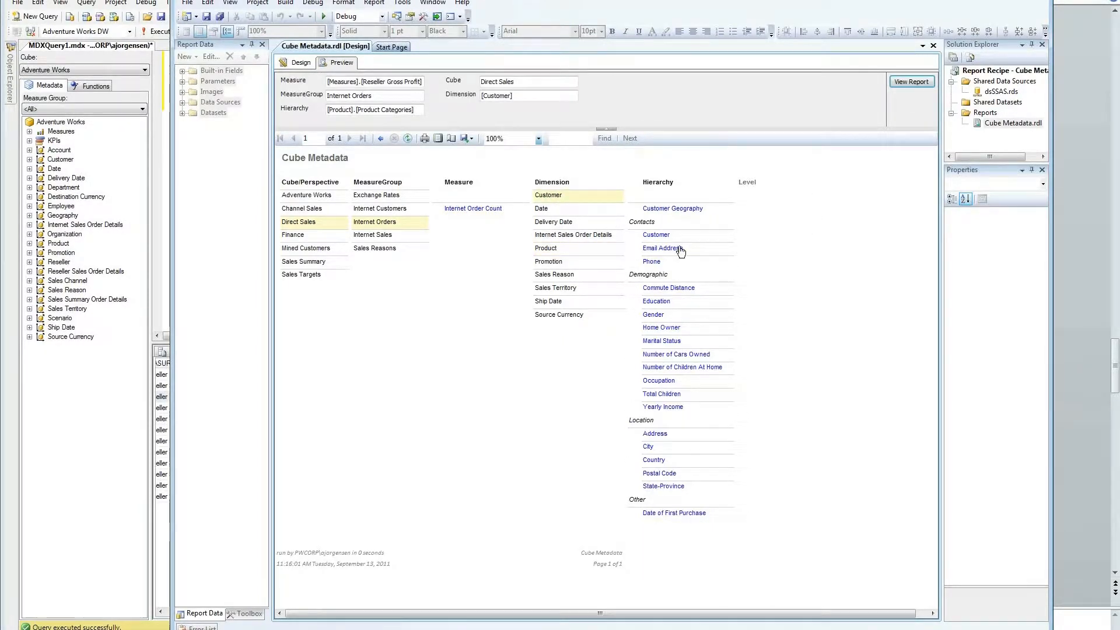
{"action": "left_click", "coordinate": [669, 208]}
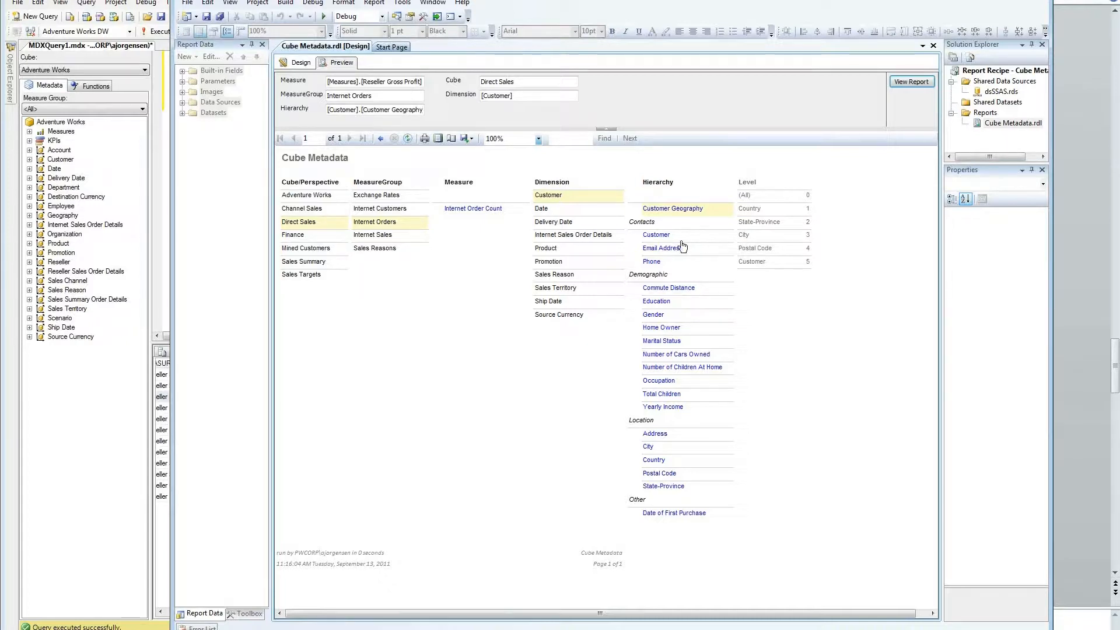
Step: Choose the Product dimension, then the Product and Product Categories hierarchies to list their levels
{"action": "left_click", "coordinate": [554, 247]}
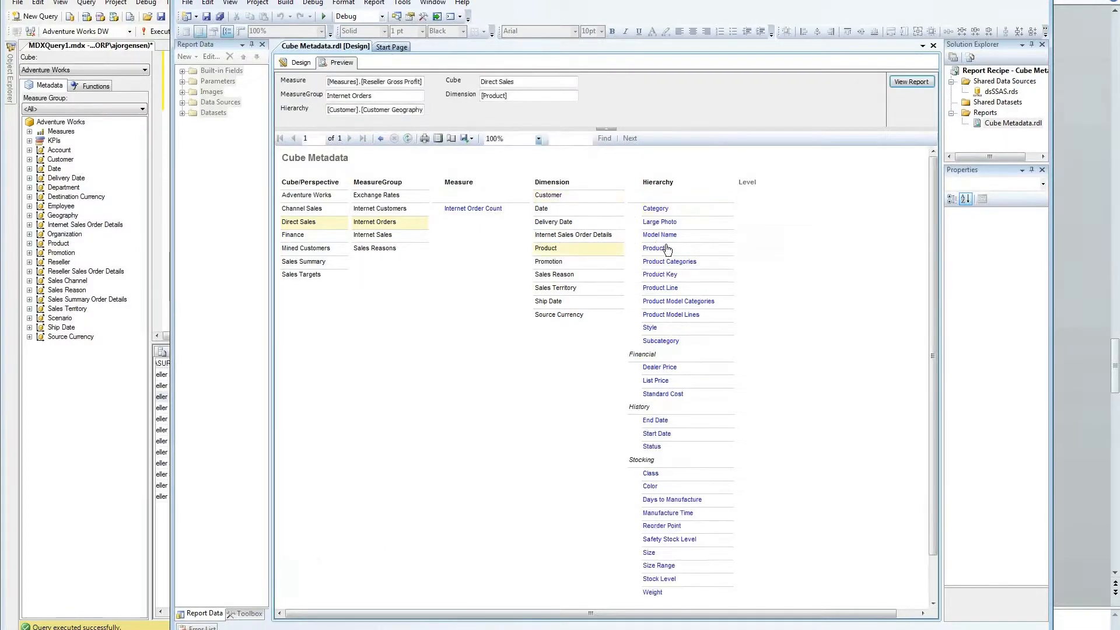
{"action": "left_click", "coordinate": [664, 250]}
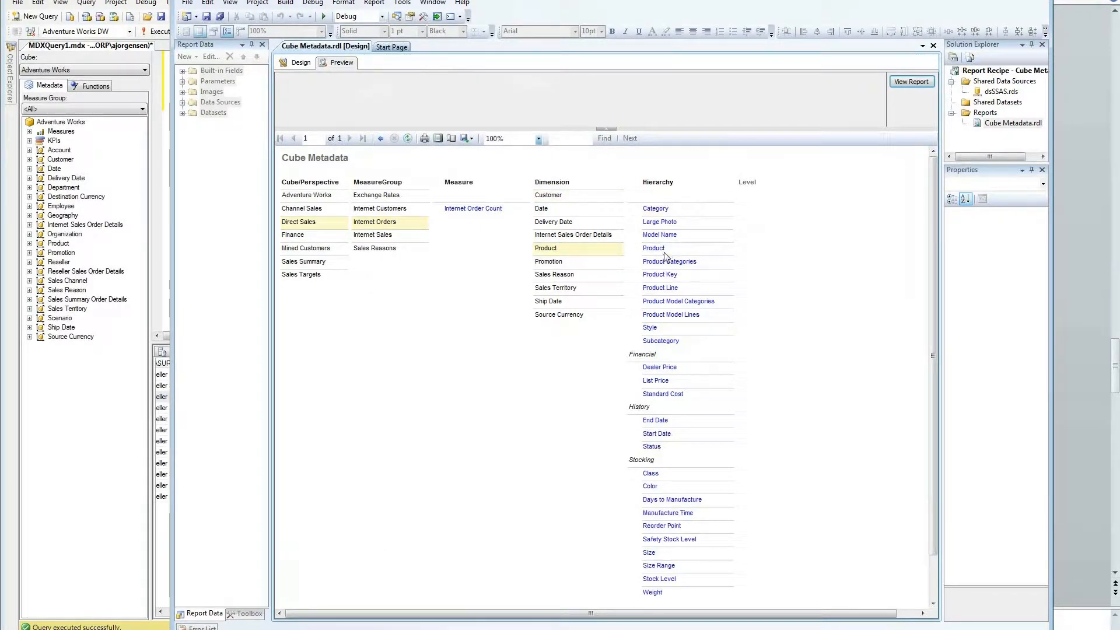
{"action": "left_click", "coordinate": [665, 262]}
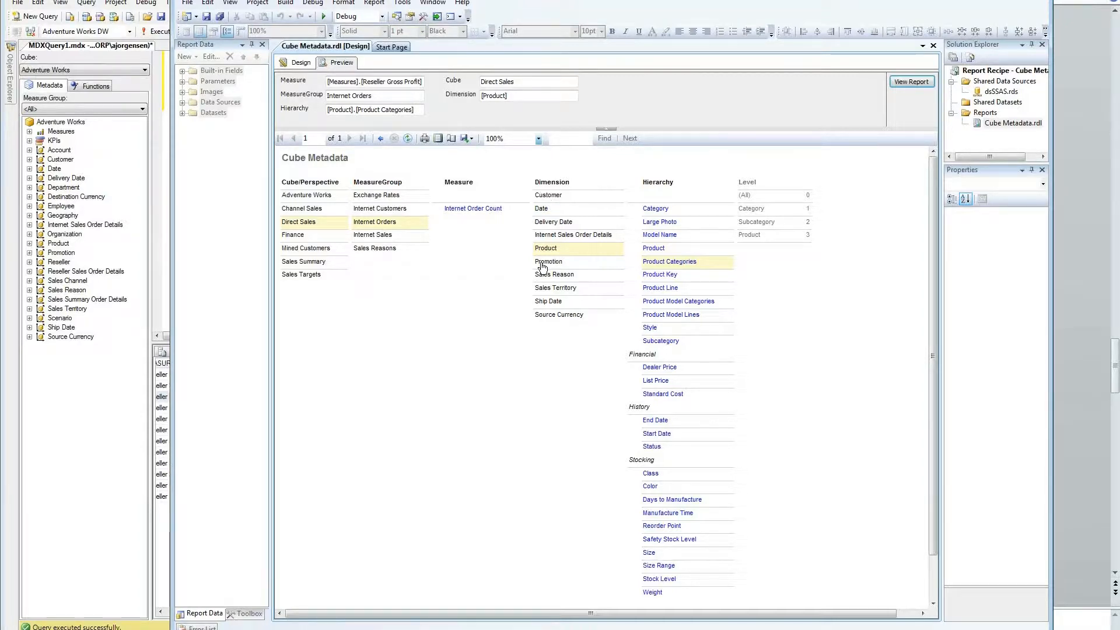
Step: In design view, inspect the Cube/Perspective through Level header and detail cells, then expand Parameters
{"action": "left_click", "coordinate": [296, 67]}
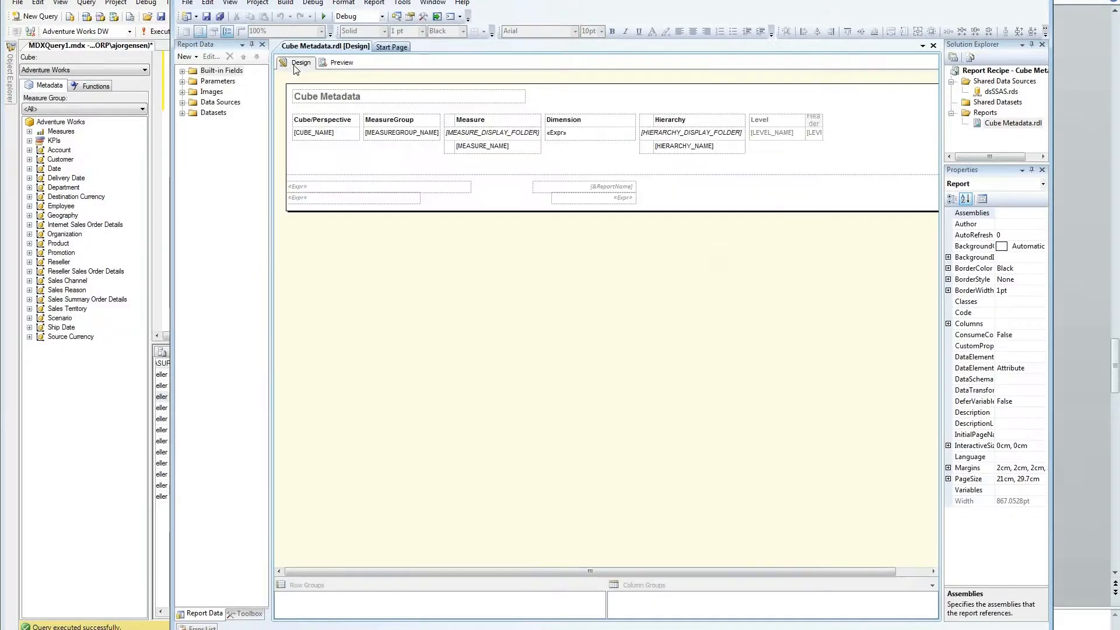
{"action": "left_click", "coordinate": [321, 121]}
{"action": "left_click", "coordinate": [322, 122]}
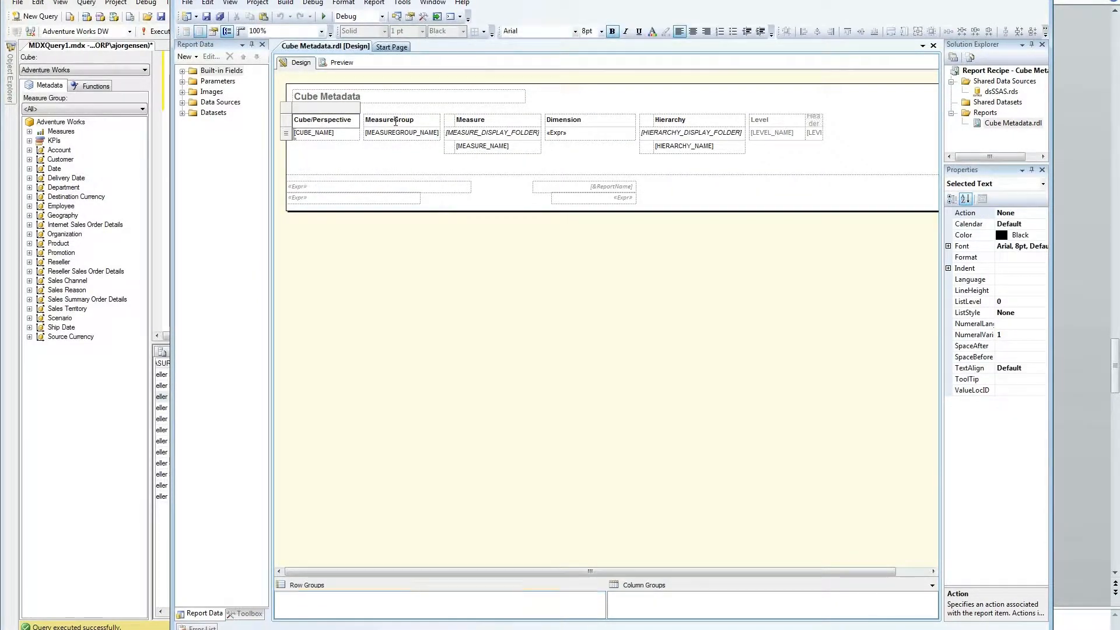
{"action": "left_click", "coordinate": [396, 121]}
{"action": "left_click", "coordinate": [489, 120]}
{"action": "left_click", "coordinate": [600, 120]}
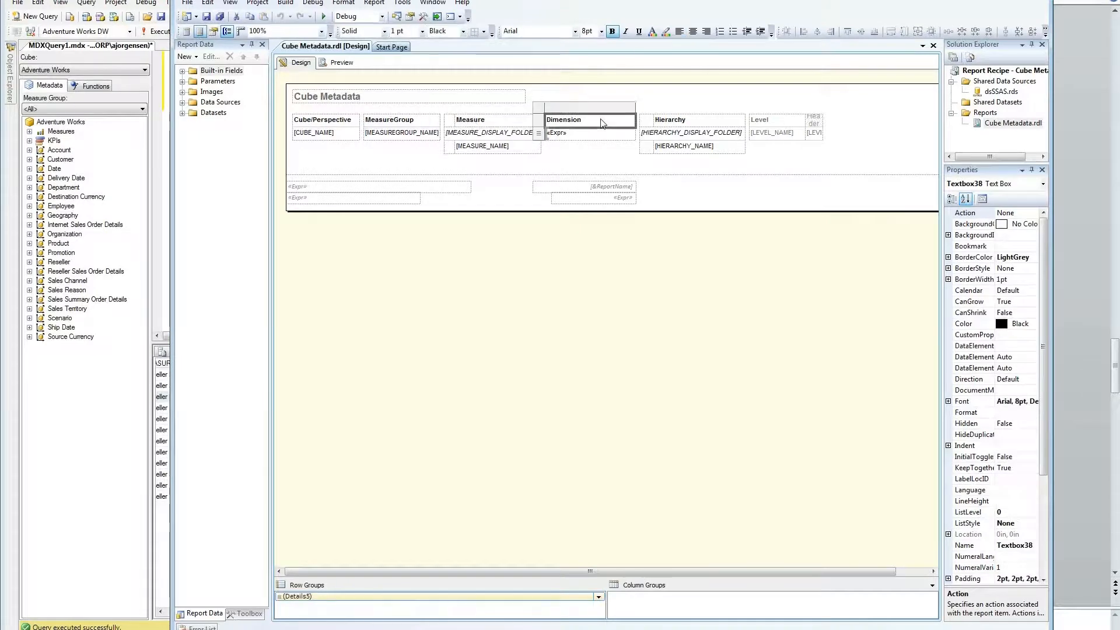
{"action": "left_click", "coordinate": [708, 120]}
{"action": "left_click", "coordinate": [765, 119]}
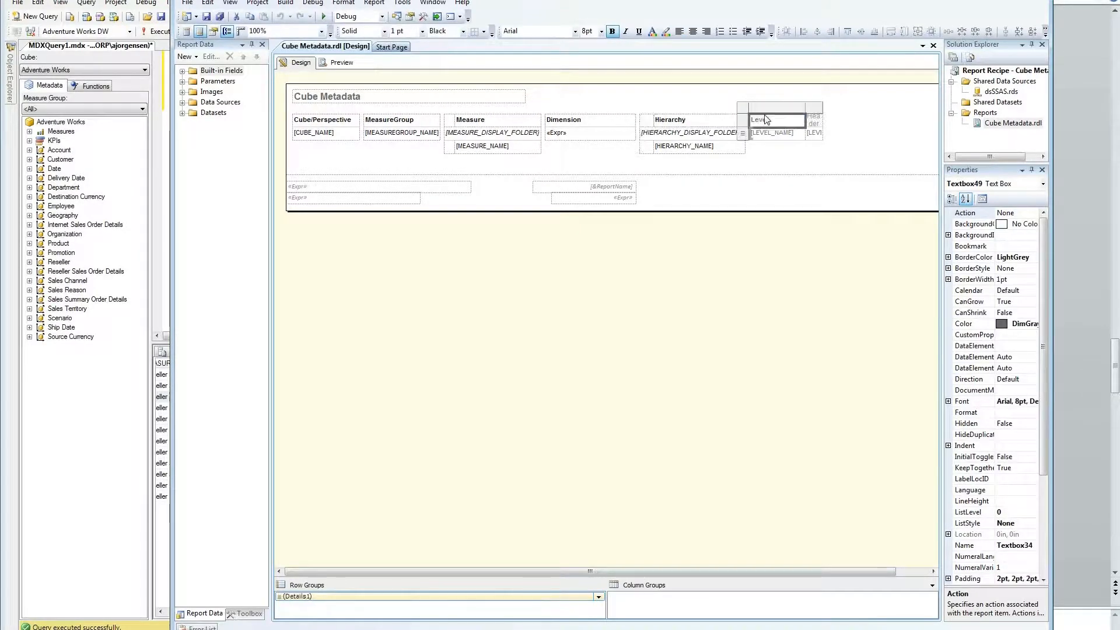
{"action": "left_click", "coordinate": [313, 121]}
{"action": "left_click", "coordinate": [315, 133]}
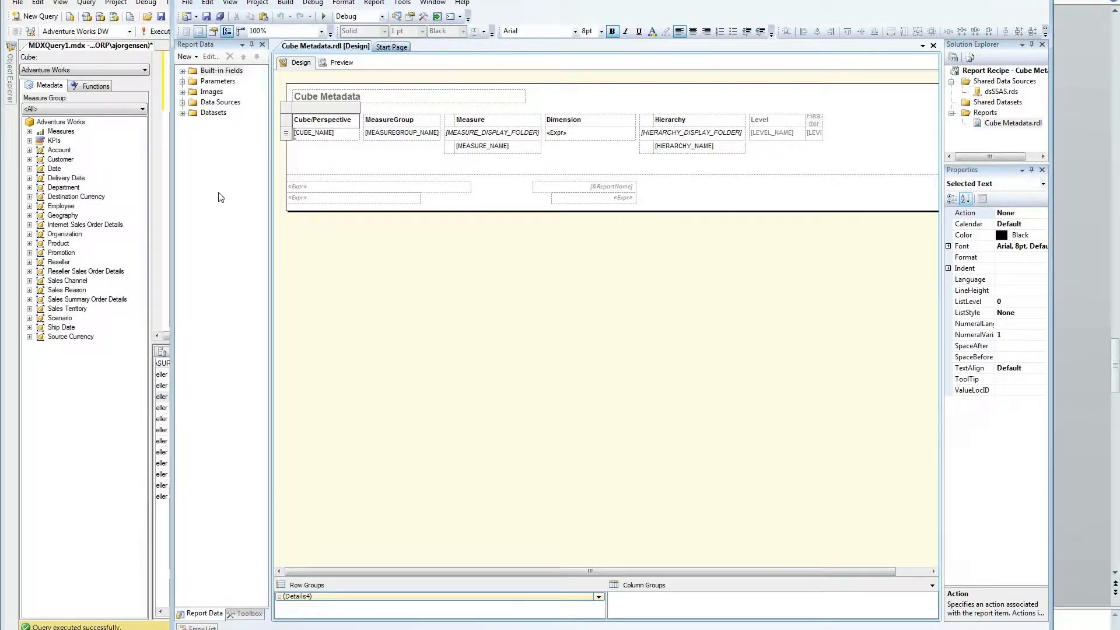
{"action": "left_click", "coordinate": [182, 81]}
{"action": "left_click", "coordinate": [227, 92]}
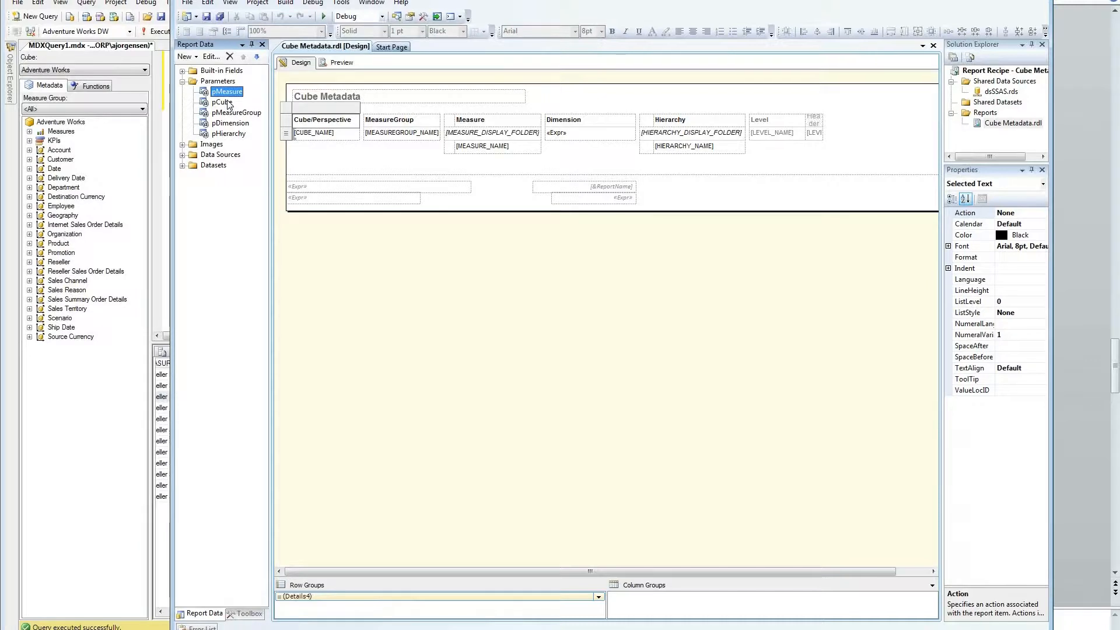
Step: Review pCube, pMeasureGroup, pDimension, pHierarchy and data sources, then expand Datasets in a wider pane
{"action": "left_click", "coordinate": [222, 103]}
{"action": "left_click", "coordinate": [227, 114]}
{"action": "left_click", "coordinate": [229, 123]}
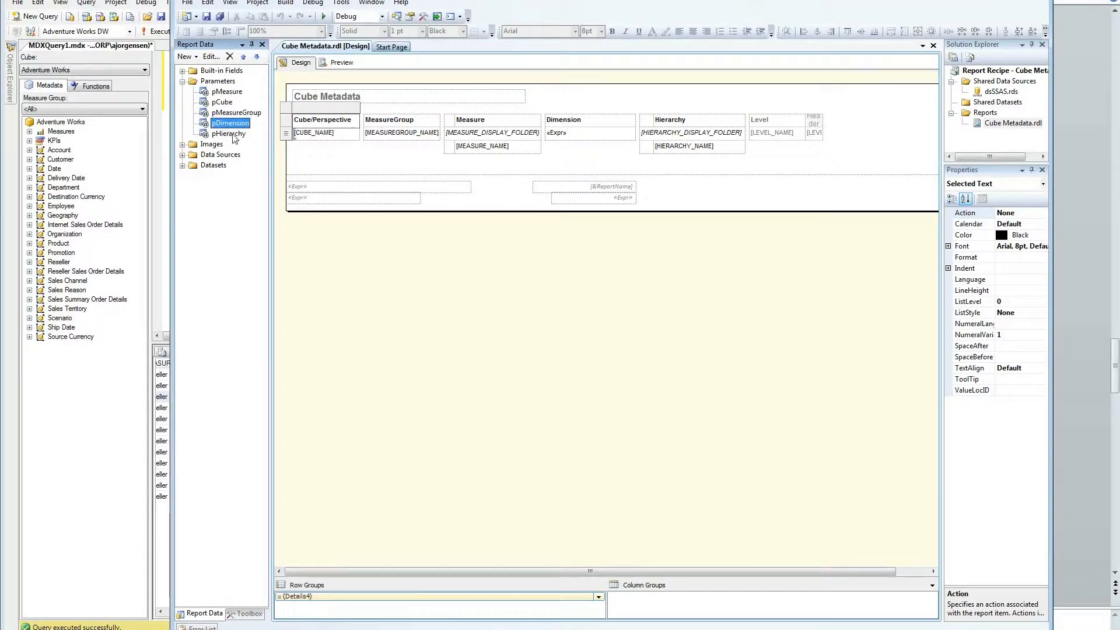
{"action": "left_click", "coordinate": [233, 135]}
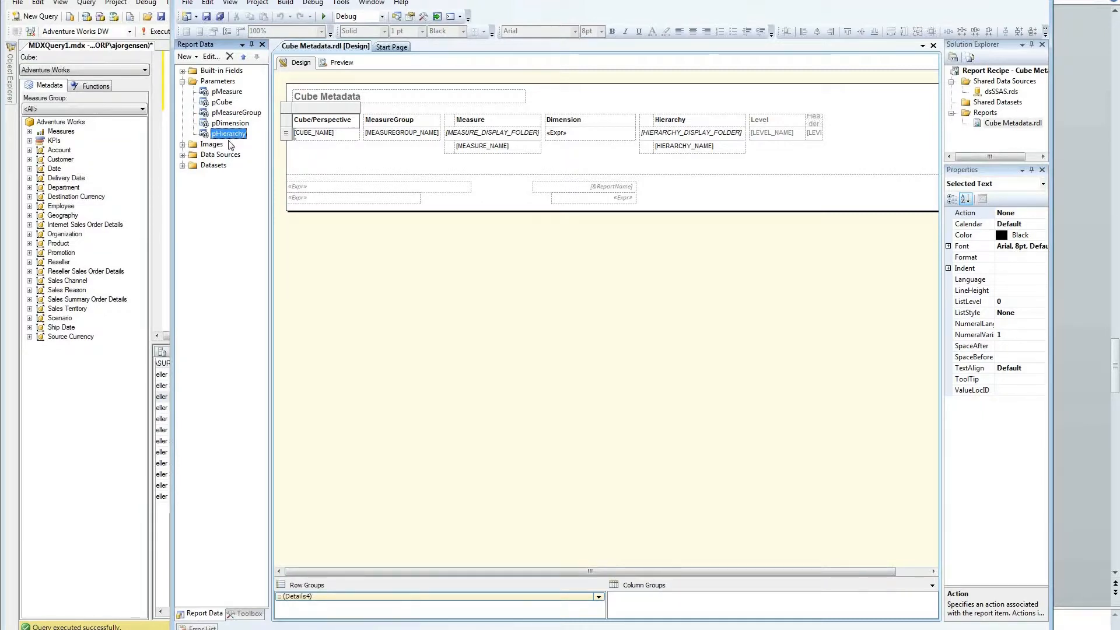
{"action": "left_click", "coordinate": [192, 154]}
{"action": "left_click", "coordinate": [183, 166]}
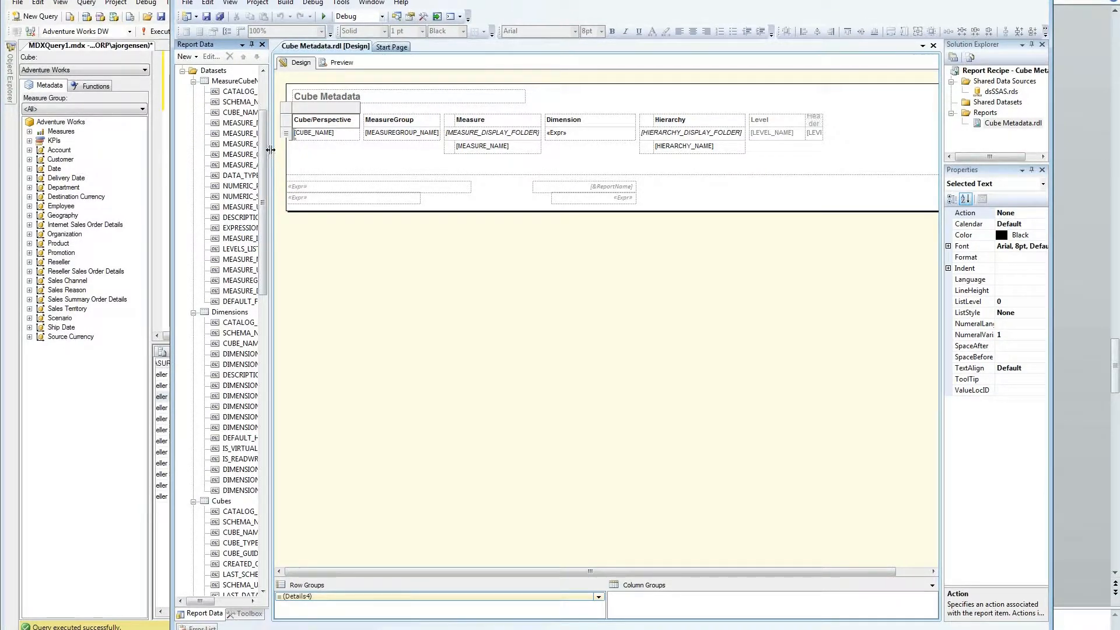
{"action": "left_click_drag", "start_coordinate": [270, 150], "coordinate": [334, 150]}
Step: Collapse all nine dataset nodes, from MeasureCubeName through MeasureGroupDimensions
{"action": "left_click", "coordinate": [193, 82]}
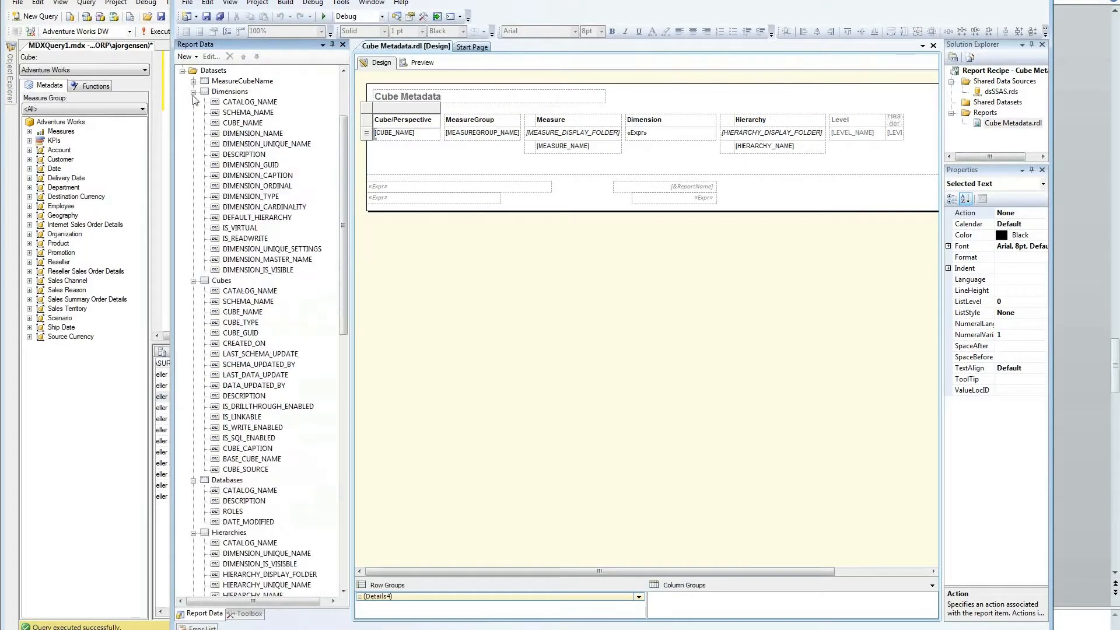
{"action": "left_click", "coordinate": [194, 92]}
{"action": "left_click", "coordinate": [193, 102]}
{"action": "left_click", "coordinate": [194, 113]}
{"action": "left_click", "coordinate": [194, 123]}
{"action": "left_click", "coordinate": [194, 134]}
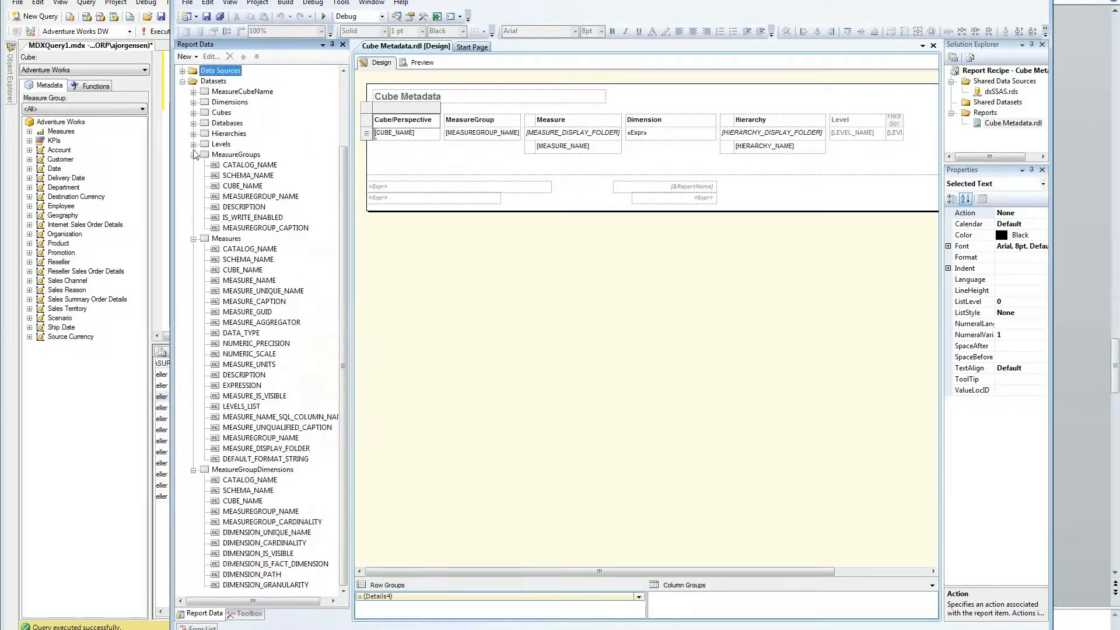
{"action": "left_click", "coordinate": [194, 155]}
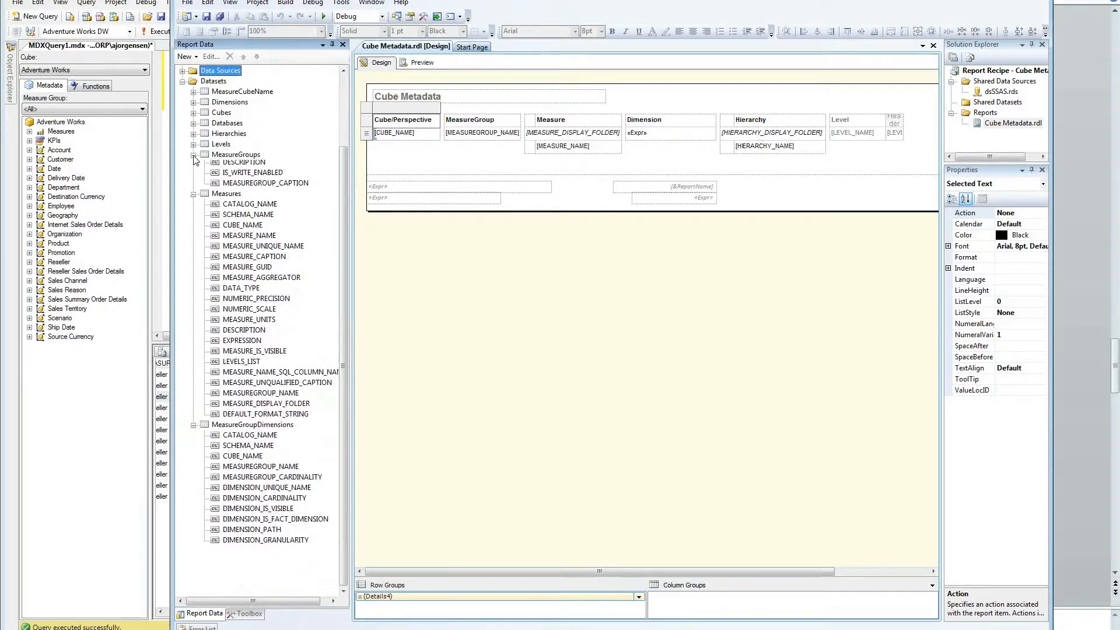
{"action": "left_click", "coordinate": [193, 249]}
{"action": "left_click", "coordinate": [193, 260]}
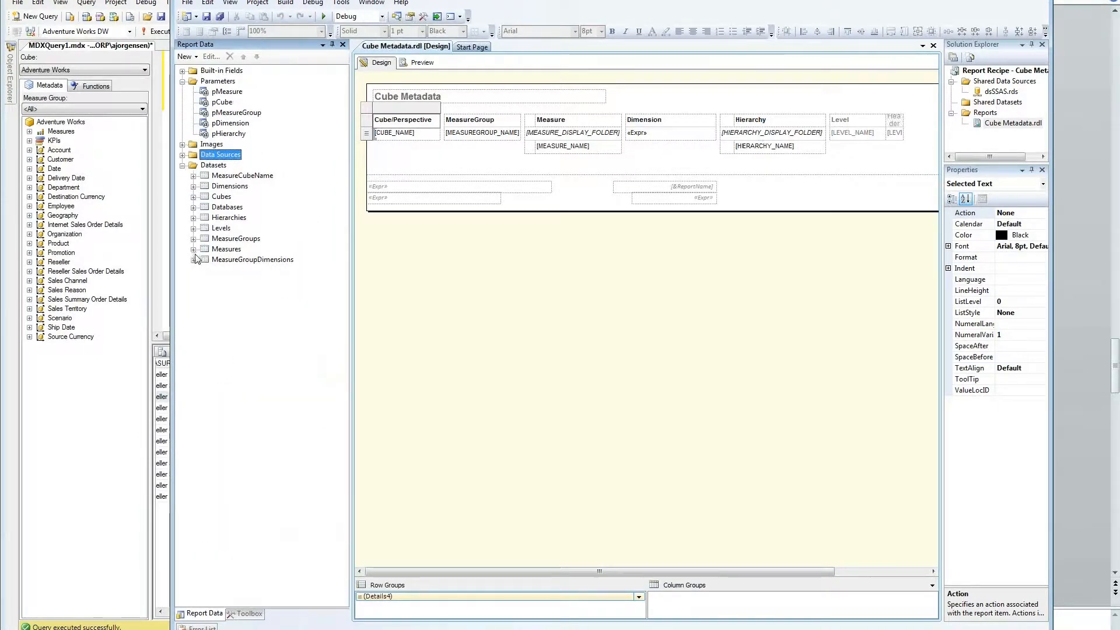
{"action": "right_click", "coordinate": [221, 208]}
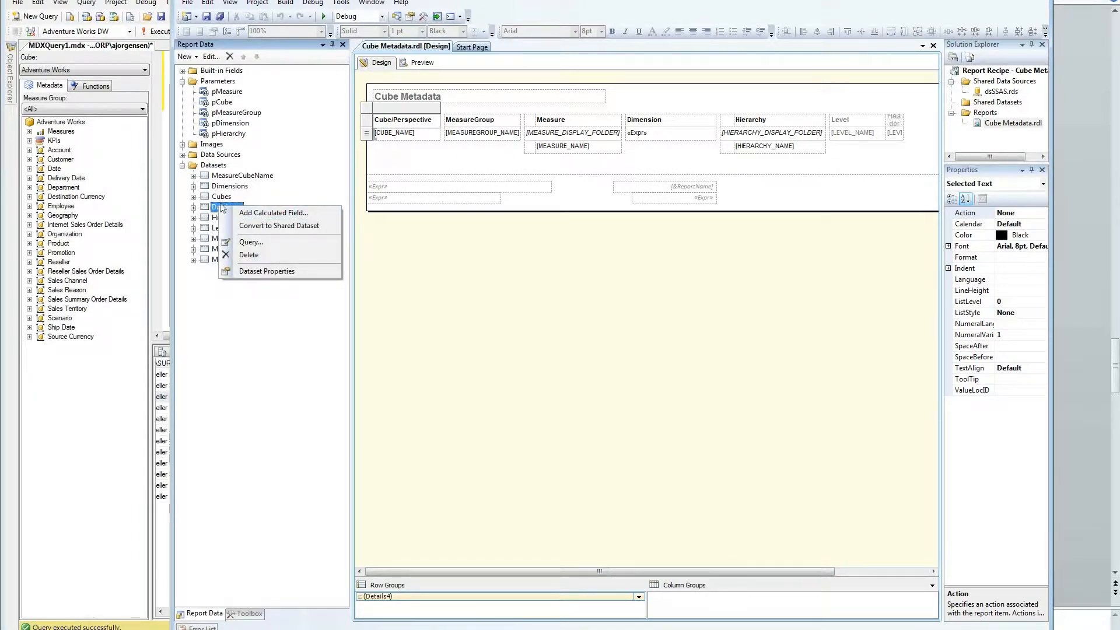
{"action": "left_click", "coordinate": [222, 197]}
{"action": "right_click", "coordinate": [222, 198]}
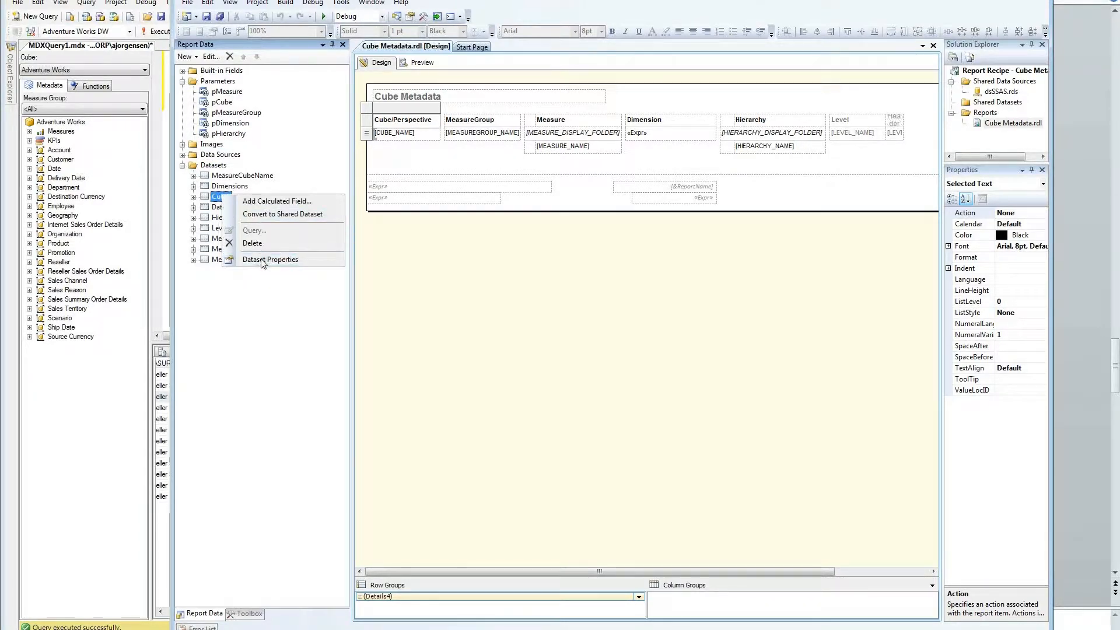
{"action": "left_click", "coordinate": [262, 260]}
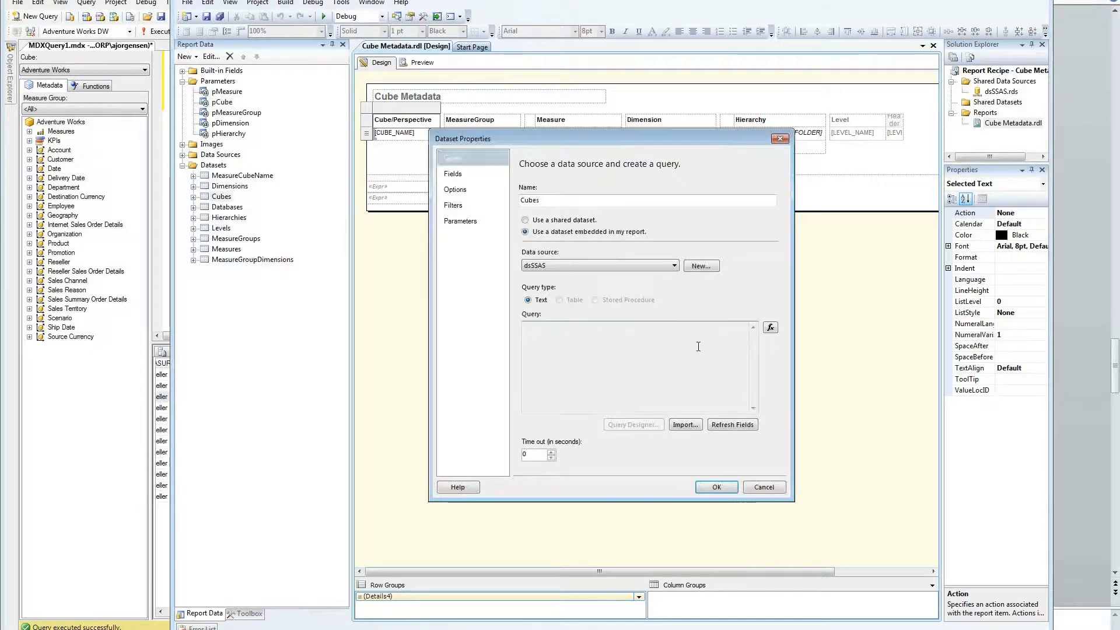
{"action": "left_click", "coordinate": [763, 487]}
{"action": "key", "text": "shift+F10"}
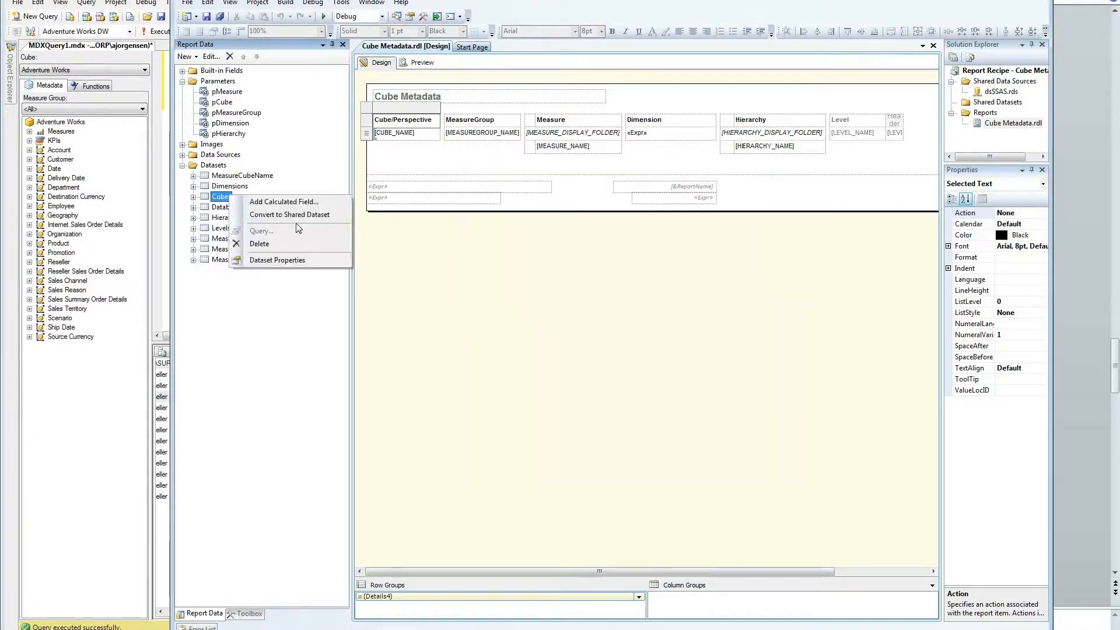
{"action": "left_click", "coordinate": [770, 329]}
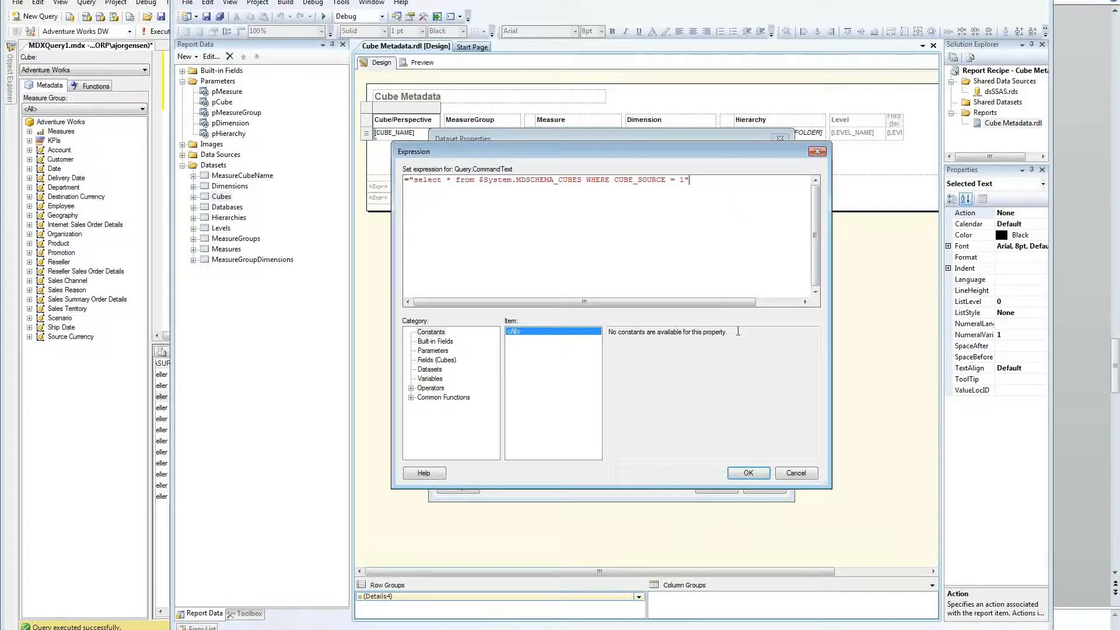
{"action": "left_click", "coordinate": [789, 475]}
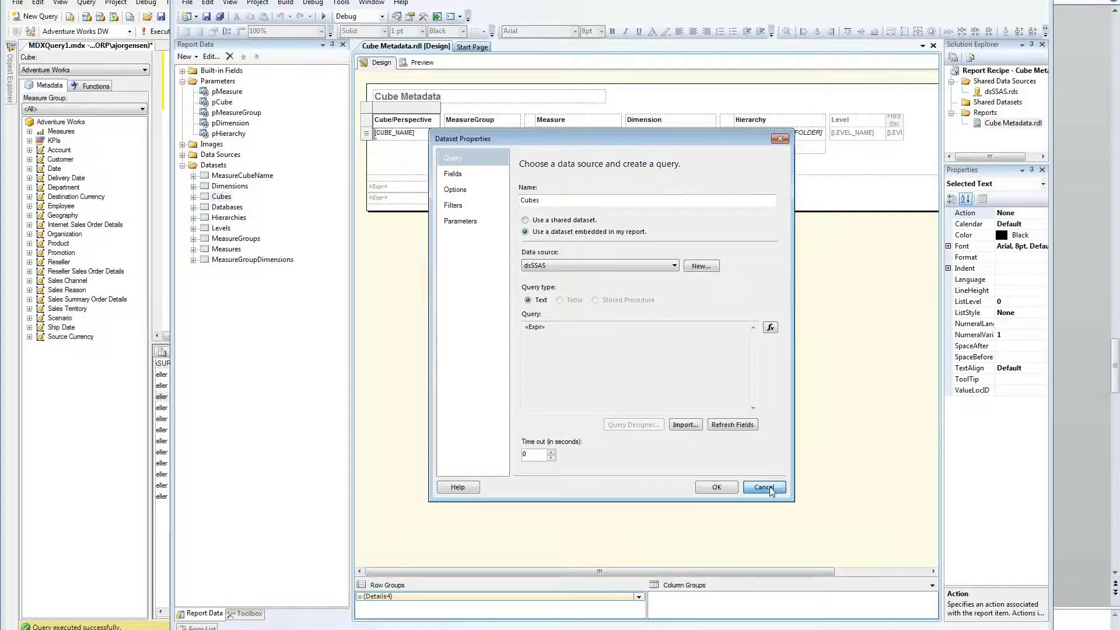
{"action": "left_click", "coordinate": [460, 221]}
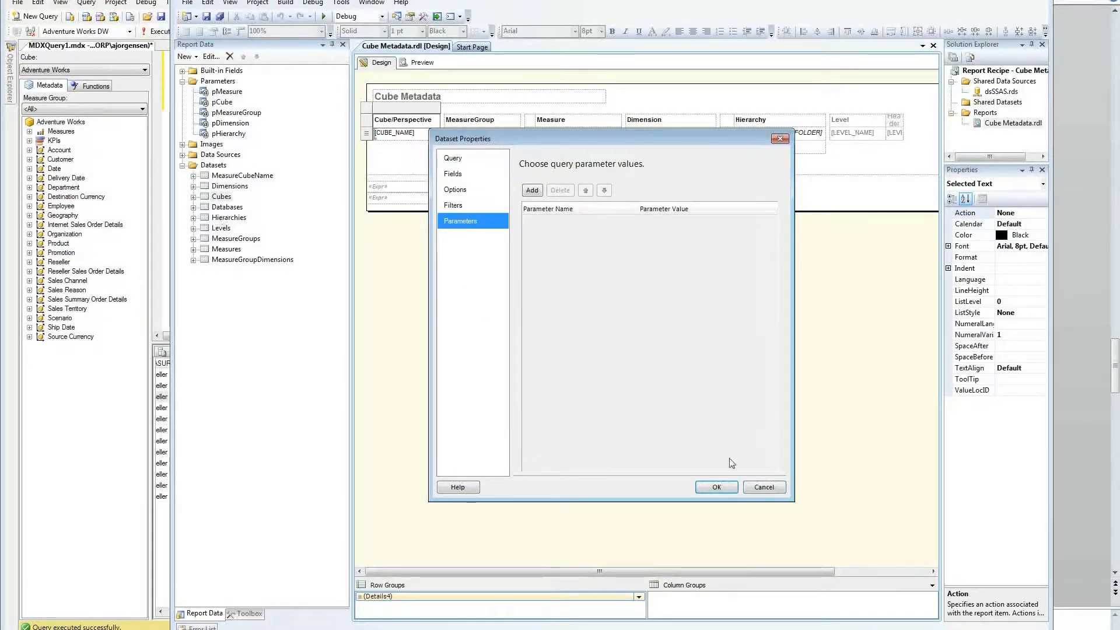
{"action": "left_click", "coordinate": [764, 487]}
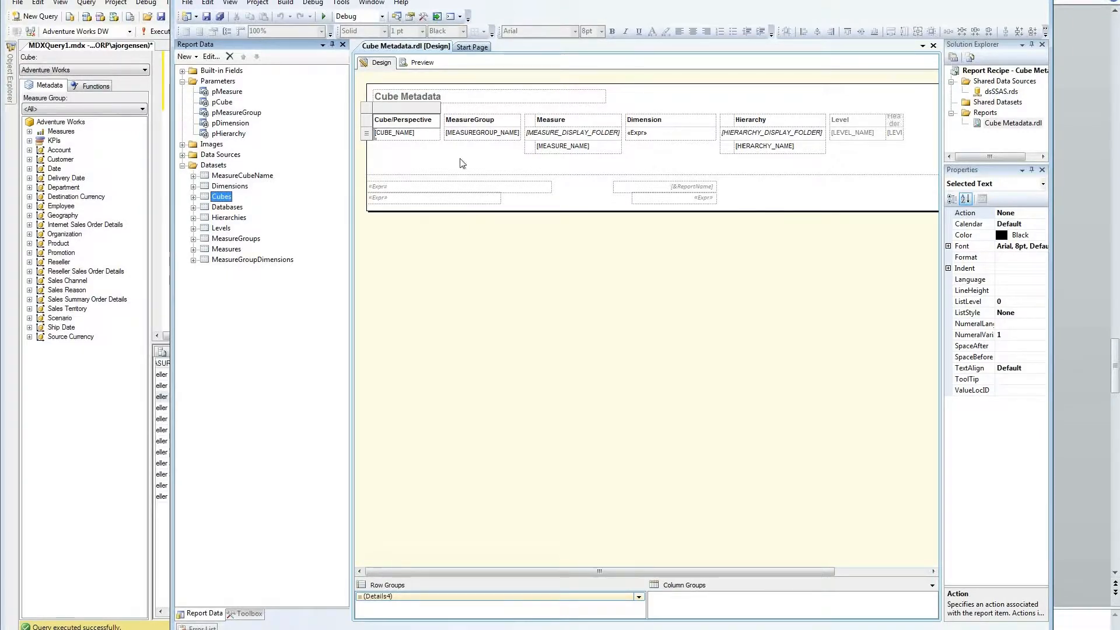
Step: Select the [MEASURE_NAME] cell and widen the properties and solution panels
{"action": "left_click", "coordinate": [565, 145]}
{"action": "left_click", "coordinate": [614, 171]}
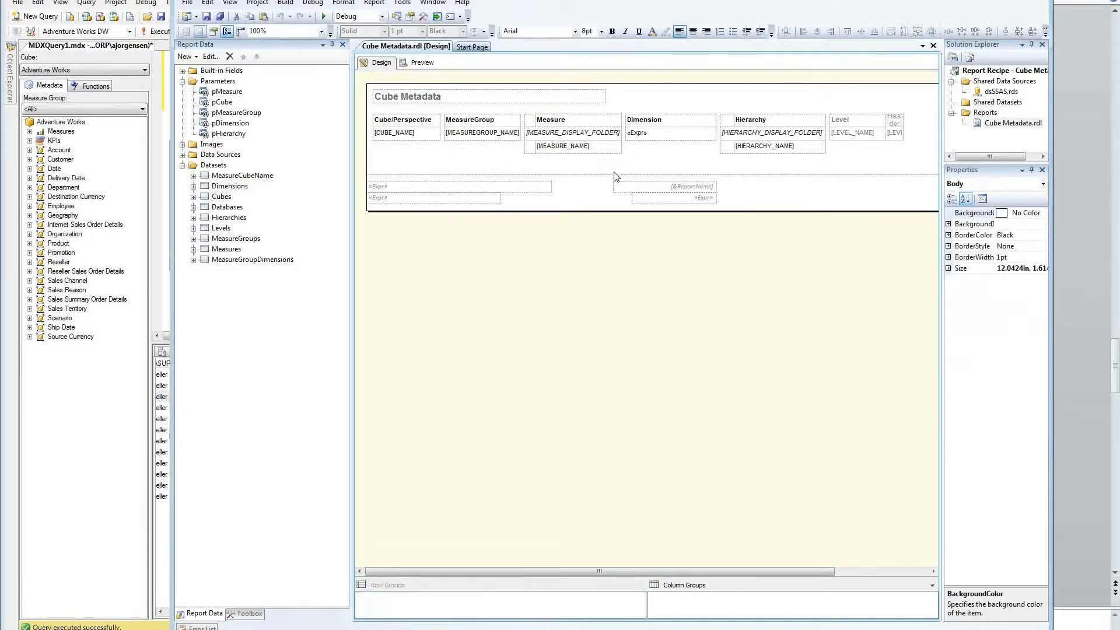
{"action": "left_click", "coordinate": [614, 147]}
{"action": "right_click", "coordinate": [614, 150]}
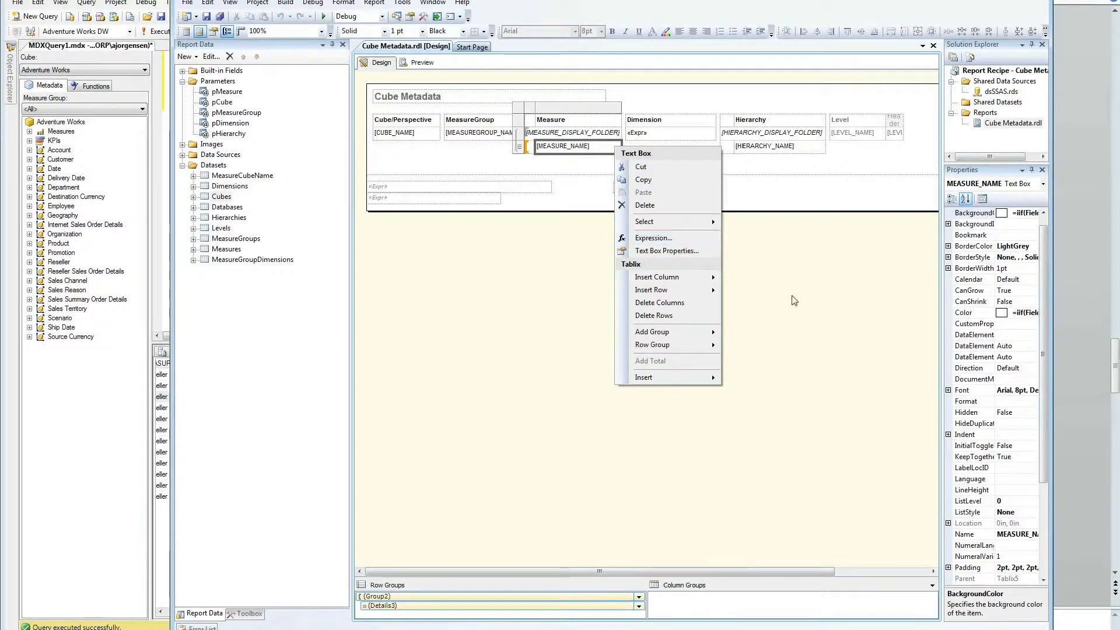
{"action": "left_click", "coordinate": [916, 311]}
{"action": "left_click", "coordinate": [577, 149]}
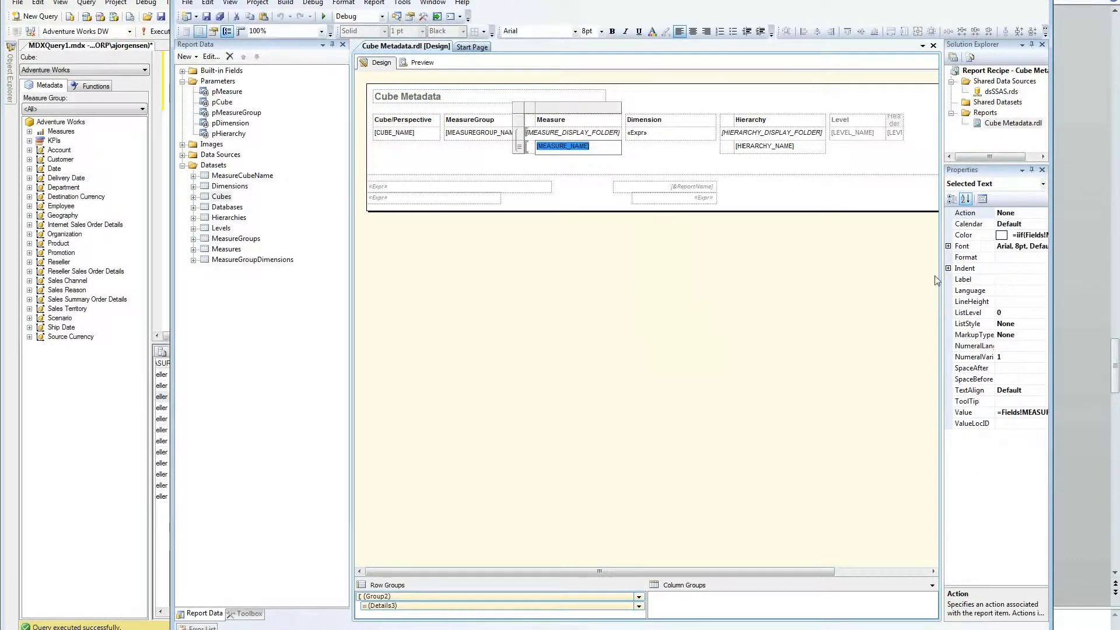
{"action": "left_click_drag", "start_coordinate": [942, 274], "coordinate": [784, 273]}
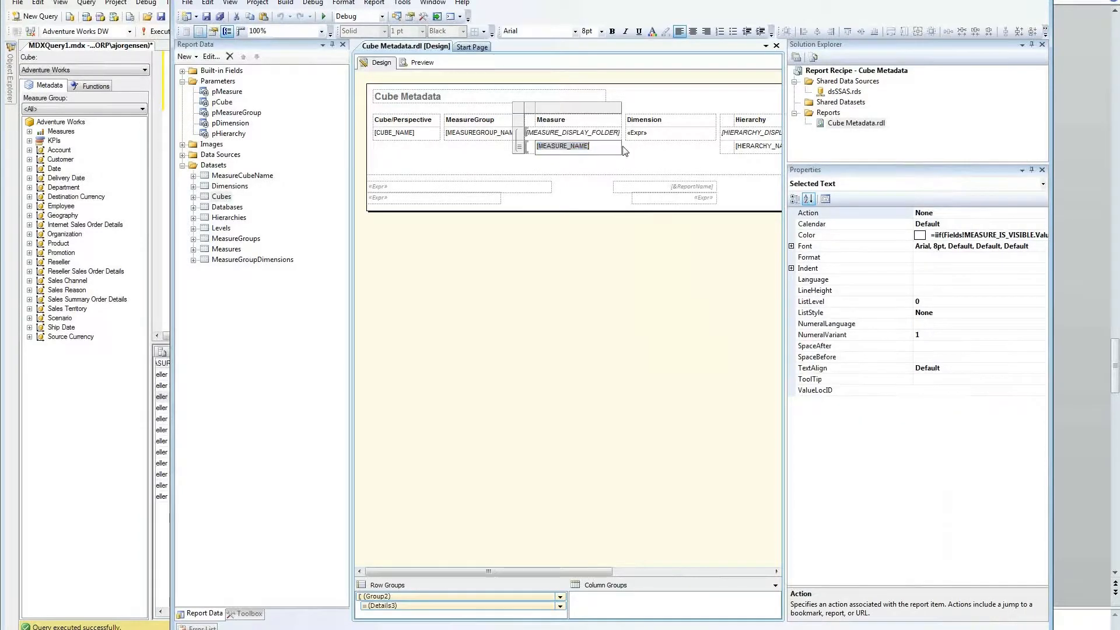
{"action": "left_click", "coordinate": [622, 149]}
Step: Edit the [MEASURE_NAME] text box's background colour expression, close its properties, and preview the report
{"action": "left_click", "coordinate": [616, 146]}
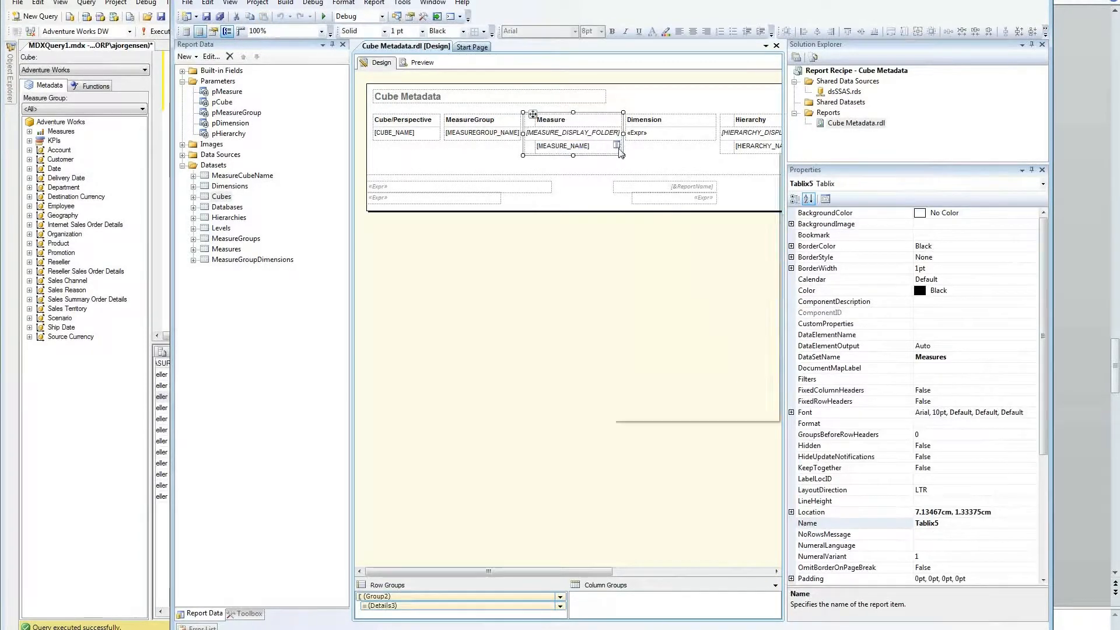
{"action": "right_click", "coordinate": [617, 146]}
{"action": "left_click", "coordinate": [640, 250]}
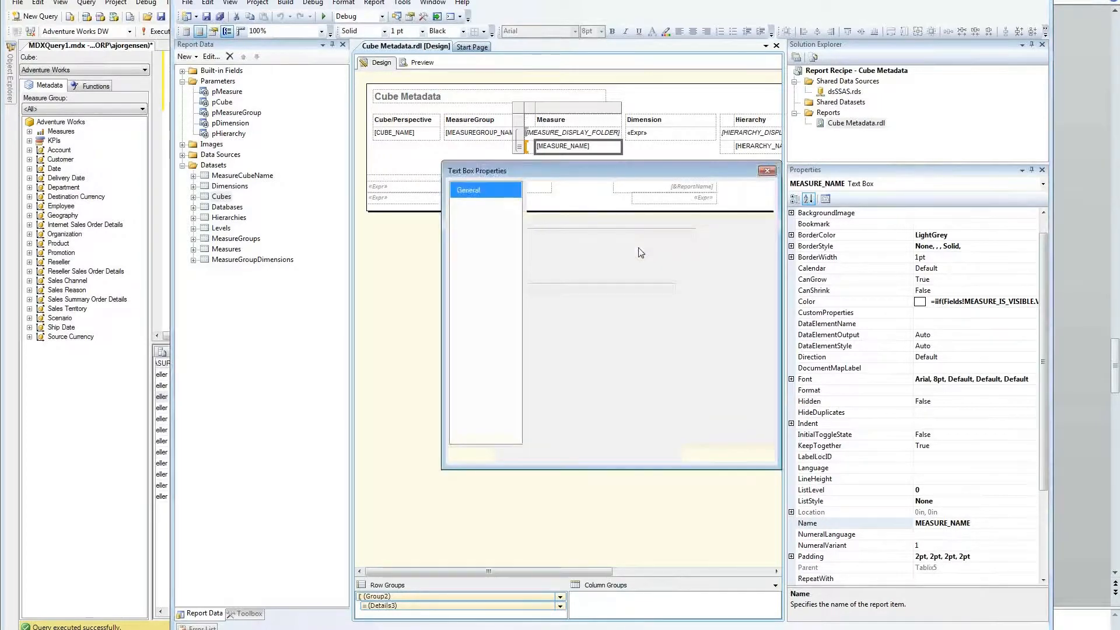
{"action": "left_click", "coordinate": [485, 269]}
{"action": "left_click", "coordinate": [618, 233]}
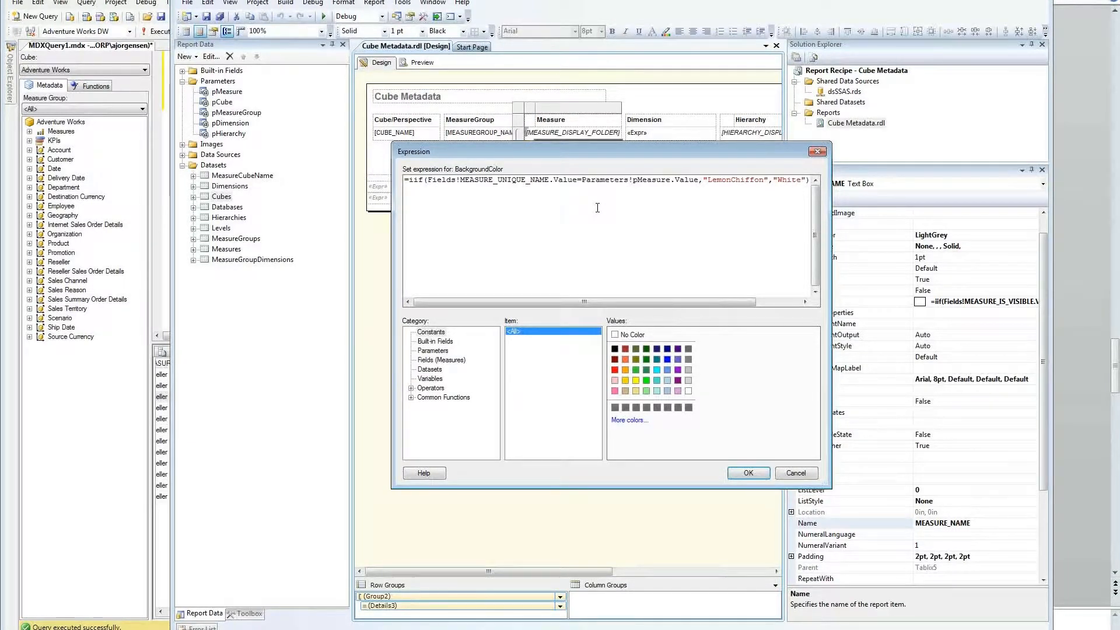
{"action": "left_click", "coordinate": [748, 472]}
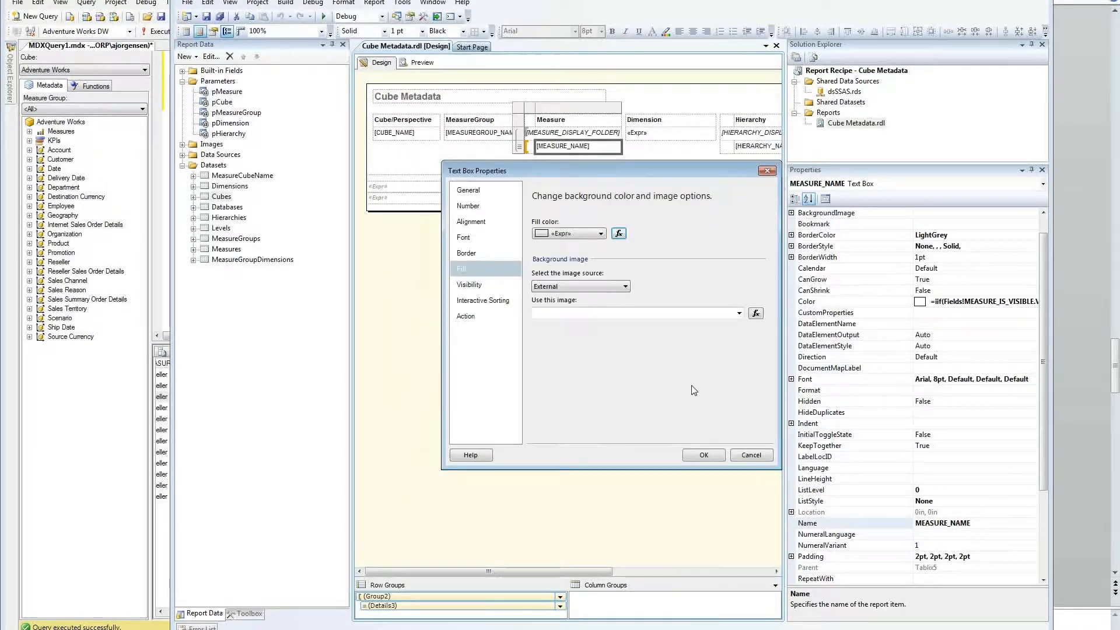
{"action": "left_click", "coordinate": [751, 456]}
{"action": "left_click", "coordinate": [419, 62]}
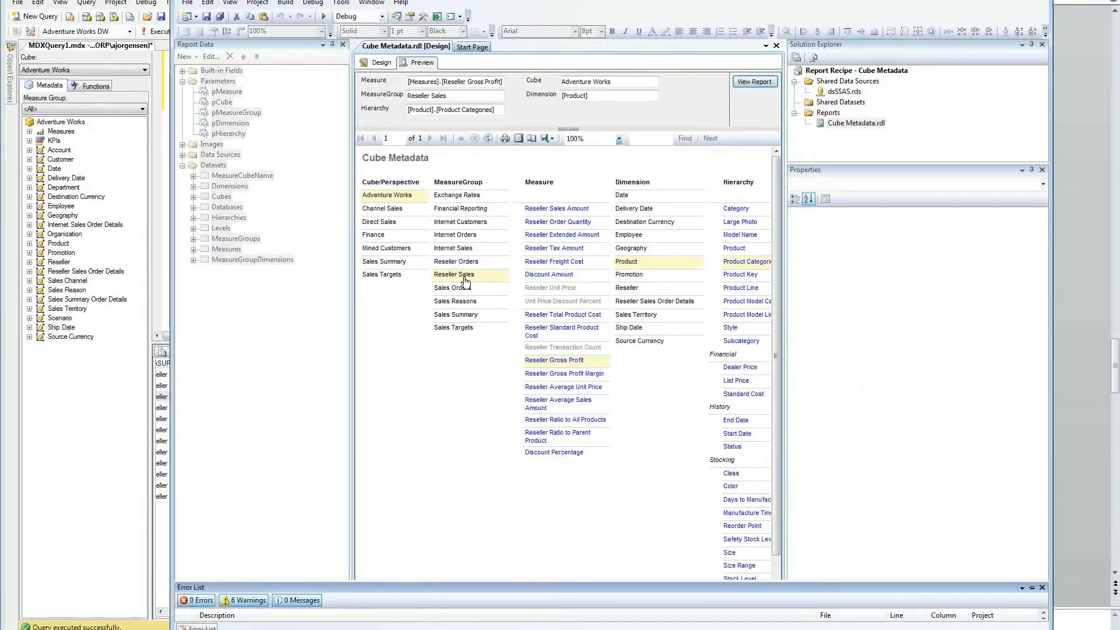
Step: Drill through to Reseller Orders, Reseller Order Count and Geography, then return to Design view
{"action": "left_click", "coordinate": [465, 263]}
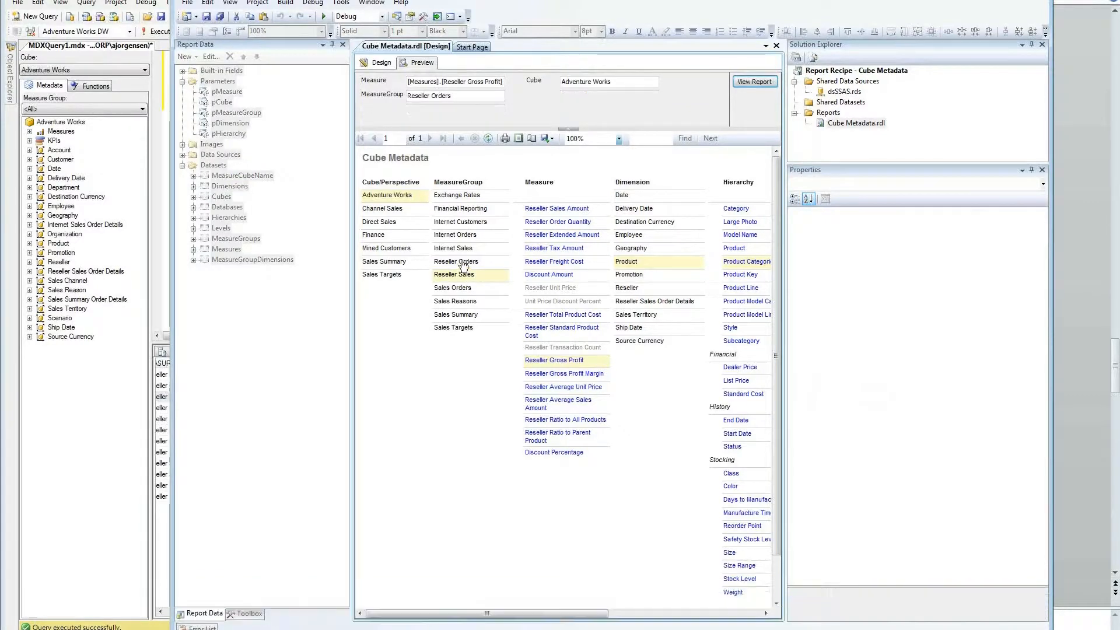
{"action": "left_click", "coordinate": [533, 208]}
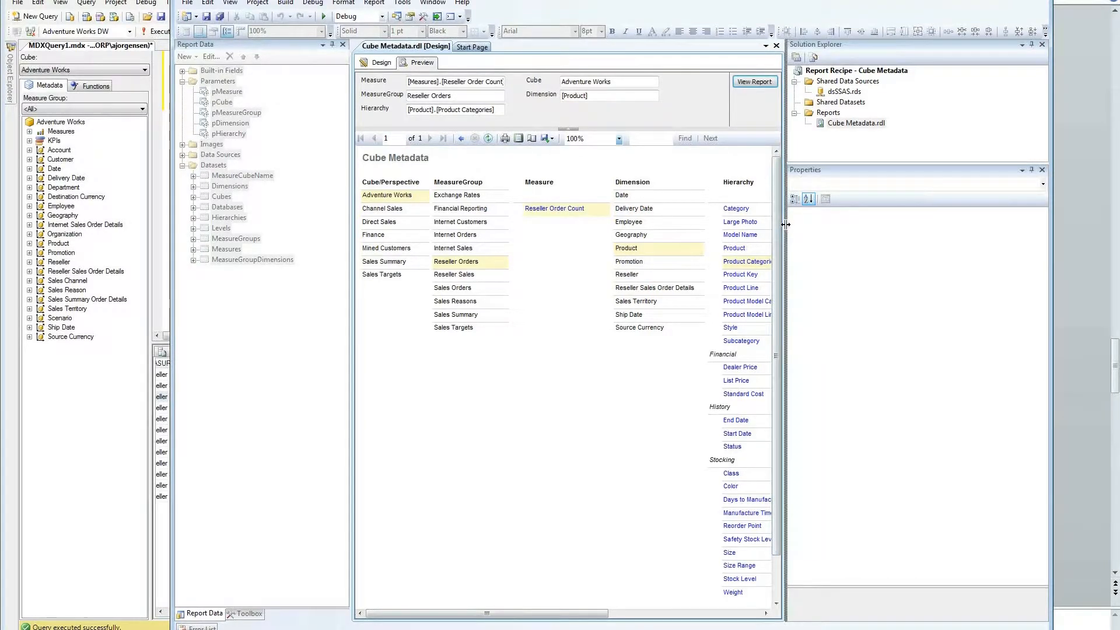
{"action": "left_click_drag", "start_coordinate": [786, 223], "coordinate": [880, 224]}
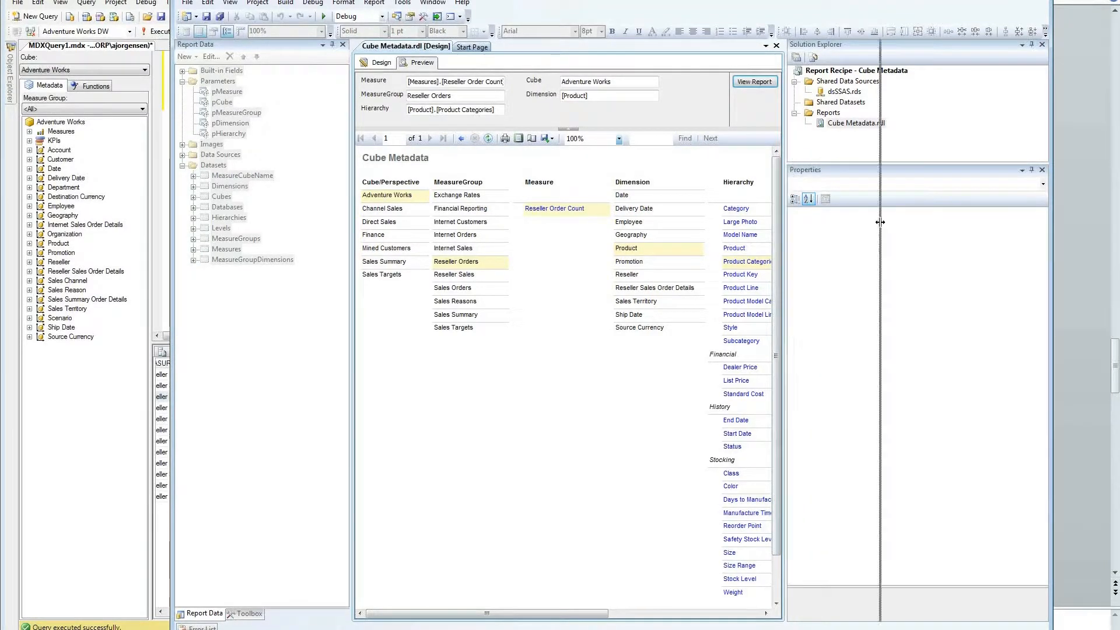
{"action": "left_click", "coordinate": [641, 235]}
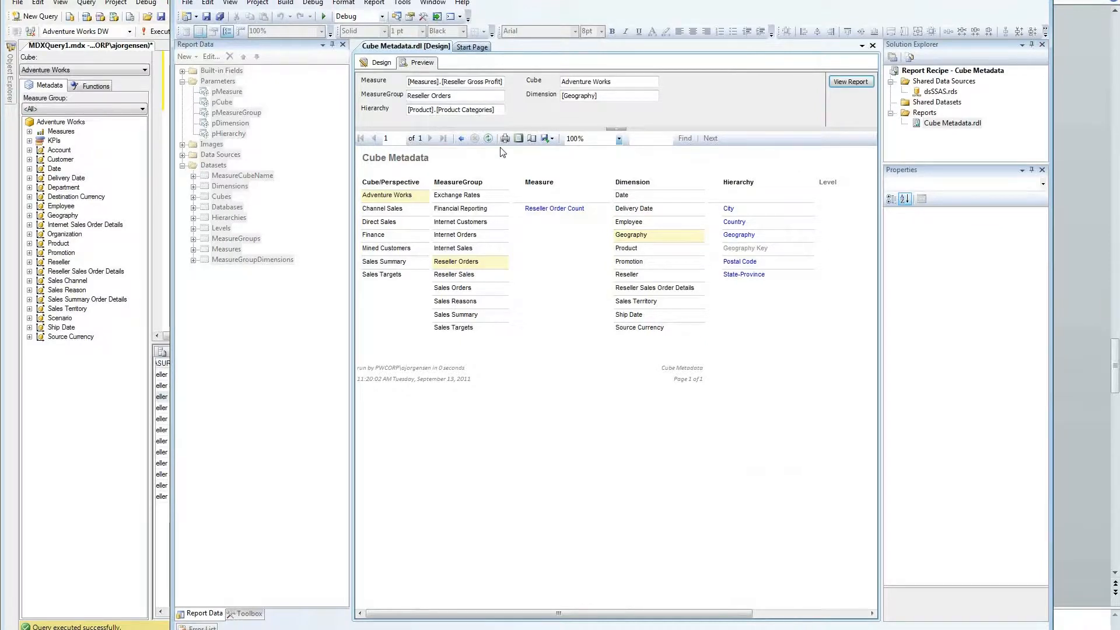
{"action": "left_click", "coordinate": [378, 63]}
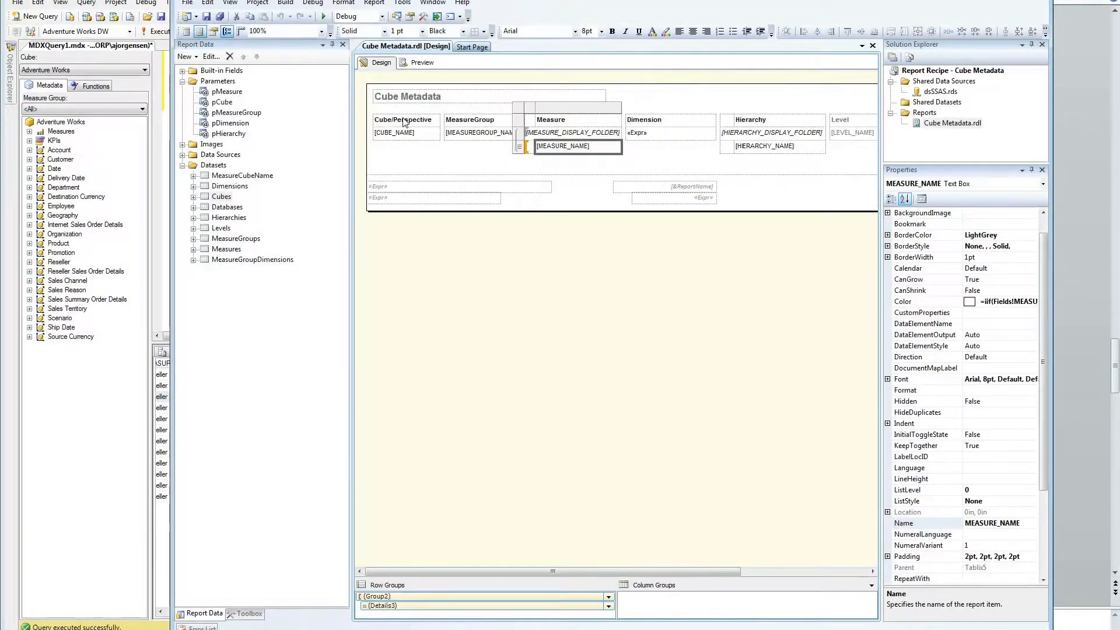
{"action": "left_click", "coordinate": [400, 133]}
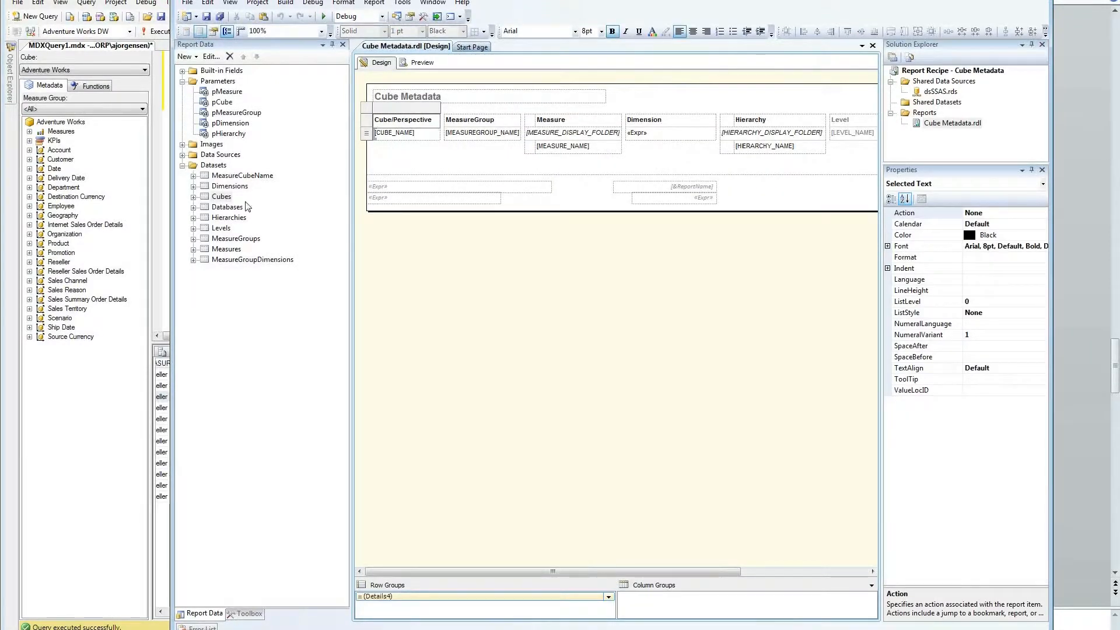
{"action": "left_click", "coordinate": [216, 198]}
{"action": "left_click", "coordinate": [193, 198]}
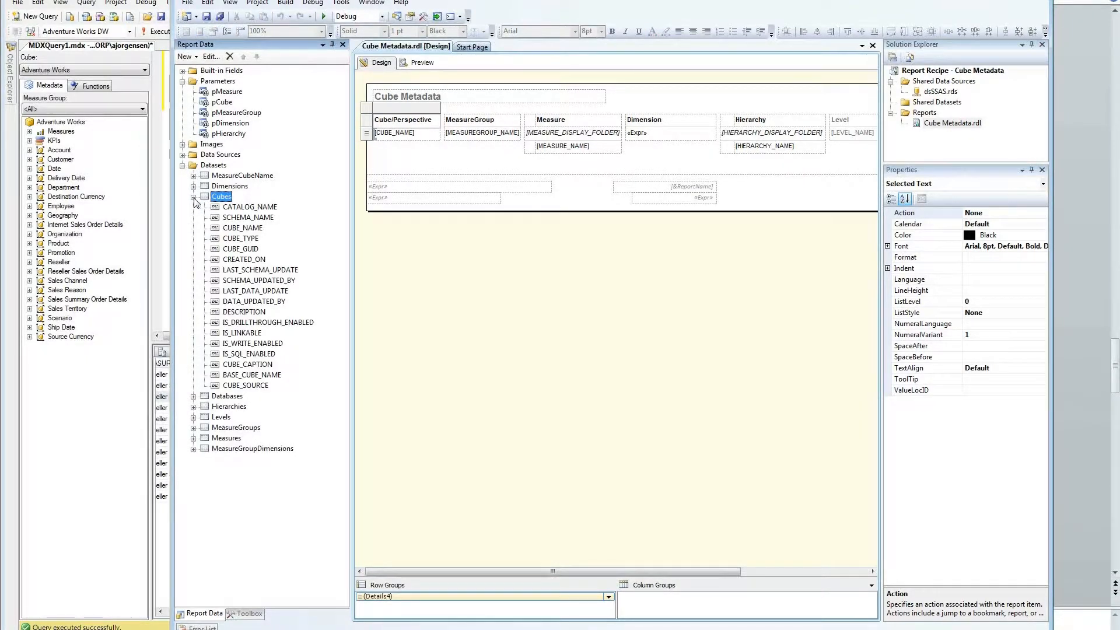
{"action": "left_click", "coordinate": [193, 198]}
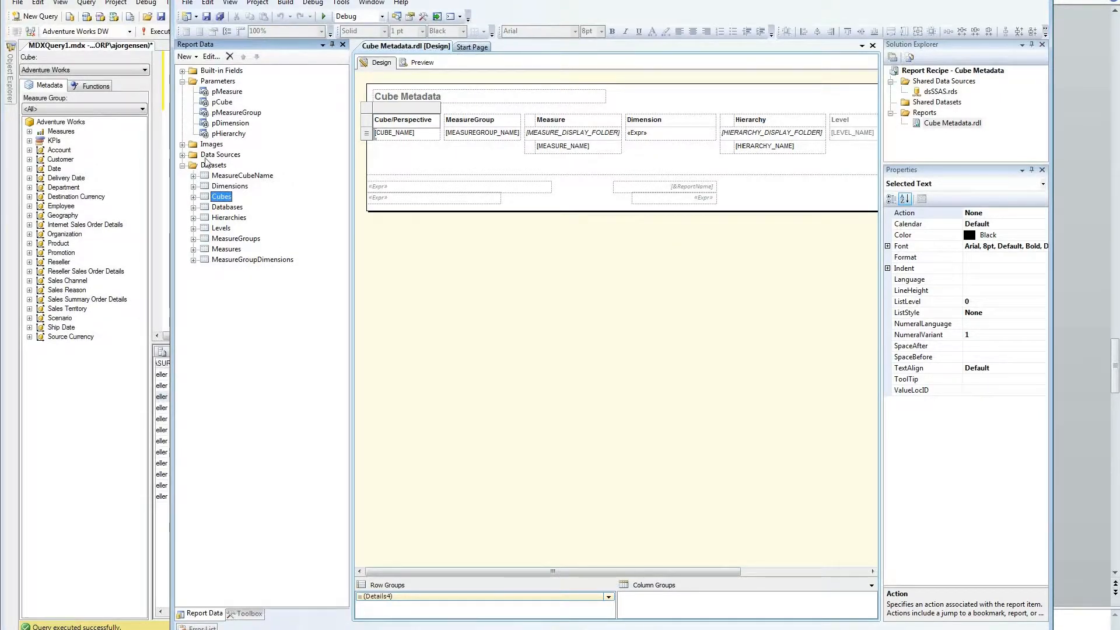
{"action": "left_click", "coordinate": [227, 114]}
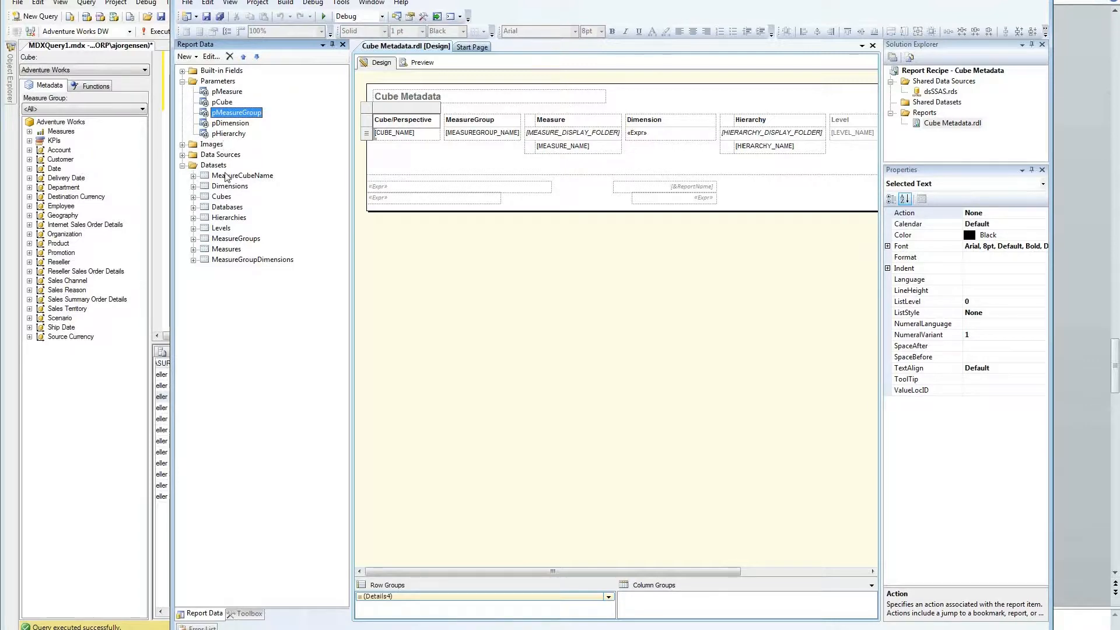
{"action": "left_click", "coordinate": [516, 136]}
{"action": "right_click", "coordinate": [516, 135]}
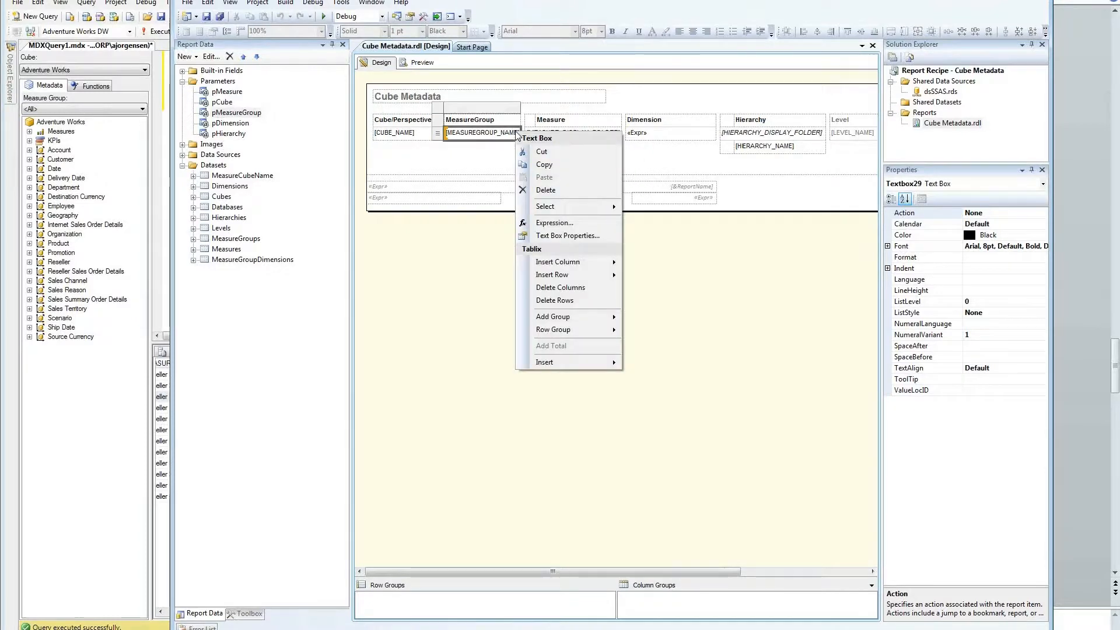
{"action": "left_click", "coordinate": [553, 241]}
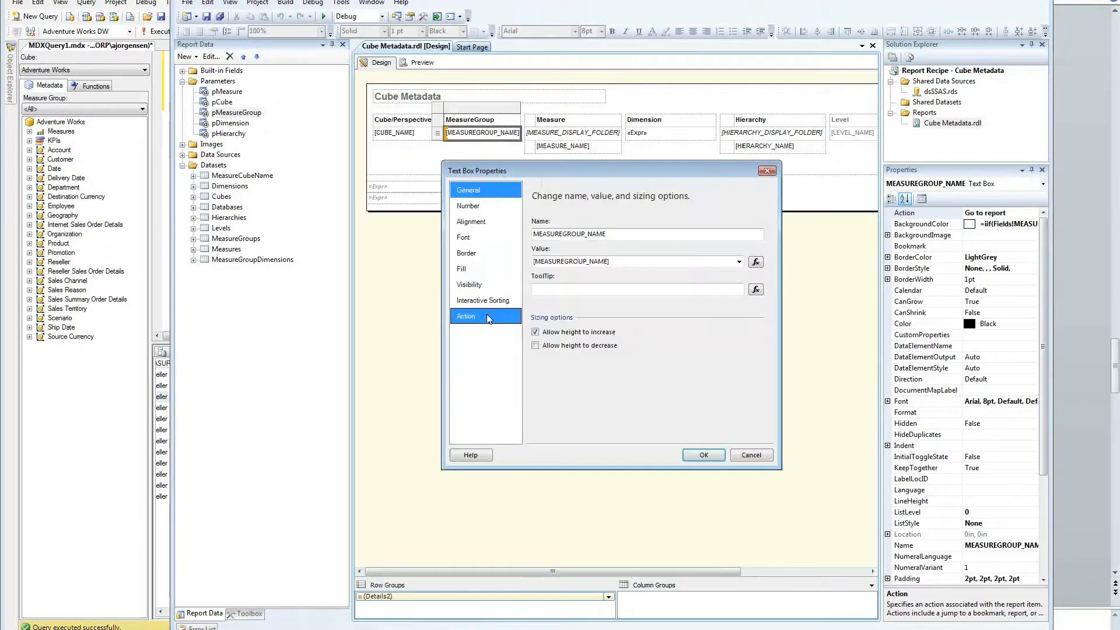
{"action": "left_click", "coordinate": [486, 315]}
{"action": "left_click", "coordinate": [597, 309]}
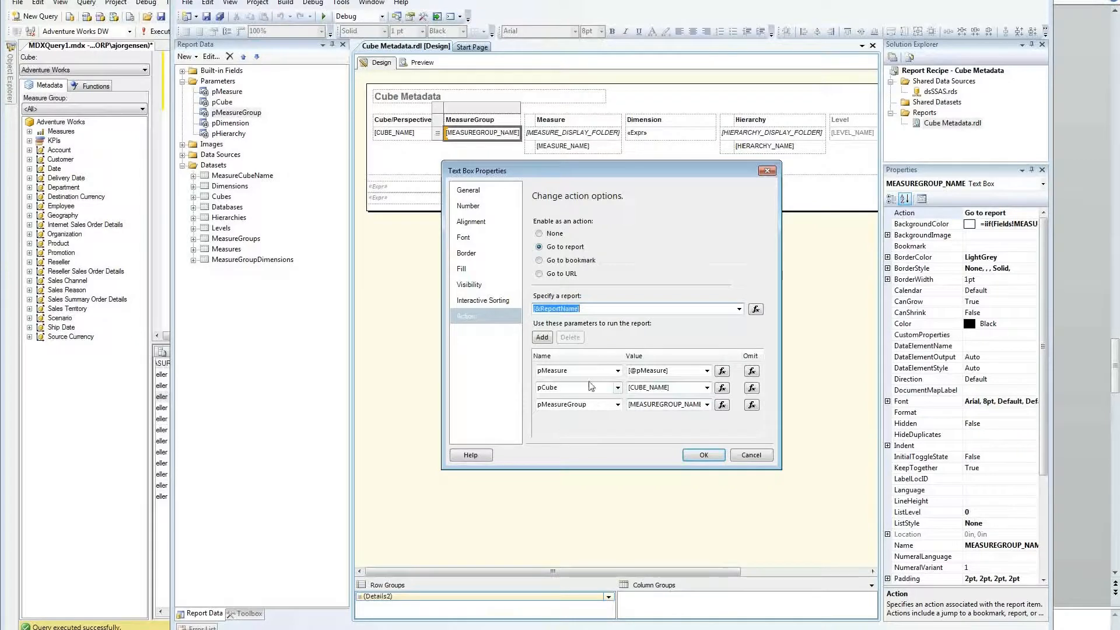
{"action": "left_click", "coordinate": [749, 459]}
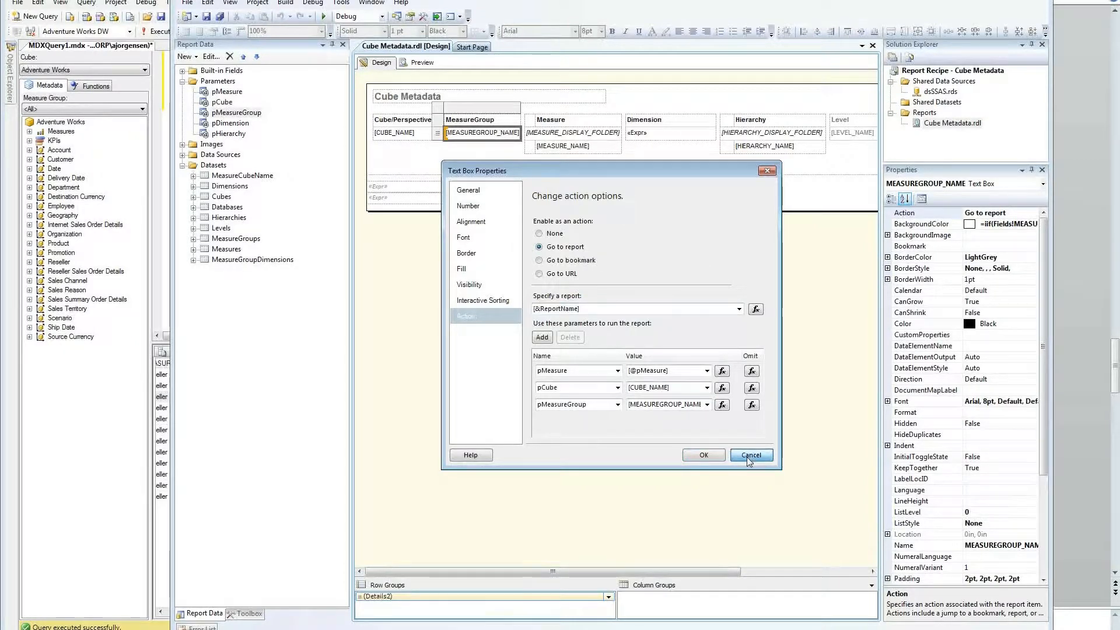
{"action": "left_click", "coordinate": [748, 455]}
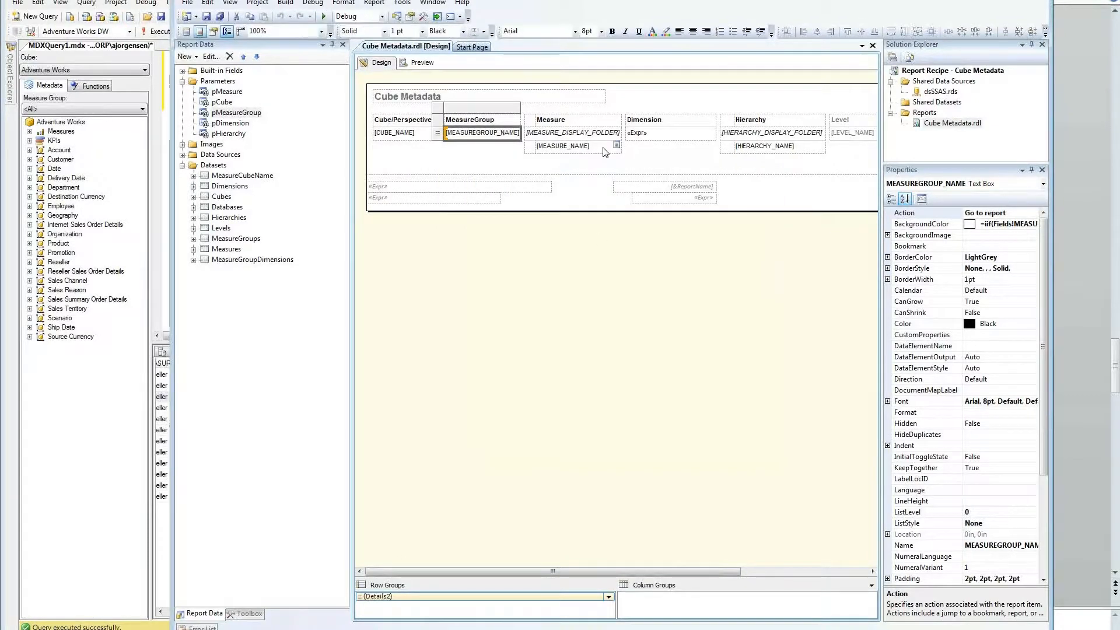
{"action": "left_click", "coordinate": [610, 147]}
{"action": "right_click", "coordinate": [614, 146]}
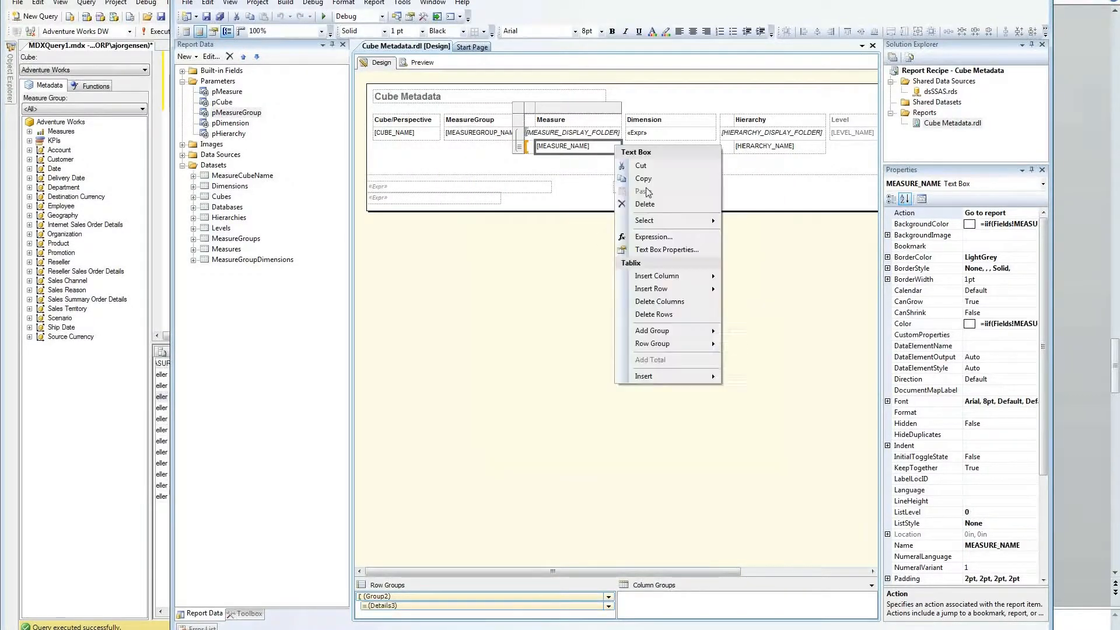
{"action": "left_click", "coordinate": [661, 249]}
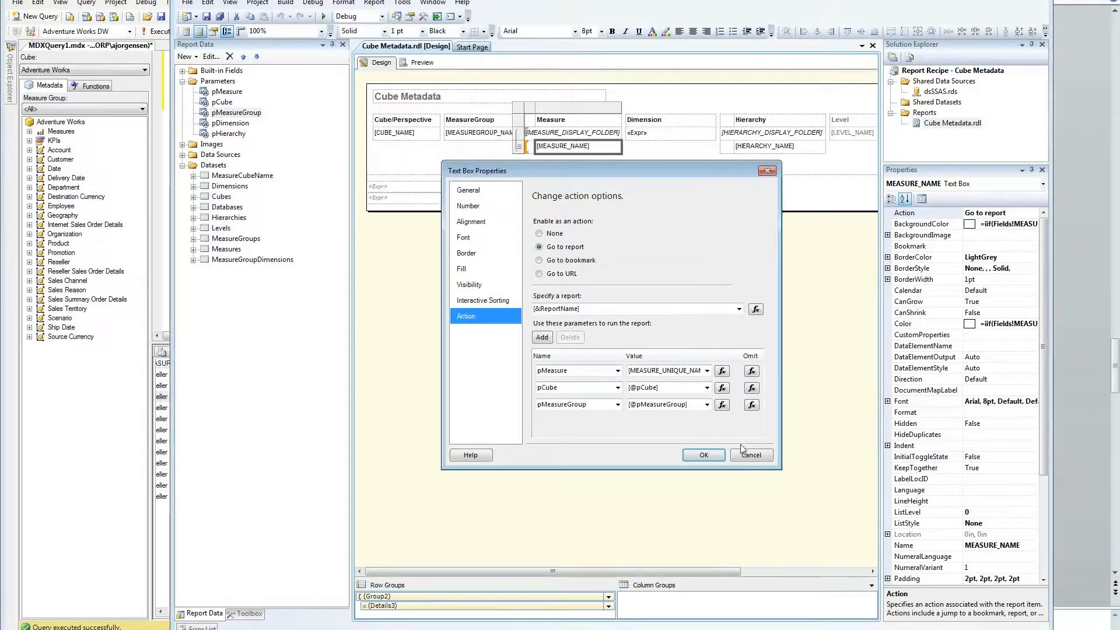
{"action": "left_click", "coordinate": [746, 454]}
{"action": "left_click", "coordinate": [822, 135]}
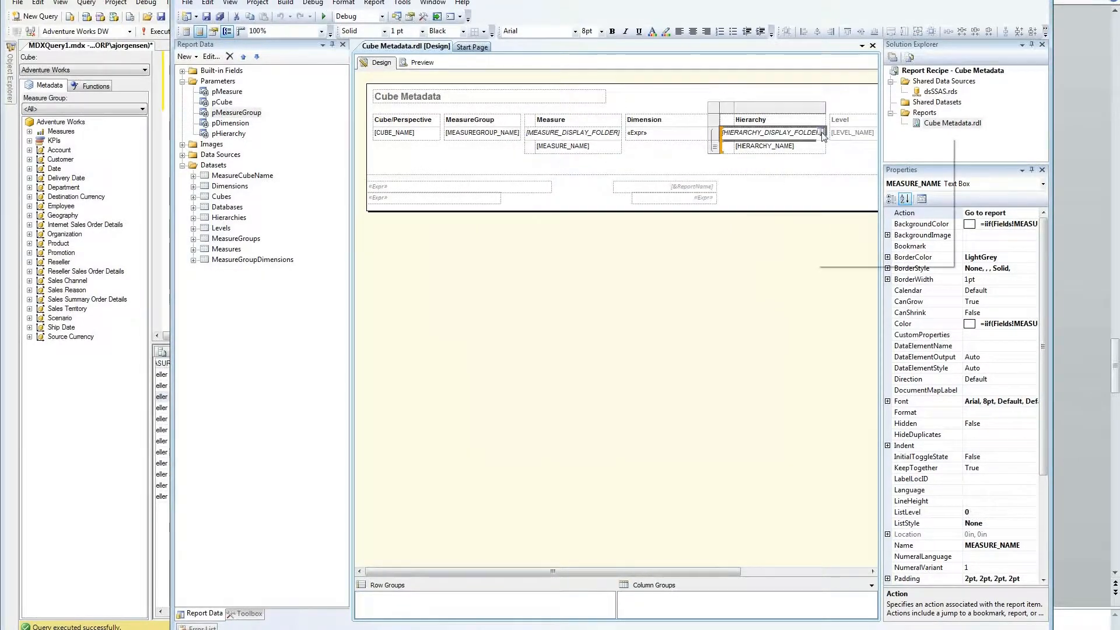
{"action": "right_click", "coordinate": [819, 144]}
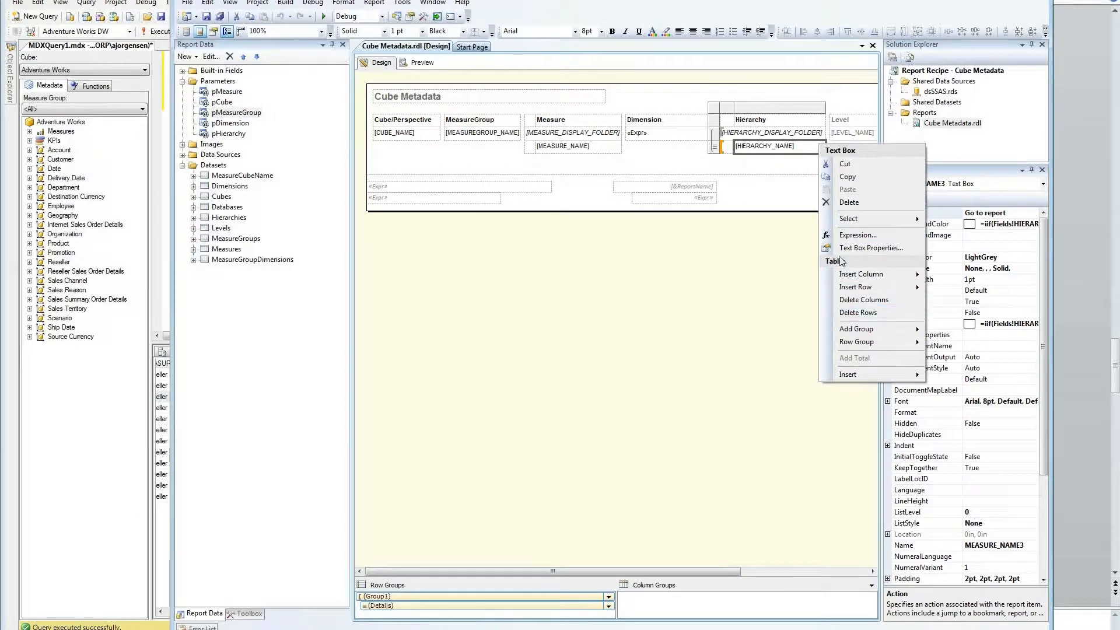
{"action": "left_click", "coordinate": [870, 248]}
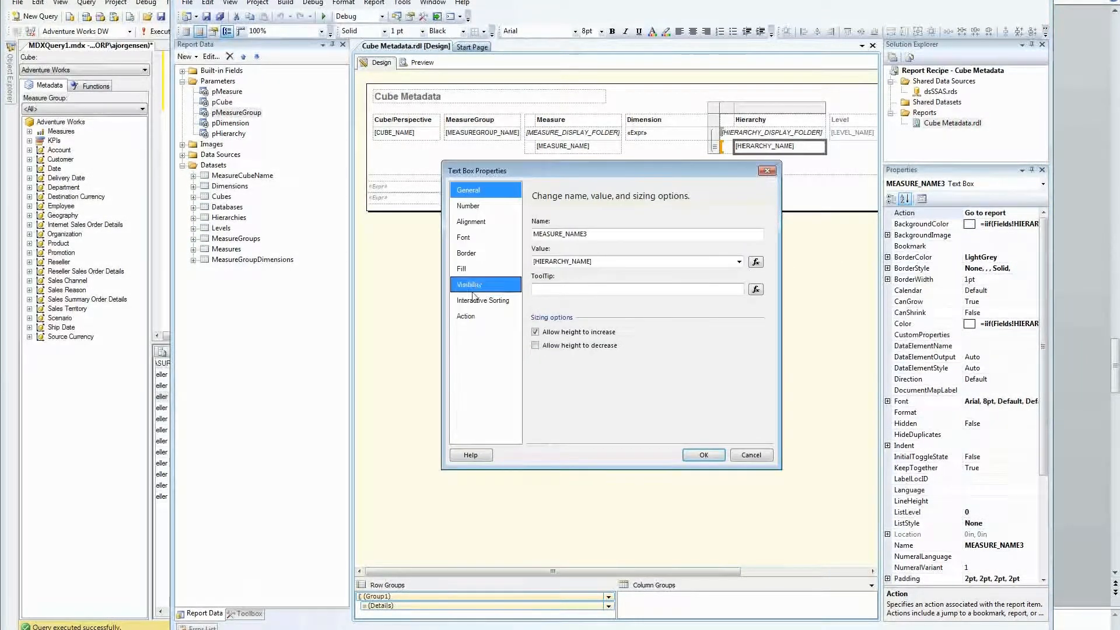
{"action": "left_click", "coordinate": [469, 315]}
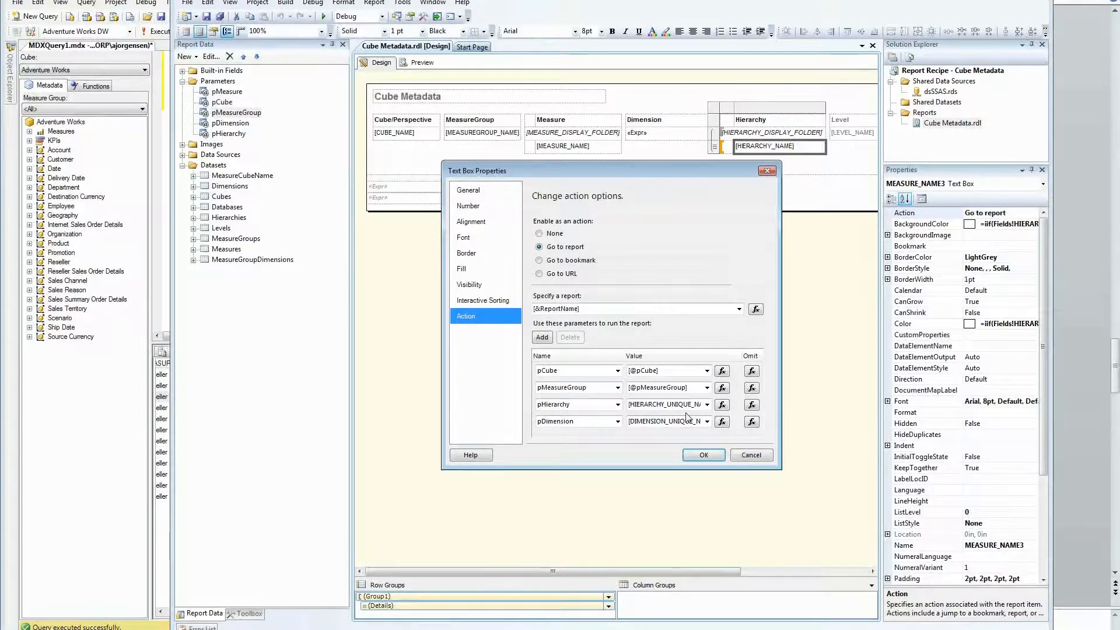
{"action": "left_click", "coordinate": [751, 455]}
{"action": "right_click", "coordinate": [537, 135]}
Step: Open Group Properties for Group2, the row group on MEASURE_DISPLAY_FOLDER
{"action": "mouse_move", "coordinate": [587, 349]}
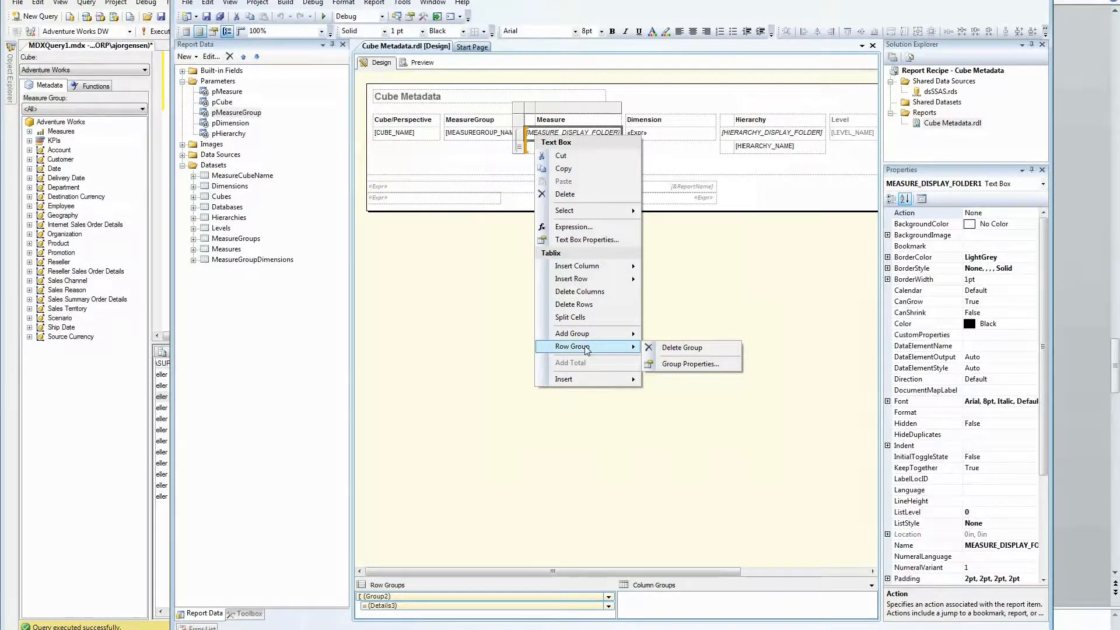
{"action": "left_click", "coordinate": [688, 364]}
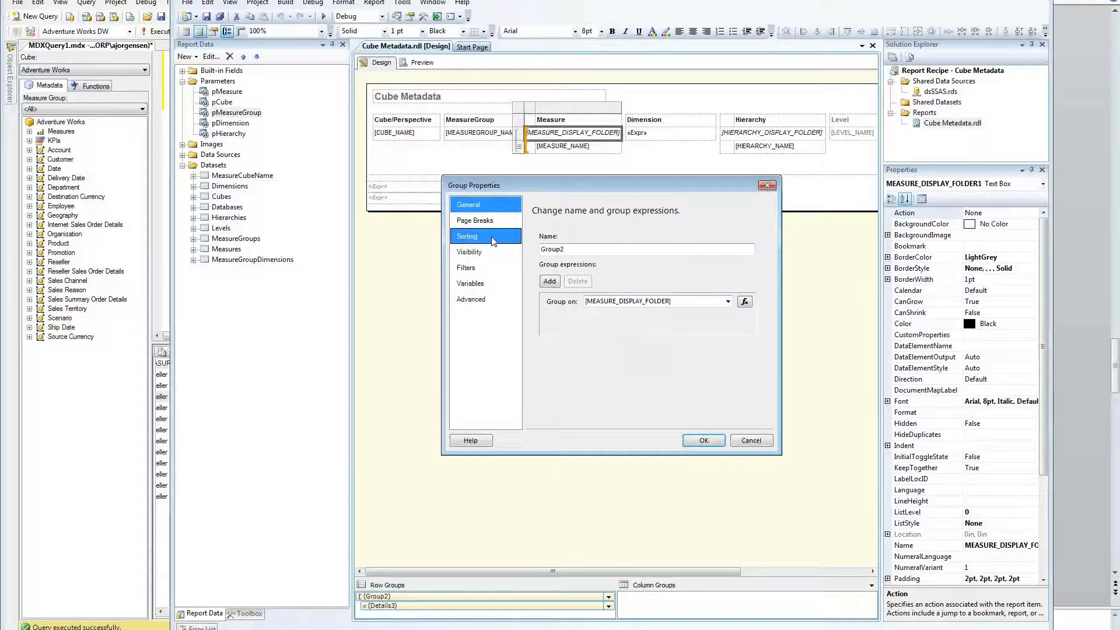
Step: Check Group2's A to Z sort on MEASURE_DISPLAY_FOLDER and cancel the dialog
{"action": "left_click", "coordinate": [466, 236]}
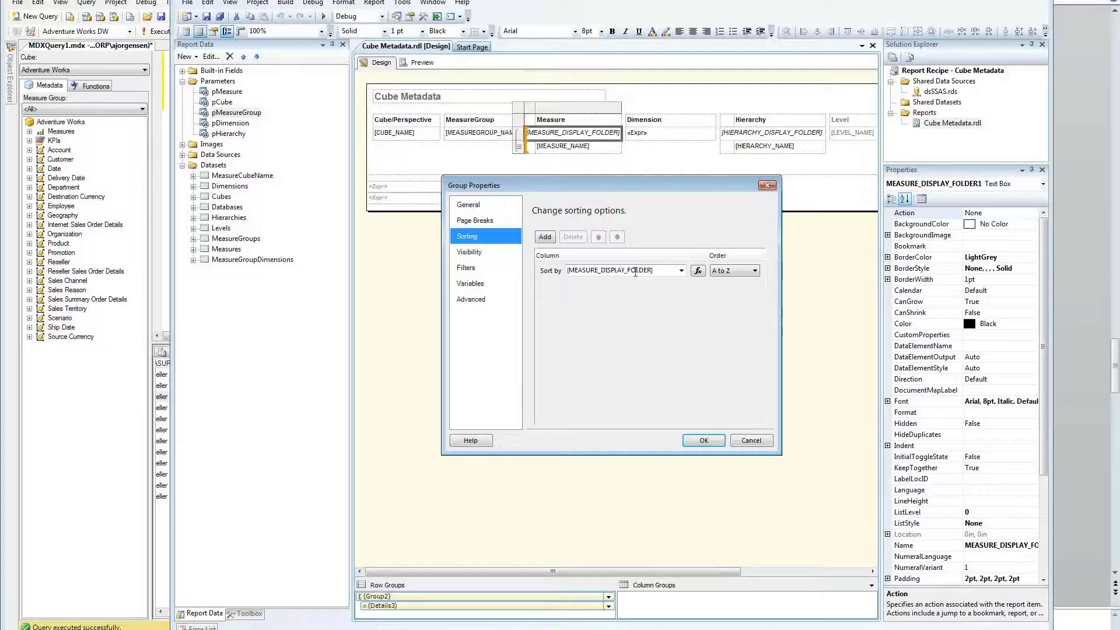
{"action": "left_click", "coordinate": [753, 443]}
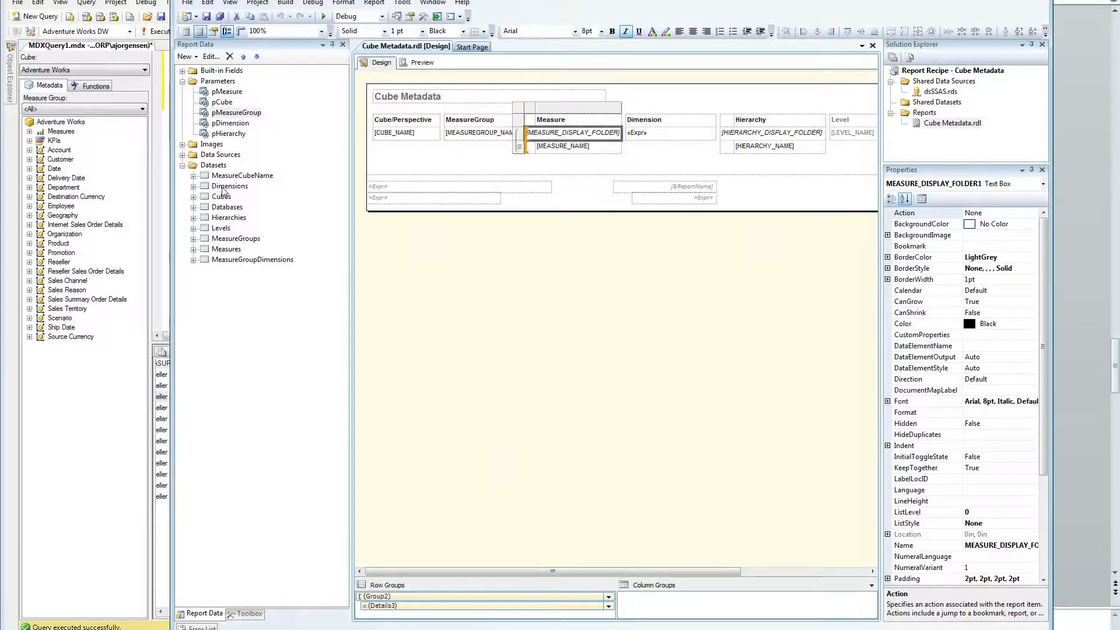
Step: Open the Dimensions dataset's query expression and examine its pCube filter on $System.MDSCHEMA_DIMENSIONS
{"action": "double_click", "coordinate": [227, 186]}
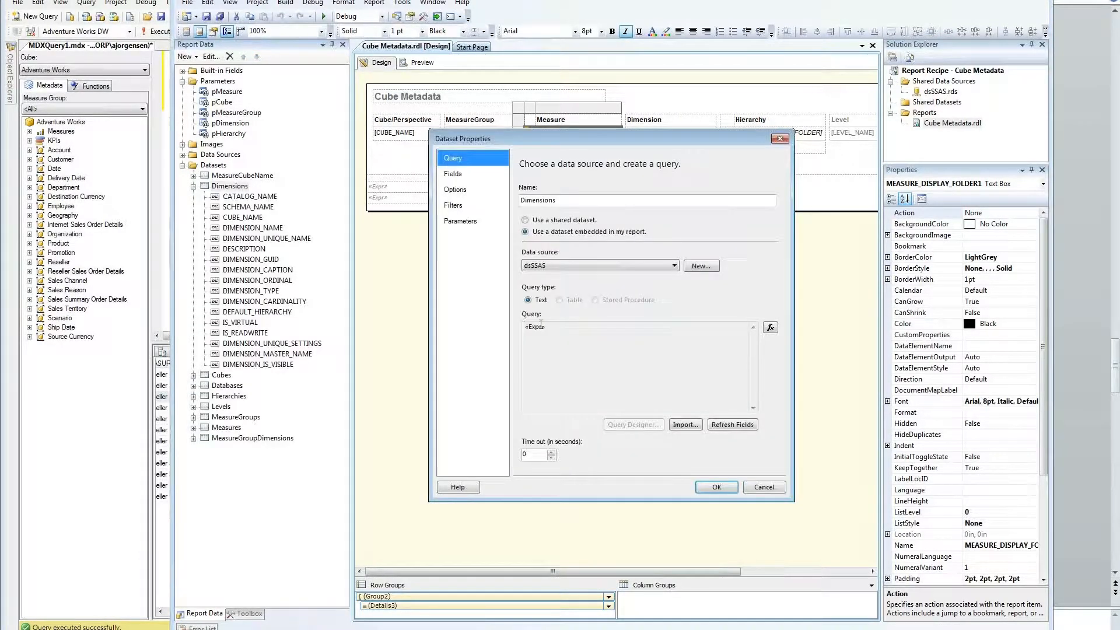
{"action": "left_click", "coordinate": [769, 327]}
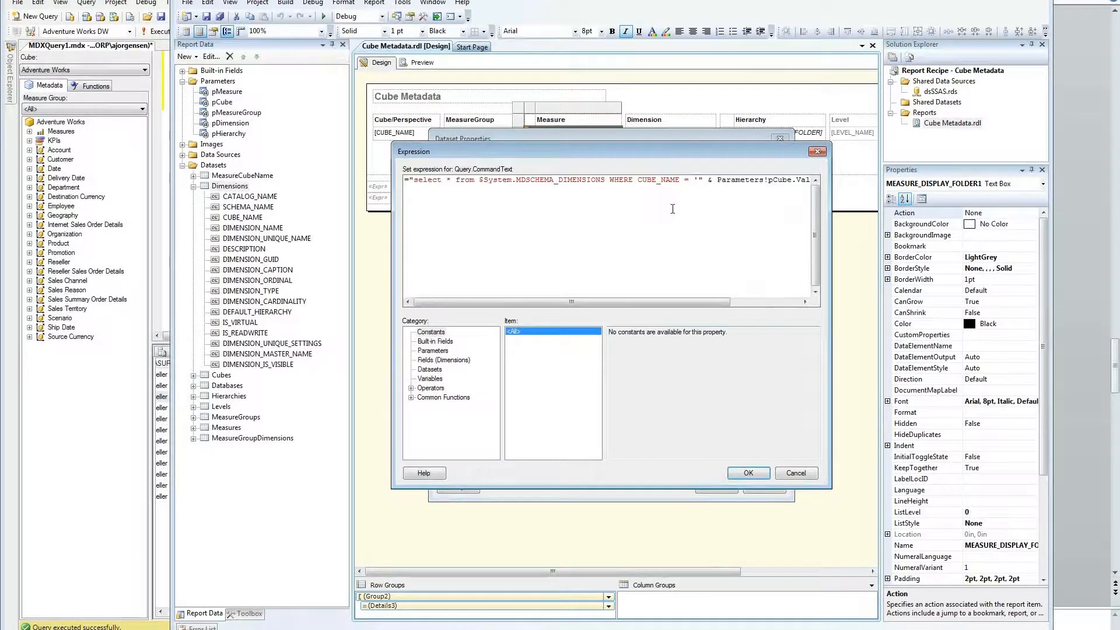
{"action": "left_click_drag", "start_coordinate": [552, 303], "coordinate": [623, 303]}
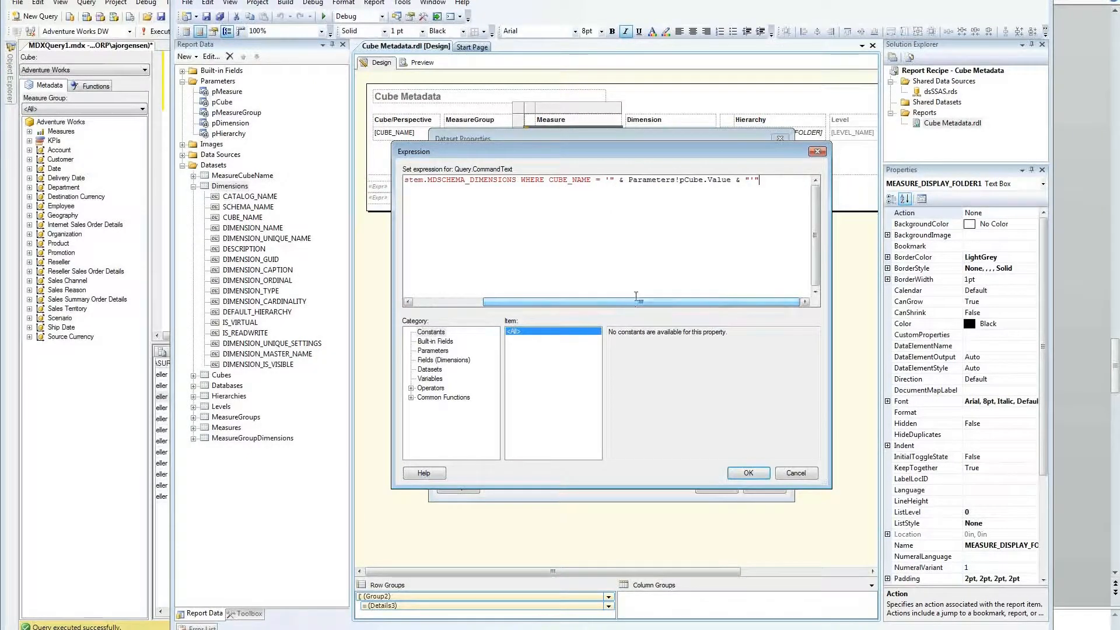
{"action": "left_click_drag", "start_coordinate": [619, 180], "coordinate": [745, 184]}
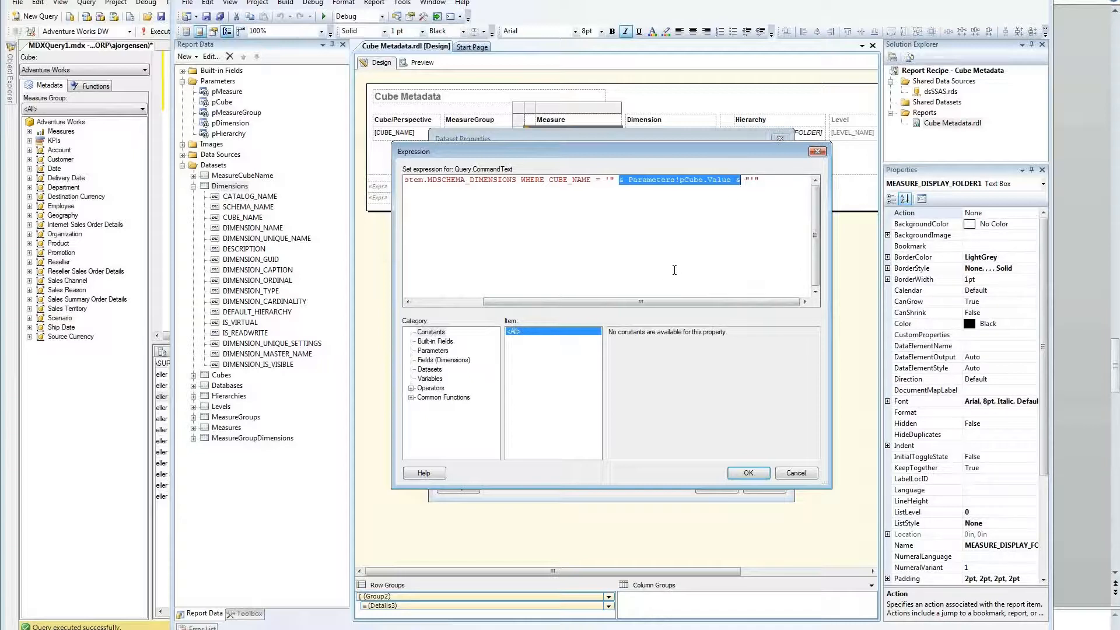
{"action": "left_click", "coordinate": [744, 182]}
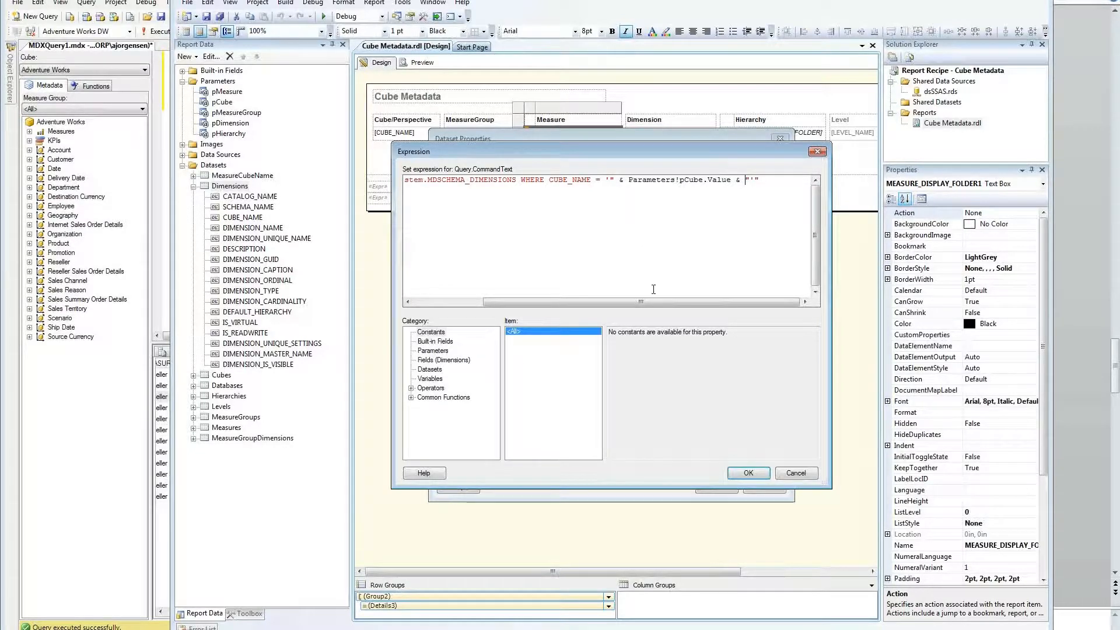
Step: Examine the pCube.Value part, then close the expression and dataset properties after checking parameter mappings
{"action": "left_click_drag", "start_coordinate": [652, 302], "coordinate": [585, 302]}
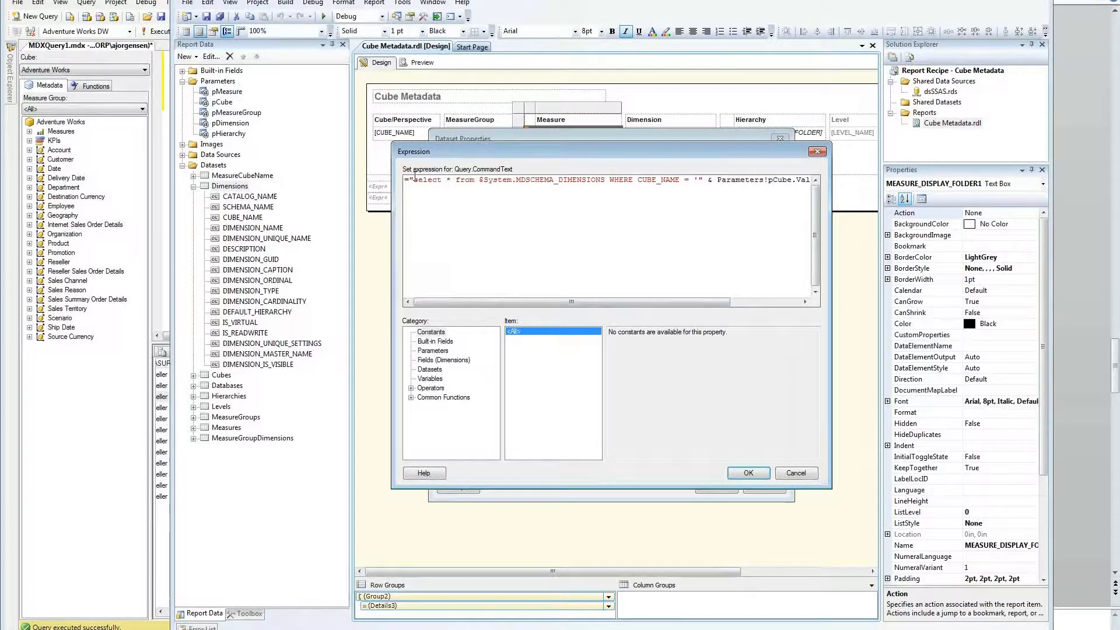
{"action": "left_click_drag", "start_coordinate": [413, 180], "coordinate": [708, 184]}
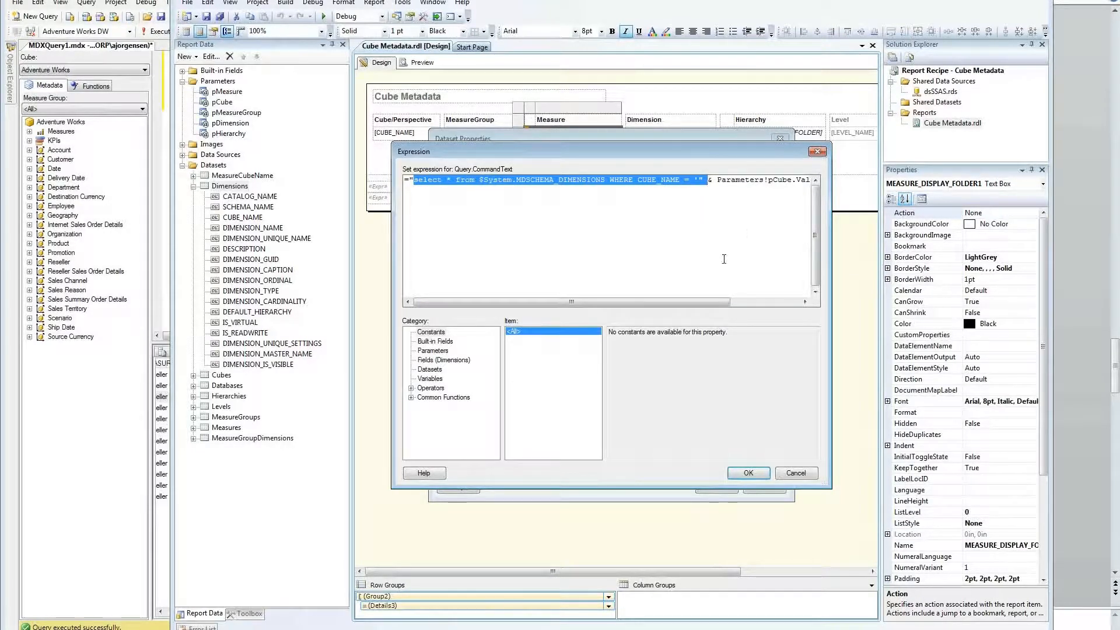
{"action": "left_click_drag", "start_coordinate": [709, 304], "coordinate": [779, 305]}
{"action": "left_click_drag", "start_coordinate": [679, 180], "coordinate": [761, 180]}
{"action": "left_click", "coordinate": [779, 180]}
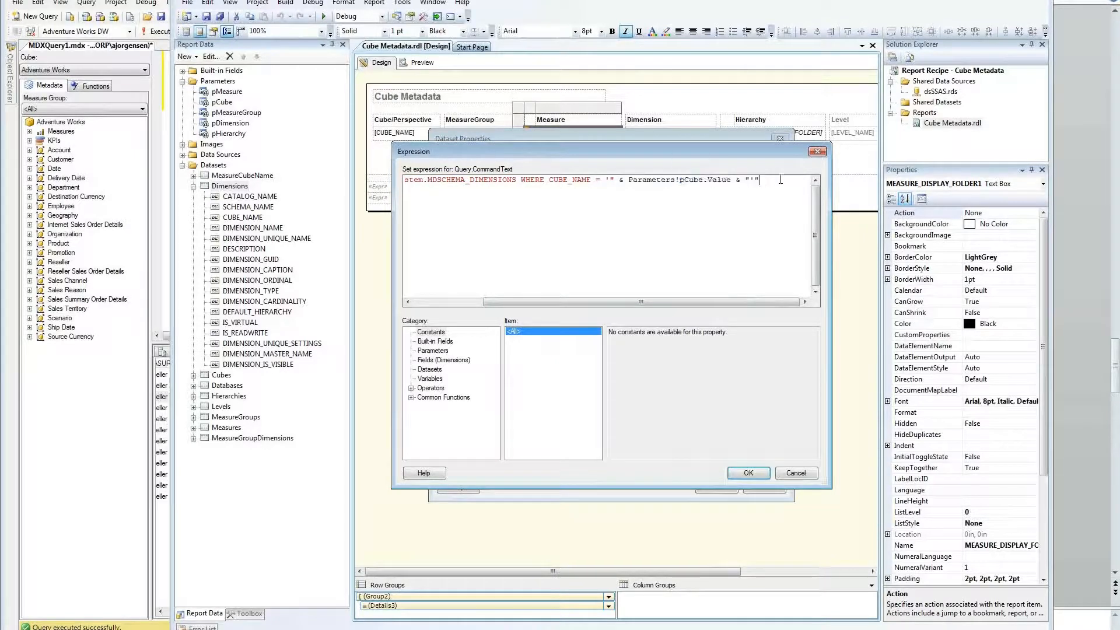
{"action": "left_click", "coordinate": [816, 153]}
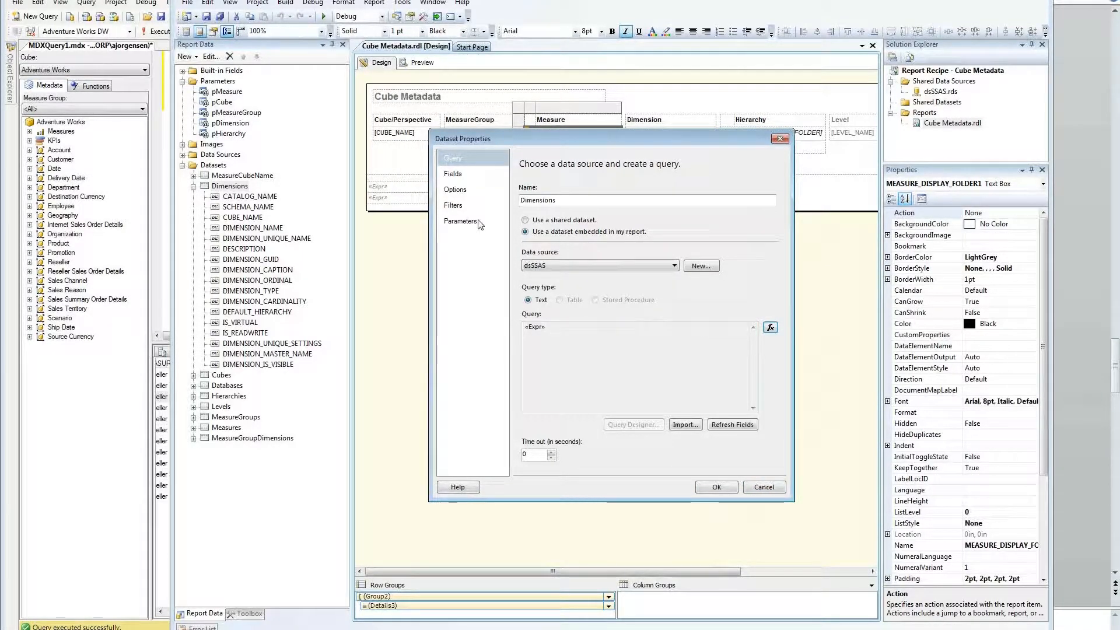
{"action": "left_click", "coordinate": [460, 221]}
{"action": "left_click", "coordinate": [763, 487]}
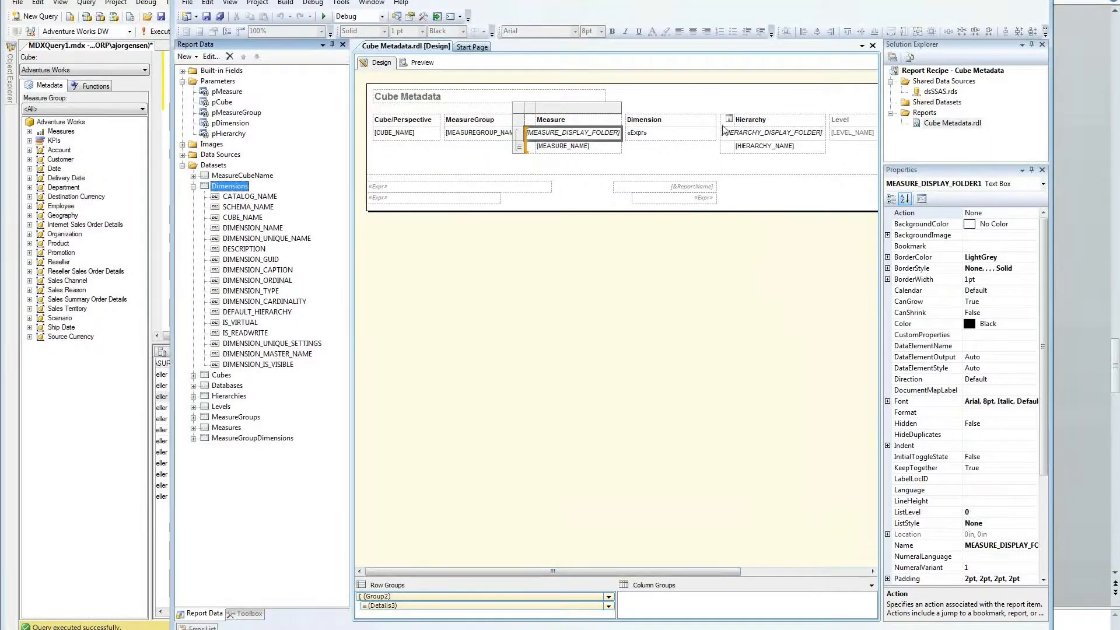
Step: Collapse the Dimensions dataset and preview Cube Metadata for the Adventure Works cube
{"action": "left_click", "coordinate": [193, 186]}
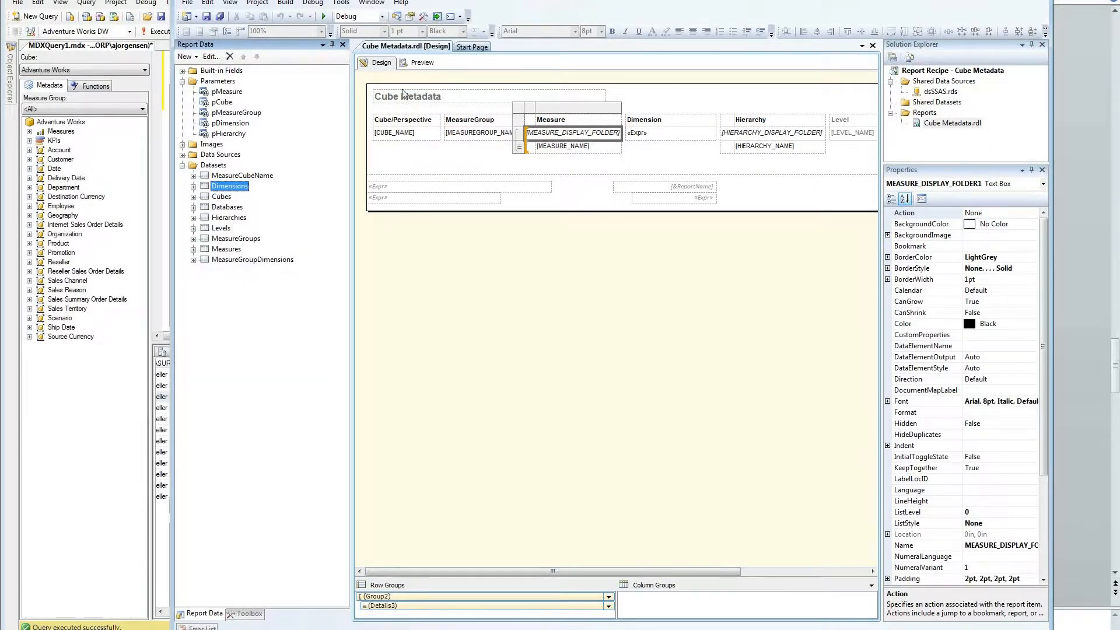
{"action": "left_click", "coordinate": [420, 62]}
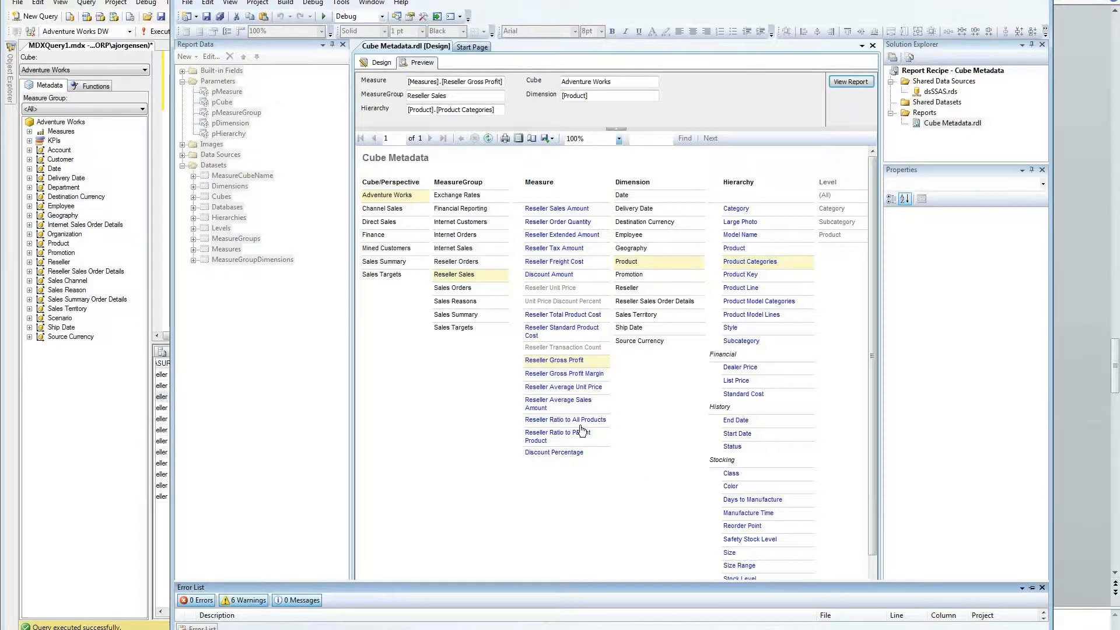
Step: Drill through to Product Categories and Promotion, check the Adventure Works and Reseller Sales parameters, then return to design
{"action": "left_click", "coordinate": [736, 262]}
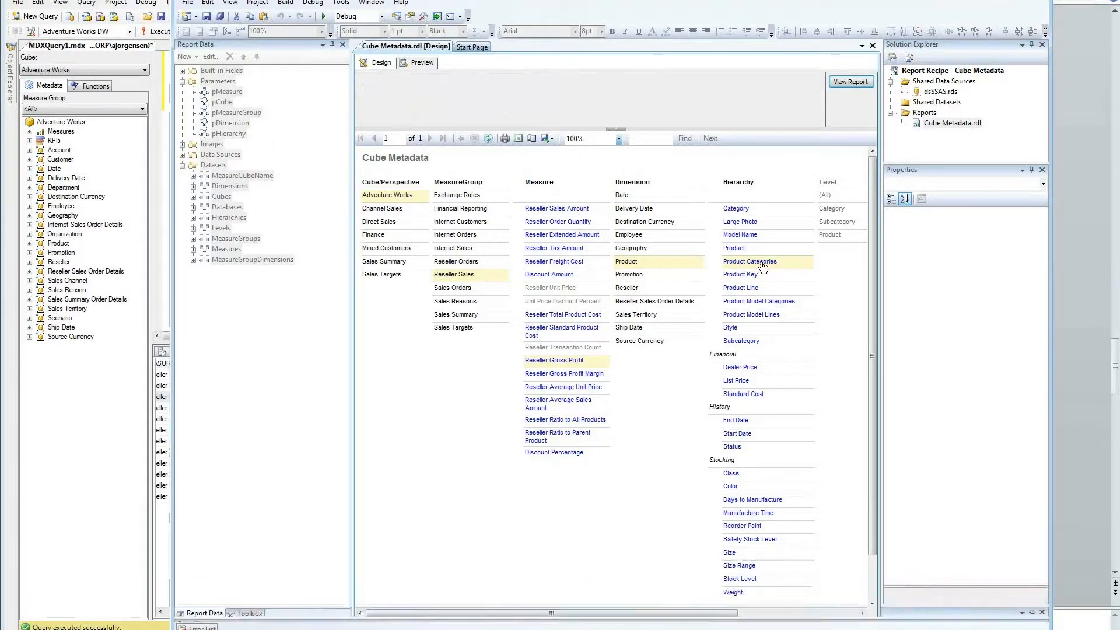
{"action": "left_click", "coordinate": [630, 274]}
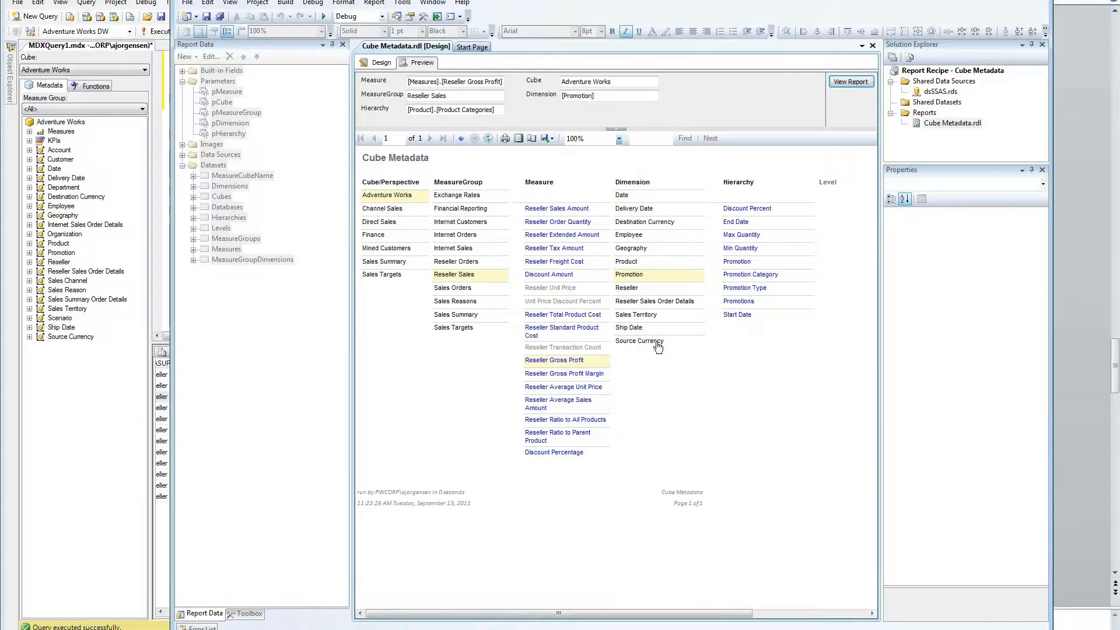
{"action": "double_click", "coordinate": [445, 95]}
{"action": "double_click", "coordinate": [450, 110]}
{"action": "double_click", "coordinate": [579, 83]}
{"action": "key", "text": "Tab"}
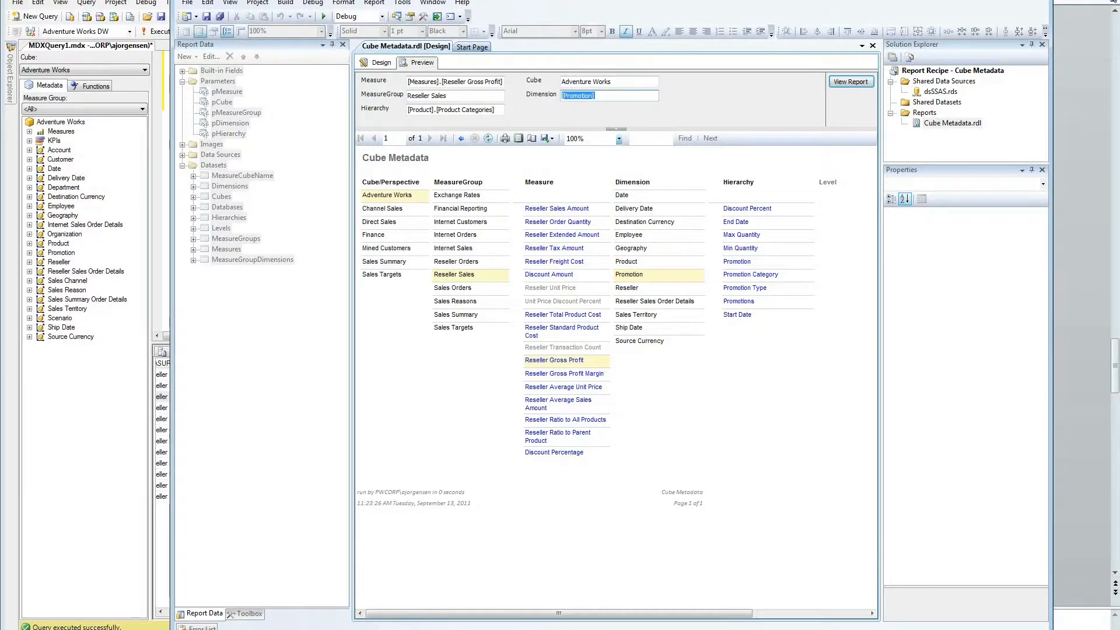
{"action": "left_click", "coordinate": [1084, 629]}
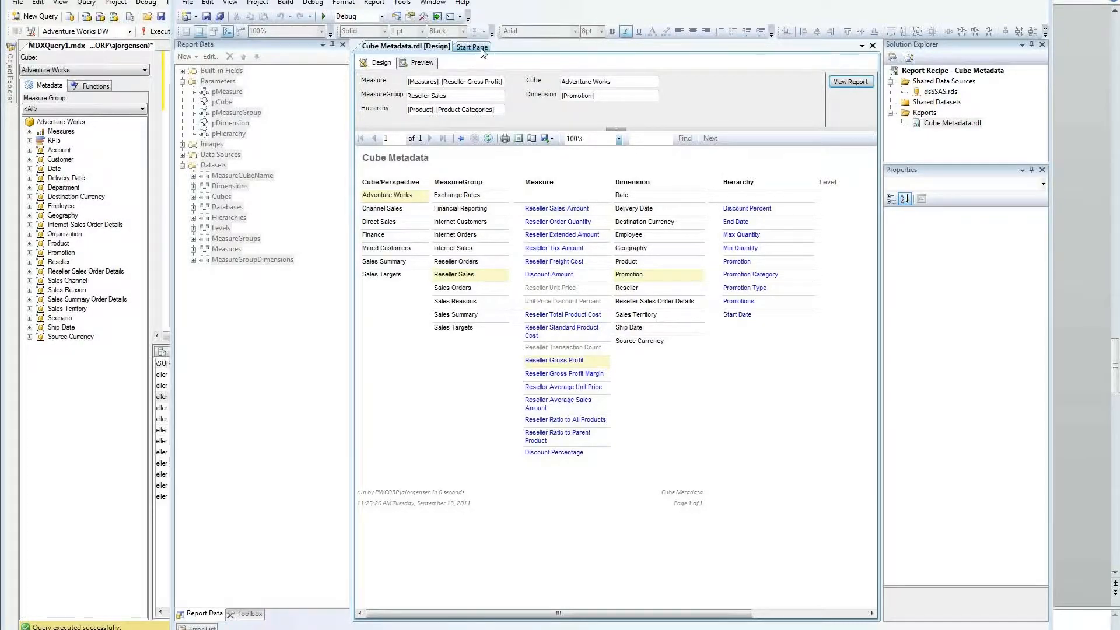
{"action": "left_click", "coordinate": [379, 63]}
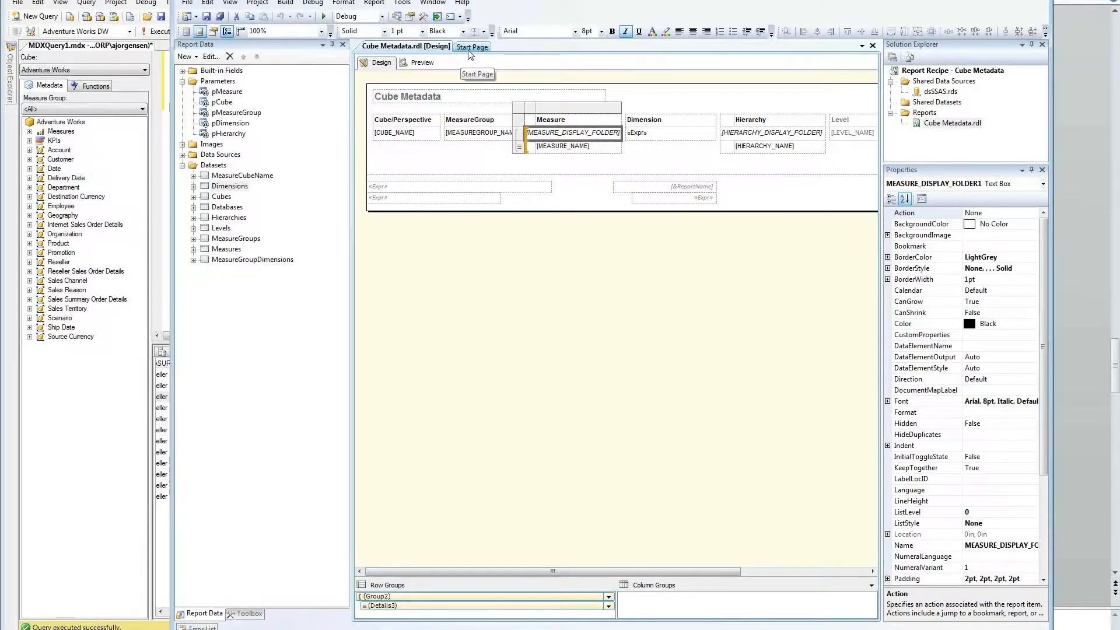
Step: In PowerPoint, advance past the Cube Browser slide to the Demo slide
{"action": "left_click", "coordinate": [419, 629]}
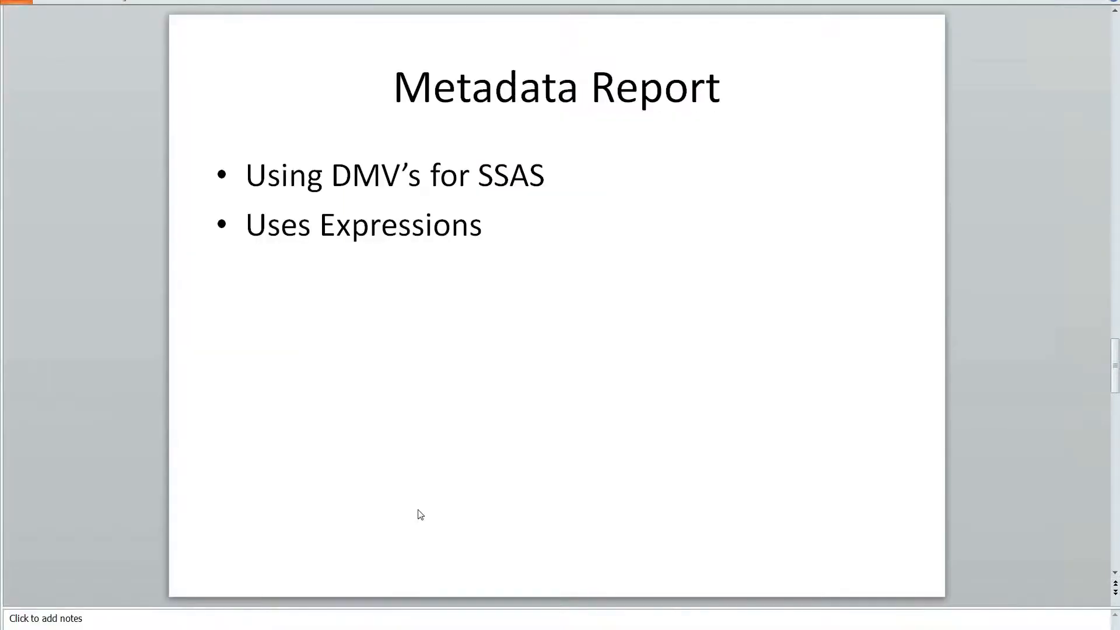
{"action": "scroll", "coordinate": [419, 512], "scroll_direction": "down", "scroll_amount": 1}
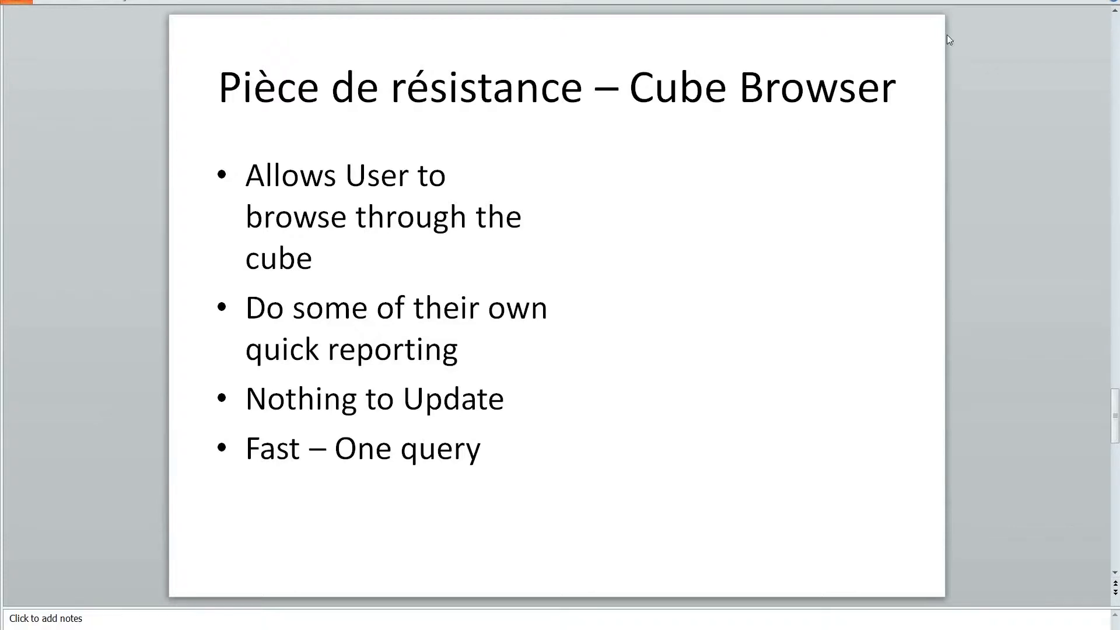
{"action": "scroll", "coordinate": [761, 148], "scroll_direction": "down", "scroll_amount": 1}
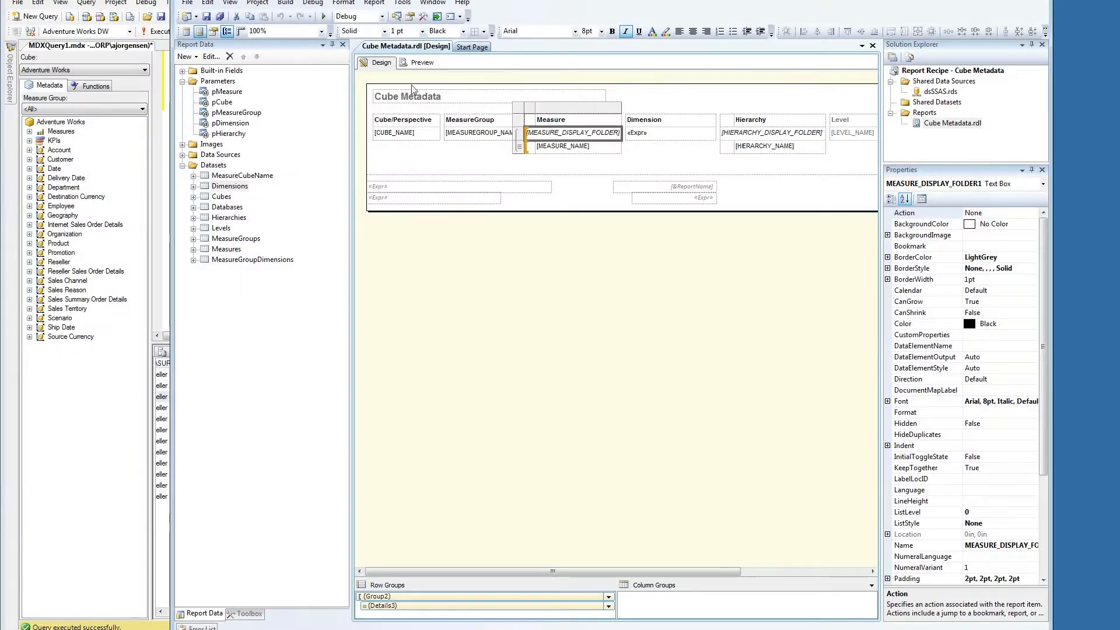
Step: Open the Report Recipe - Cube Browser project from Recent Projects and narrow the Report Data pane
{"action": "left_click", "coordinate": [466, 49]}
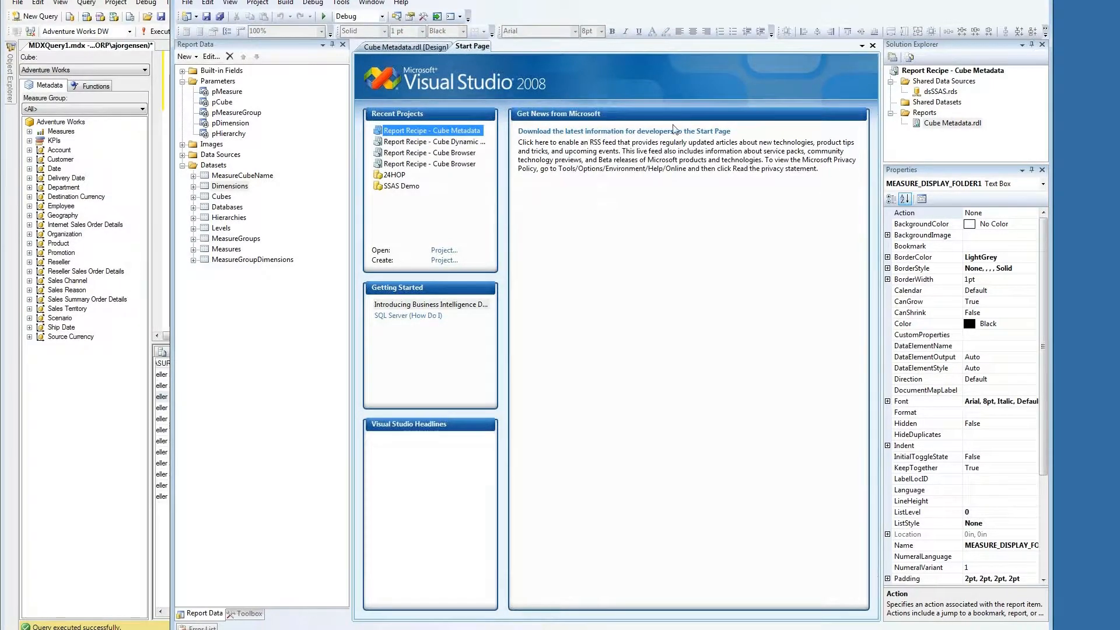
{"action": "left_click", "coordinate": [455, 154]}
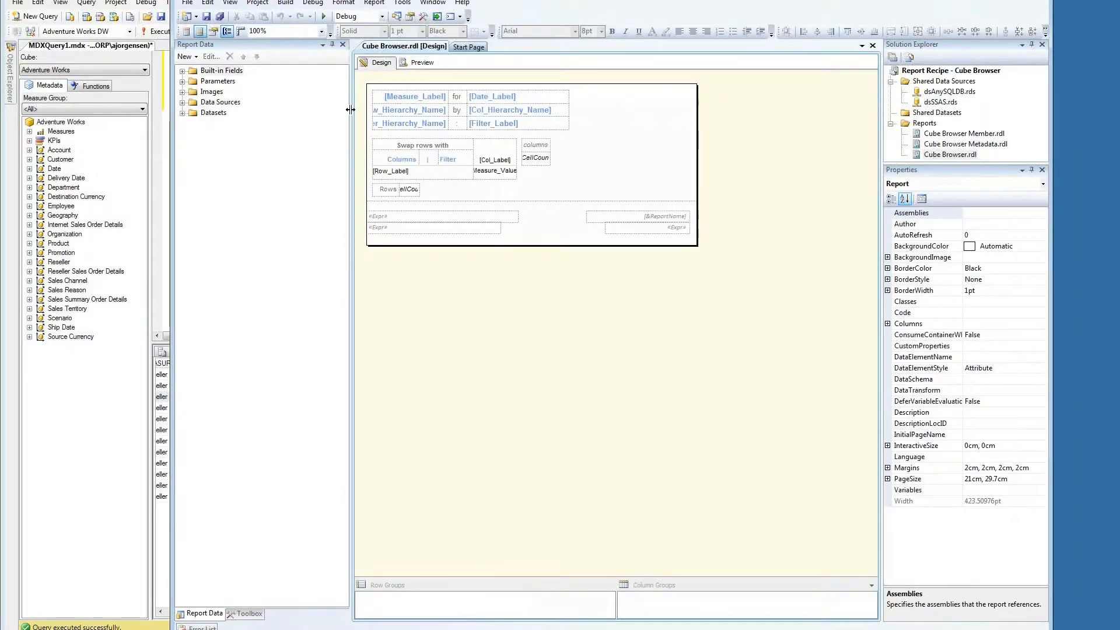
{"action": "left_click_drag", "start_coordinate": [350, 109], "coordinate": [348, 109]}
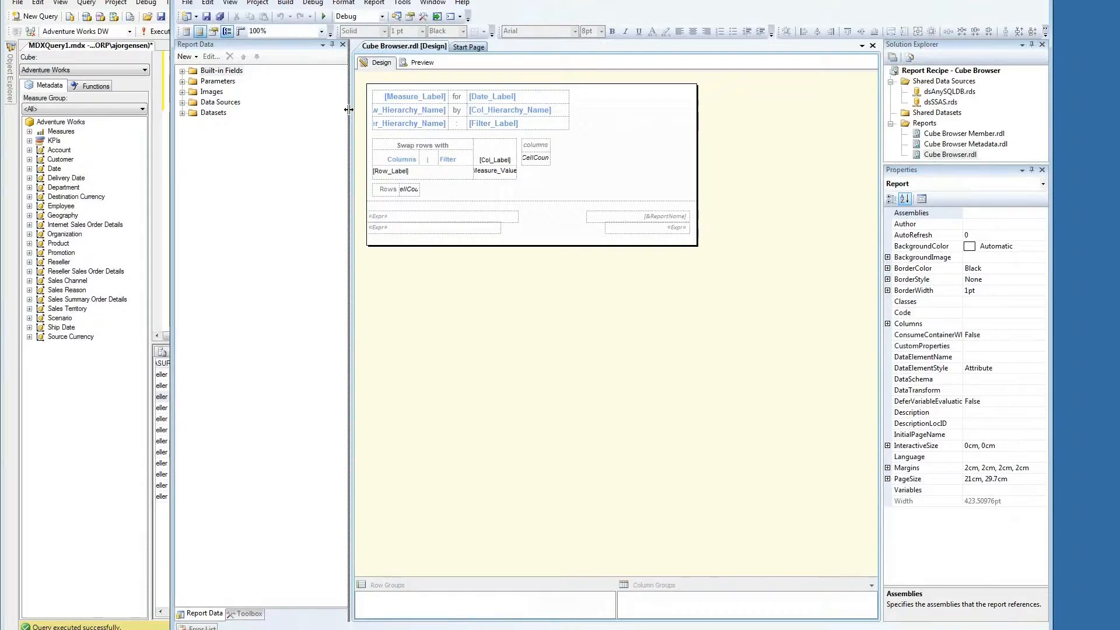
{"action": "left_click_drag", "start_coordinate": [287, 106], "coordinate": [267, 108]}
{"action": "left_click_drag", "start_coordinate": [267, 108], "coordinate": [267, 108]}
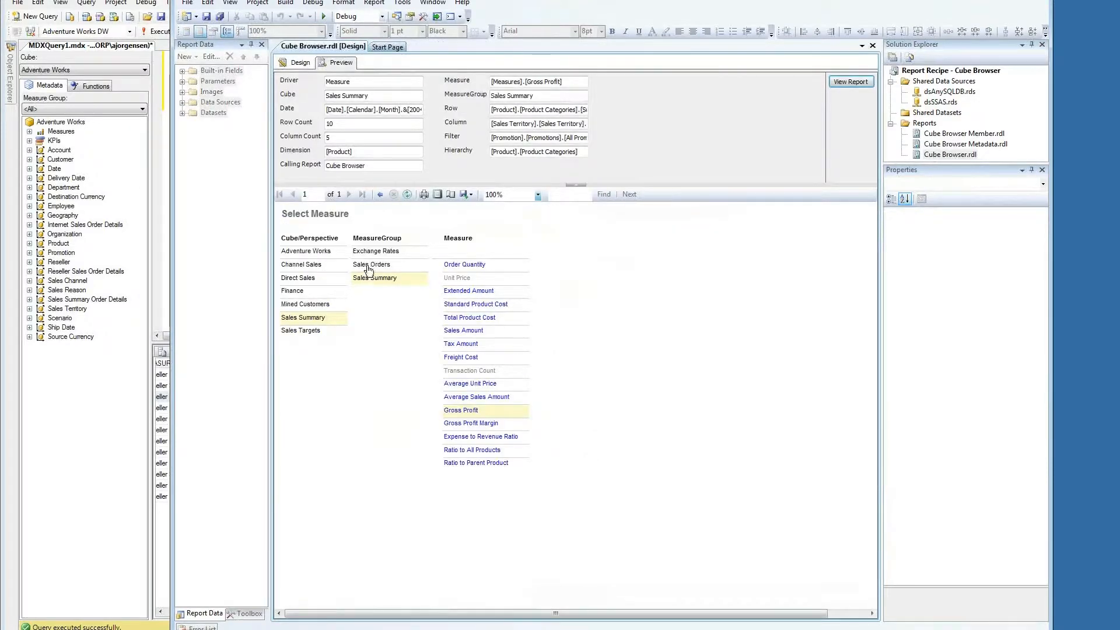
Step: Switch the preview to the Sales Orders measure group's Order Count and change the April 2004 date member
{"action": "left_click", "coordinate": [368, 265]}
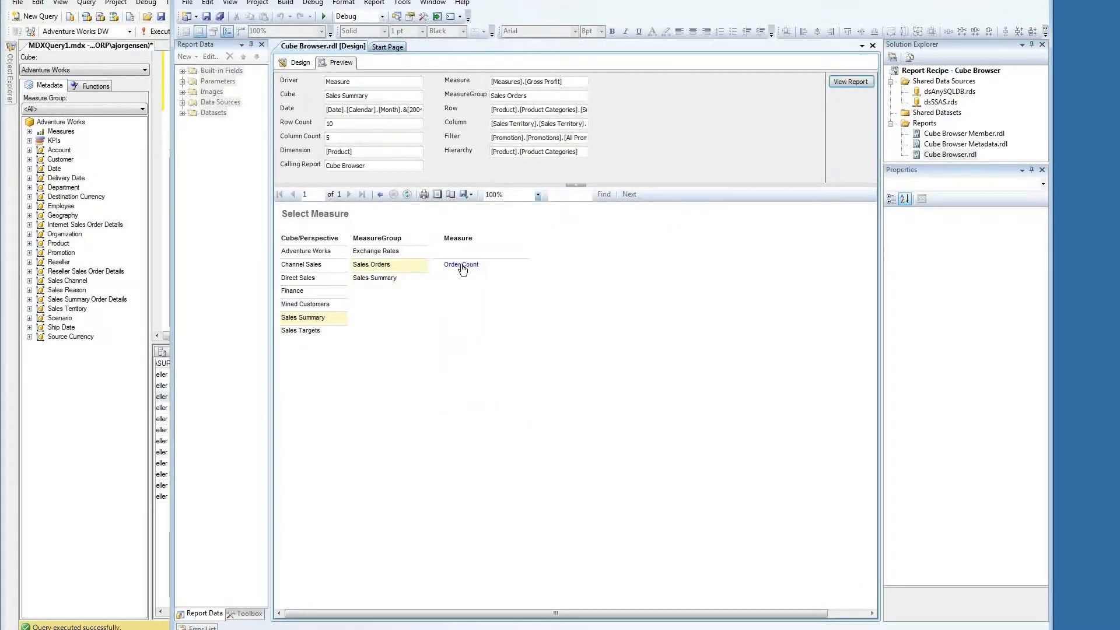
{"action": "left_click", "coordinate": [461, 265]}
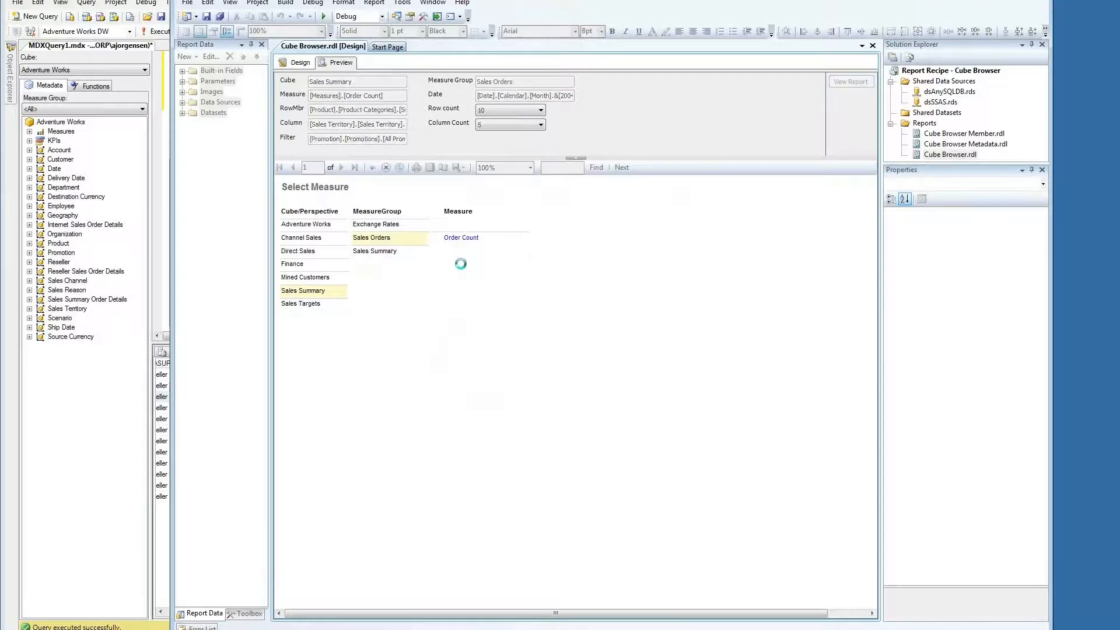
{"action": "left_click", "coordinate": [392, 187]}
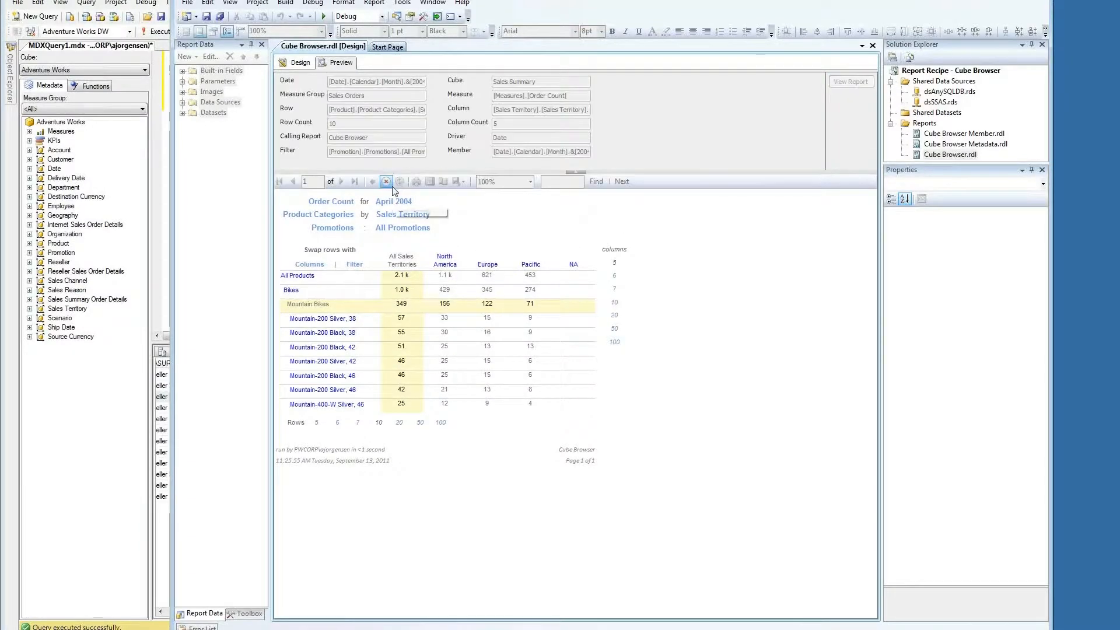
{"action": "left_click", "coordinate": [415, 213]}
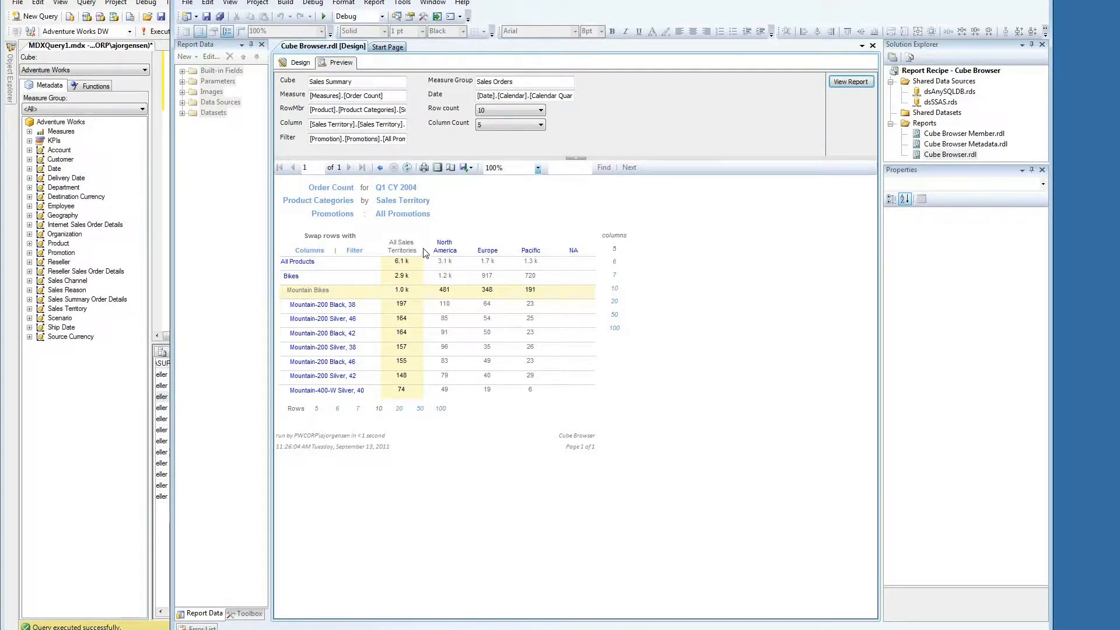
Step: Drill into North America and United States with 7 columns, then return to design and list DataSet1's fields
{"action": "left_click", "coordinate": [443, 250]}
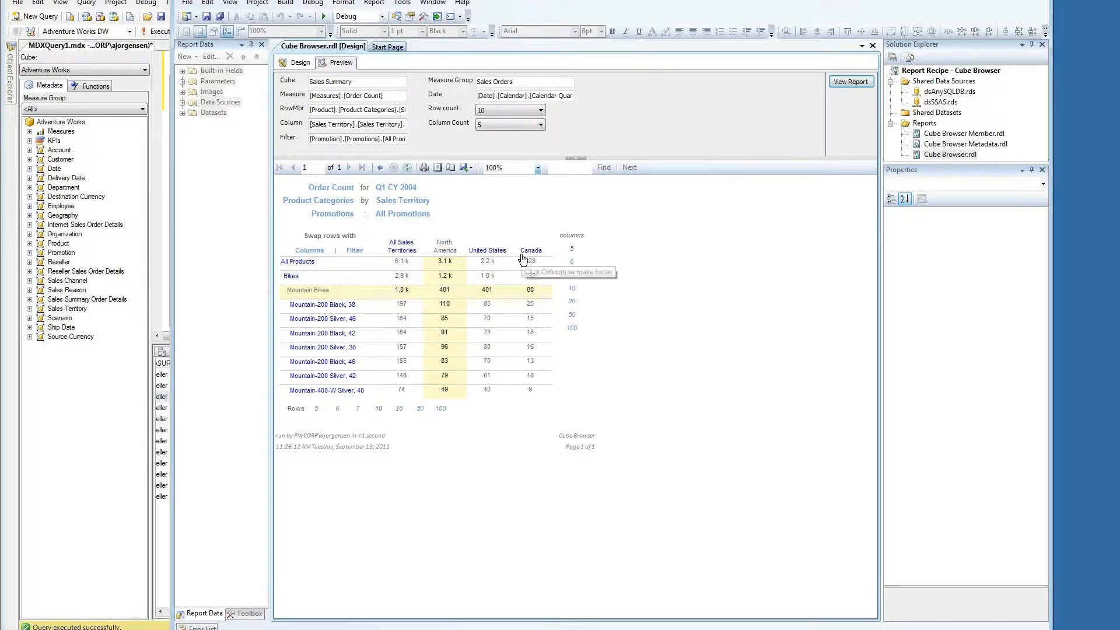
{"action": "left_click", "coordinate": [496, 251]}
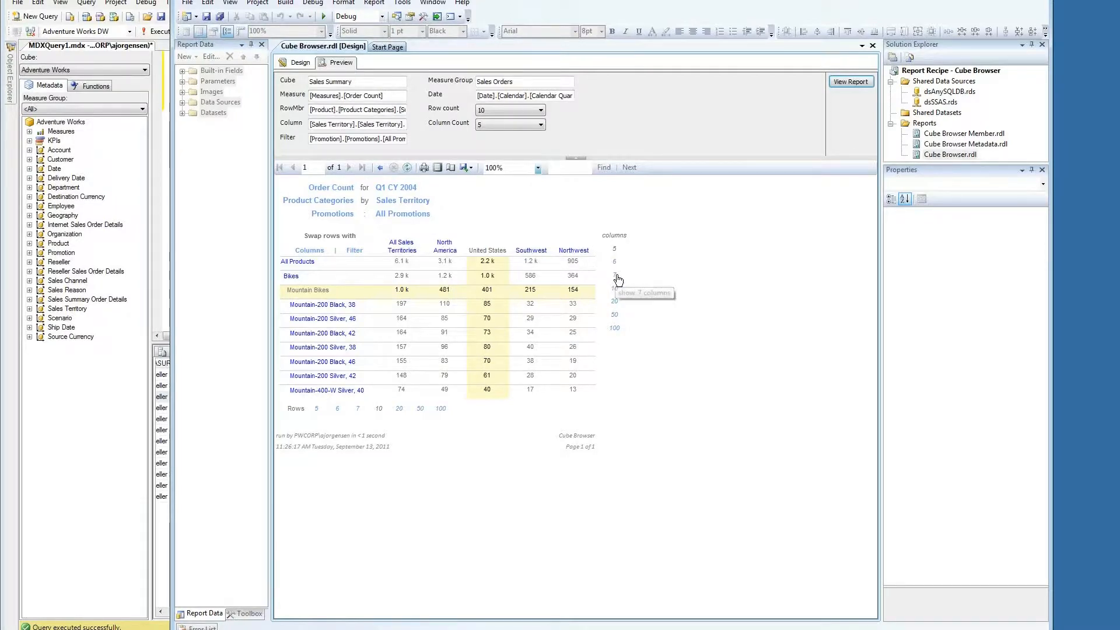
{"action": "left_click", "coordinate": [617, 276]}
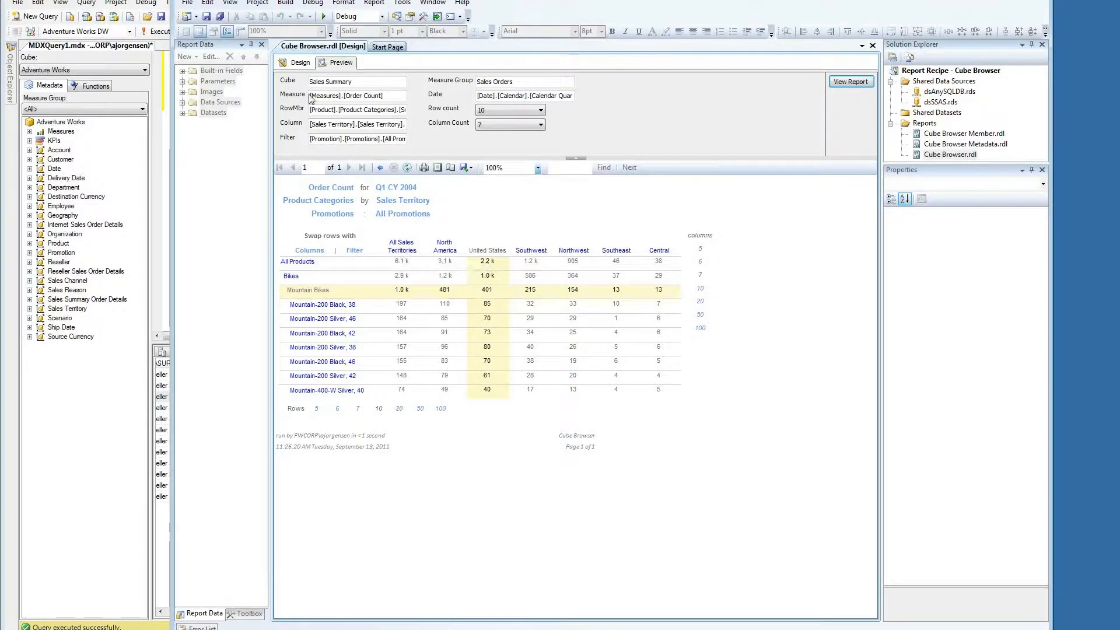
{"action": "left_click", "coordinate": [302, 64]}
{"action": "left_click", "coordinate": [182, 113]}
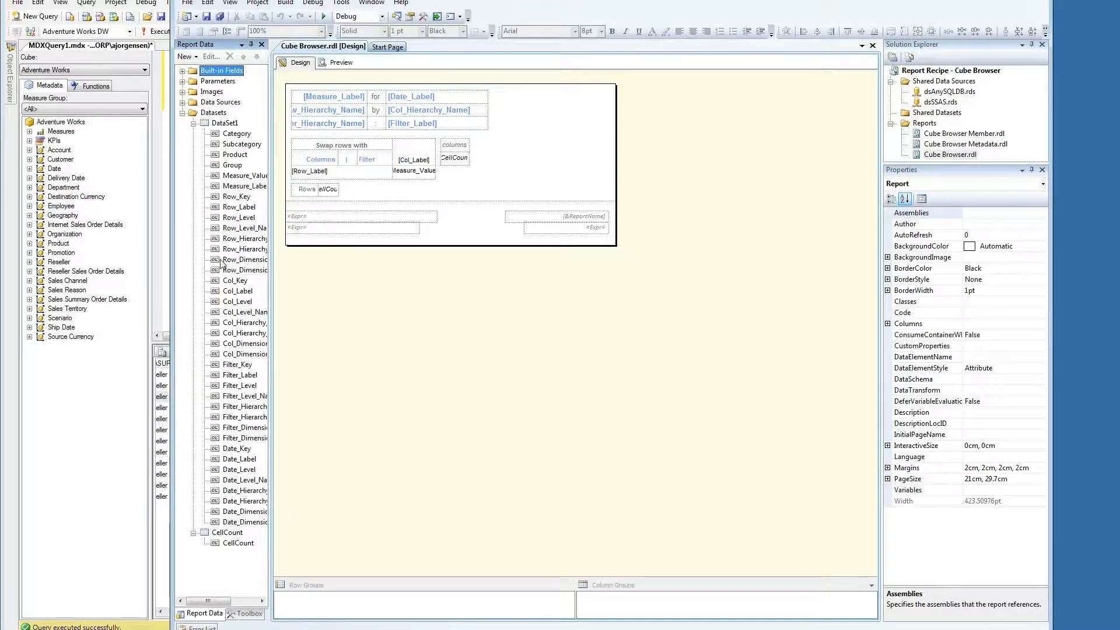
Step: Review DataSet1's MDX query and parameter mappings, then cancel Dataset Properties without changes
{"action": "double_click", "coordinate": [215, 123]}
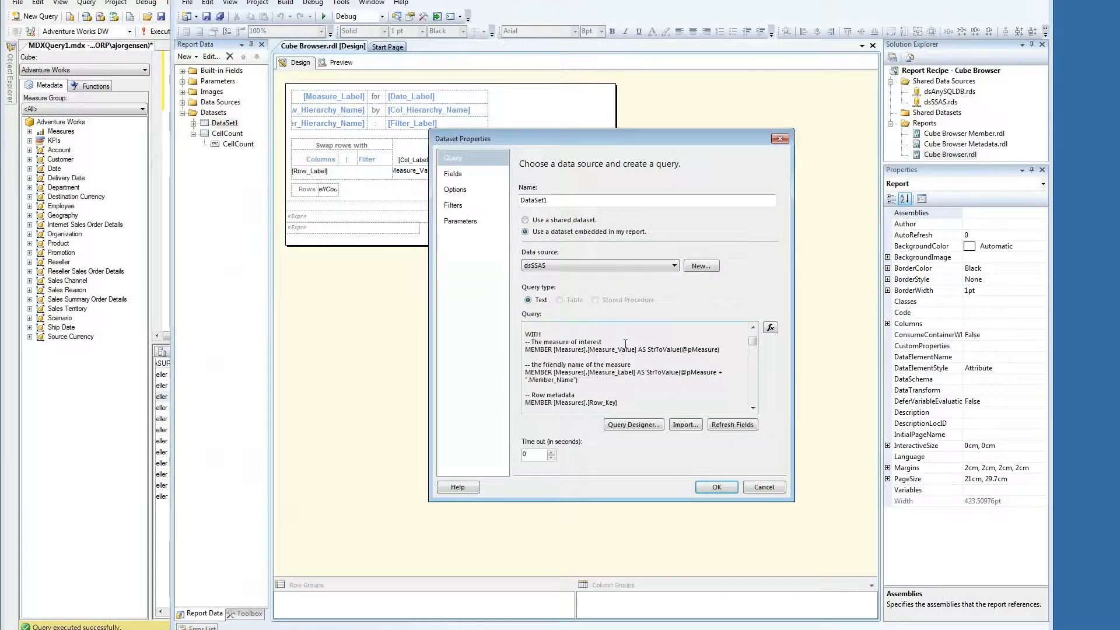
{"action": "scroll", "coordinate": [608, 347], "scroll_direction": "down", "scroll_amount": 3}
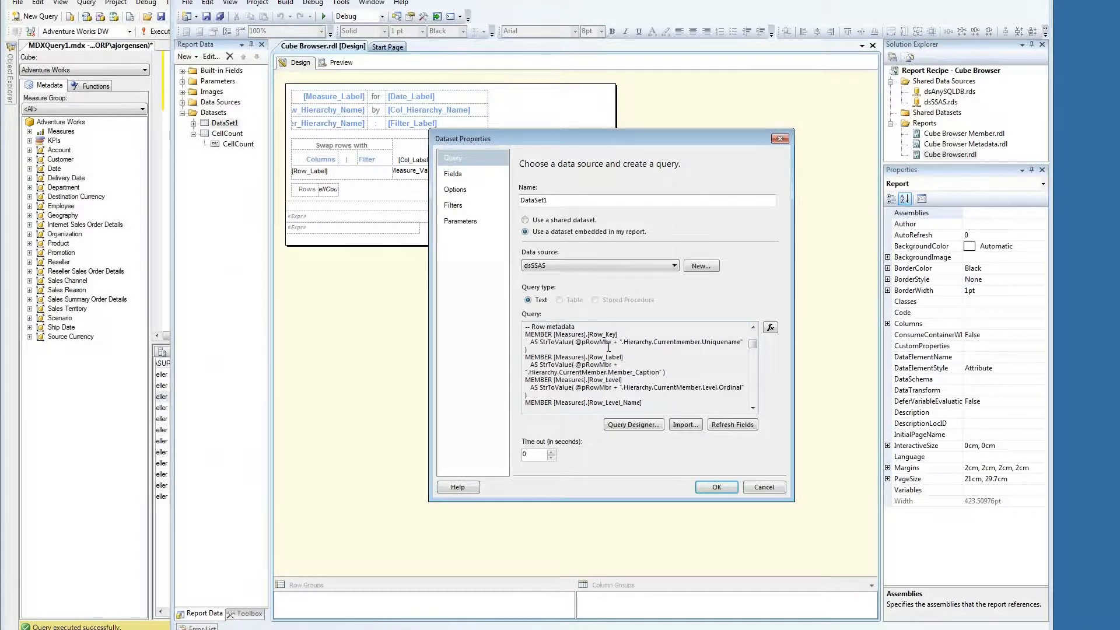
{"action": "scroll", "coordinate": [608, 347], "scroll_direction": "down", "scroll_amount": 5}
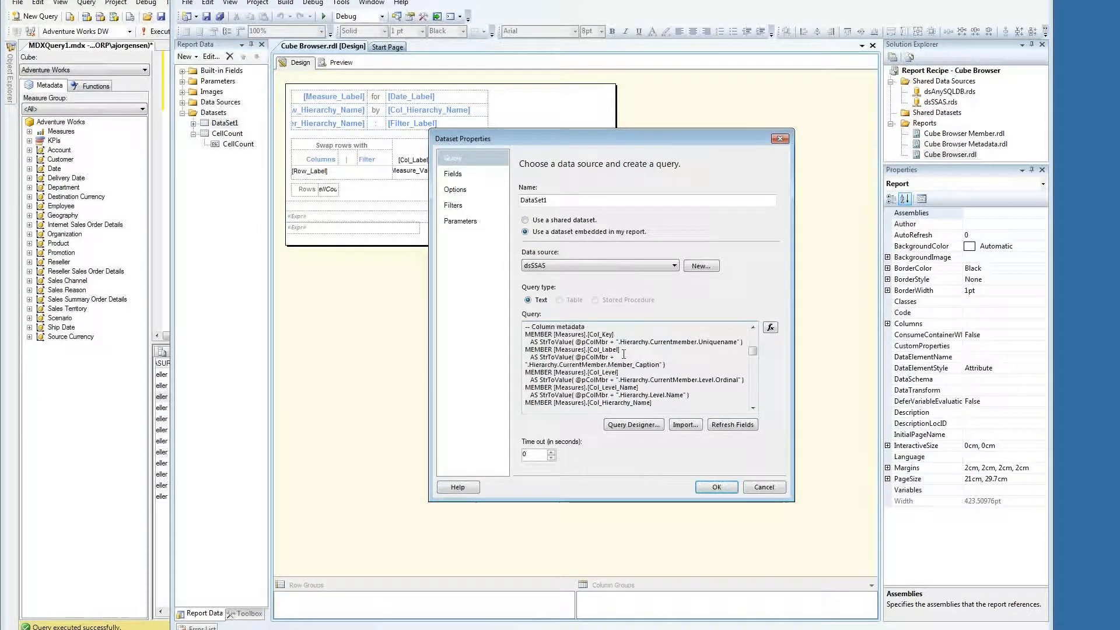
{"action": "scroll", "coordinate": [624, 354], "scroll_direction": "down", "scroll_amount": 2}
{"action": "scroll", "coordinate": [624, 353], "scroll_direction": "down", "scroll_amount": 6}
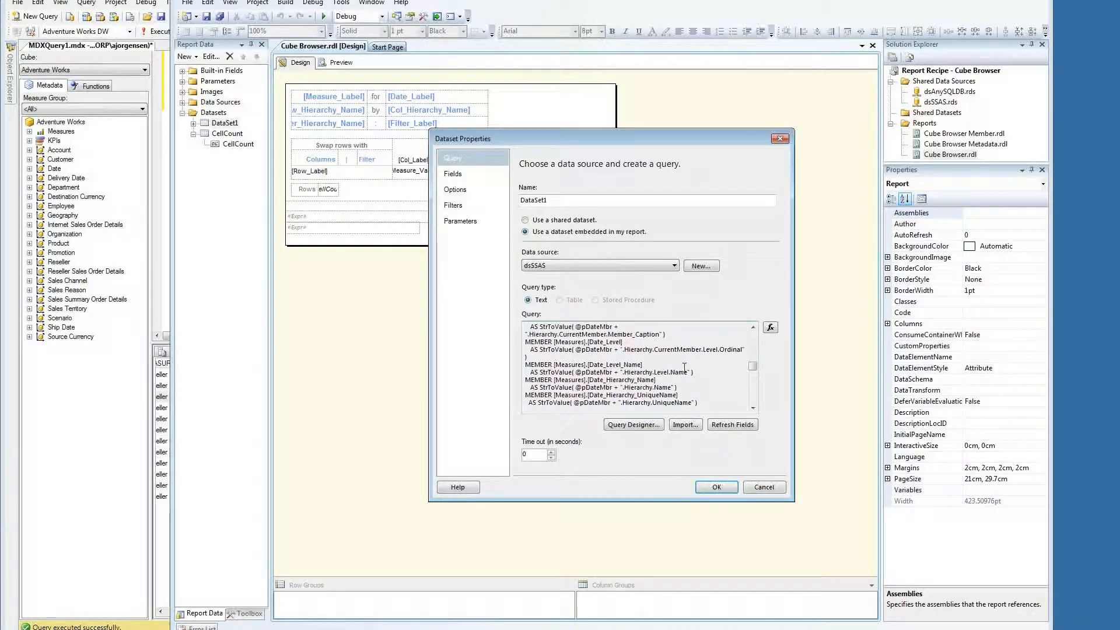
{"action": "scroll", "coordinate": [685, 367], "scroll_direction": "down", "scroll_amount": 6}
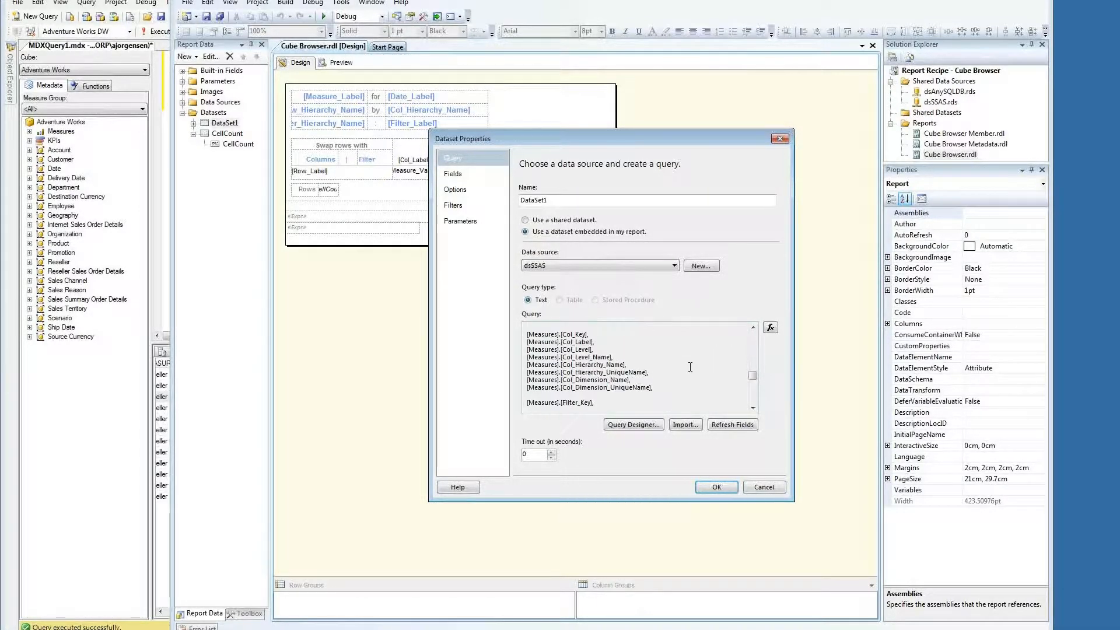
{"action": "scroll", "coordinate": [689, 366], "scroll_direction": "down", "scroll_amount": 3}
{"action": "left_click", "coordinate": [460, 221]}
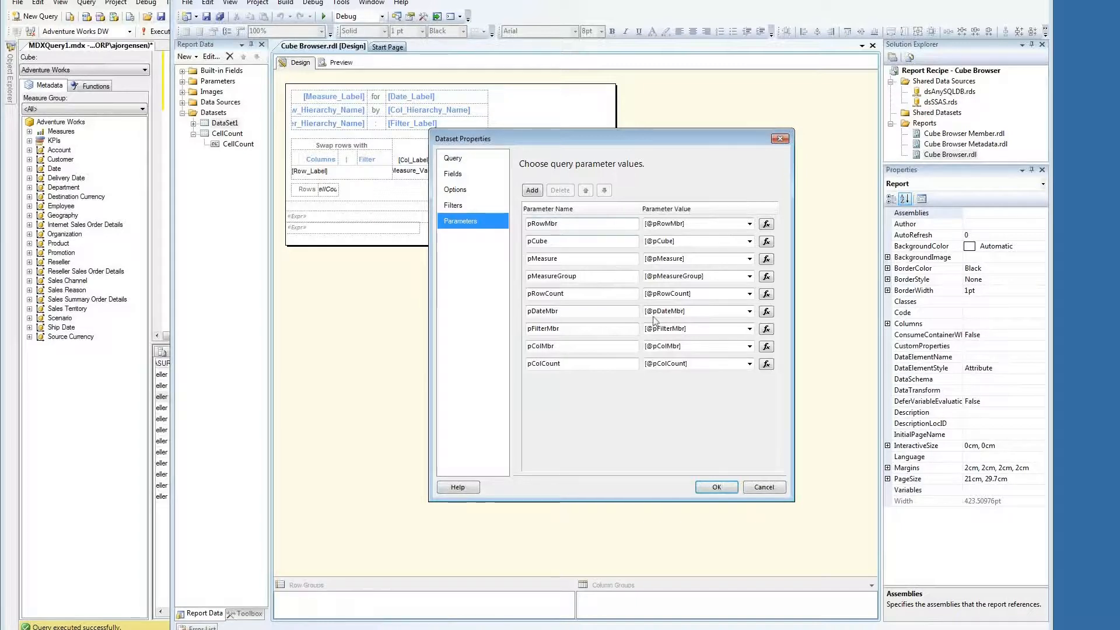
{"action": "left_click", "coordinate": [755, 488]}
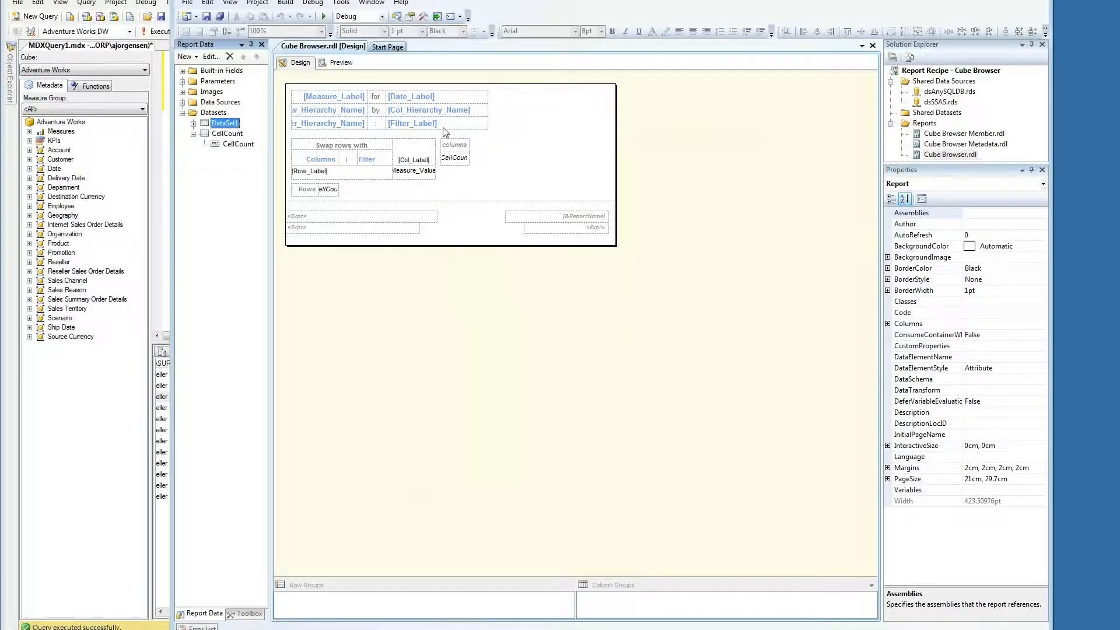
Step: Inspect the Columns swap text box's ToolTip expression in Text Box Properties, then cancel
{"action": "left_click", "coordinate": [334, 156]}
{"action": "right_click", "coordinate": [330, 153]}
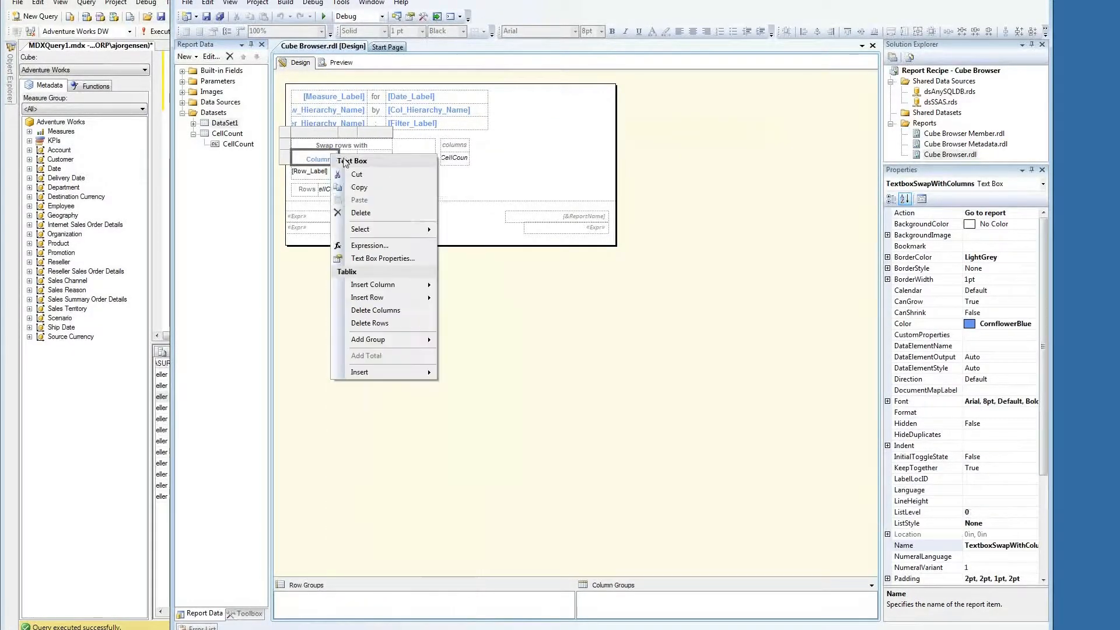
{"action": "left_click", "coordinate": [360, 258]}
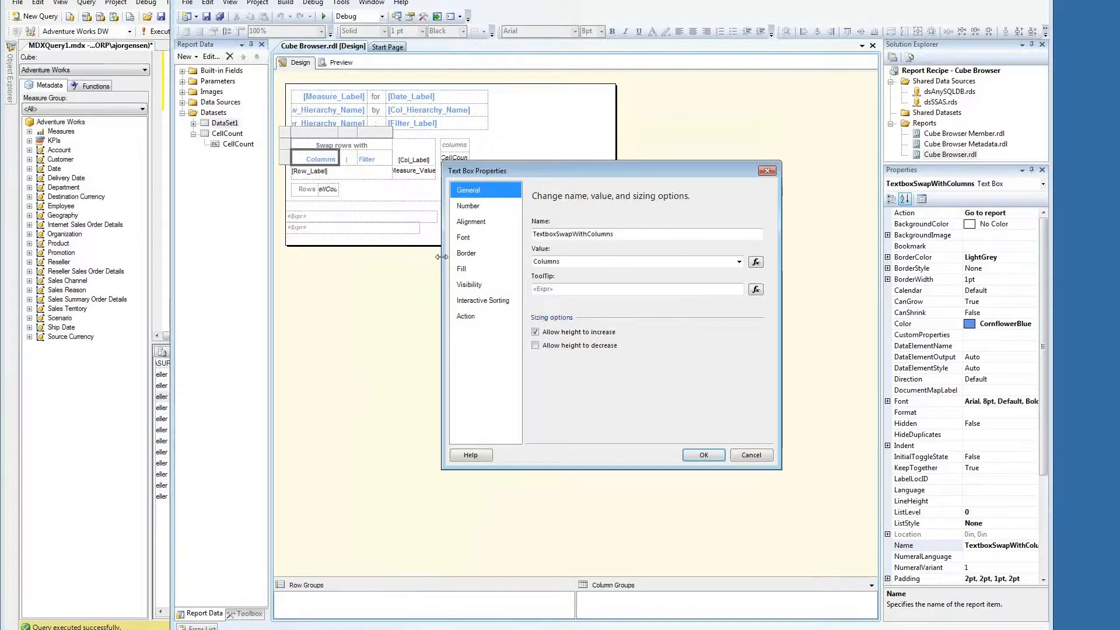
{"action": "left_click", "coordinate": [755, 289]}
{"action": "mouse_move", "coordinate": [724, 192]}
{"action": "left_mouse_down"}
{"action": "mouse_move", "coordinate": [429, 179]}
{"action": "mouse_move", "coordinate": [723, 193]}
{"action": "left_mouse_up"}
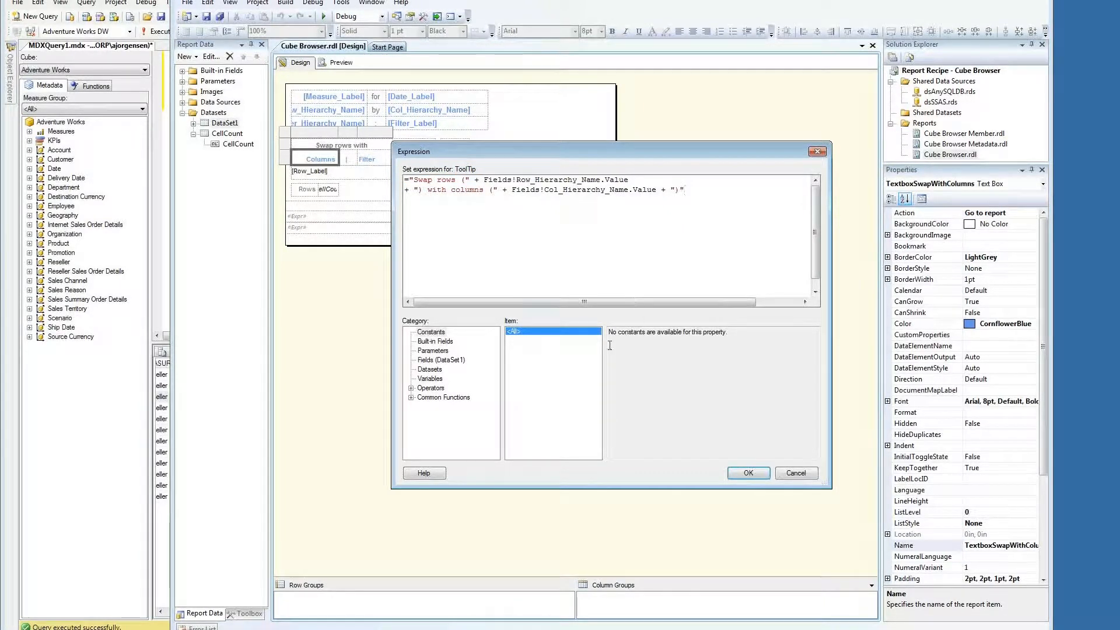
{"action": "left_click", "coordinate": [807, 477]}
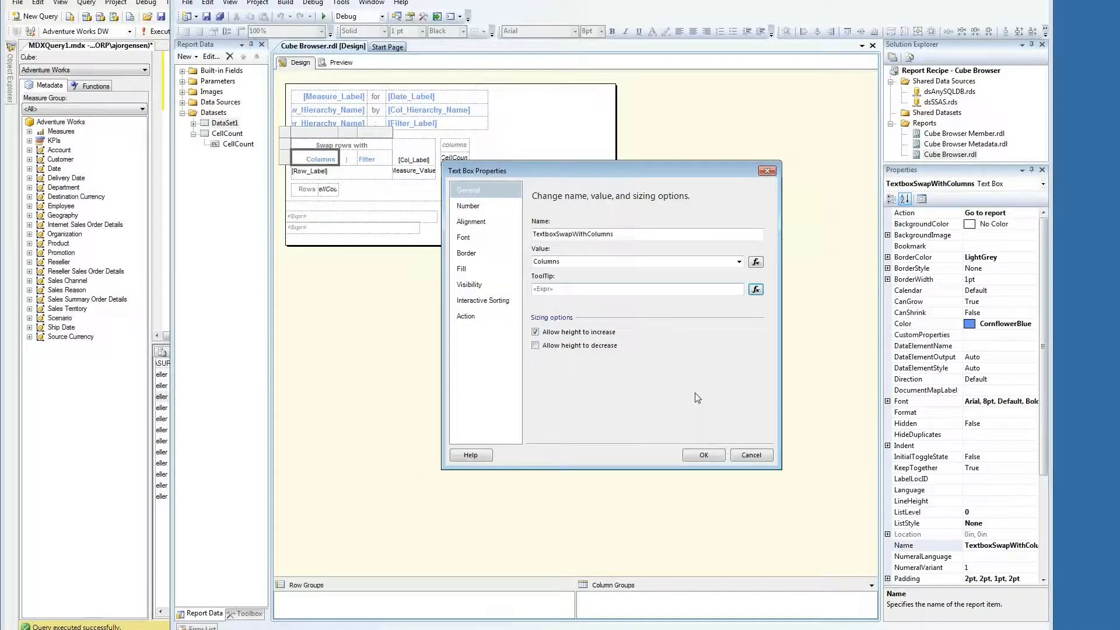
{"action": "left_click", "coordinate": [751, 456]}
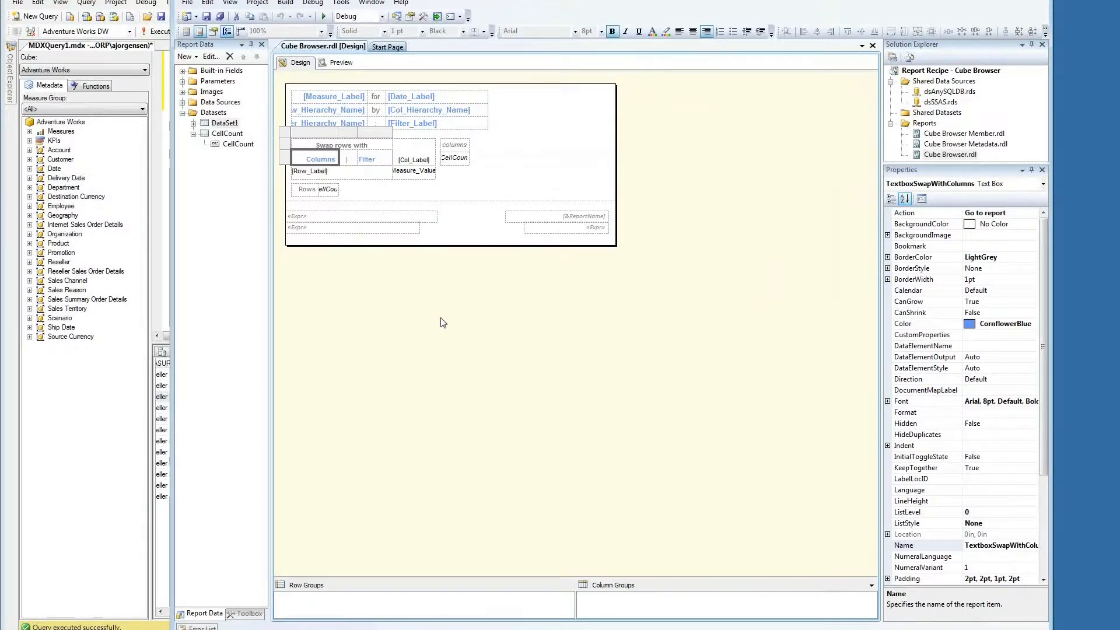
Step: Review the Columns text box's drill-through action parameters, then preview the report
{"action": "double_click", "coordinate": [335, 155]}
{"action": "left_click", "coordinate": [490, 310]}
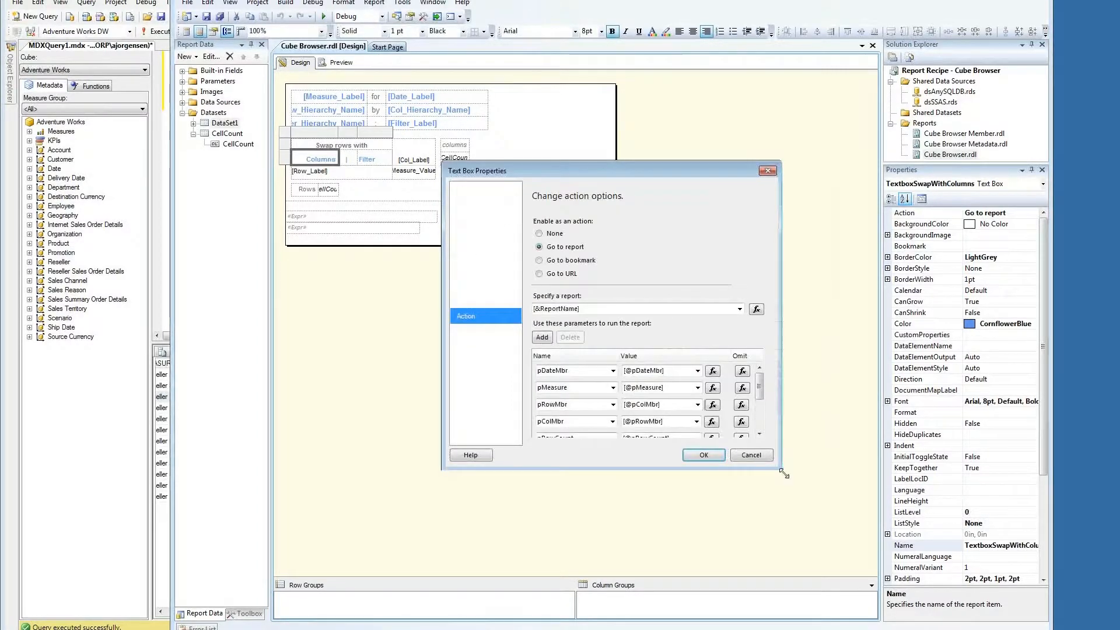
{"action": "left_click_drag", "start_coordinate": [783, 470], "coordinate": [863, 575]}
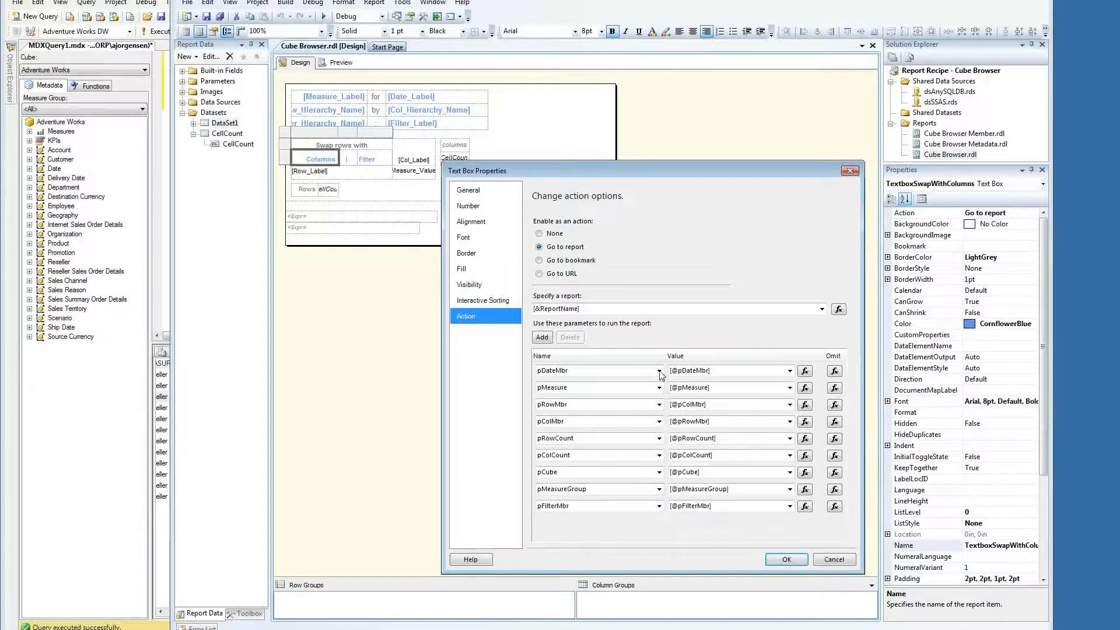
{"action": "left_click", "coordinate": [786, 559]}
{"action": "left_click", "coordinate": [326, 64]}
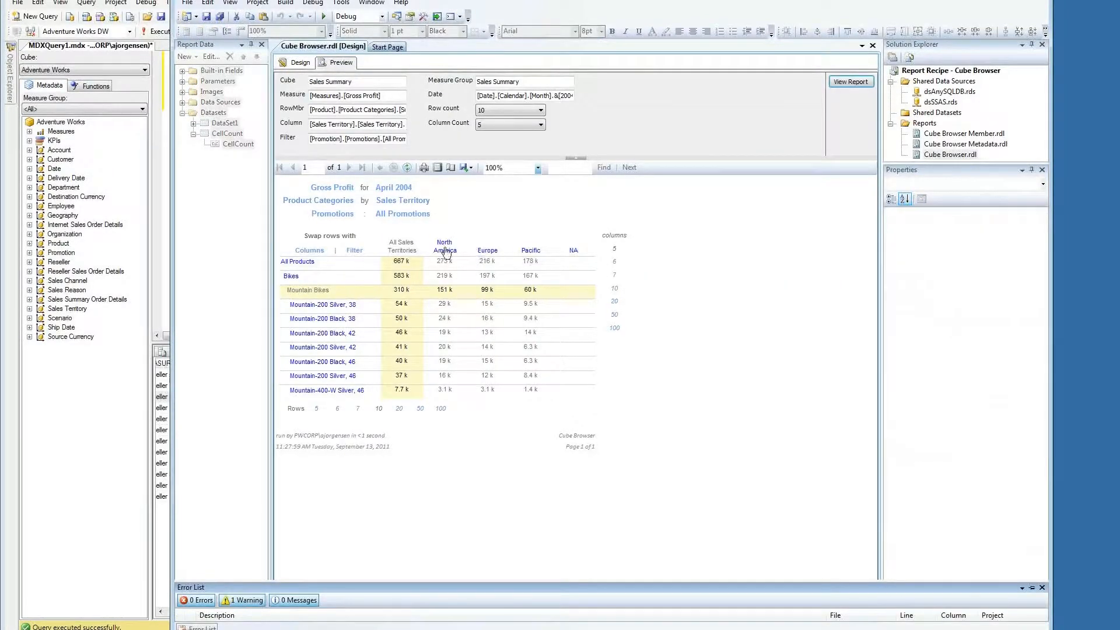
Step: Drill into North America and United States with 7 columns, swap rows and columns, then open the filter choice
{"action": "left_click", "coordinate": [446, 252]}
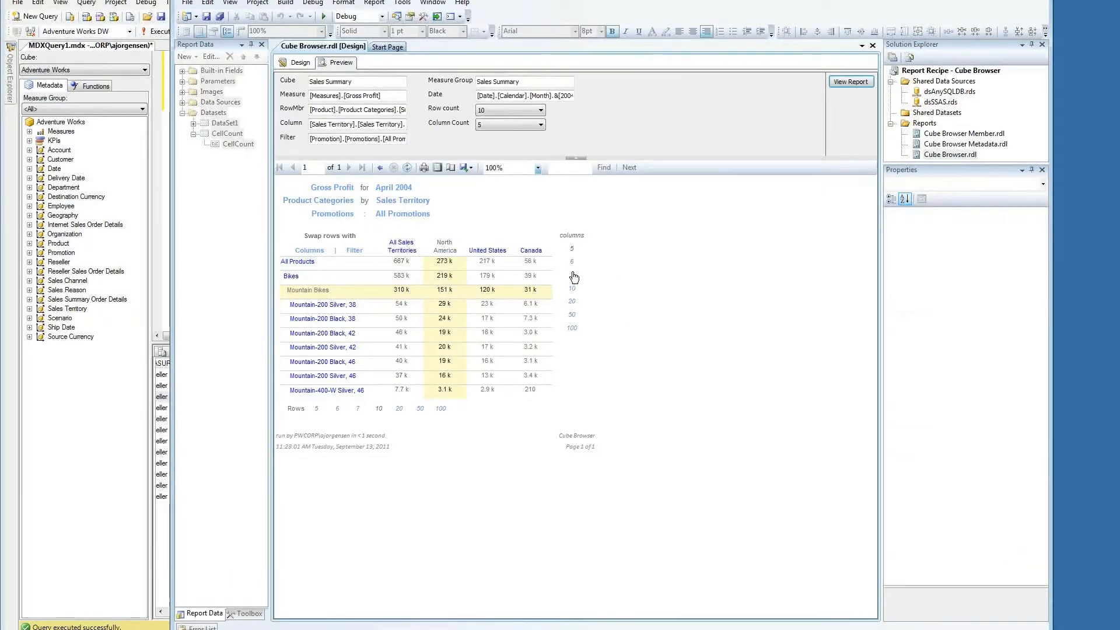
{"action": "left_click", "coordinate": [572, 275]}
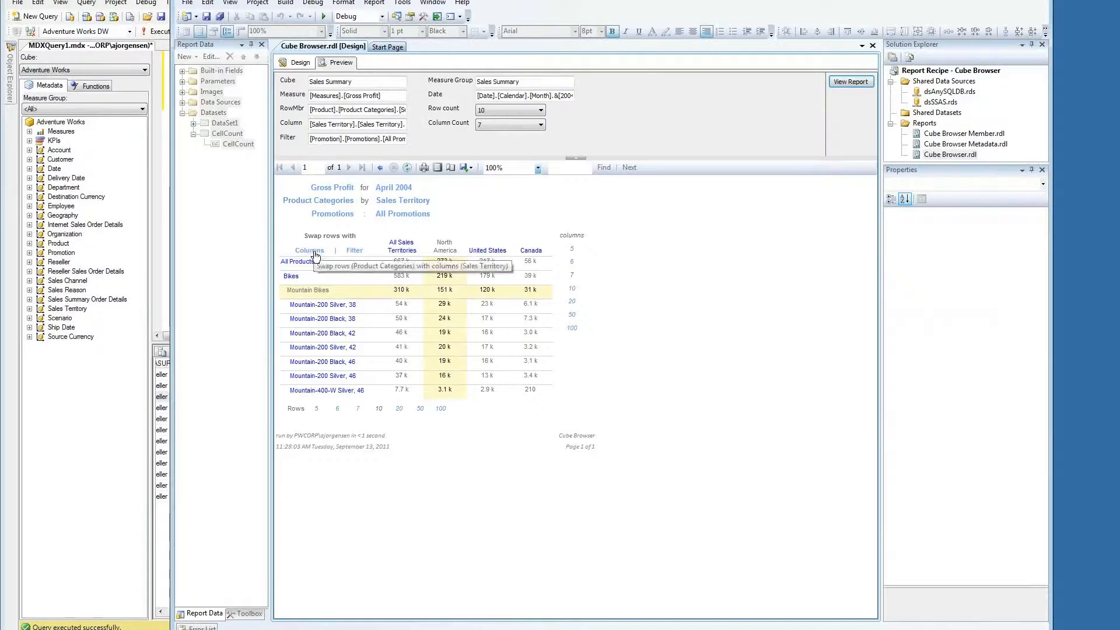
{"action": "left_click", "coordinate": [504, 251]}
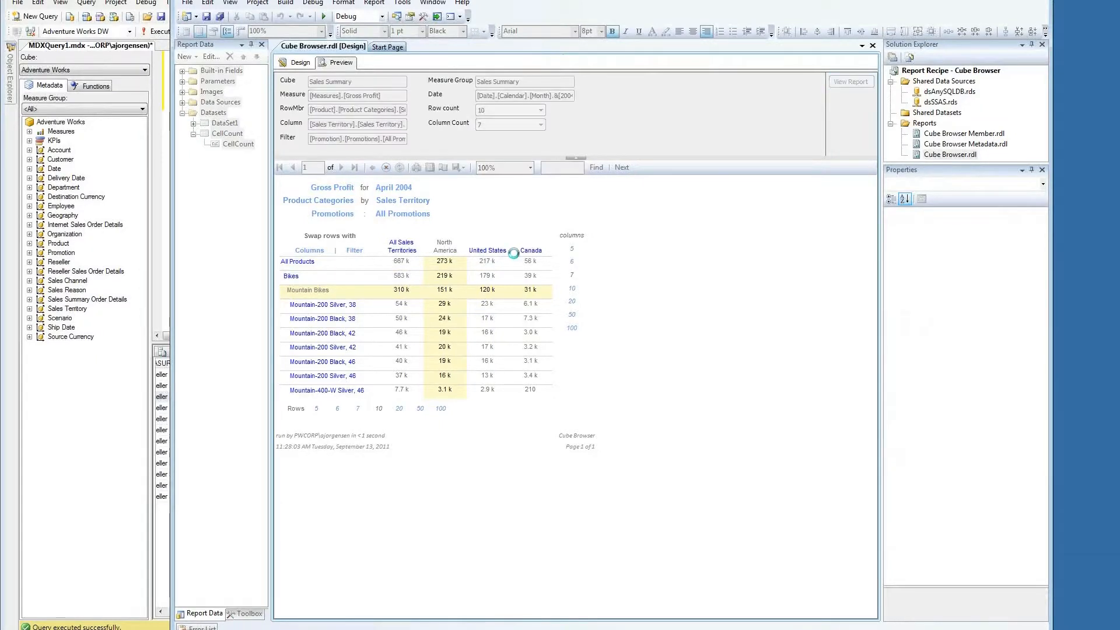
{"action": "left_click", "coordinate": [700, 276]}
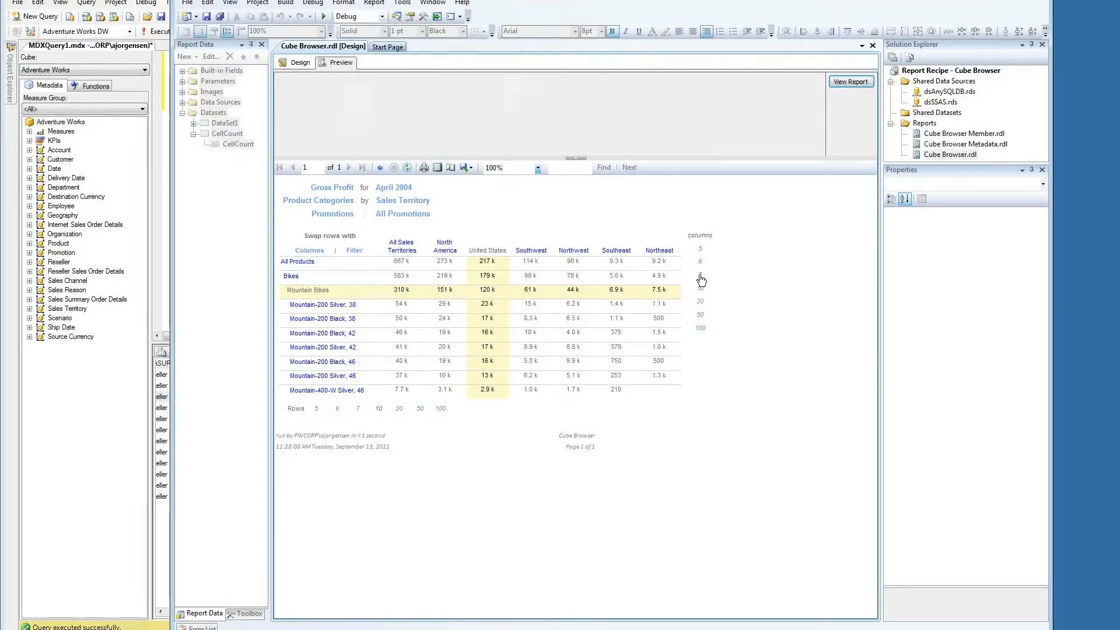
{"action": "left_click", "coordinate": [312, 253]}
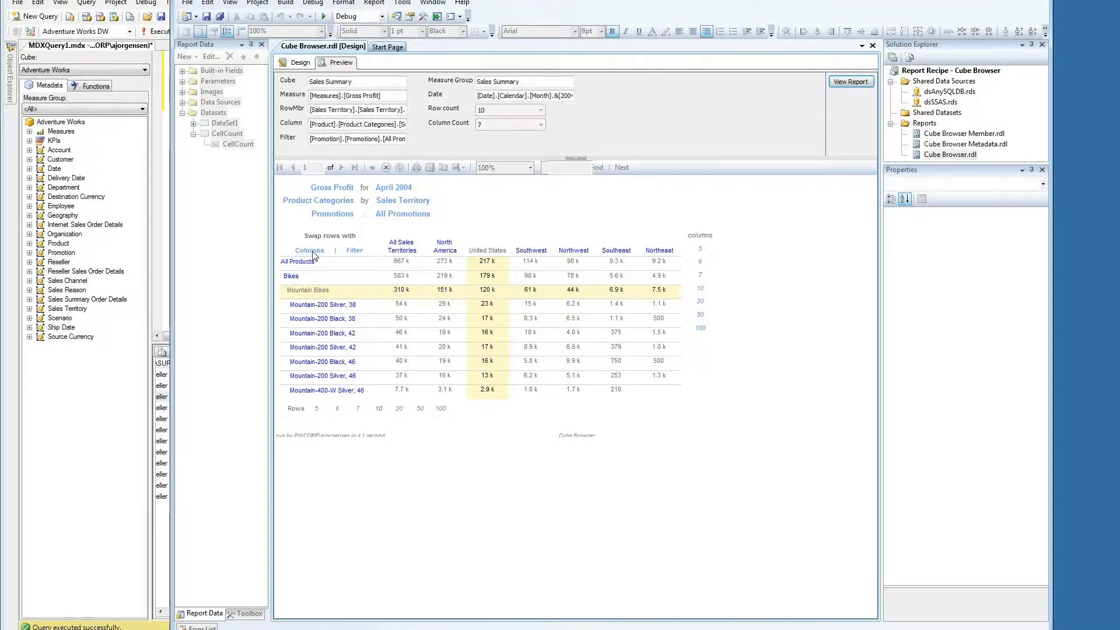
{"action": "left_click", "coordinate": [313, 252]}
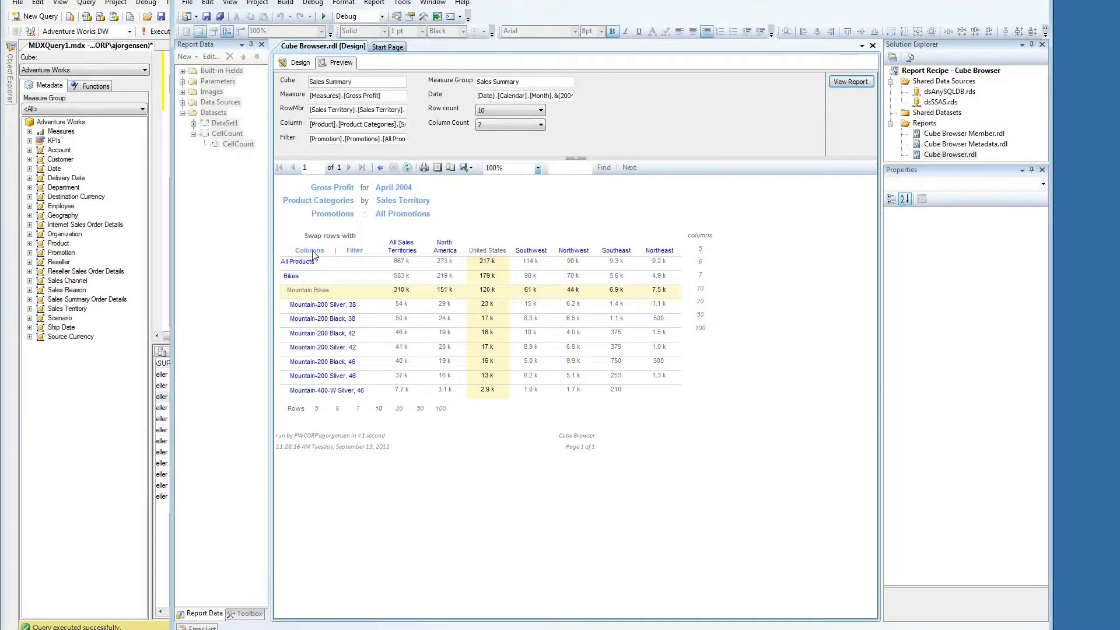
{"action": "left_click", "coordinate": [312, 252]}
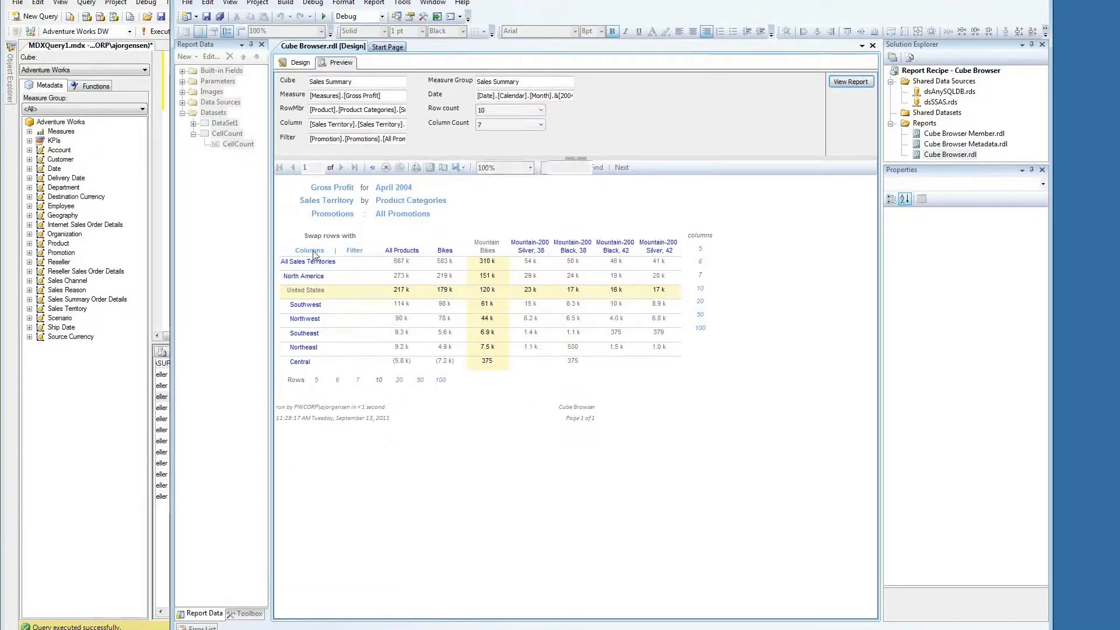
{"action": "left_click", "coordinate": [330, 216]}
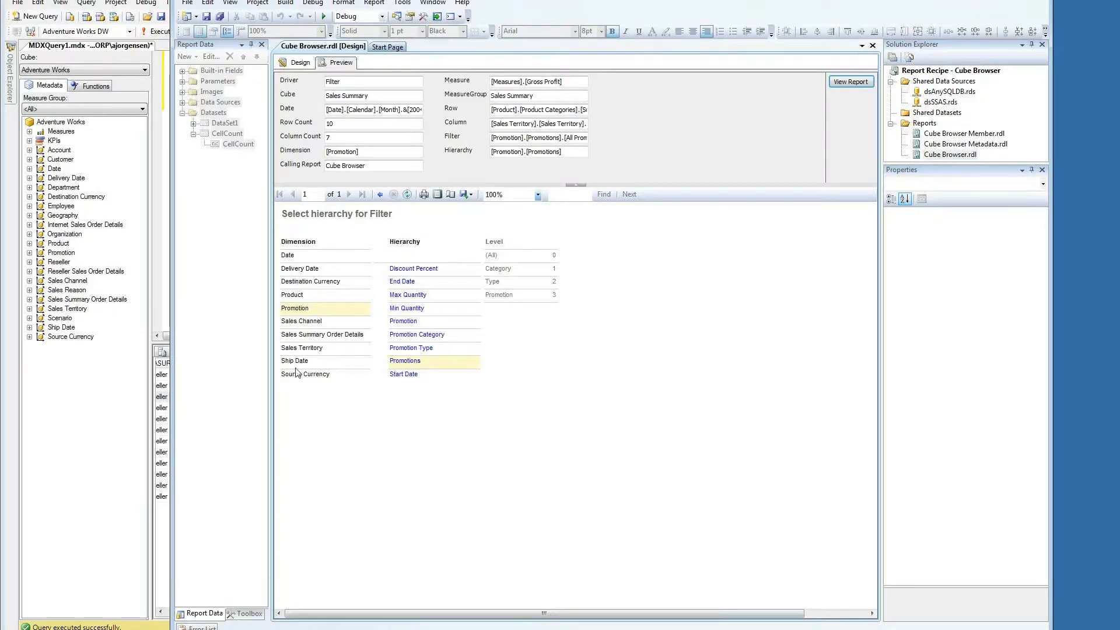
Step: Filter the preview by Product Subcategory, focus on Mountain Bikes, Bikes and Touring Bikes, then return to design
{"action": "left_click", "coordinate": [295, 297]}
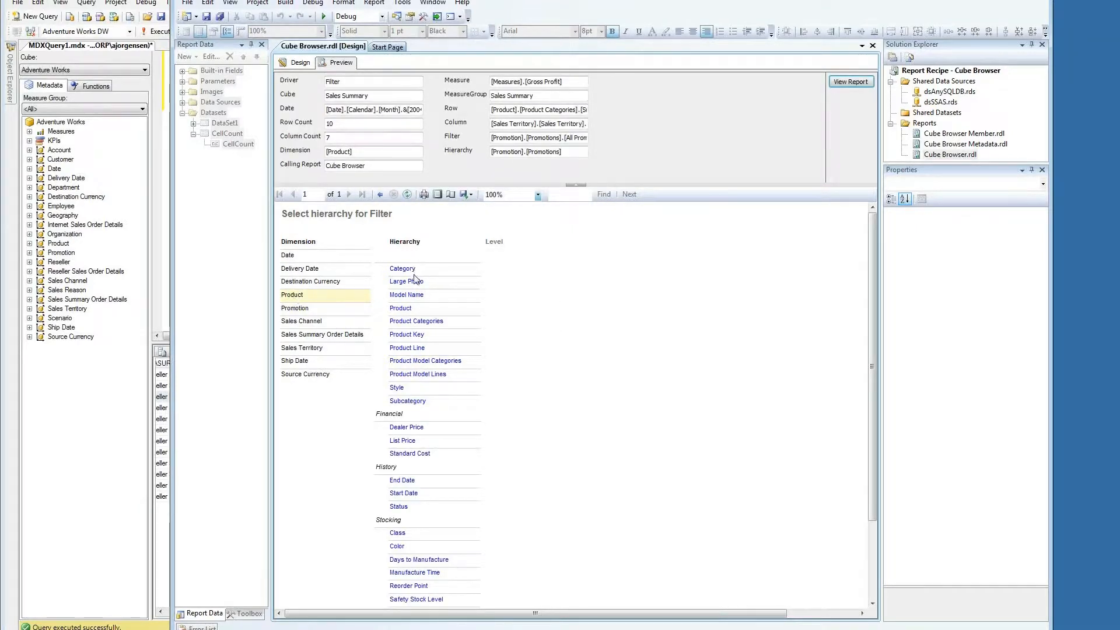
{"action": "left_click", "coordinate": [406, 402]}
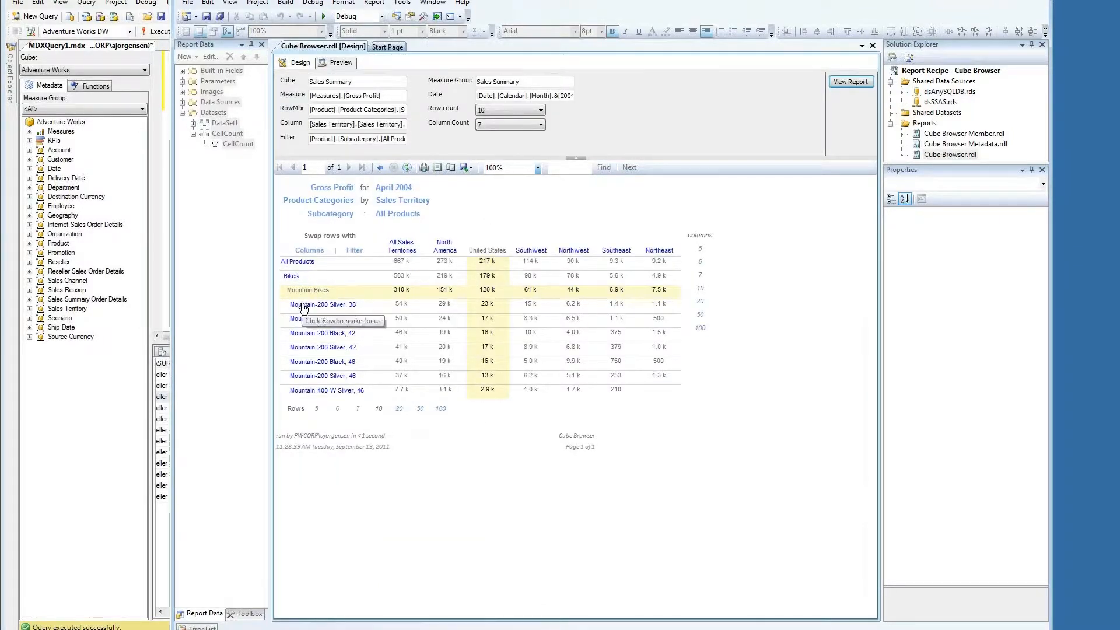
{"action": "left_click", "coordinate": [302, 307]}
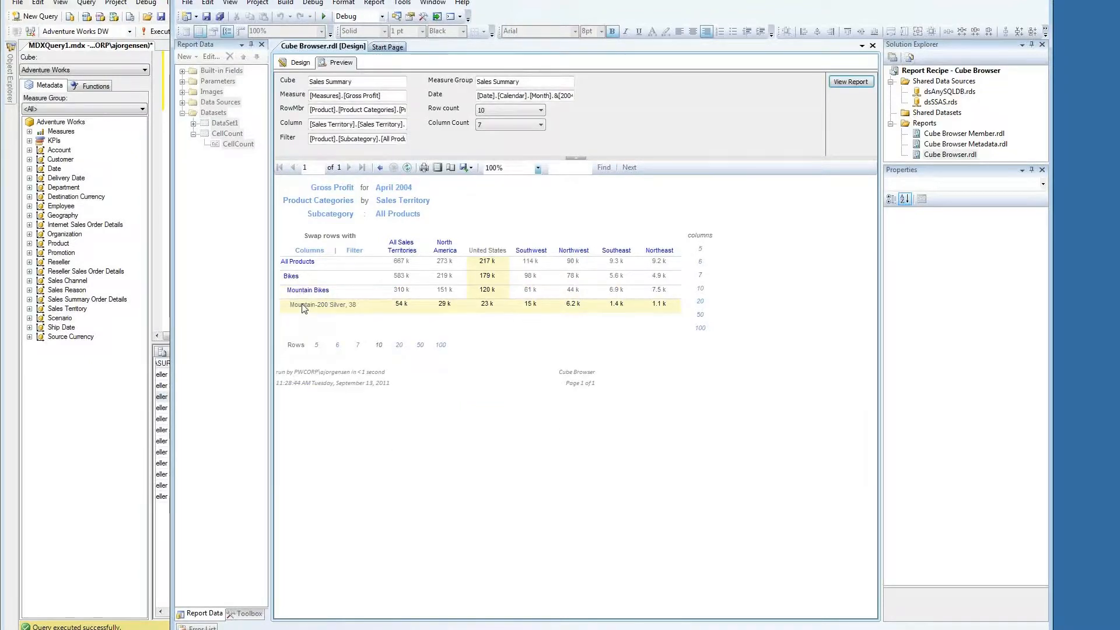
{"action": "left_click", "coordinate": [303, 292]}
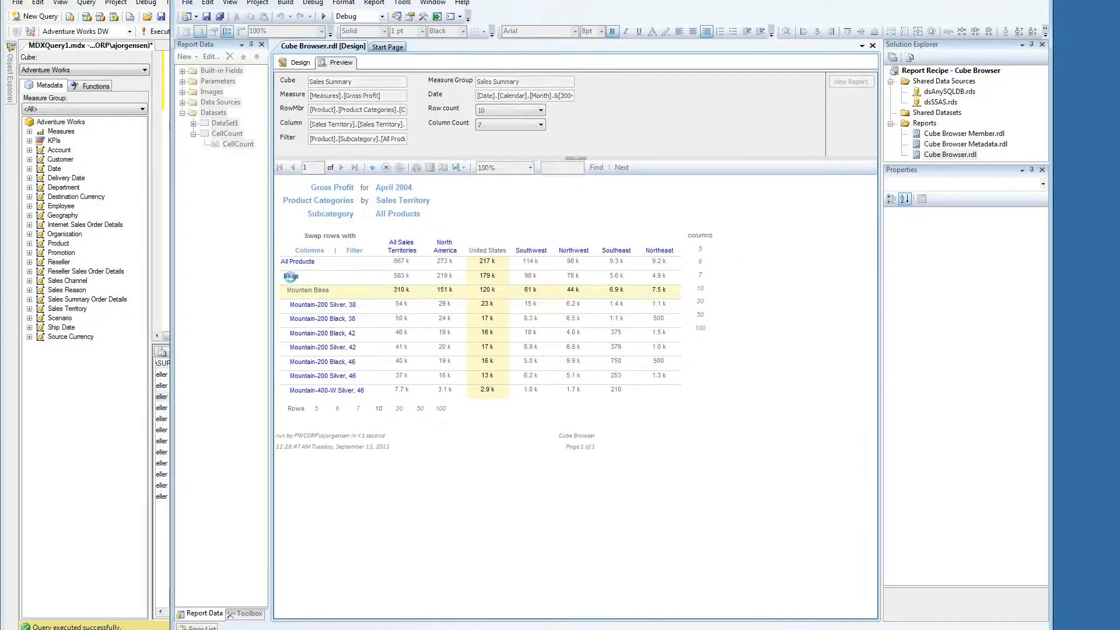
{"action": "left_click", "coordinate": [292, 278]}
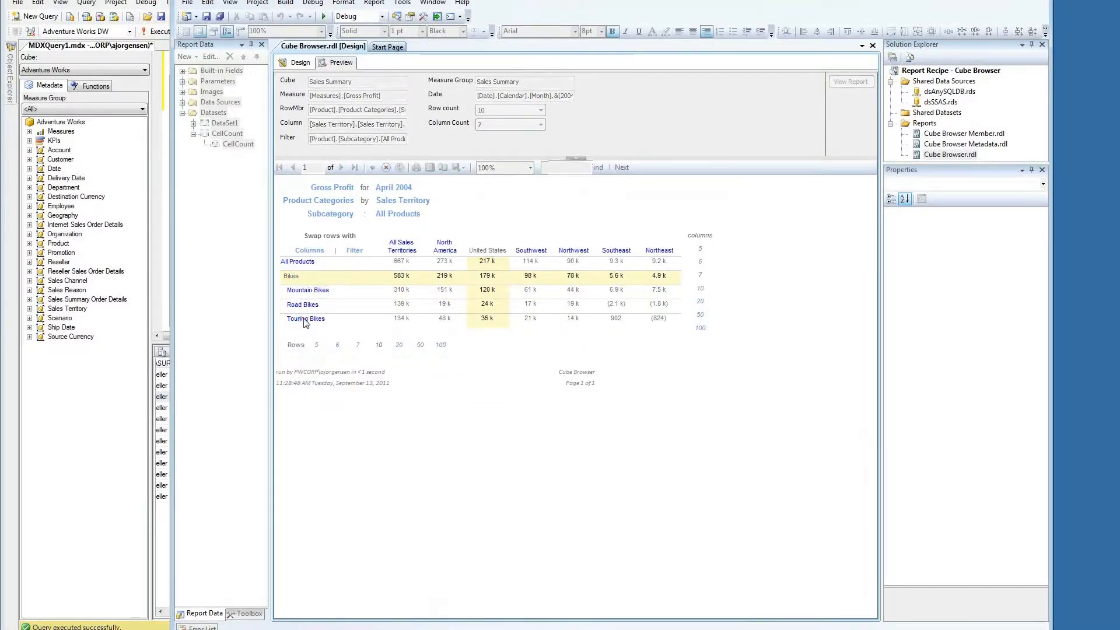
{"action": "left_click", "coordinate": [304, 318]}
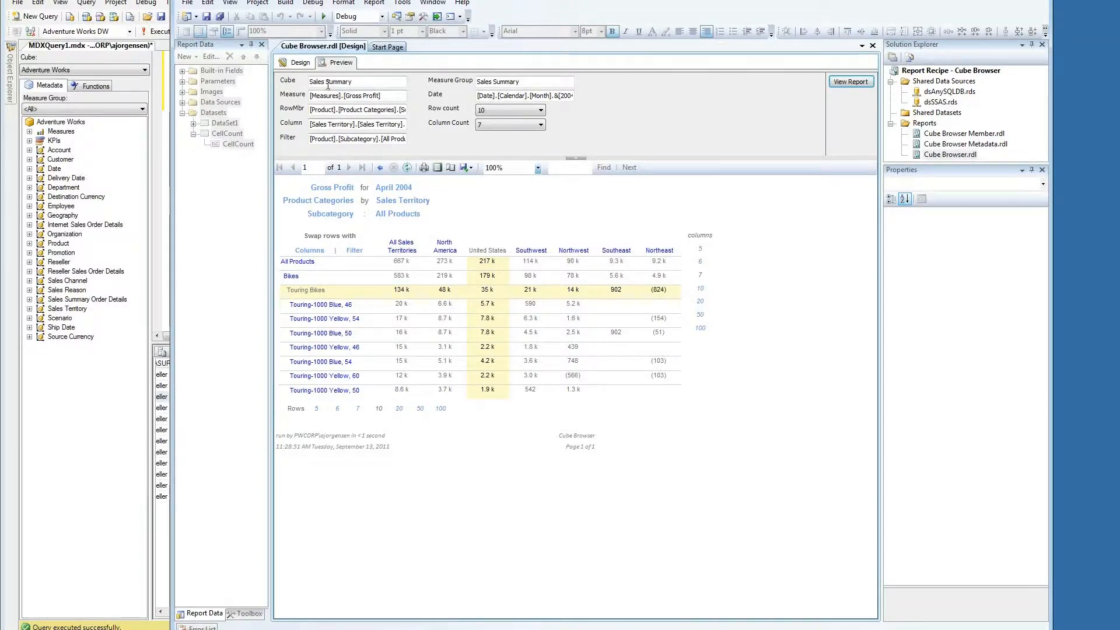
{"action": "left_click", "coordinate": [290, 65]}
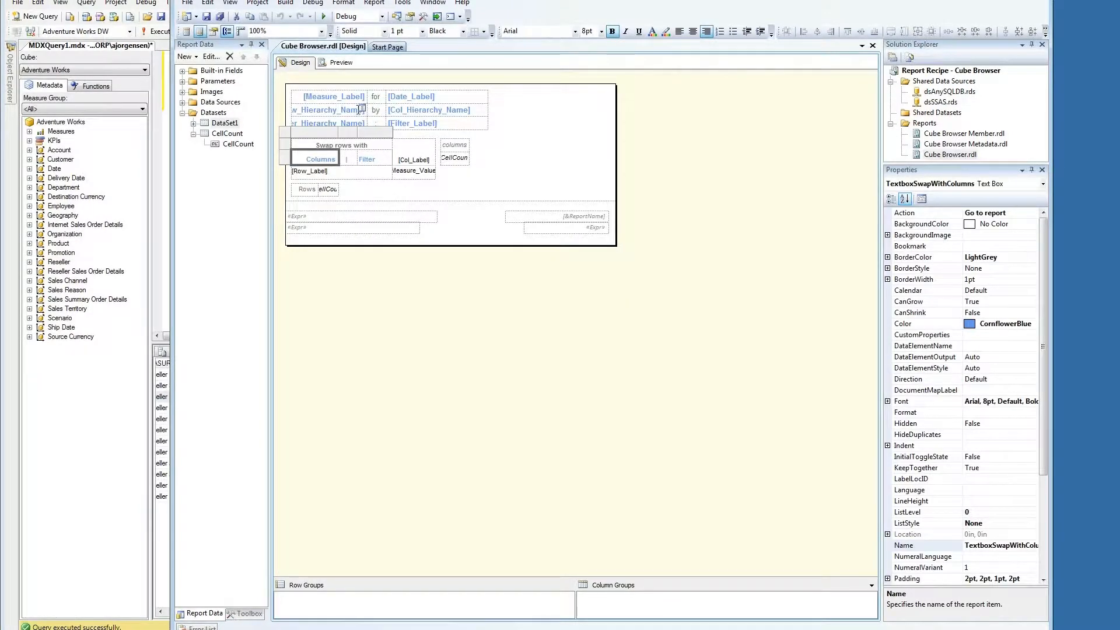
Step: Inspect the row-hierarchy text box's Go to report action parameters, cancel, and preview the report
{"action": "left_click", "coordinate": [363, 111]}
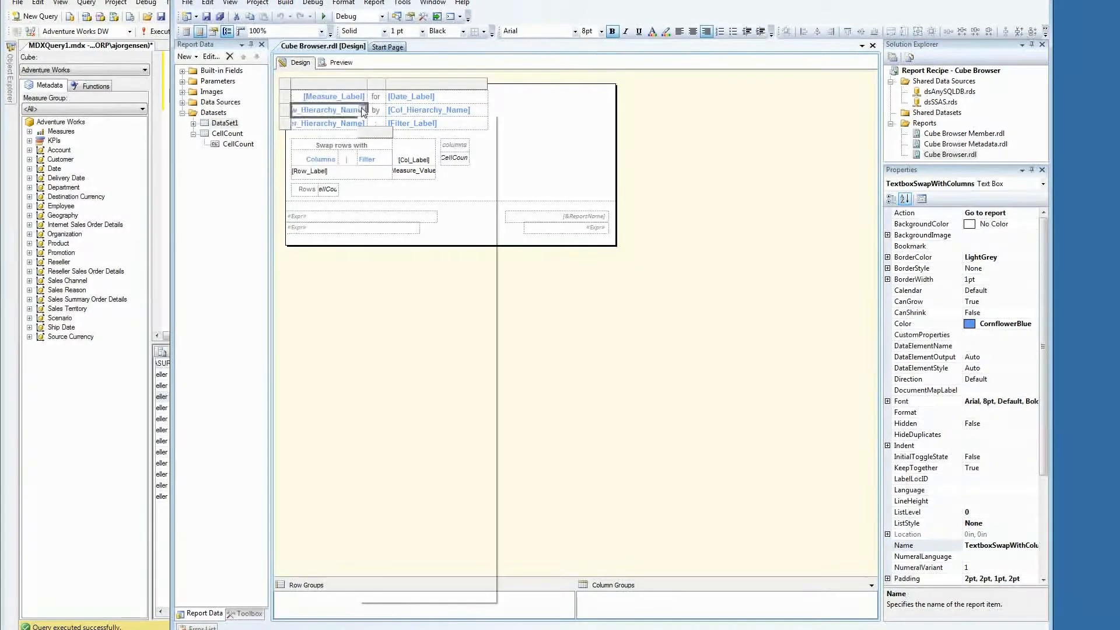
{"action": "right_click", "coordinate": [364, 110]}
{"action": "left_click", "coordinate": [397, 207]}
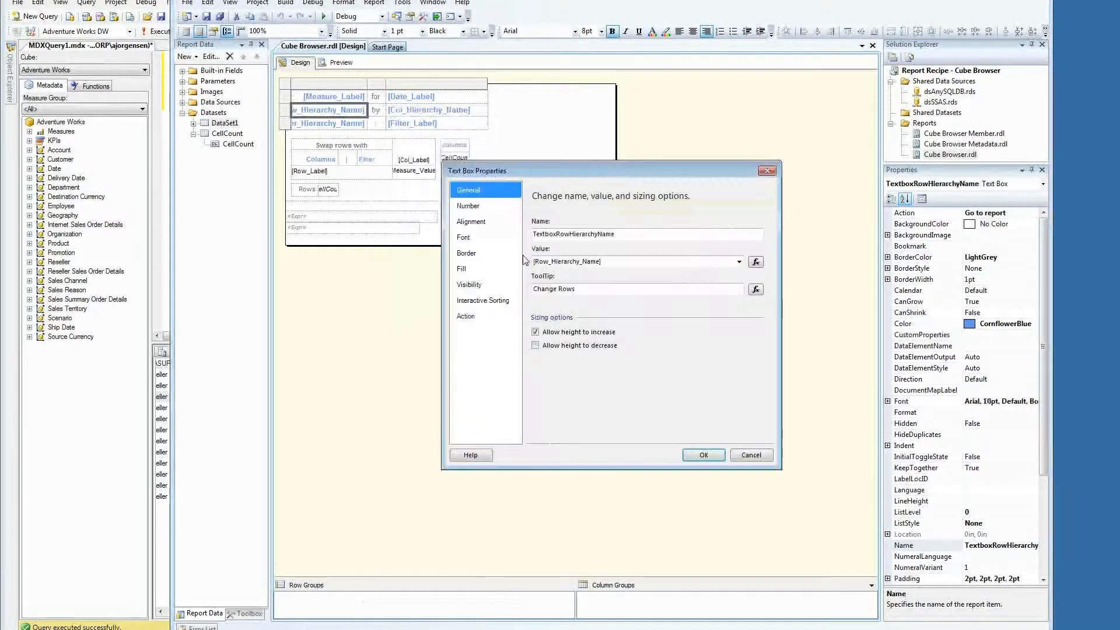
{"action": "left_click", "coordinate": [490, 317]}
{"action": "left_click_drag", "start_coordinate": [776, 464], "coordinate": [876, 593]}
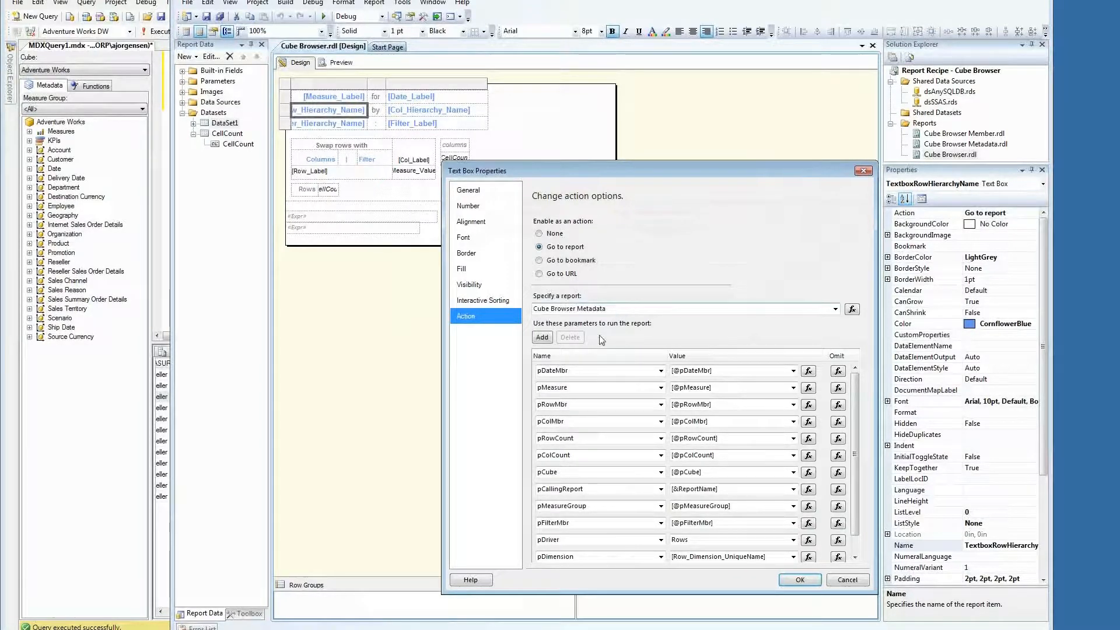
{"action": "left_click_drag", "start_coordinate": [855, 438], "coordinate": [856, 464]}
{"action": "left_click", "coordinate": [844, 580]}
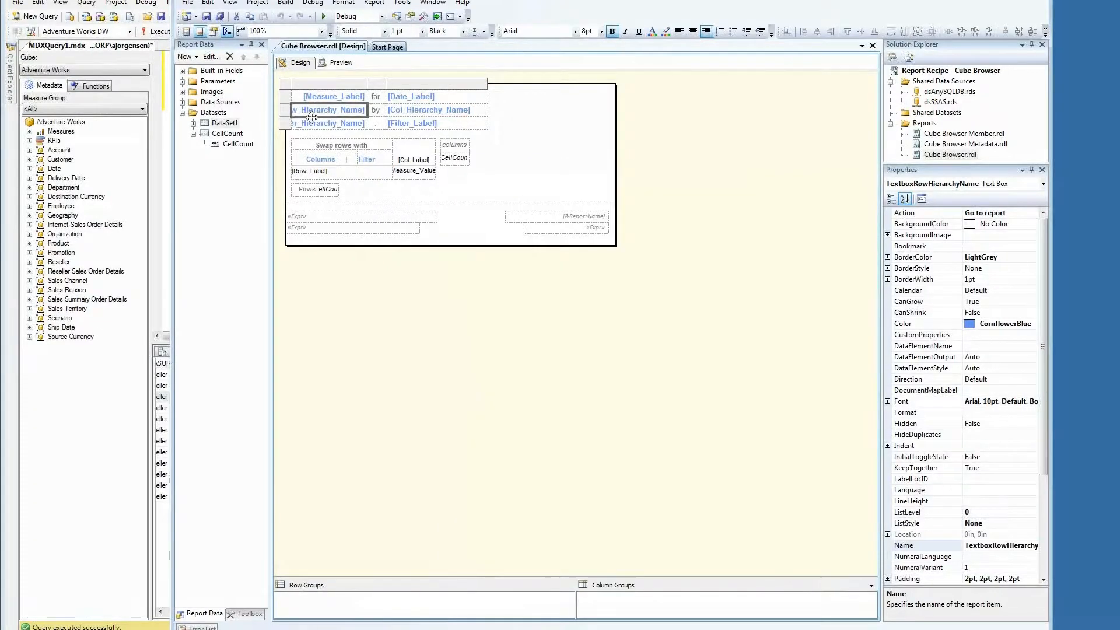
{"action": "left_click", "coordinate": [339, 62]}
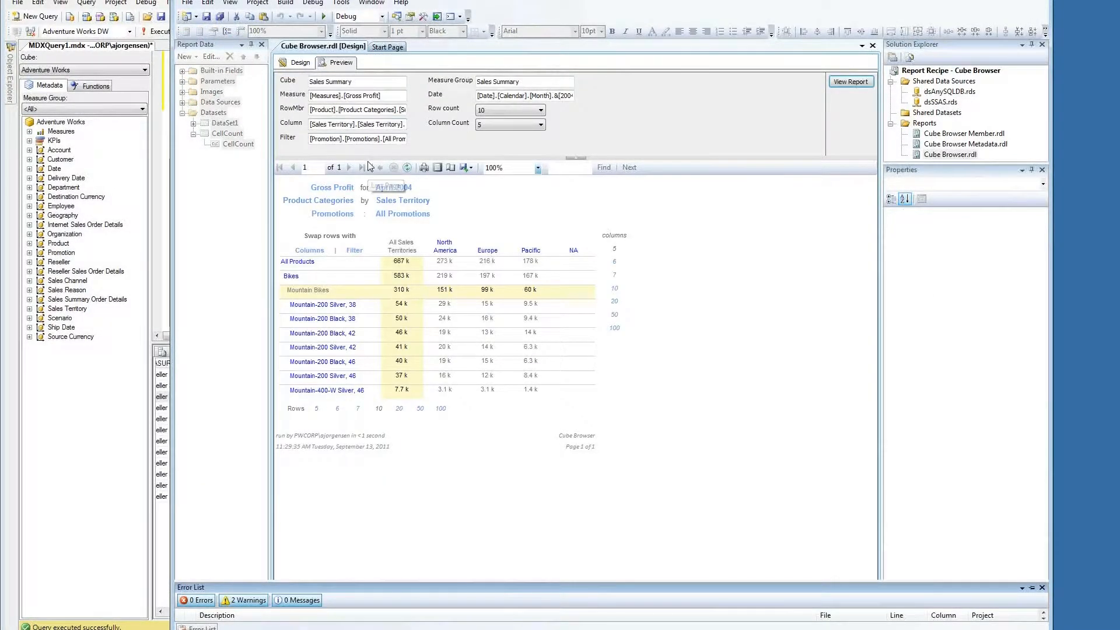
Step: Change the measure to Amount from the Finance cube's Financial Reporting measure group
{"action": "left_click", "coordinate": [344, 193]}
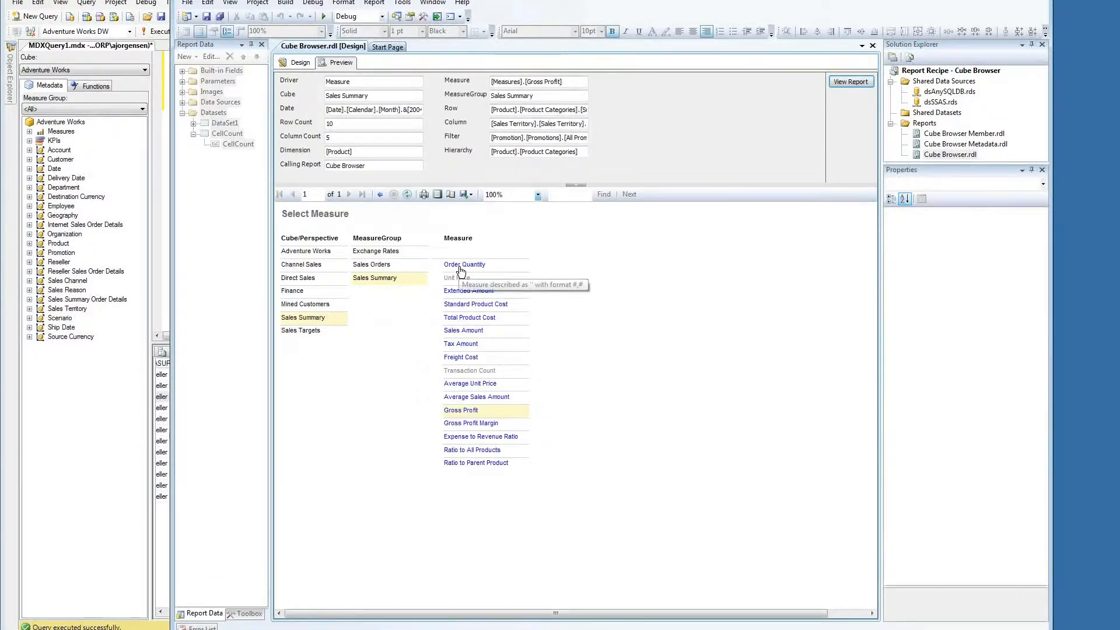
{"action": "left_click", "coordinate": [470, 319]}
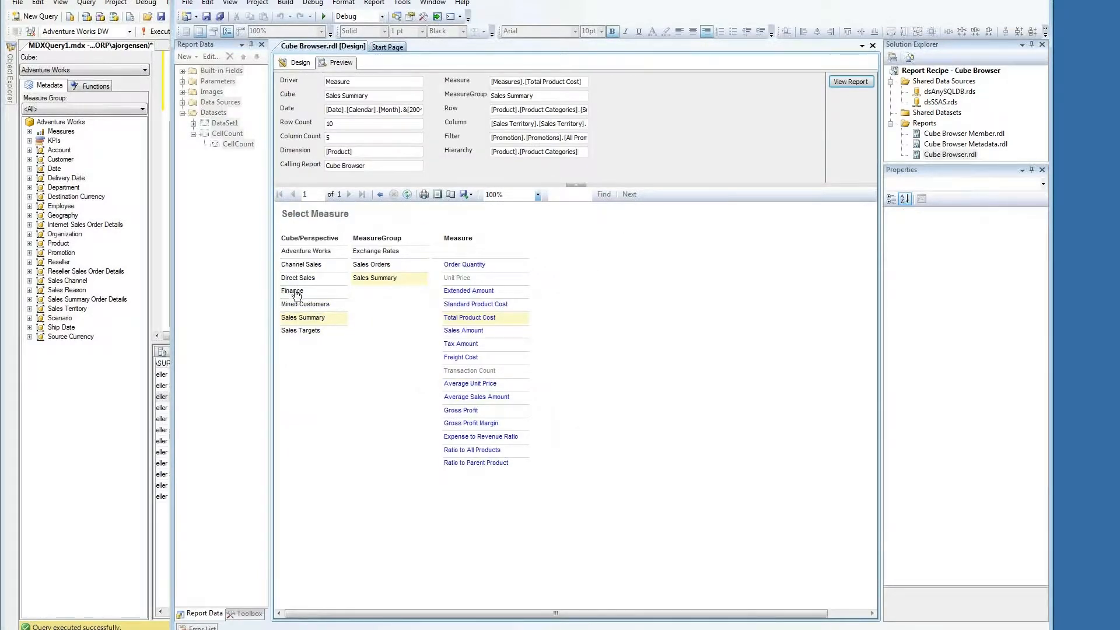
{"action": "left_click", "coordinate": [294, 290]}
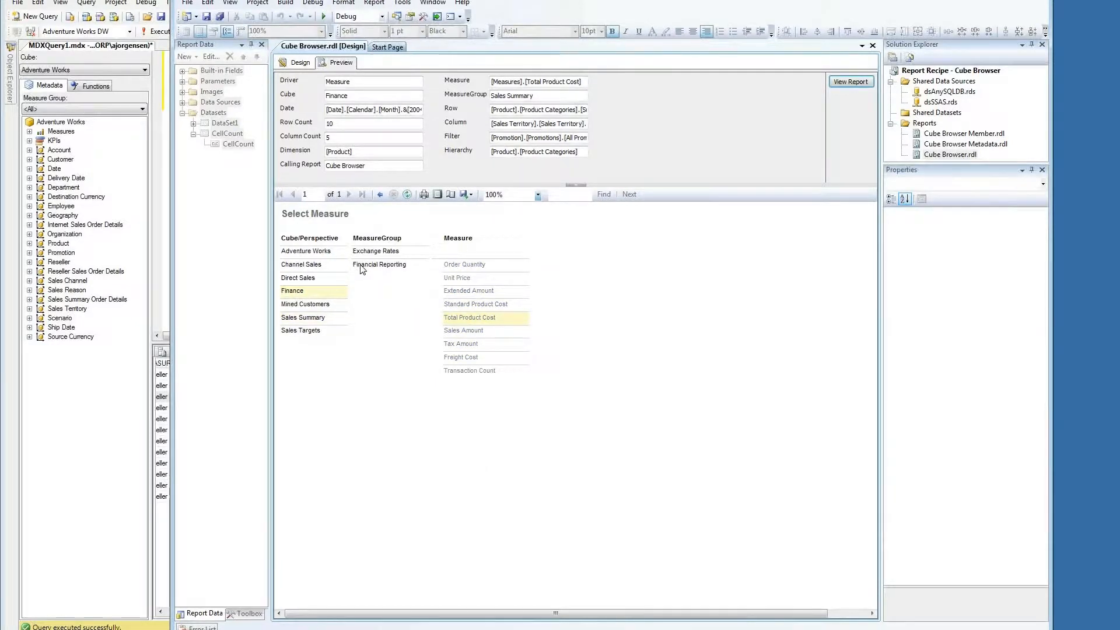
{"action": "left_click", "coordinate": [360, 264]}
{"action": "left_click", "coordinate": [455, 265]}
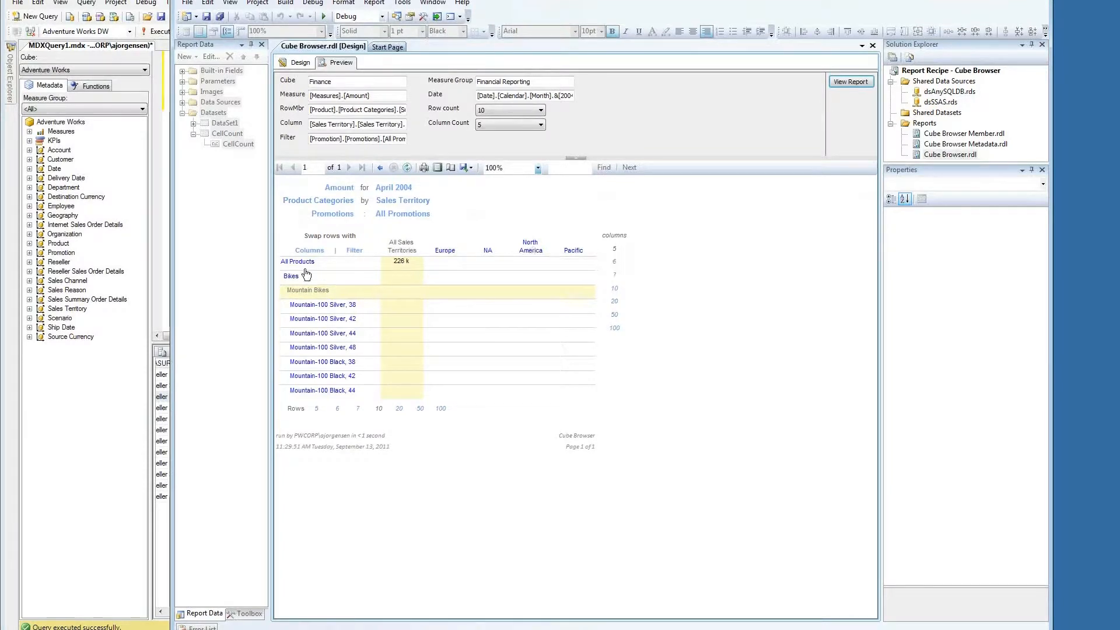
Step: Use the Organizations hierarchy for rows and drill into North America Operations and North America
{"action": "left_click", "coordinate": [334, 202]}
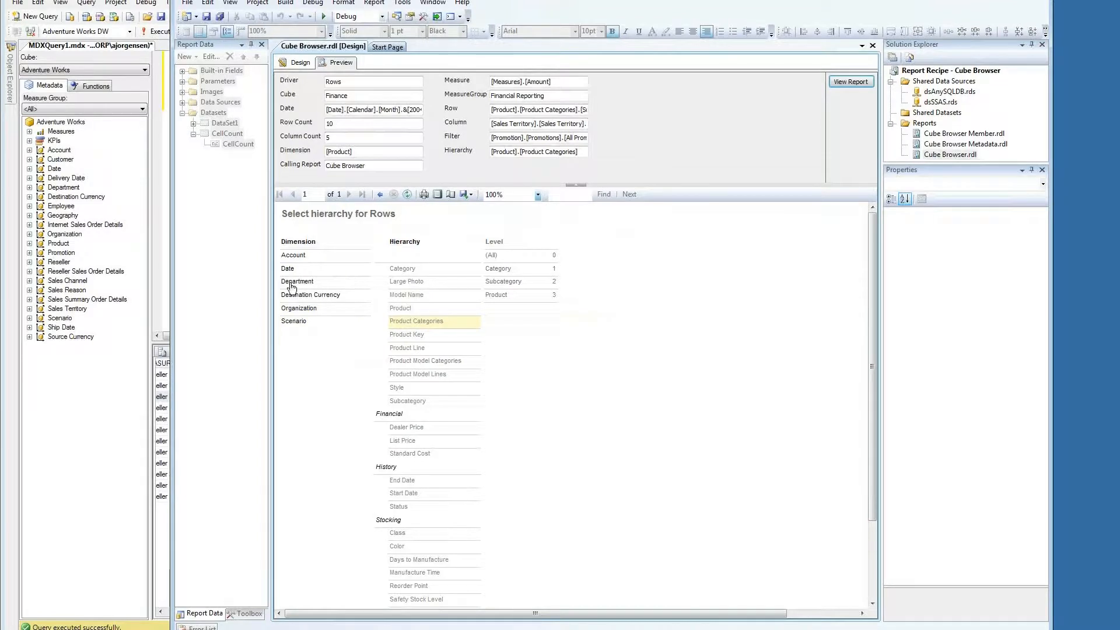
{"action": "left_click", "coordinate": [298, 310]}
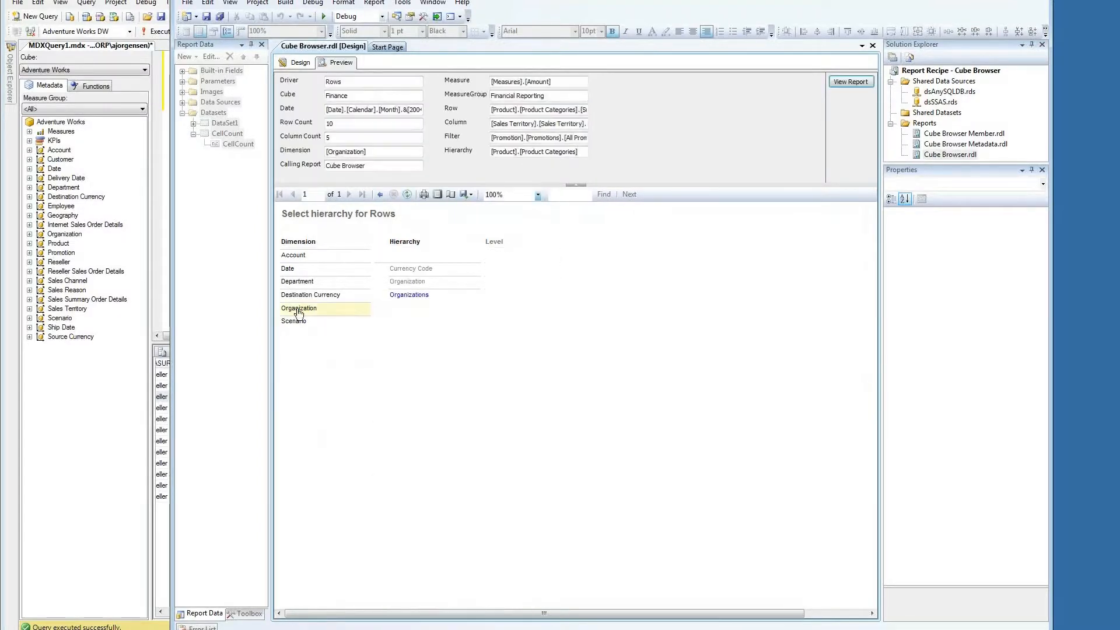
{"action": "left_click", "coordinate": [422, 298]}
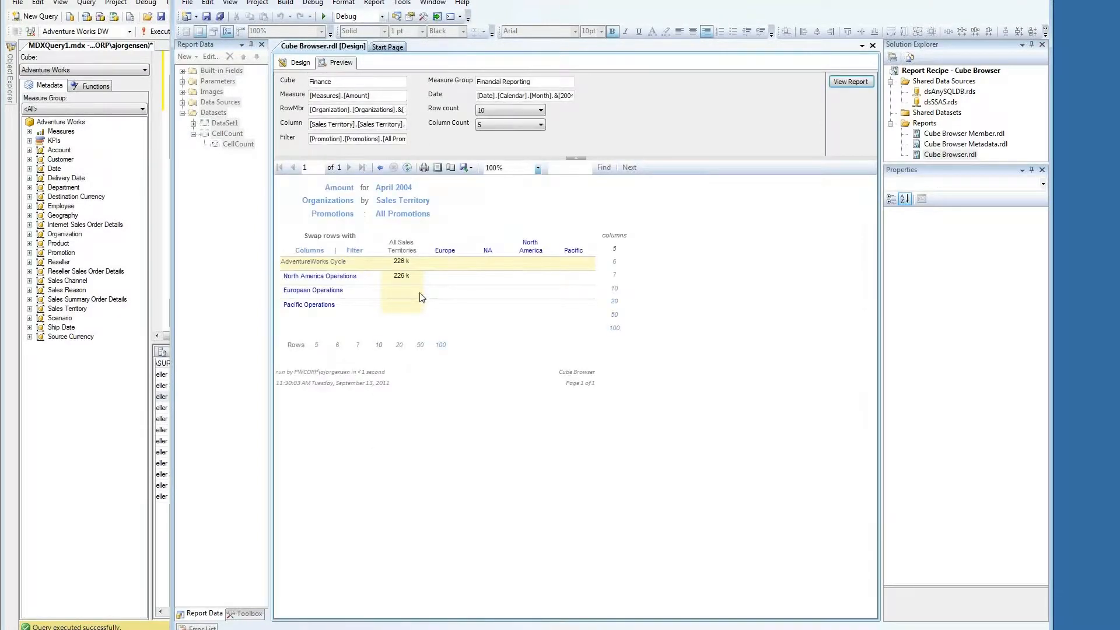
{"action": "left_click", "coordinate": [321, 276]}
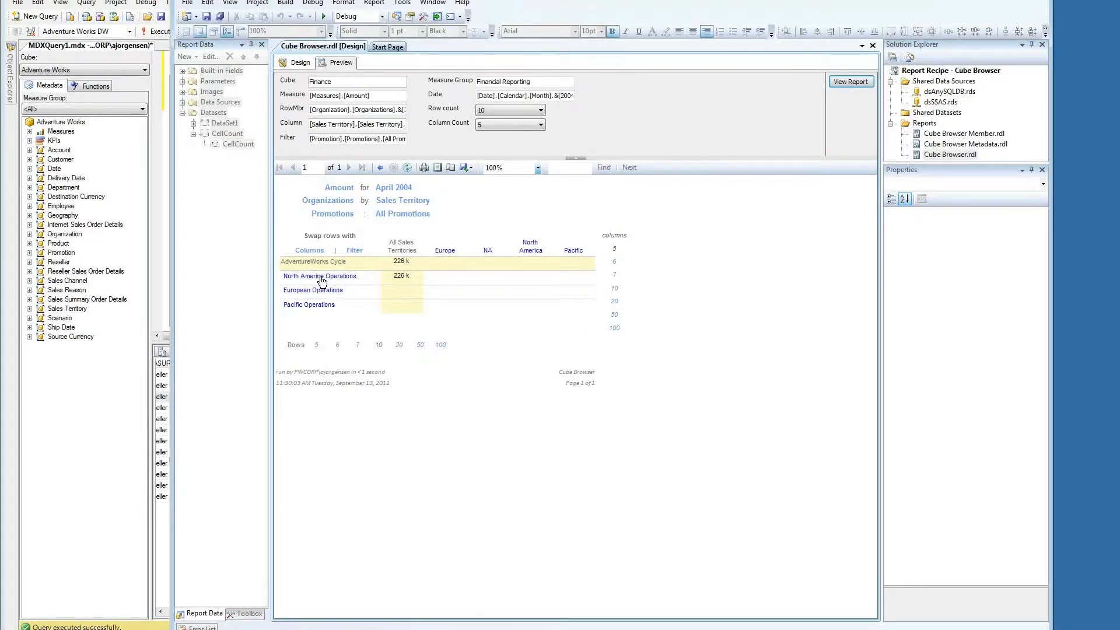
{"action": "left_click", "coordinate": [530, 249]}
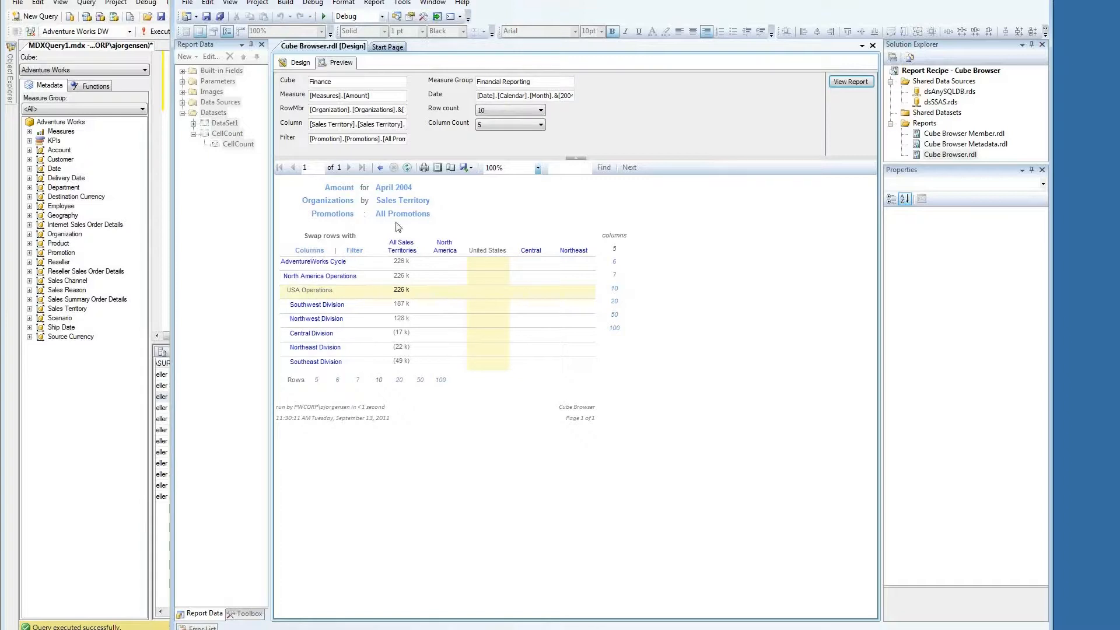
Step: Filter the report by the Departments hierarchy and focus on Southwest Division
{"action": "left_click", "coordinate": [344, 217]}
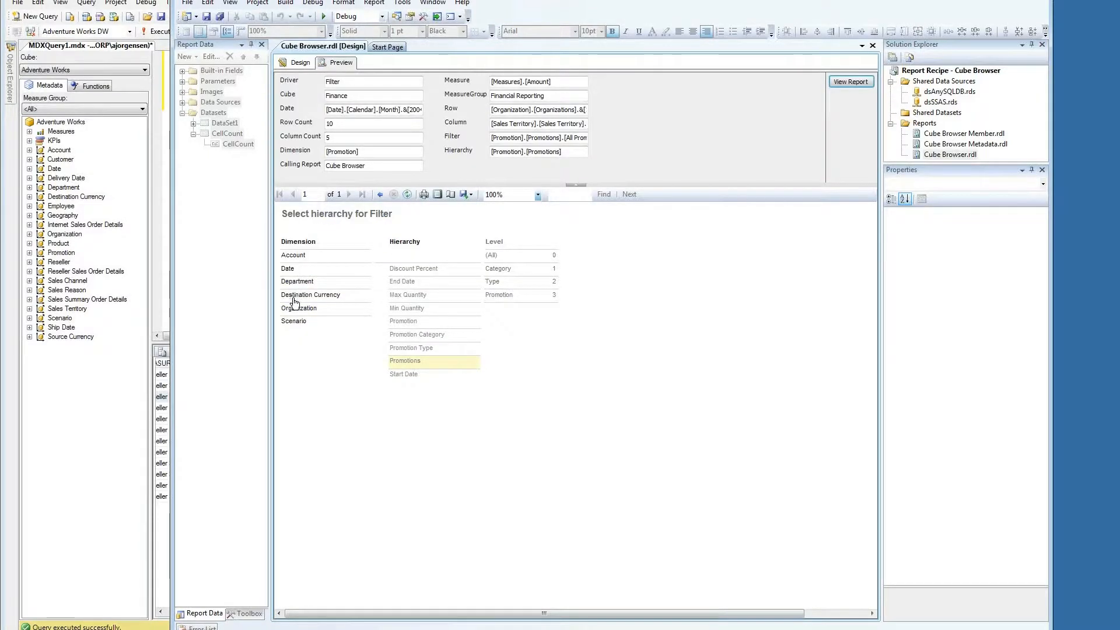
{"action": "left_click", "coordinate": [297, 285]}
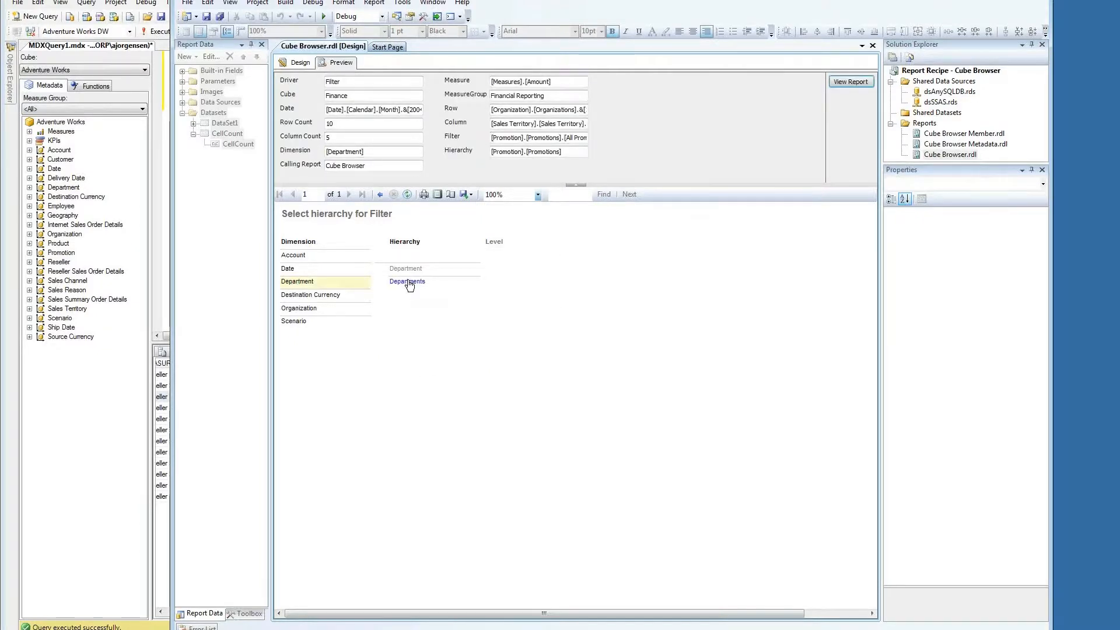
{"action": "left_click", "coordinate": [407, 282]}
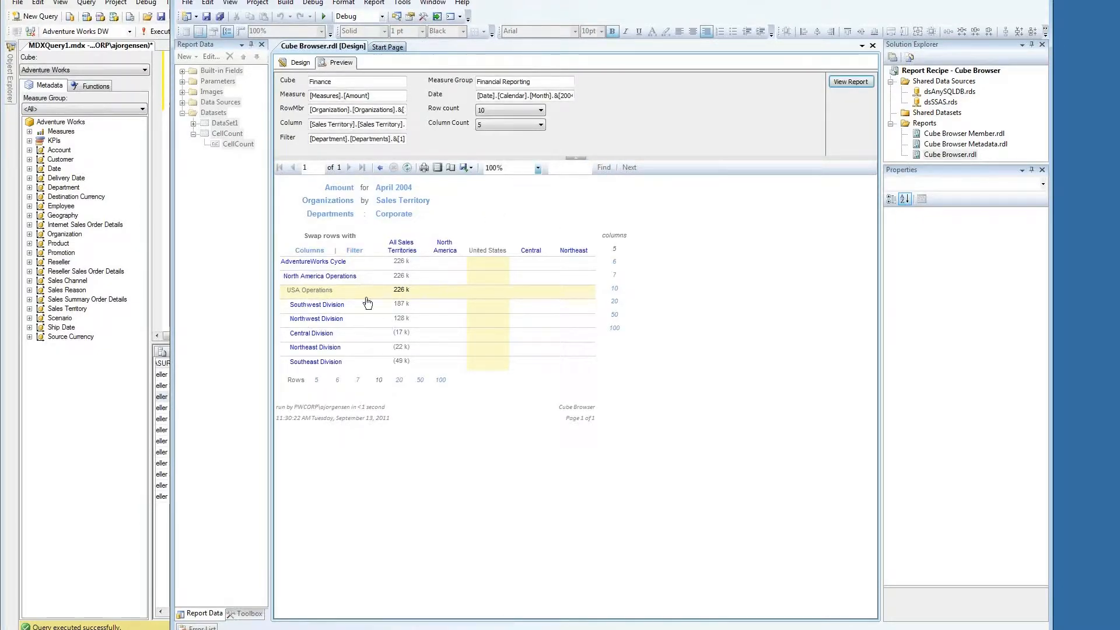
{"action": "left_click", "coordinate": [323, 309]}
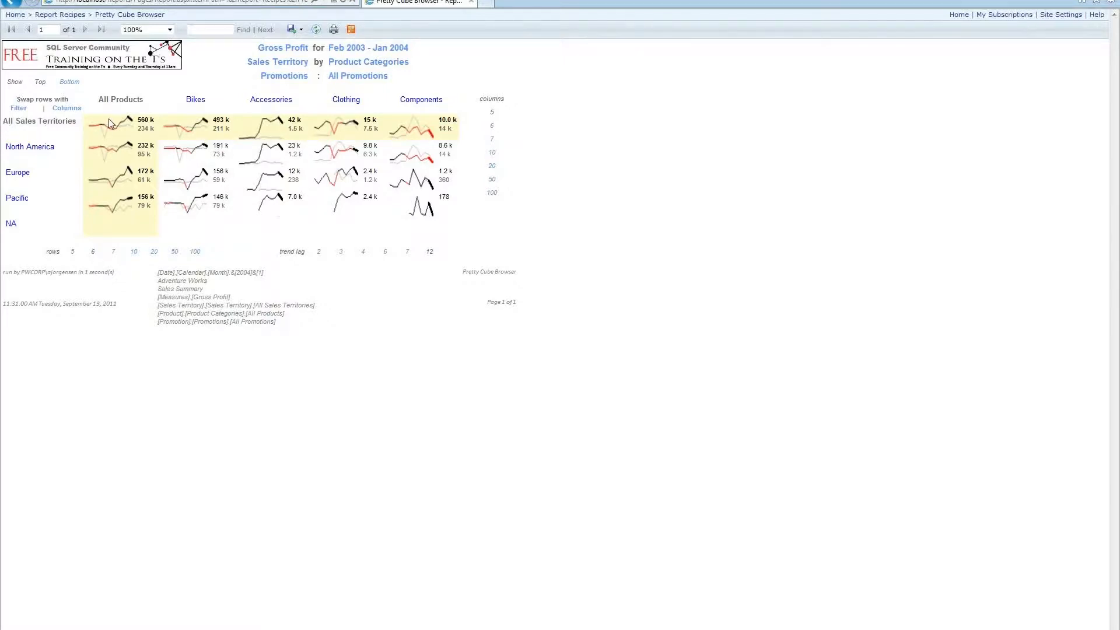
Step: Drill from Bikes into Mountain Bikes, return to All Products, then bring up the calendar member selection
{"action": "left_click", "coordinate": [194, 102]}
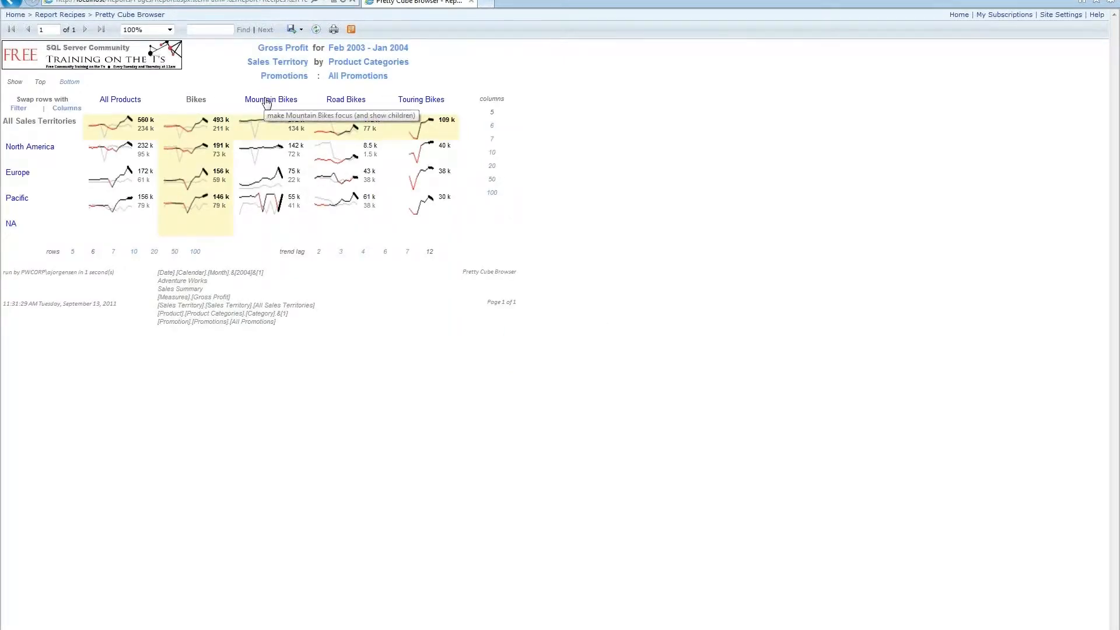
{"action": "left_click", "coordinate": [267, 103]}
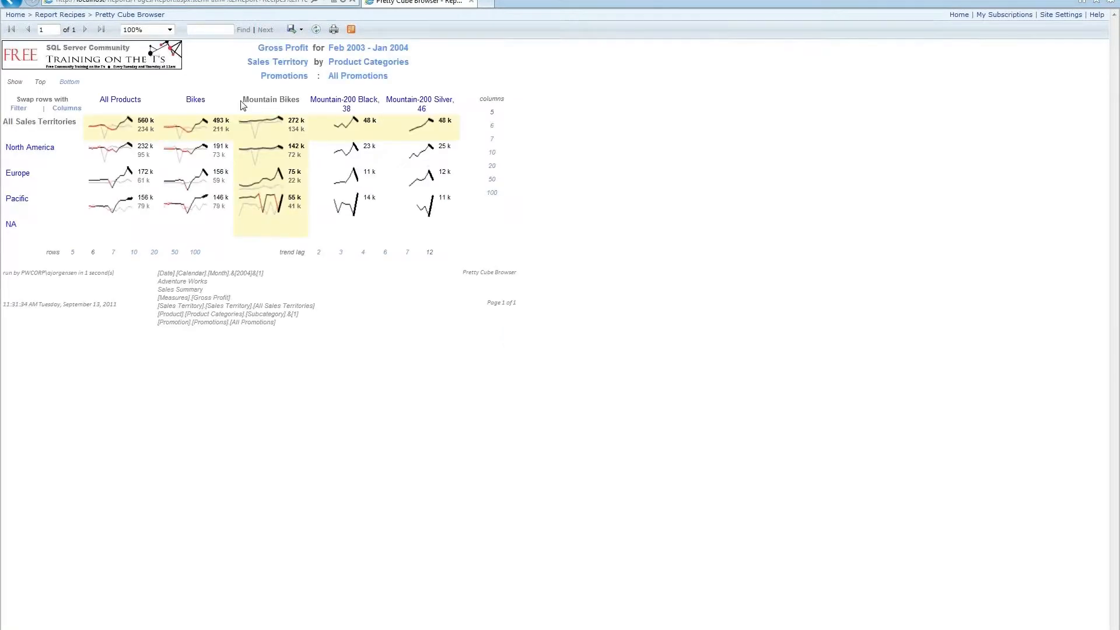
{"action": "left_click", "coordinate": [114, 105]}
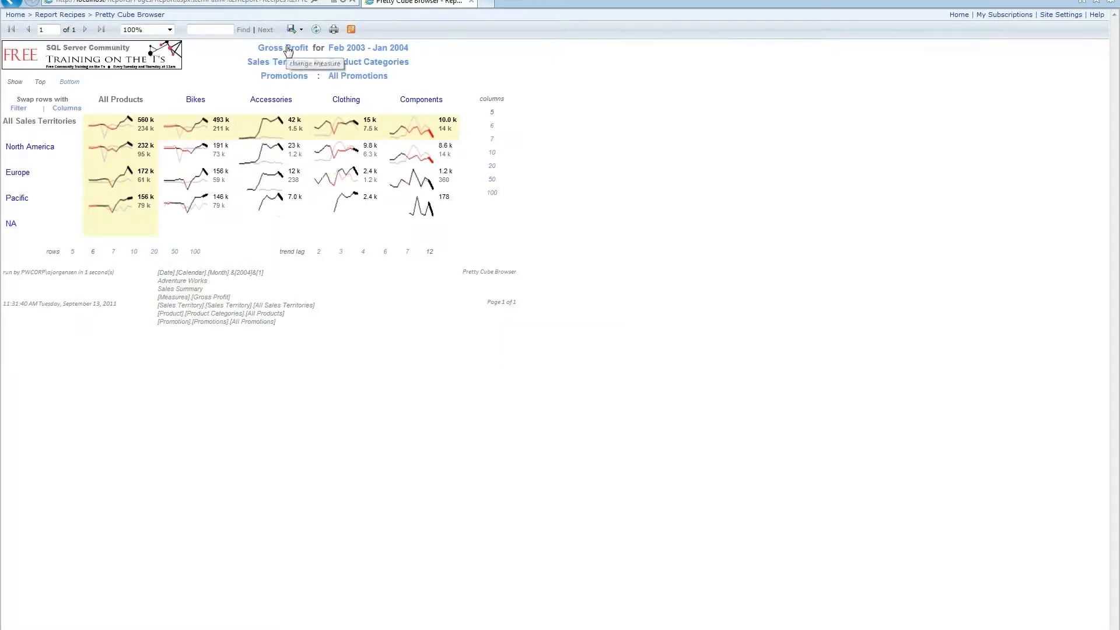
{"action": "left_click", "coordinate": [354, 50]}
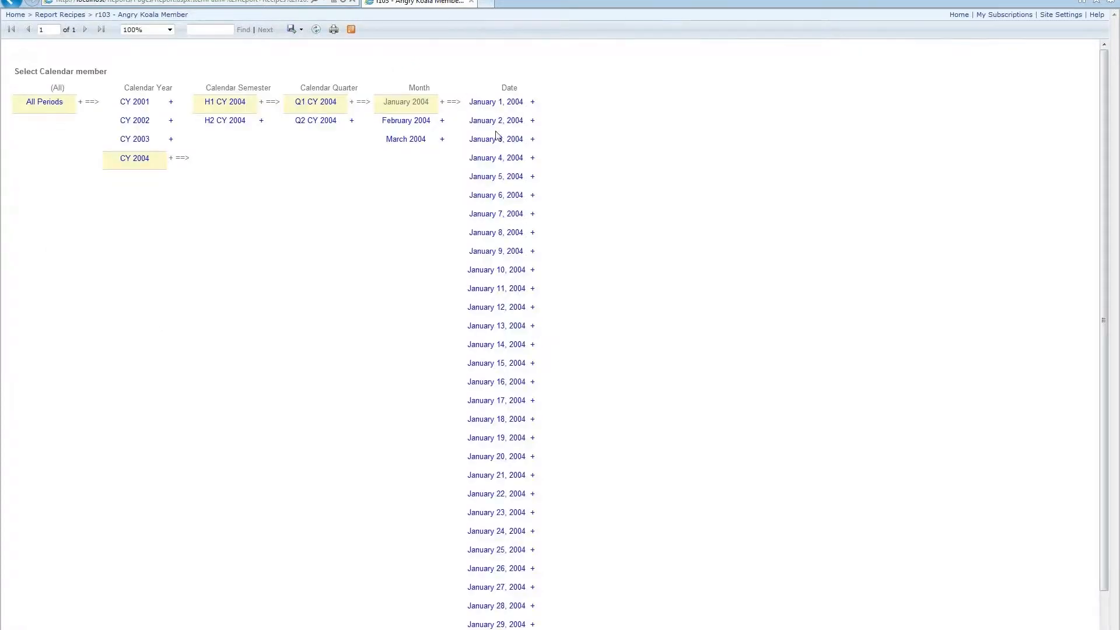
Step: Set the date period to end at March 2004, replacing the January 2, 2004 choice
{"action": "left_click", "coordinate": [495, 121]}
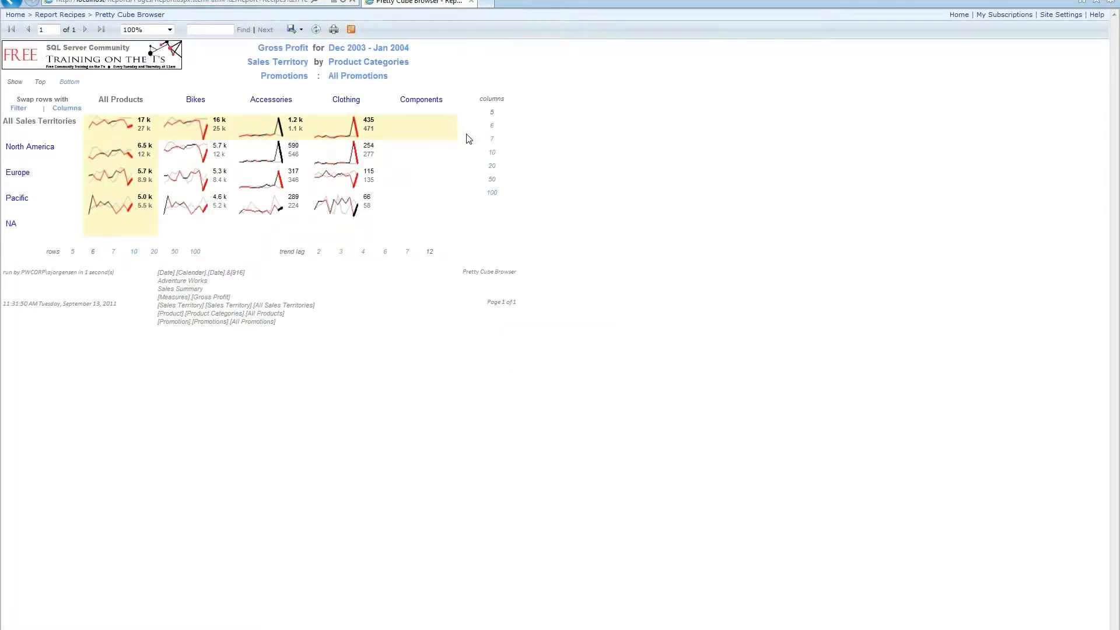
{"action": "left_click", "coordinate": [393, 50]}
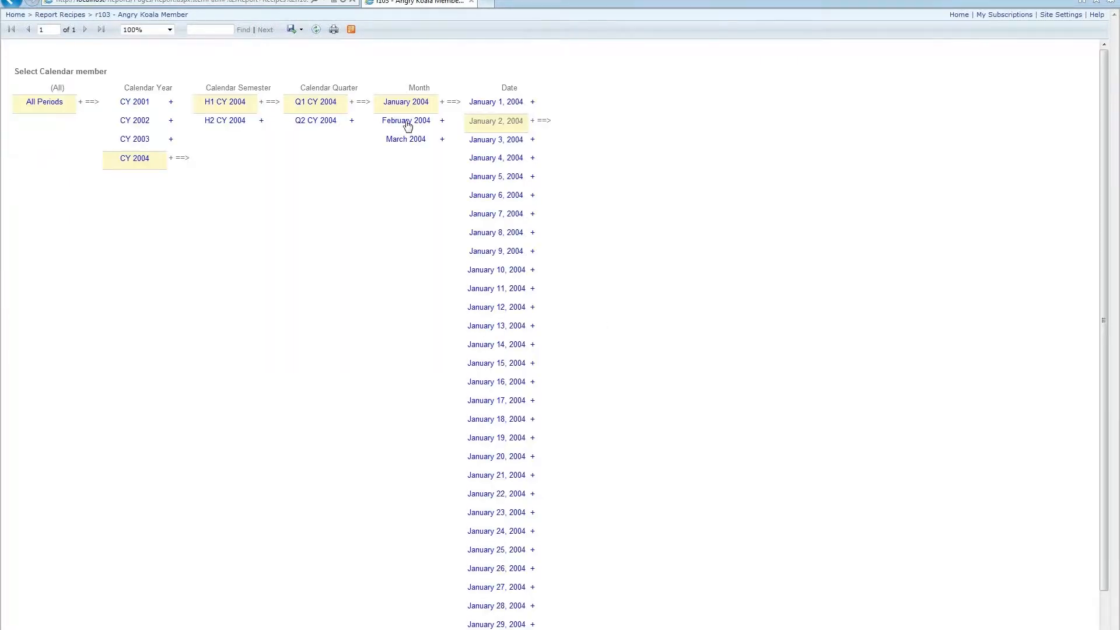
{"action": "left_click", "coordinate": [405, 140]}
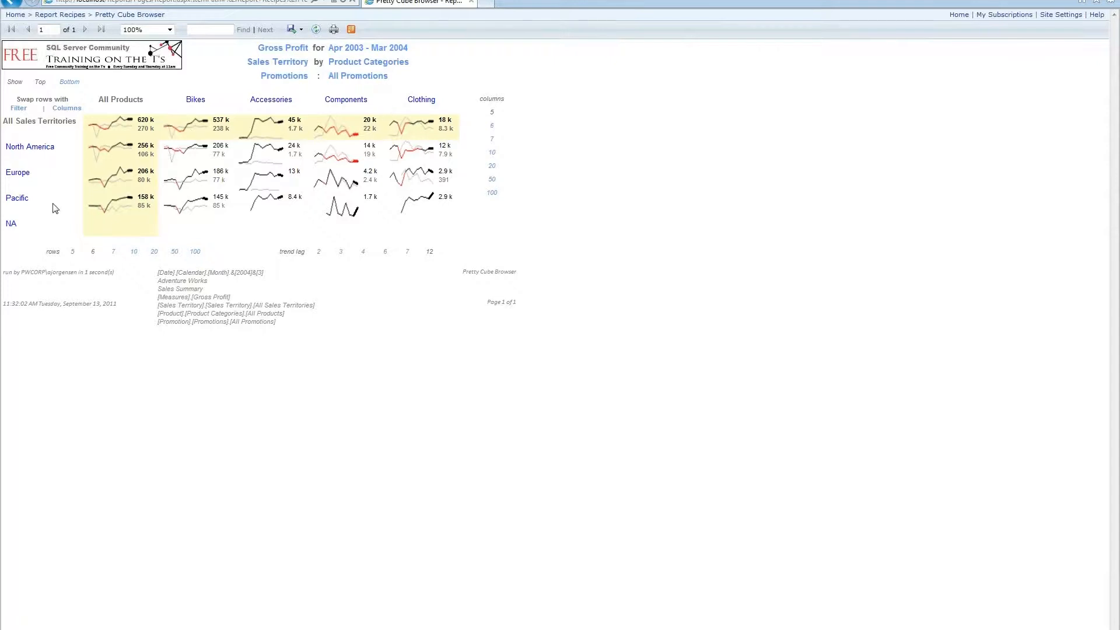
Step: Drill into North America territories, show 7 columns, and swap rows with columns
{"action": "left_click", "coordinate": [45, 153]}
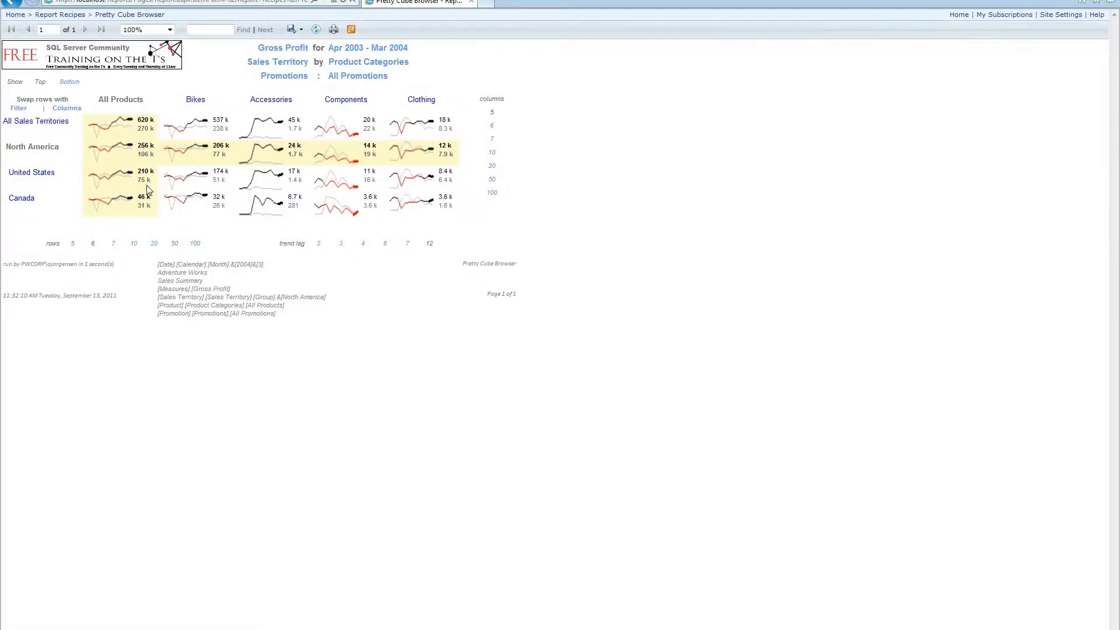
{"action": "left_click", "coordinate": [492, 140]}
{"action": "left_click", "coordinate": [65, 109]}
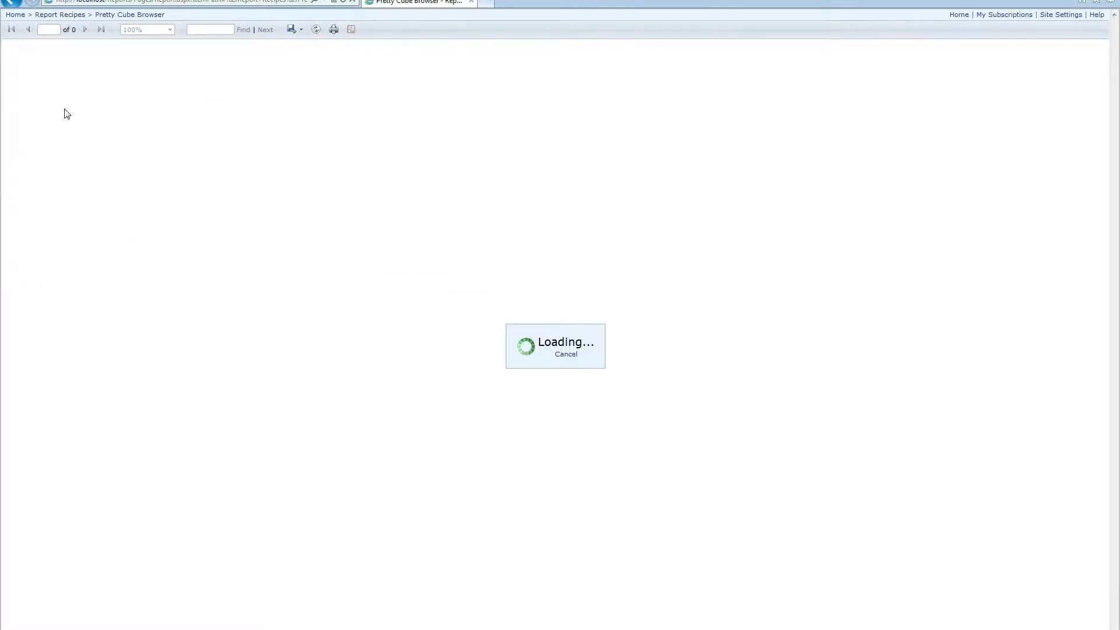
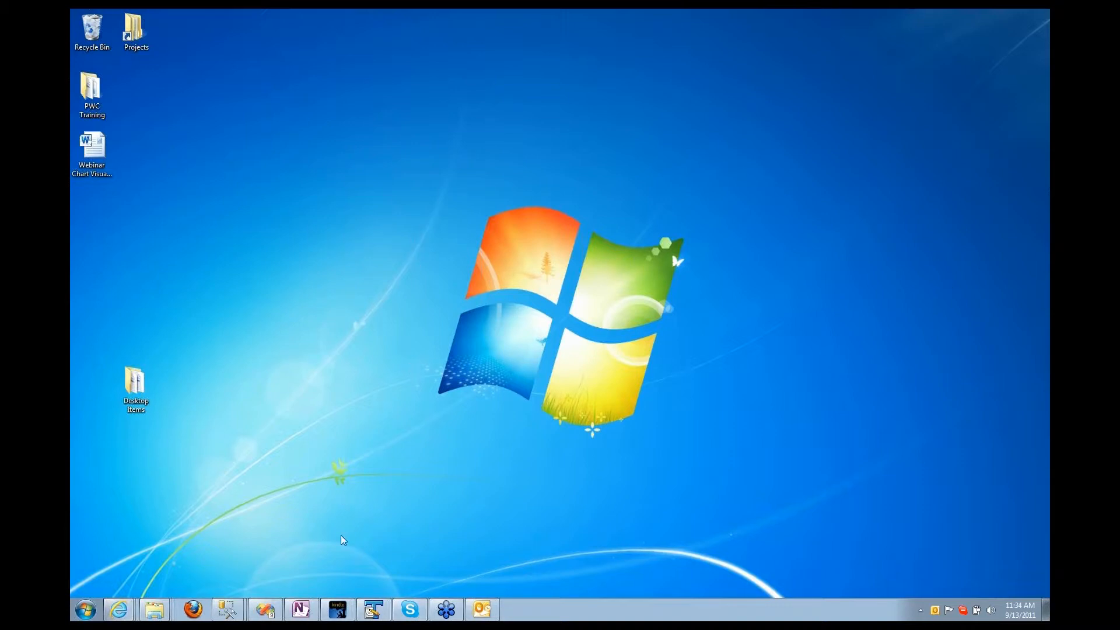
Step: Restore the Visual Studio SSRS solution window from the Windows 7 taskbar
{"action": "left_click", "coordinate": [266, 610]}
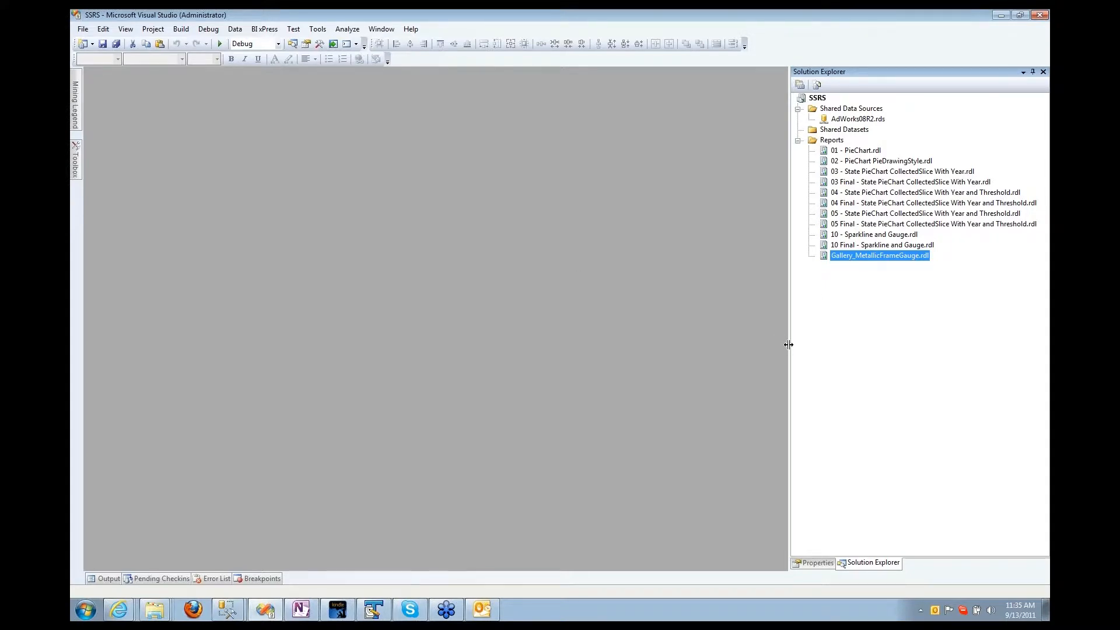
Step: Narrow the Solution Explorer pane and open the 01 - PieChart.rdl report
{"action": "left_click_drag", "start_coordinate": [788, 344], "coordinate": [856, 344]}
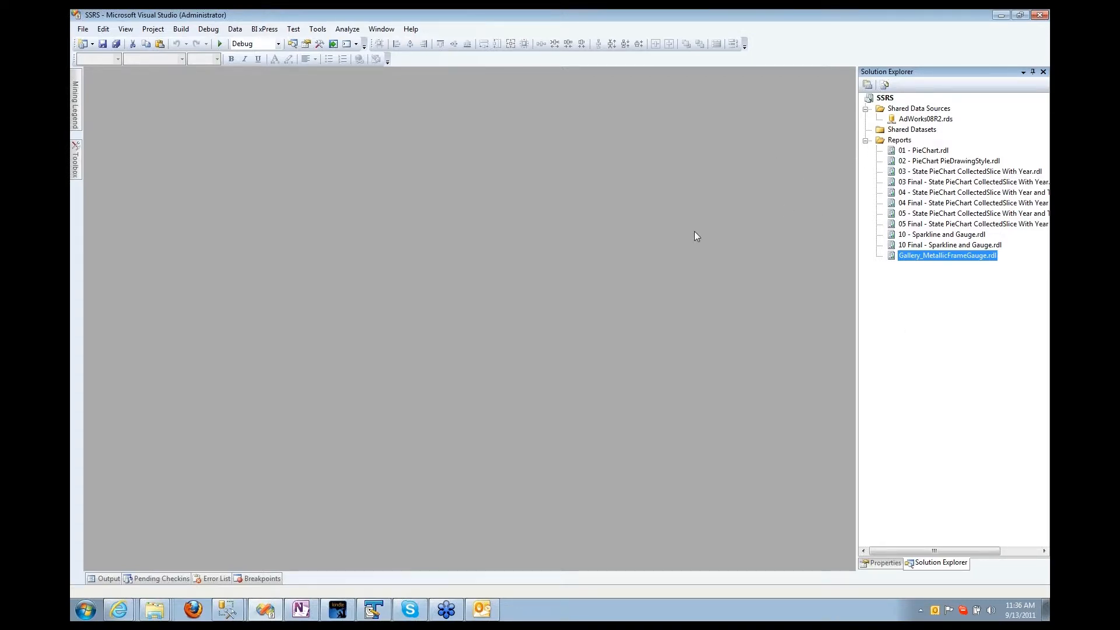
{"action": "left_click", "coordinate": [907, 153]}
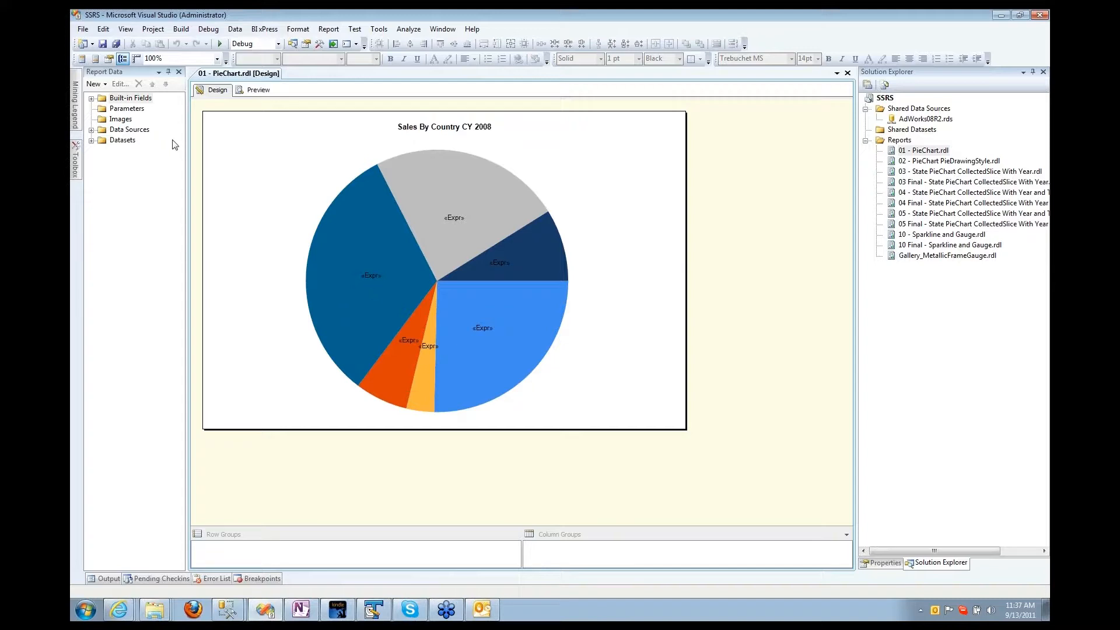
{"action": "left_click", "coordinate": [255, 90]}
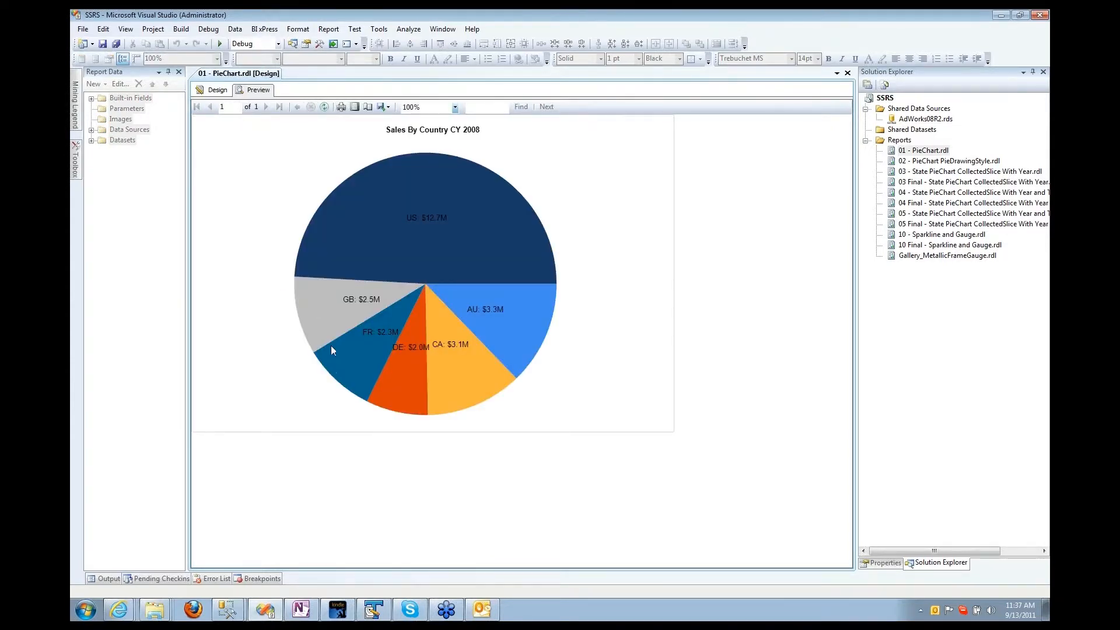
{"action": "left_click", "coordinate": [204, 94]}
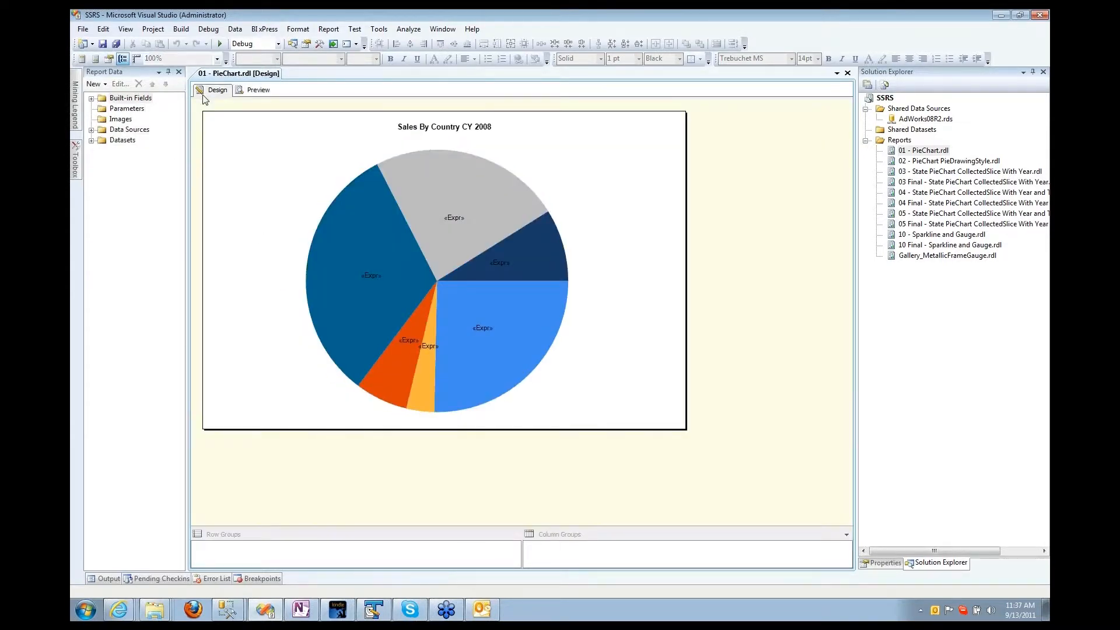
{"action": "double_click", "coordinate": [109, 141]}
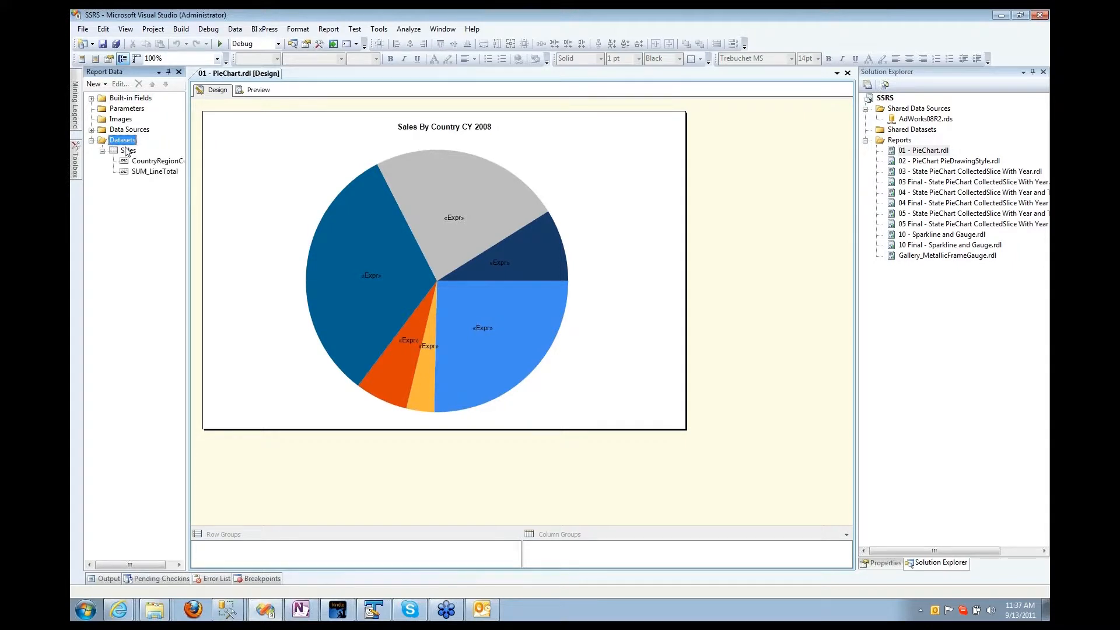
{"action": "double_click", "coordinate": [128, 150]}
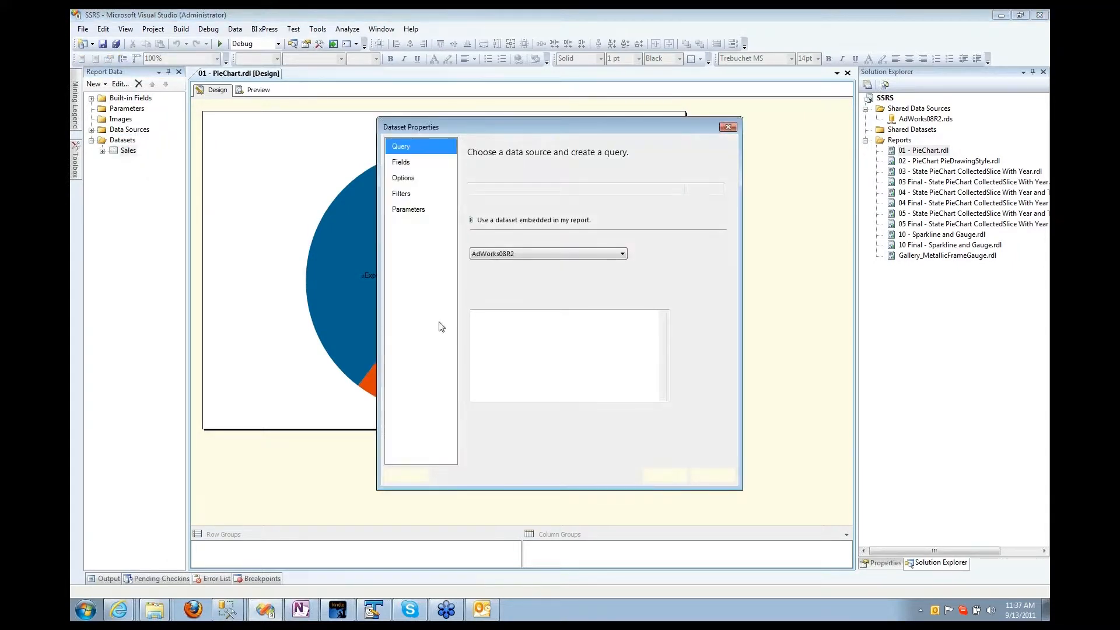
{"action": "left_click", "coordinate": [554, 360]}
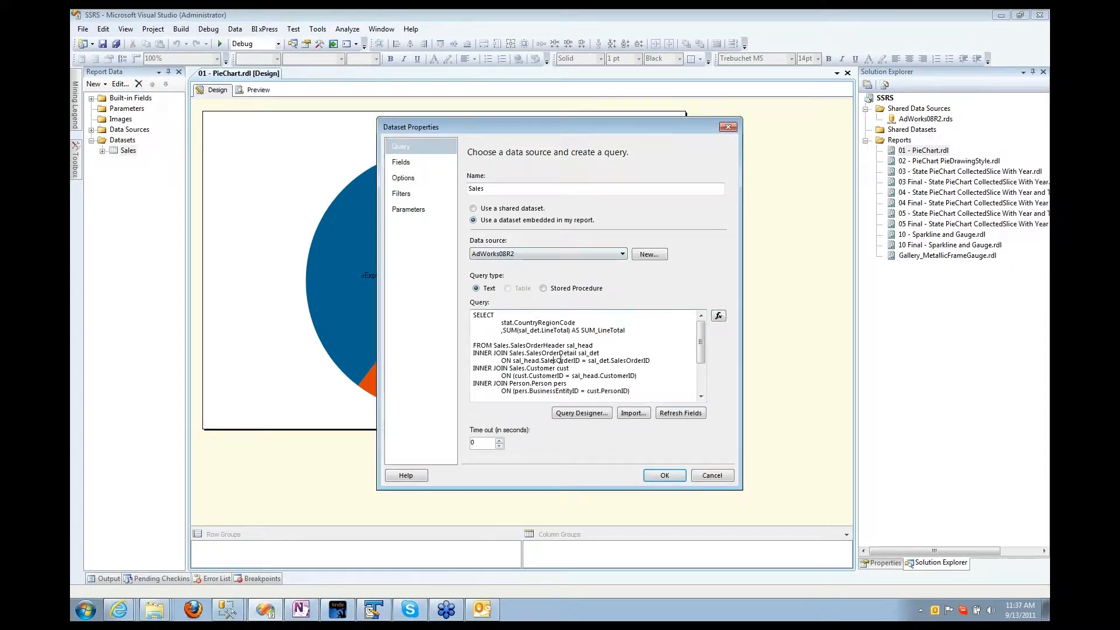
{"action": "scroll", "coordinate": [624, 379], "scroll_direction": "down", "scroll_amount": 3}
{"action": "scroll", "coordinate": [626, 392], "scroll_direction": "up", "scroll_amount": 3}
{"action": "left_click_drag", "start_coordinate": [741, 489], "coordinate": [812, 572]}
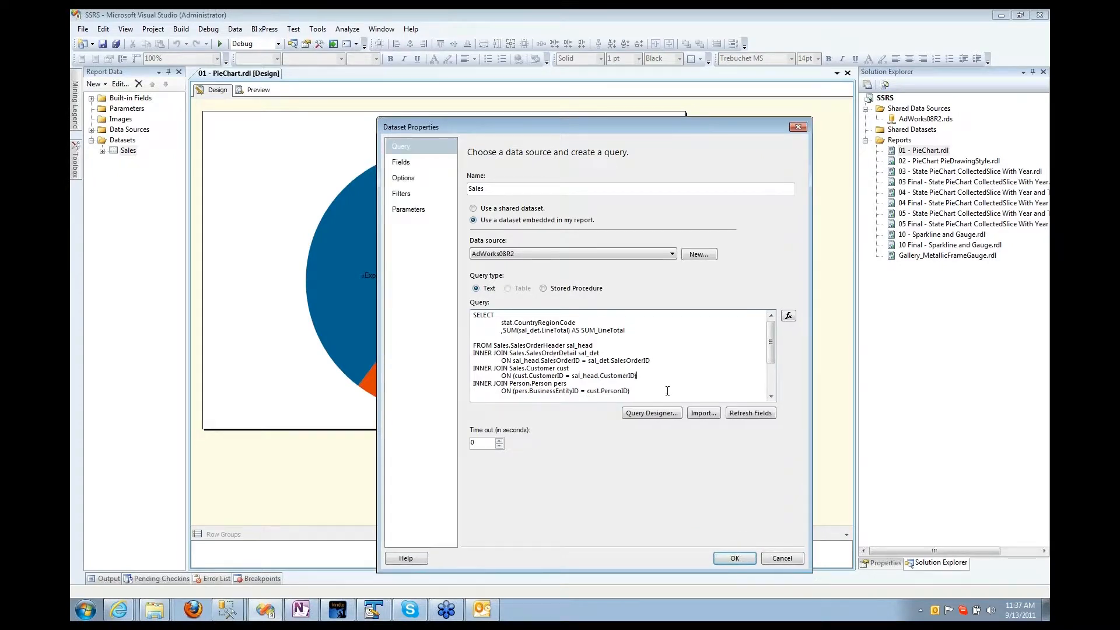
{"action": "left_click", "coordinate": [776, 562]}
{"action": "left_click", "coordinate": [257, 91]}
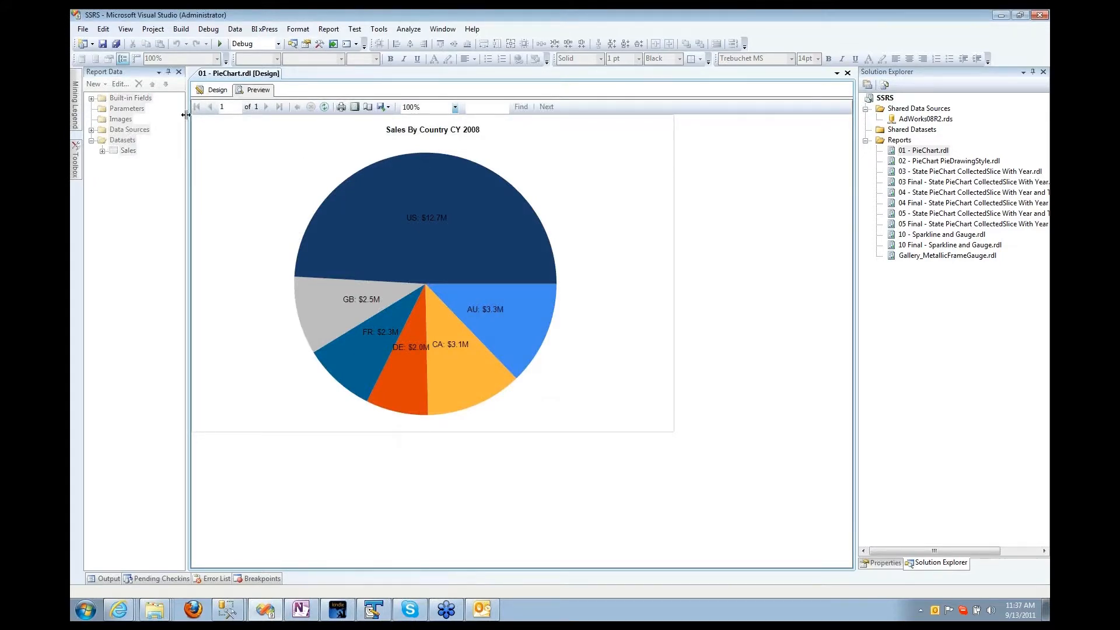
{"action": "left_click", "coordinate": [216, 90]}
{"action": "left_click", "coordinate": [453, 220]}
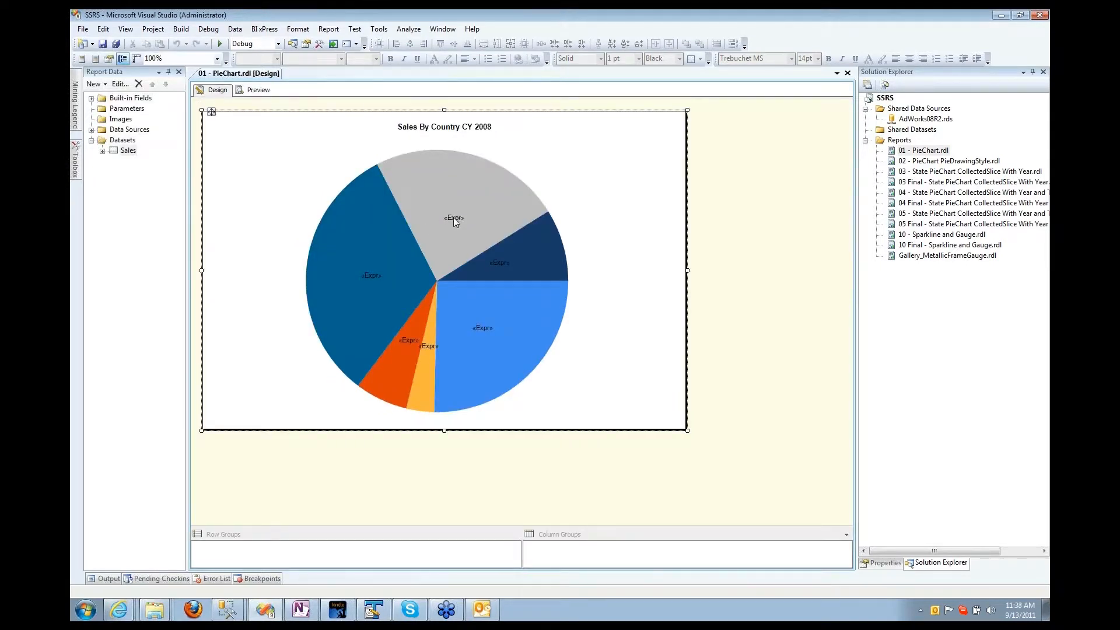
{"action": "left_click", "coordinate": [453, 217]}
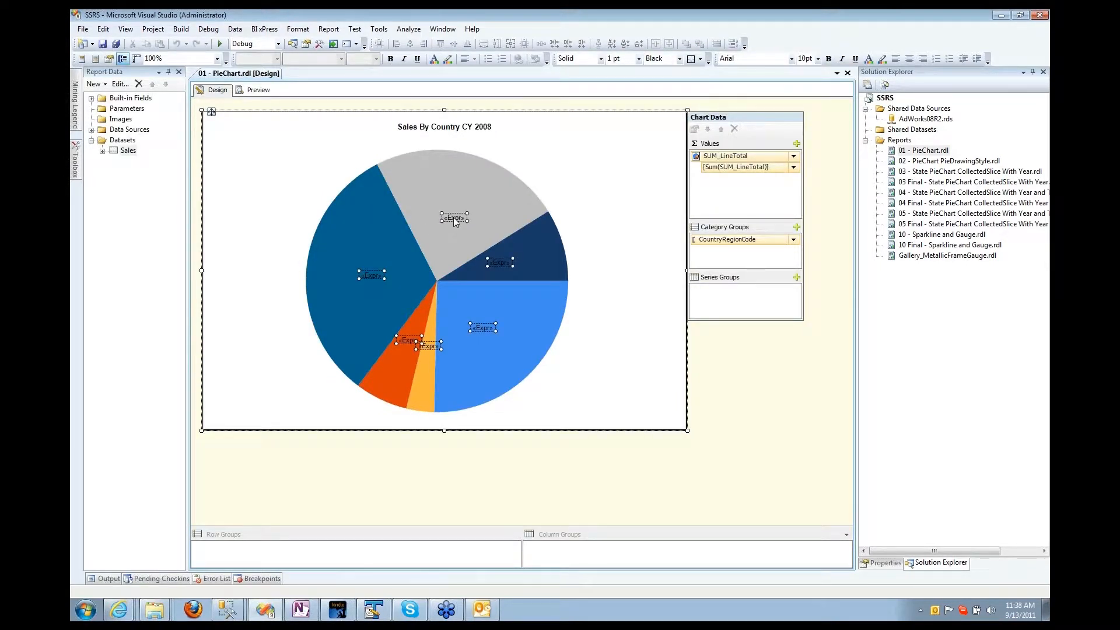
{"action": "right_click", "coordinate": [453, 217]}
{"action": "left_click", "coordinate": [474, 256]}
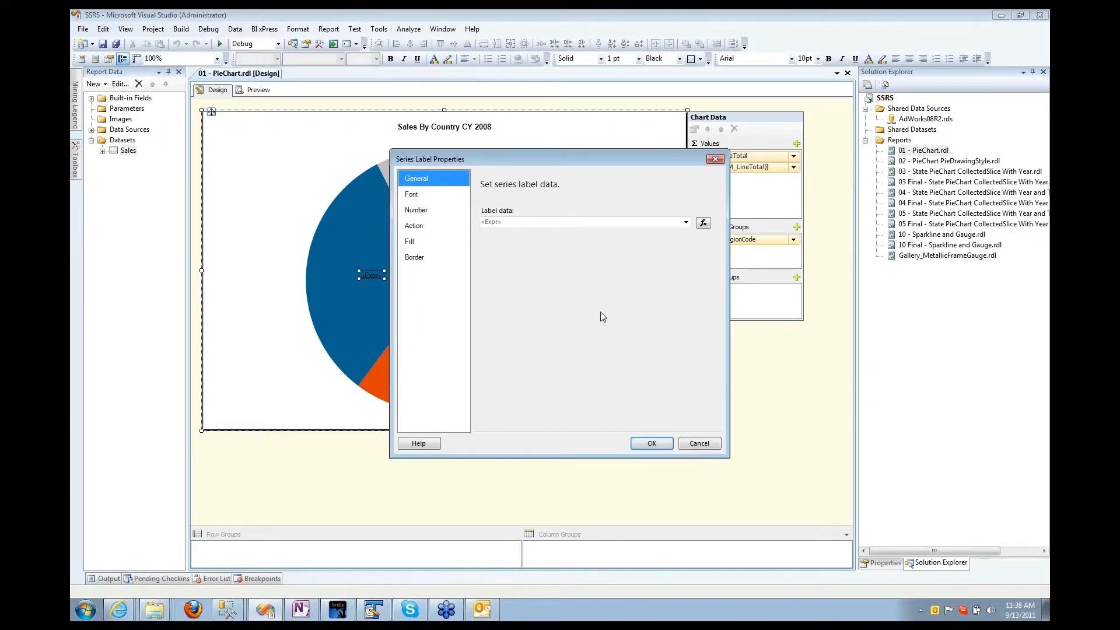
{"action": "left_click", "coordinate": [699, 228]}
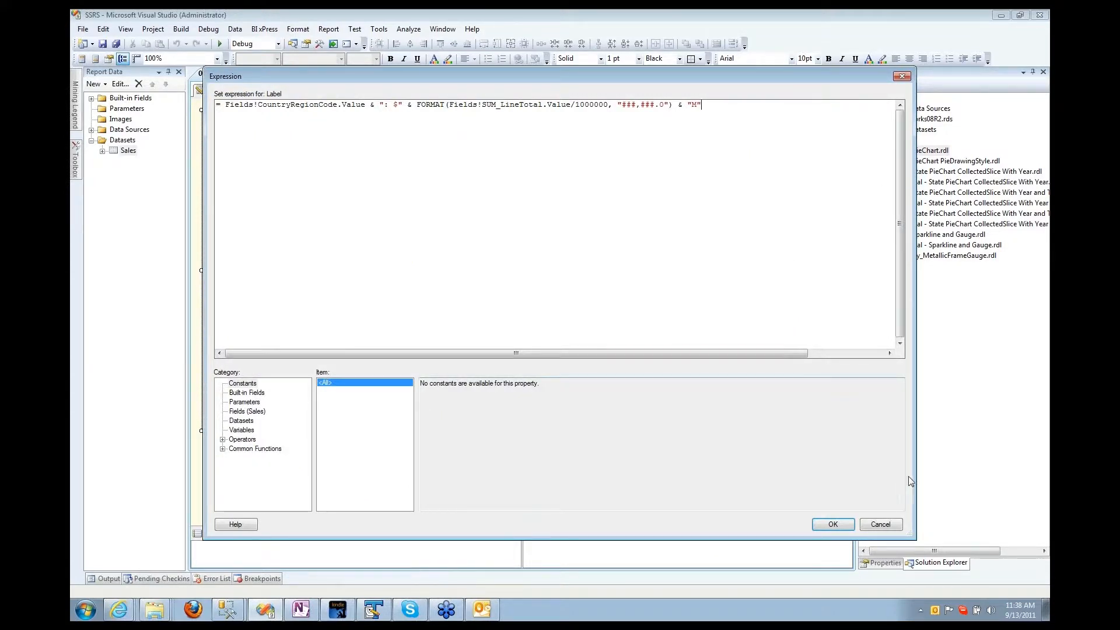
{"action": "left_click", "coordinate": [880, 524]}
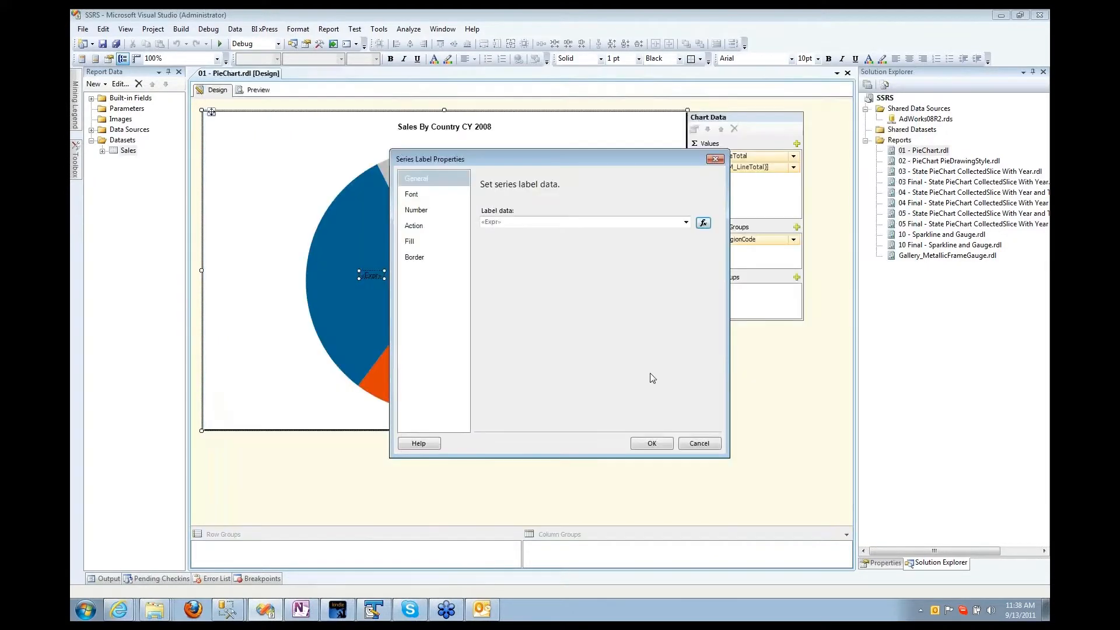
{"action": "left_click", "coordinate": [700, 443]}
{"action": "left_click", "coordinate": [254, 90]}
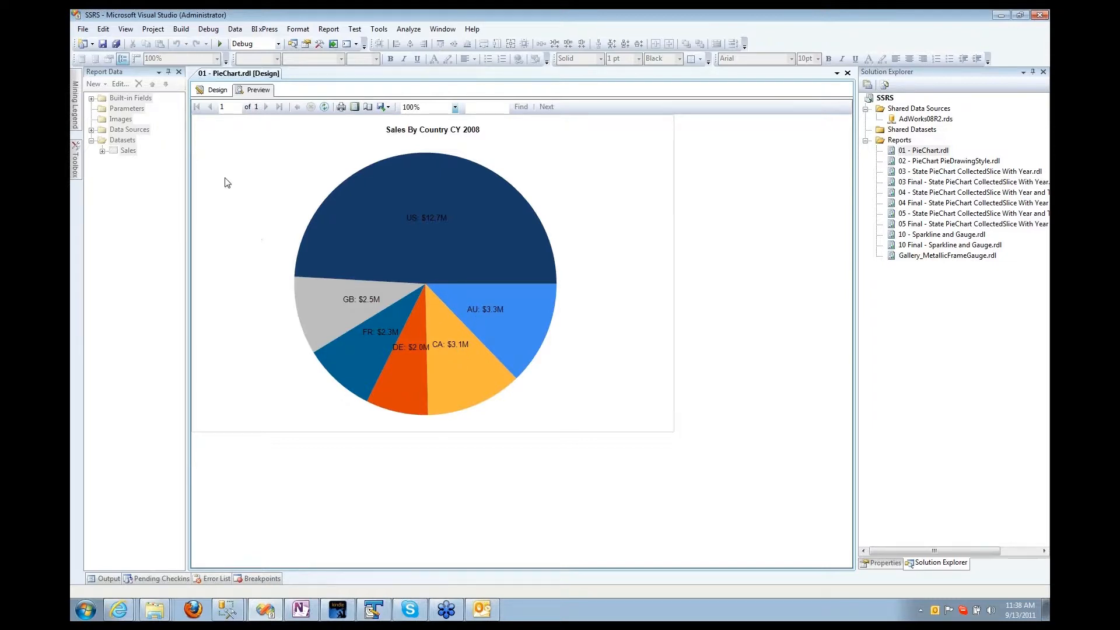
{"action": "left_click", "coordinate": [205, 91]}
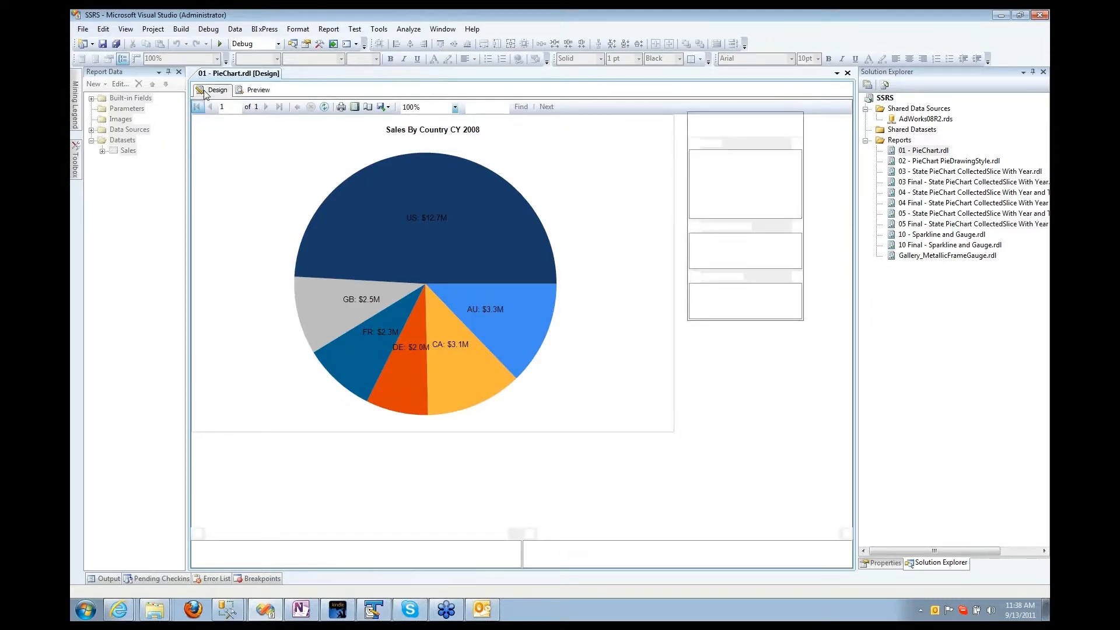
{"action": "left_click", "coordinate": [261, 215]}
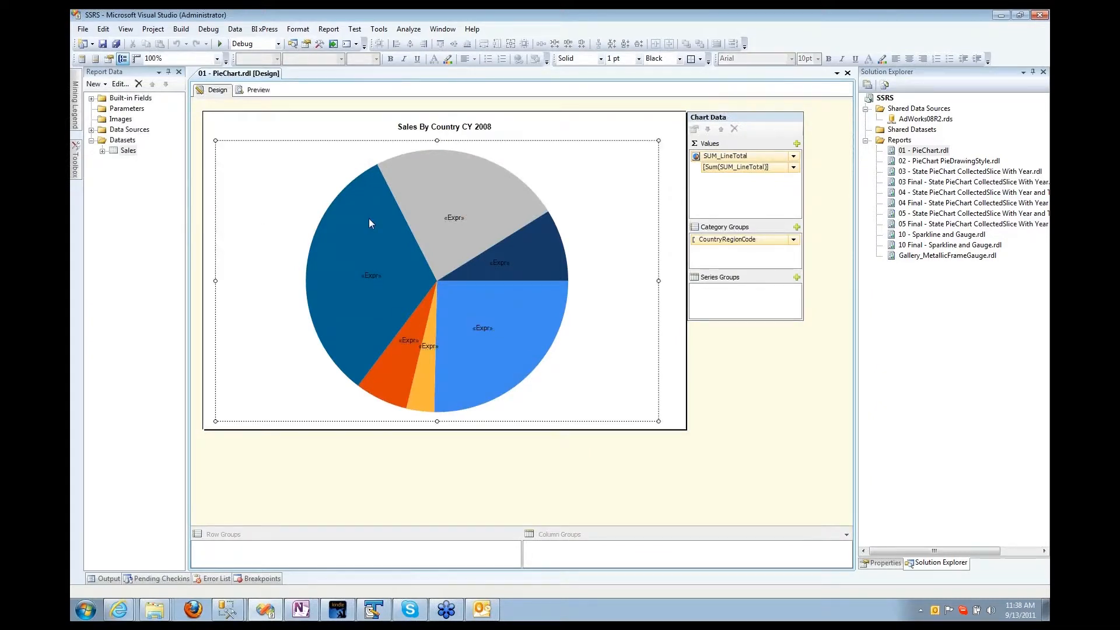
{"action": "right_click", "coordinate": [369, 220]}
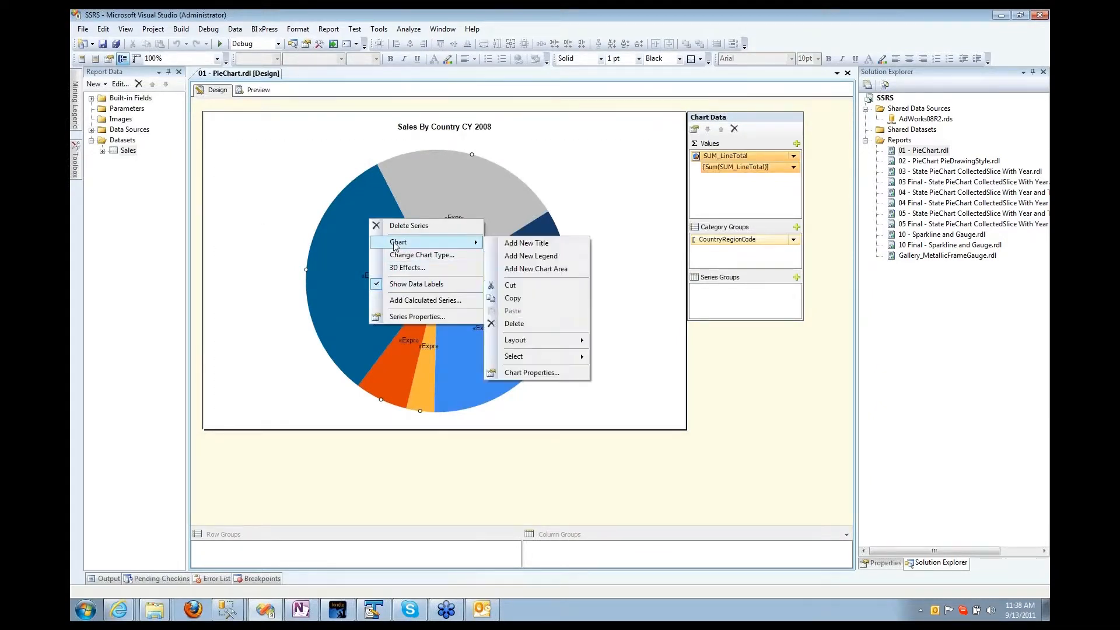
{"action": "left_click", "coordinate": [402, 269]}
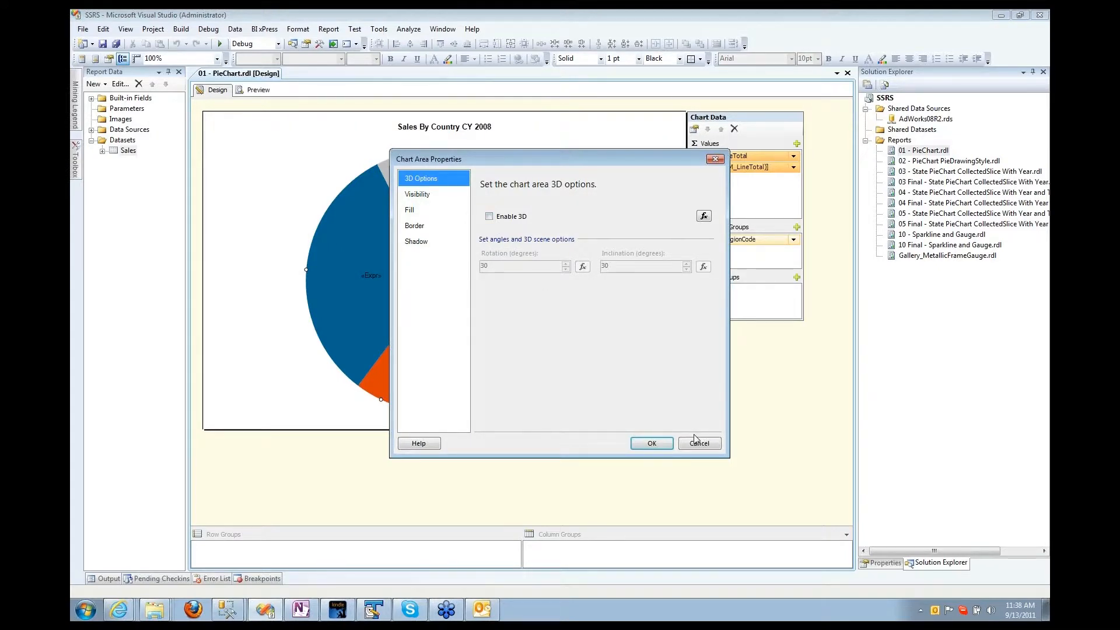
{"action": "left_click", "coordinate": [697, 442]}
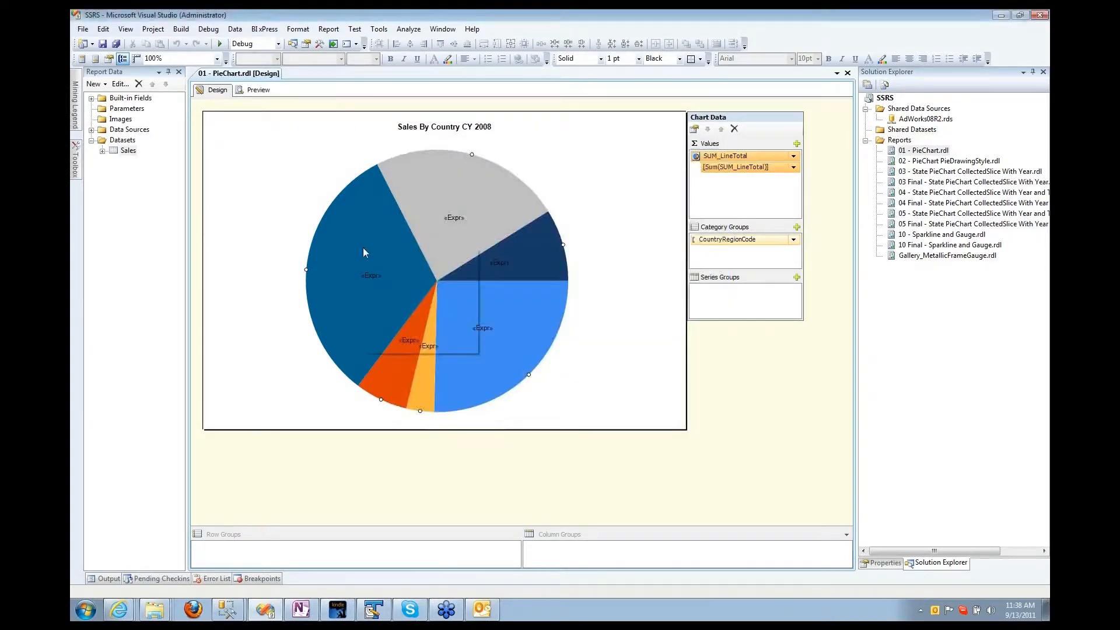
{"action": "right_click", "coordinate": [363, 248]}
{"action": "left_click", "coordinate": [407, 284]}
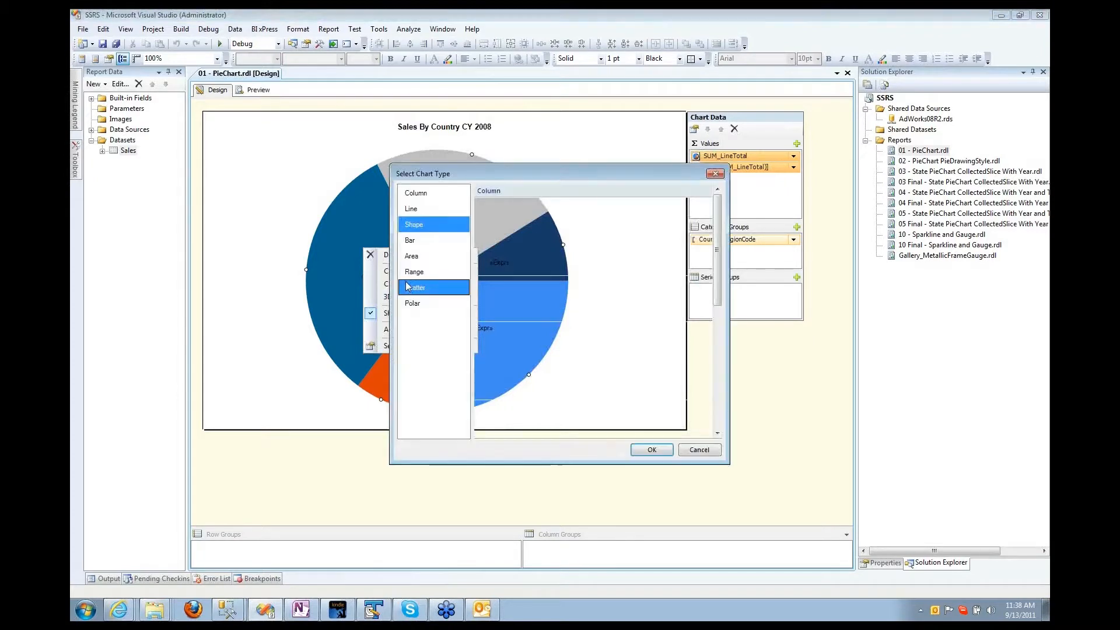
{"action": "left_click", "coordinate": [652, 450]}
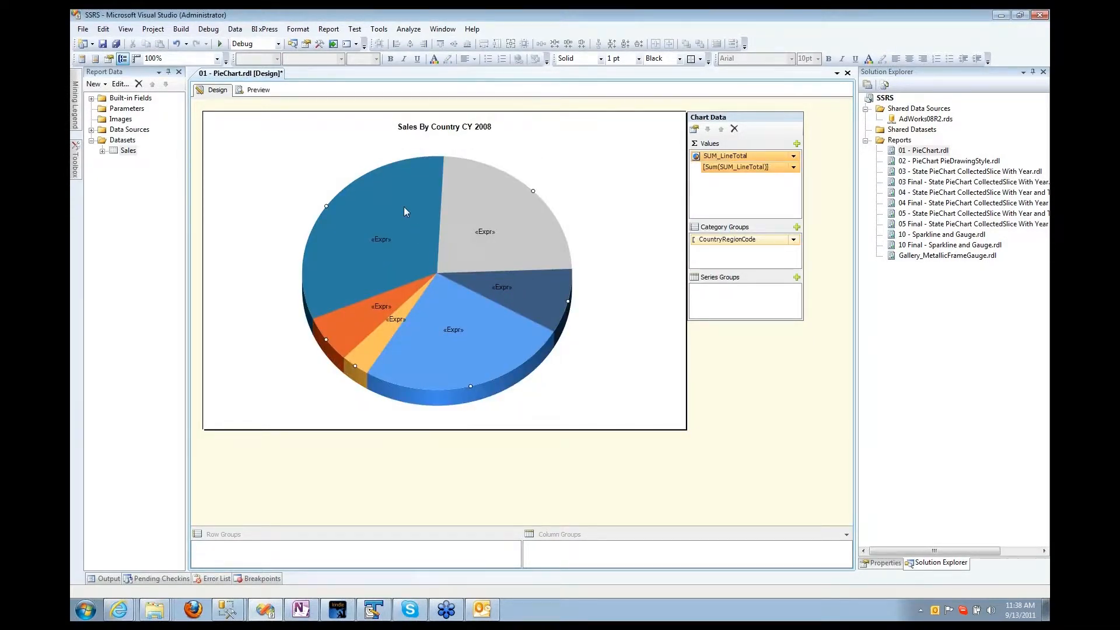
{"action": "right_click", "coordinate": [421, 225]}
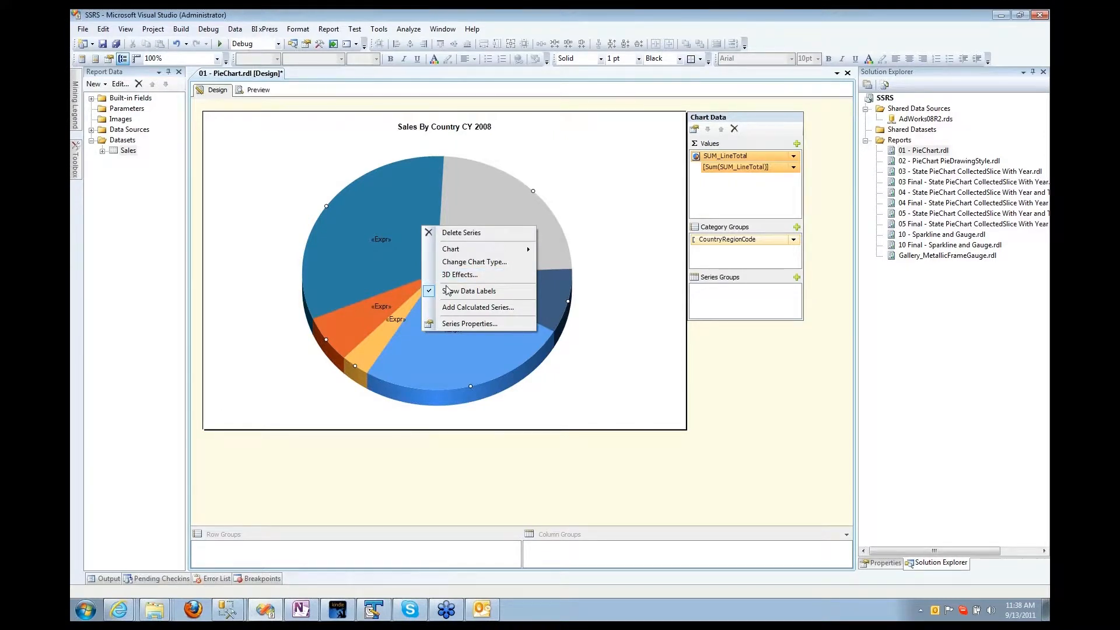
{"action": "left_click", "coordinate": [497, 269]}
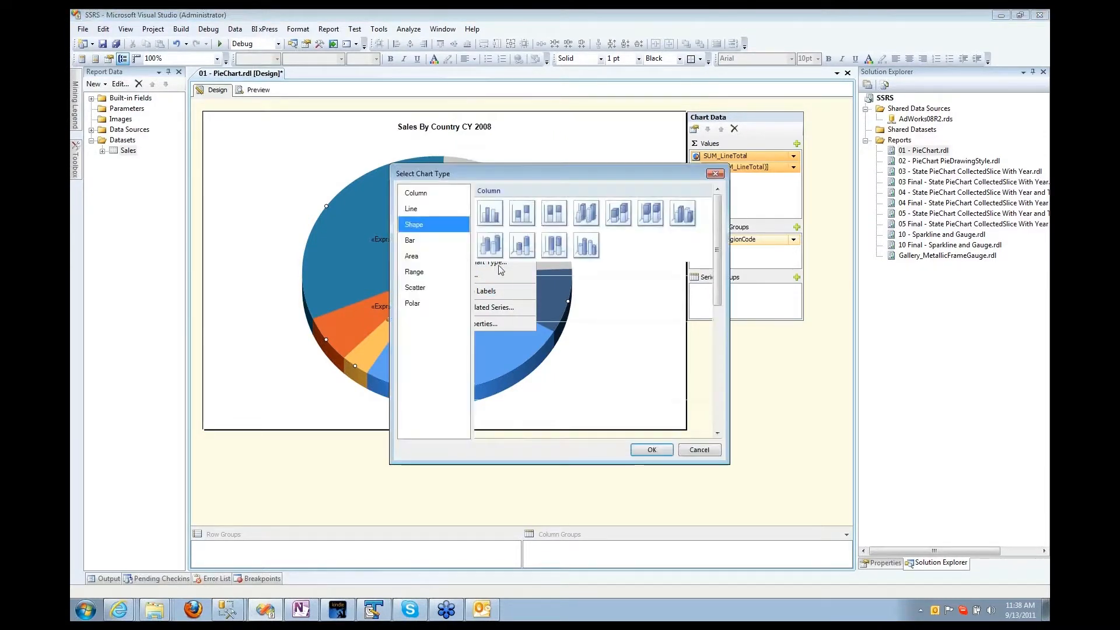
{"action": "left_click", "coordinate": [630, 342]}
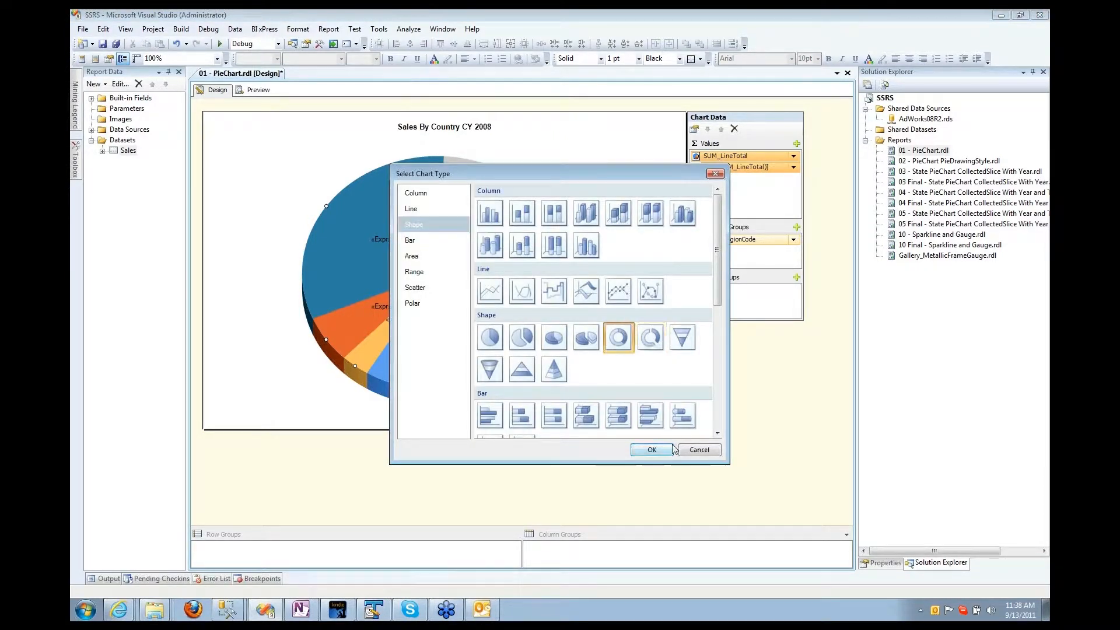
{"action": "left_click", "coordinate": [651, 450]}
{"action": "right_click", "coordinate": [430, 211]}
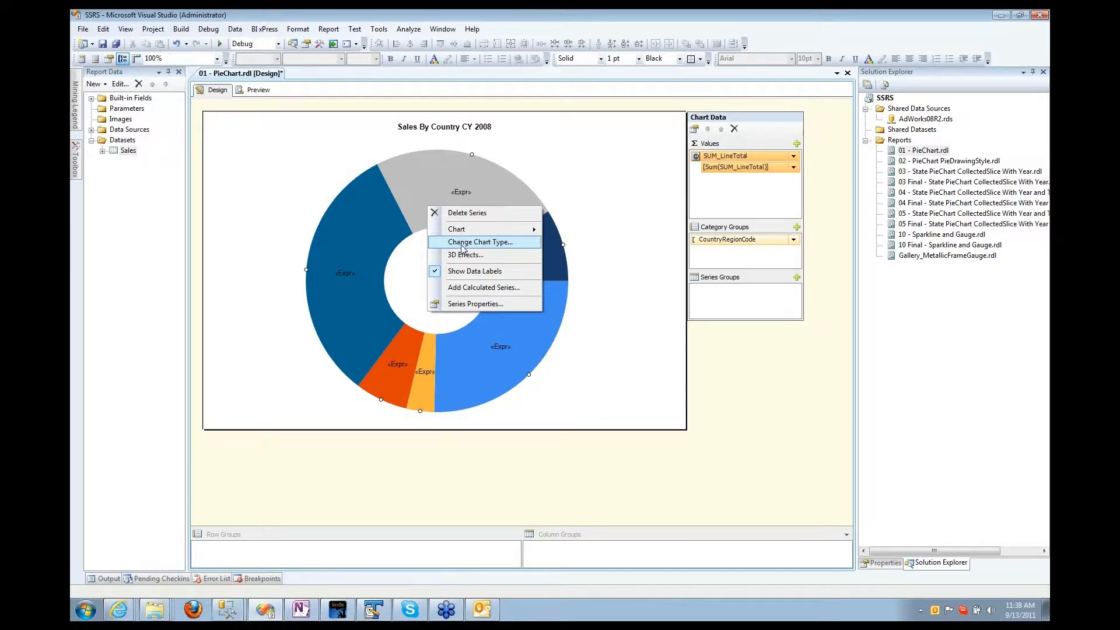
{"action": "mouse_move", "coordinate": [455, 233]}
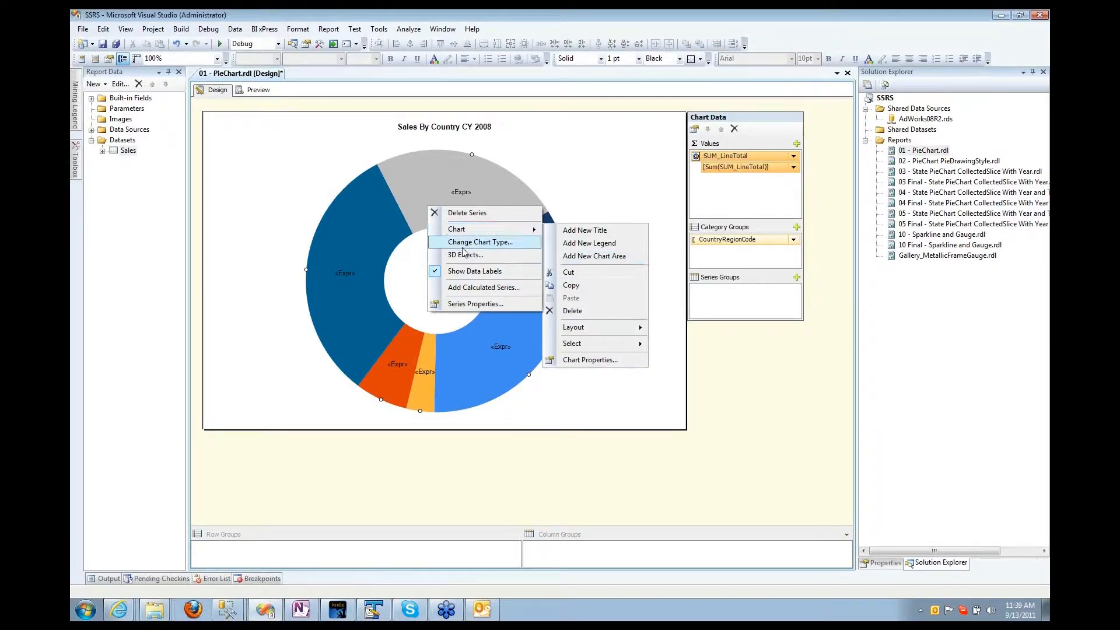
{"action": "left_click", "coordinate": [464, 242]}
{"action": "left_click", "coordinate": [498, 341]}
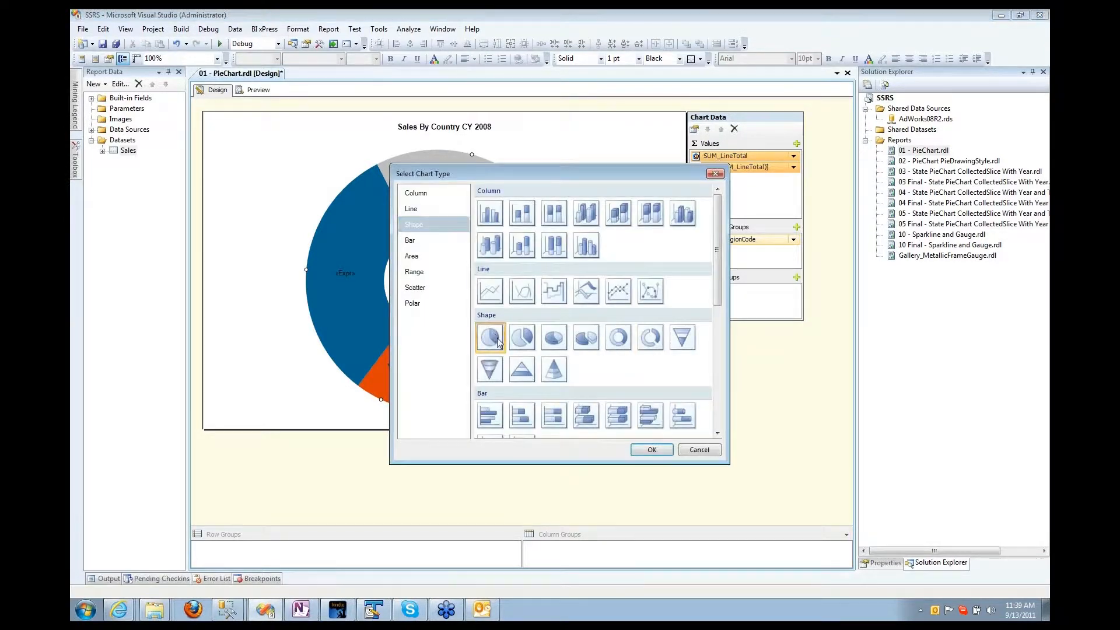
{"action": "left_click", "coordinate": [642, 451]}
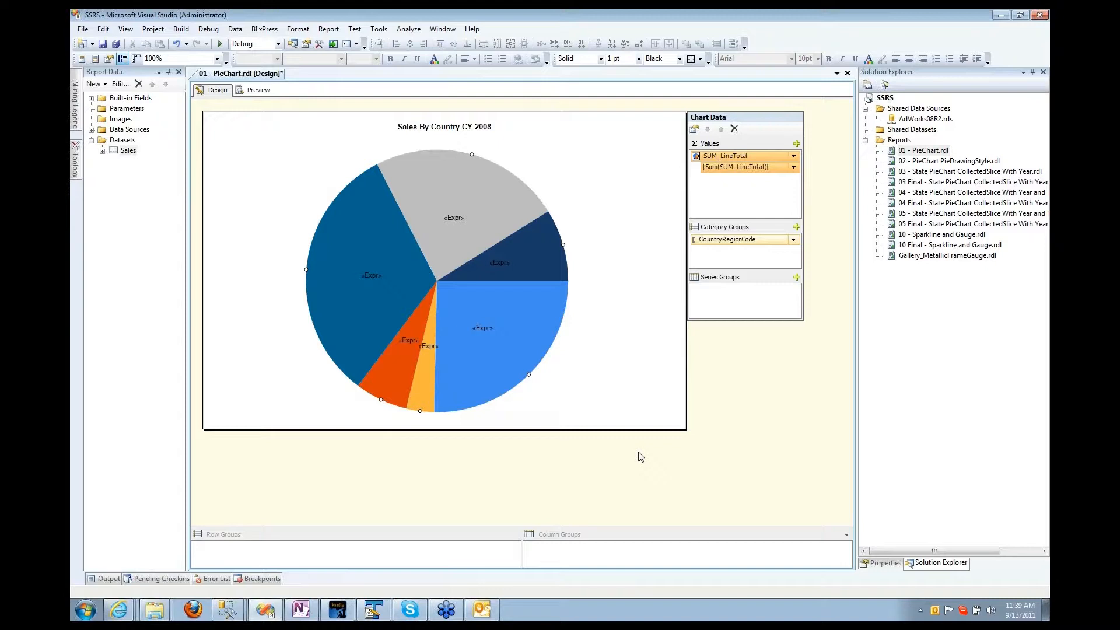
{"action": "left_click", "coordinate": [603, 353]}
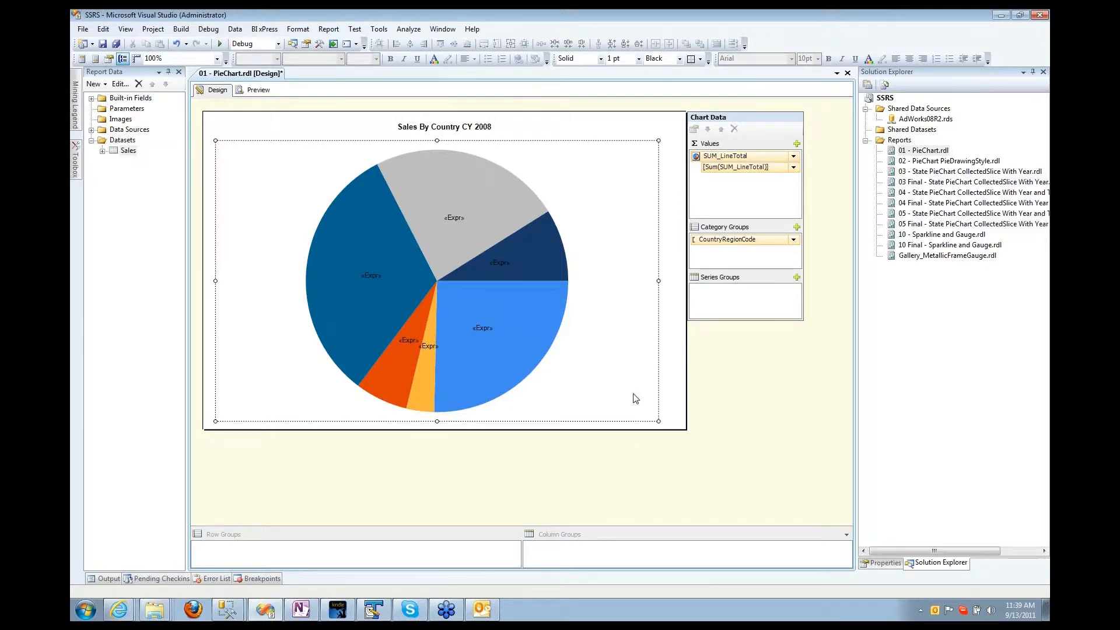
Step: Set the SUM_LineTotal series' PieDrawingStyle custom attribute to SoftEdge
{"action": "left_click", "coordinate": [881, 563]}
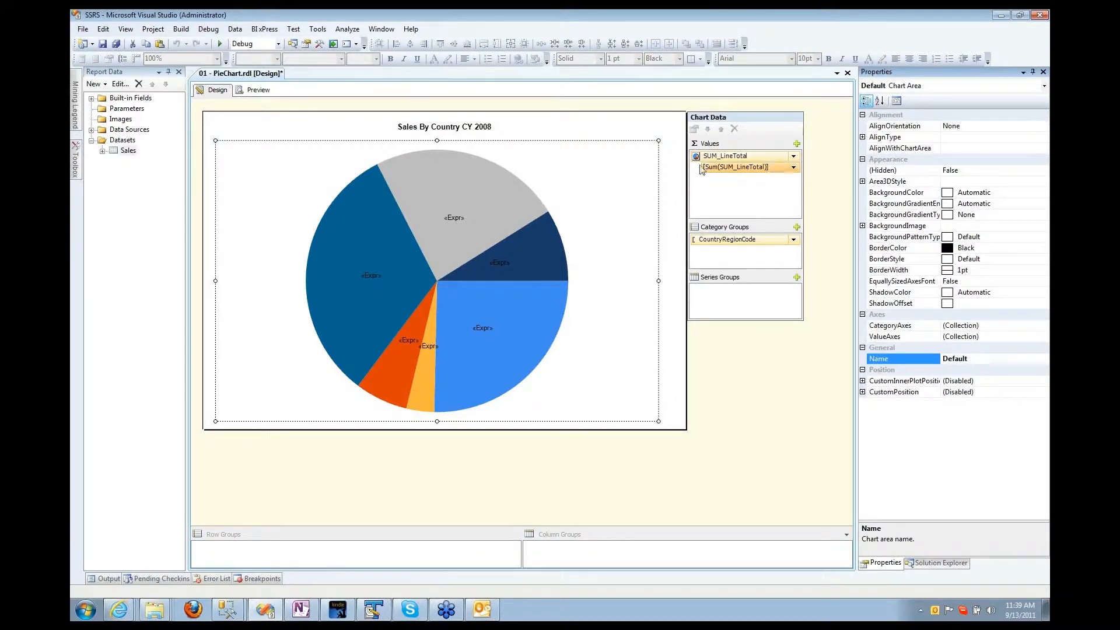
{"action": "left_click", "coordinate": [726, 156]}
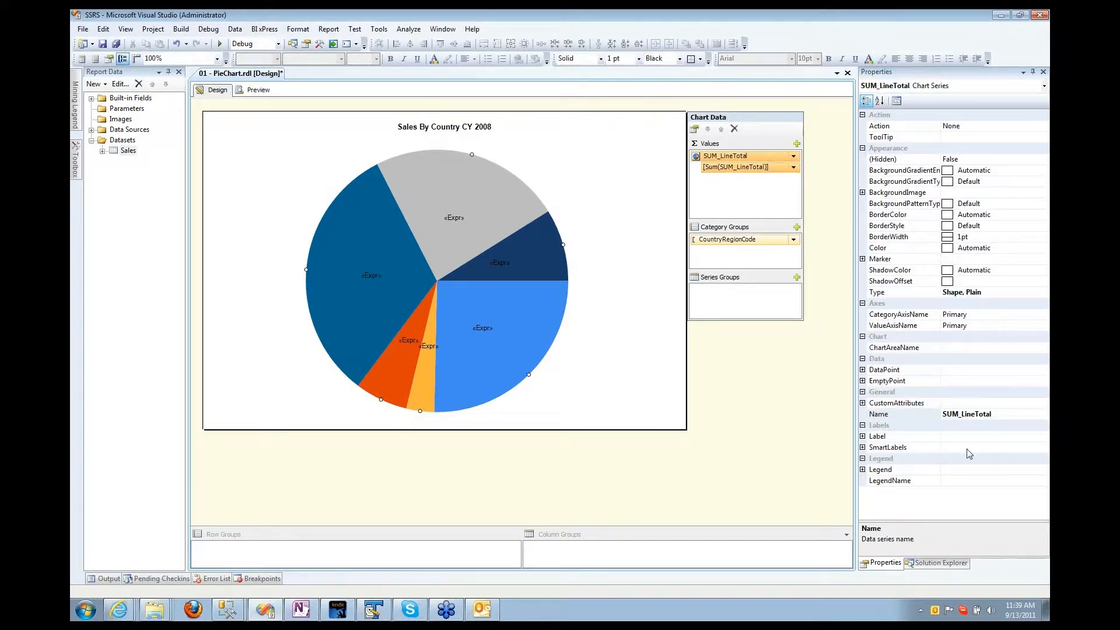
{"action": "left_click", "coordinate": [862, 403]}
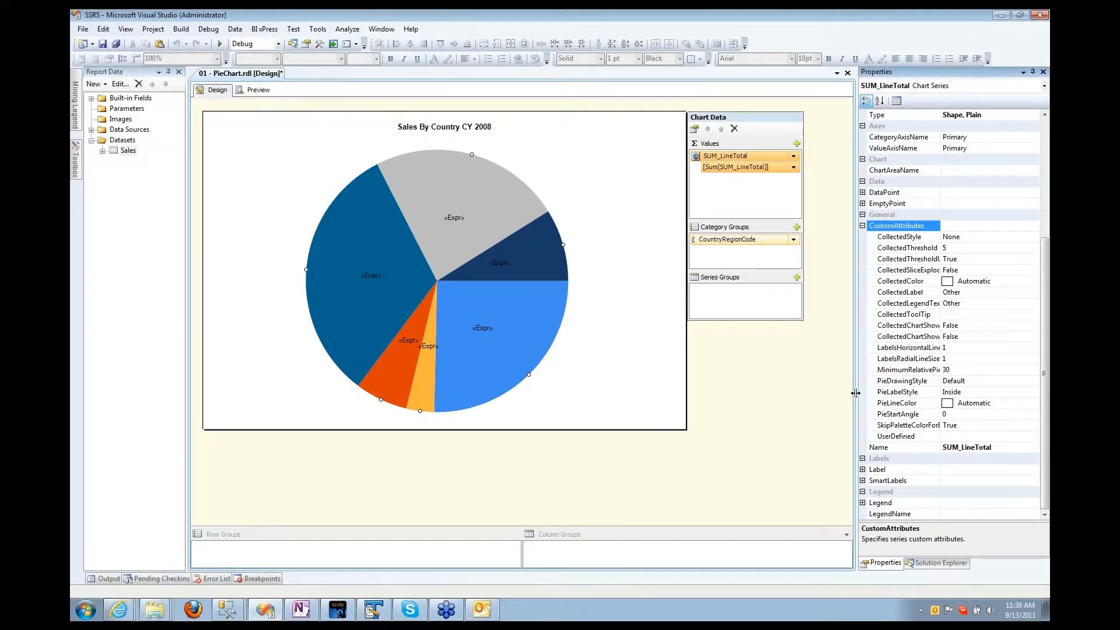
{"action": "left_click_drag", "start_coordinate": [856, 393], "coordinate": [826, 391]}
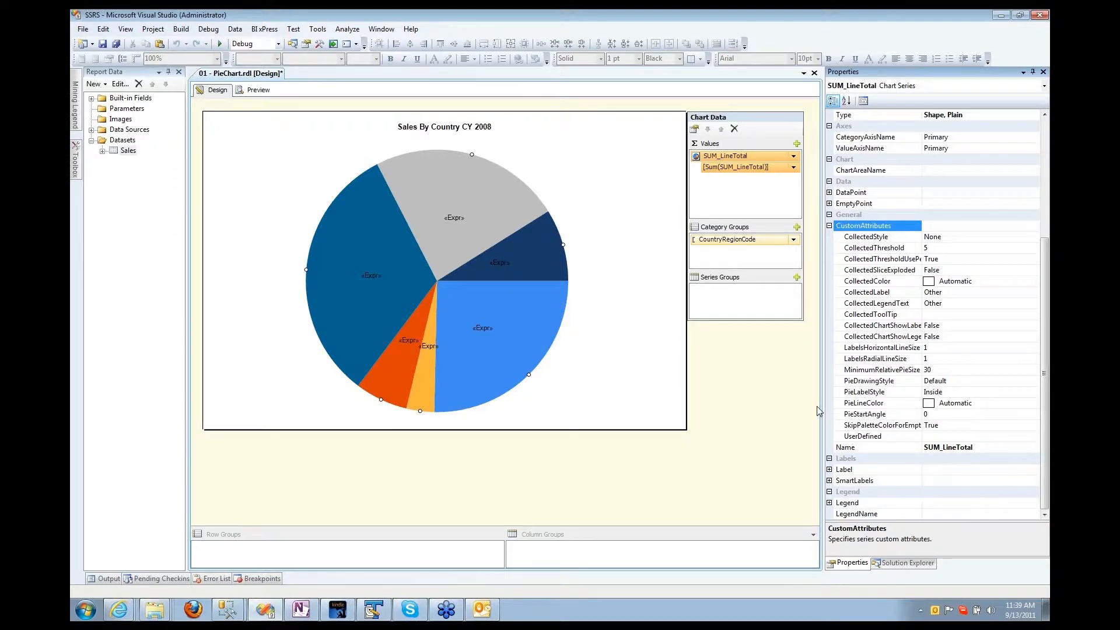
{"action": "left_click", "coordinate": [857, 383]}
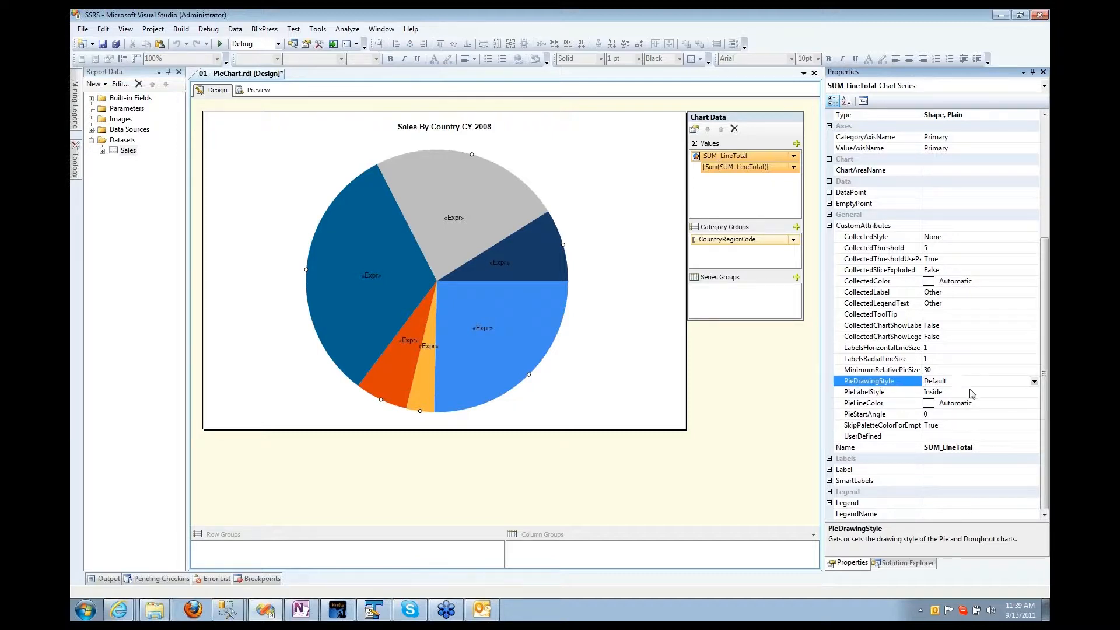
{"action": "left_click", "coordinate": [1033, 382]}
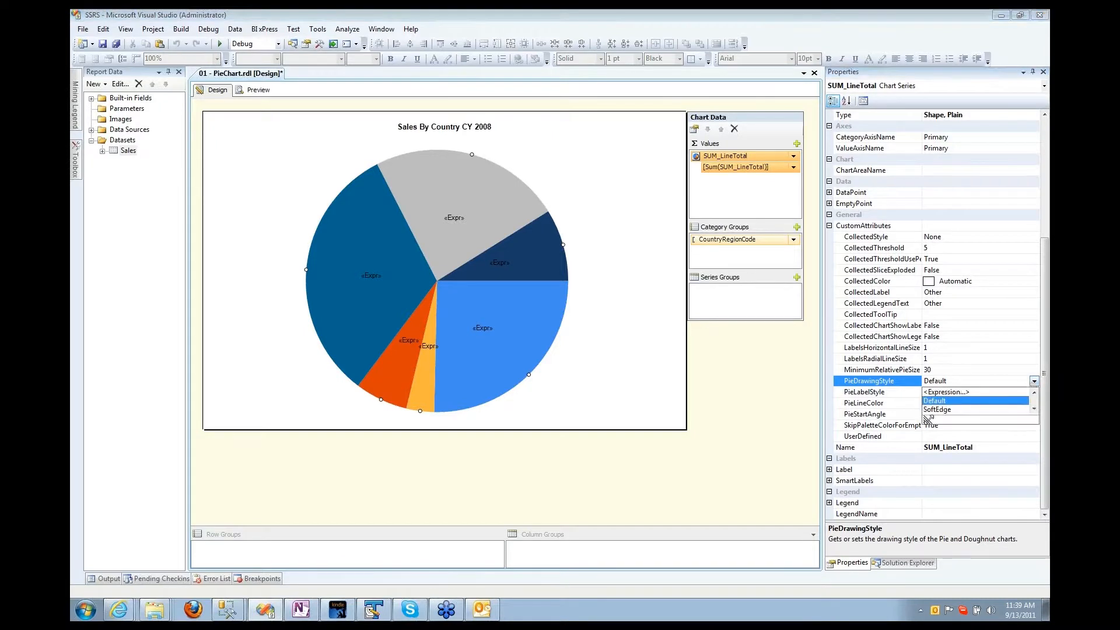
{"action": "left_click", "coordinate": [931, 403]}
{"action": "left_click", "coordinate": [642, 357]}
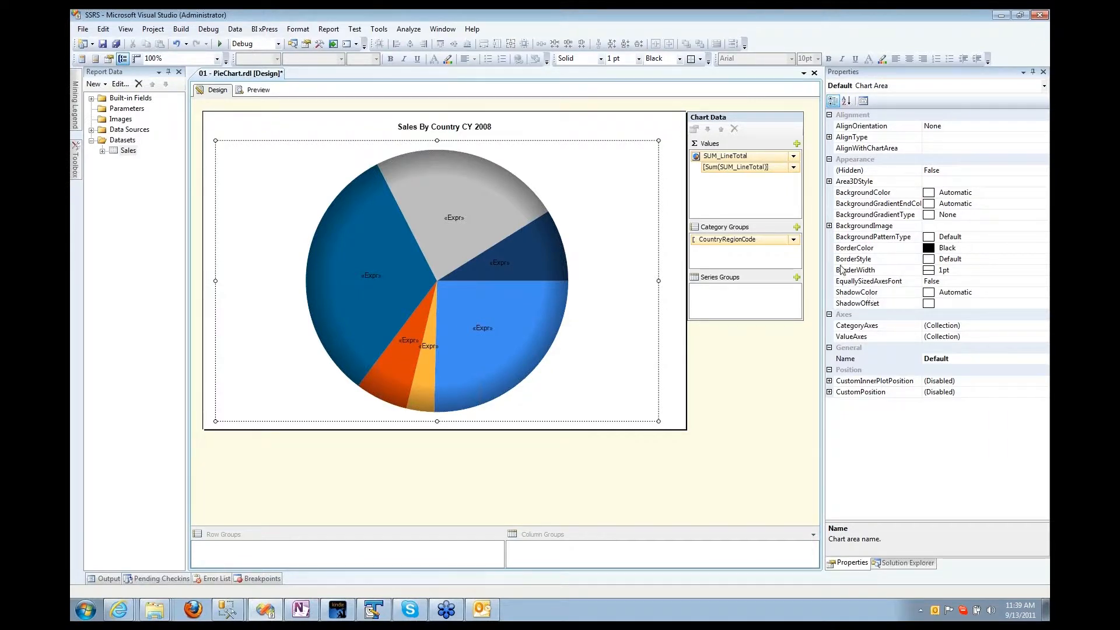
Step: Change the series' PieDrawingStyle to Concave and check it in Preview
{"action": "left_click", "coordinate": [828, 226]}
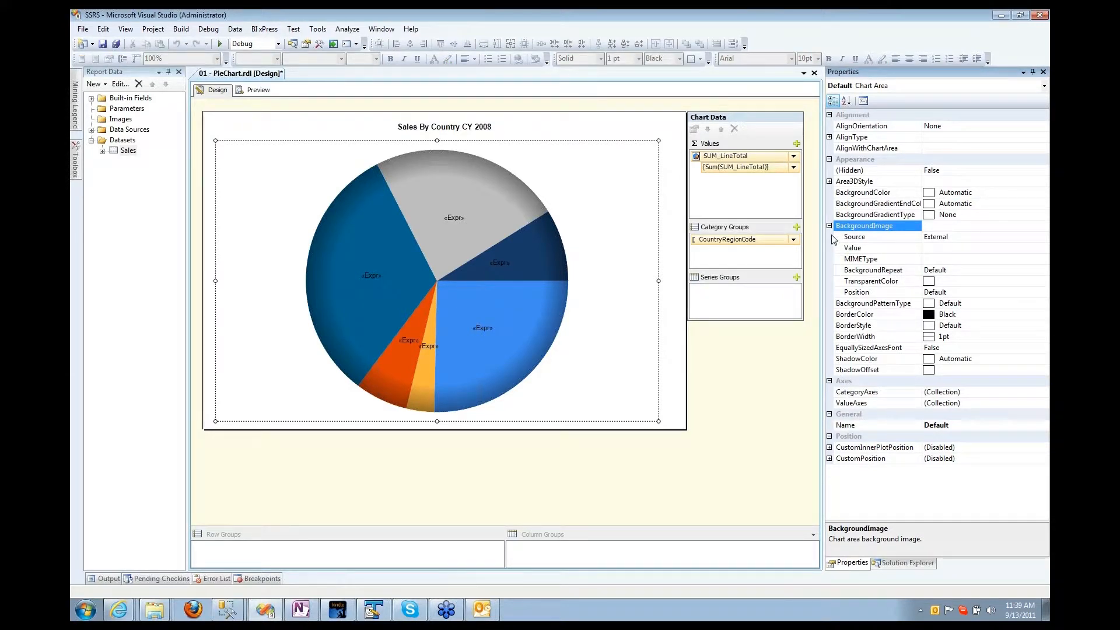
{"action": "left_click", "coordinate": [733, 156]}
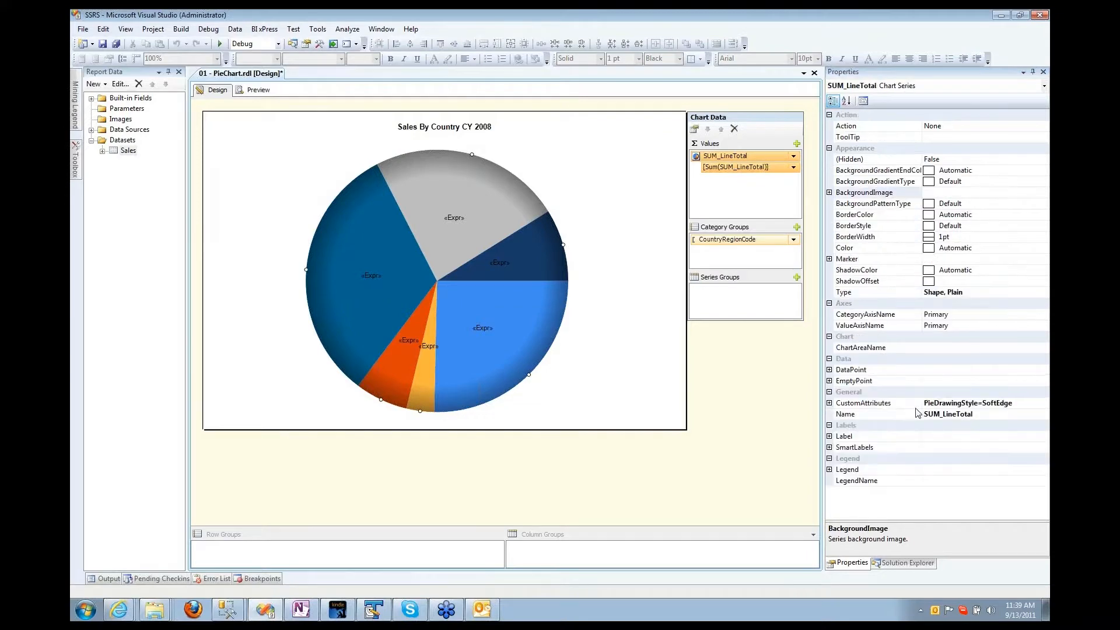
{"action": "left_click", "coordinate": [829, 403]}
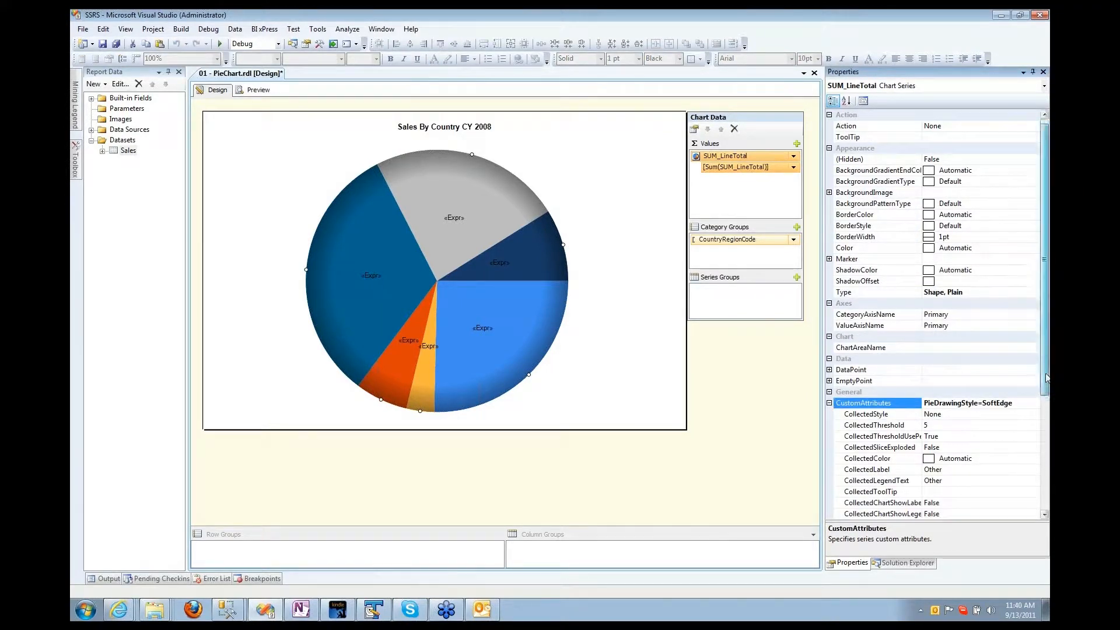
{"action": "scroll", "coordinate": [933, 396], "scroll_direction": "down", "scroll_amount": 4}
{"action": "left_click", "coordinate": [857, 428]}
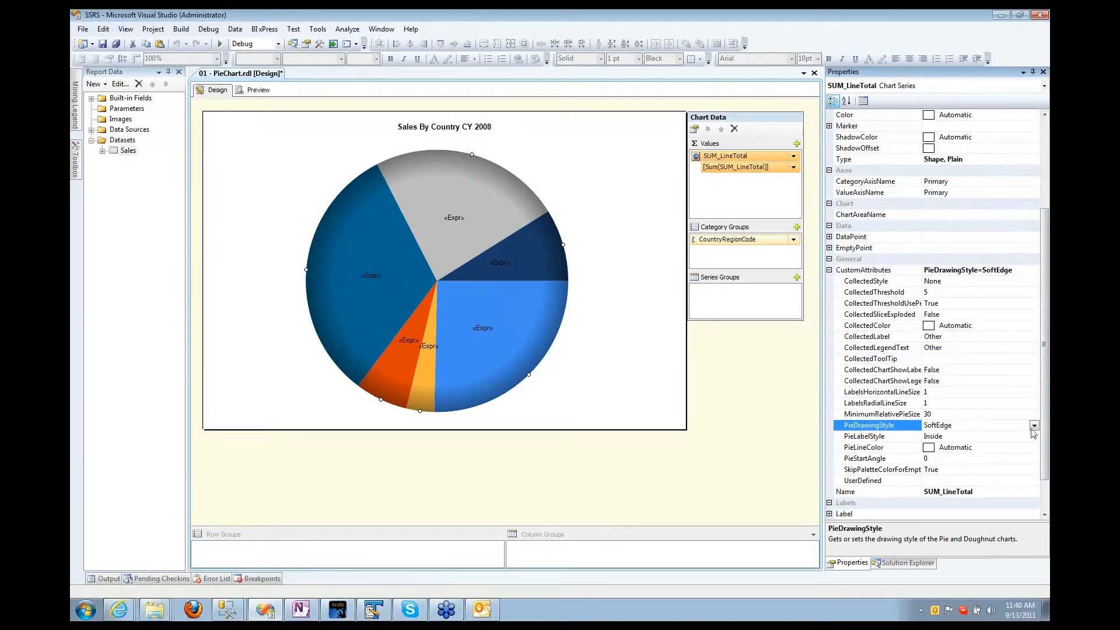
{"action": "left_click", "coordinate": [1033, 425]}
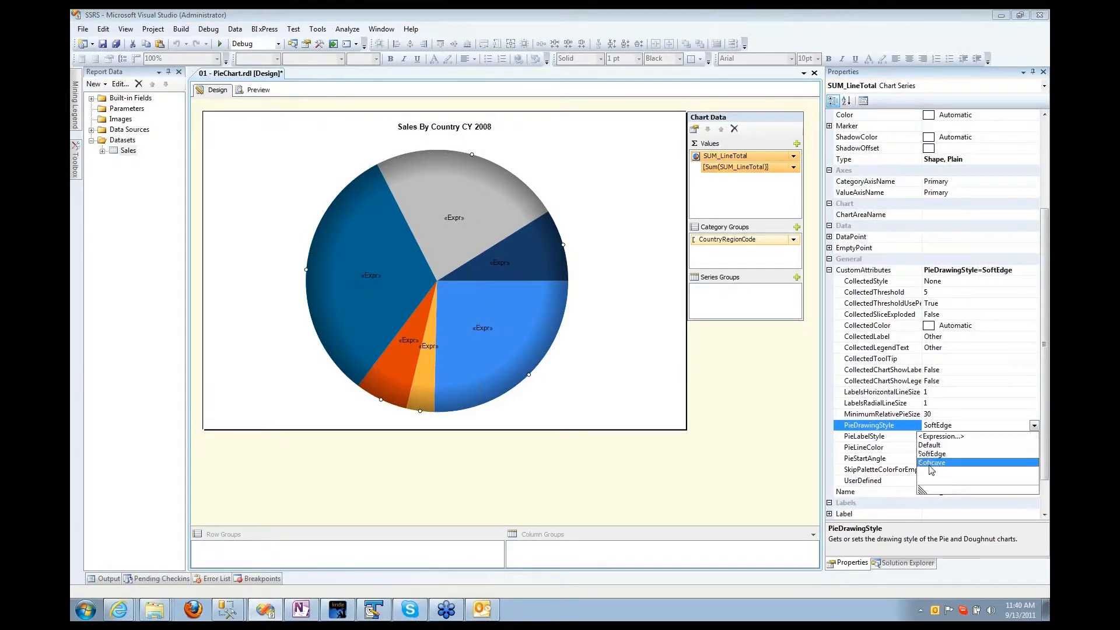
{"action": "left_click", "coordinate": [928, 466]}
{"action": "left_click", "coordinate": [614, 382]}
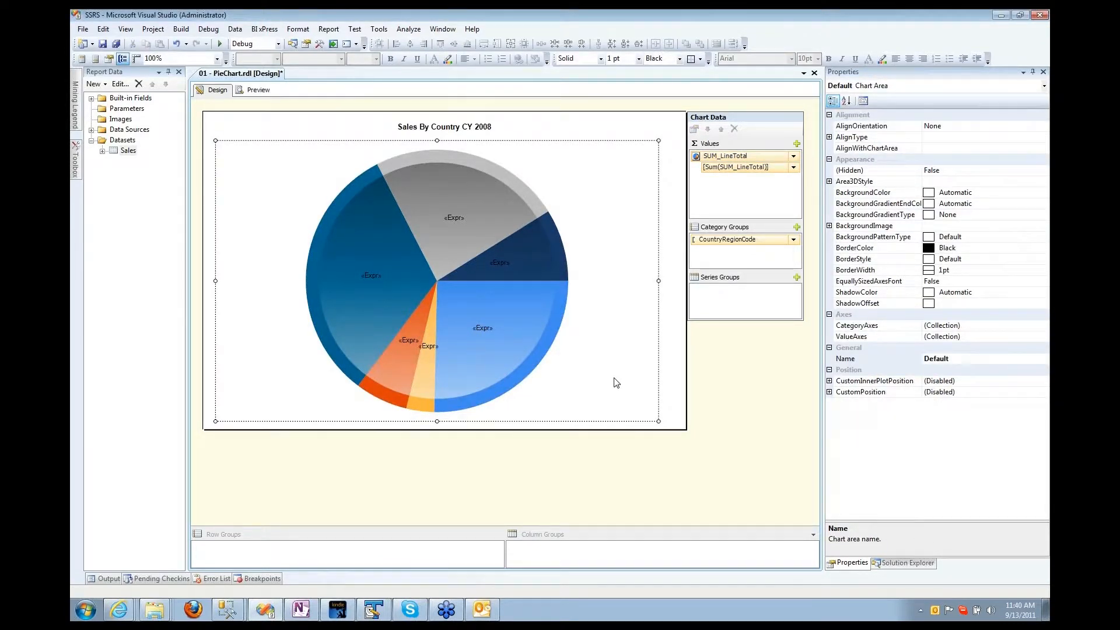
{"action": "left_click", "coordinate": [252, 94]}
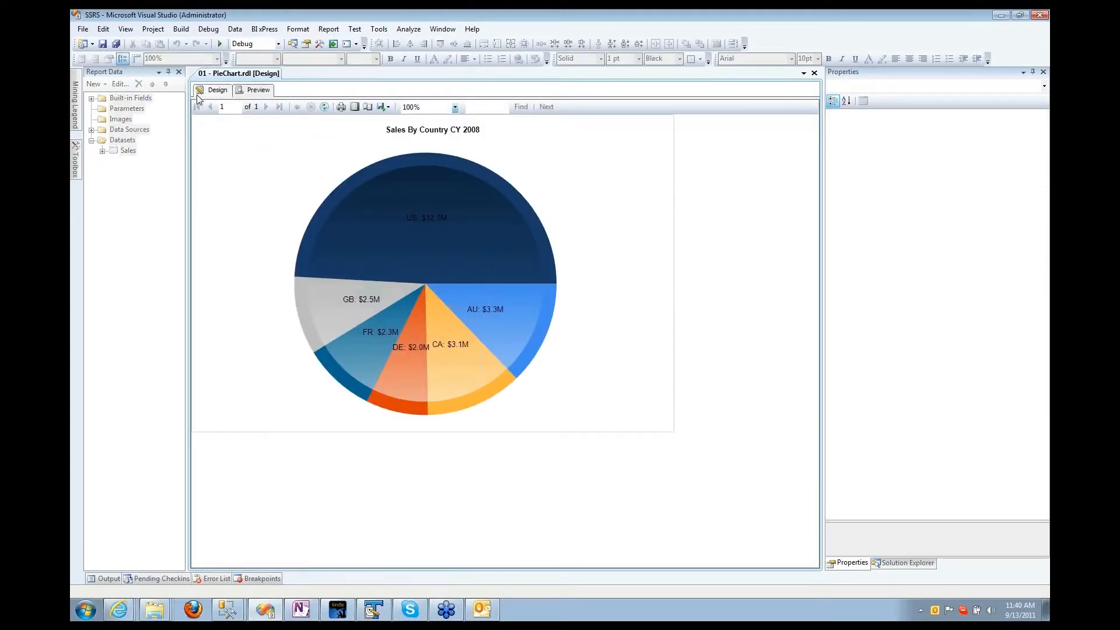
{"action": "left_click", "coordinate": [198, 93]}
{"action": "left_click", "coordinate": [449, 221]}
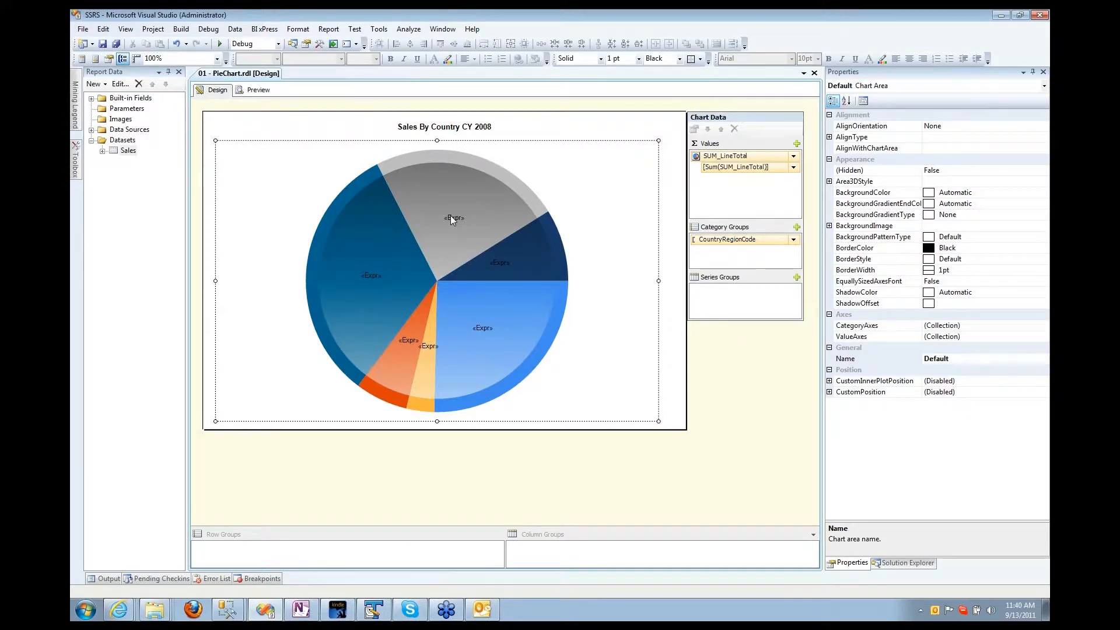
Step: Look at the Series Label Properties unchanged and preview the current pie labels
{"action": "left_click", "coordinate": [450, 215]}
{"action": "right_click", "coordinate": [450, 215]}
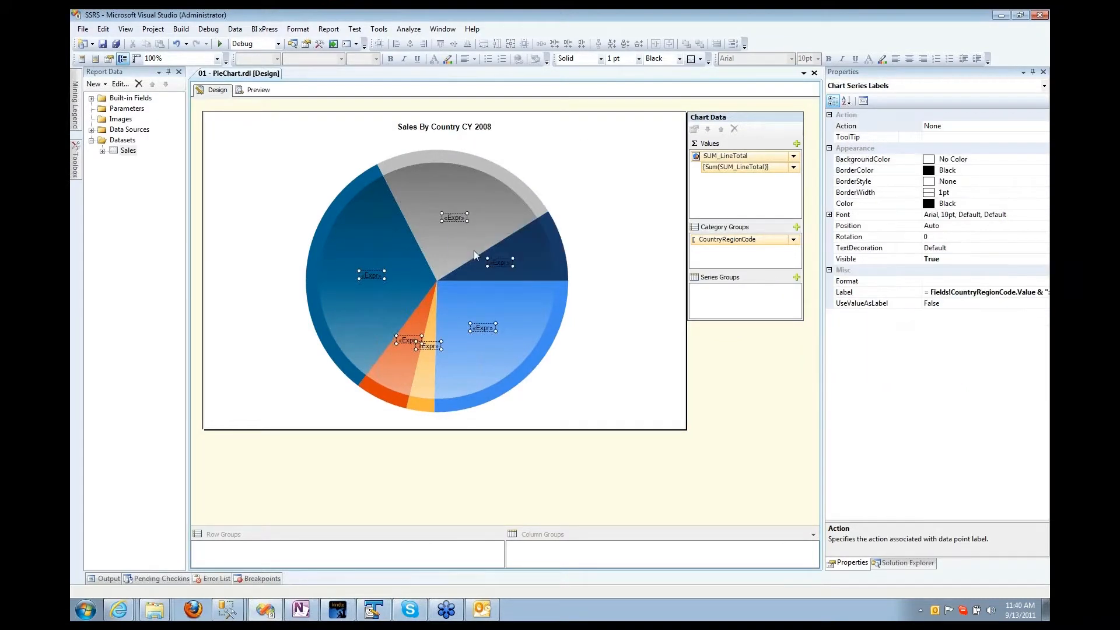
{"action": "left_click", "coordinate": [474, 250]}
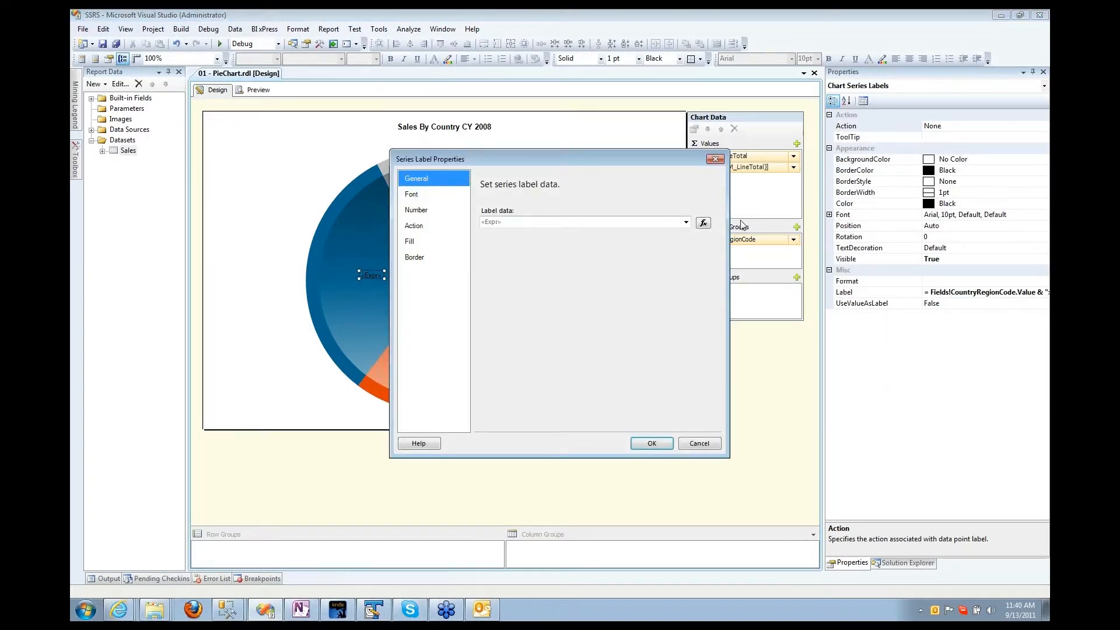
{"action": "left_click", "coordinate": [707, 447]}
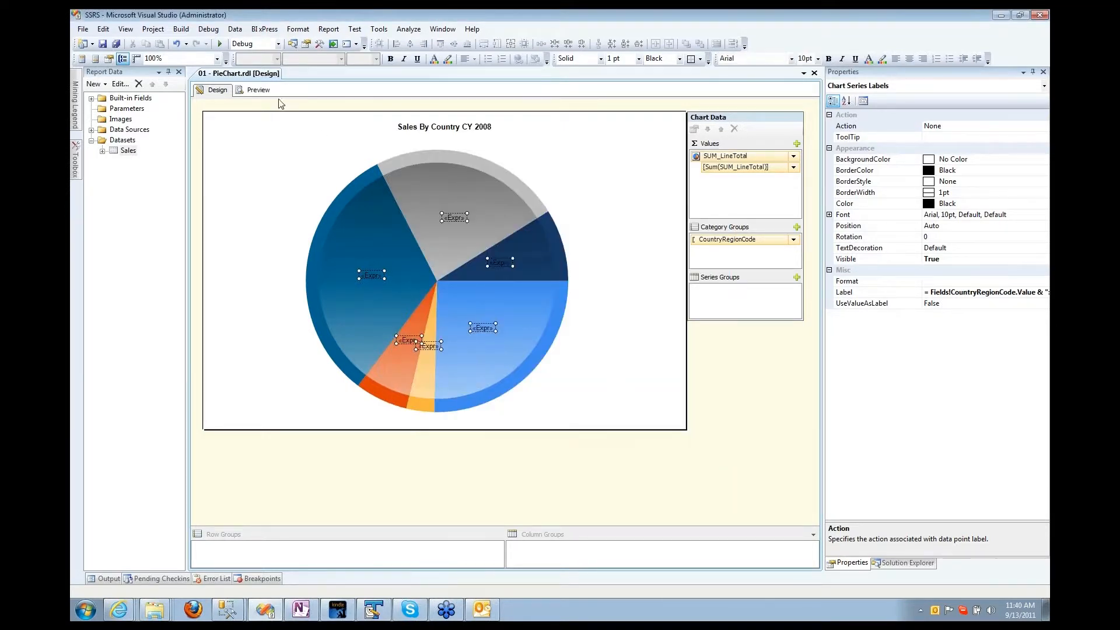
{"action": "left_click", "coordinate": [257, 90]}
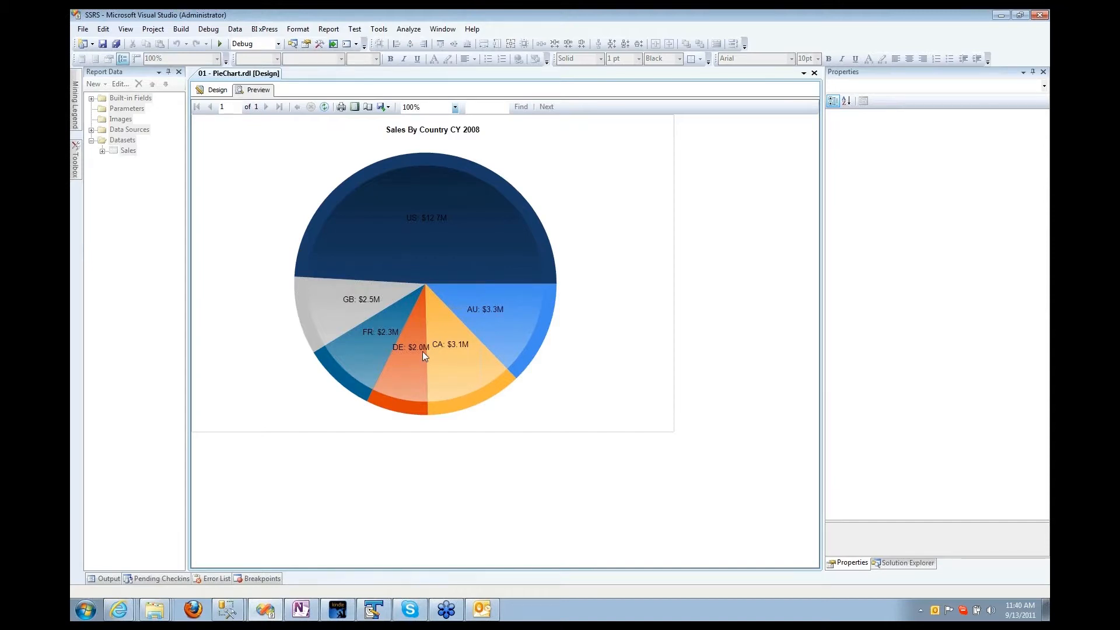
{"action": "left_click", "coordinate": [218, 89]}
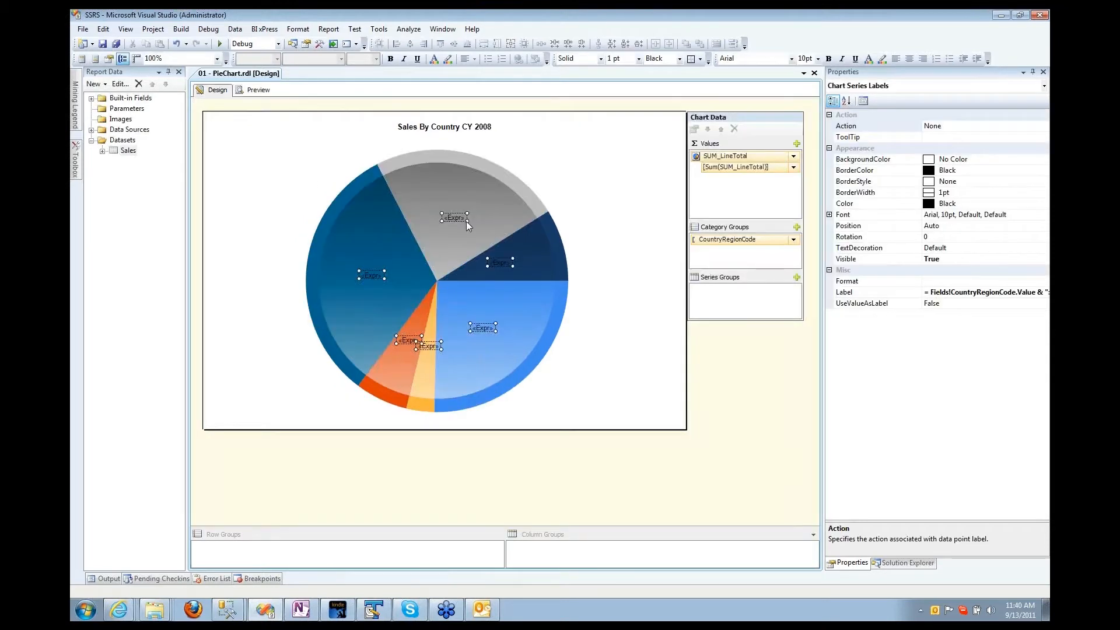
Step: Change the label expression format to '###,###.000' and preview the millions-to-three-decimals labels
{"action": "right_click", "coordinate": [458, 223]}
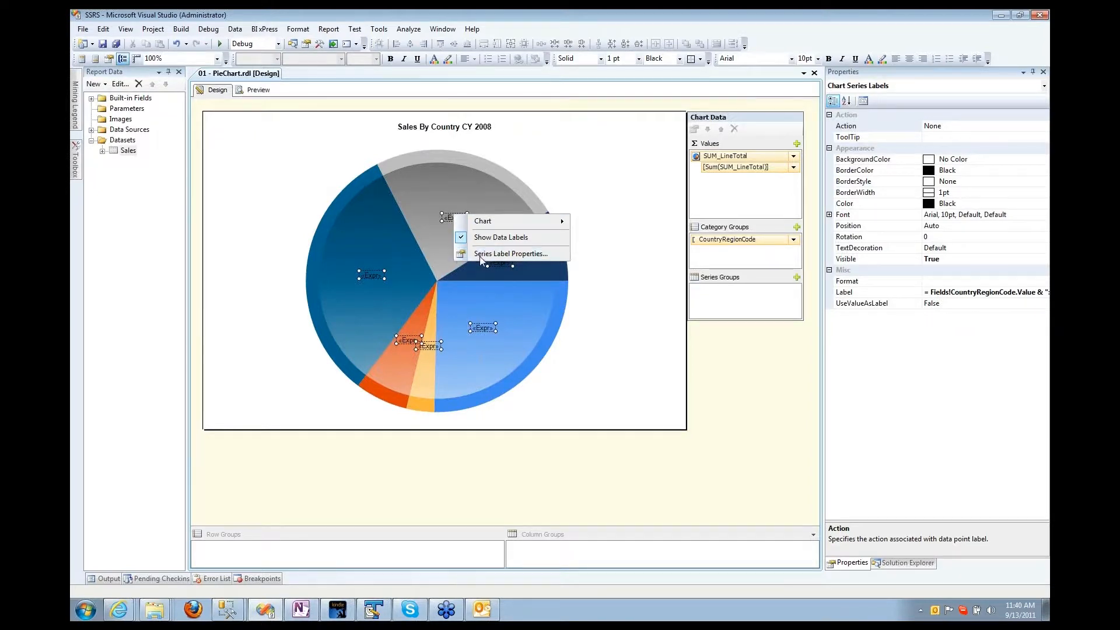
{"action": "left_click", "coordinate": [510, 253]}
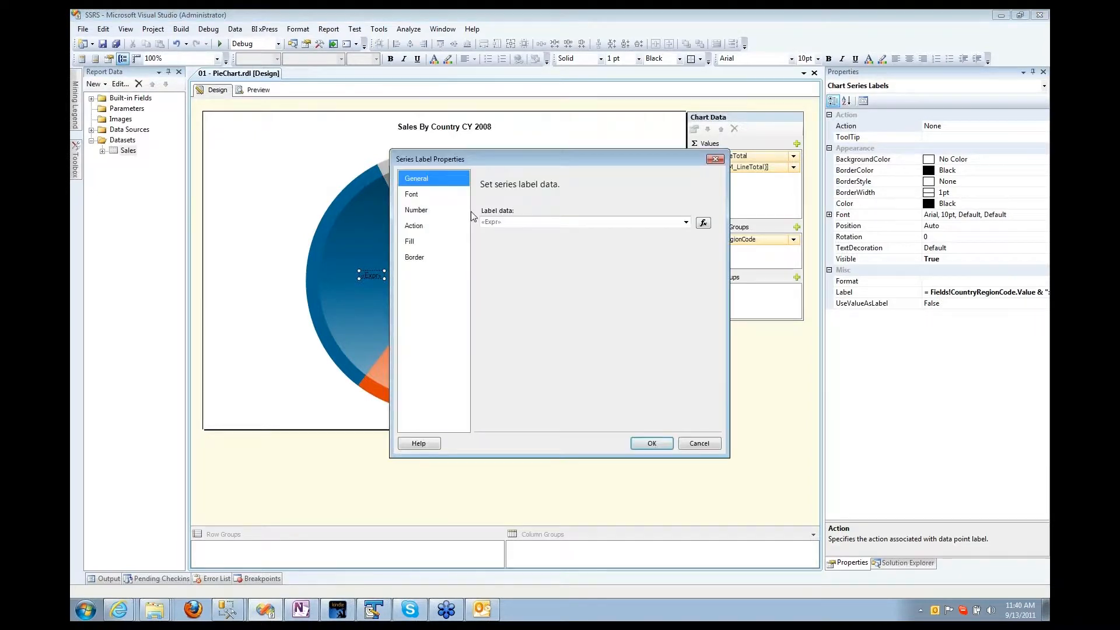
{"action": "left_click", "coordinate": [703, 223]}
{"action": "type", "text": "000000, \"###,###.000\") & \"M"}
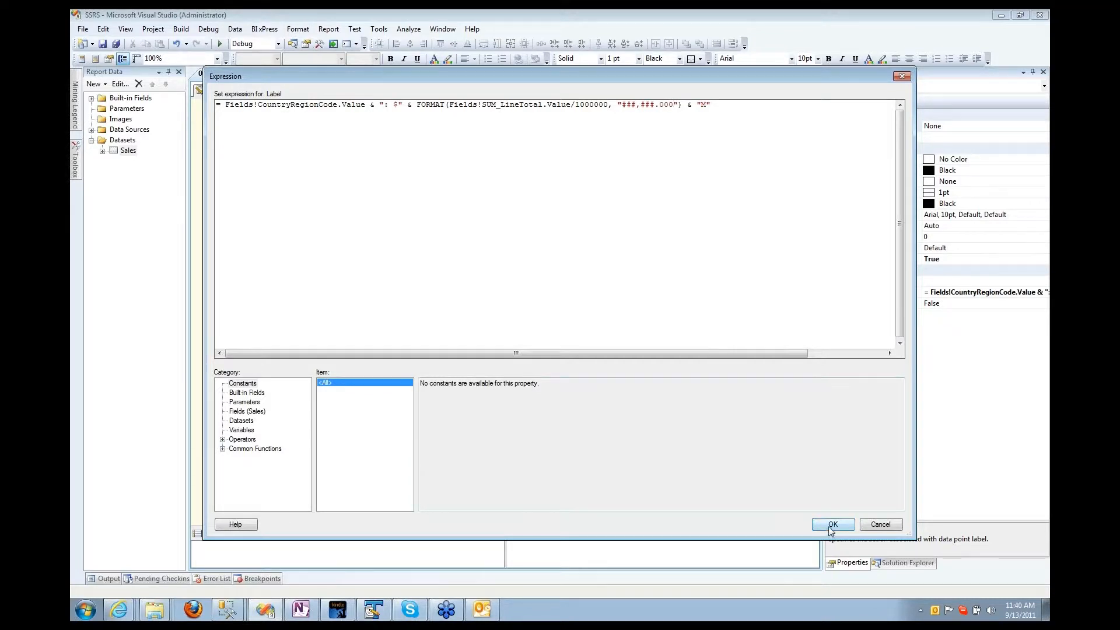
{"action": "left_click", "coordinate": [833, 524]}
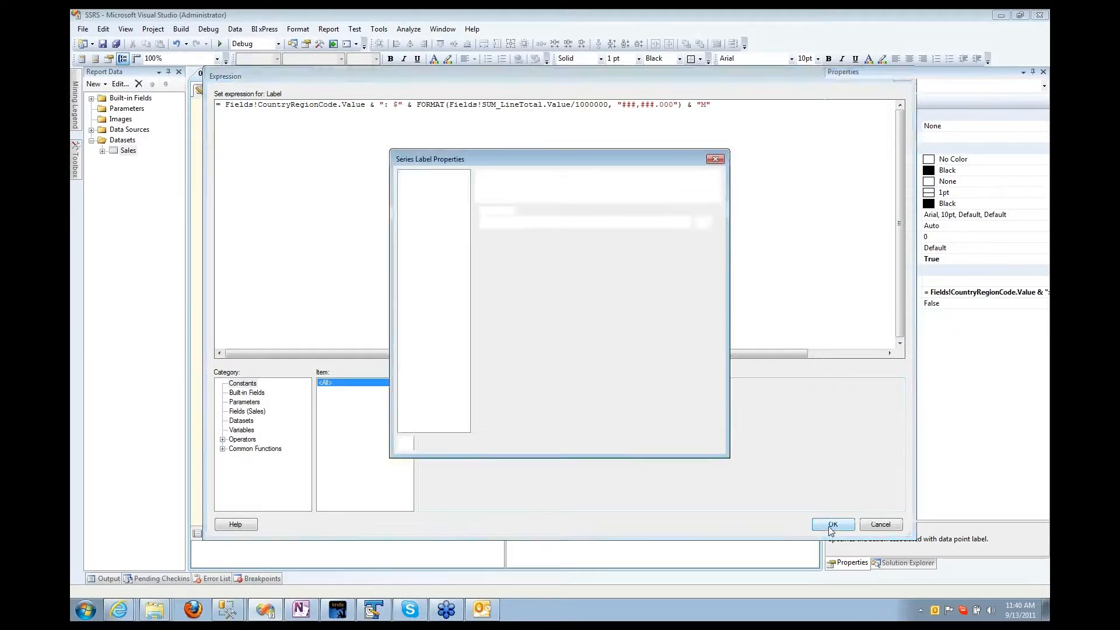
{"action": "left_click", "coordinate": [650, 442]}
{"action": "left_click", "coordinate": [268, 92]}
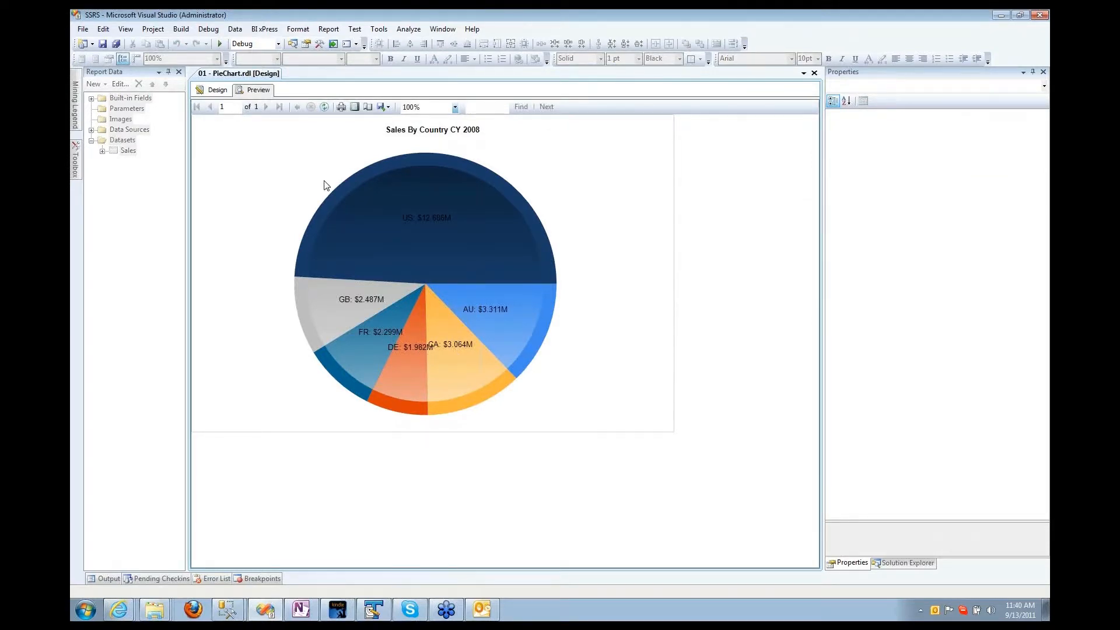
{"action": "right_click", "coordinate": [362, 207]}
Step: Back in design, review the pie series' Legend properties and confirm them
{"action": "left_click", "coordinate": [217, 105]}
{"action": "left_click", "coordinate": [215, 90]}
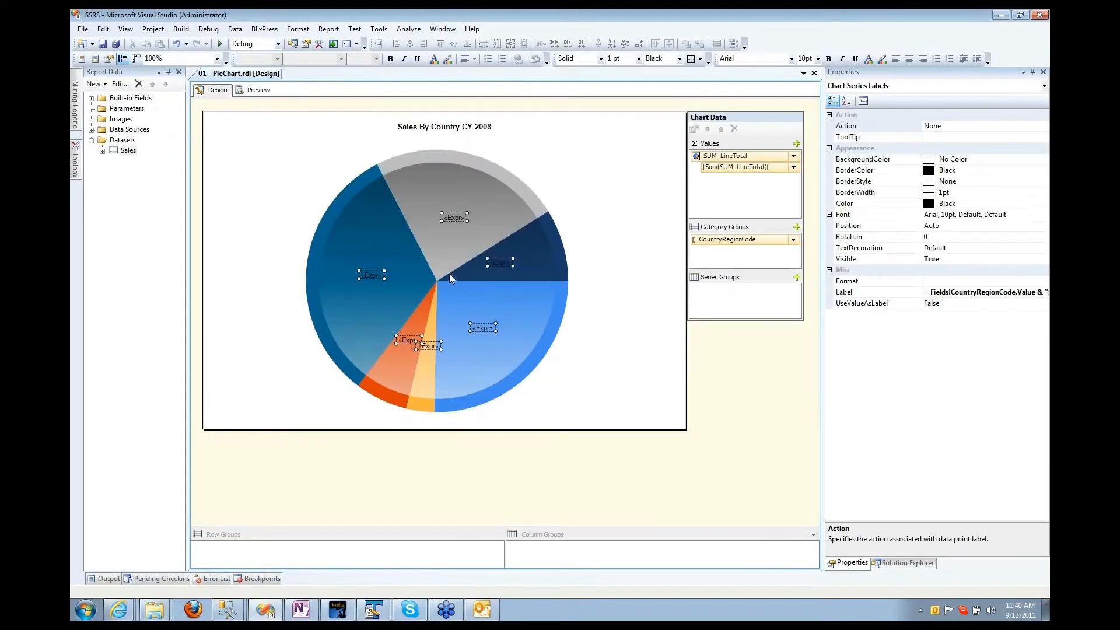
{"action": "left_click", "coordinate": [437, 255]}
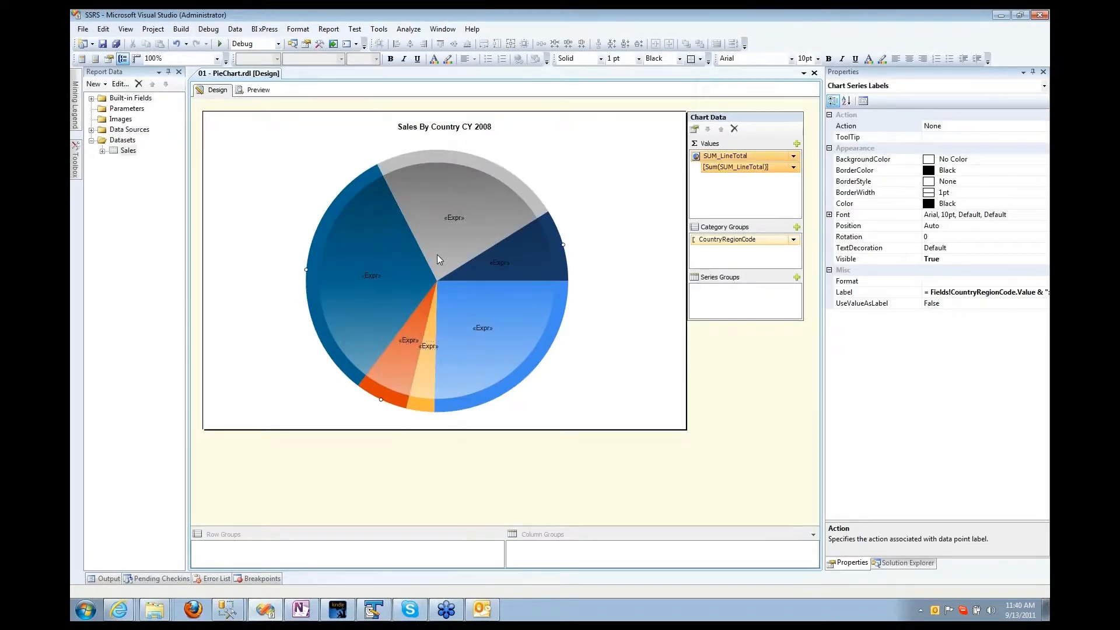
{"action": "double_click", "coordinate": [362, 243]}
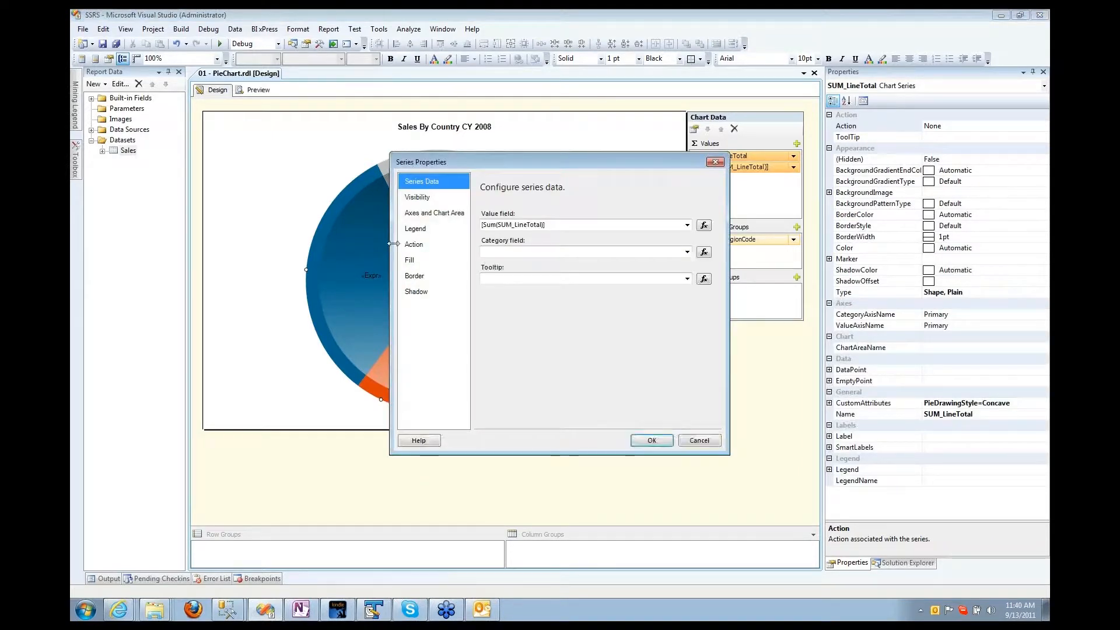
{"action": "left_click", "coordinate": [409, 230]}
{"action": "left_click", "coordinate": [647, 440]}
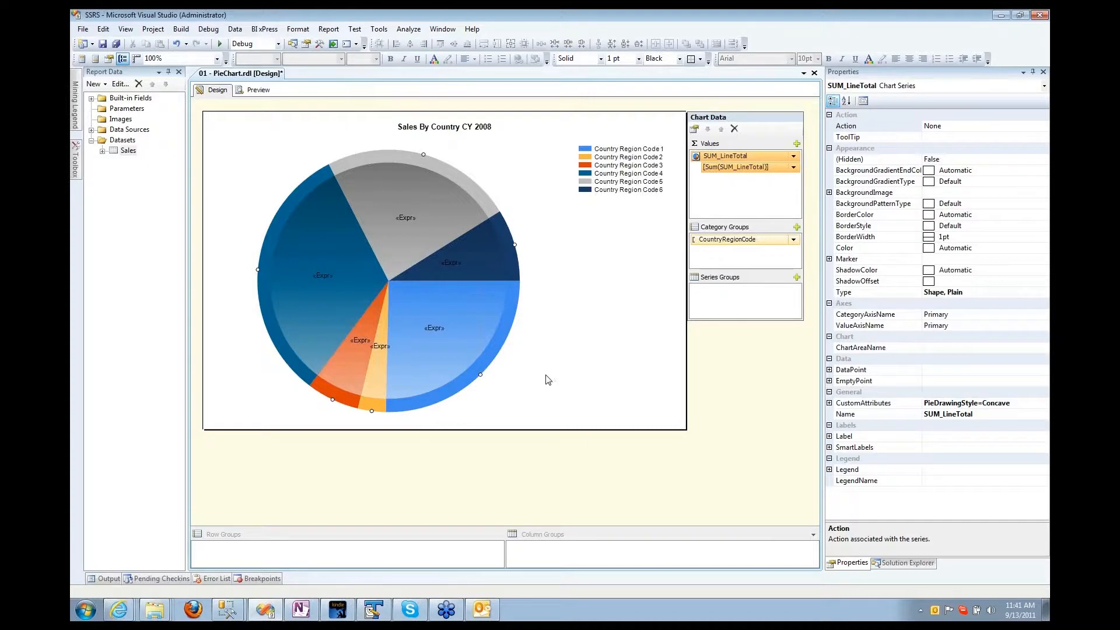
Step: Delete the CountryRegionCode part of the label expression so labels show only dollar amounts
{"action": "right_click", "coordinate": [411, 218]}
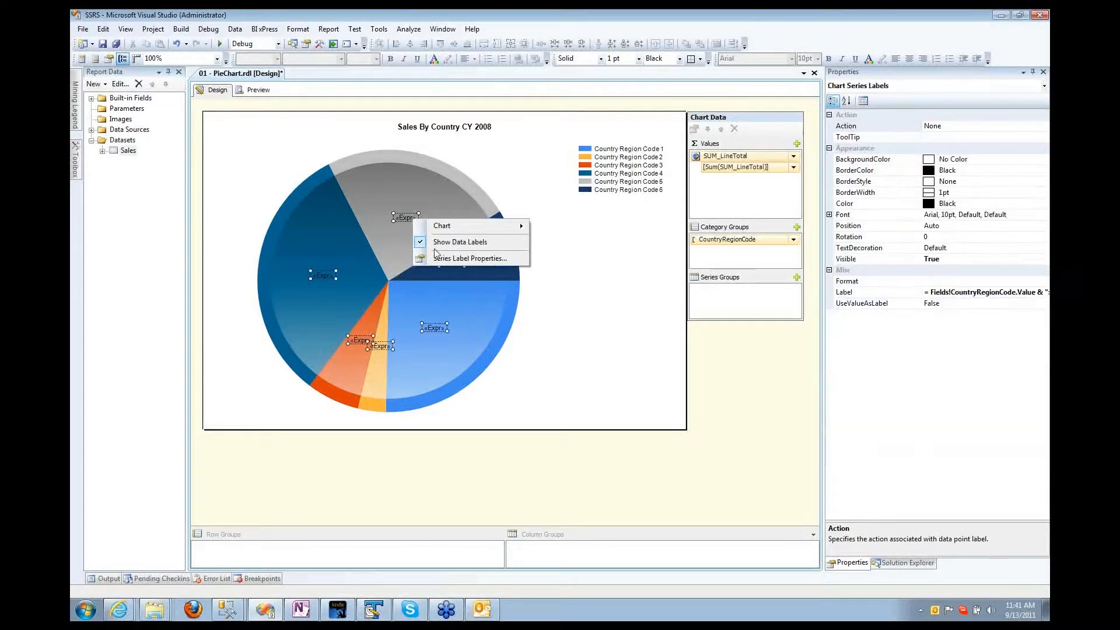
{"action": "left_click", "coordinate": [398, 259]}
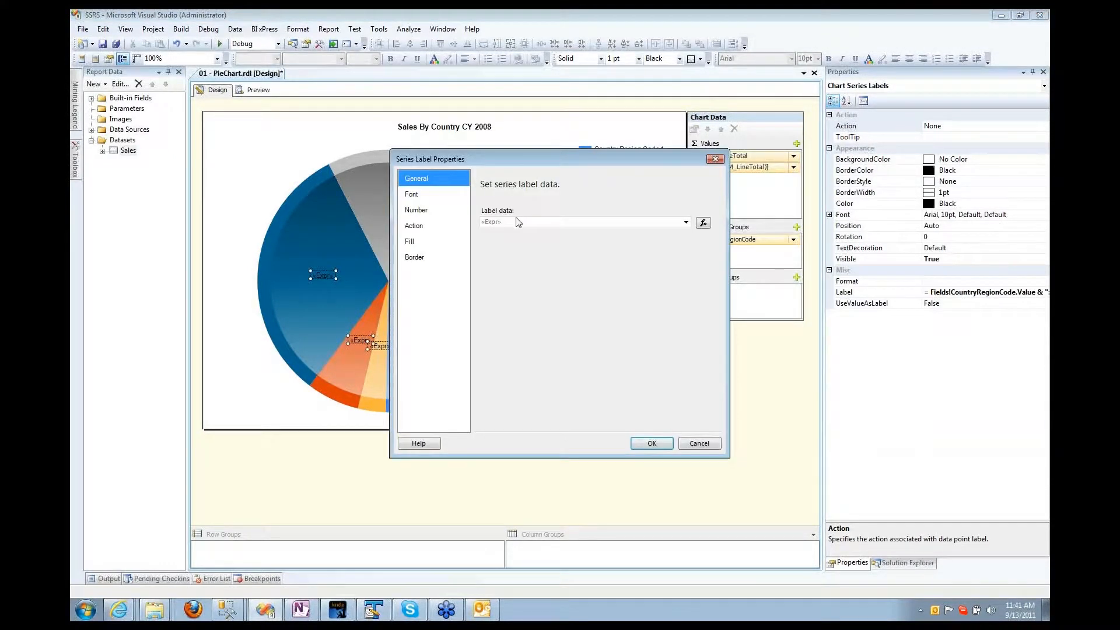
{"action": "left_click", "coordinate": [703, 223]}
{"action": "key", "text": "ctrl+shift+Right"}
{"action": "key", "text": "ctrl+shift+Right"}
{"action": "key", "text": "ctrl+shift+Right"}
{"action": "key", "text": "ctrl+shift+Right"}
{"action": "key", "text": "ctrl+shift+Right"}
{"action": "key", "text": "ctrl+shift+Right"}
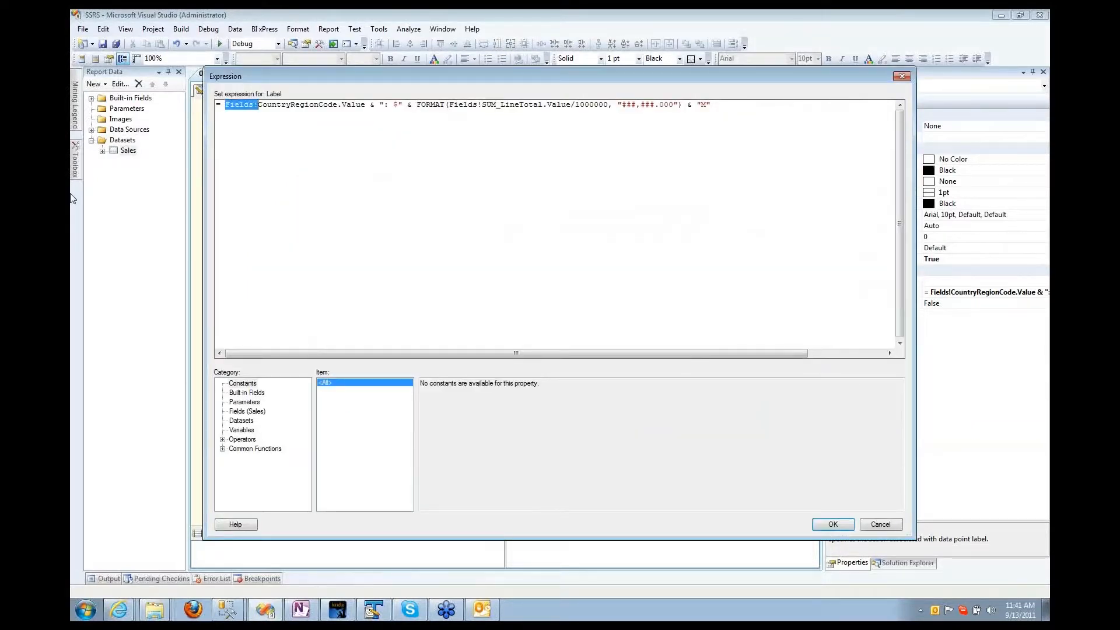
{"action": "key", "text": "Delete"}
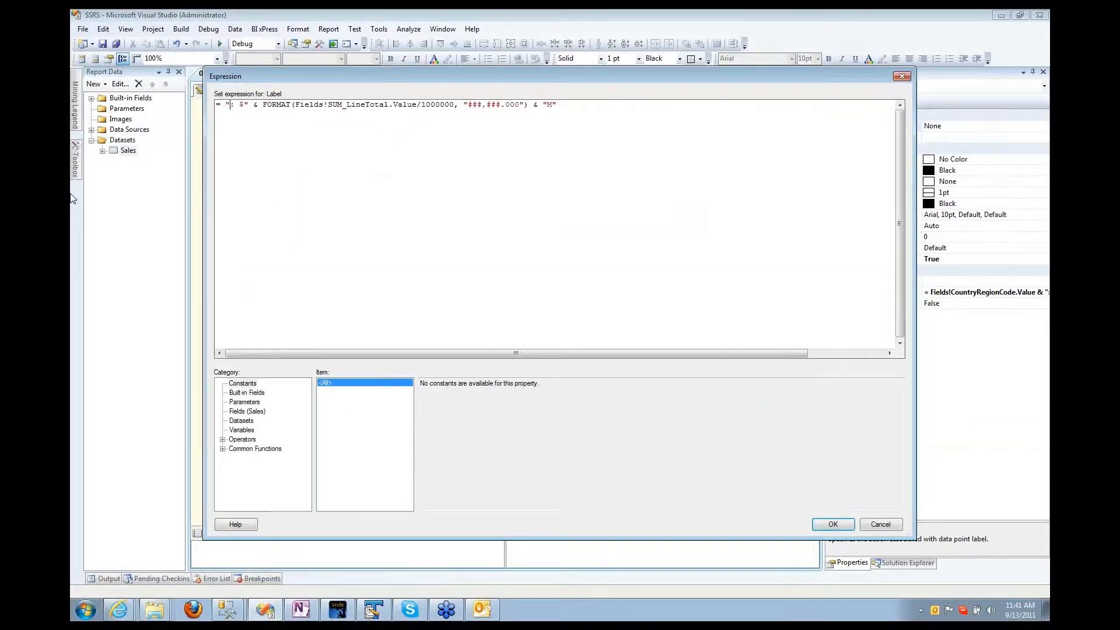
{"action": "key", "text": "Right"}
{"action": "key", "text": "Delete"}
{"action": "key", "text": "Delete"}
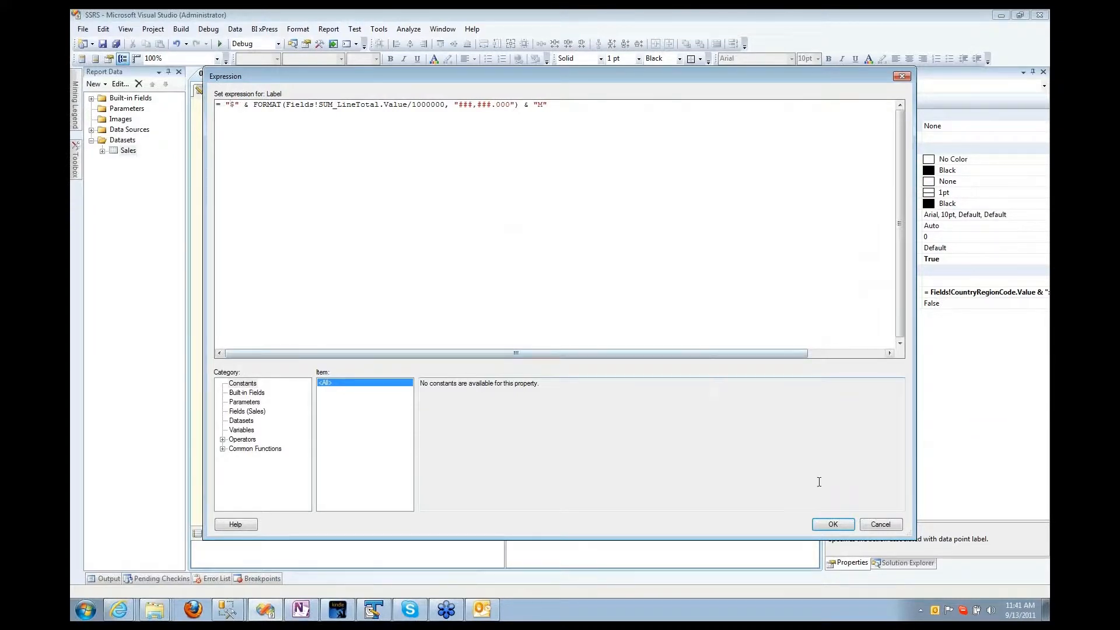
{"action": "left_click", "coordinate": [834, 523]}
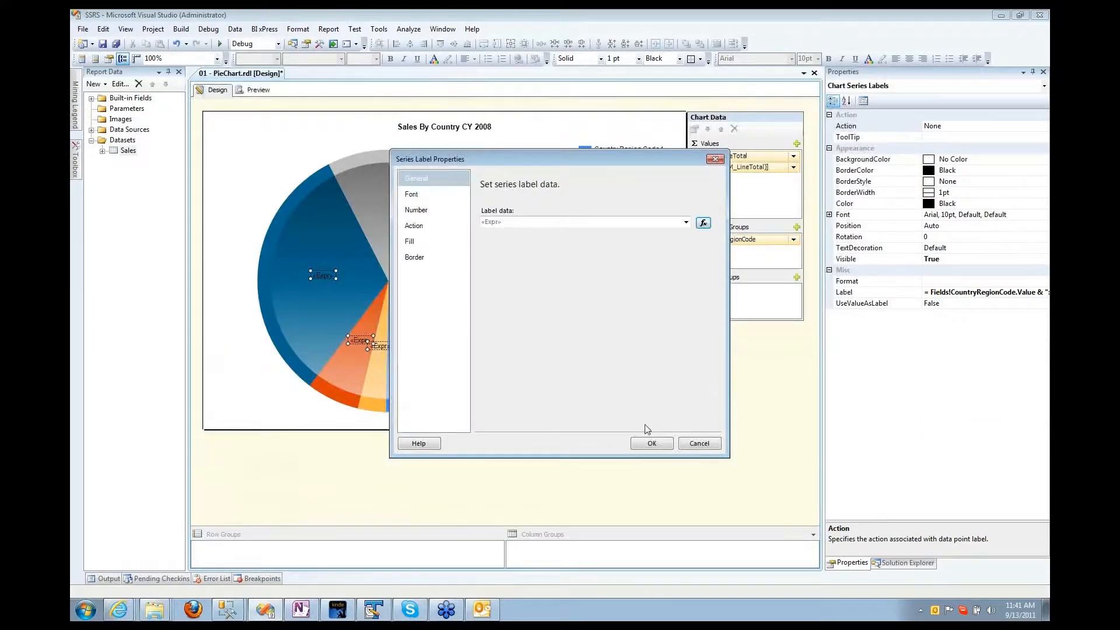
{"action": "left_click", "coordinate": [651, 444]}
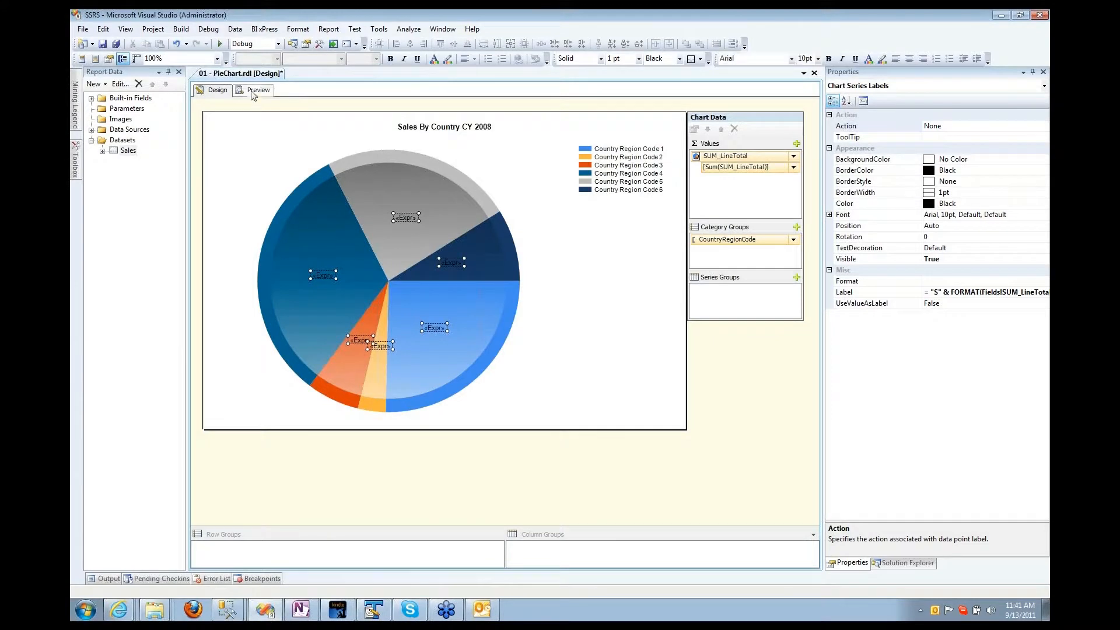
{"action": "left_click", "coordinate": [254, 90]}
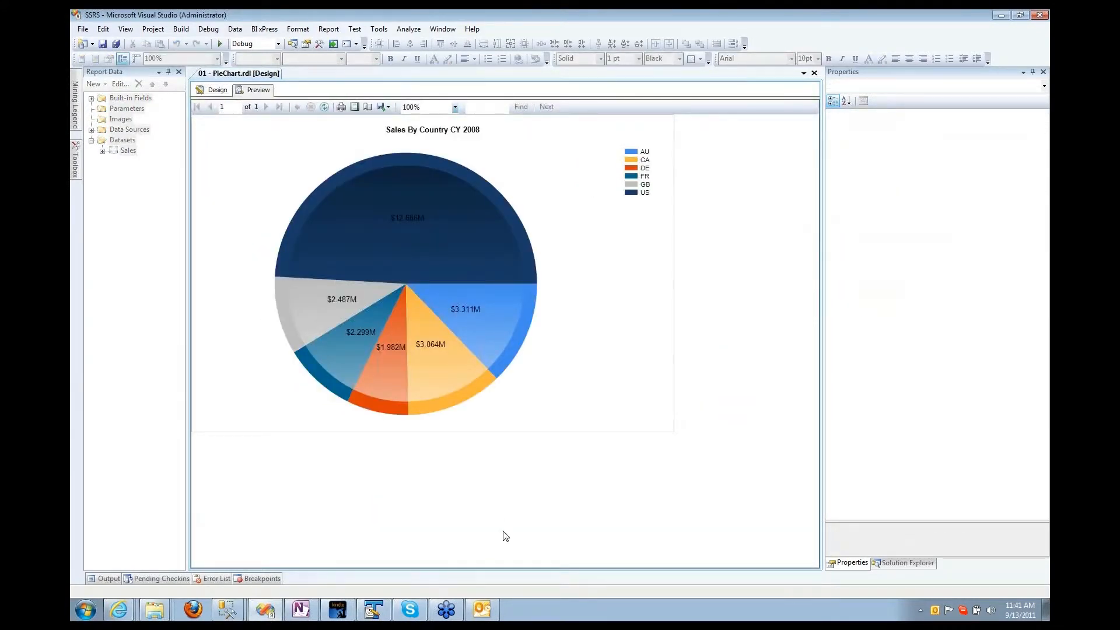
Step: Give the pie's data labels a Silver background fill and check it in Preview
{"action": "left_click", "coordinate": [217, 90]}
{"action": "right_click", "coordinate": [389, 215]}
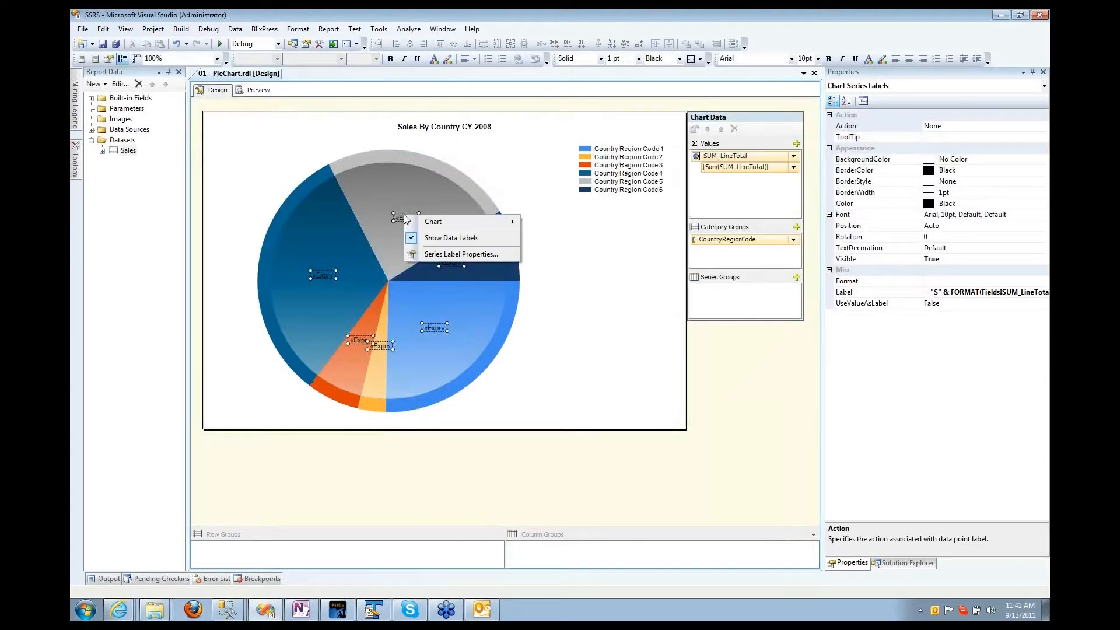
{"action": "left_click", "coordinate": [431, 253]}
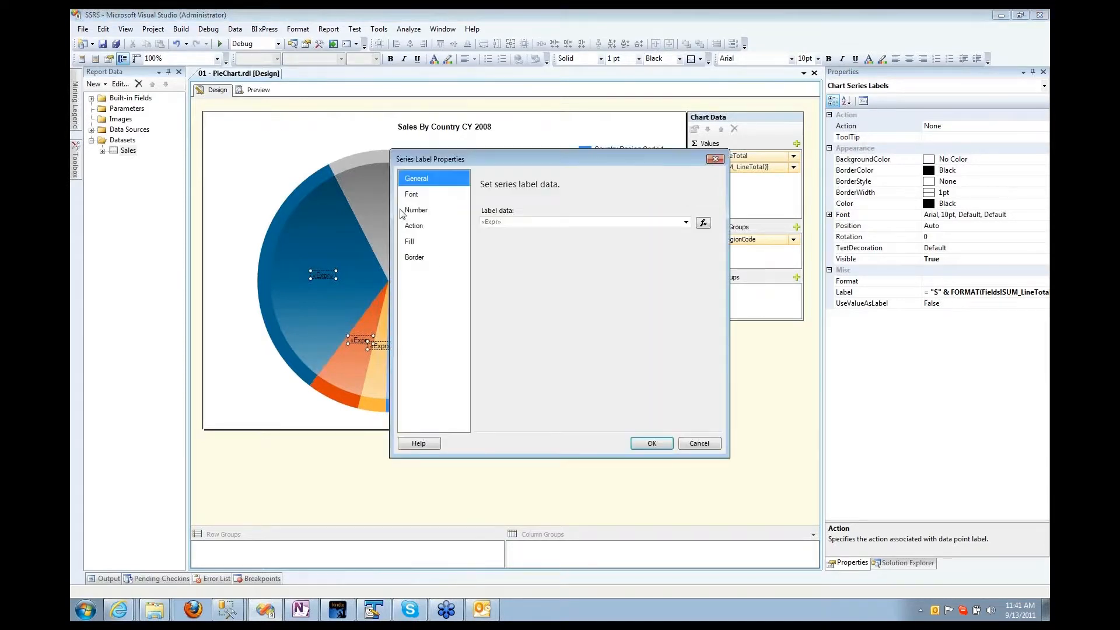
{"action": "left_click", "coordinate": [414, 242]}
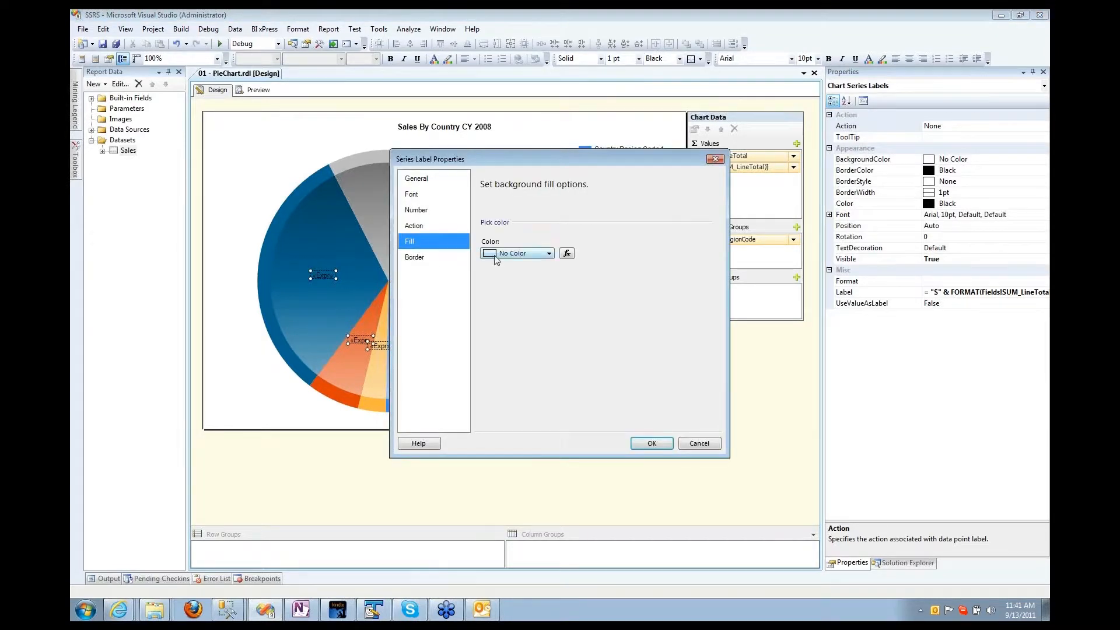
{"action": "left_click", "coordinate": [540, 254]}
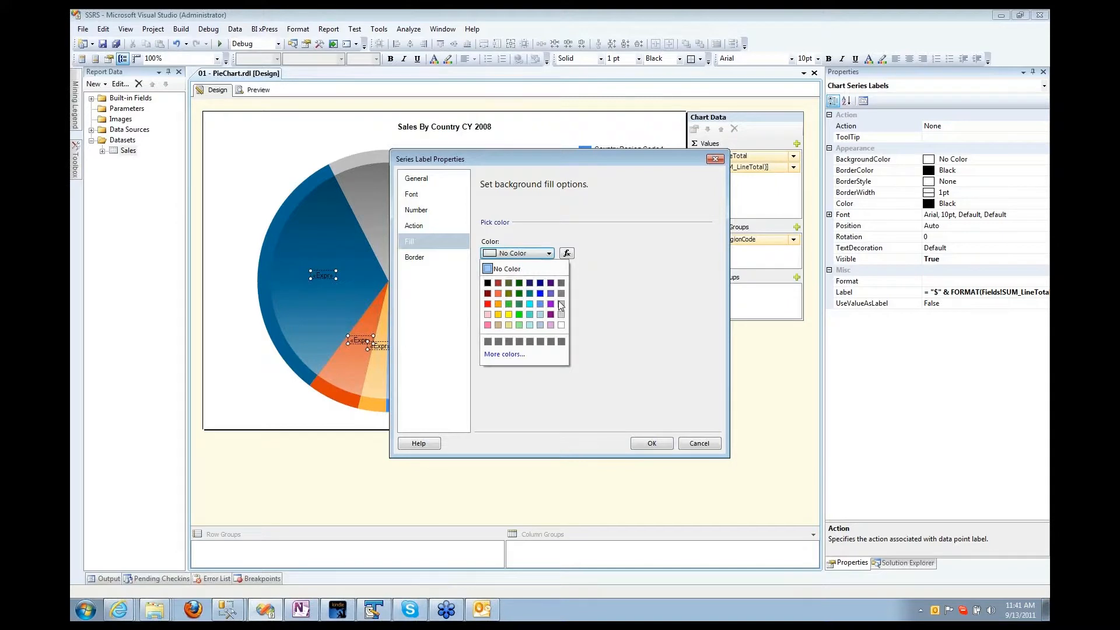
{"action": "left_click", "coordinate": [561, 314]}
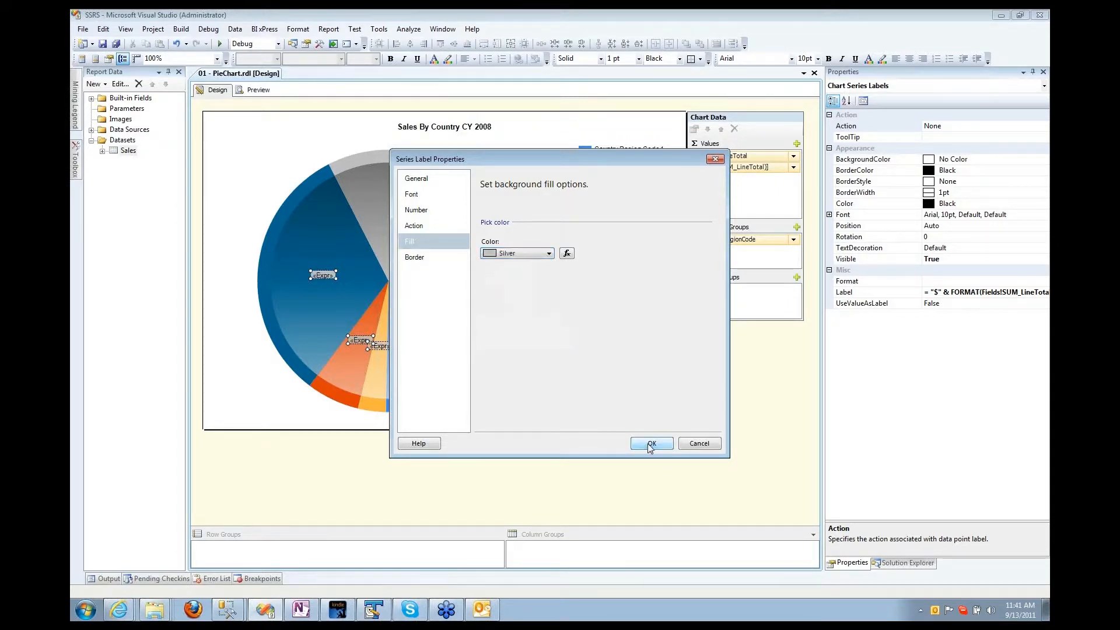
{"action": "left_click", "coordinate": [650, 443]}
{"action": "left_click", "coordinate": [254, 90]}
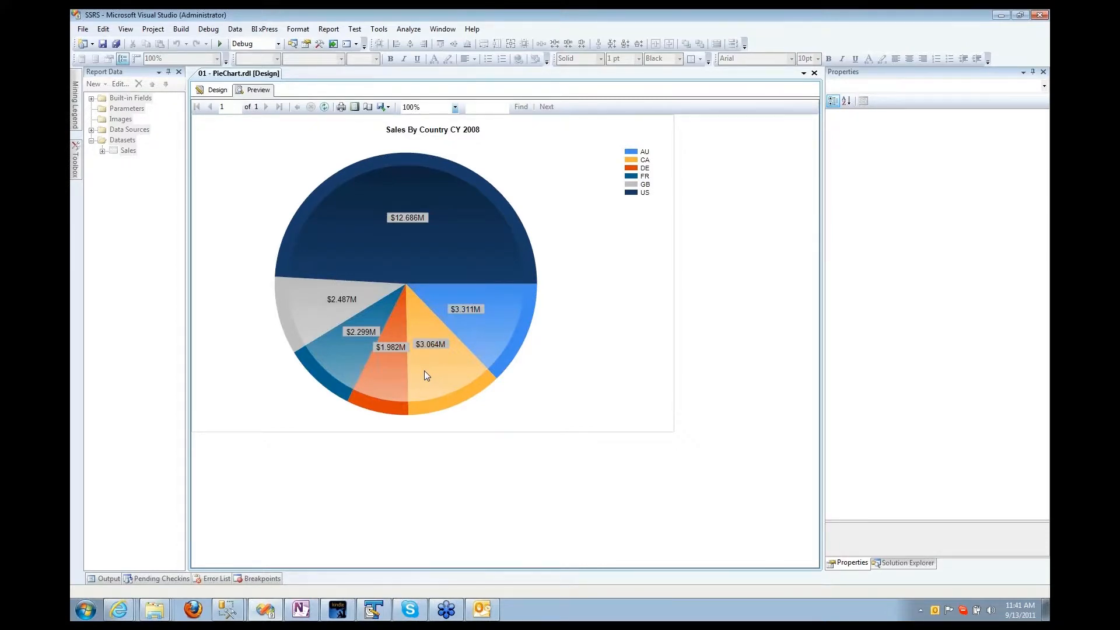
{"action": "left_click", "coordinate": [215, 92]}
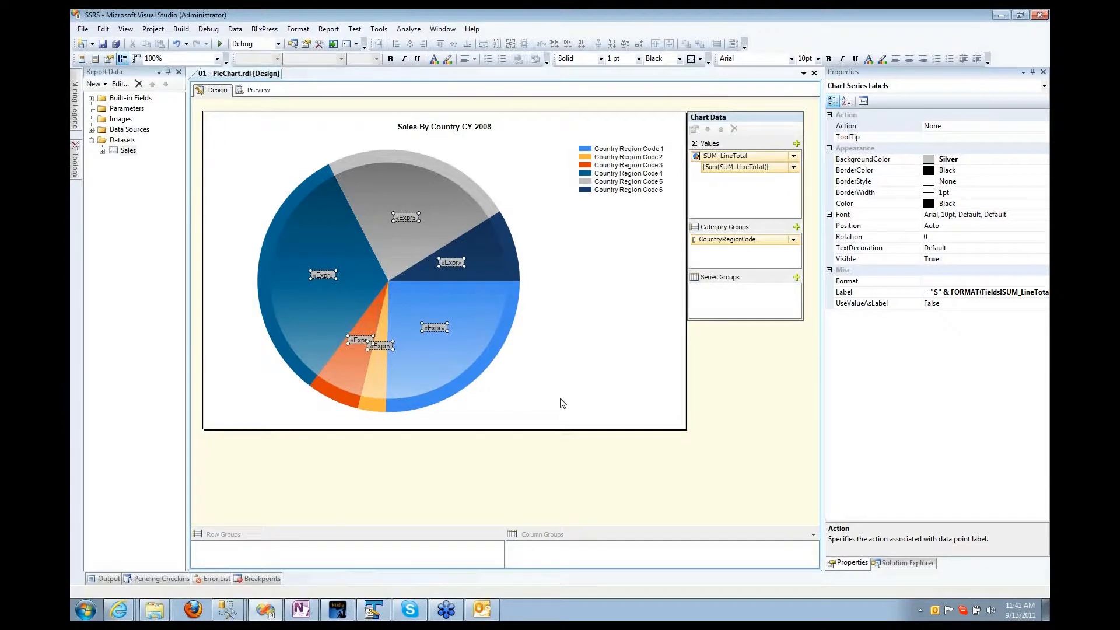
Step: Save and close the 01 - PieChart report
{"action": "left_click", "coordinate": [606, 365]}
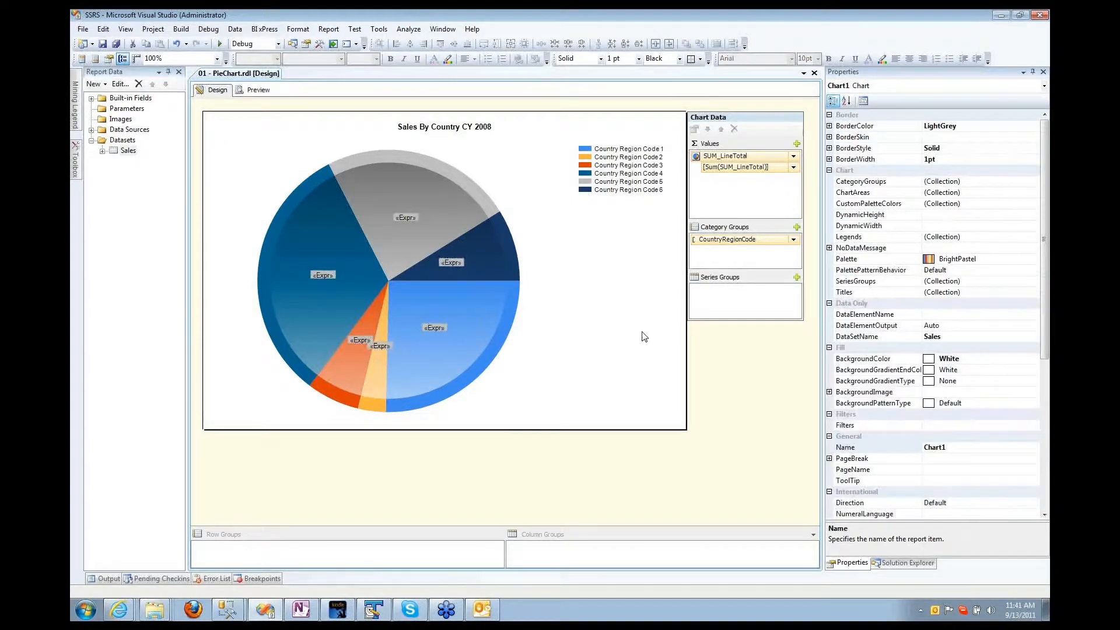
{"action": "left_click", "coordinate": [358, 190]}
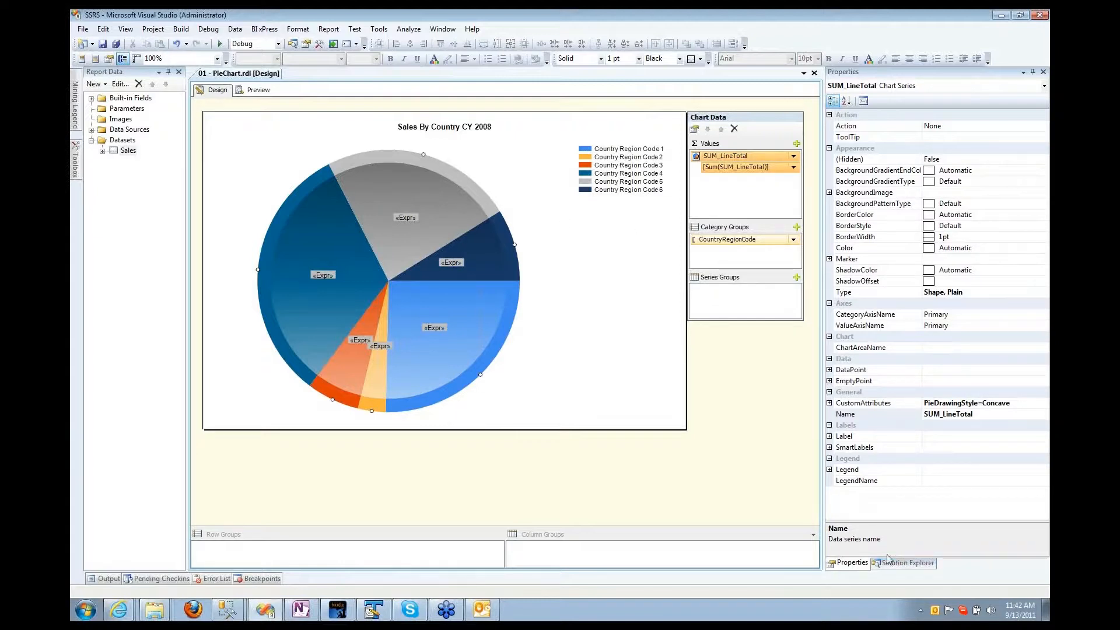
{"action": "left_click", "coordinate": [102, 44]}
{"action": "left_click", "coordinate": [814, 72]}
Step: Open 02 - PieChart PieDrawingStyle.rdl, preview it, and inspect its series CollectedStyle custom attribute
{"action": "left_click", "coordinate": [904, 563]}
{"action": "left_click", "coordinate": [863, 161]}
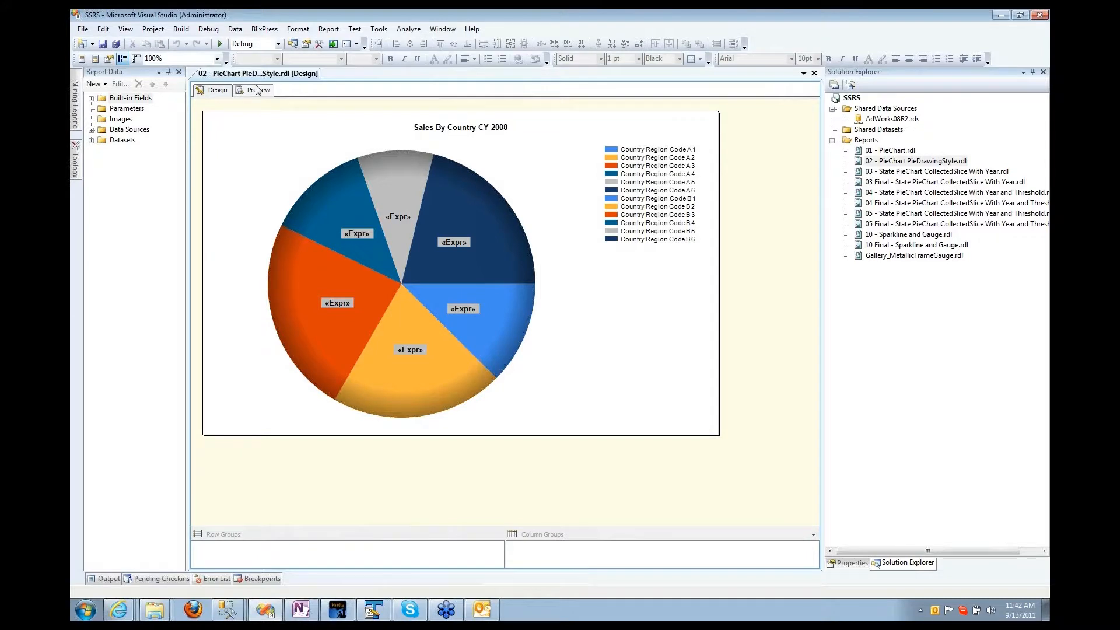
{"action": "left_click", "coordinate": [257, 90]}
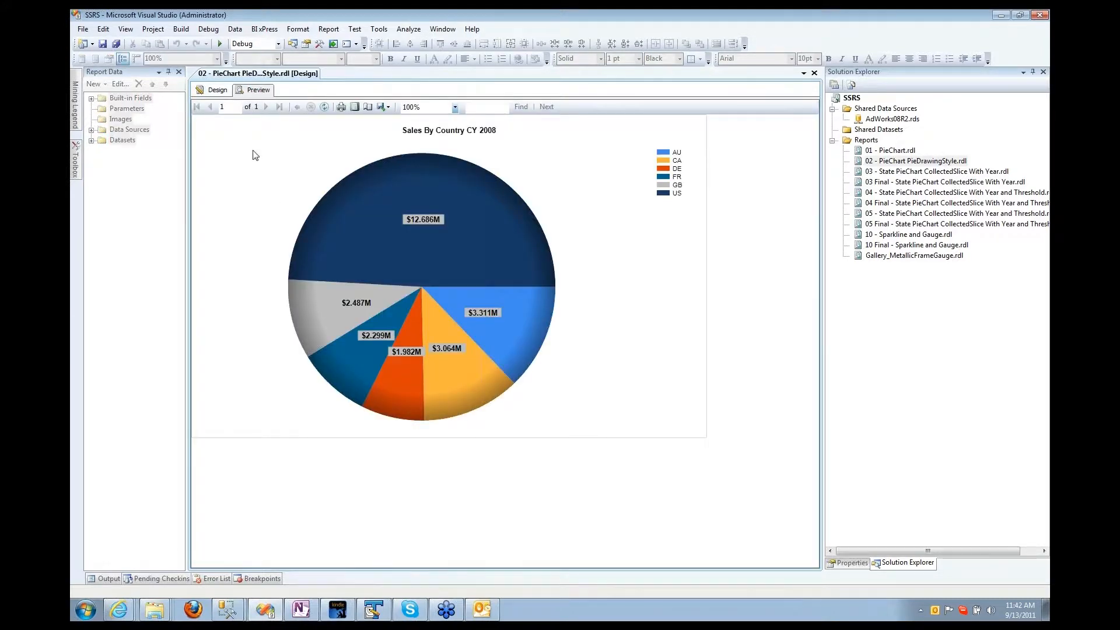
{"action": "left_click", "coordinate": [216, 90]}
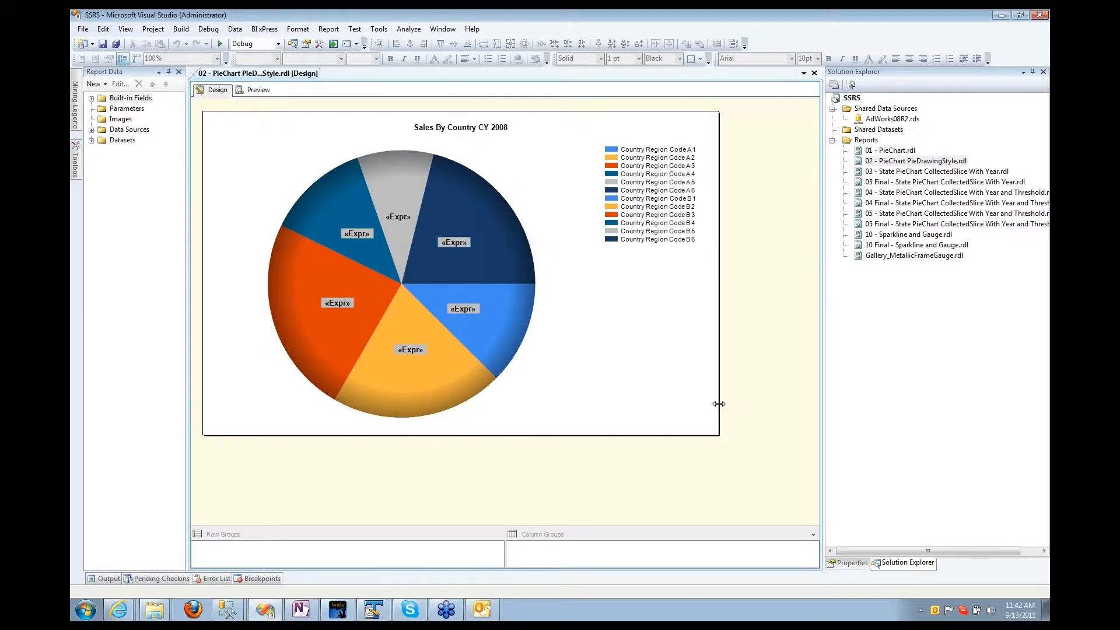
{"action": "left_click", "coordinate": [410, 190]}
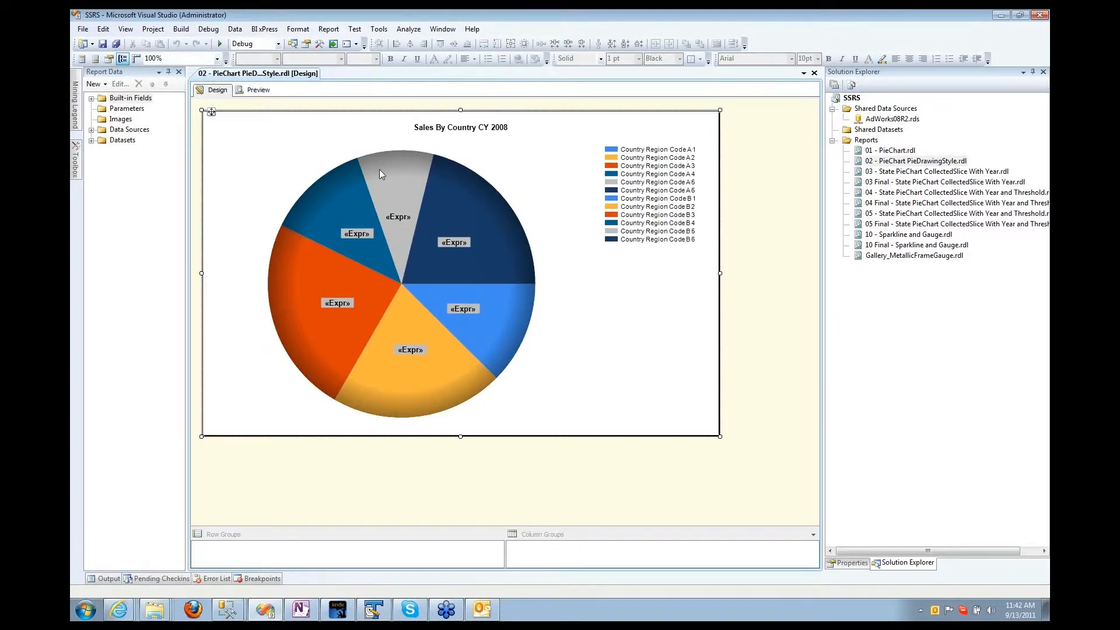
{"action": "left_click", "coordinate": [647, 183]}
{"action": "left_click", "coordinate": [398, 217]}
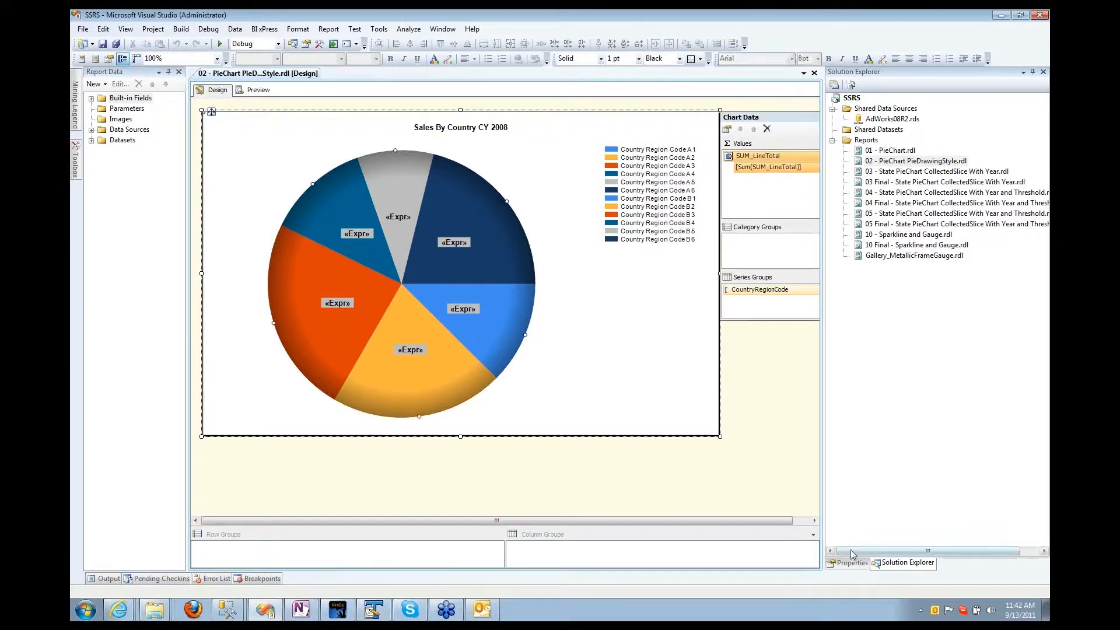
{"action": "left_click", "coordinate": [851, 562]}
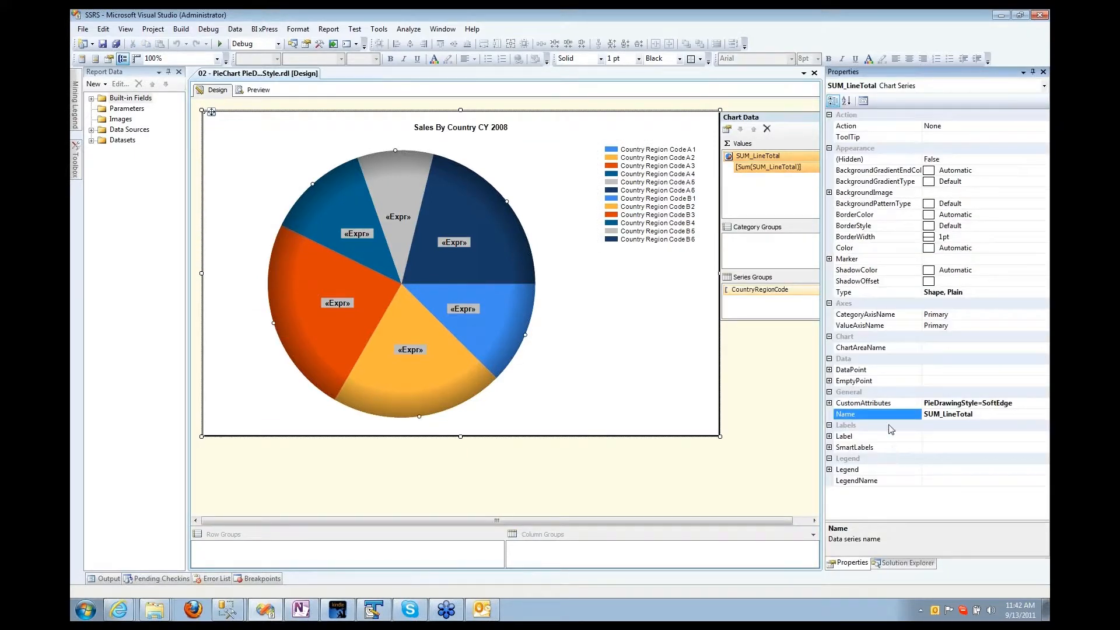
{"action": "left_click", "coordinate": [829, 402]}
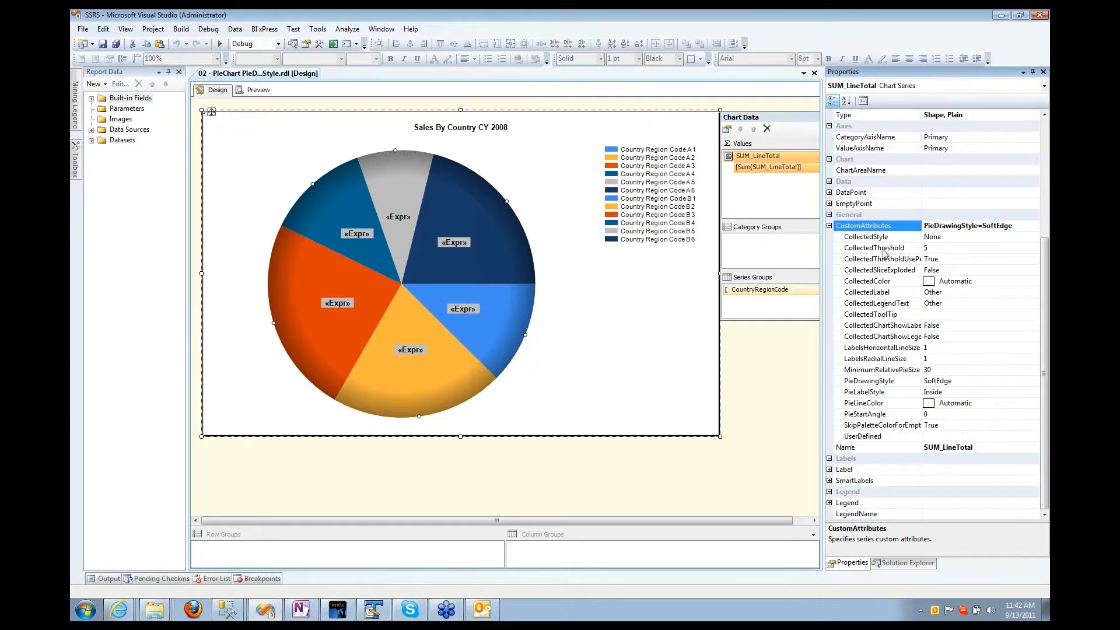
{"action": "left_click", "coordinate": [852, 240]}
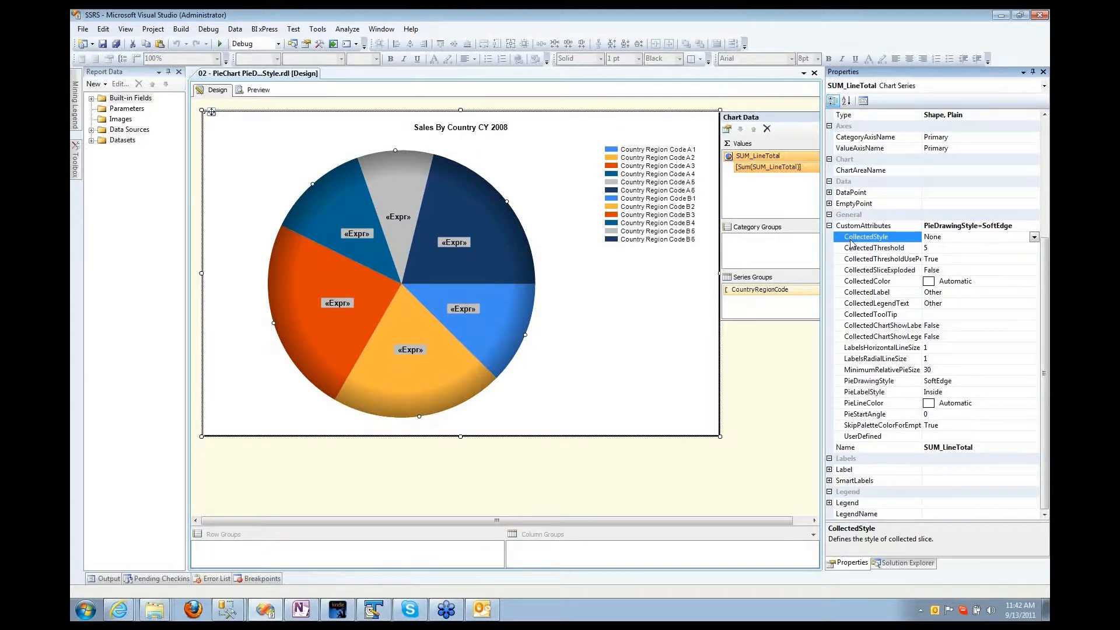
{"action": "left_click", "coordinate": [258, 90]}
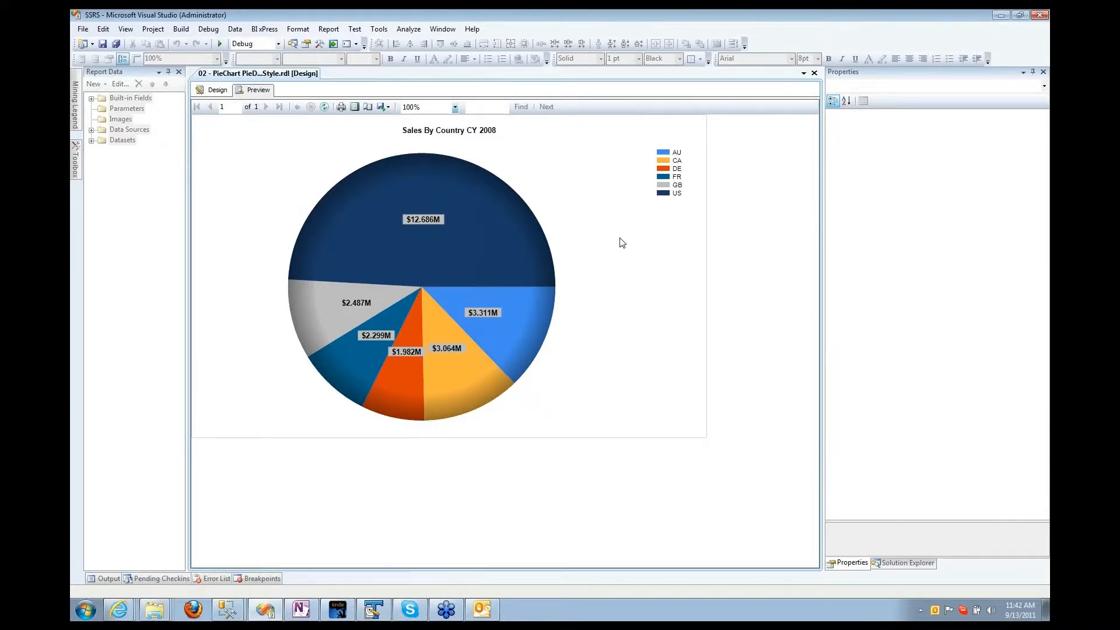
{"action": "left_click", "coordinate": [902, 562]}
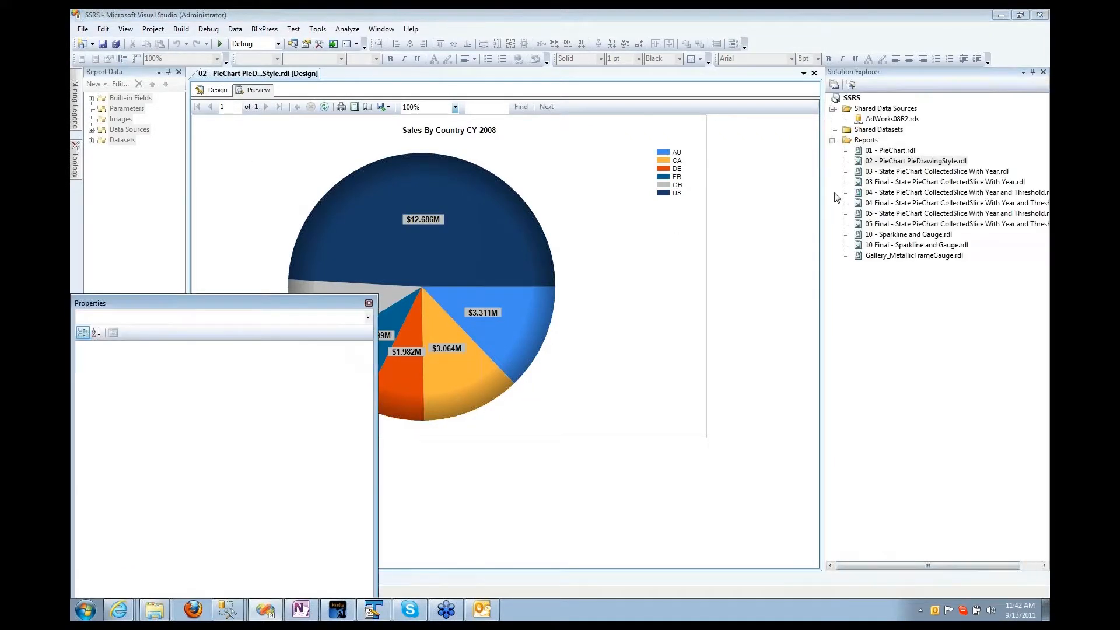
Step: Open 03 - State PieChart CollectedSlice With Year.rdl, preview it, and dock Properties on the right
{"action": "left_click", "coordinate": [814, 72]}
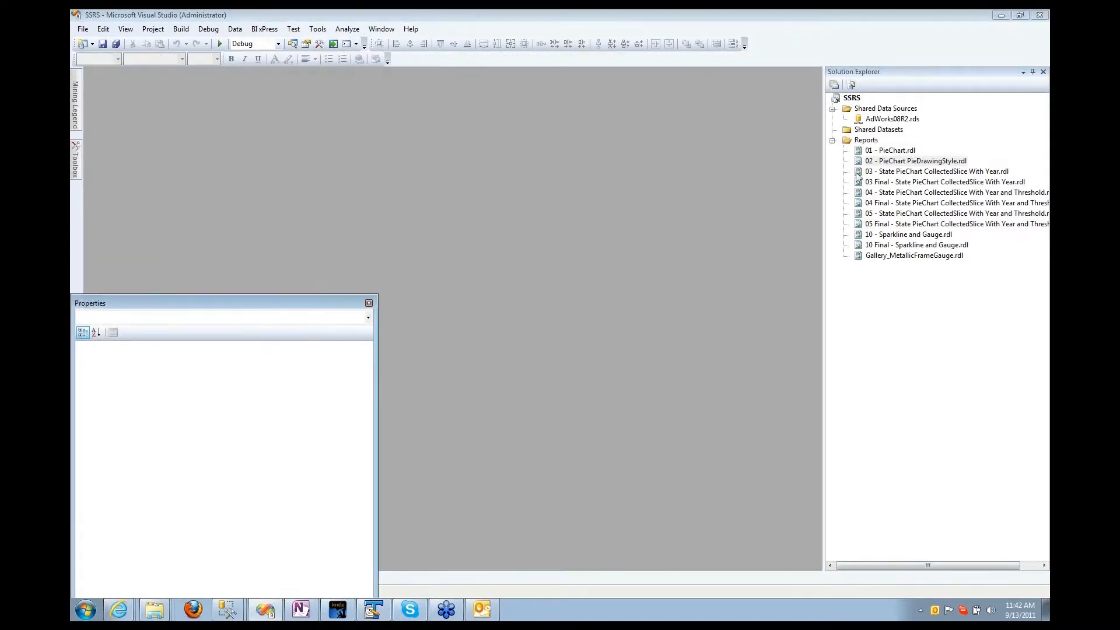
{"action": "double_click", "coordinate": [885, 174]}
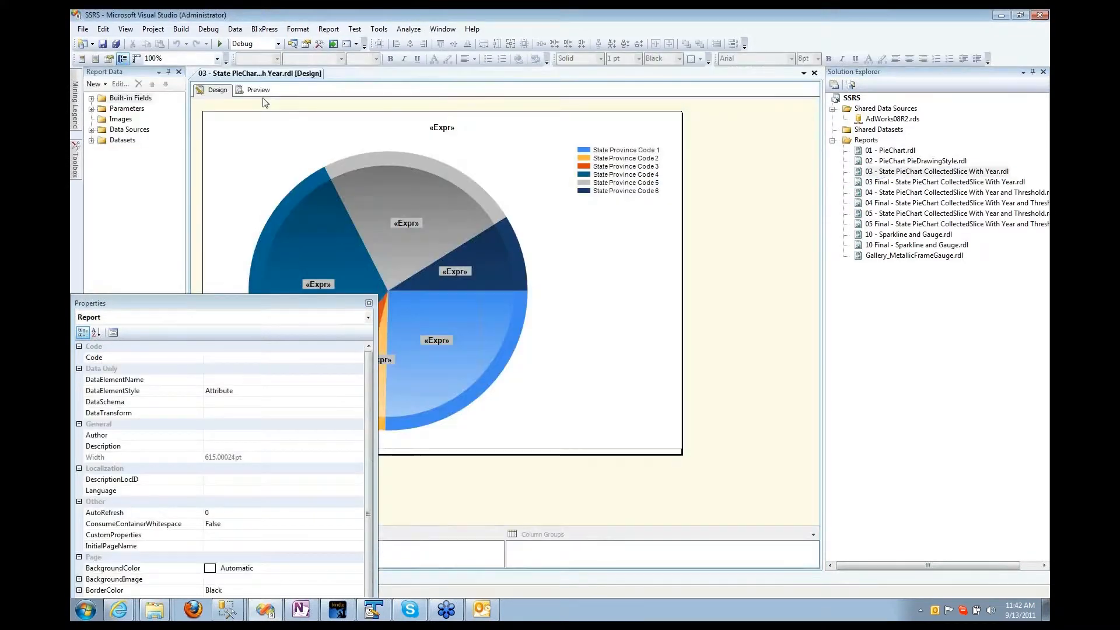
{"action": "left_click", "coordinate": [255, 91]}
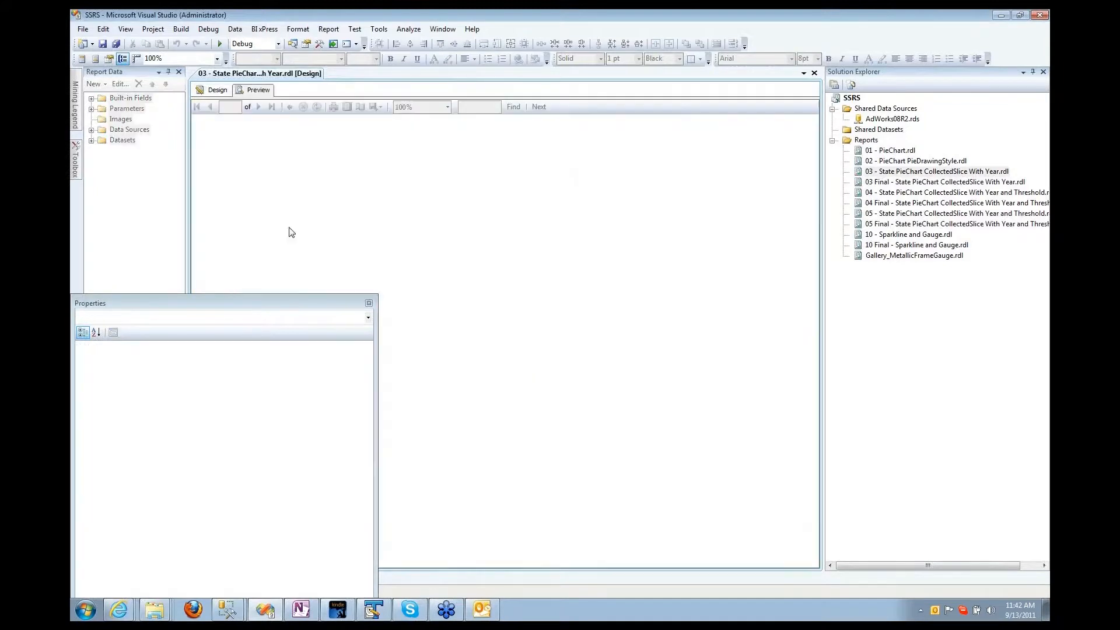
{"action": "left_click_drag", "start_coordinate": [282, 297], "coordinate": [943, 324]}
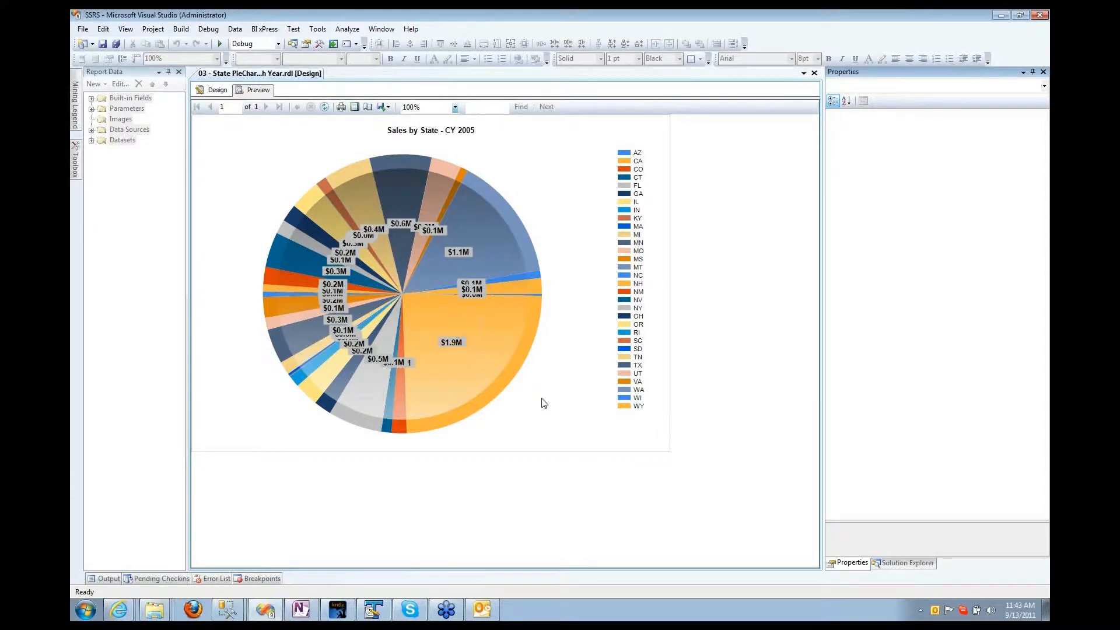
{"action": "left_click", "coordinate": [214, 90]}
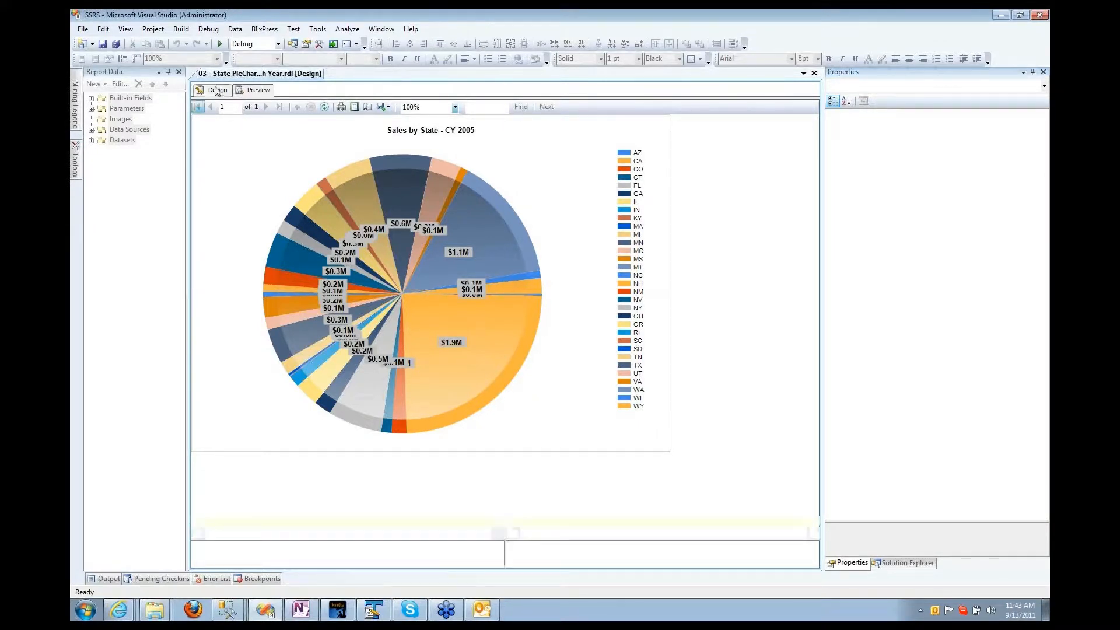
Step: Set the series' CollectedStyle to SingleSlice, review CollectedThreshold, and preview seven states plus Other
{"action": "left_click", "coordinate": [479, 173]}
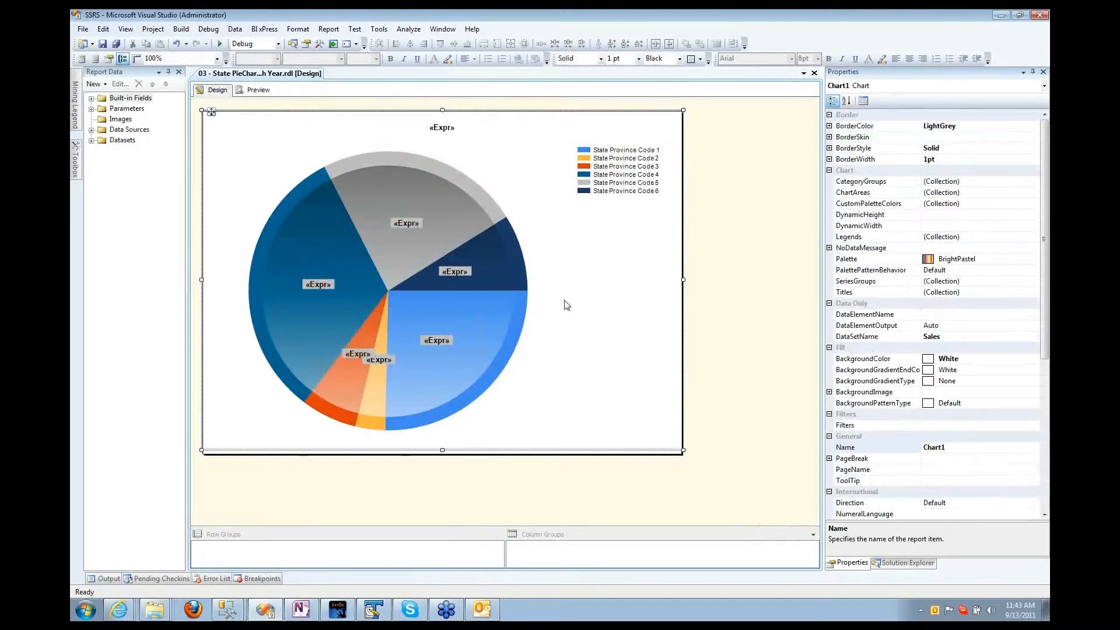
{"action": "left_click", "coordinate": [436, 246]}
{"action": "left_click", "coordinate": [436, 246]}
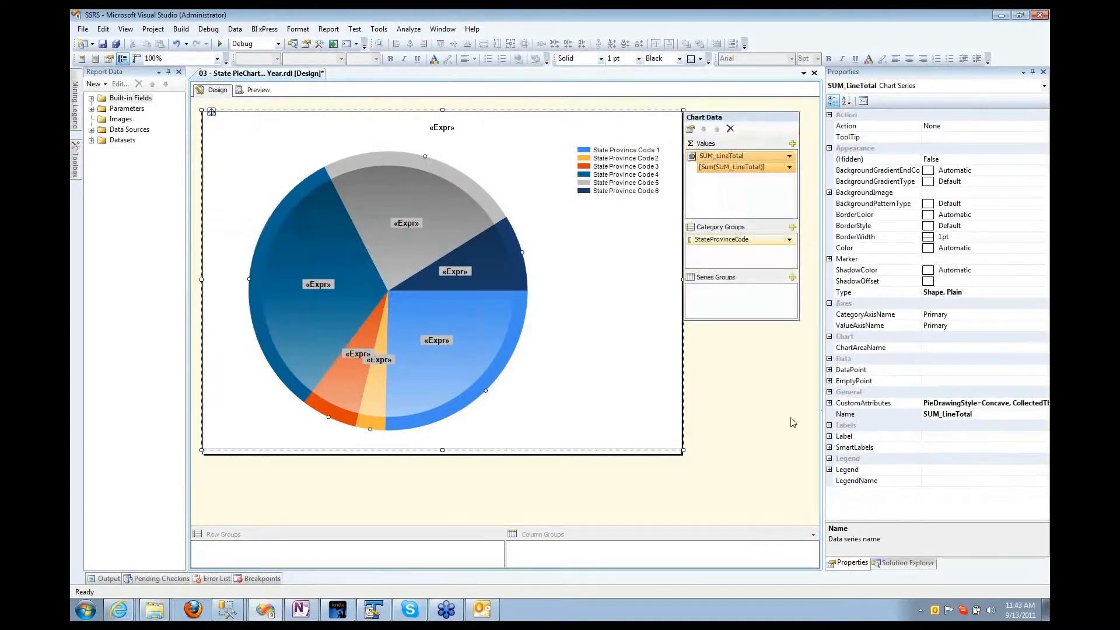
{"action": "left_click", "coordinate": [829, 404]}
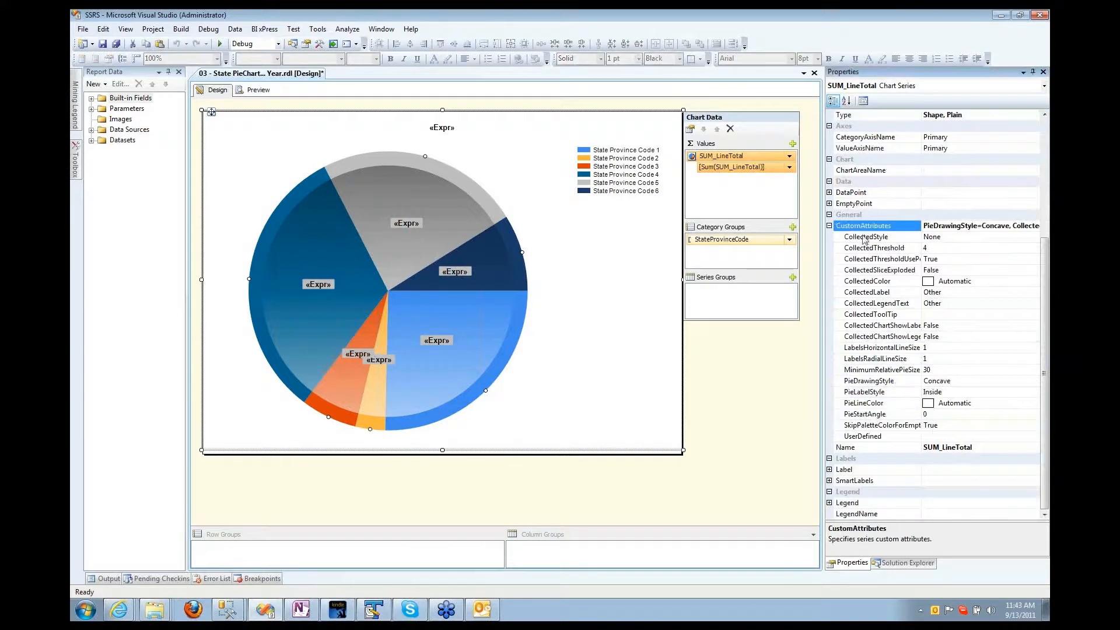
{"action": "left_click", "coordinate": [866, 237]}
{"action": "left_click", "coordinate": [1033, 237]}
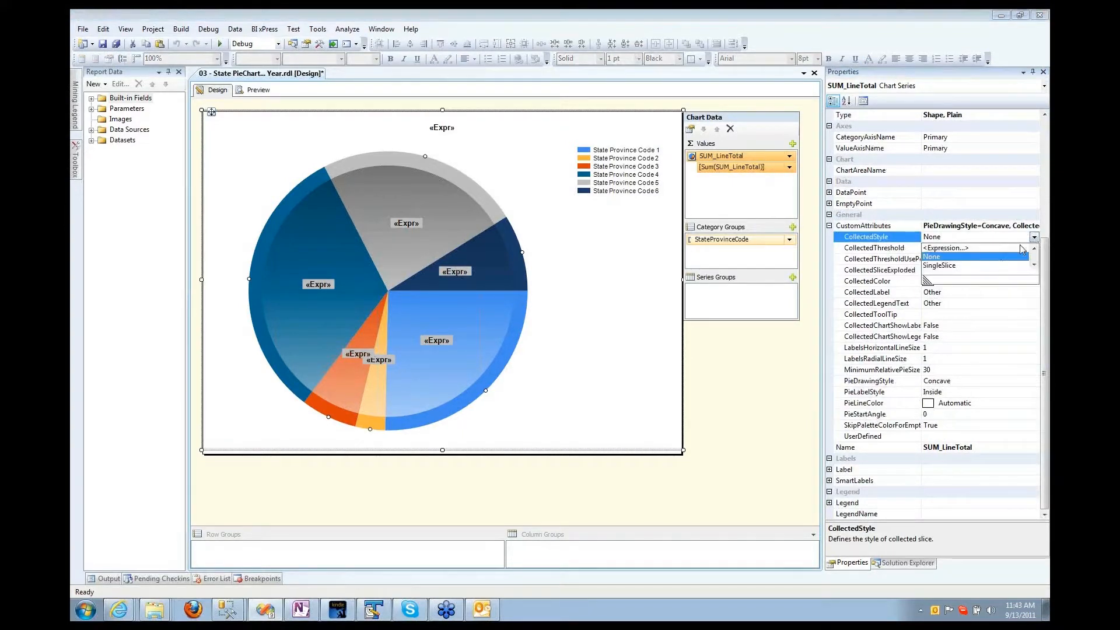
{"action": "mouse_move", "coordinate": [927, 280]}
{"action": "left_mouse_down"}
{"action": "mouse_move", "coordinate": [915, 308]}
{"action": "mouse_move", "coordinate": [926, 291]}
{"action": "left_mouse_up"}
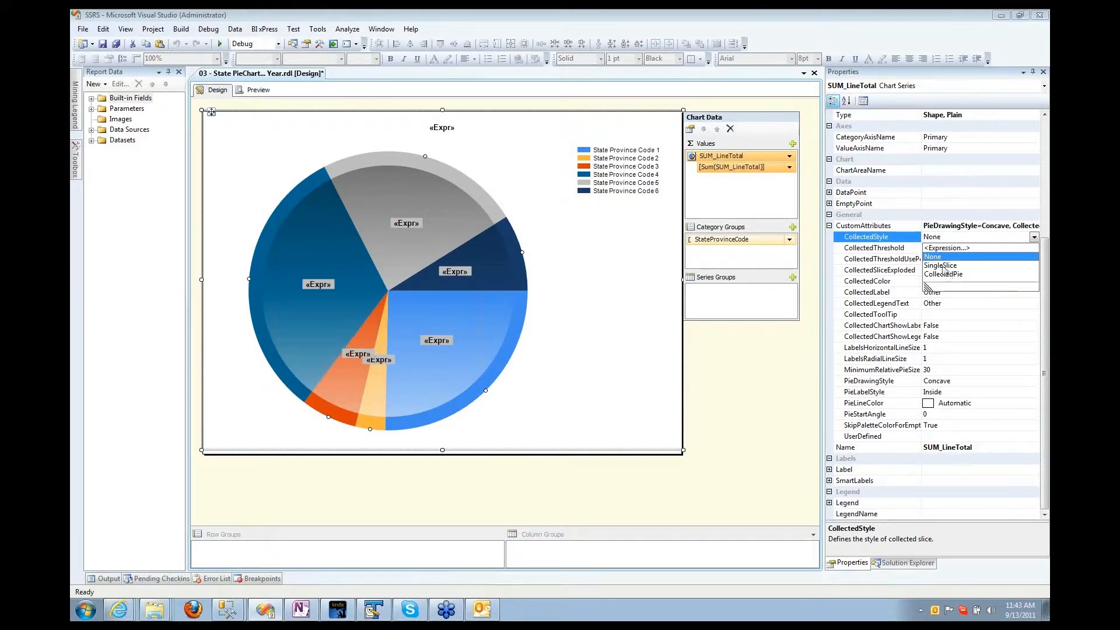
{"action": "left_click", "coordinate": [941, 266]}
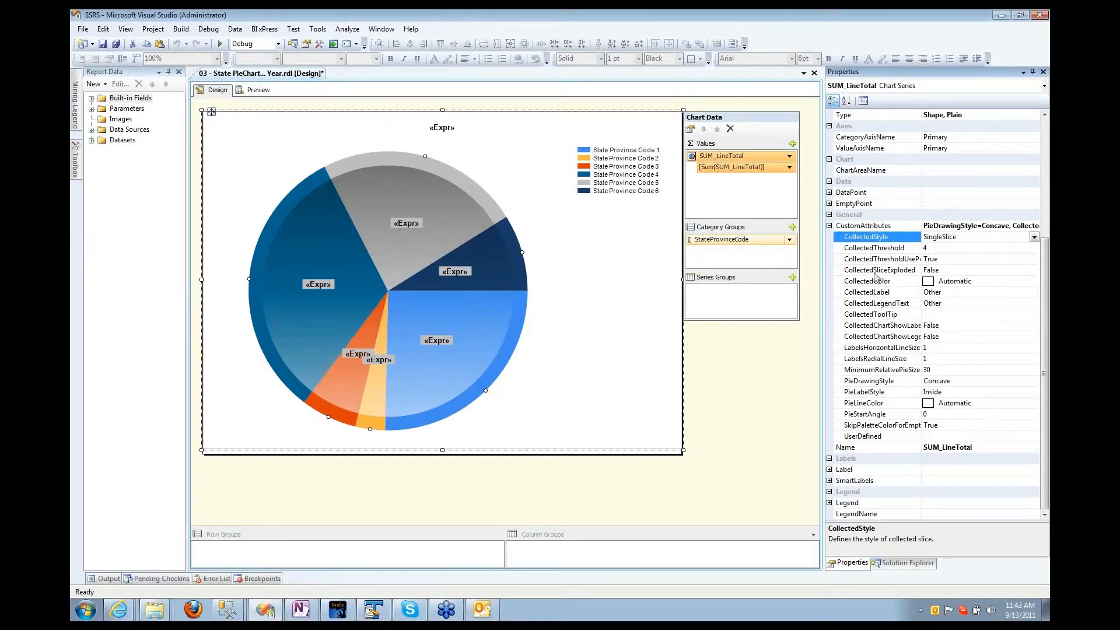
{"action": "left_click", "coordinate": [916, 249]}
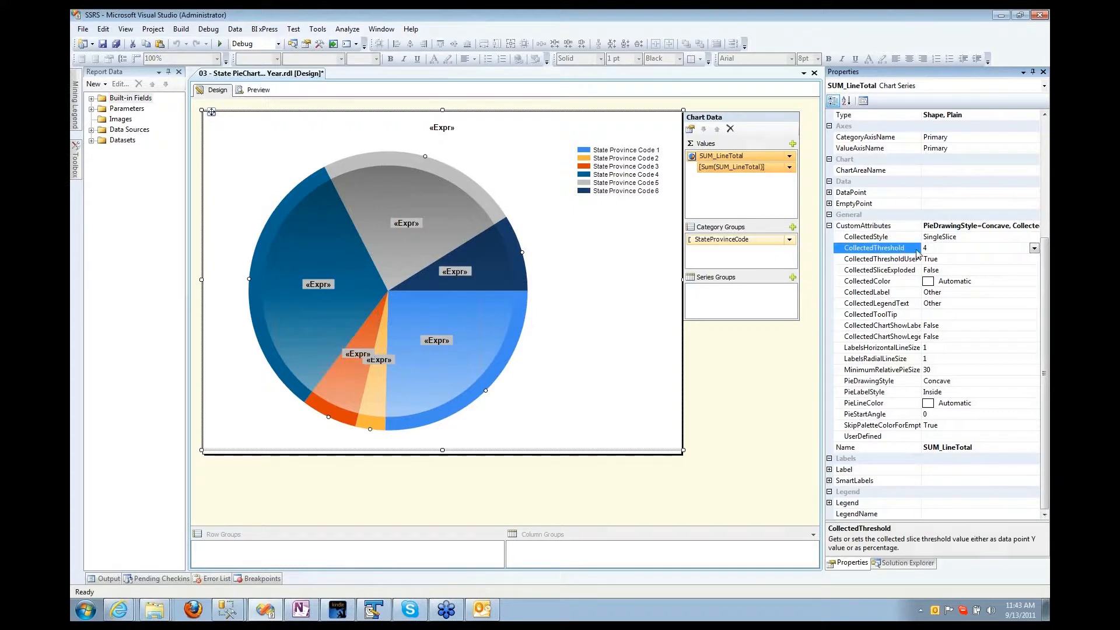
{"action": "left_click", "coordinate": [893, 259]}
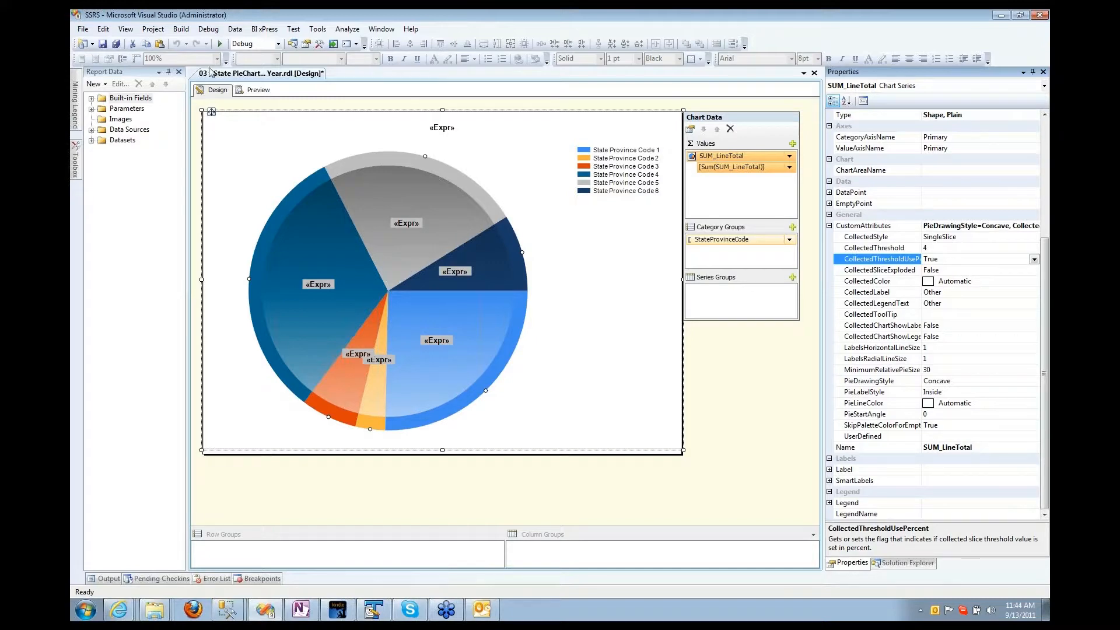
{"action": "left_click", "coordinate": [255, 90]}
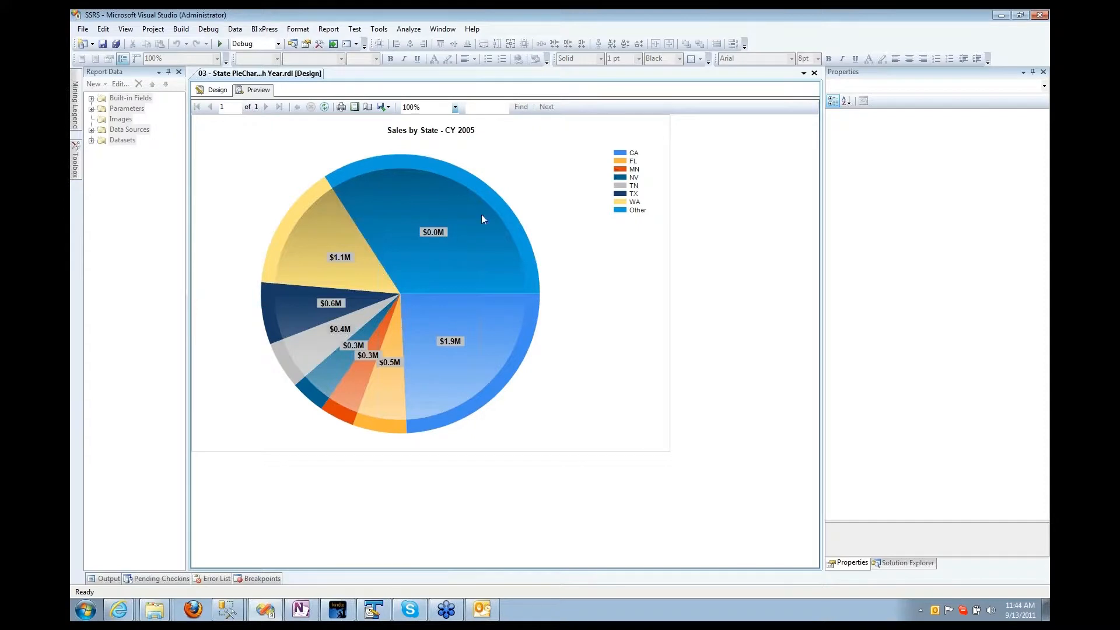
Step: Save the report, recheck CollectedThreshold and the SingleSlice CollectedStyle, then select the data labels
{"action": "left_click", "coordinate": [212, 92]}
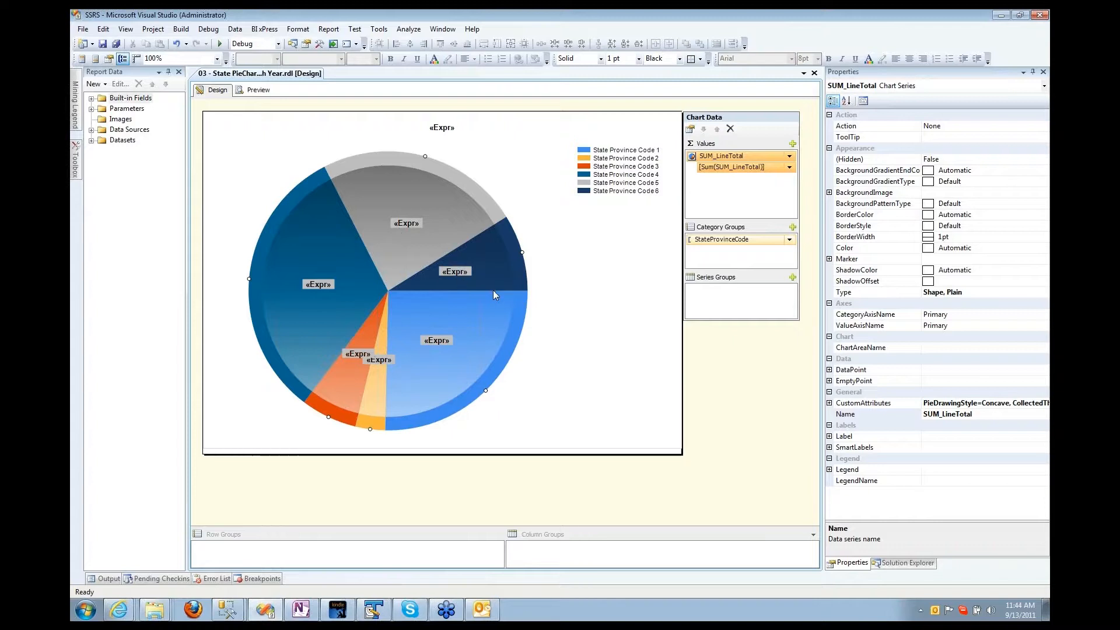
{"action": "left_click", "coordinate": [102, 45]}
{"action": "left_click", "coordinate": [829, 403]}
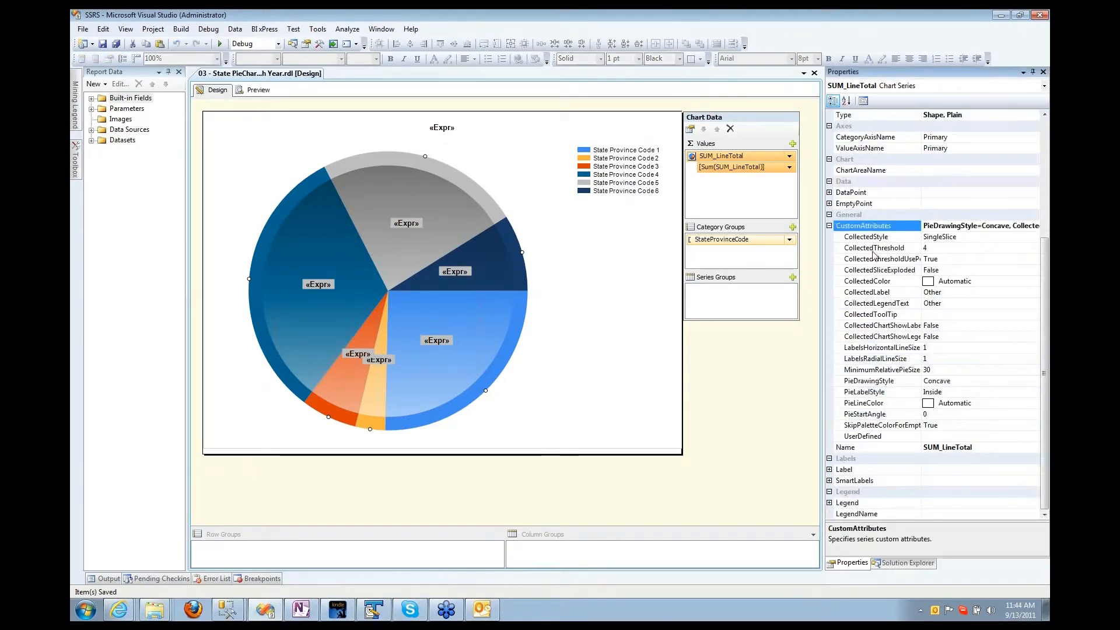
{"action": "left_click", "coordinate": [873, 248]}
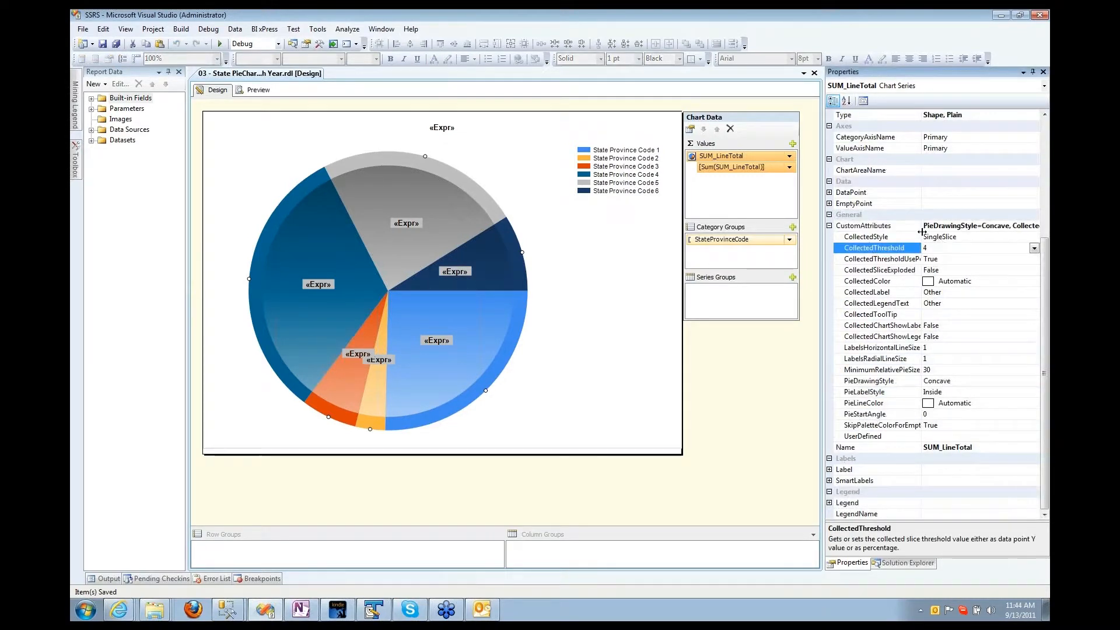
{"action": "left_click", "coordinate": [870, 236]}
{"action": "left_click", "coordinate": [1035, 238]}
{"action": "left_click", "coordinate": [954, 255]}
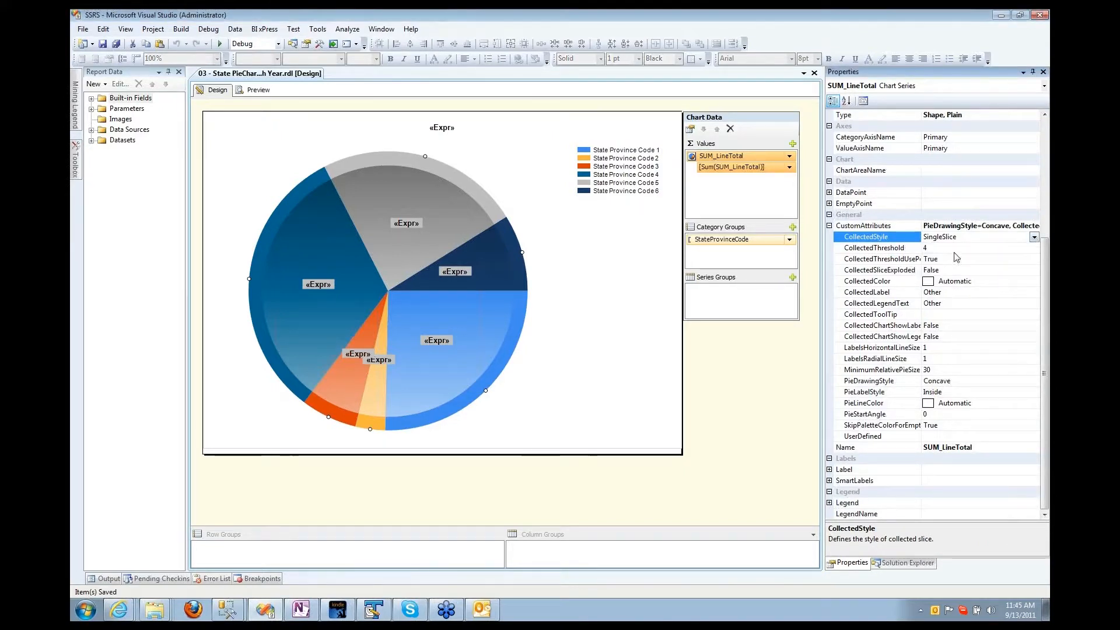
{"action": "left_click", "coordinate": [382, 273]}
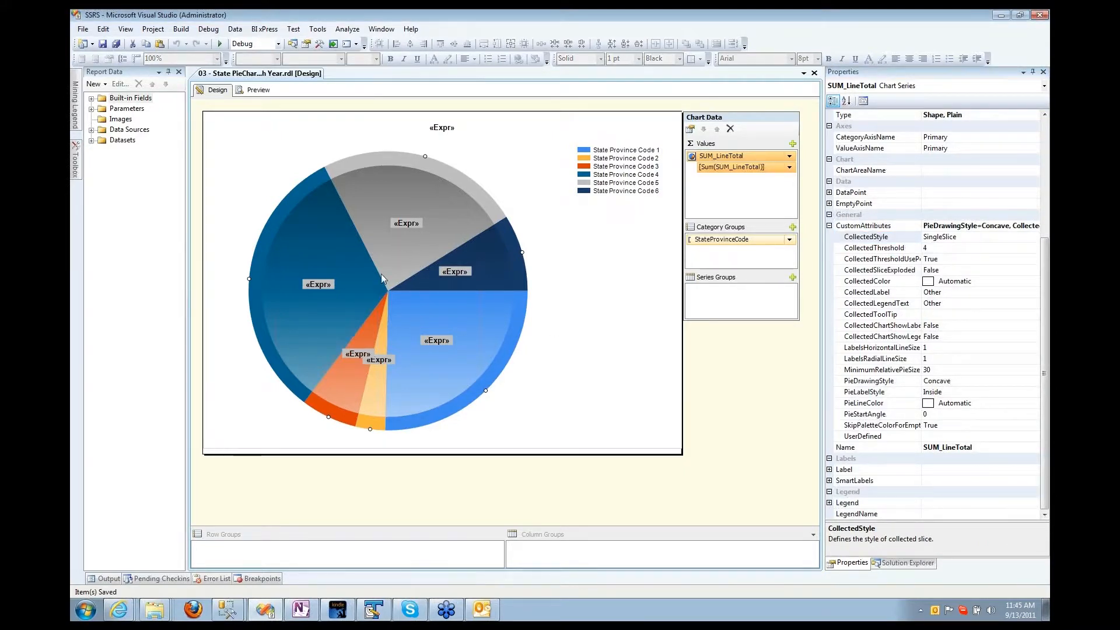
{"action": "left_click", "coordinate": [455, 272]}
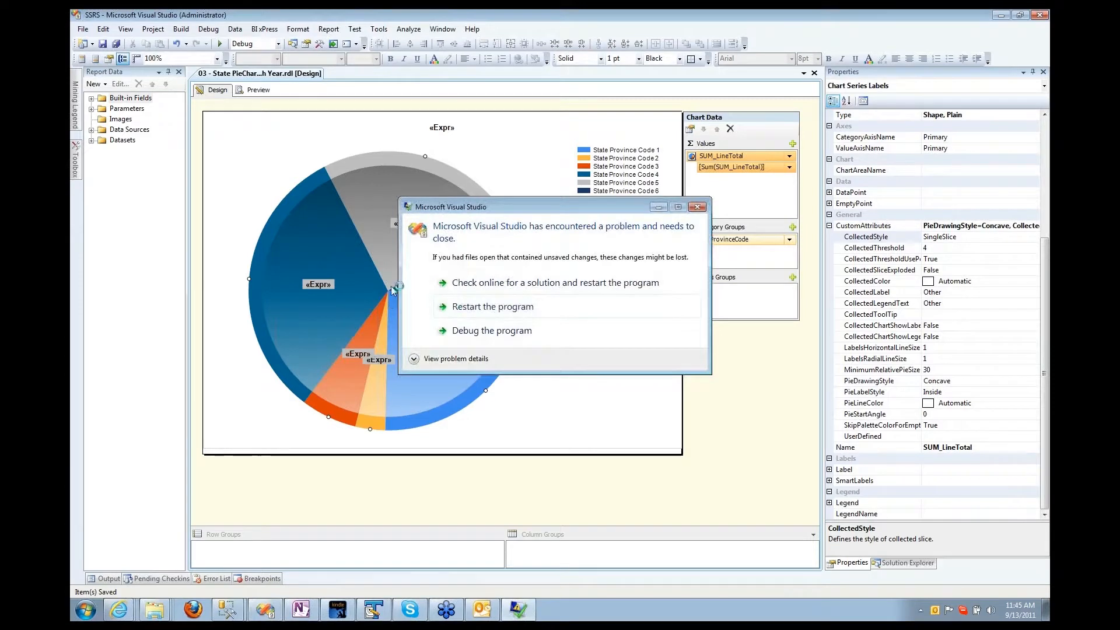
Step: Restart the crashed program and preview the reopened 03 pie report with its Other slice
{"action": "left_click", "coordinate": [466, 307]}
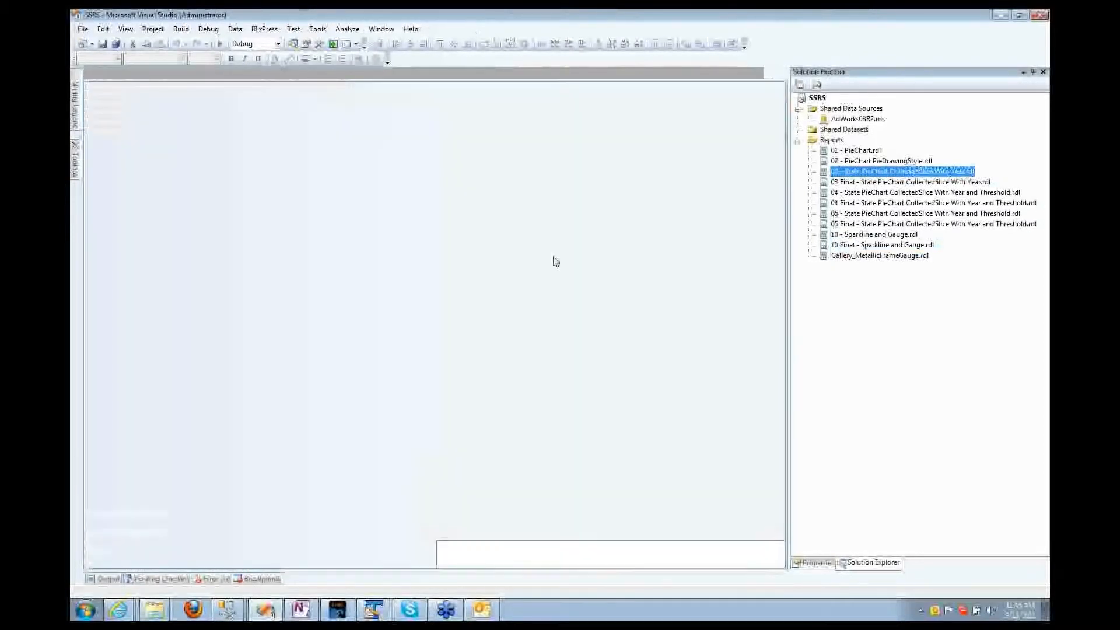
{"action": "left_click", "coordinate": [223, 90]}
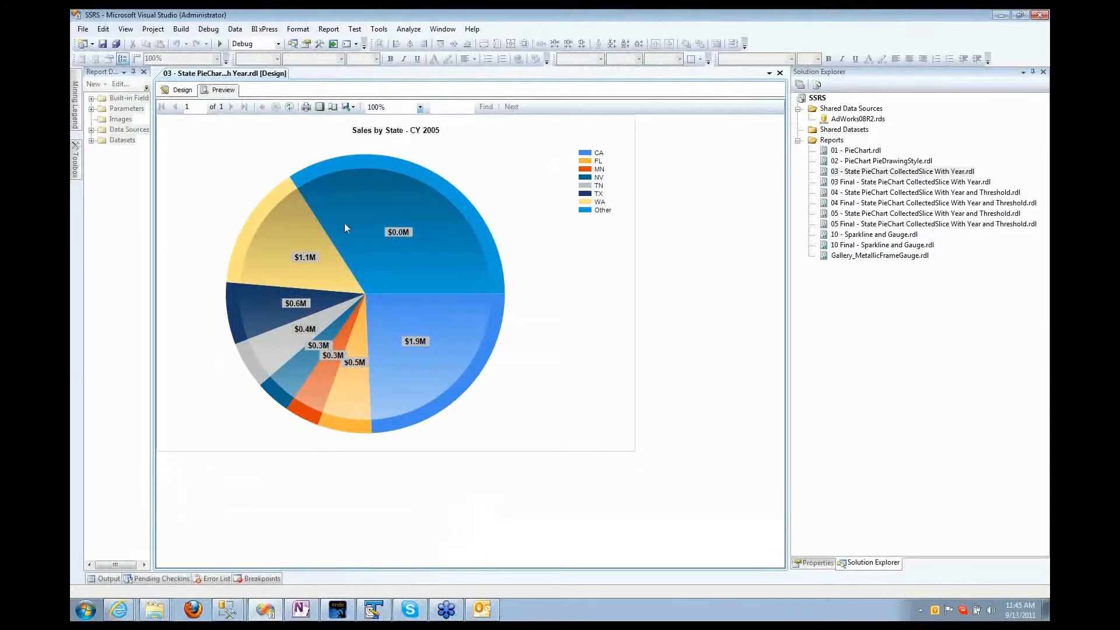
Step: Back in design view, inspect the SUM_LineTotal series' data label format and text expression
{"action": "left_click", "coordinate": [183, 89]}
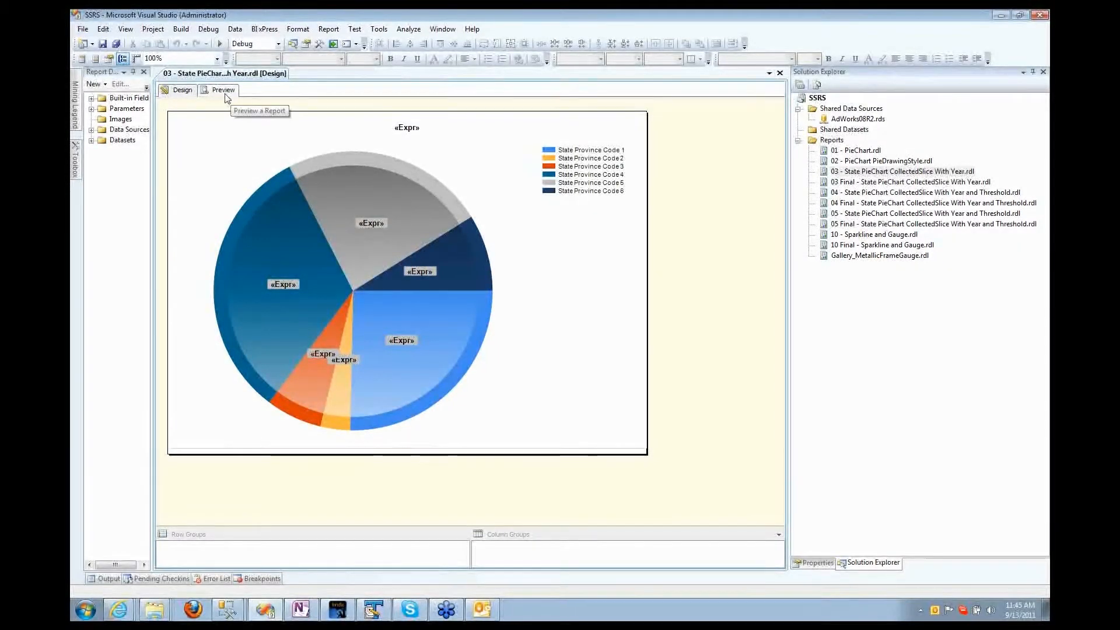
{"action": "left_click", "coordinate": [404, 192]}
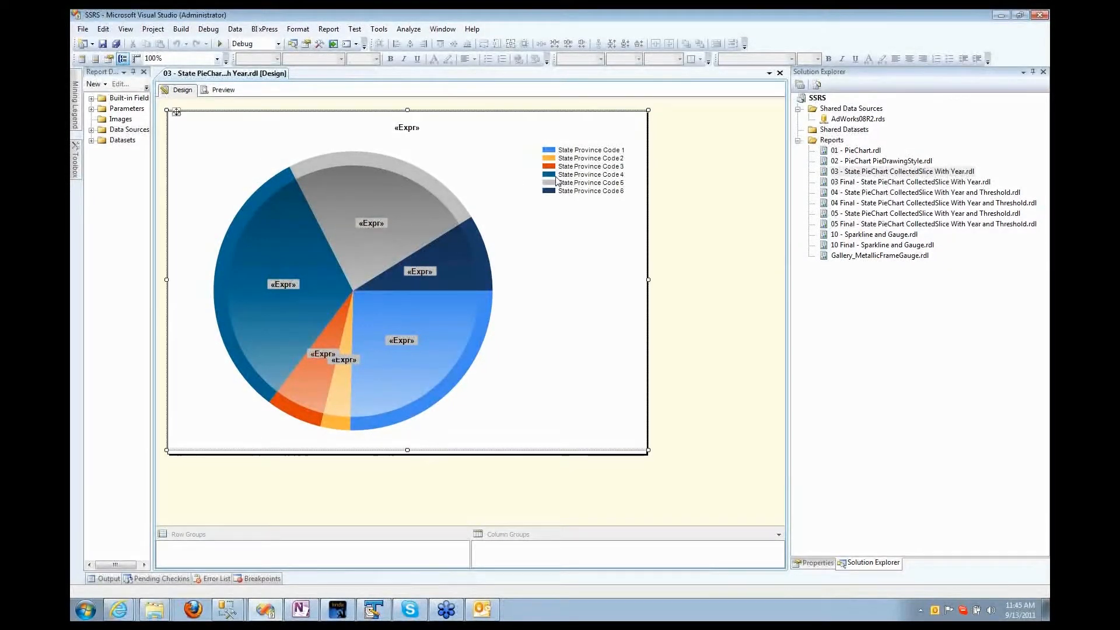
{"action": "left_click", "coordinate": [404, 184]}
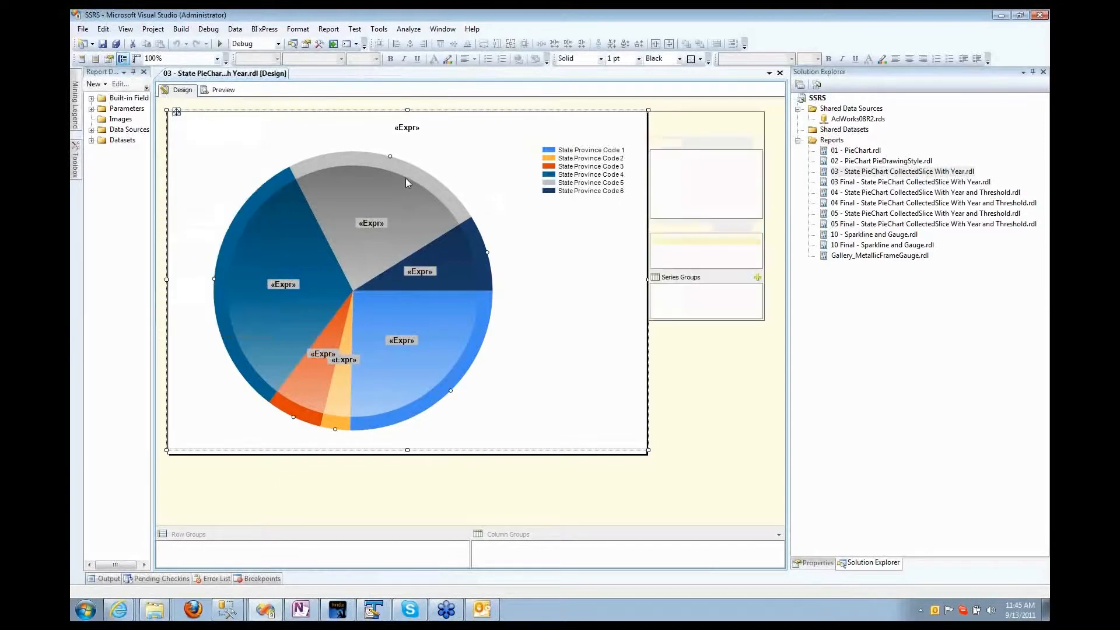
{"action": "left_click", "coordinate": [816, 562]}
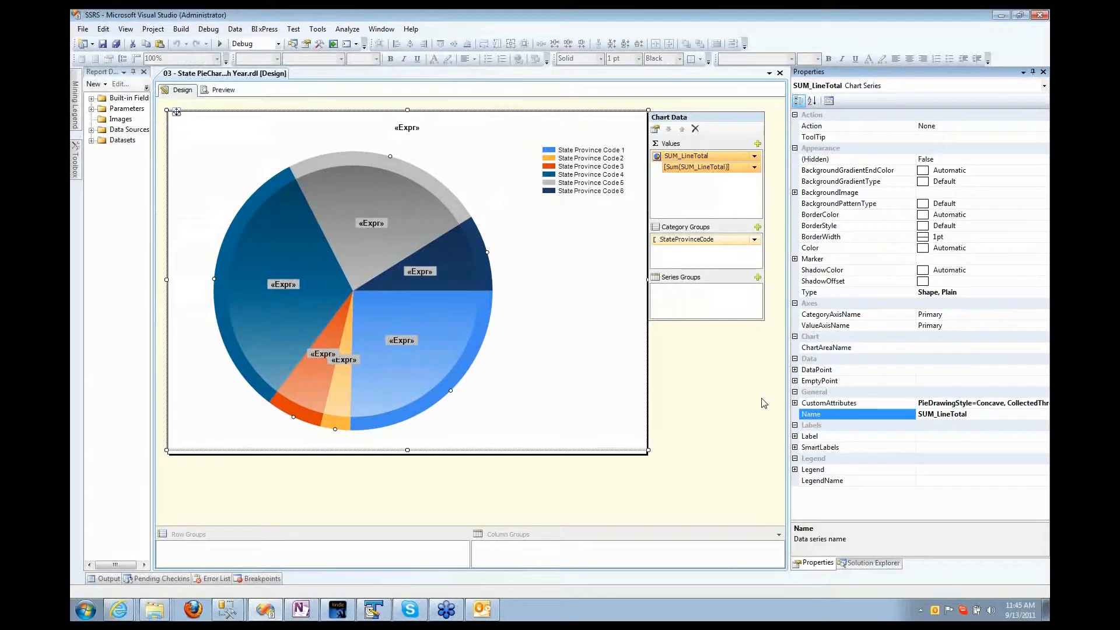
{"action": "left_click", "coordinate": [794, 436]}
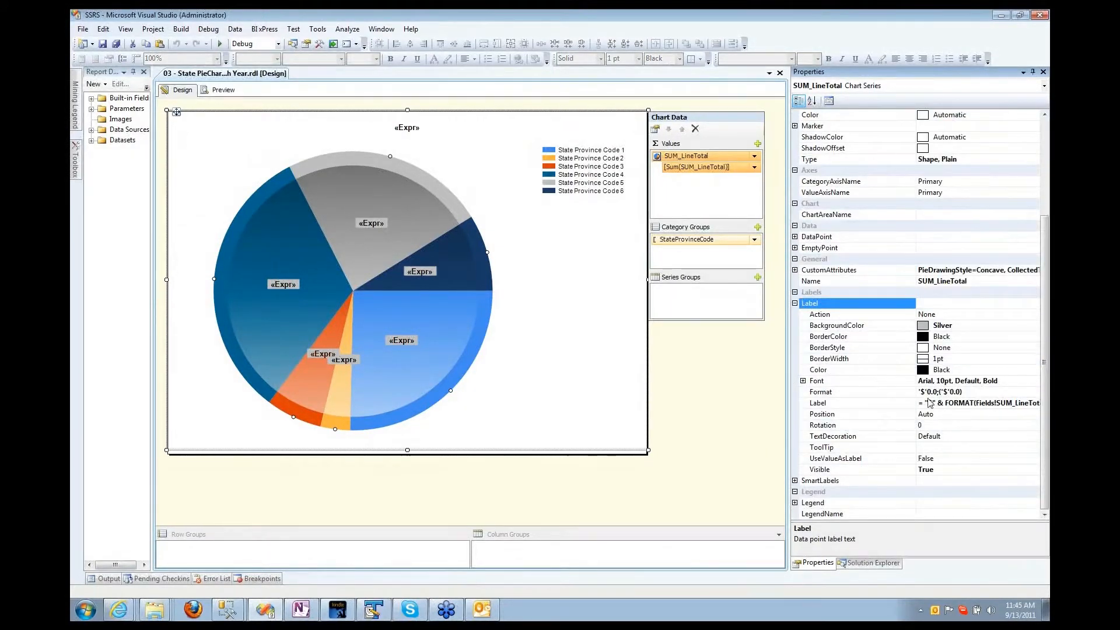
{"action": "left_click", "coordinate": [935, 392]}
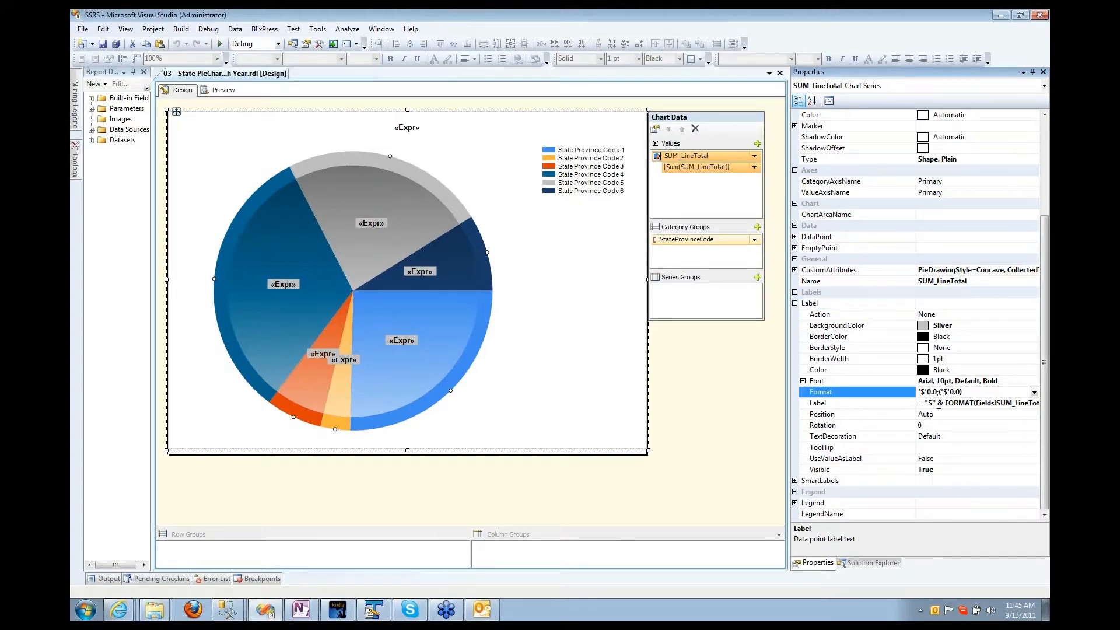
{"action": "left_click", "coordinate": [934, 403]}
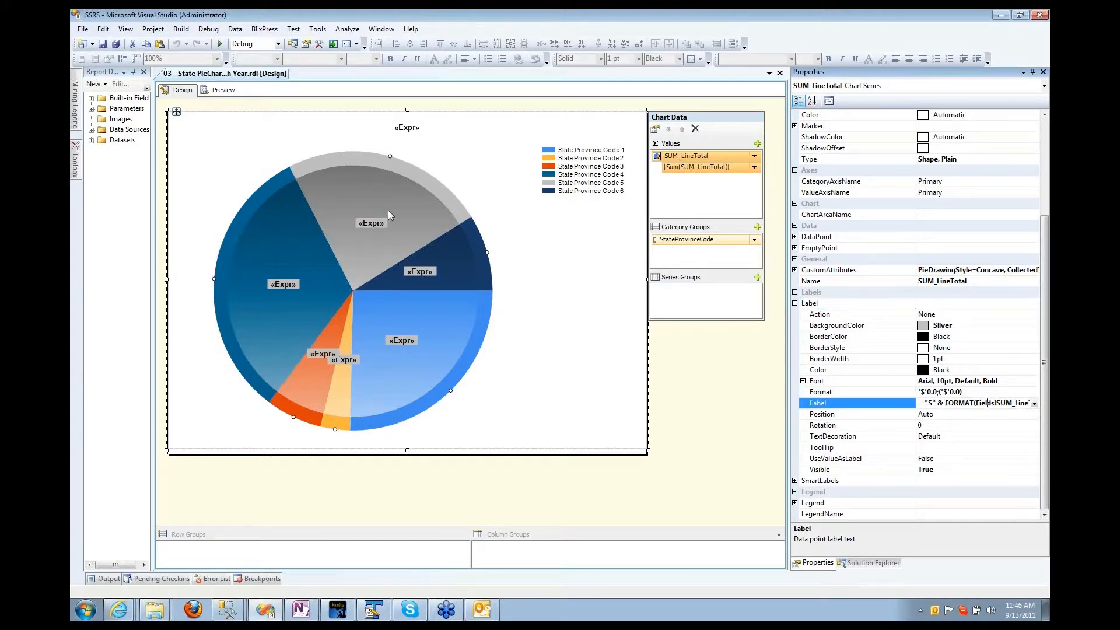
{"action": "double_click", "coordinate": [846, 407]}
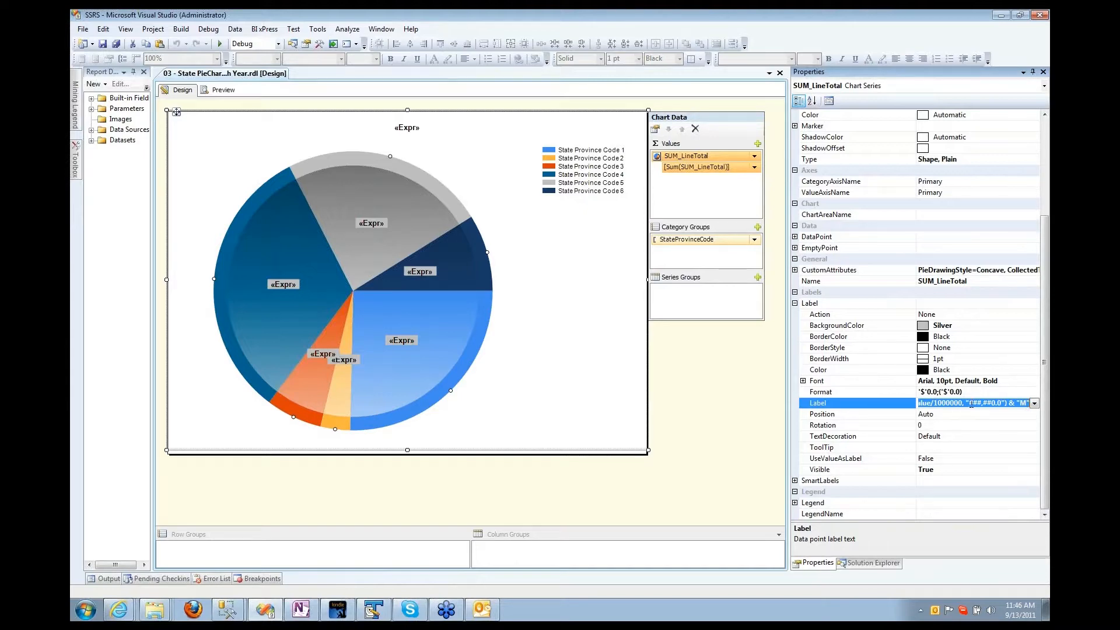
Step: Reselect the pie chart and its SUM_LineTotal series so the Chart Data pane shows
{"action": "left_click", "coordinate": [726, 335]}
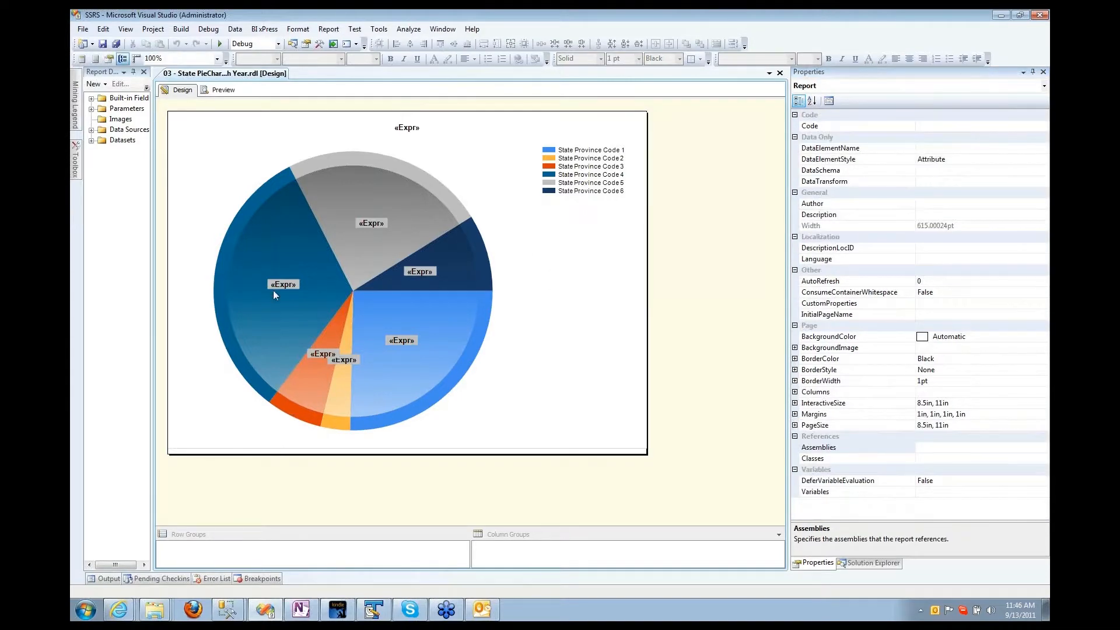
{"action": "left_click", "coordinate": [254, 258]}
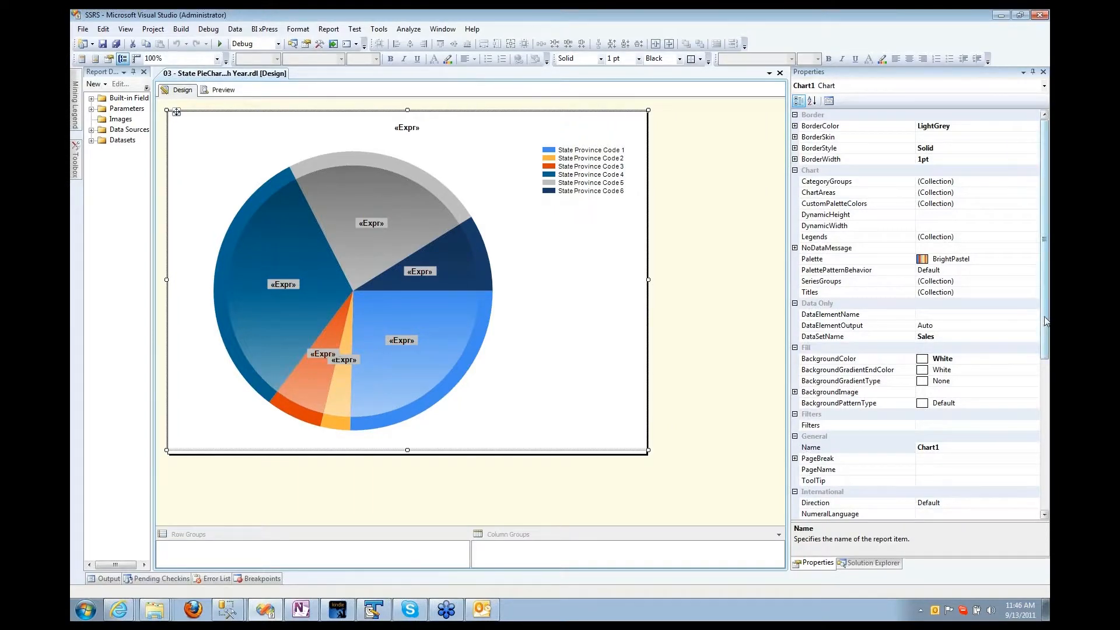
{"action": "left_click_drag", "start_coordinate": [1047, 321], "coordinate": [1047, 470]}
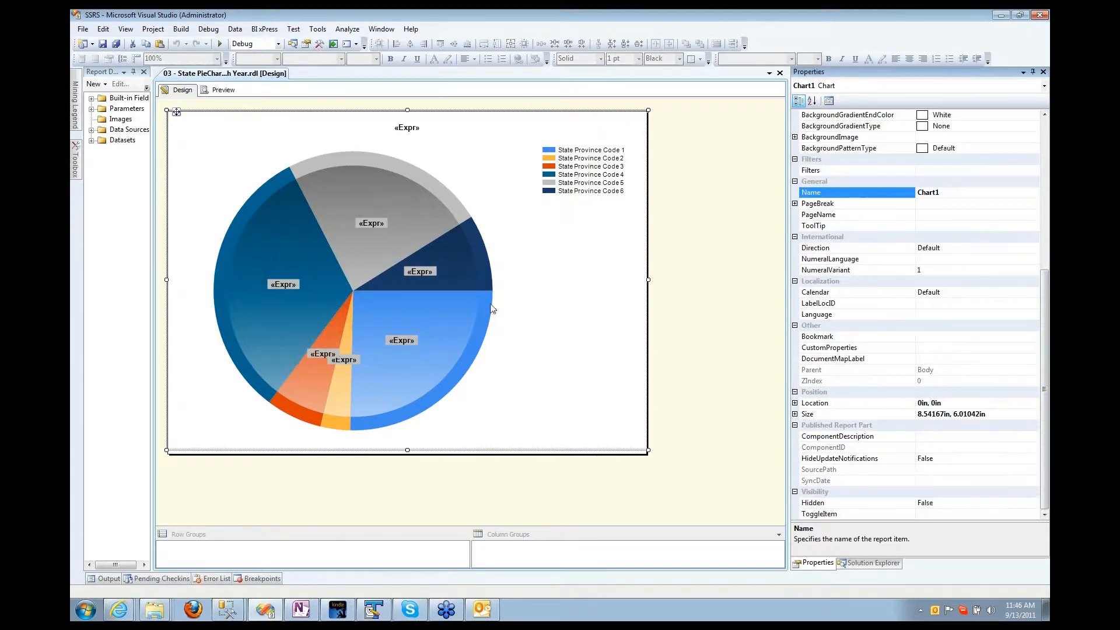
{"action": "left_click", "coordinate": [447, 322]}
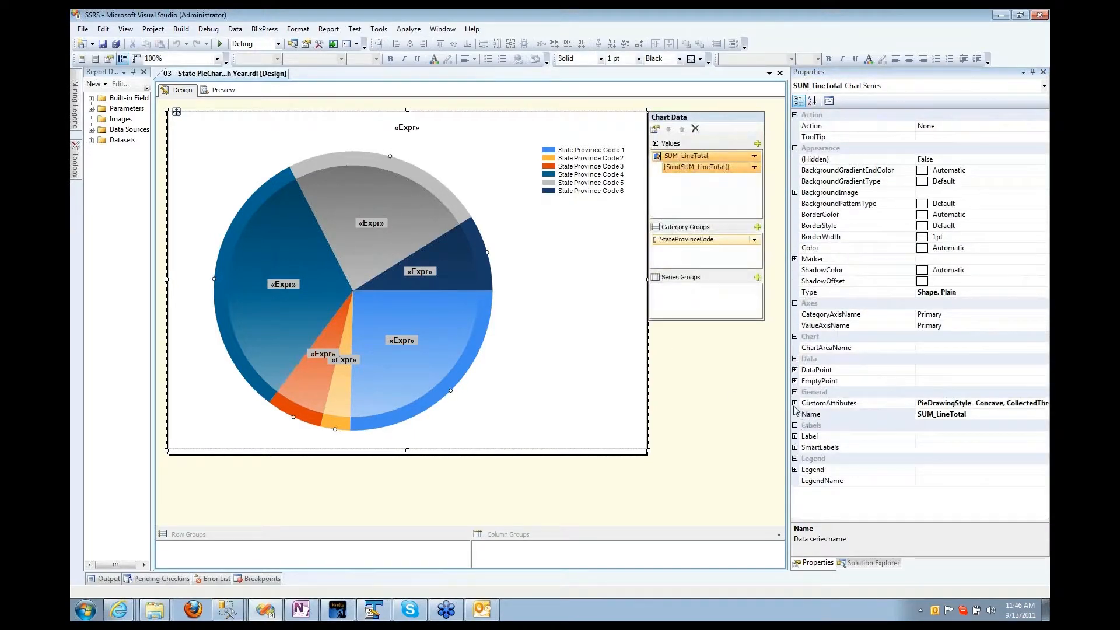
Step: Under CustomAttributes, set CollectedLegendText to 'Other Legend Text' and CollectedLabel to 'Other Label'
{"action": "left_click", "coordinate": [794, 404]}
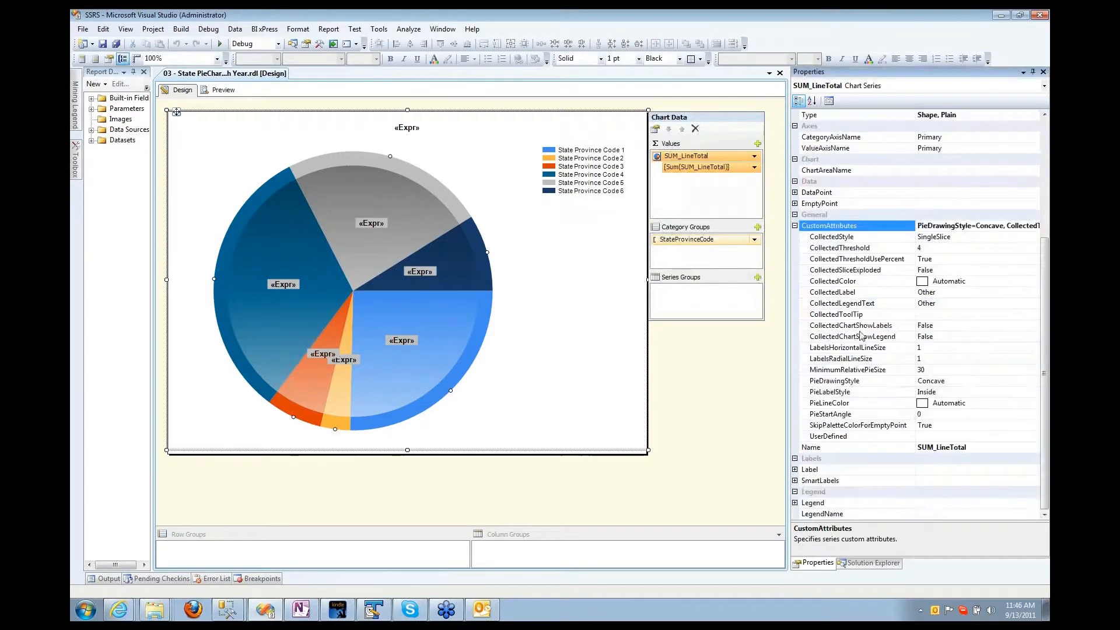
{"action": "left_click", "coordinate": [829, 284]}
{"action": "left_click", "coordinate": [827, 293]}
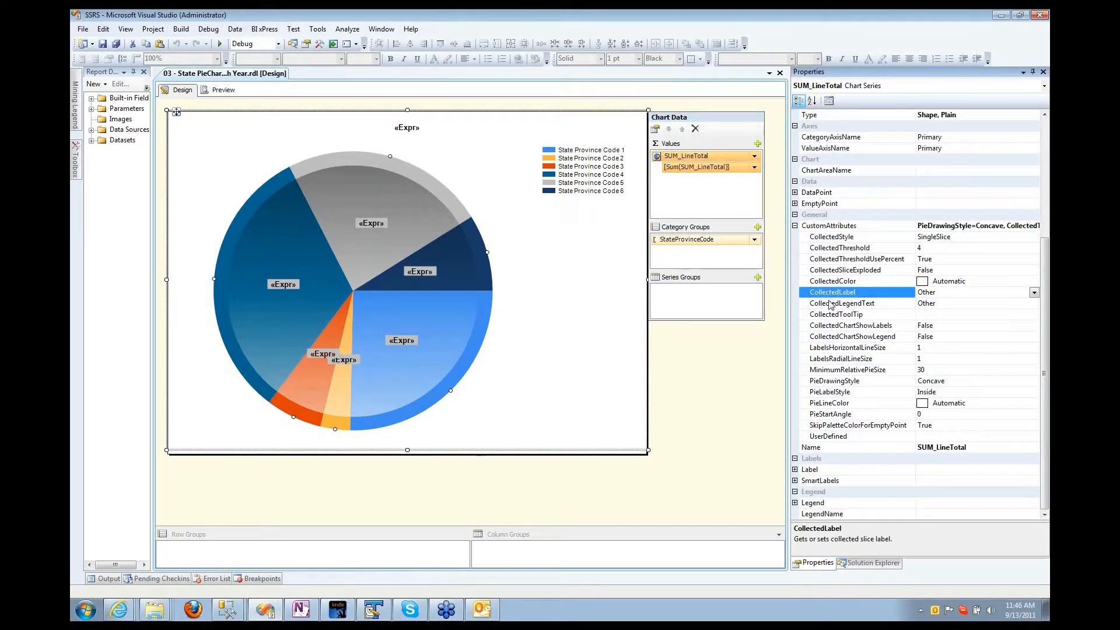
{"action": "left_click", "coordinate": [828, 305]}
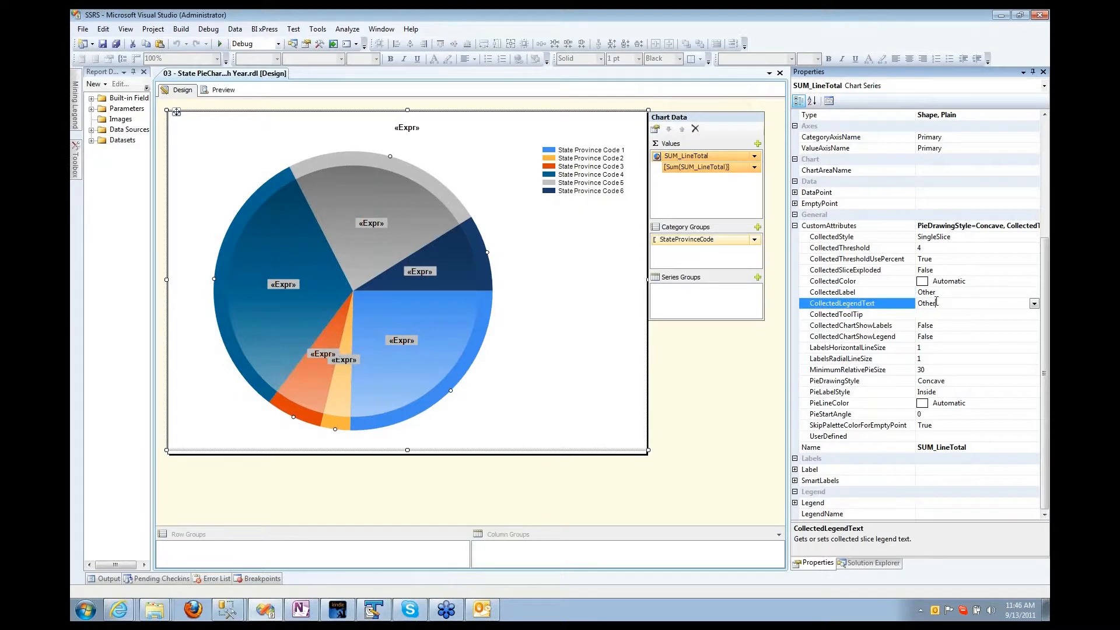
{"action": "type", "text": "IEGEND t4E"}
{"action": "key", "text": "BackSpace"}
{"action": "key", "text": "BackSpace"}
{"action": "key", "text": "BackSpace"}
{"action": "left_click", "coordinate": [946, 293]}
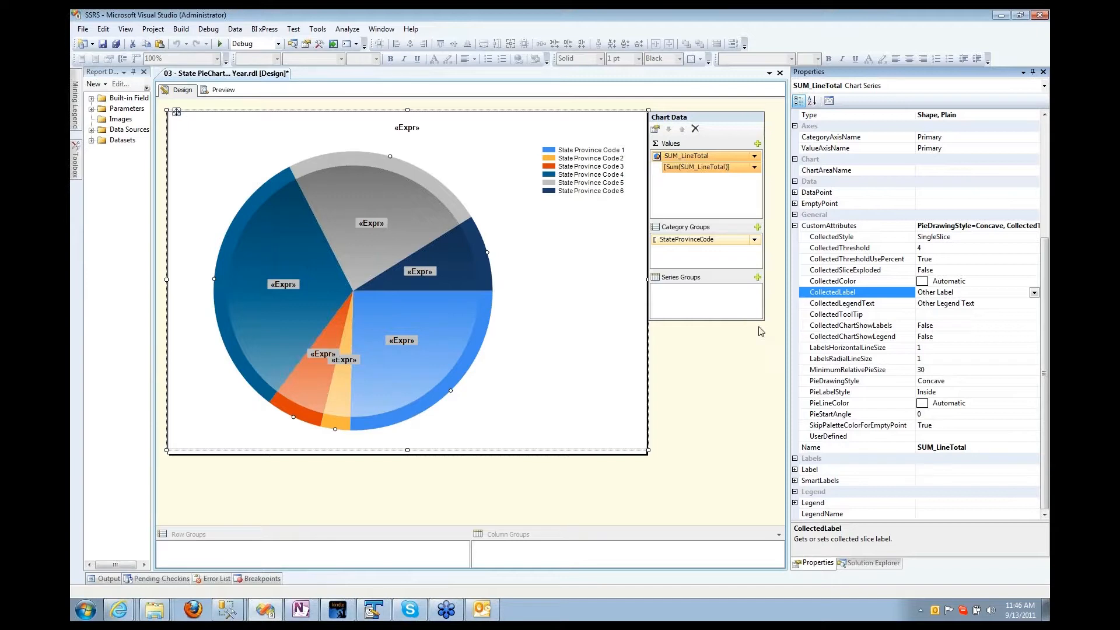
{"action": "left_click", "coordinate": [765, 356]}
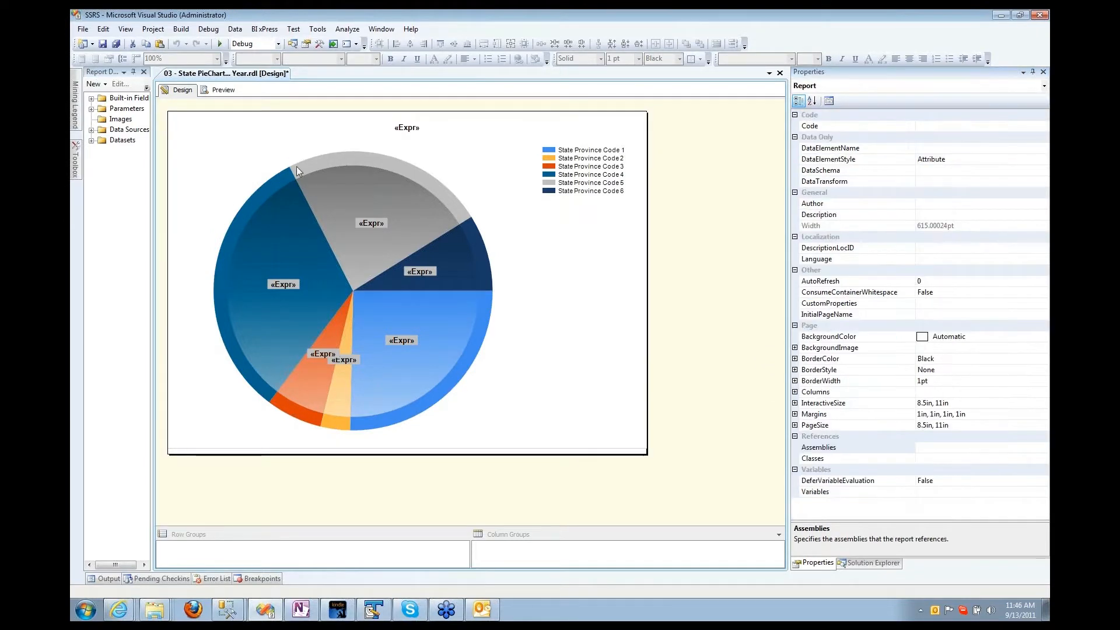
{"action": "left_click", "coordinate": [221, 92]}
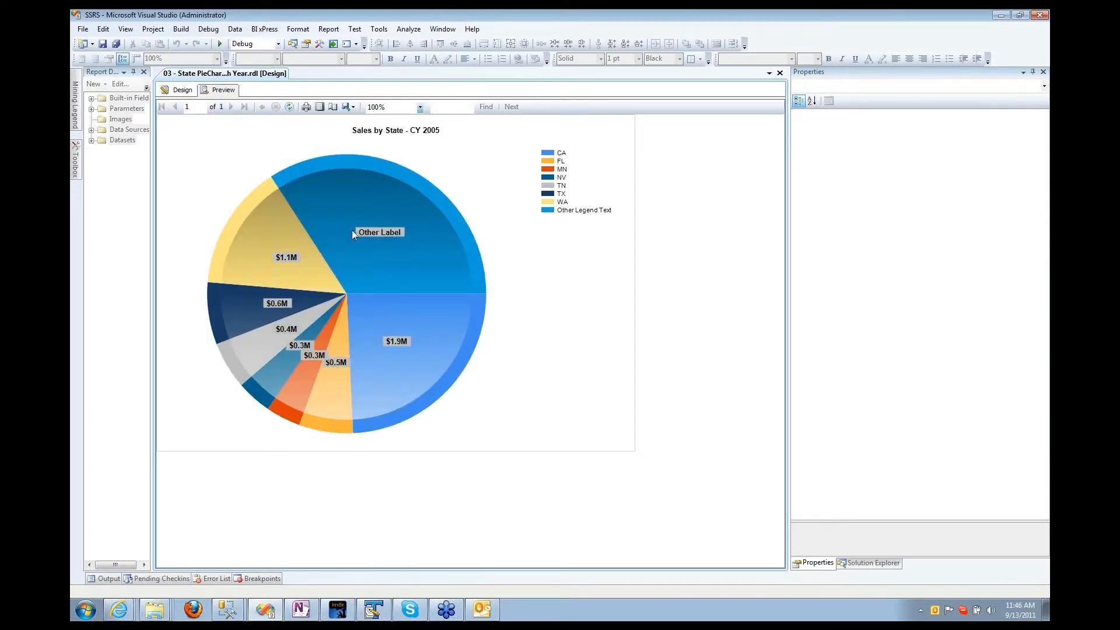
{"action": "left_click", "coordinate": [182, 91]}
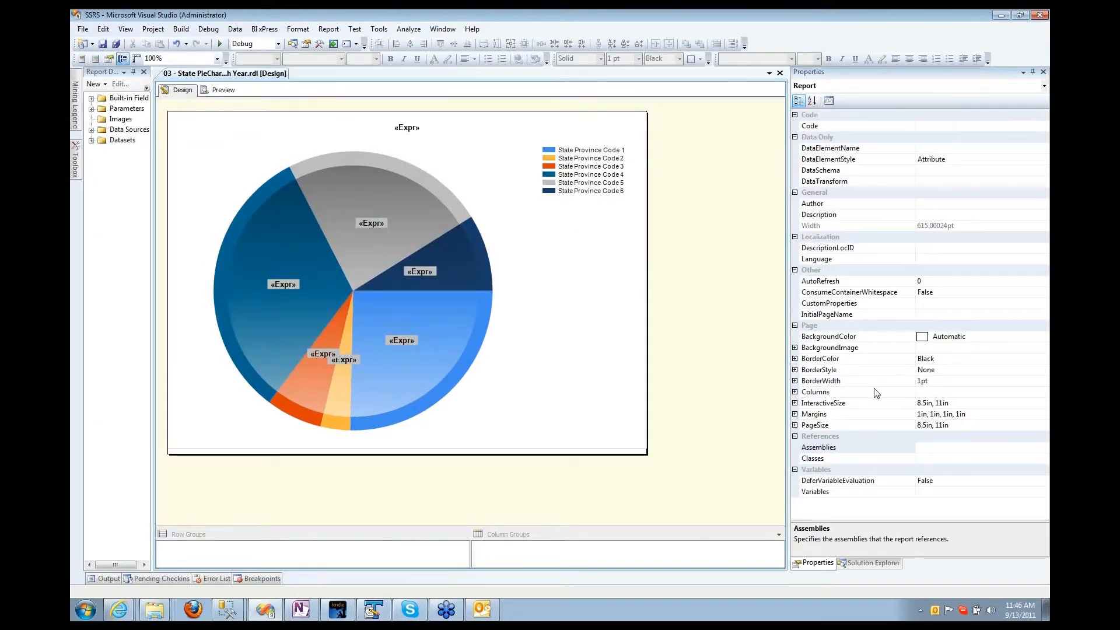
Step: Select the pie's series and open the expression editor for its CollectedLabel
{"action": "left_click", "coordinate": [514, 345]}
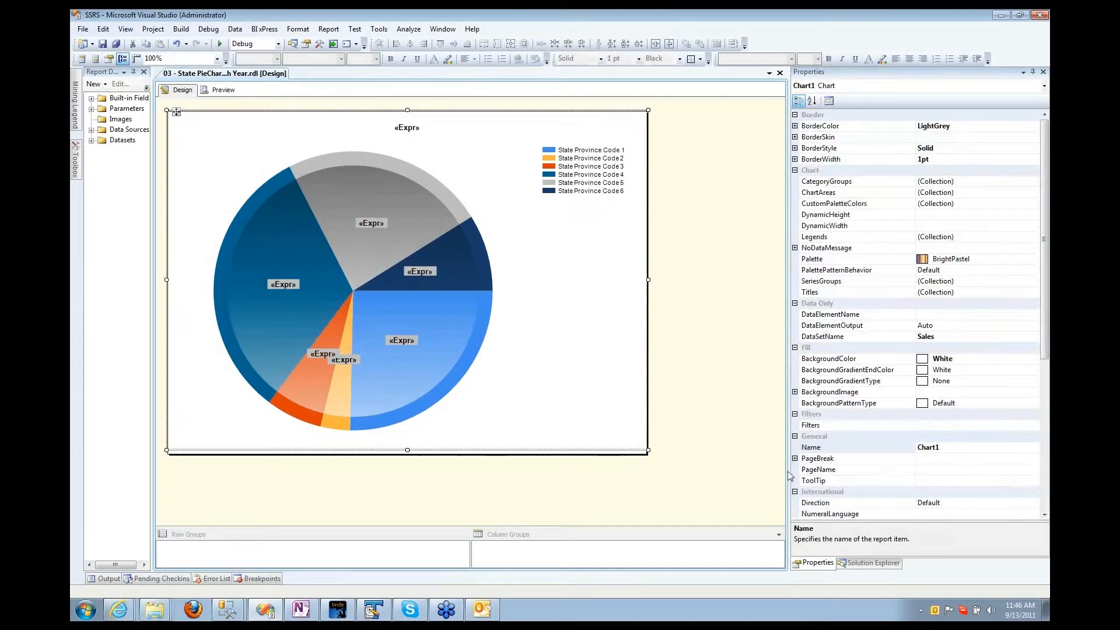
{"action": "left_click_drag", "start_coordinate": [1045, 315], "coordinate": [1038, 492]}
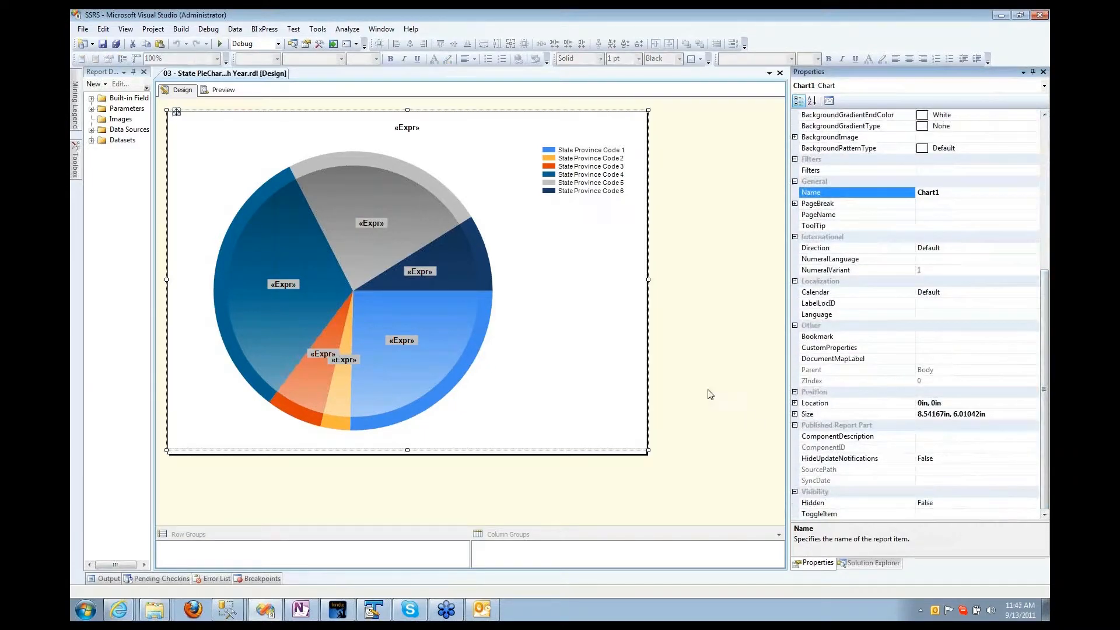
{"action": "left_click", "coordinate": [600, 320]}
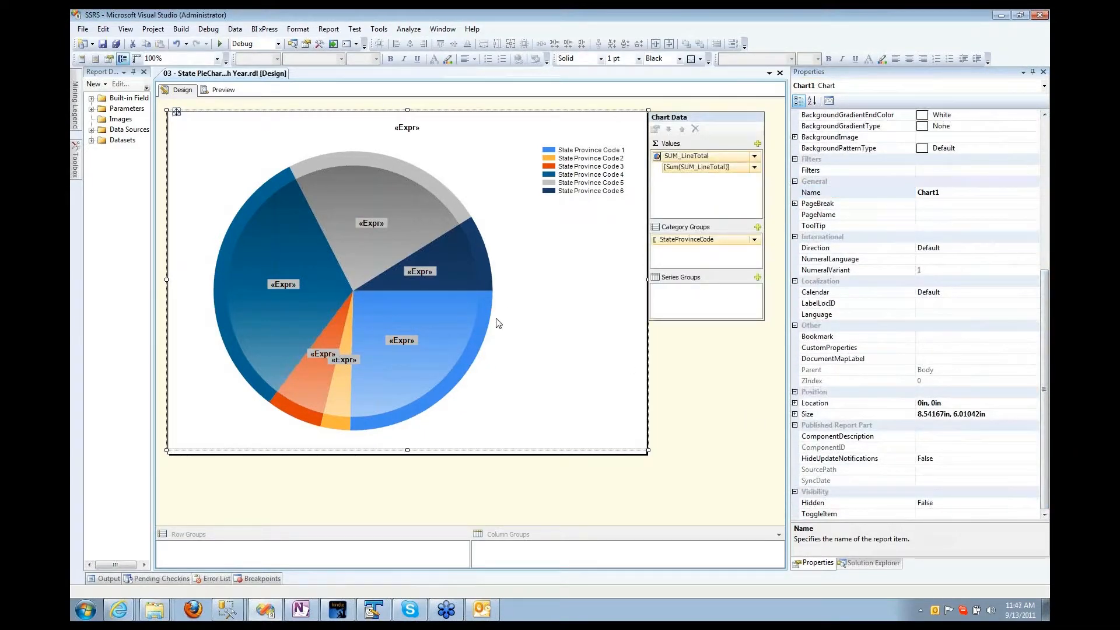
{"action": "left_click", "coordinate": [439, 314]}
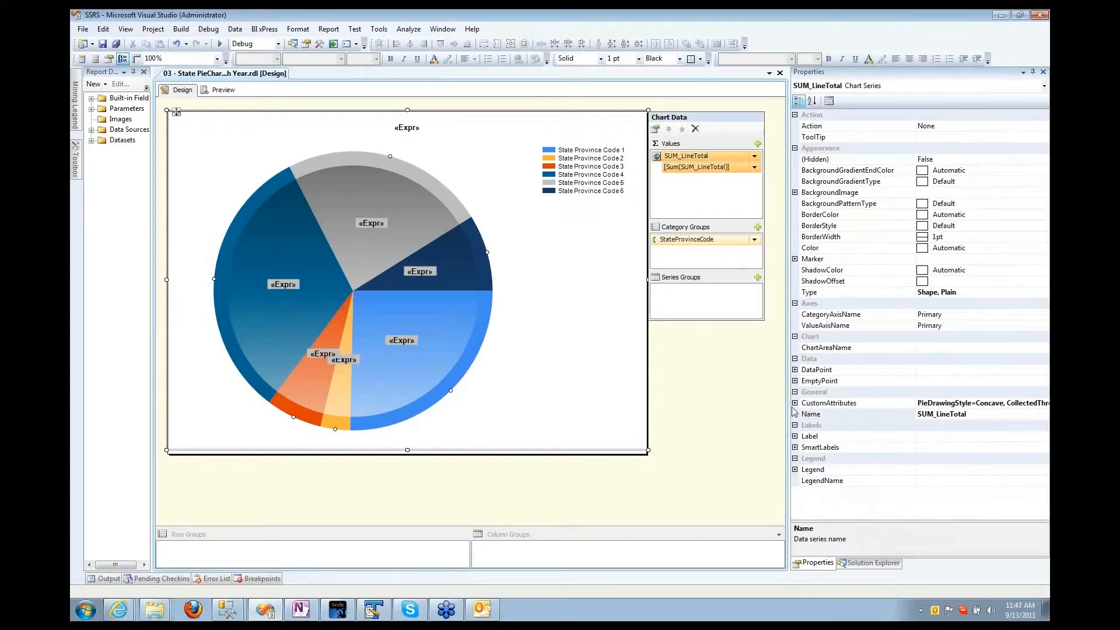
{"action": "left_click", "coordinate": [798, 403]}
{"action": "left_click", "coordinate": [794, 403]}
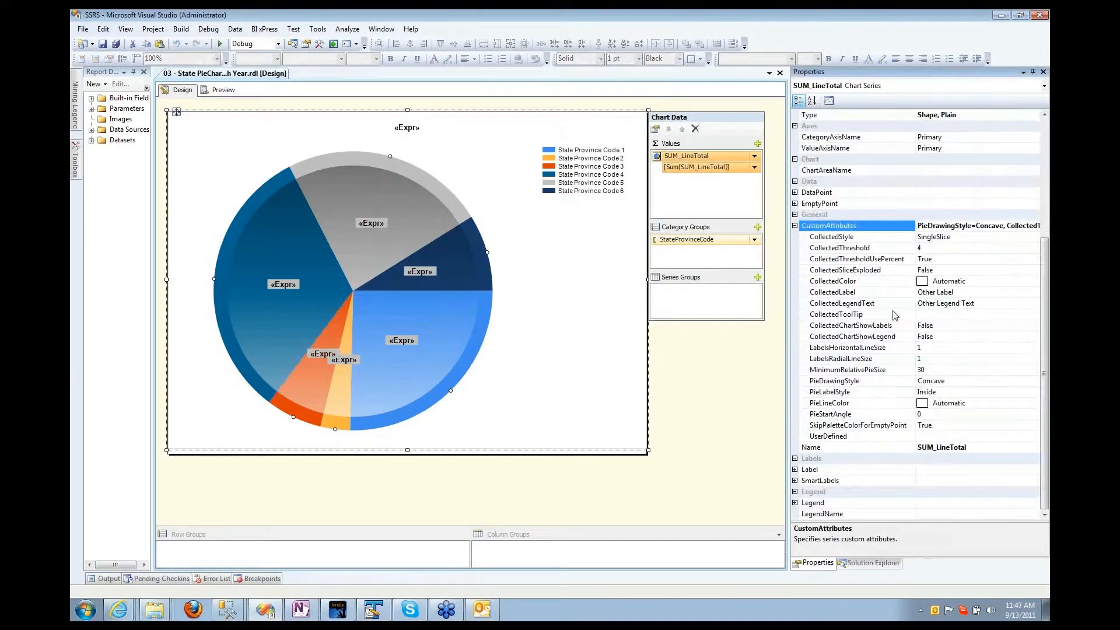
{"action": "left_click", "coordinate": [857, 293]}
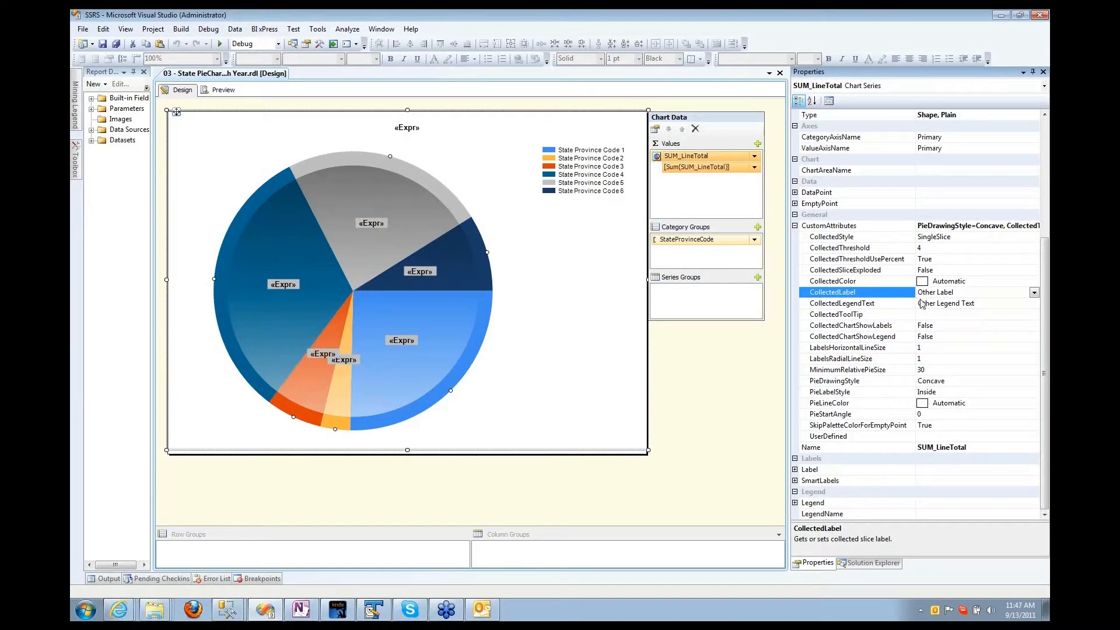
{"action": "left_click", "coordinate": [1034, 292]}
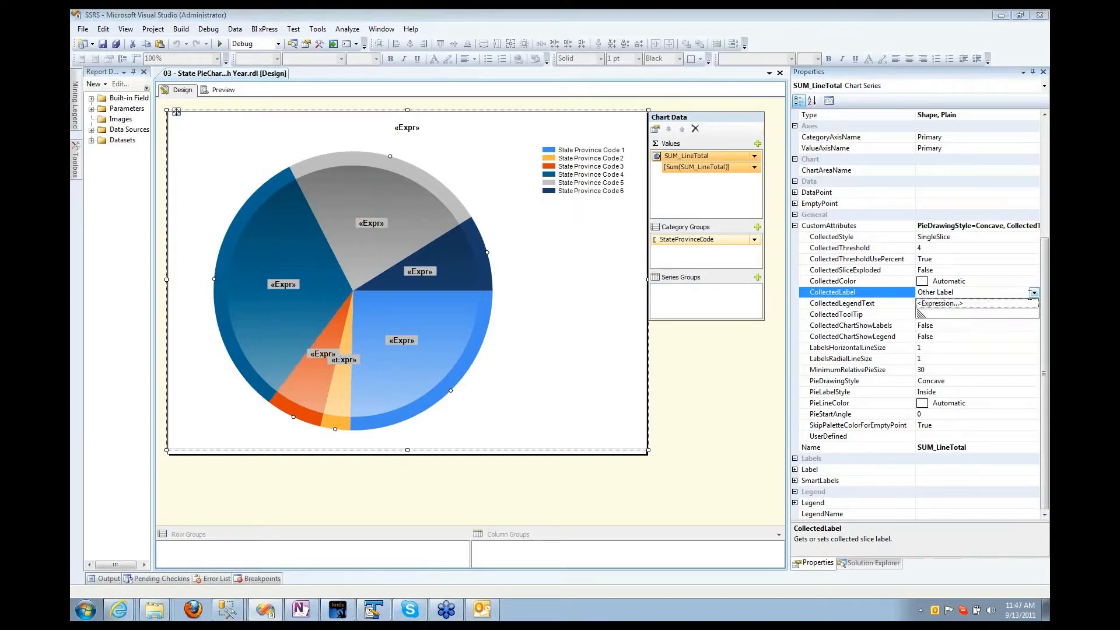
{"action": "left_click", "coordinate": [945, 304]}
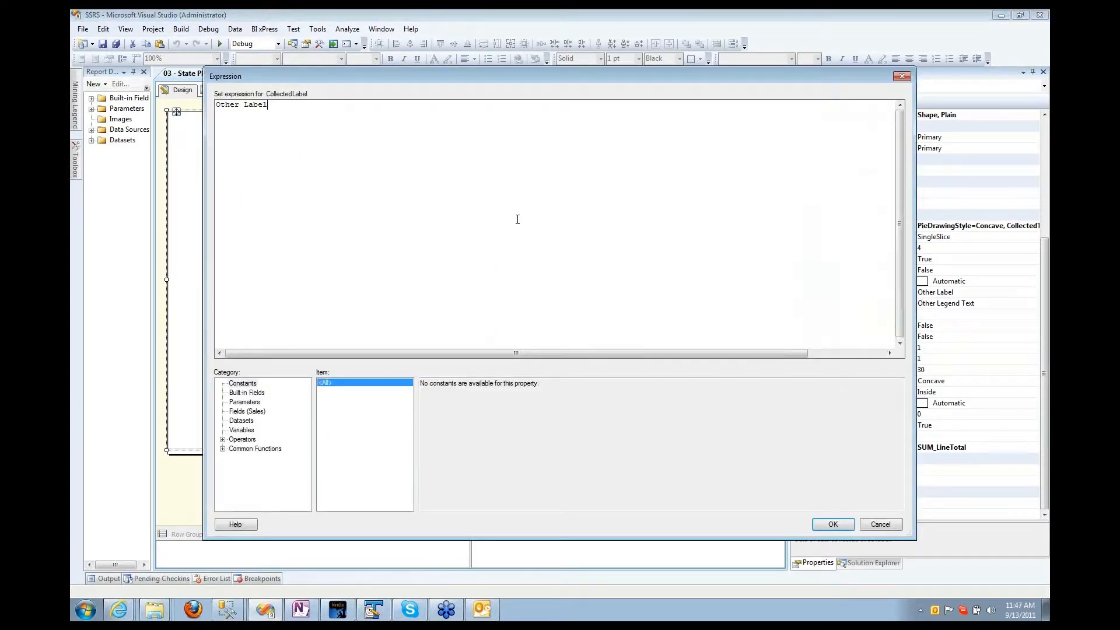
Step: Replace CollectedLabel with the pasted FORMAT expression using Sales' ThresholdTotal, then preview
{"action": "key", "text": "ctrl+a"}
{"action": "type", "text": "= \"$\" & FORMAT(Fields!SUM_LineTotal.Value/1000000, \"###,##0.0\") & \"M\""}
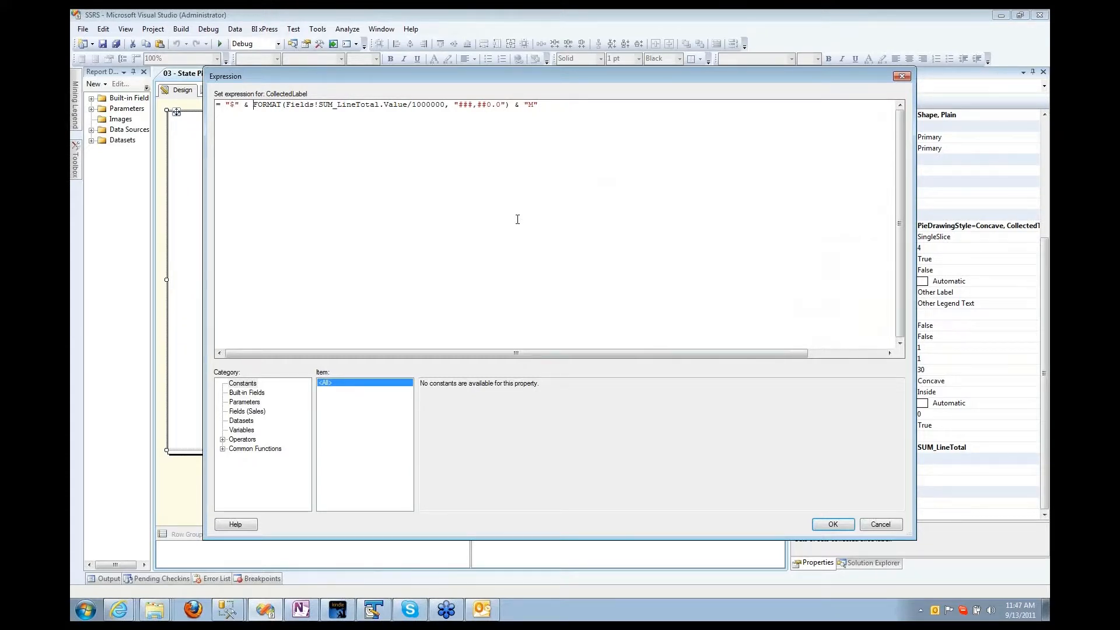
{"action": "key", "text": "ctrl+Right"}
{"action": "key", "text": "ctrl+Right"}
{"action": "key", "text": "ctrl+shift+Right"}
{"action": "key", "text": "ctrl+shift+Right"}
{"action": "key", "text": "ctrl+shift+Right"}
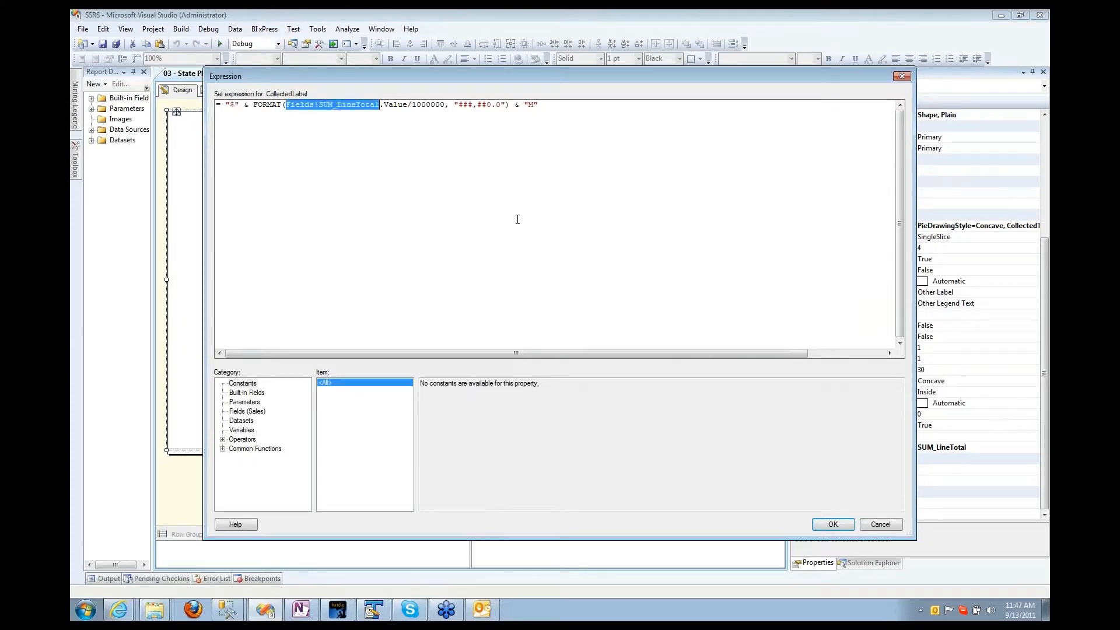
{"action": "key", "text": "ctrl+shift+Right"}
{"action": "key", "text": "Delete"}
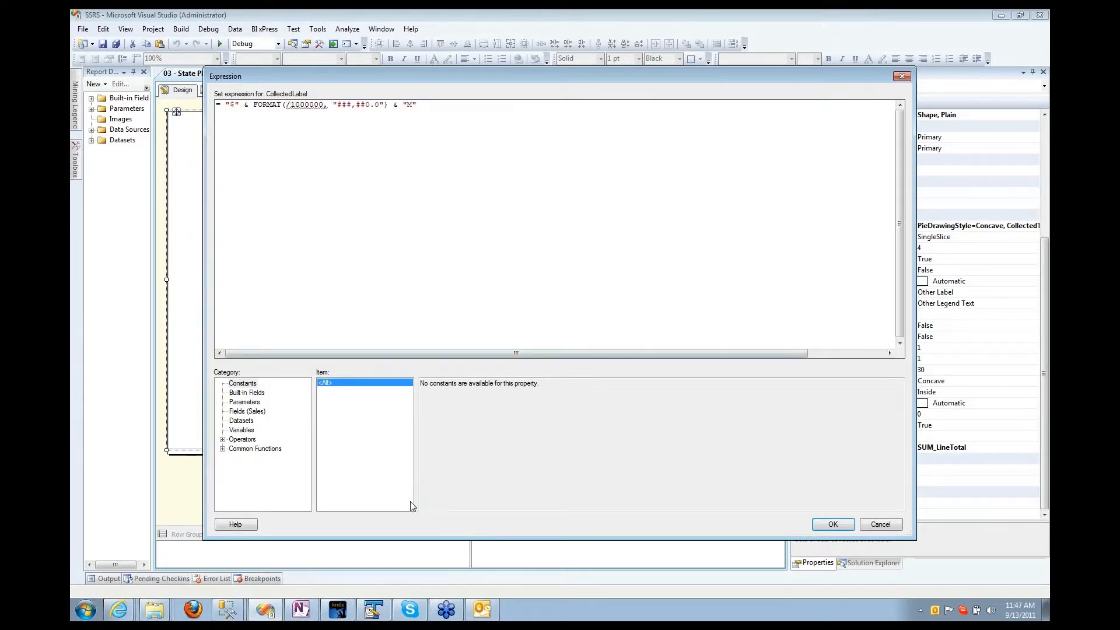
{"action": "left_click", "coordinate": [240, 411]}
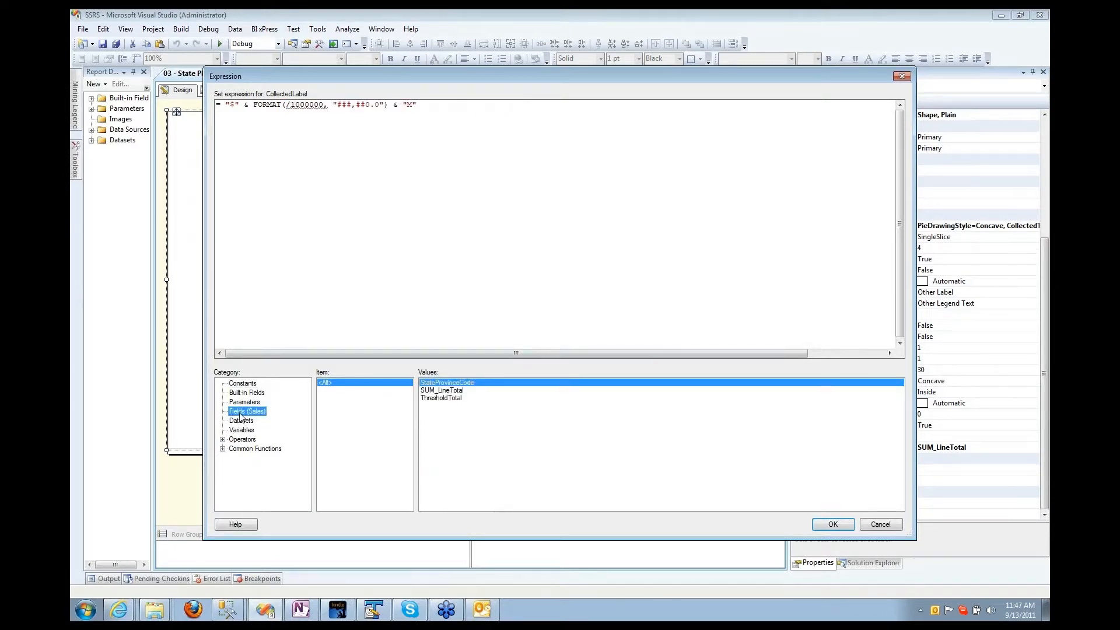
{"action": "double_click", "coordinate": [441, 398]}
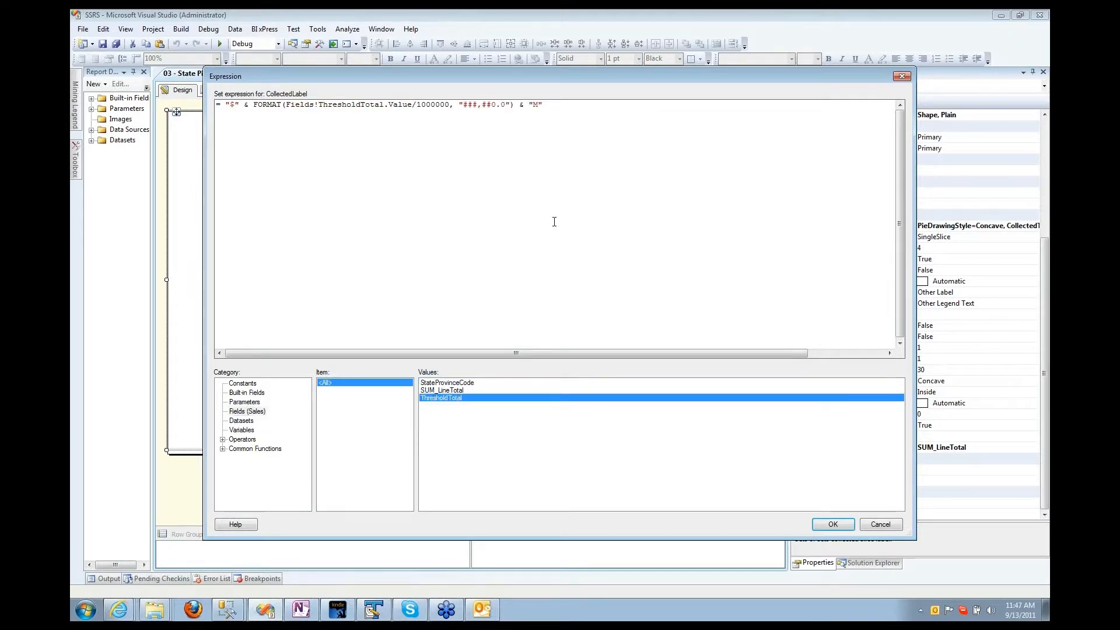
{"action": "left_click", "coordinate": [847, 526]}
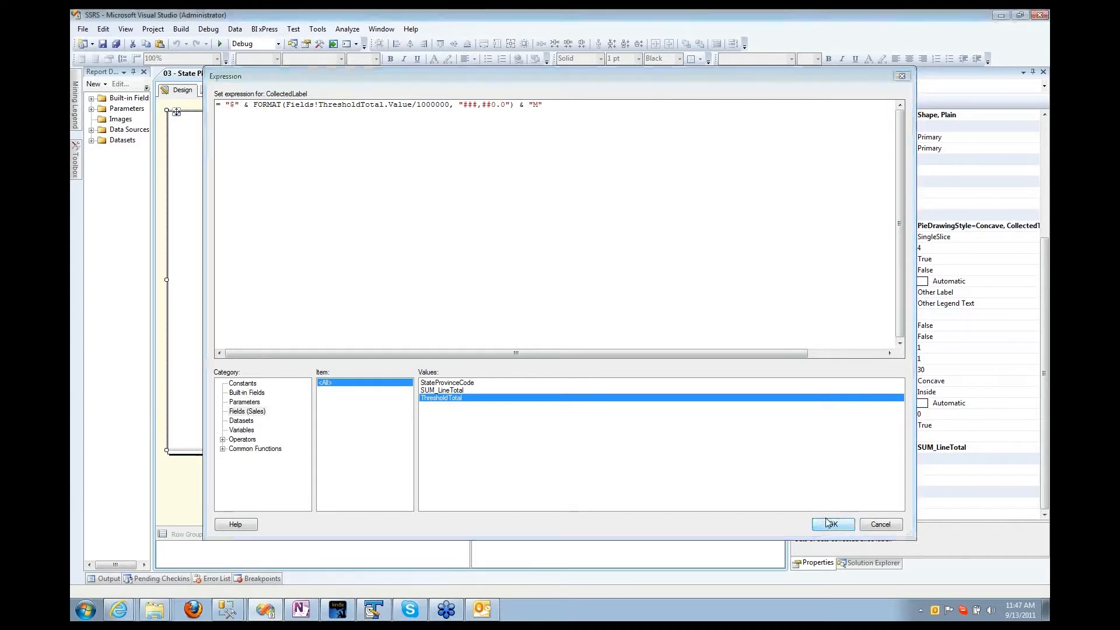
{"action": "left_click", "coordinate": [220, 90]}
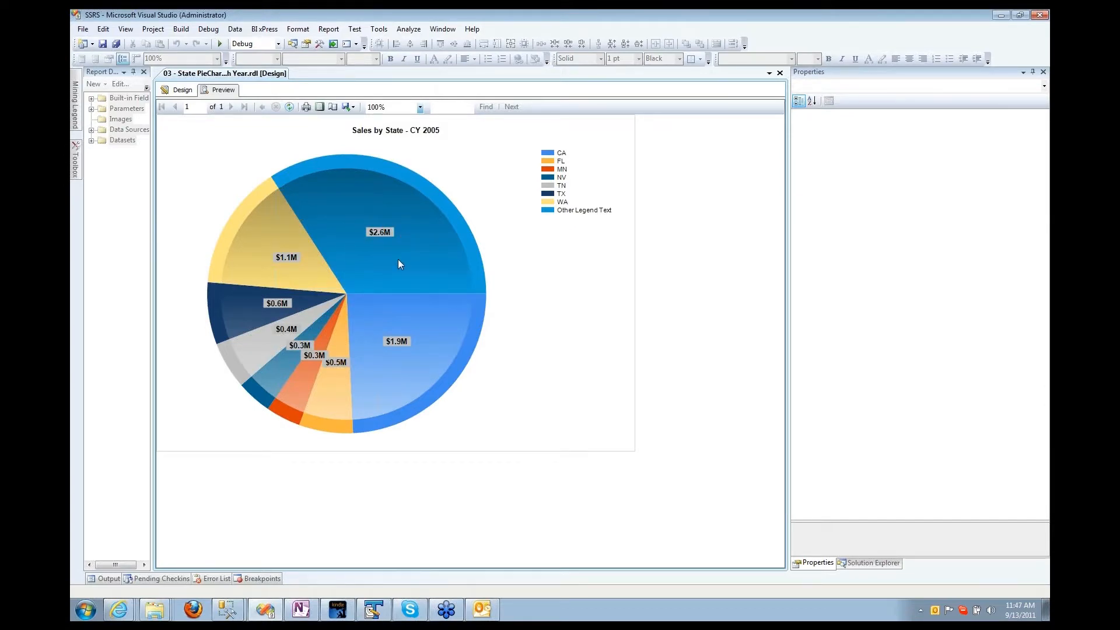
Step: After seeing the collected slice labelled $2.6M, return to design view
{"action": "left_click", "coordinate": [179, 90]}
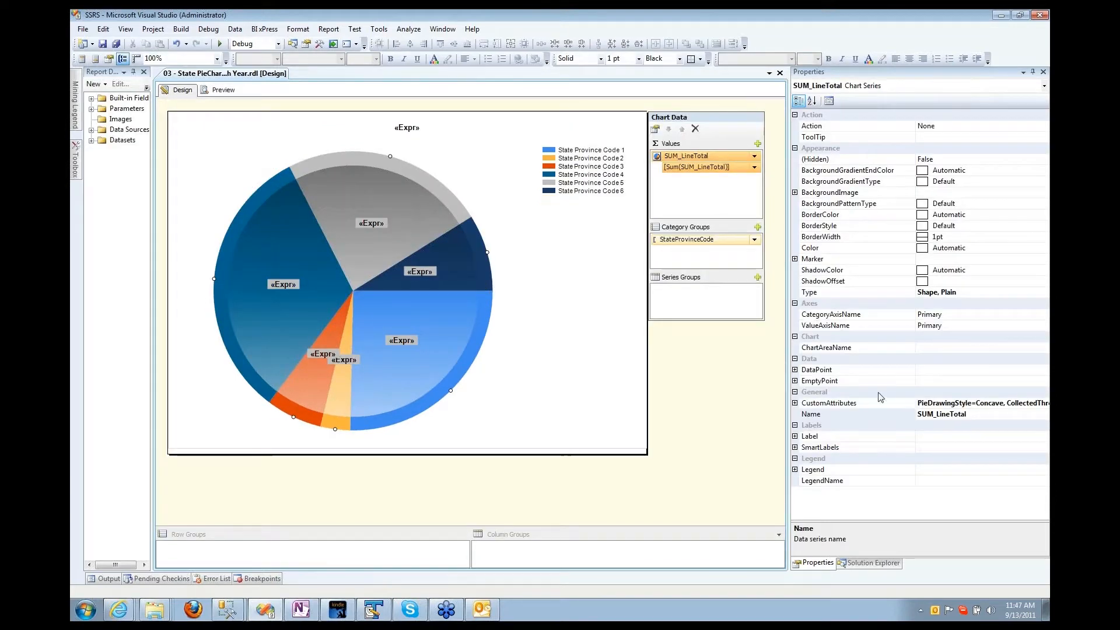
Step: Open the Sales dataset's properties from the Report Data datasets list
{"action": "left_click", "coordinate": [795, 403]}
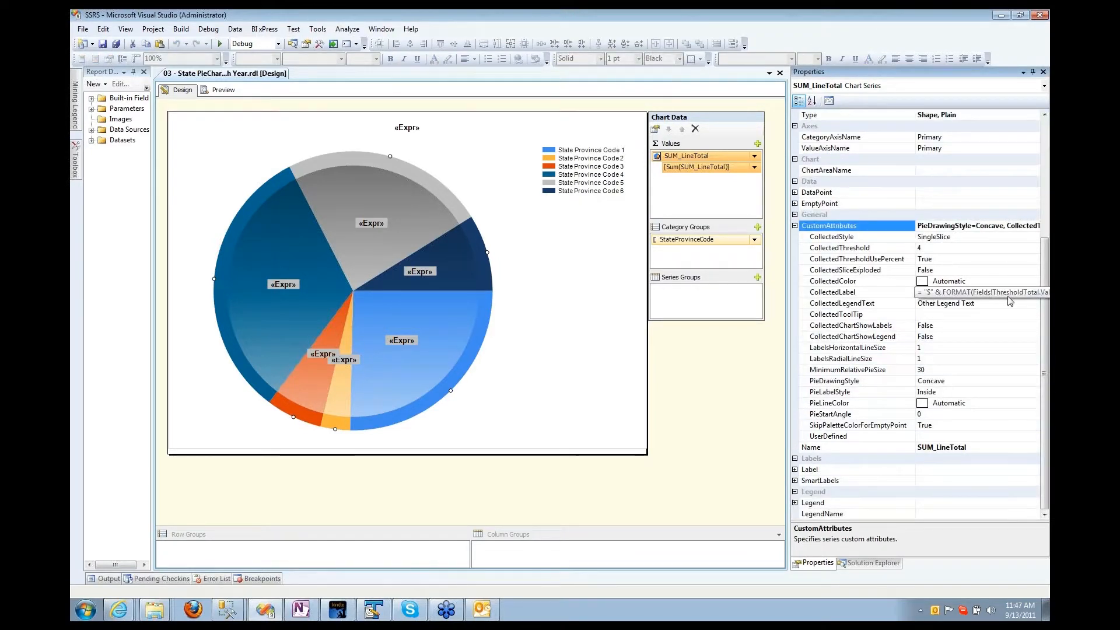
{"action": "left_click", "coordinate": [120, 140]}
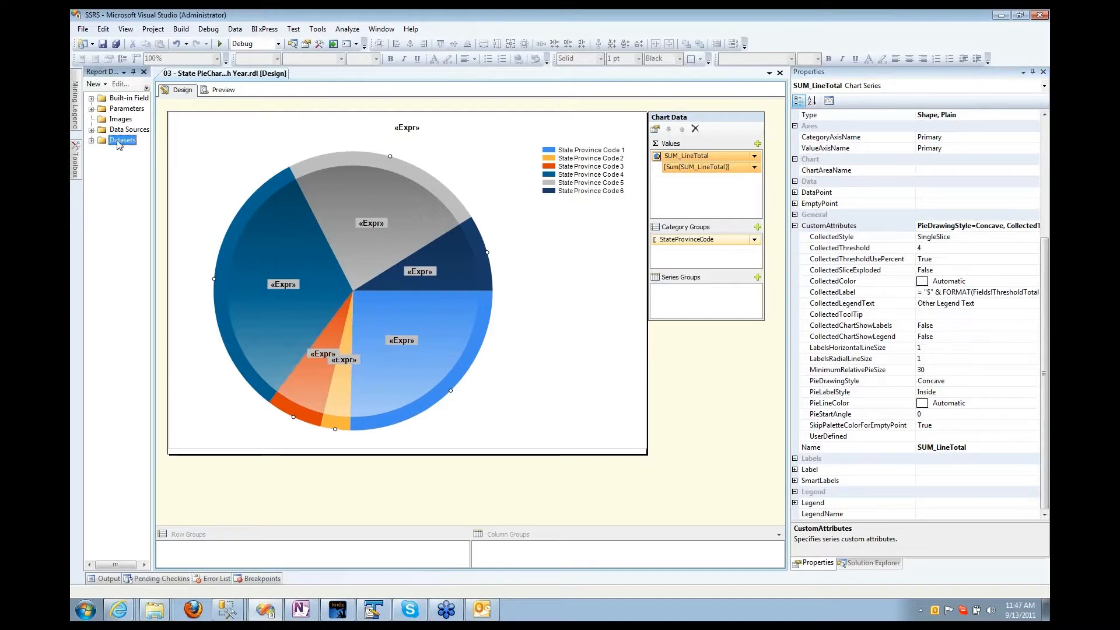
{"action": "left_click", "coordinate": [91, 141]}
{"action": "double_click", "coordinate": [116, 141]}
{"action": "left_click", "coordinate": [91, 129]}
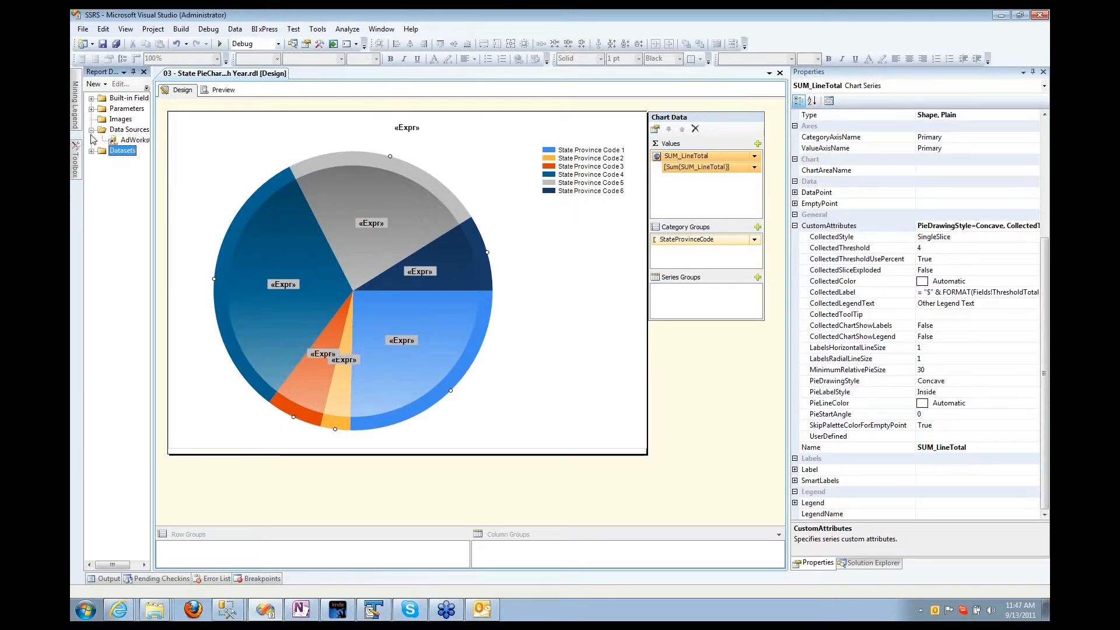
{"action": "double_click", "coordinate": [106, 154]}
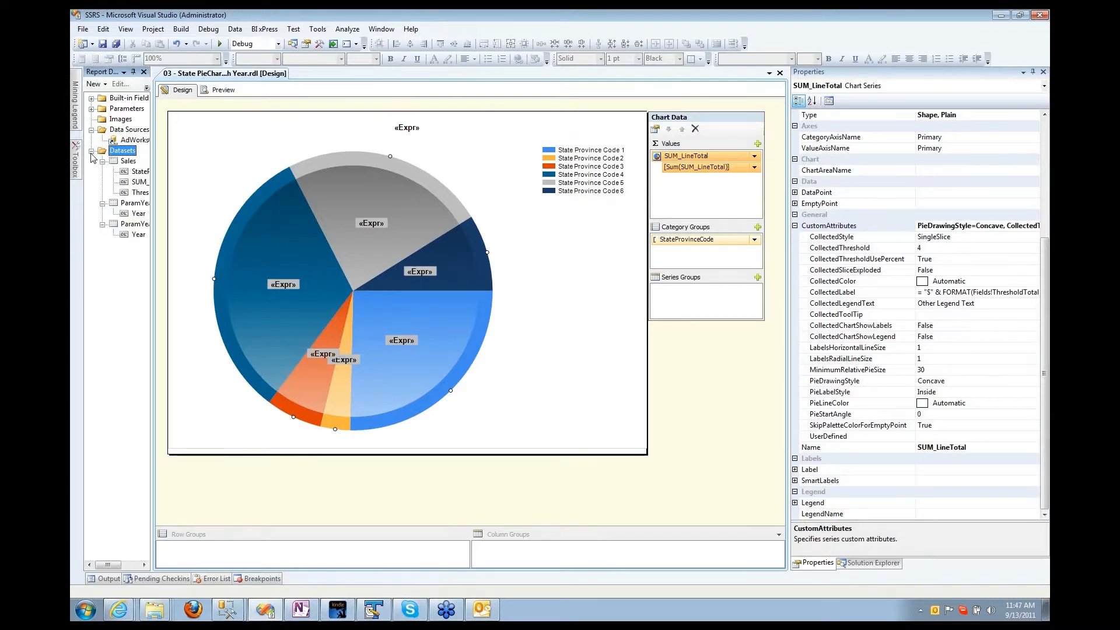
{"action": "double_click", "coordinate": [128, 162]}
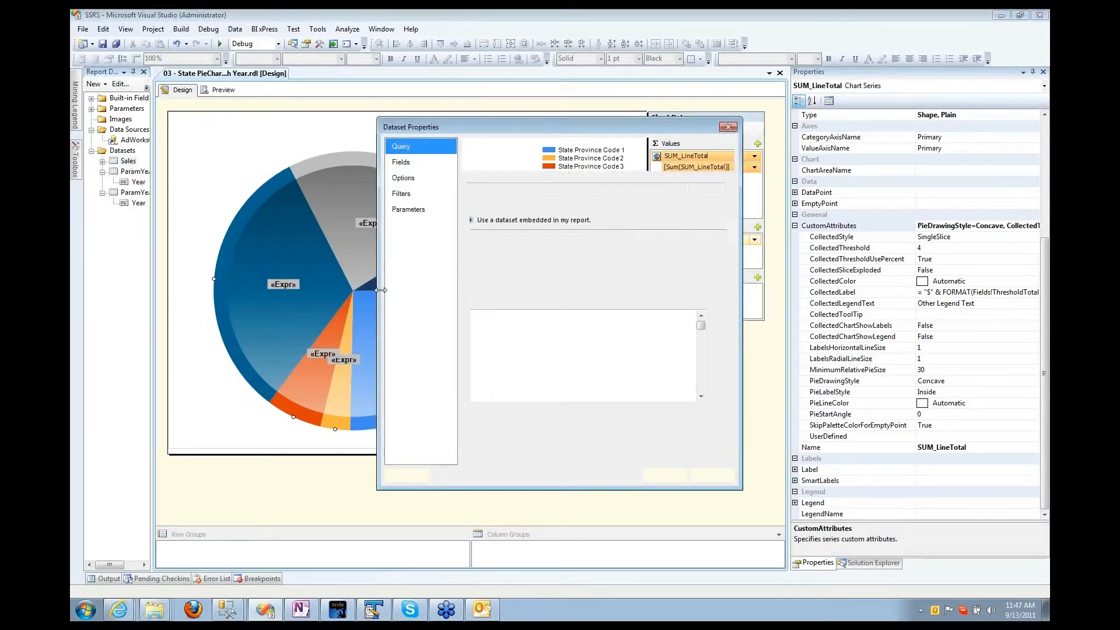
Step: Copy the Sales dataset query text and bring Management Studio to the front
{"action": "right_click", "coordinate": [531, 379]}
{"action": "left_click", "coordinate": [532, 379]}
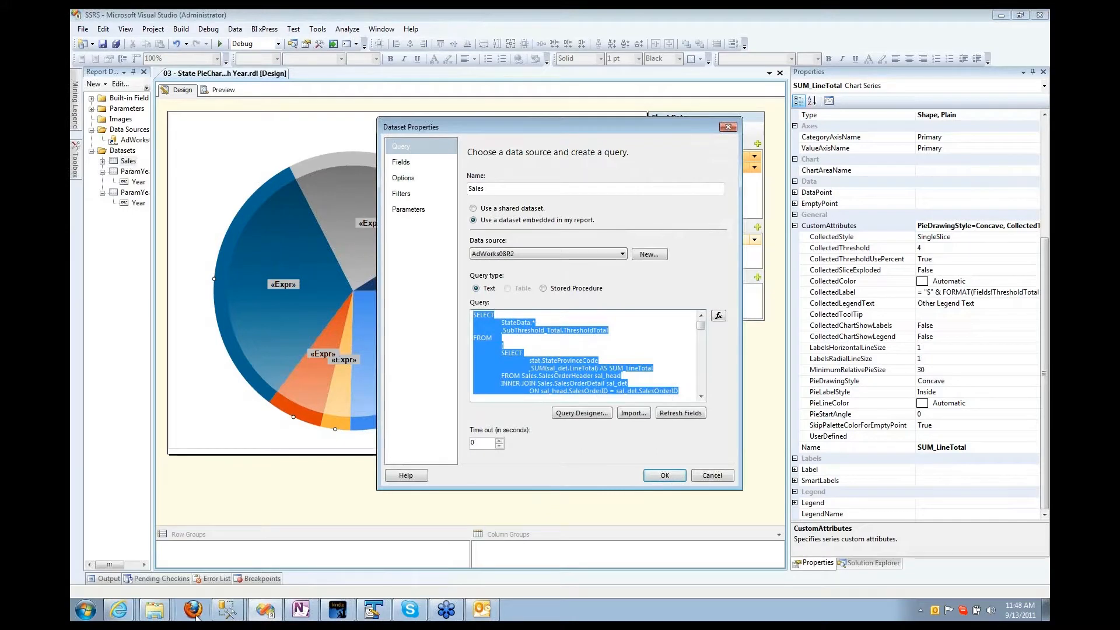
{"action": "left_click", "coordinate": [228, 610]}
{"action": "left_click", "coordinate": [210, 561]}
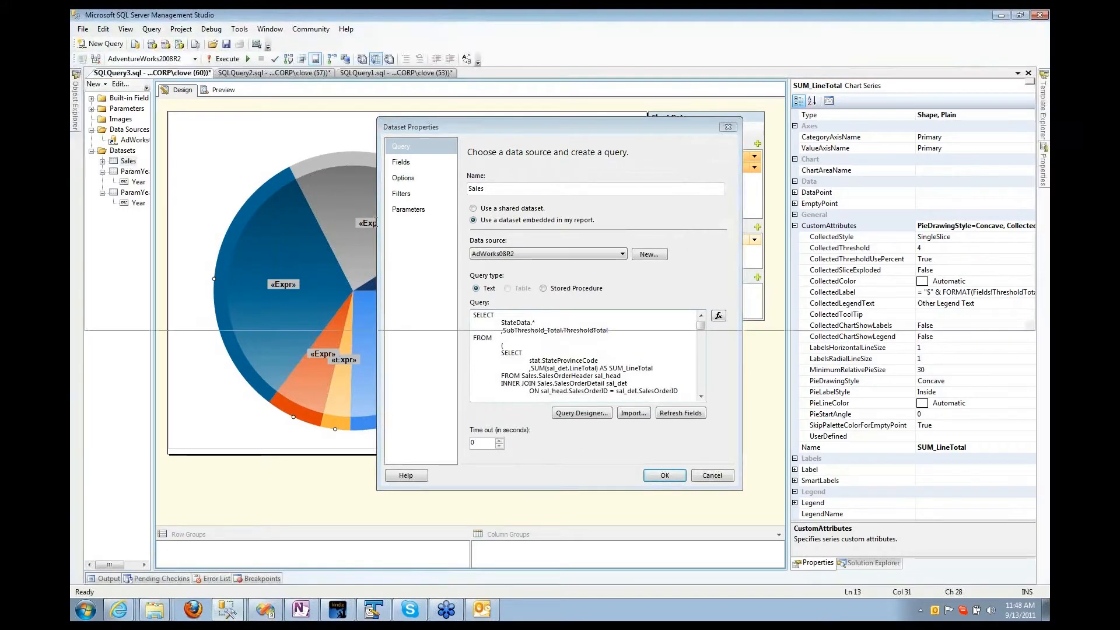
Step: Paste the copied dataset query into a new query window and run it
{"action": "key", "text": "ctrl+n"}
{"action": "key", "text": "ctrl+v"}
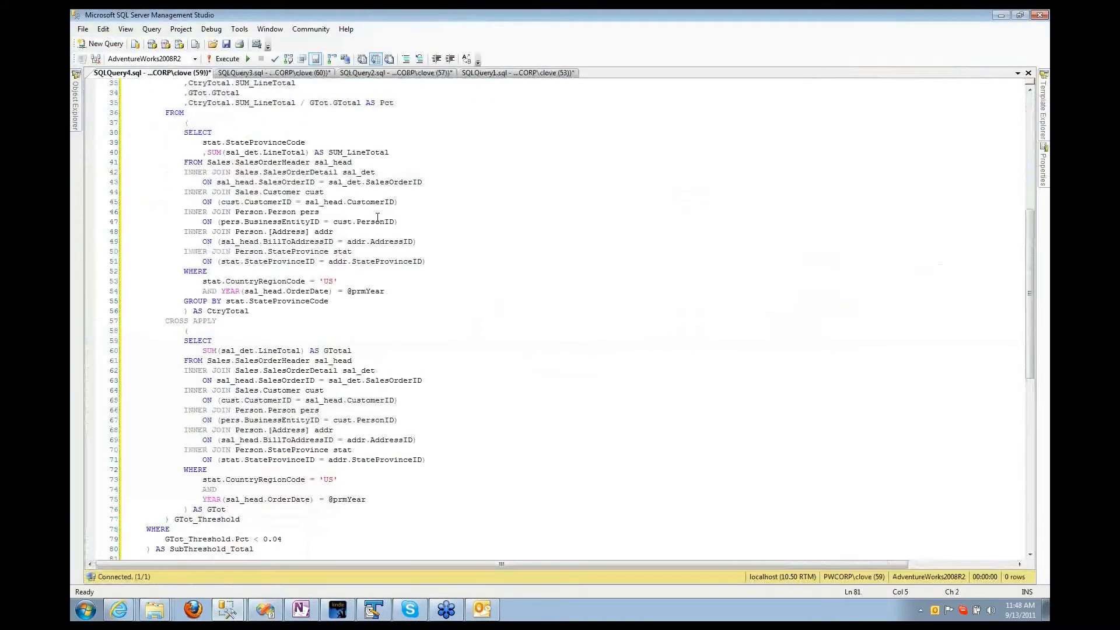
{"action": "key", "text": "F5"}
{"action": "scroll", "coordinate": [350, 175], "scroll_direction": "up", "scroll_amount": 2}
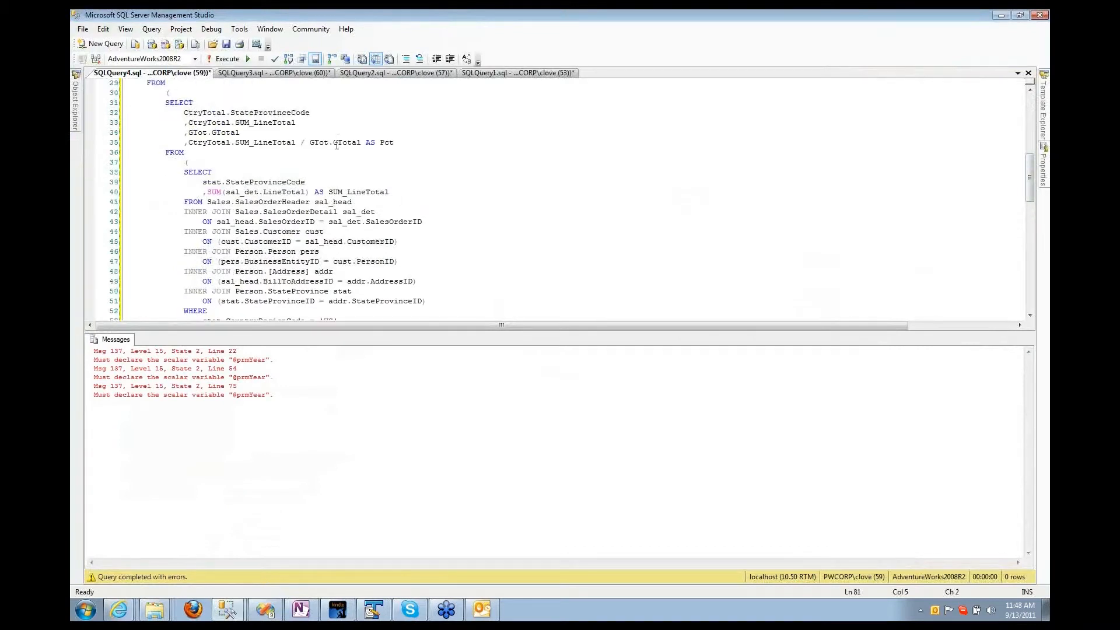
{"action": "scroll", "coordinate": [348, 192], "scroll_direction": "down", "scroll_amount": 2}
{"action": "scroll", "coordinate": [350, 193], "scroll_direction": "down", "scroll_amount": 6}
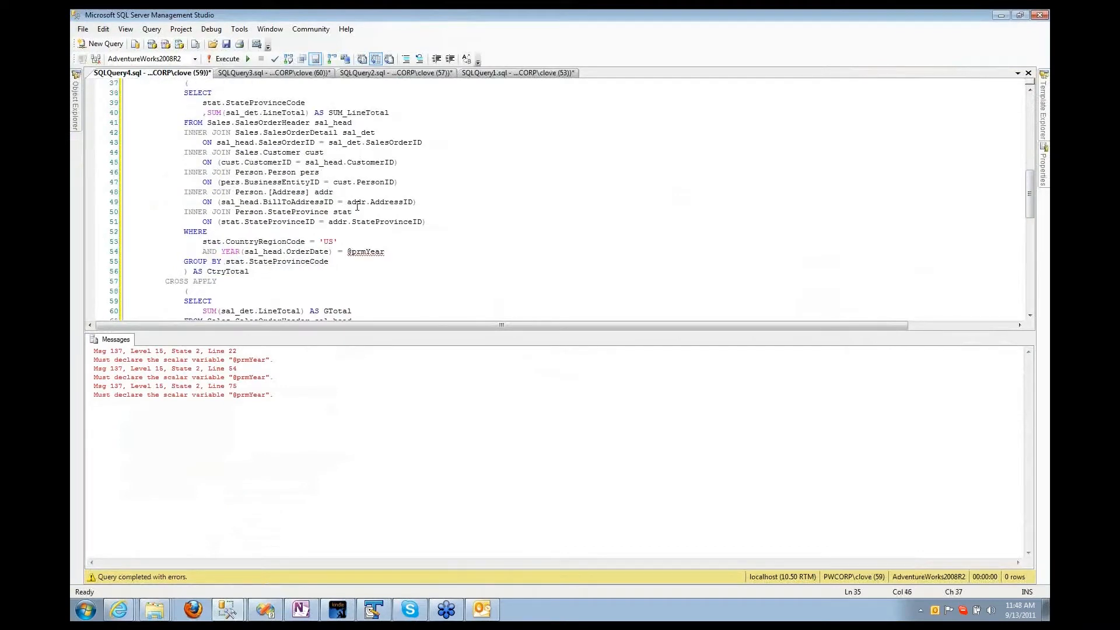
{"action": "double_click", "coordinate": [358, 133]}
{"action": "key", "text": "ctrl+h"}
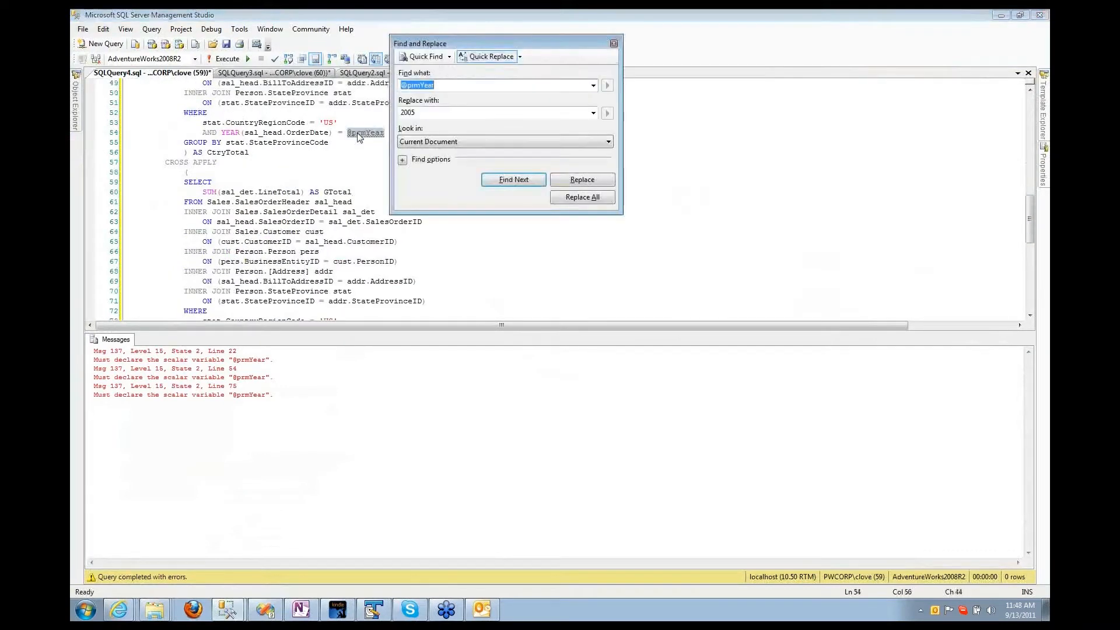
{"action": "key", "text": "Tab"}
{"action": "type", "text": "2008"}
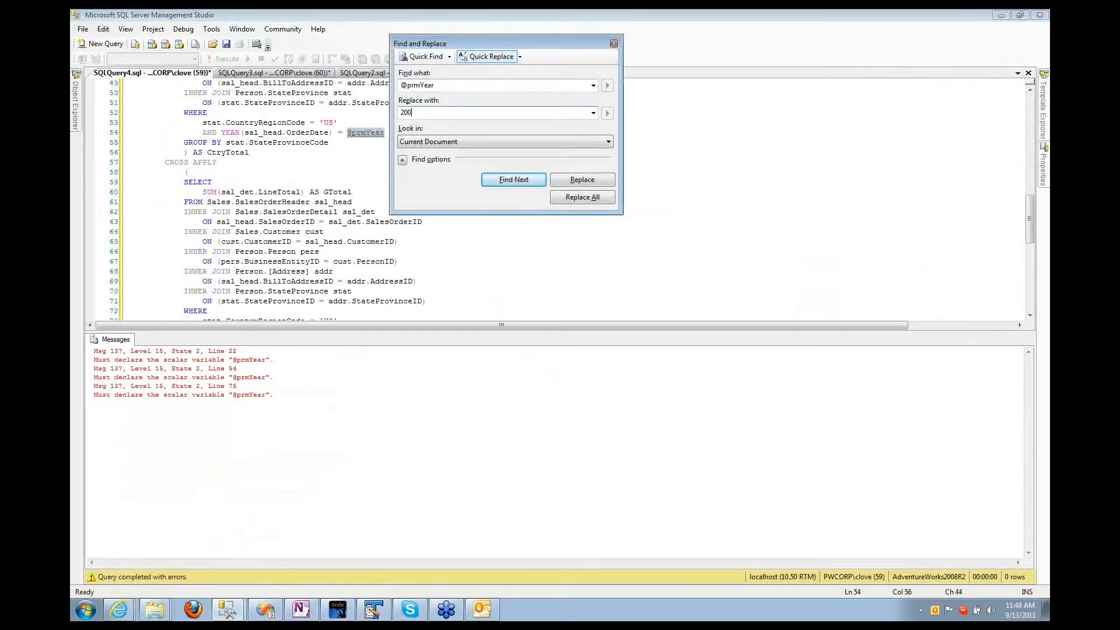
{"action": "left_click", "coordinate": [576, 198]}
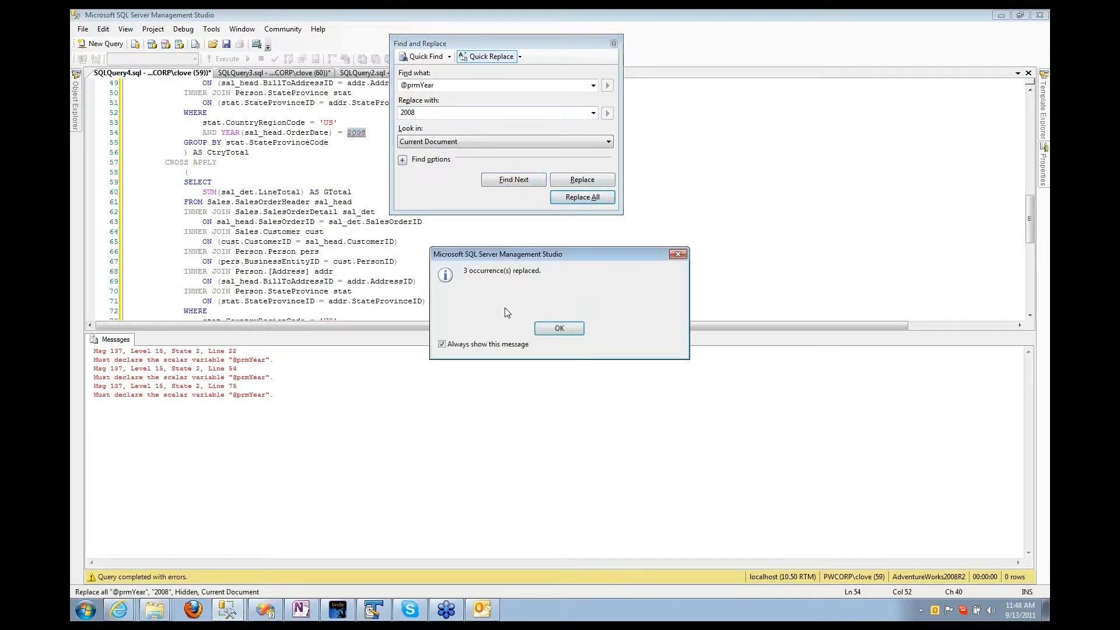
{"action": "left_click", "coordinate": [539, 326]}
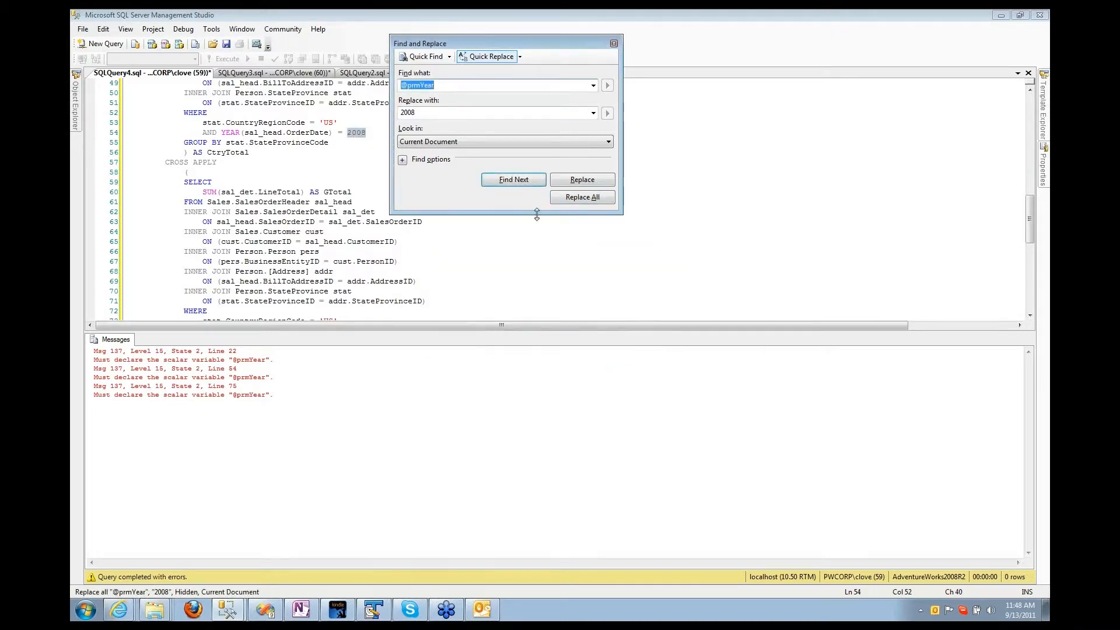
{"action": "left_click", "coordinate": [614, 43]}
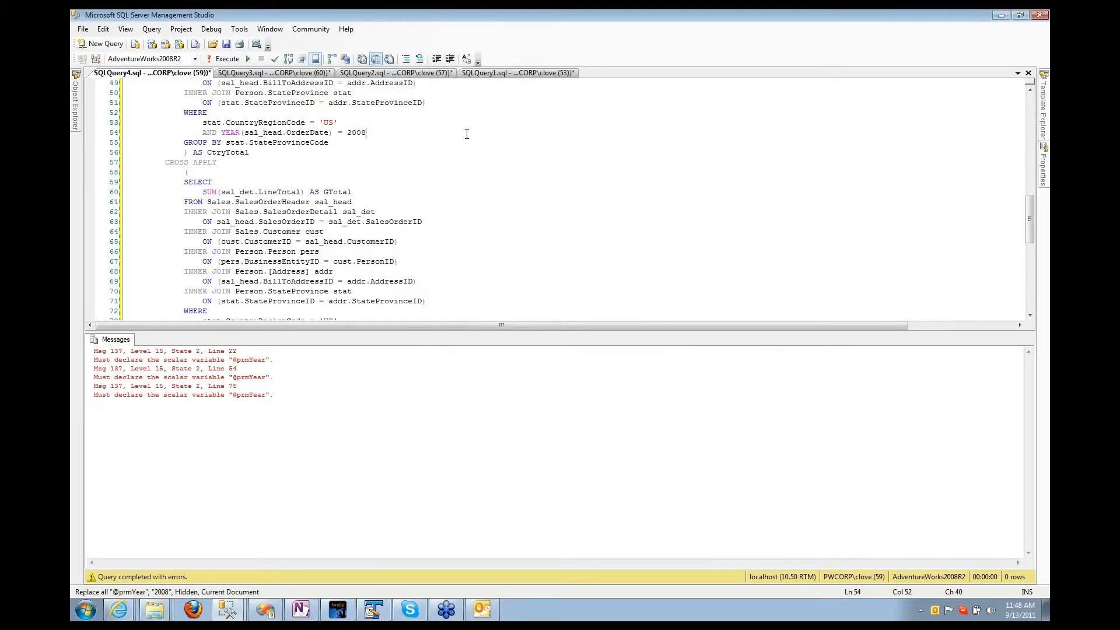
{"action": "key", "text": "F5"}
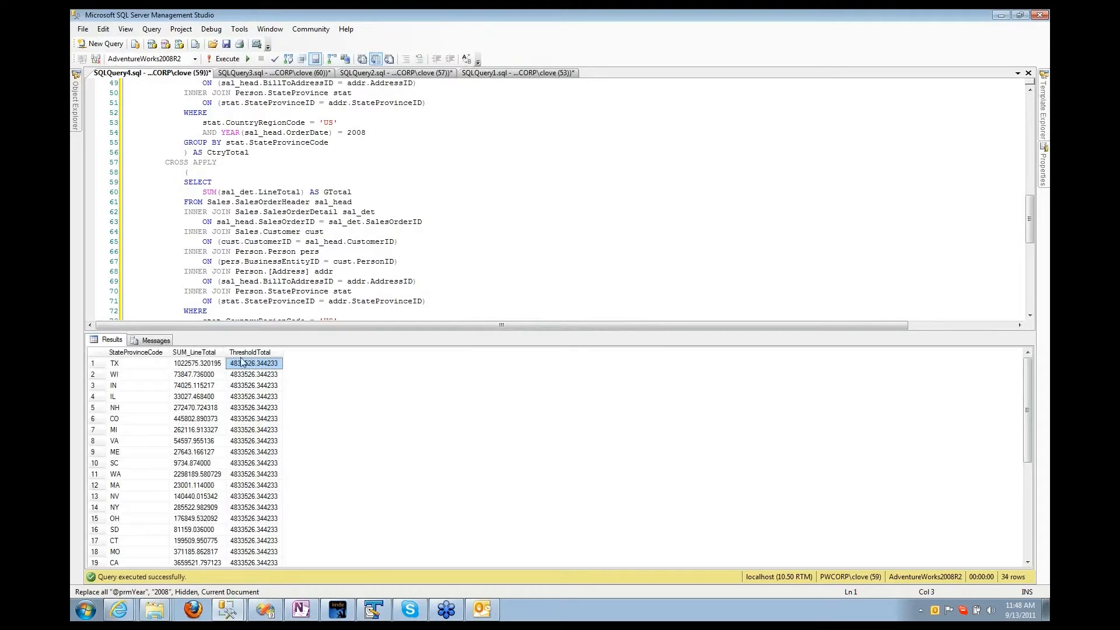
Step: Check the 0.04 threshold on line 79, keep the query open, and minimize Management Studio
{"action": "left_click", "coordinate": [309, 223]}
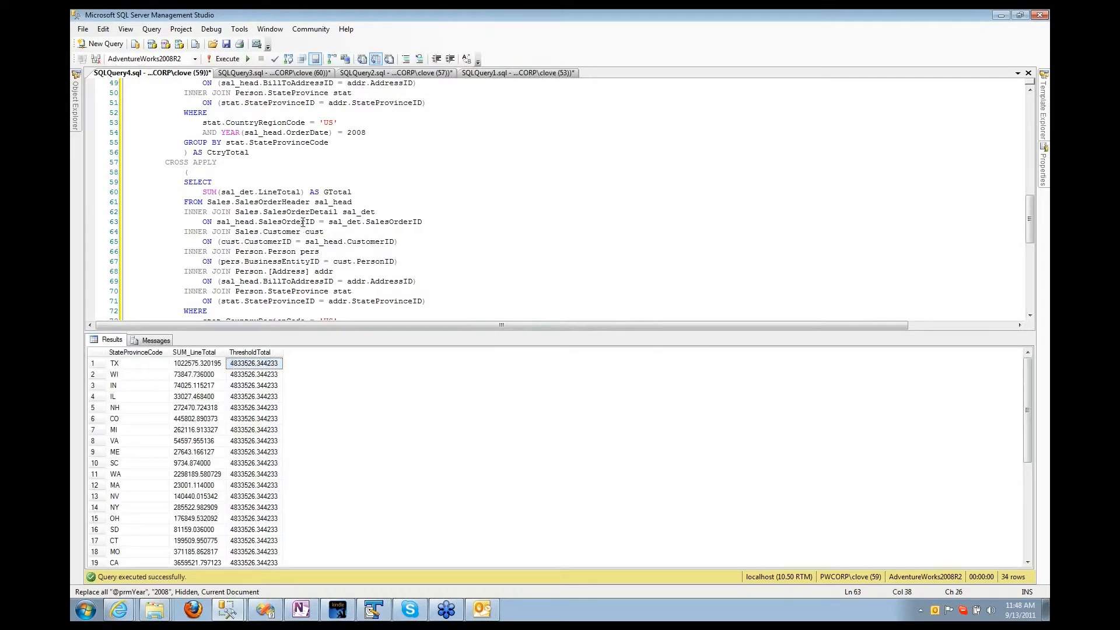
{"action": "scroll", "coordinate": [308, 228], "scroll_direction": "down", "scroll_amount": 3}
{"action": "left_click_drag", "start_coordinate": [296, 263], "coordinate": [260, 264]}
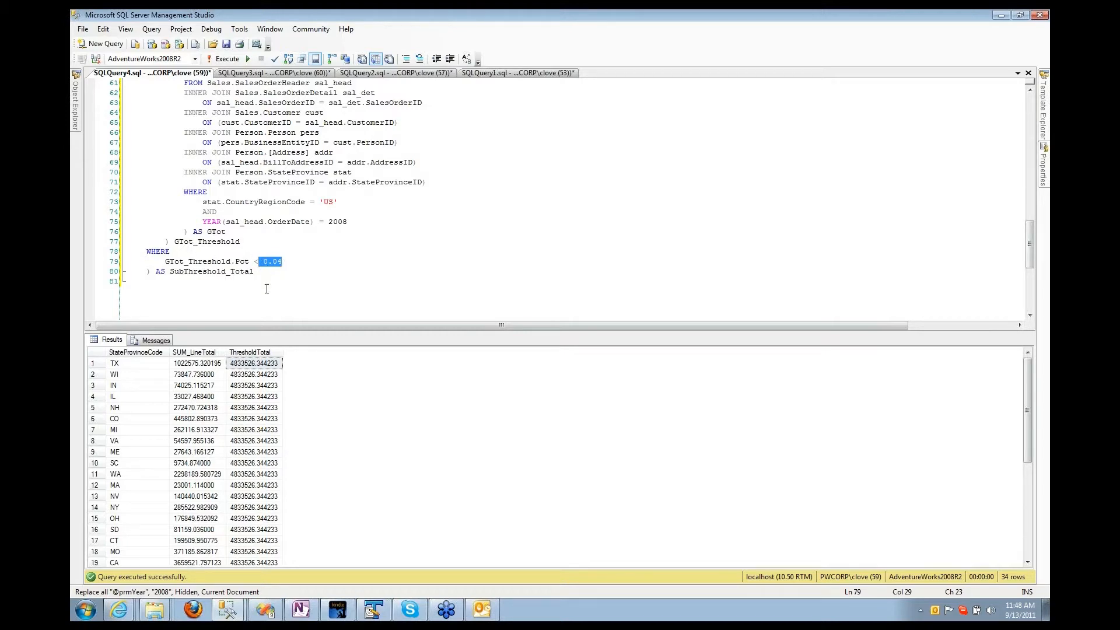
{"action": "left_click", "coordinate": [249, 399]}
{"action": "right_click", "coordinate": [160, 73]}
{"action": "left_click", "coordinate": [186, 93]}
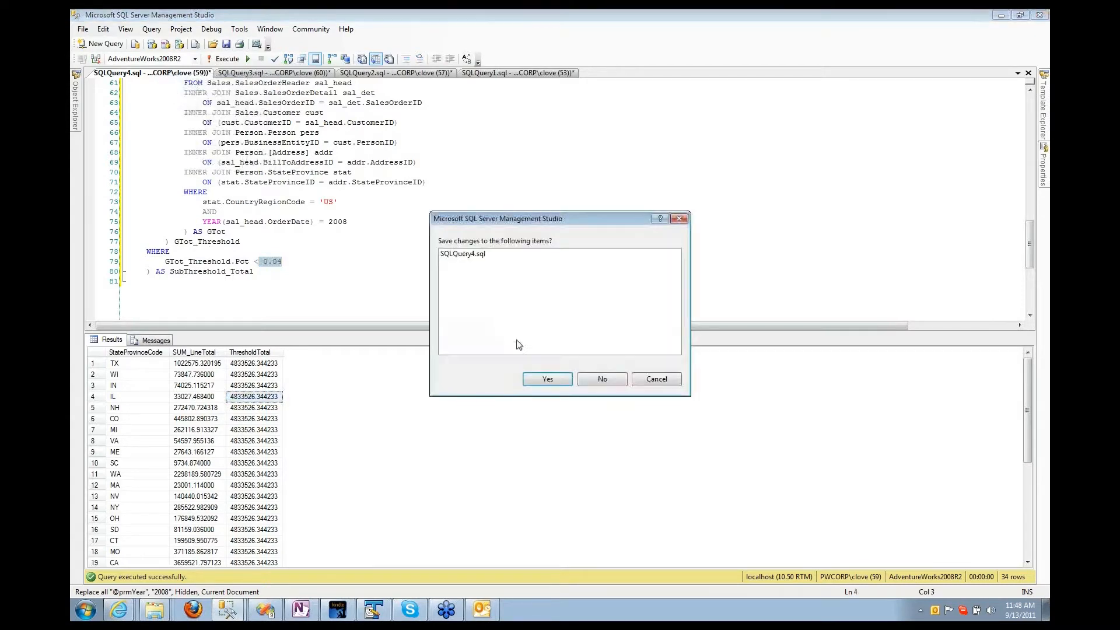
{"action": "left_click", "coordinate": [603, 379]}
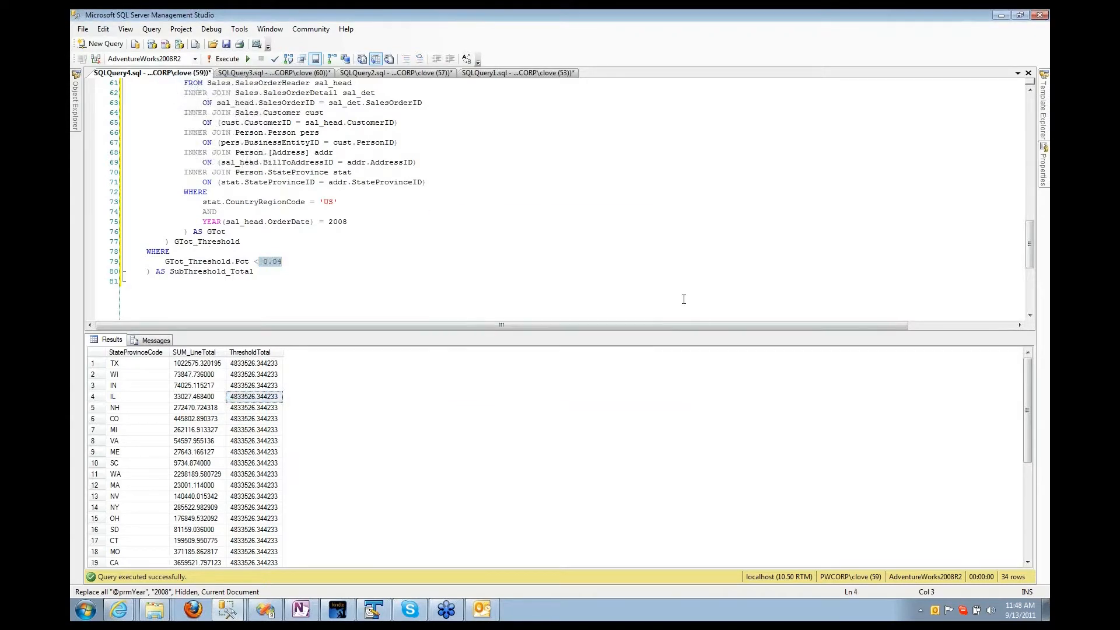
{"action": "left_click", "coordinate": [1004, 16]}
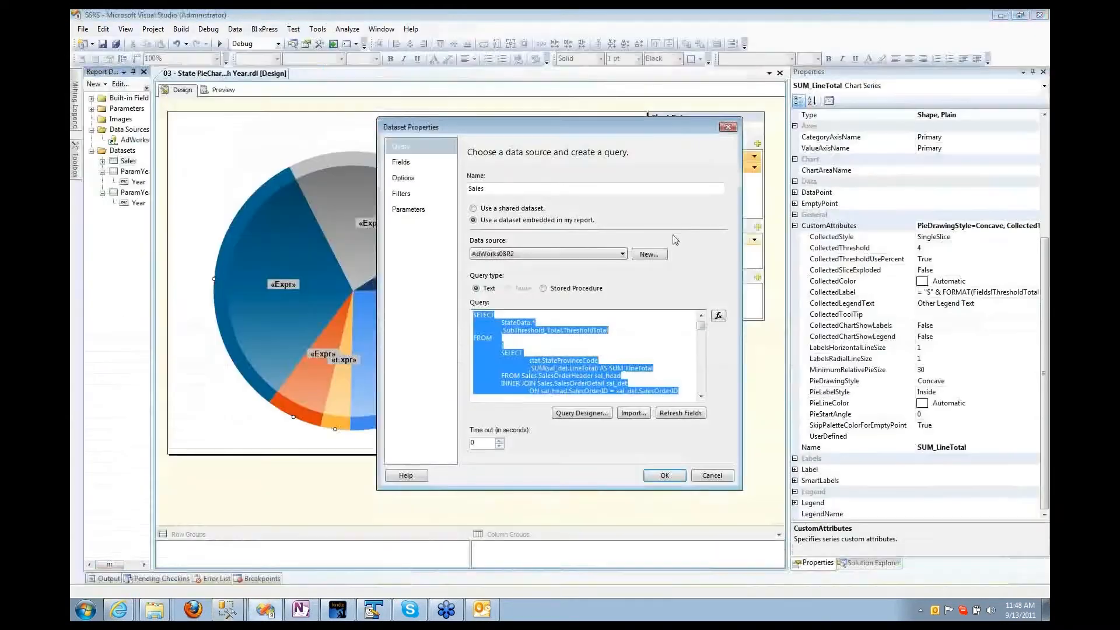
Step: Close the Sales dataset properties, check CollectedLegendText, and select the whole pie chart
{"action": "left_click", "coordinate": [710, 477]}
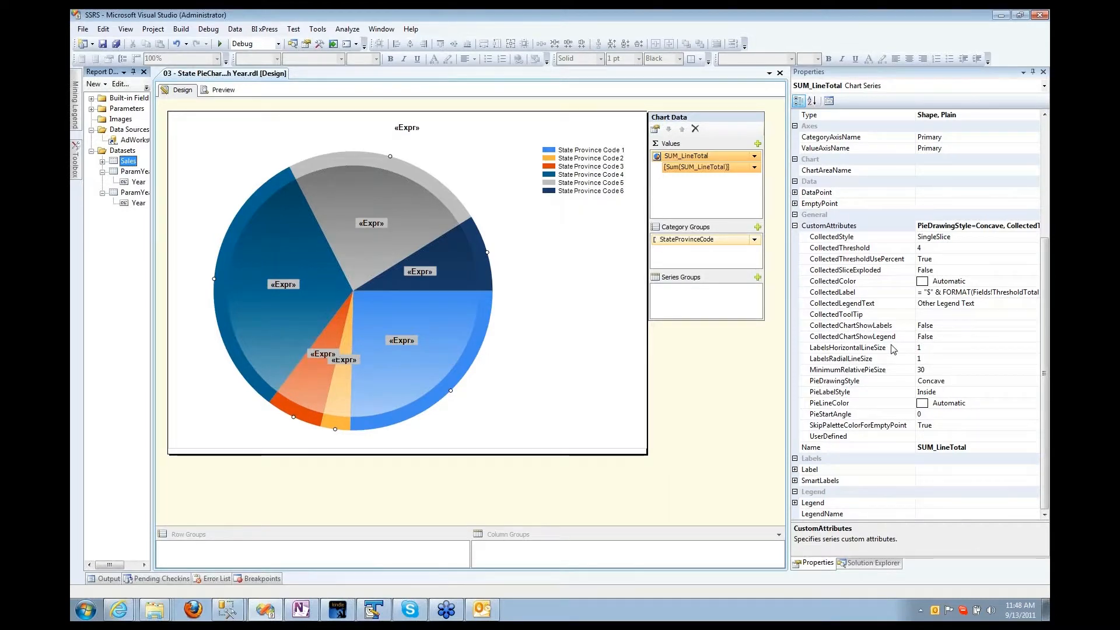
{"action": "left_click", "coordinate": [840, 302]}
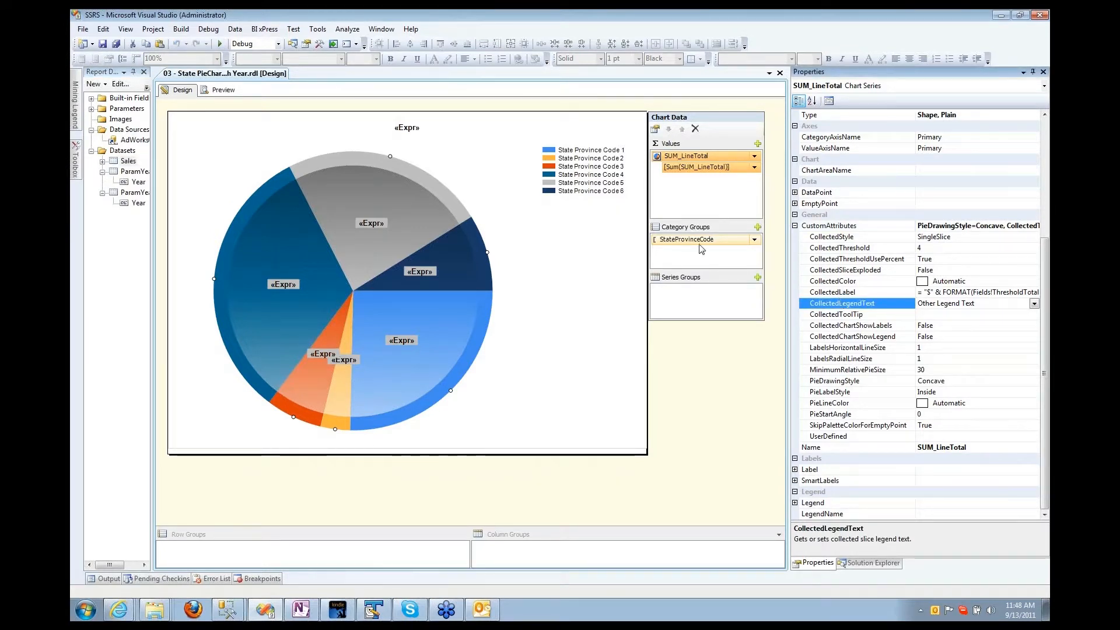
{"action": "left_click", "coordinate": [521, 261]}
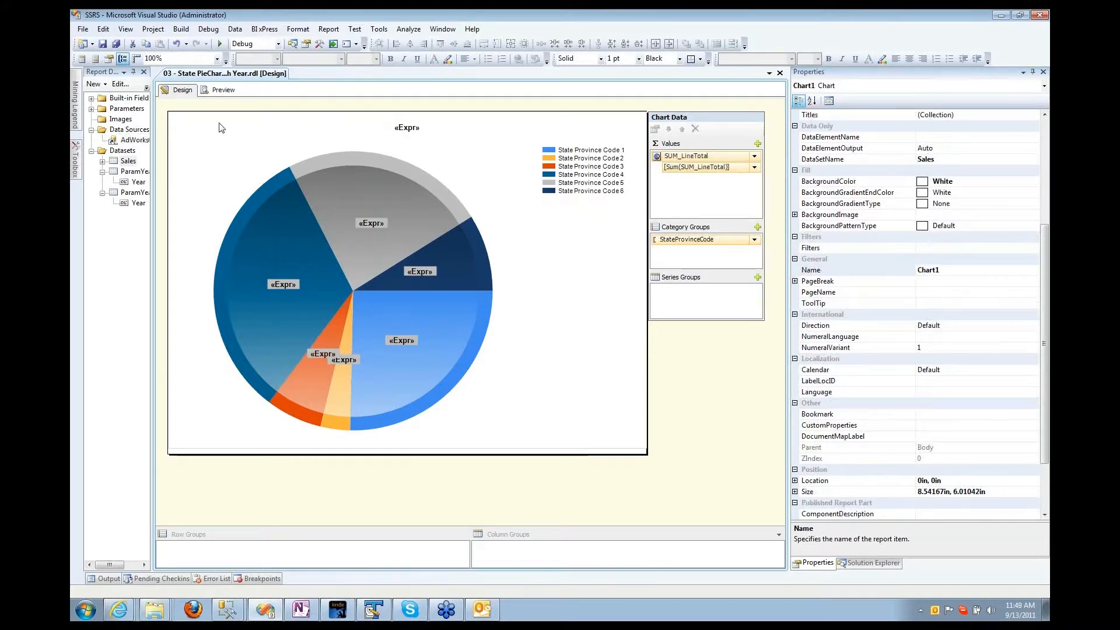
Step: Change the prmYear report parameter's visibility from Hidden to Visible
{"action": "left_click", "coordinate": [102, 110]}
{"action": "left_click", "coordinate": [91, 109]}
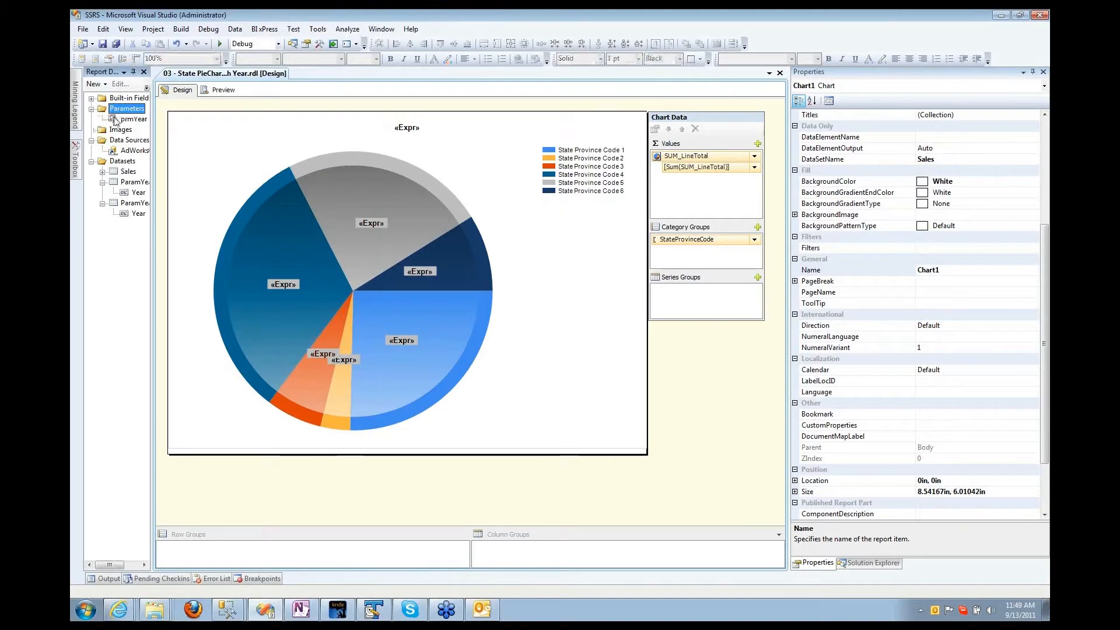
{"action": "double_click", "coordinate": [134, 119]}
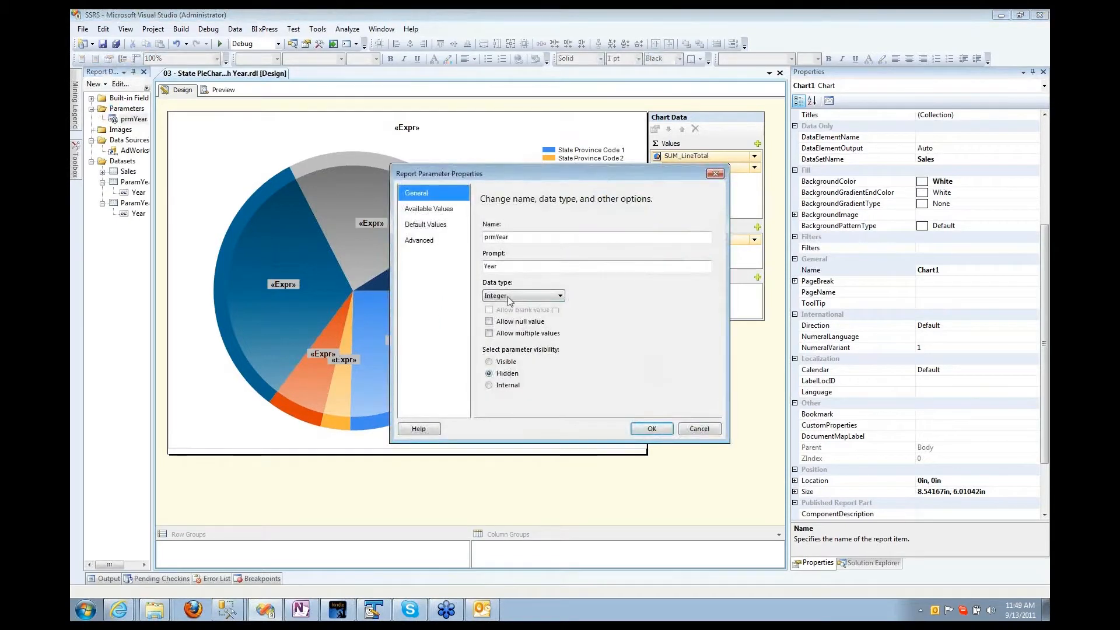
{"action": "left_click", "coordinate": [514, 362]}
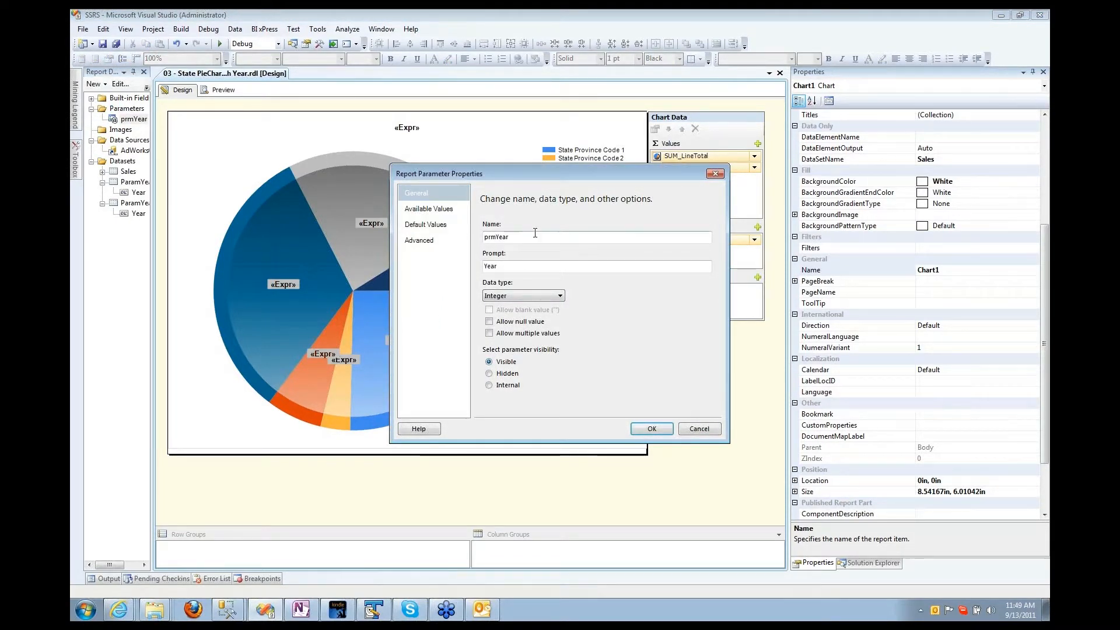
{"action": "left_click", "coordinate": [651, 429]}
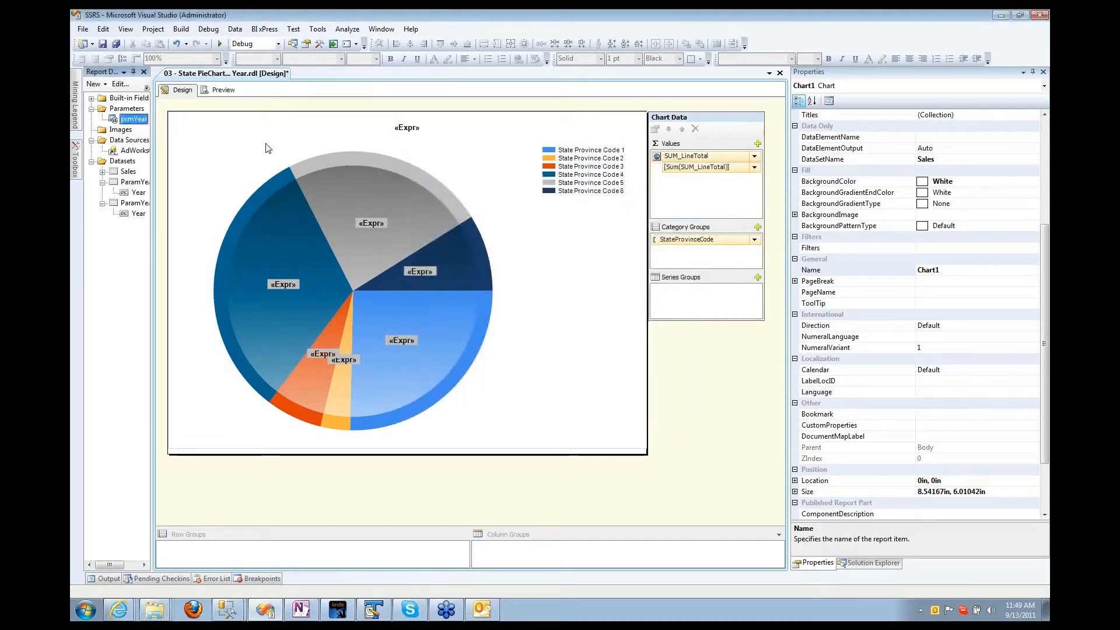
{"action": "left_click", "coordinate": [222, 91]}
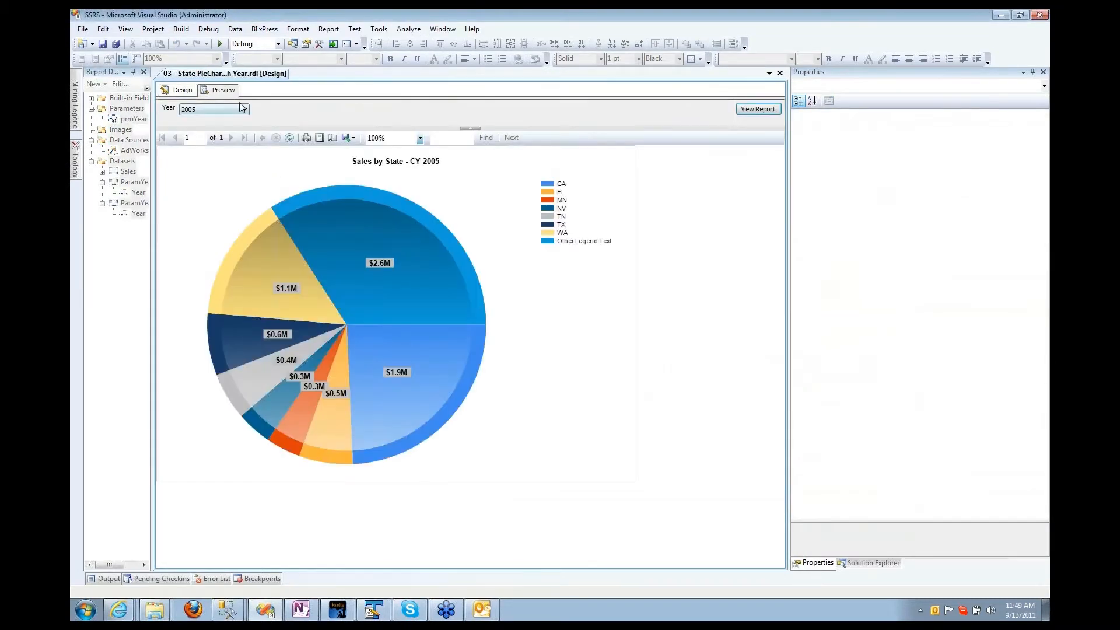
{"action": "left_click", "coordinate": [245, 110]}
{"action": "left_click", "coordinate": [193, 133]}
{"action": "left_click", "coordinate": [756, 110]}
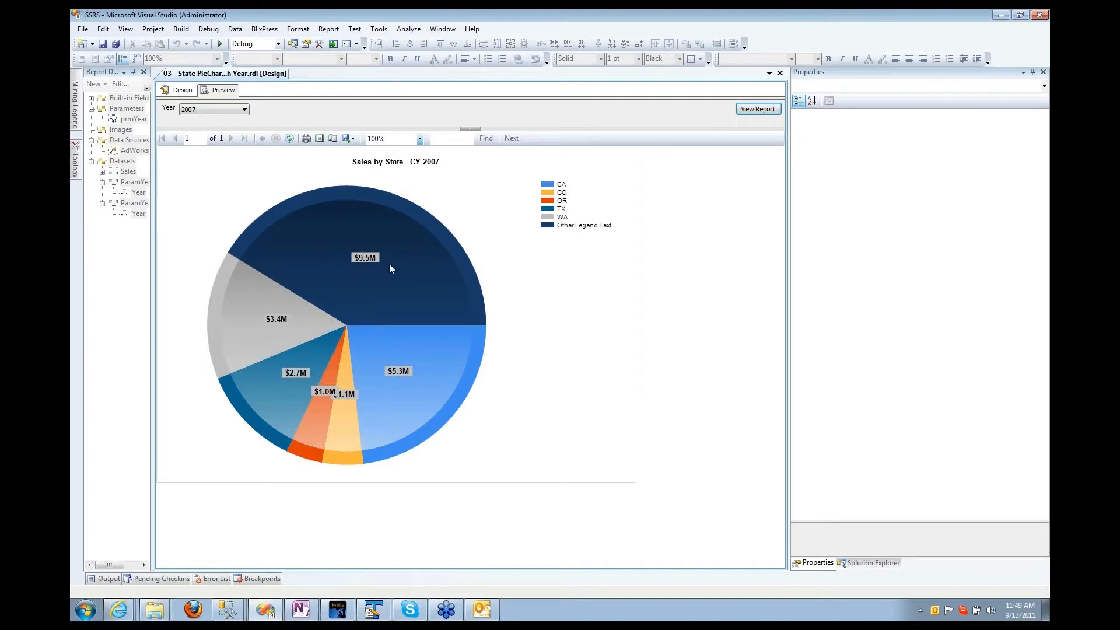
{"action": "left_click", "coordinate": [241, 109]}
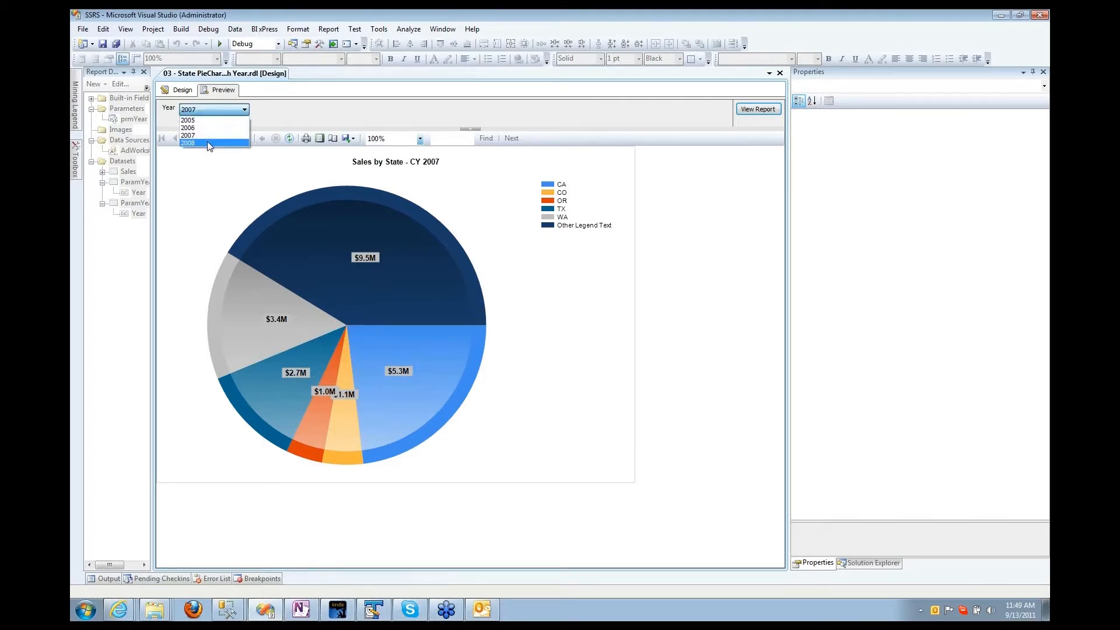
{"action": "left_click", "coordinate": [231, 144]}
{"action": "left_click", "coordinate": [753, 110]}
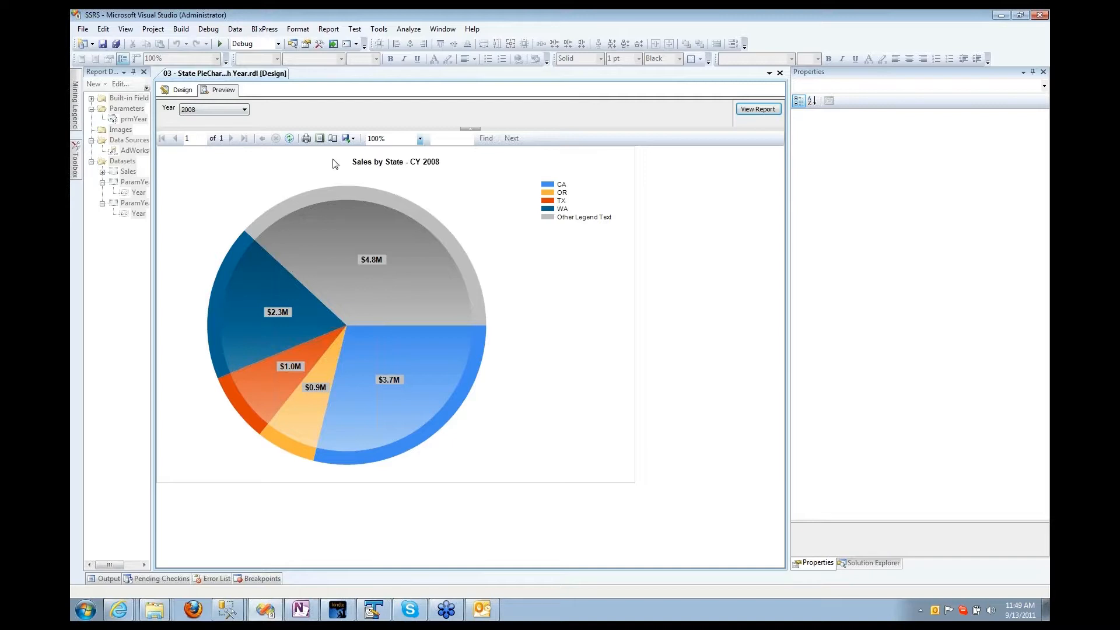
{"action": "left_click", "coordinate": [179, 90]}
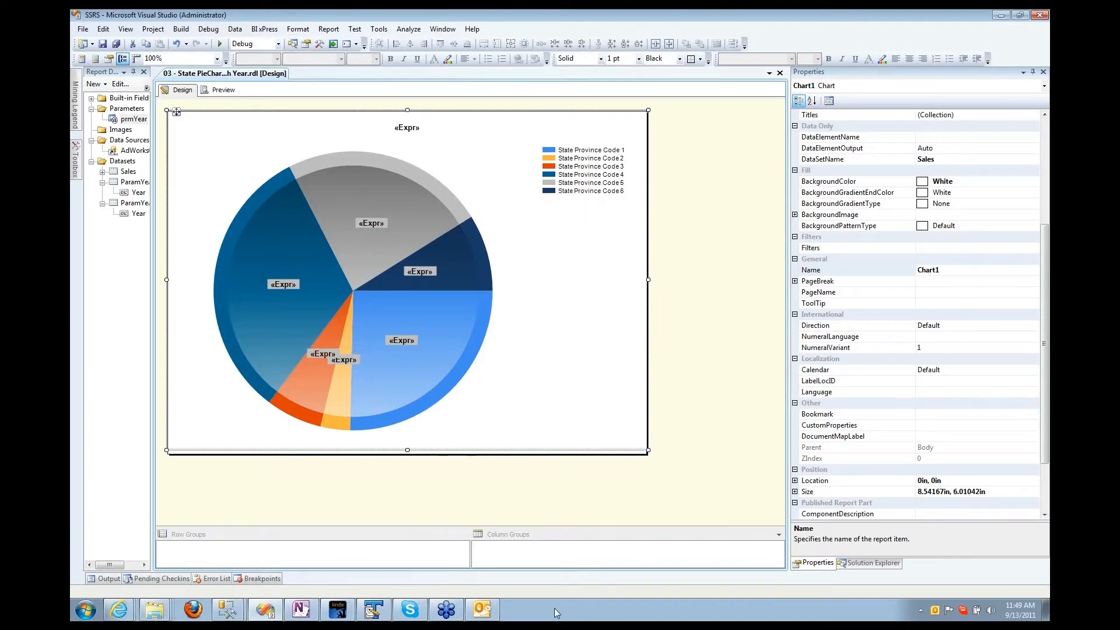
Step: Save and close the 03 report, then open the 04 threshold report
{"action": "left_click", "coordinate": [844, 565]}
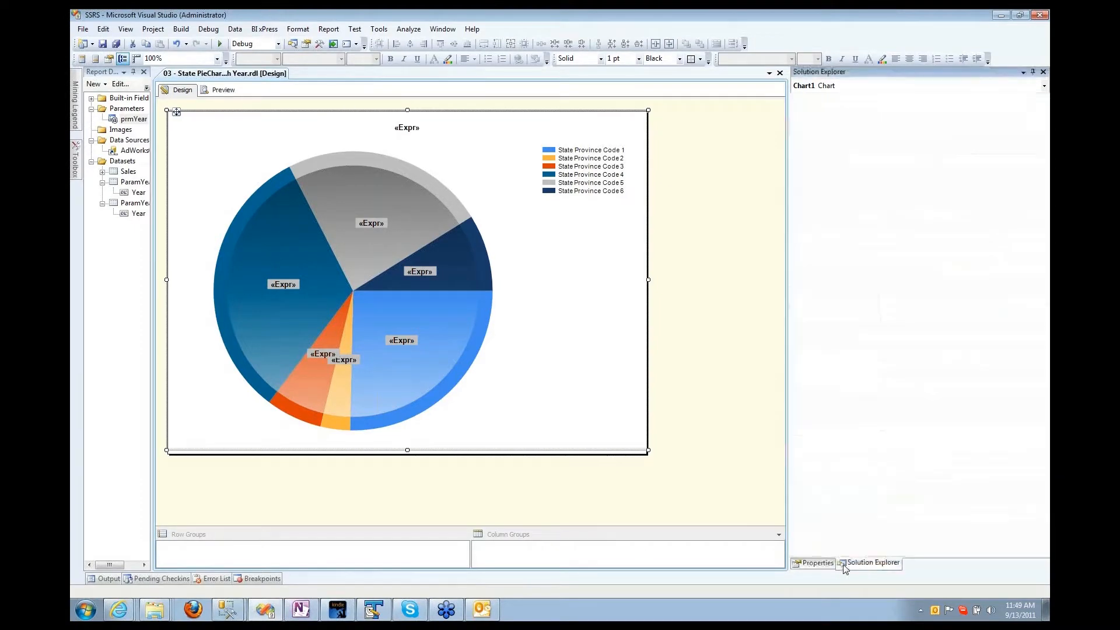
{"action": "left_click", "coordinate": [840, 204]}
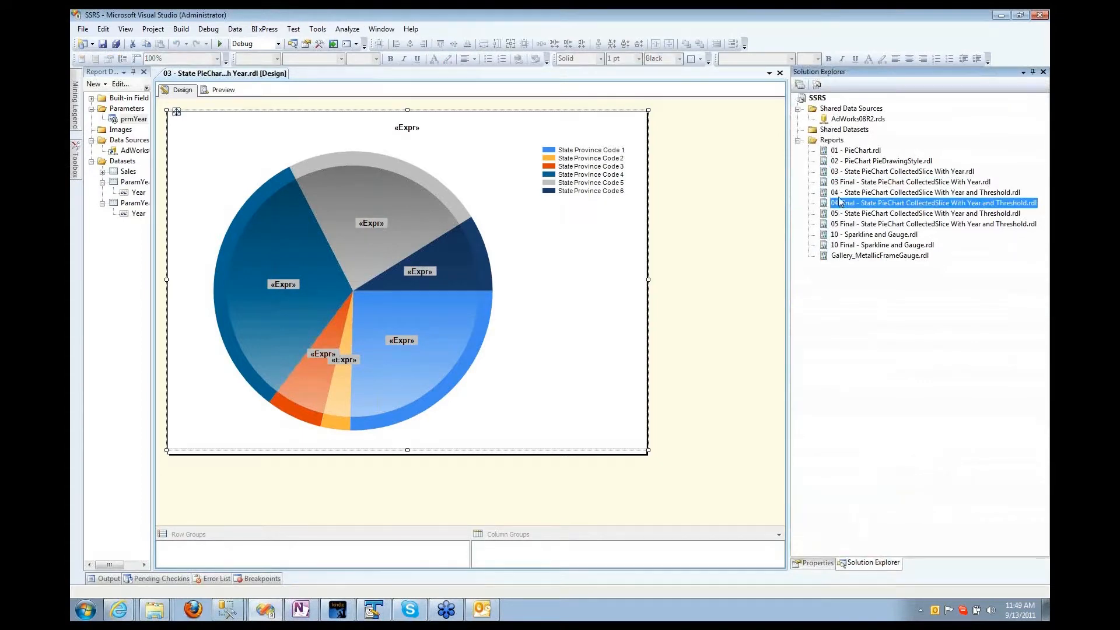
{"action": "left_click", "coordinate": [840, 193]}
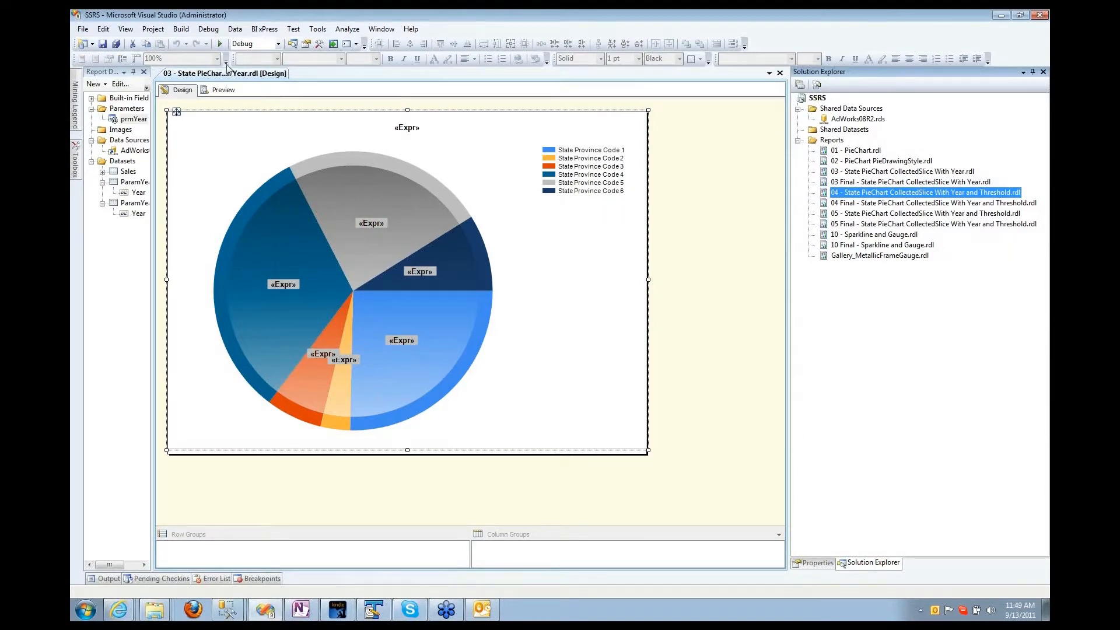
{"action": "left_click", "coordinate": [102, 45]}
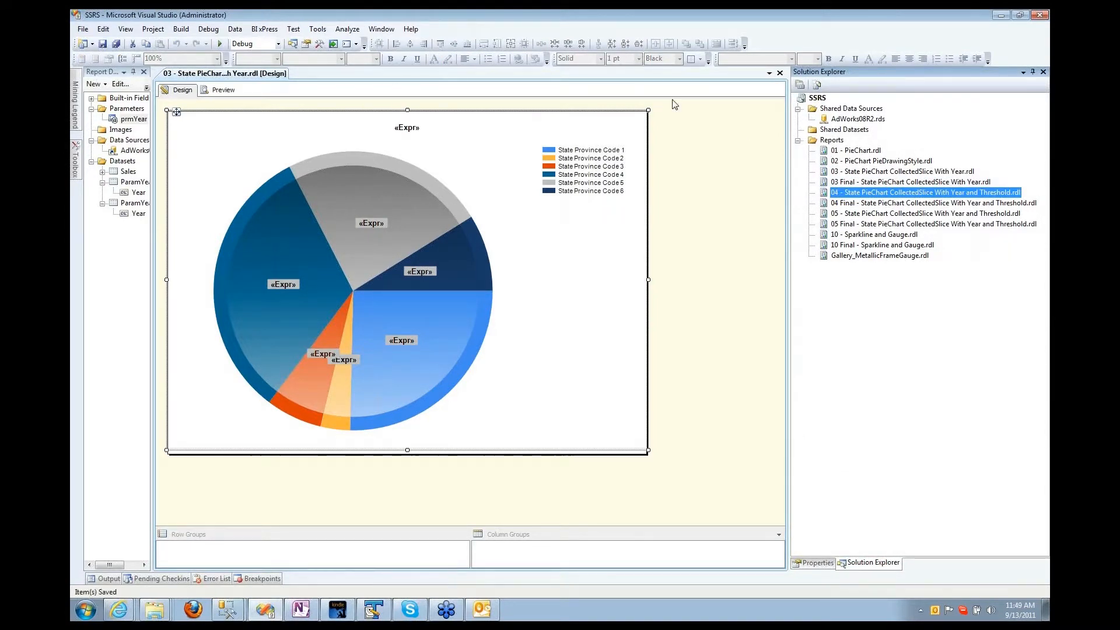
{"action": "left_click", "coordinate": [780, 73]}
{"action": "double_click", "coordinate": [839, 193]}
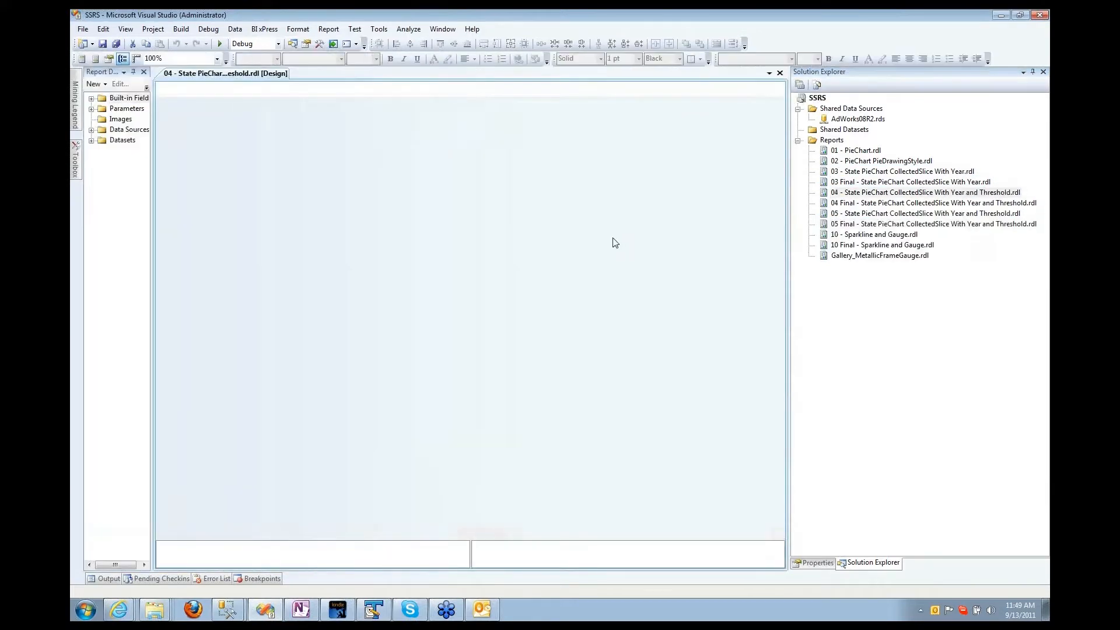
Step: Preview the 04 report and run it for a different year
{"action": "left_click", "coordinate": [221, 90]}
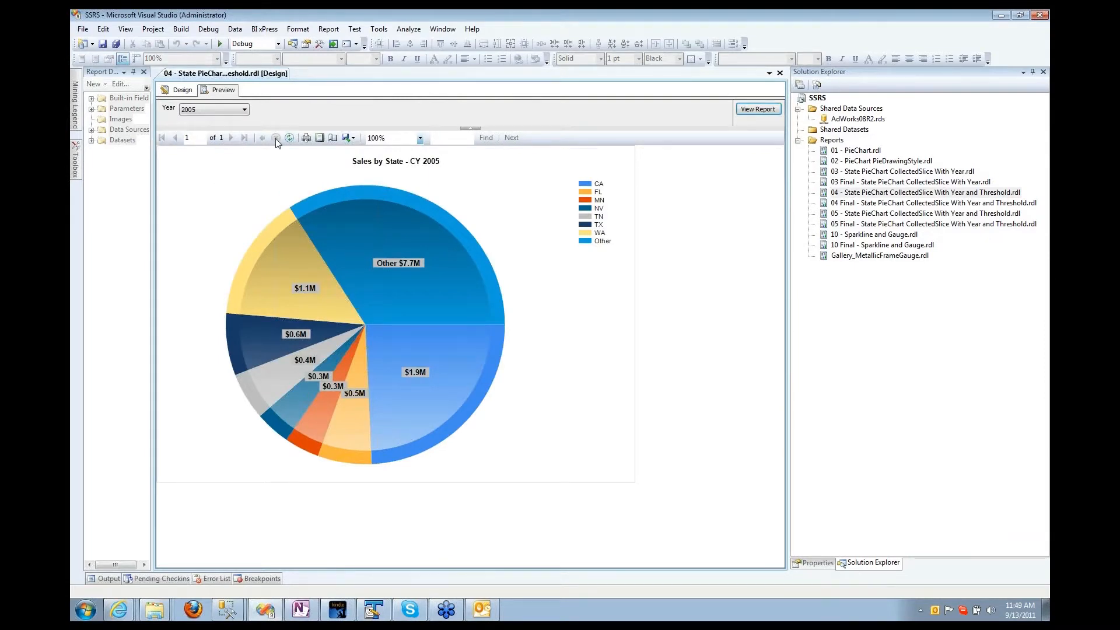
{"action": "left_click", "coordinate": [245, 114]}
{"action": "left_click", "coordinate": [209, 142]}
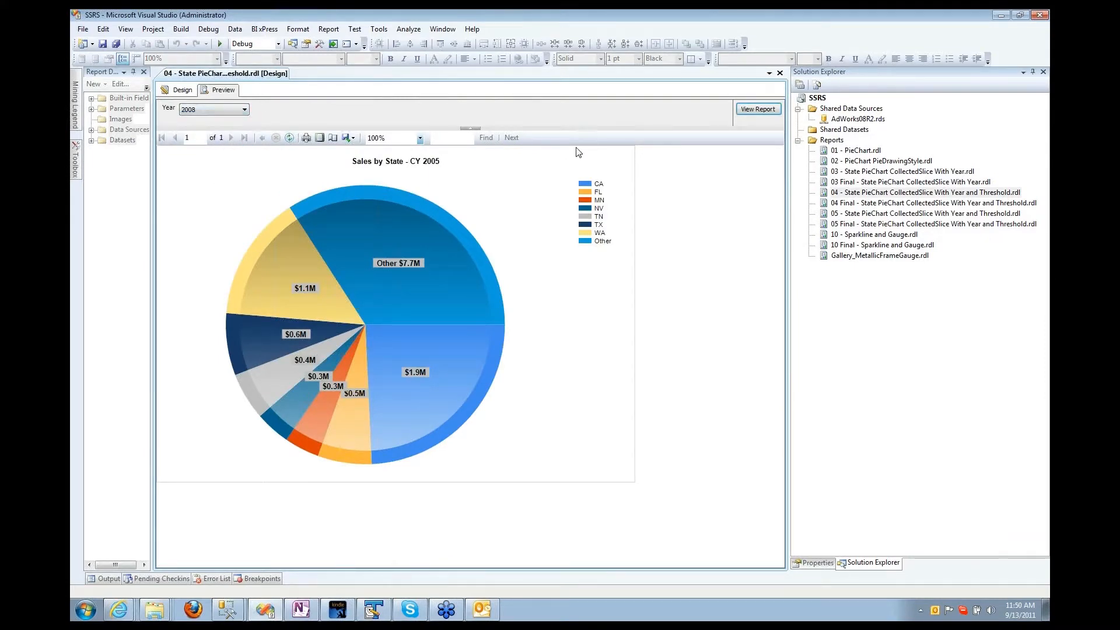
{"action": "left_click", "coordinate": [758, 111]}
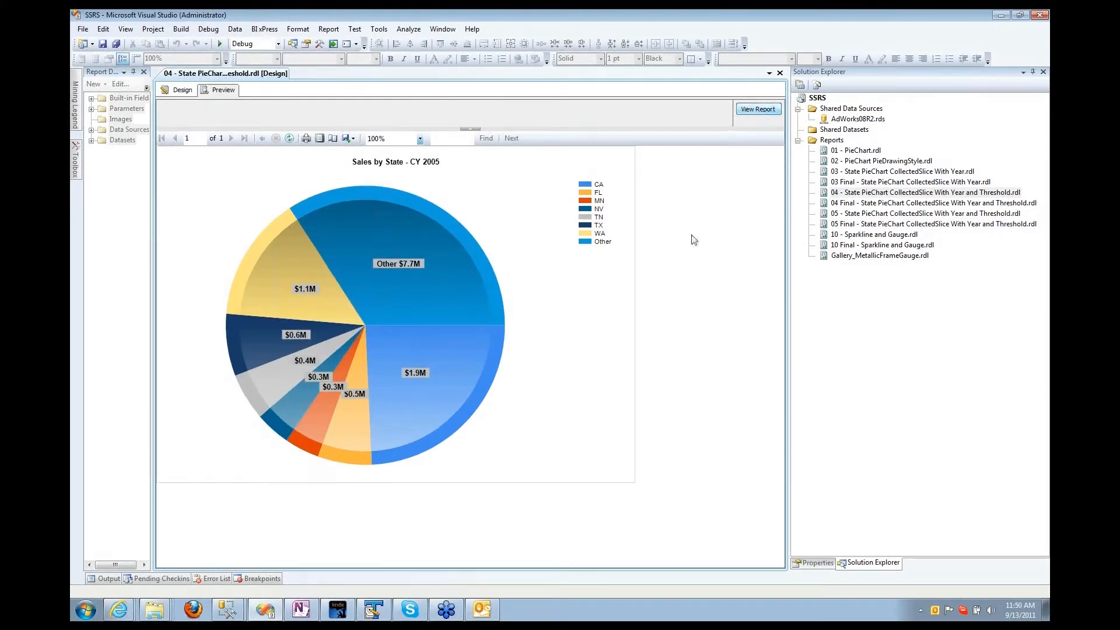
Step: Review the prmThreshold parameter settings, then preview with Year 2005 and Pct Threshold 4 prompts
{"action": "left_click", "coordinate": [177, 90]}
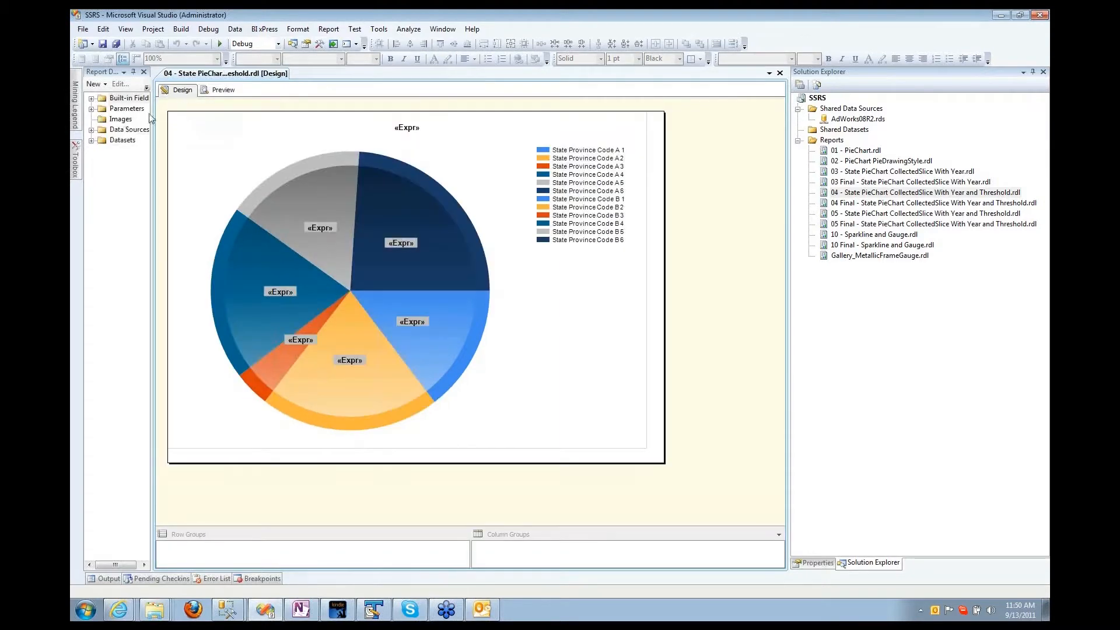
{"action": "left_click", "coordinate": [97, 109]}
{"action": "left_click", "coordinate": [92, 109]}
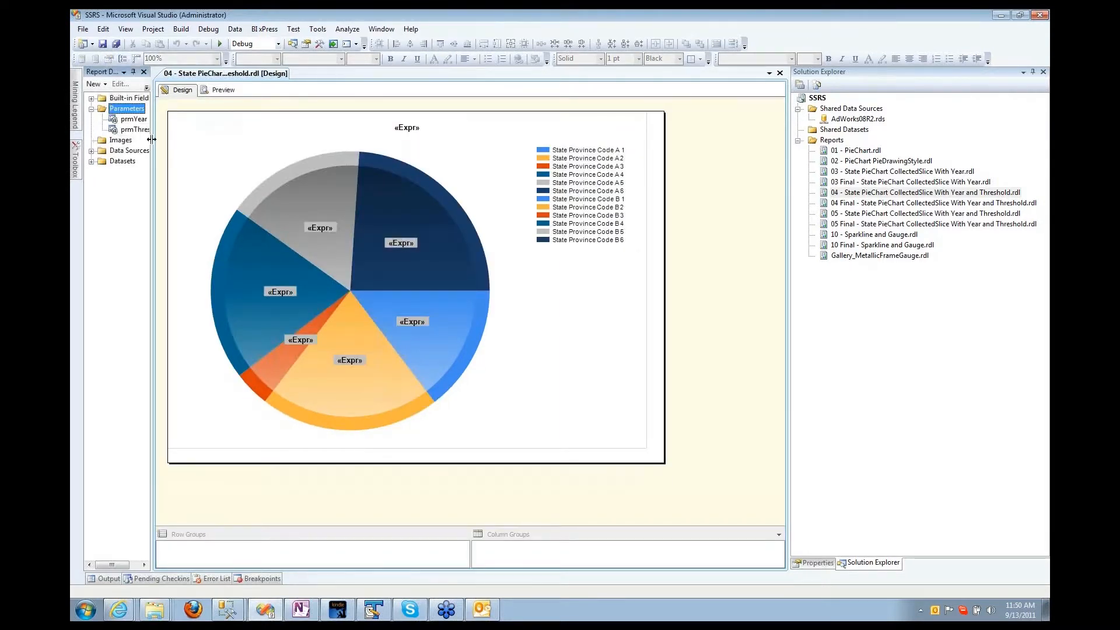
{"action": "left_click_drag", "start_coordinate": [152, 139], "coordinate": [239, 138]}
{"action": "left_click", "coordinate": [129, 130]}
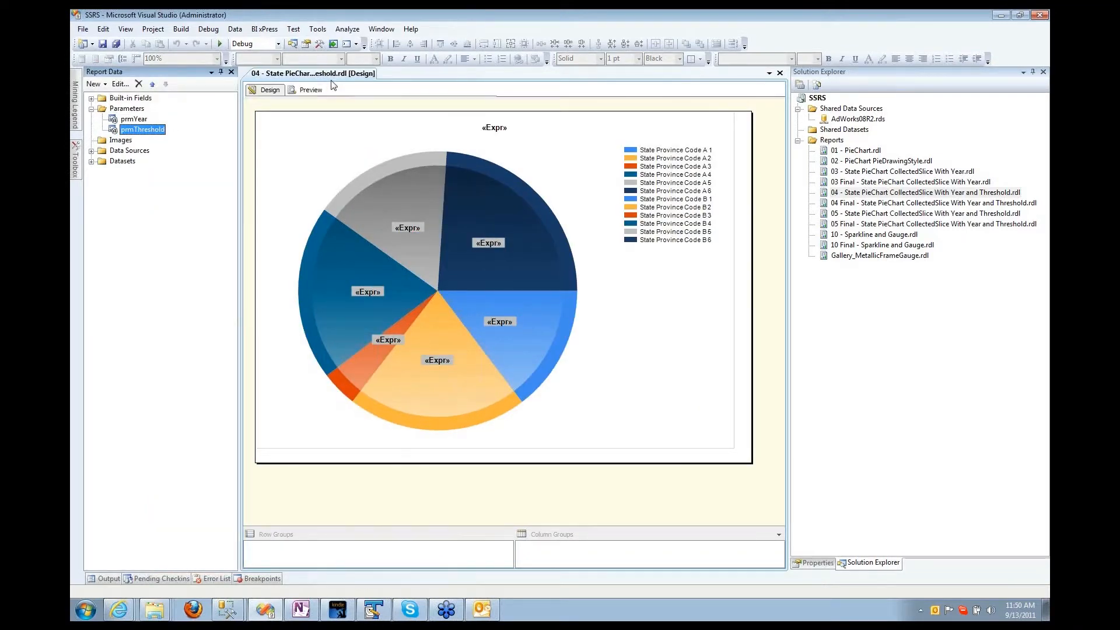
{"action": "double_click", "coordinate": [142, 133]}
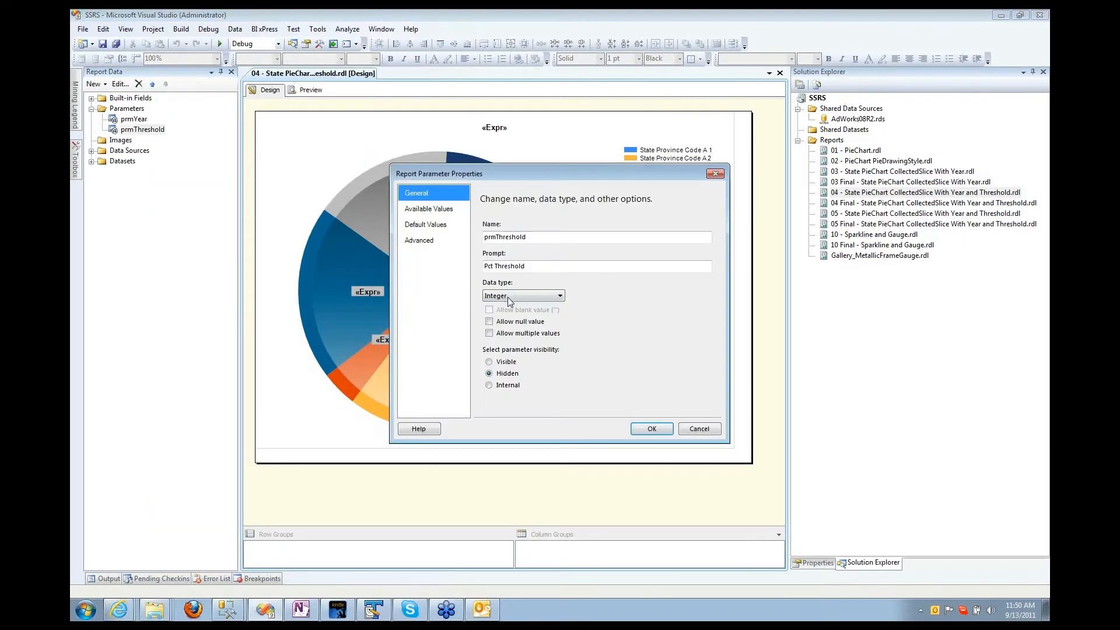
{"action": "left_click", "coordinate": [632, 424]}
{"action": "left_click", "coordinate": [301, 92]}
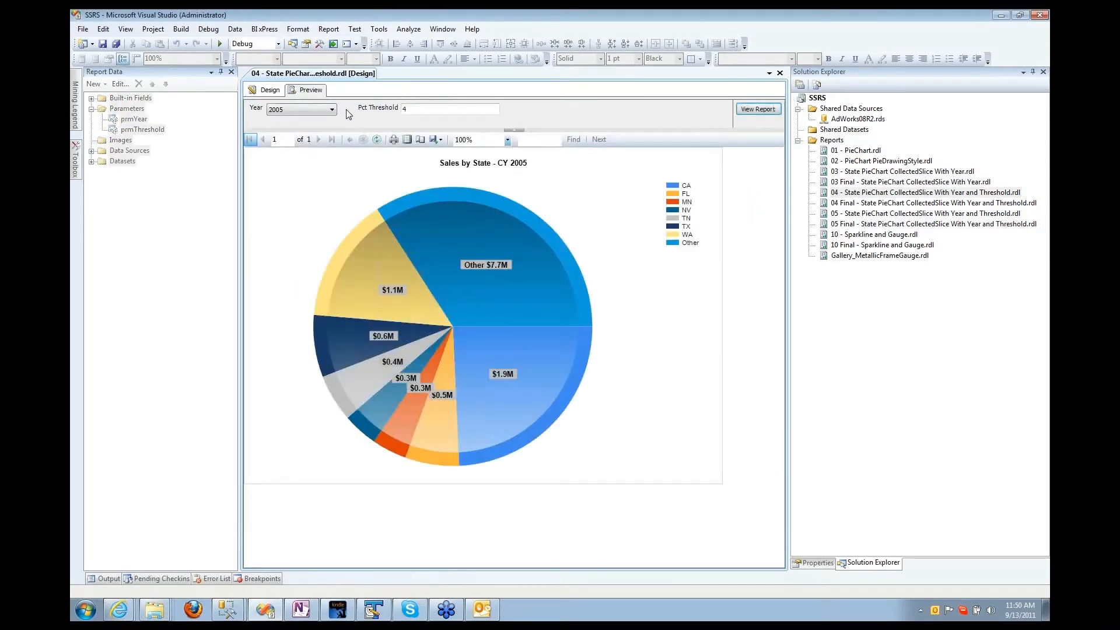
Step: Preview the report for year 2007, rerunning it at Pct Threshold 7 and 10
{"action": "left_click", "coordinate": [332, 109]}
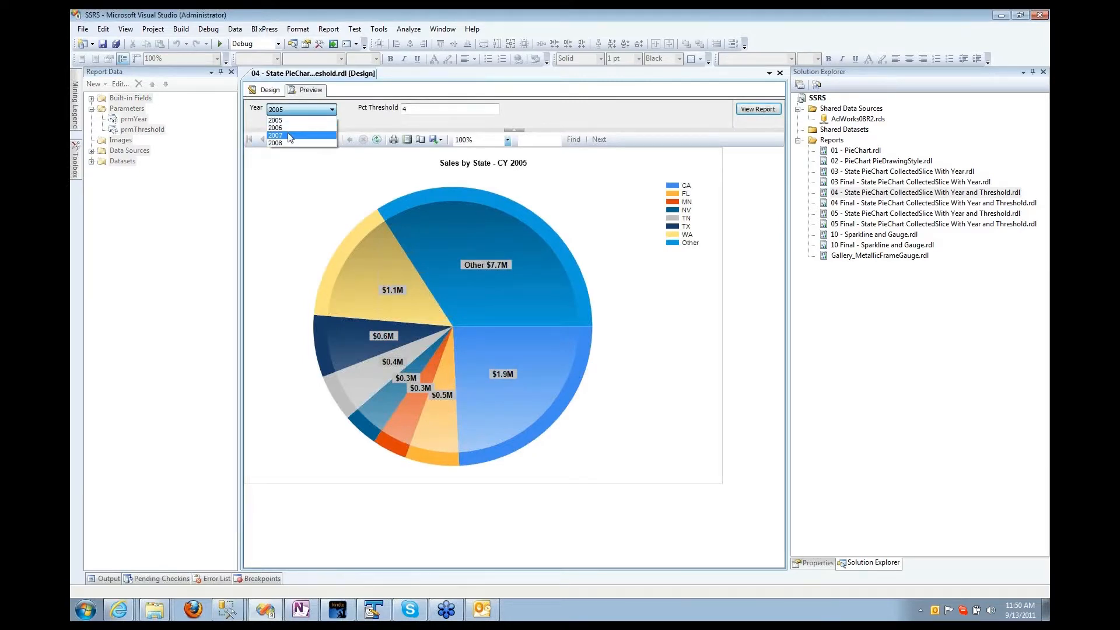
{"action": "left_click", "coordinate": [315, 136]}
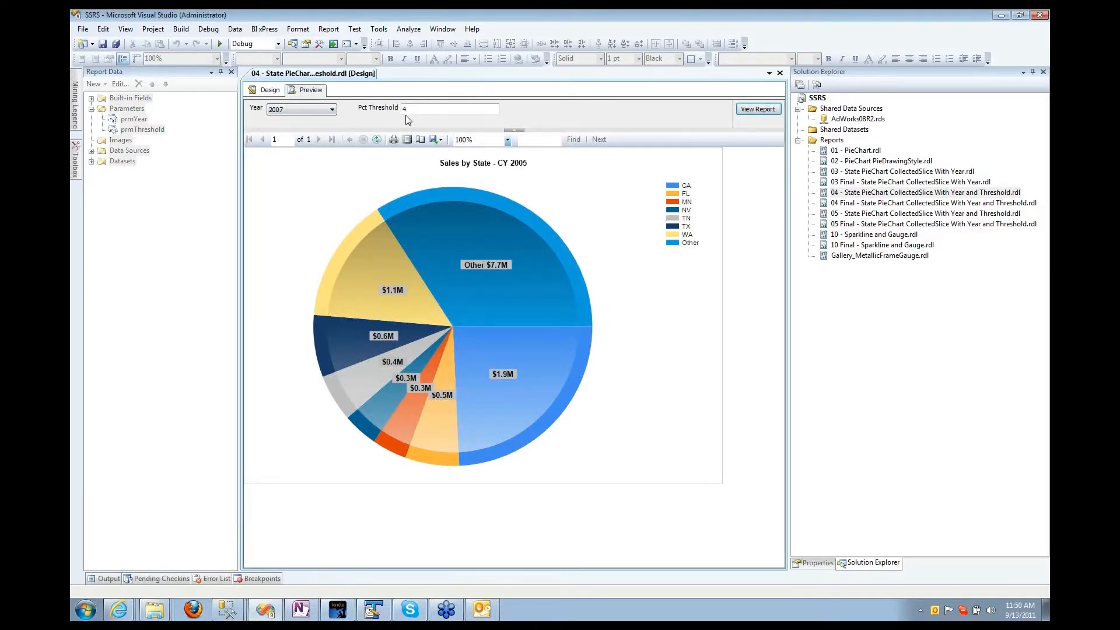
{"action": "key", "text": "Tab"}
{"action": "left_click", "coordinate": [768, 112]}
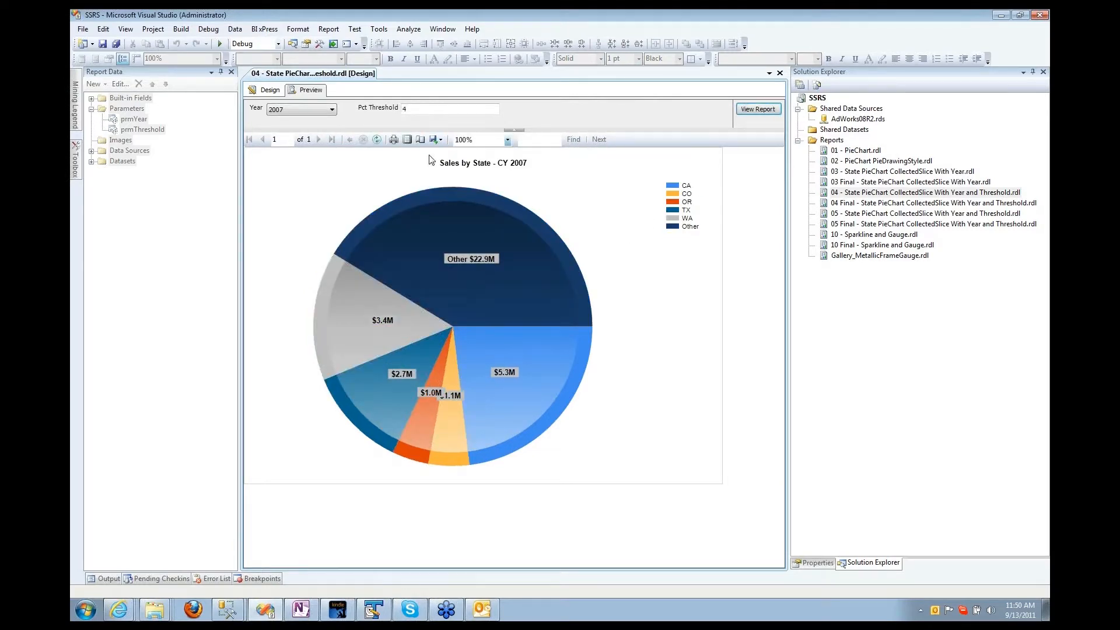
{"action": "double_click", "coordinate": [419, 110]}
{"action": "left_click", "coordinate": [757, 112]}
{"action": "double_click", "coordinate": [397, 112]}
{"action": "left_click", "coordinate": [756, 109]}
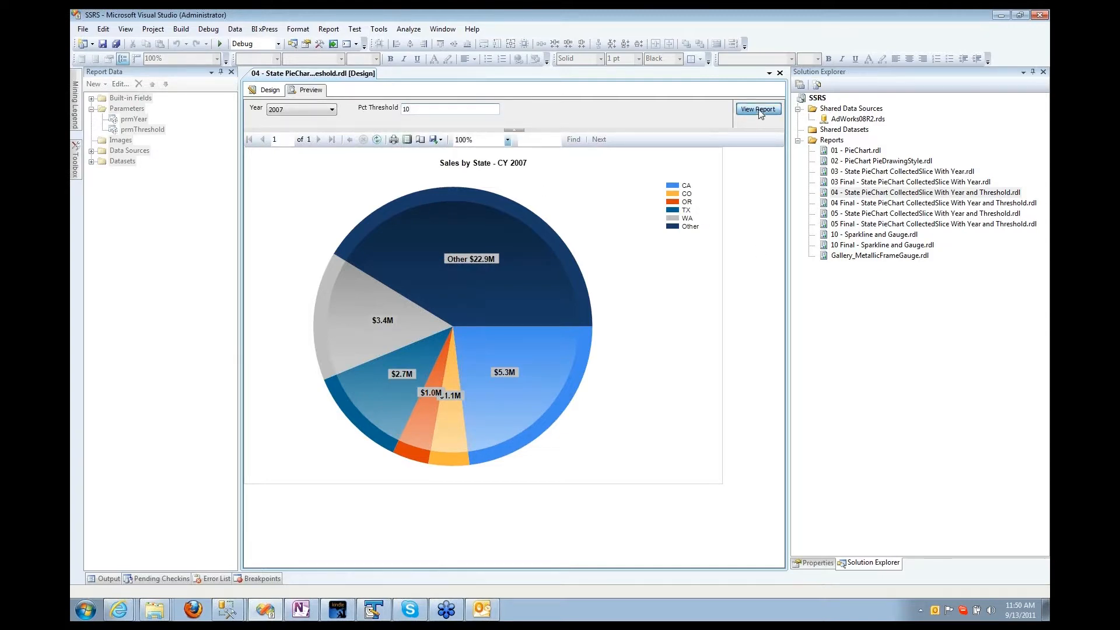
Step: Preview year 2008 at Pct Threshold 4, 6 and 8, then return to design view
{"action": "left_click", "coordinate": [326, 108]}
{"action": "left_click", "coordinate": [325, 131]}
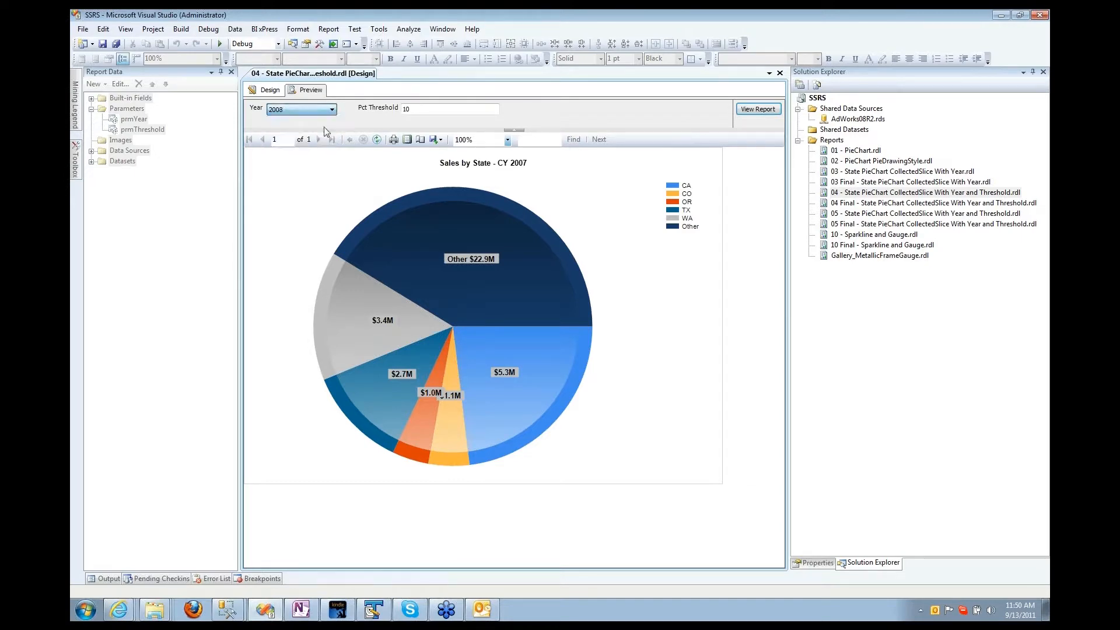
{"action": "key", "text": "Tab"}
{"action": "type", "text": "4"}
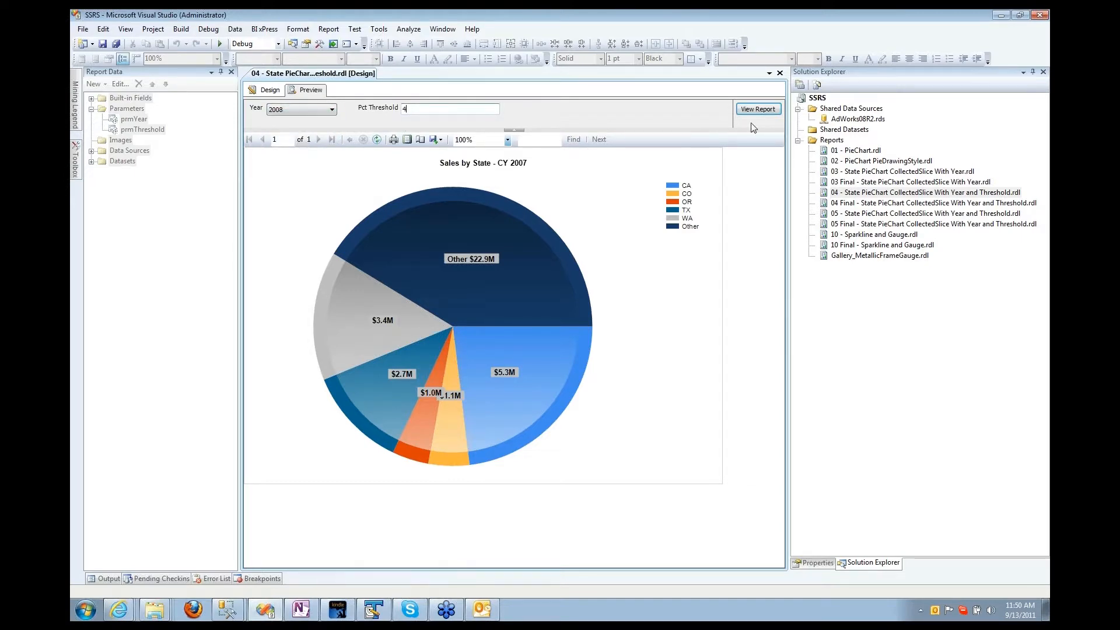
{"action": "left_click", "coordinate": [756, 110]}
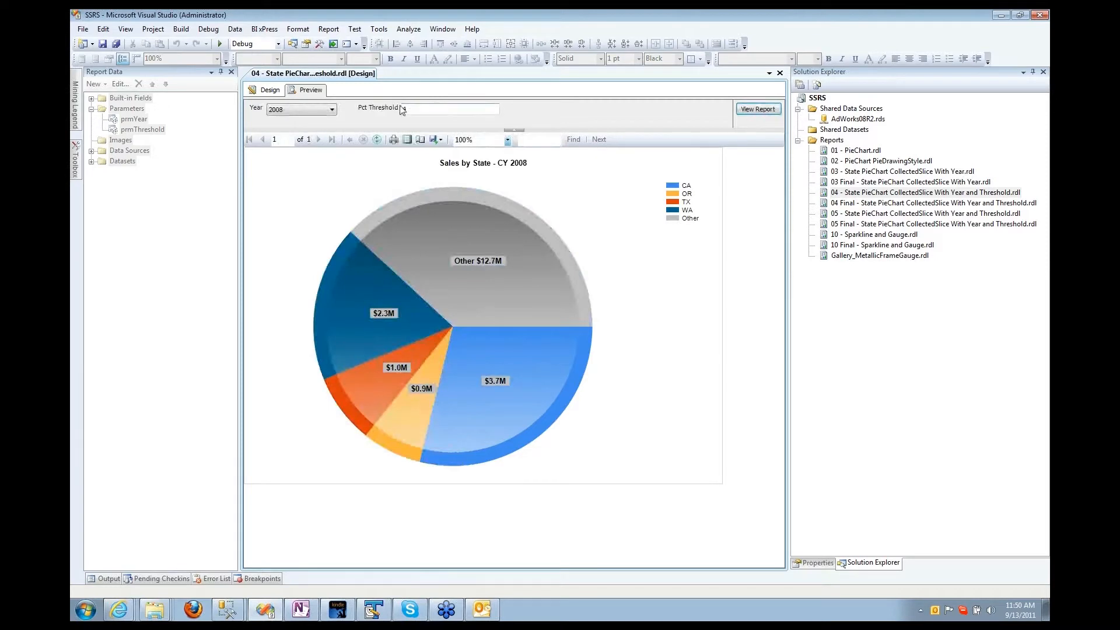
{"action": "double_click", "coordinate": [403, 109]}
{"action": "type", "text": "6"}
{"action": "left_click", "coordinate": [765, 116]}
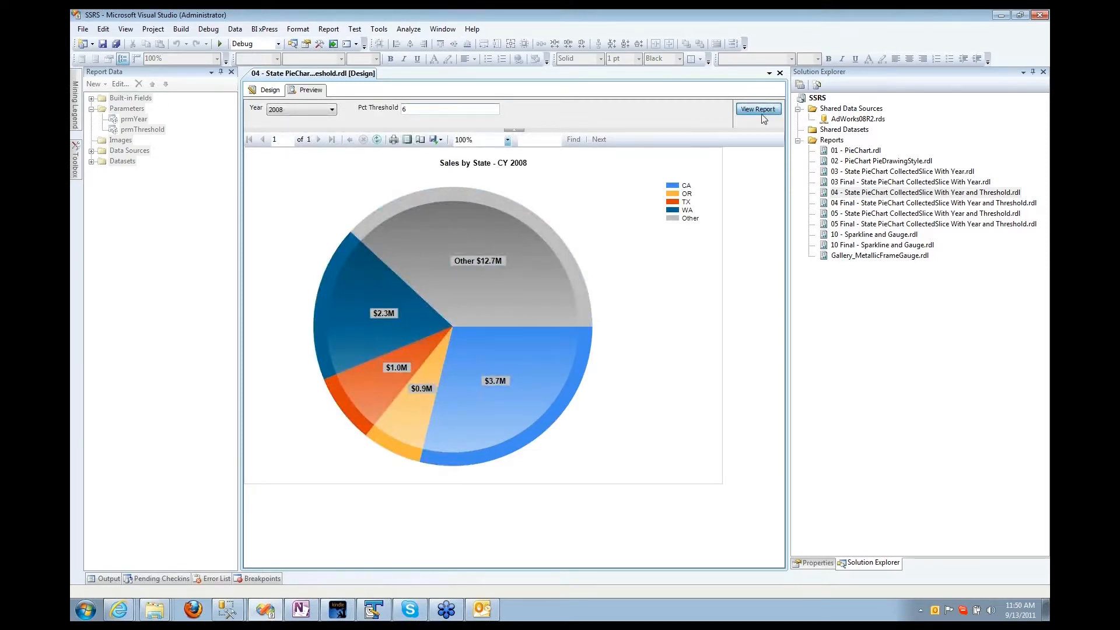
{"action": "double_click", "coordinate": [430, 109]}
{"action": "key", "text": "BackSpace"}
{"action": "type", "text": "8"}
{"action": "left_click", "coordinate": [748, 111]}
{"action": "left_click", "coordinate": [267, 92]}
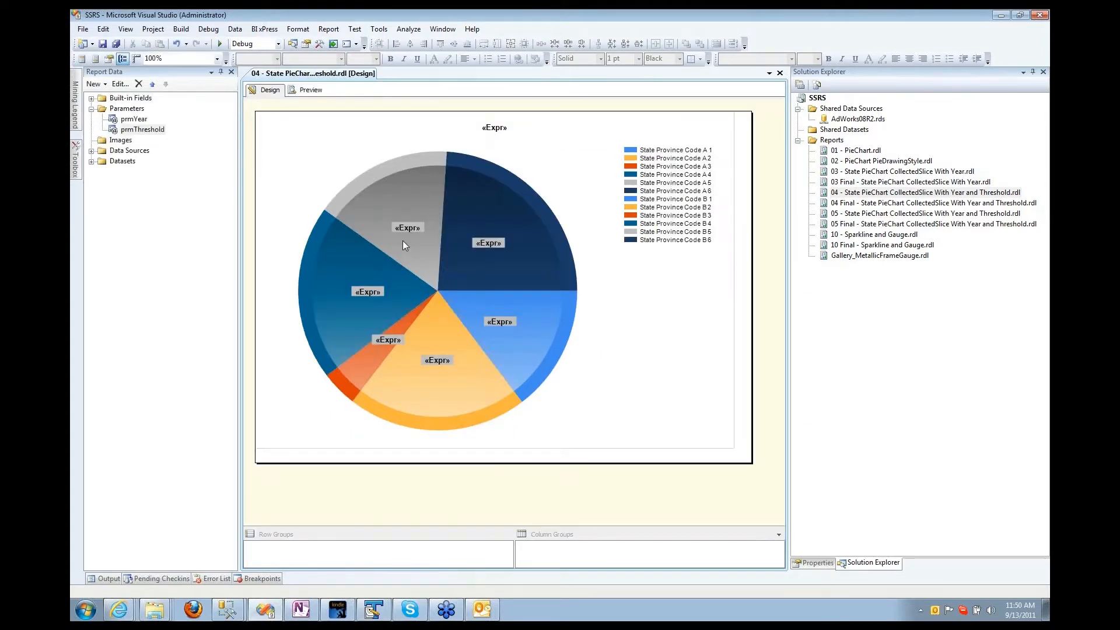
Step: Set the pie series' CollectedThreshold custom attribute to the expression =Parameters!prmThreshold.Value, then preview
{"action": "left_click", "coordinate": [402, 240]}
{"action": "left_click", "coordinate": [806, 561]}
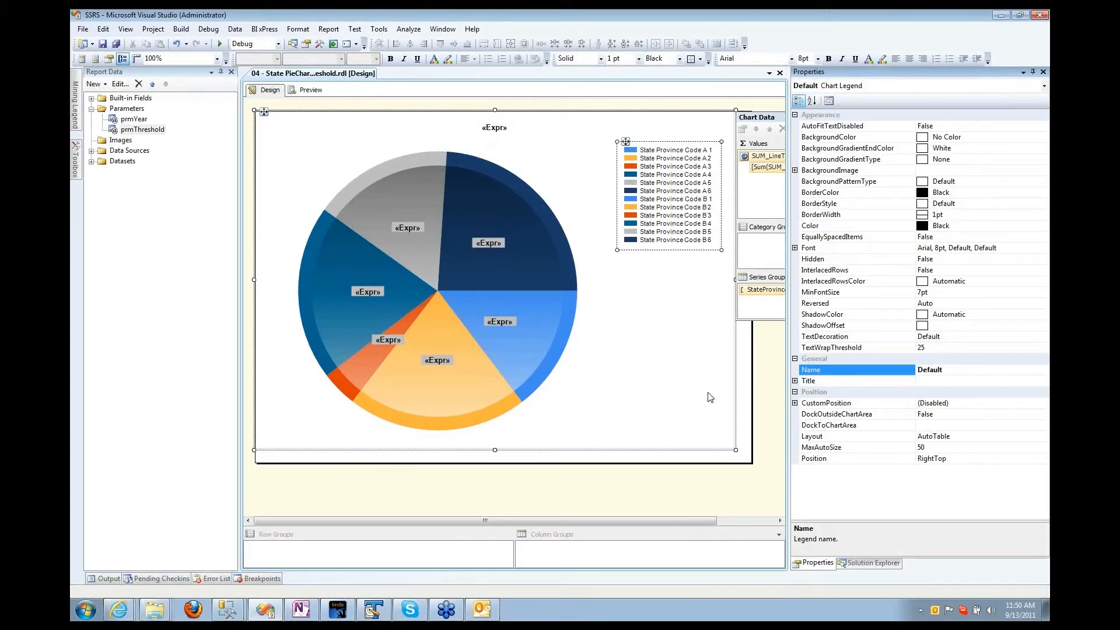
{"action": "left_click", "coordinate": [551, 233]}
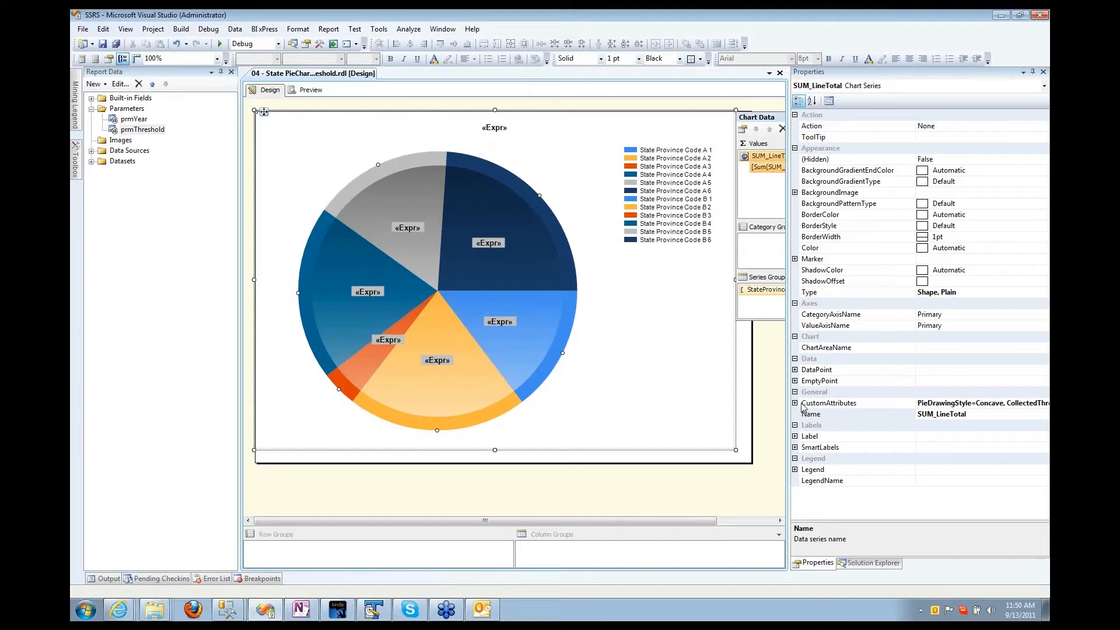
{"action": "left_click", "coordinate": [795, 403]}
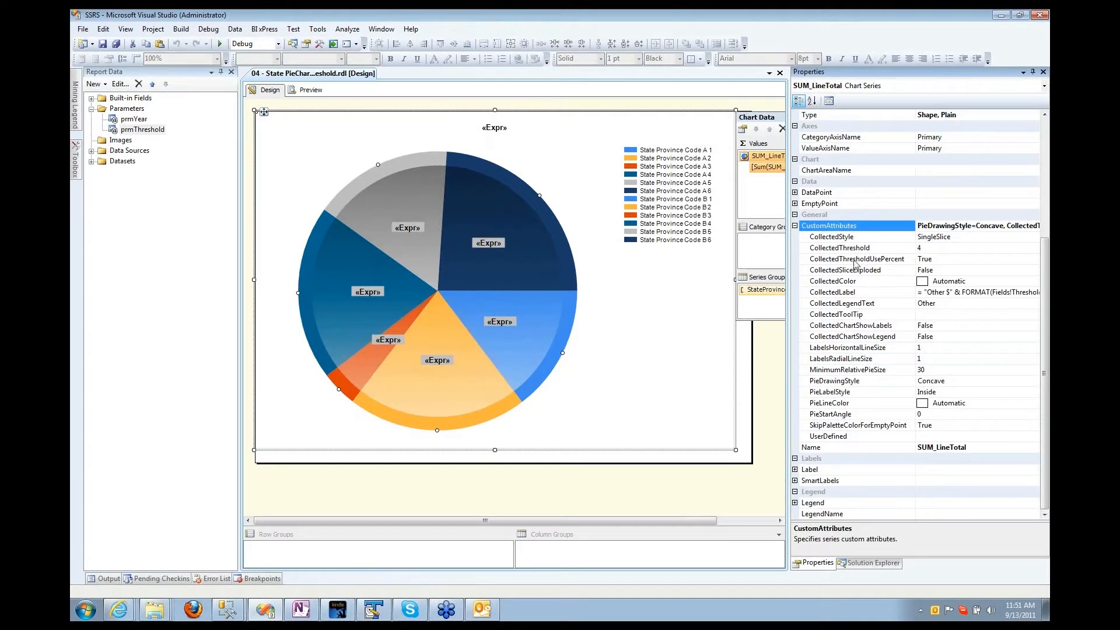
{"action": "left_click", "coordinate": [833, 248]}
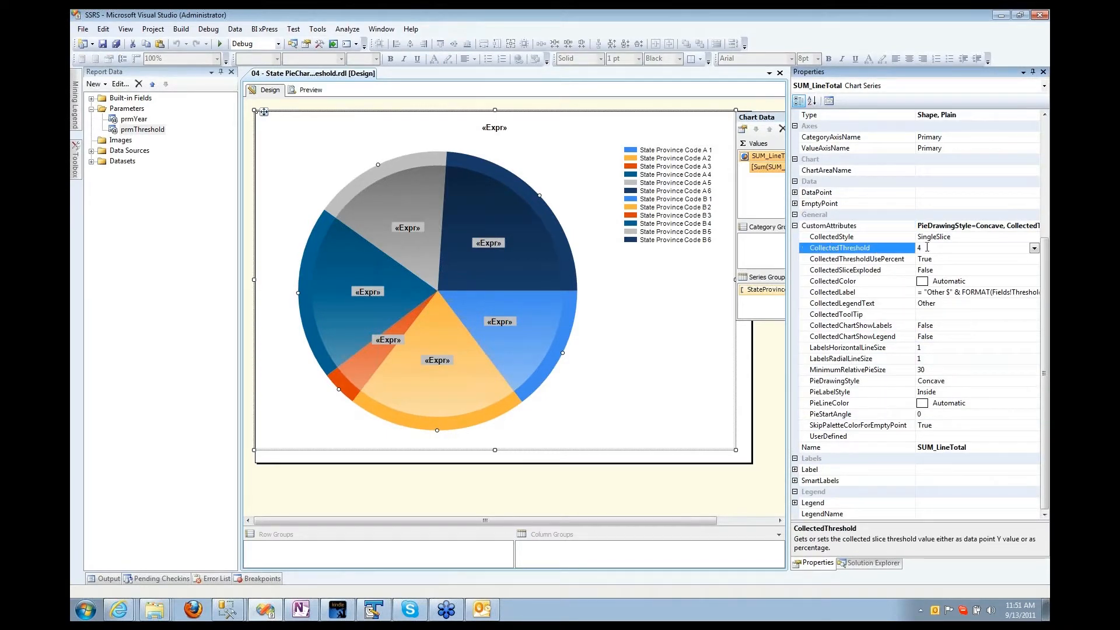
{"action": "left_click", "coordinate": [1033, 247]}
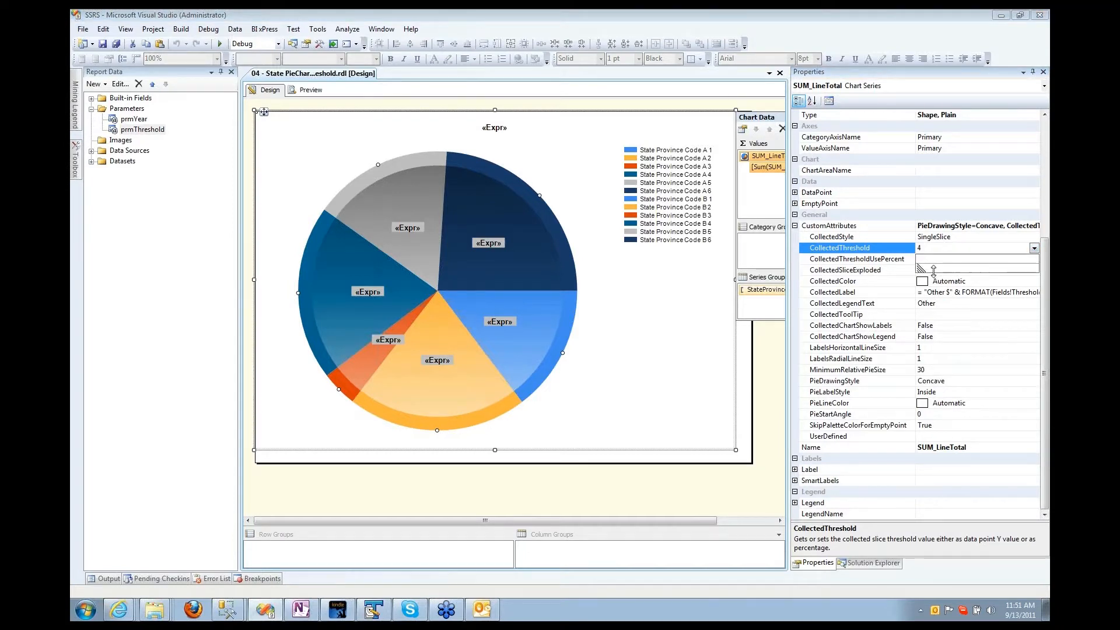
{"action": "left_click_drag", "start_coordinate": [919, 267], "coordinate": [896, 311]}
{"action": "left_click", "coordinate": [904, 259]}
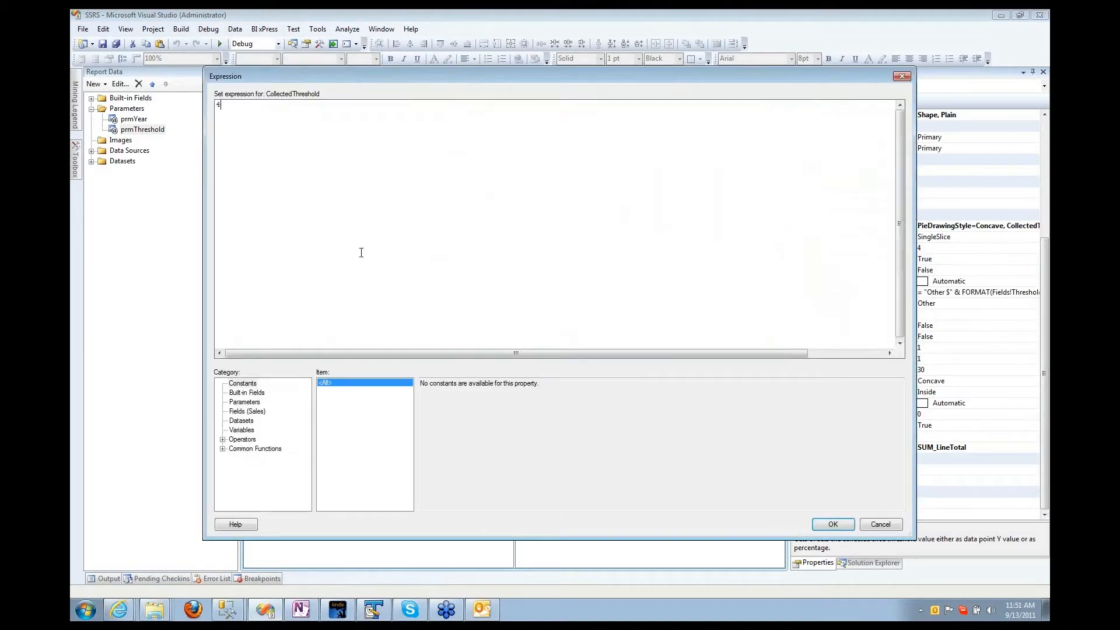
{"action": "left_click", "coordinate": [243, 402]}
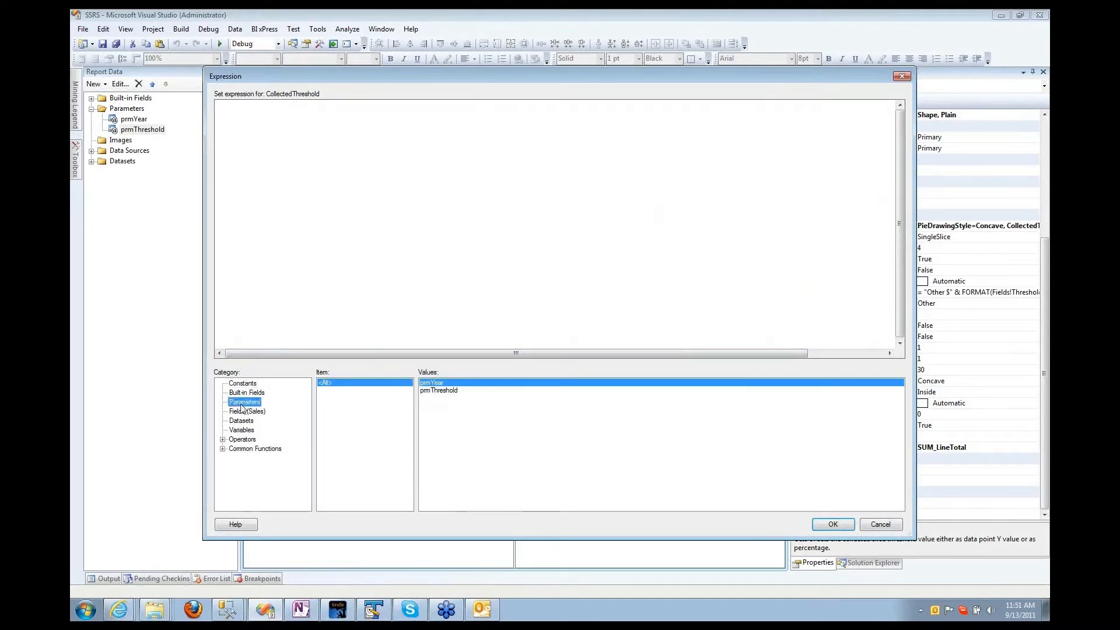
{"action": "double_click", "coordinate": [438, 390]}
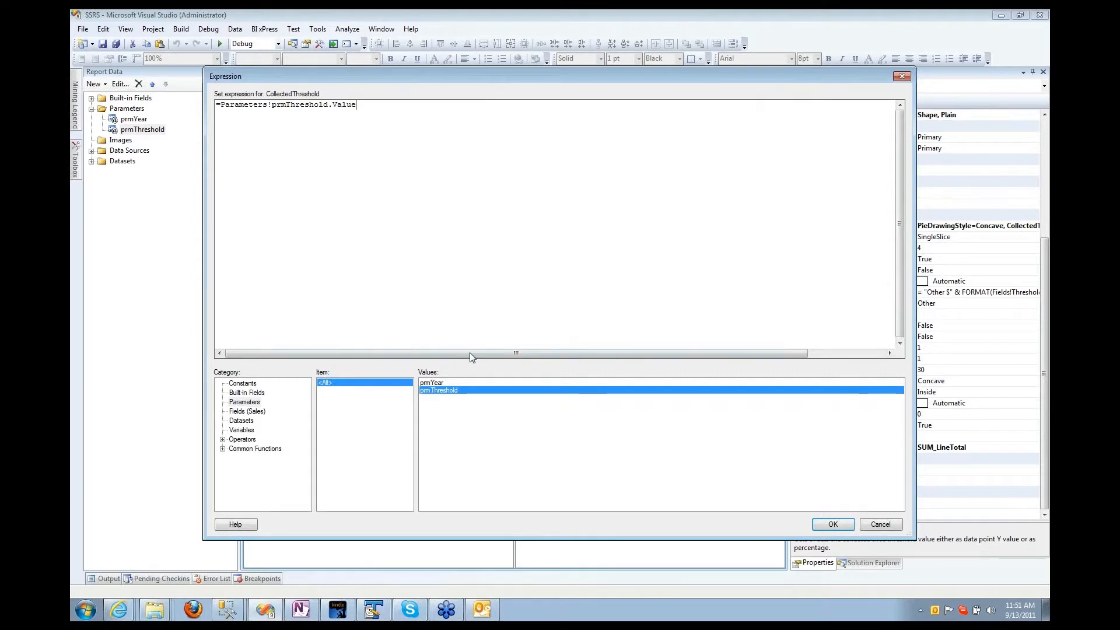
{"action": "left_click", "coordinate": [818, 522]}
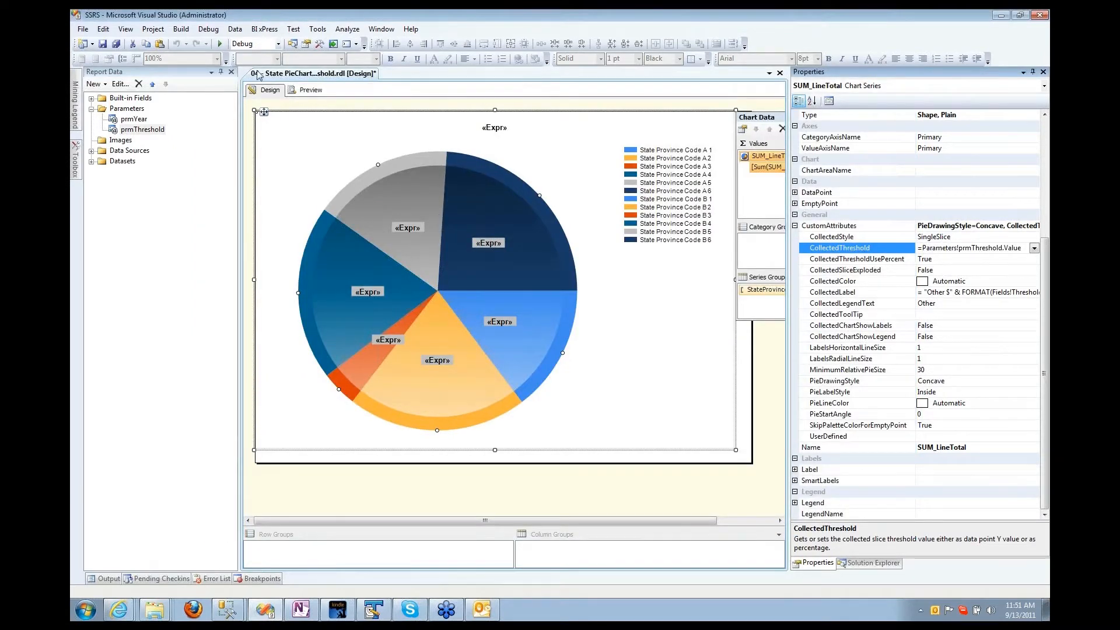
{"action": "left_click", "coordinate": [307, 90]}
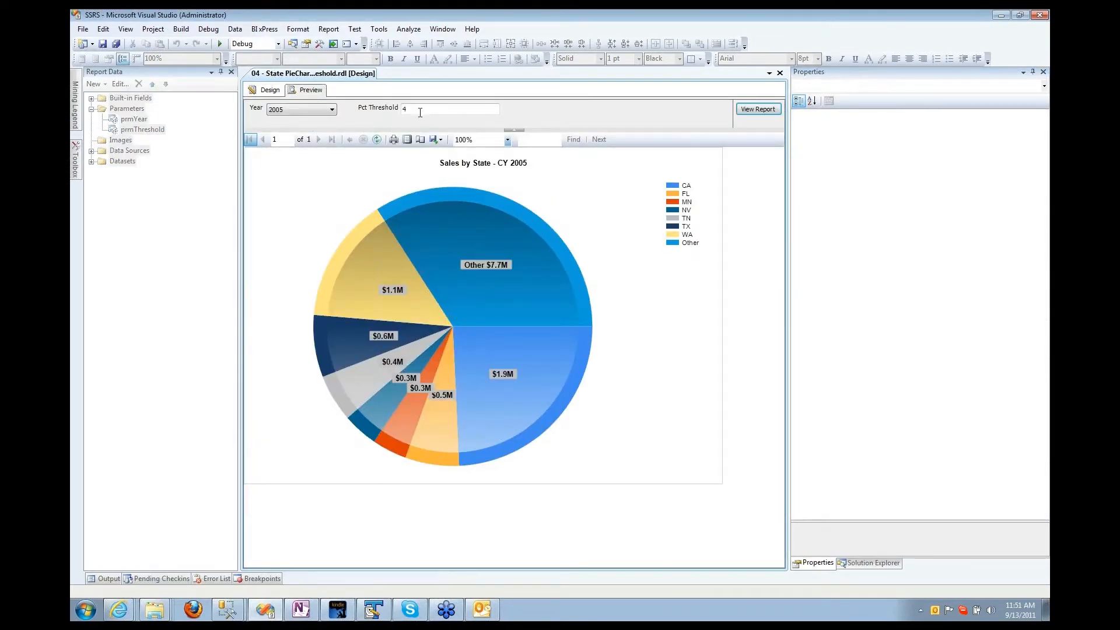
Step: Run the preview for year 2008 with Pct Threshold changed from 6 to 4
{"action": "left_click", "coordinate": [758, 109]}
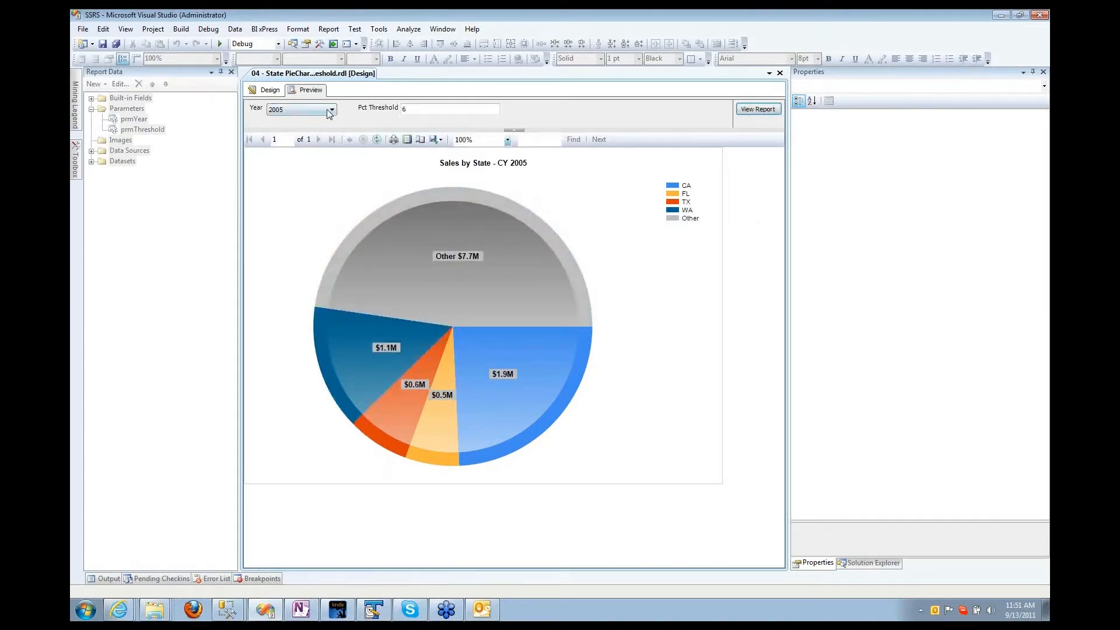
{"action": "left_click", "coordinate": [331, 110]}
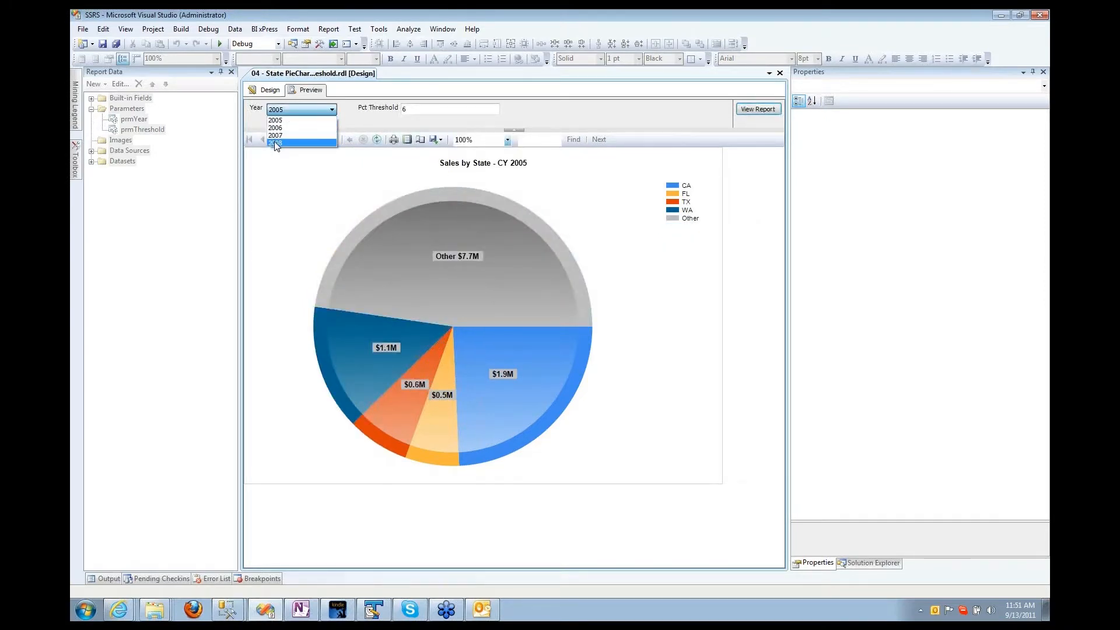
{"action": "left_click", "coordinate": [274, 142]}
{"action": "left_click_drag", "start_coordinate": [493, 112], "coordinate": [398, 114]}
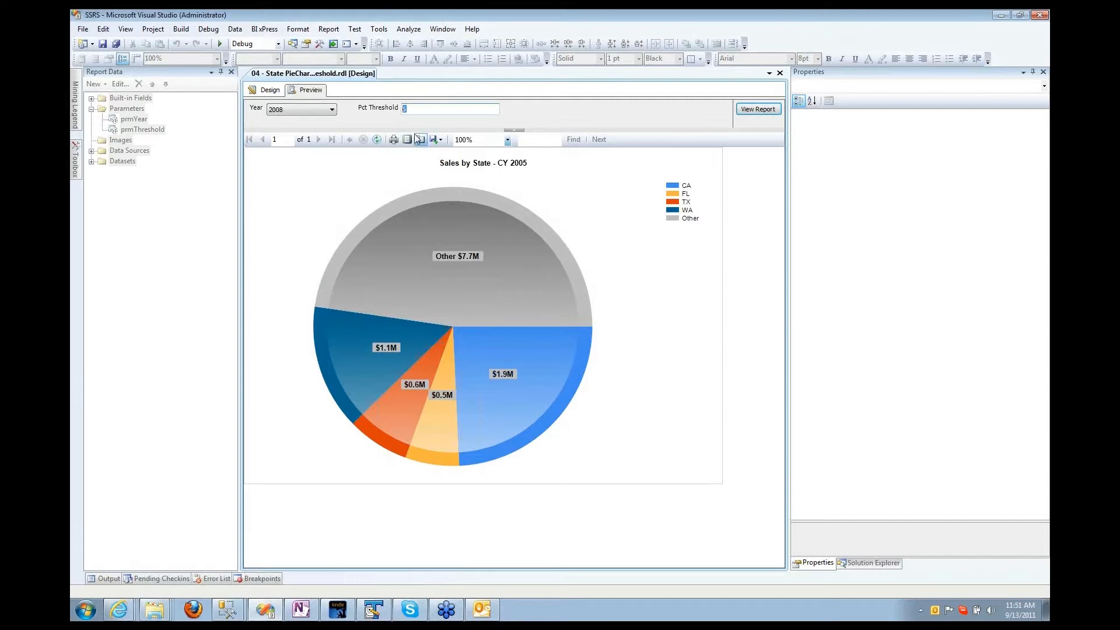
{"action": "type", "text": "4"}
{"action": "left_click", "coordinate": [757, 109]}
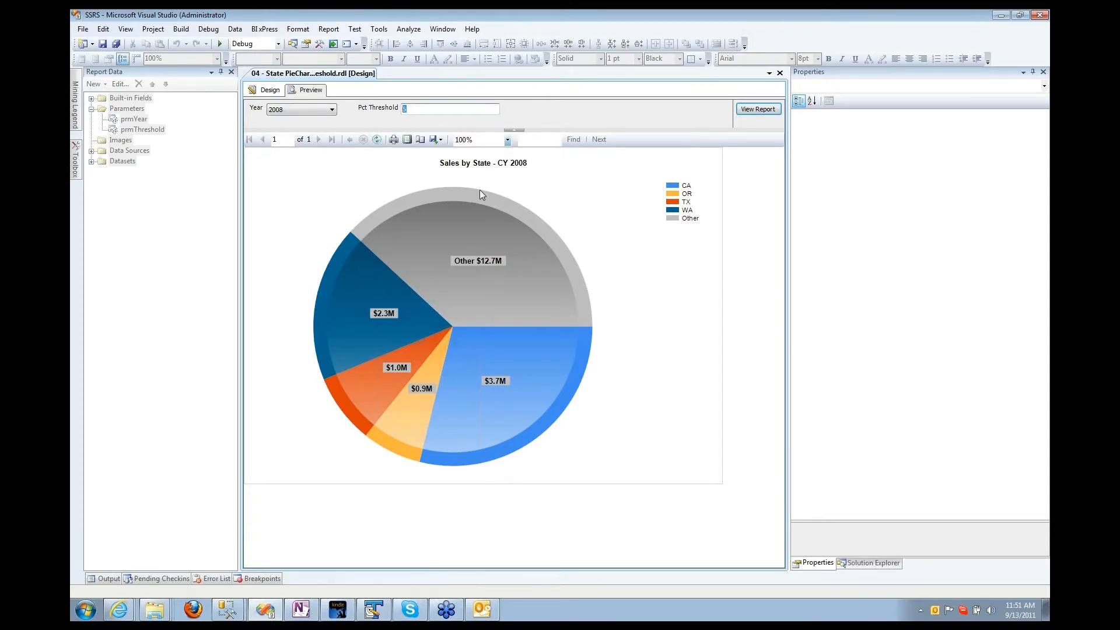
Step: Preview 2008 sales at Pct Threshold 8, leaving CA, TX, WA and Other, then return to design
{"action": "type", "text": "8"}
{"action": "left_click", "coordinate": [757, 109]}
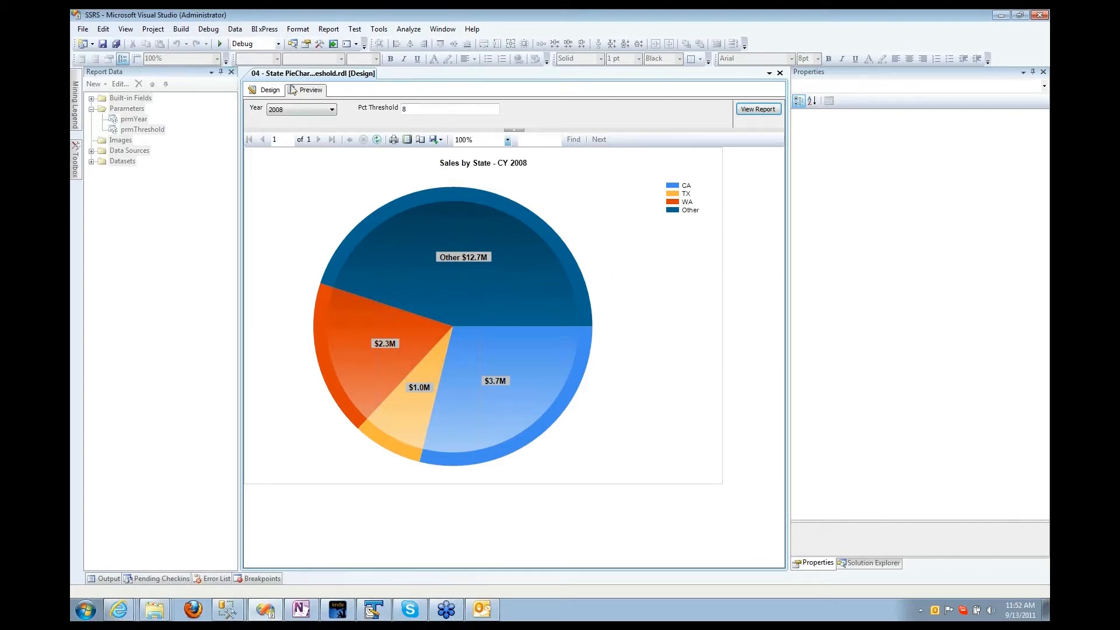
{"action": "left_click", "coordinate": [266, 90]}
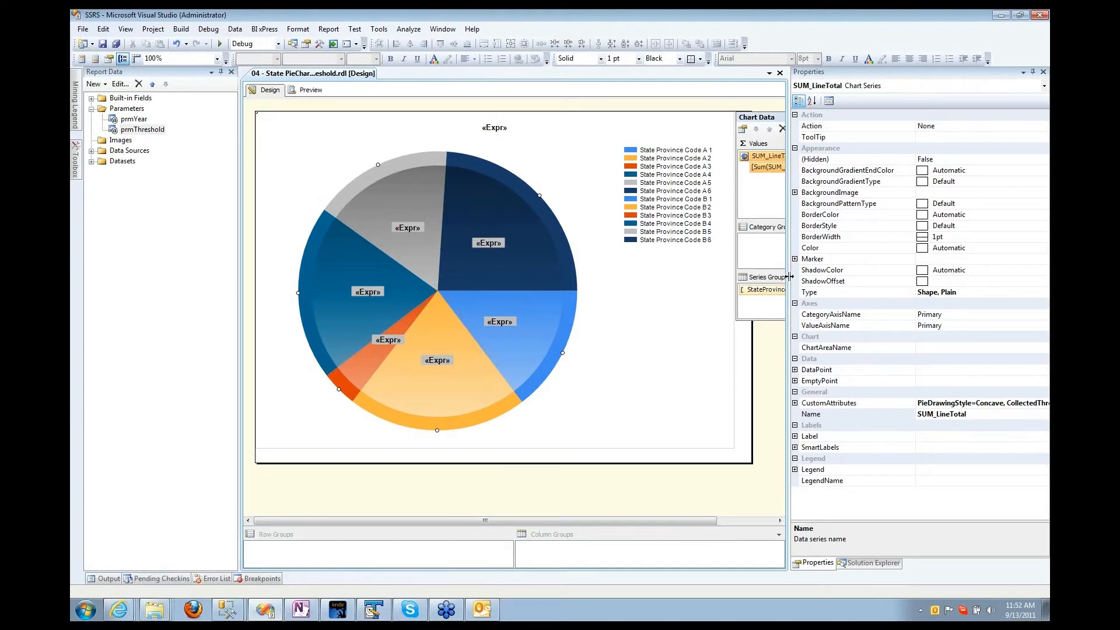
Step: Save the 04 pie report, review the series' CollectedStyle options unchanged, and show Solution Explorer
{"action": "left_click", "coordinate": [103, 44]}
{"action": "left_click", "coordinate": [796, 406]}
{"action": "left_click", "coordinate": [794, 403]}
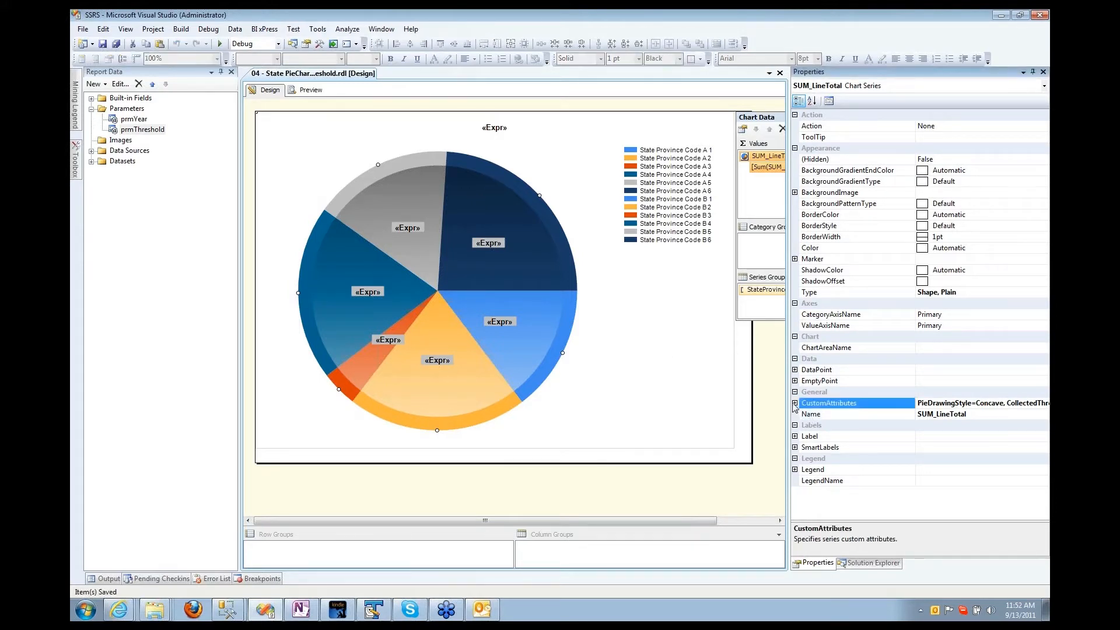
{"action": "left_click", "coordinate": [838, 247]}
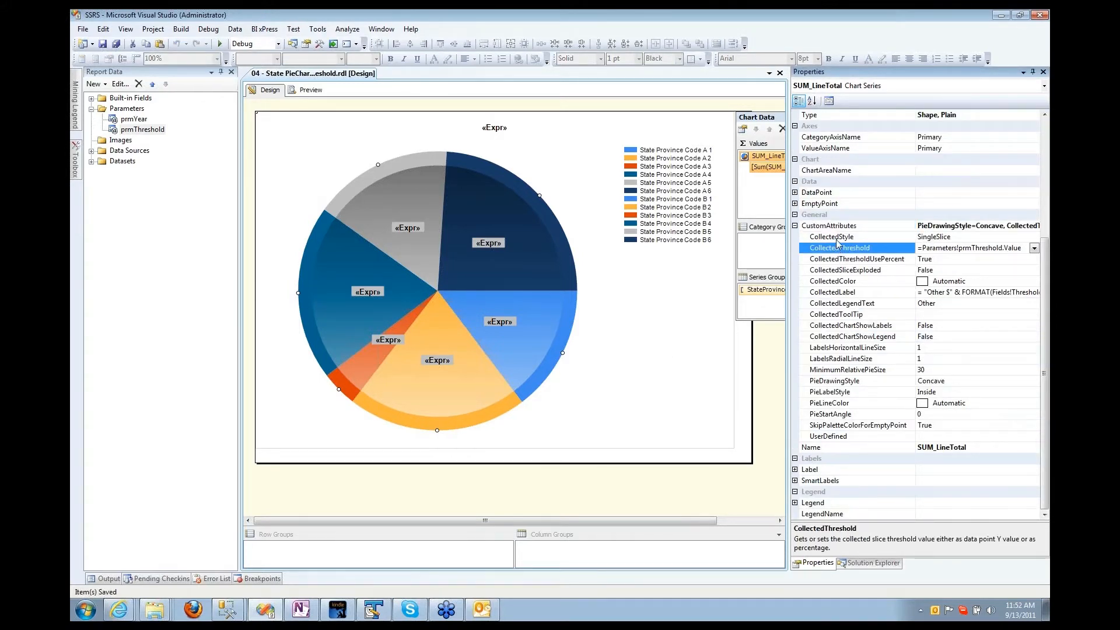
{"action": "left_click", "coordinate": [837, 239]}
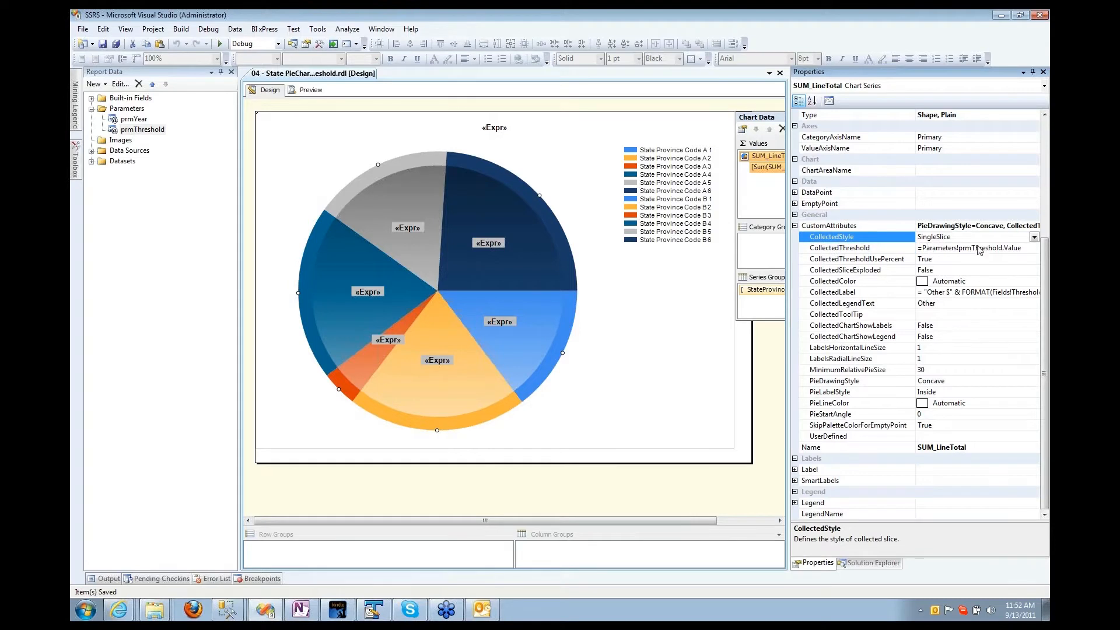
{"action": "left_click", "coordinate": [1034, 237]}
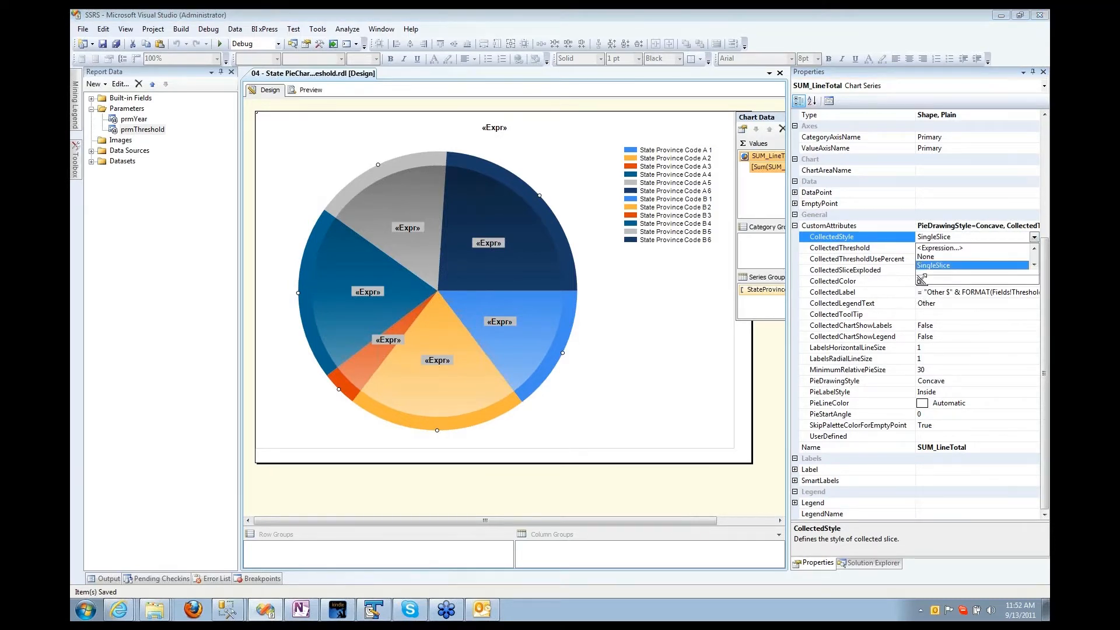
{"action": "left_click_drag", "start_coordinate": [921, 278], "coordinate": [918, 296]}
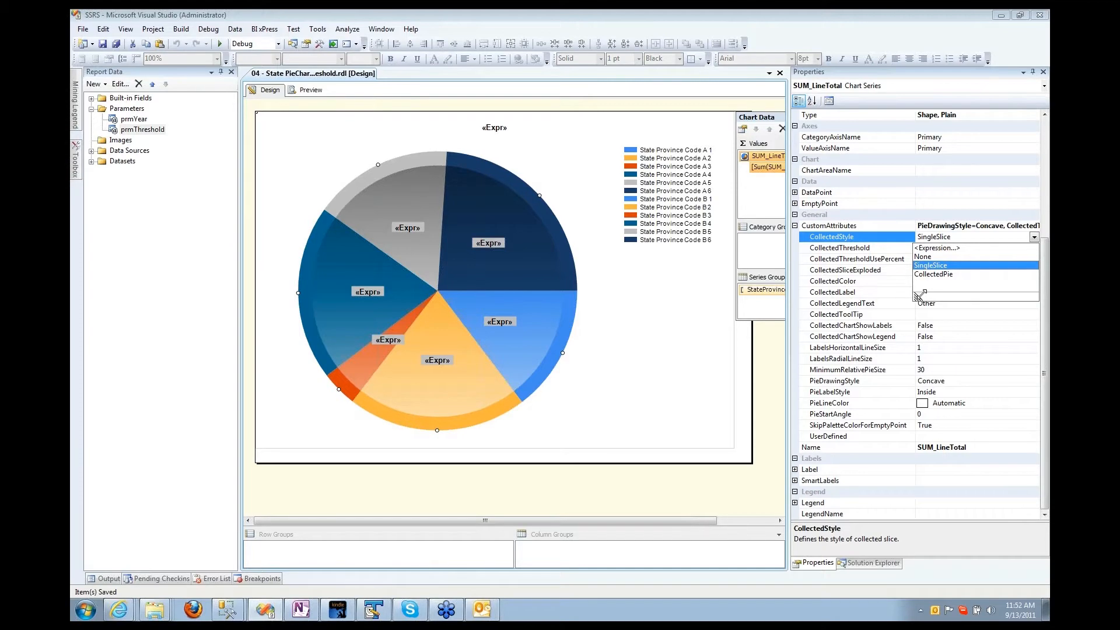
{"action": "left_click", "coordinate": [686, 297]}
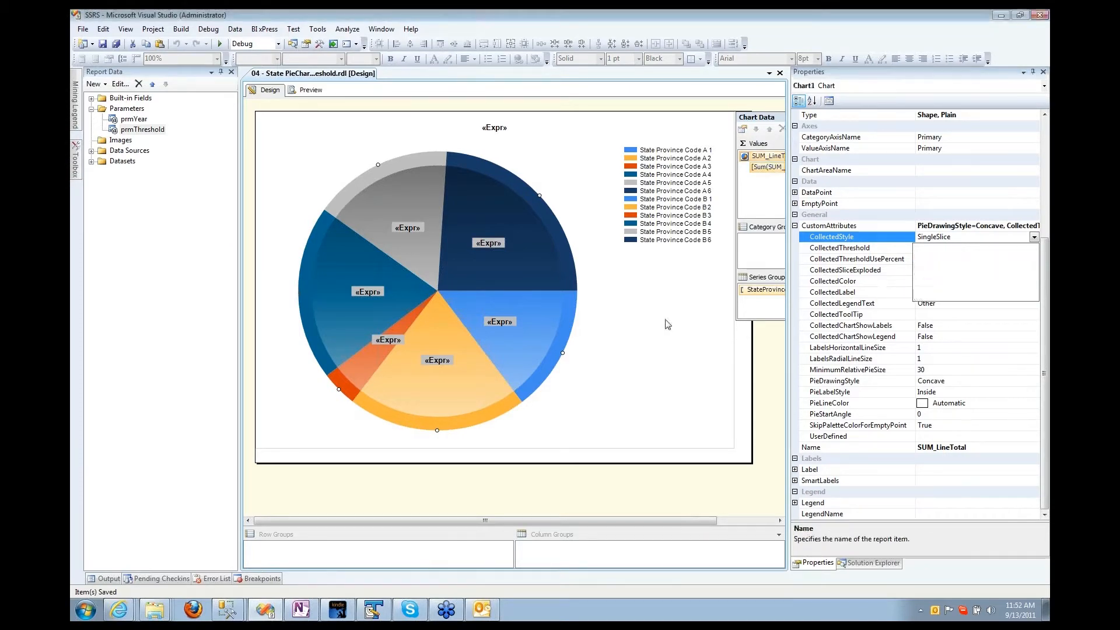
{"action": "left_click", "coordinate": [866, 564]}
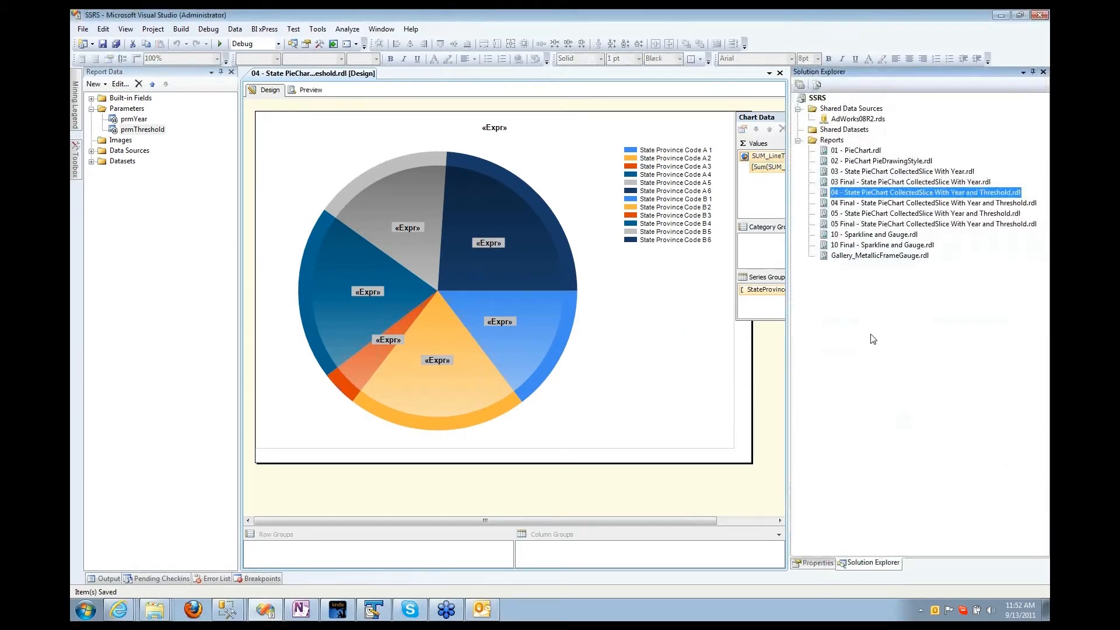
Step: Open the 05 State PieChart report and preview 2005 with Top # 50 in a widened pane
{"action": "double_click", "coordinate": [835, 214]}
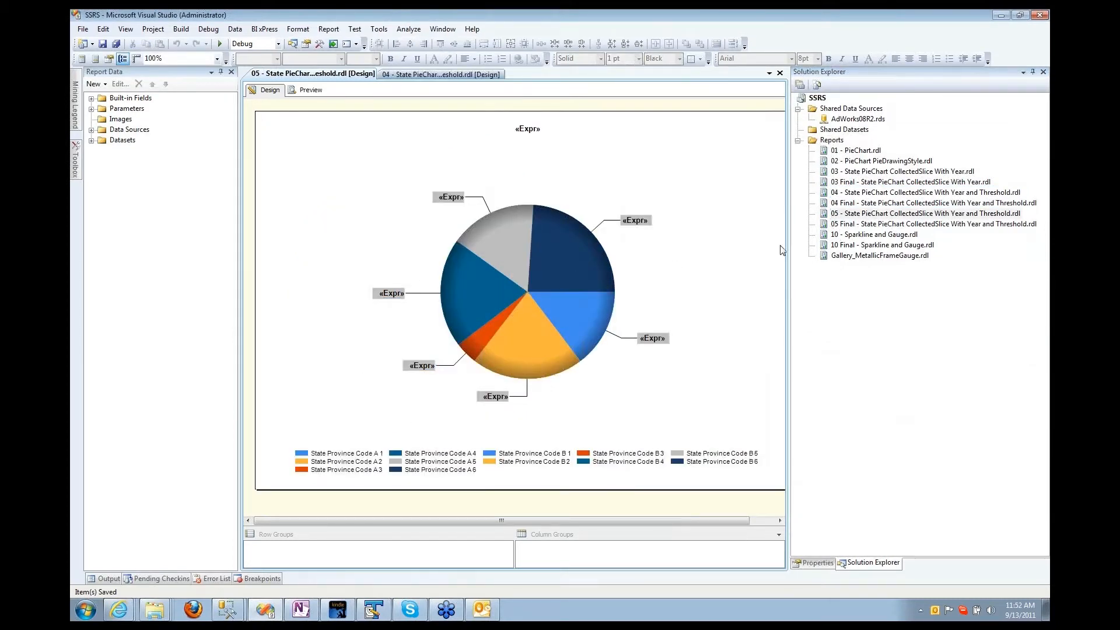
{"action": "left_click", "coordinate": [309, 89]}
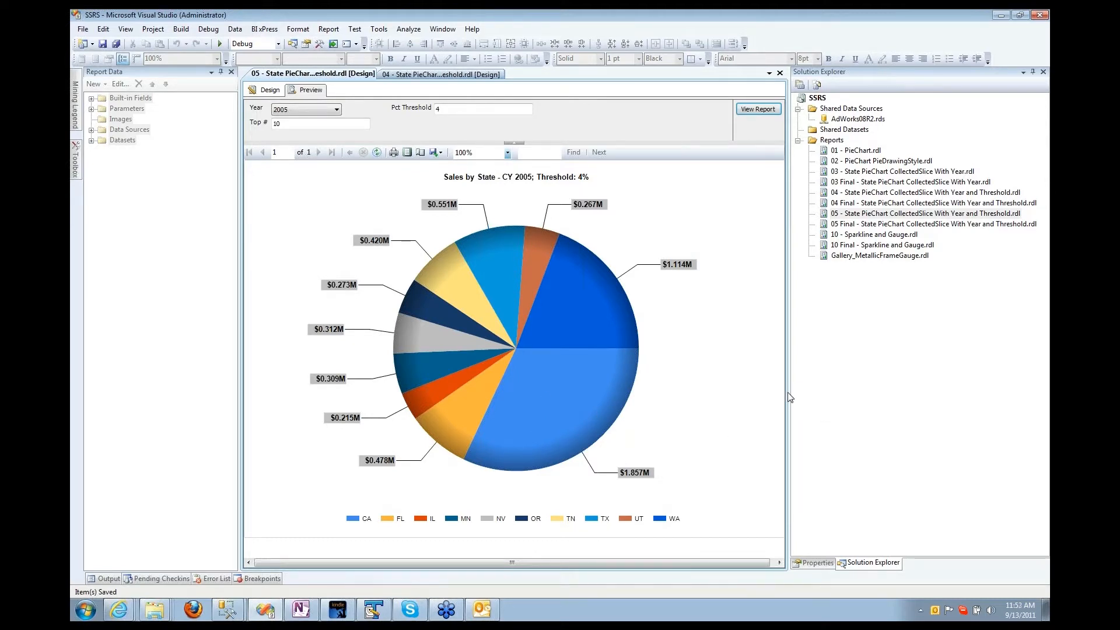
{"action": "left_click_drag", "start_coordinate": [789, 388], "coordinate": [910, 388]}
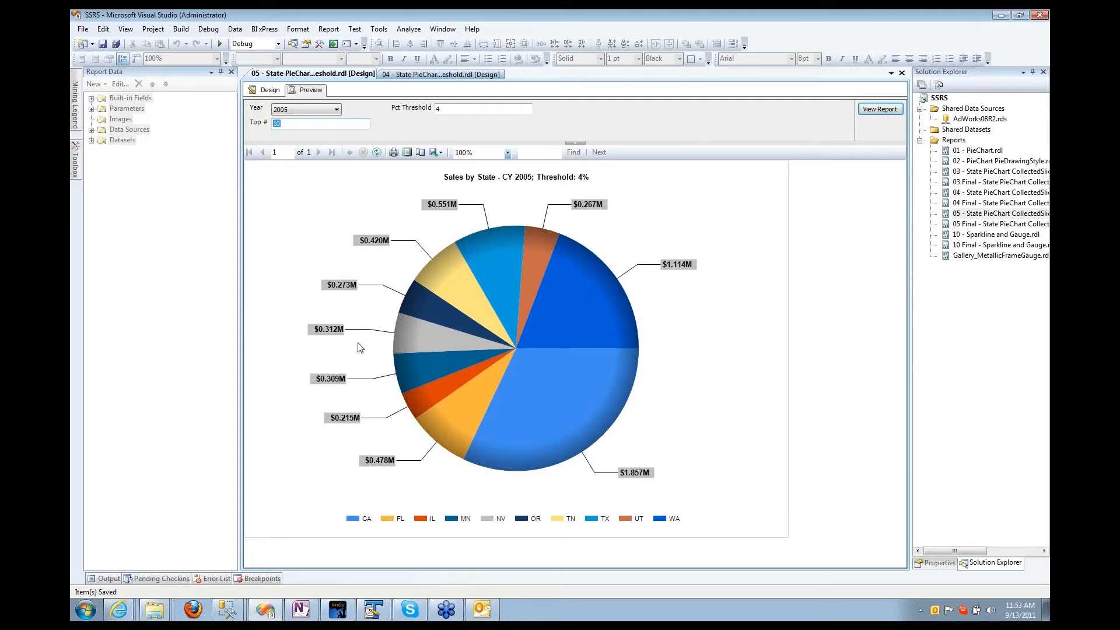
{"action": "type", "text": "50"}
{"action": "left_click", "coordinate": [882, 110]}
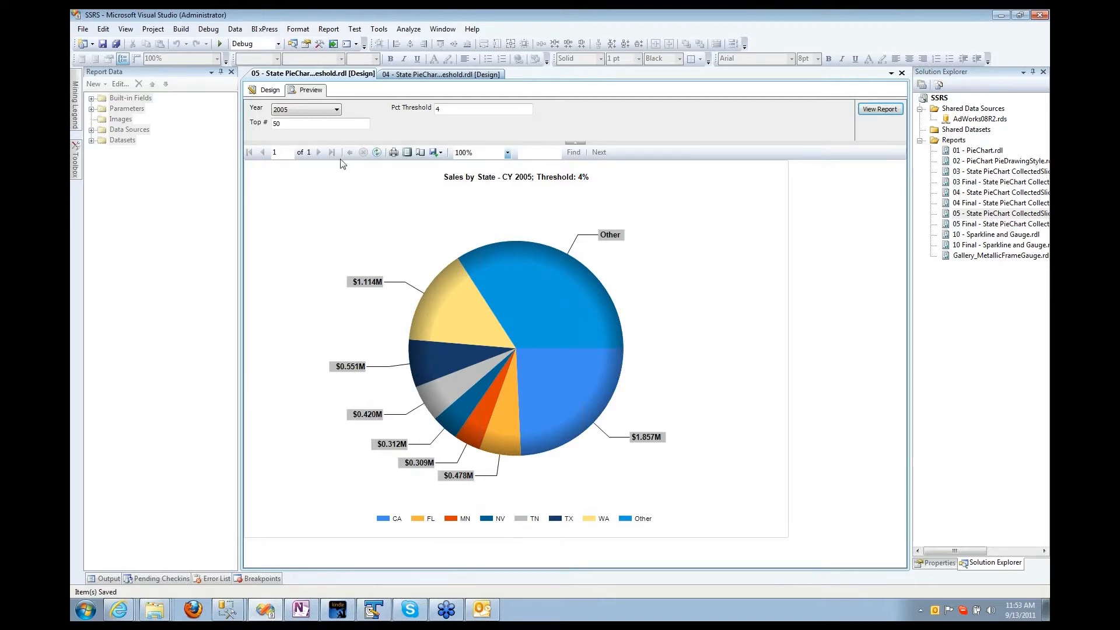
Step: Set the 05 pie series' CollectedStyle custom attribute to CollectedPie and preview the report
{"action": "left_click", "coordinate": [268, 90]}
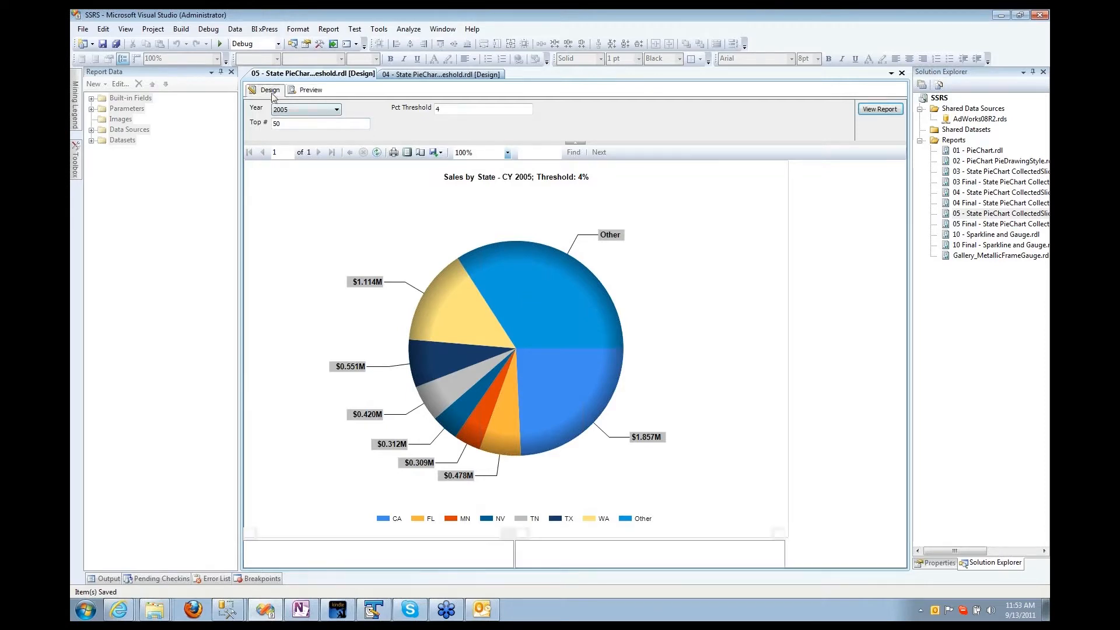
{"action": "left_click", "coordinate": [603, 278]}
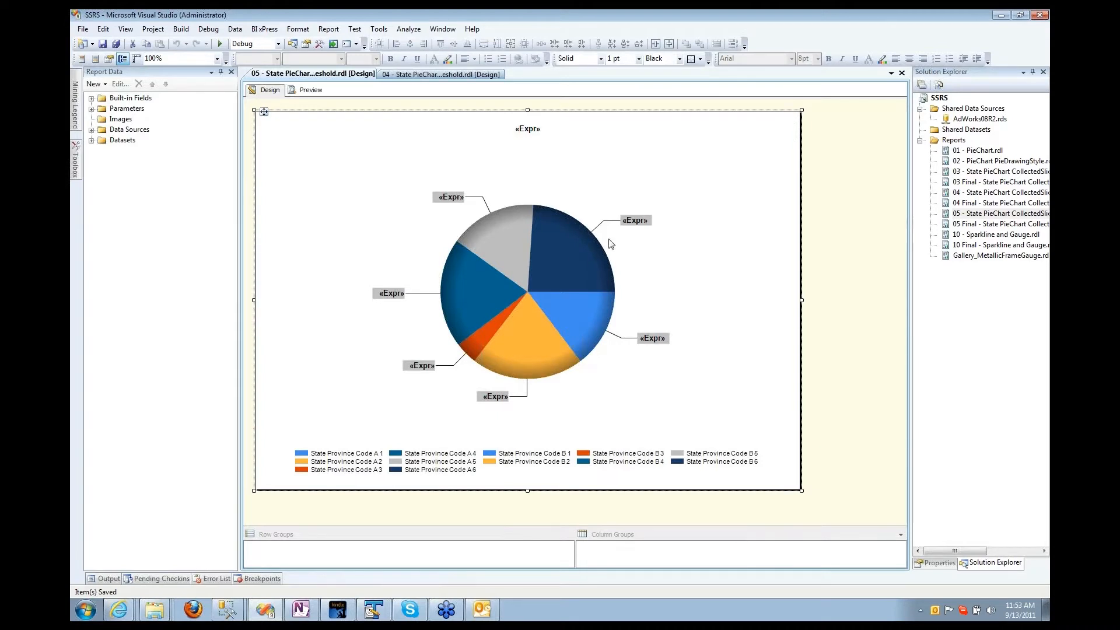
{"action": "left_click", "coordinate": [950, 563]}
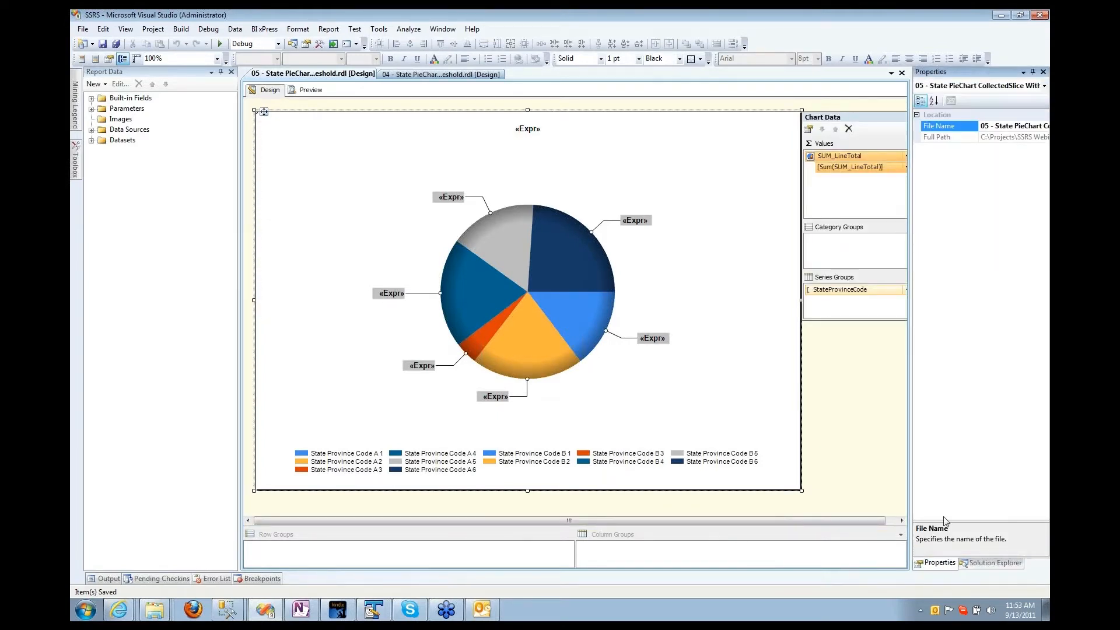
{"action": "left_click", "coordinate": [547, 266]}
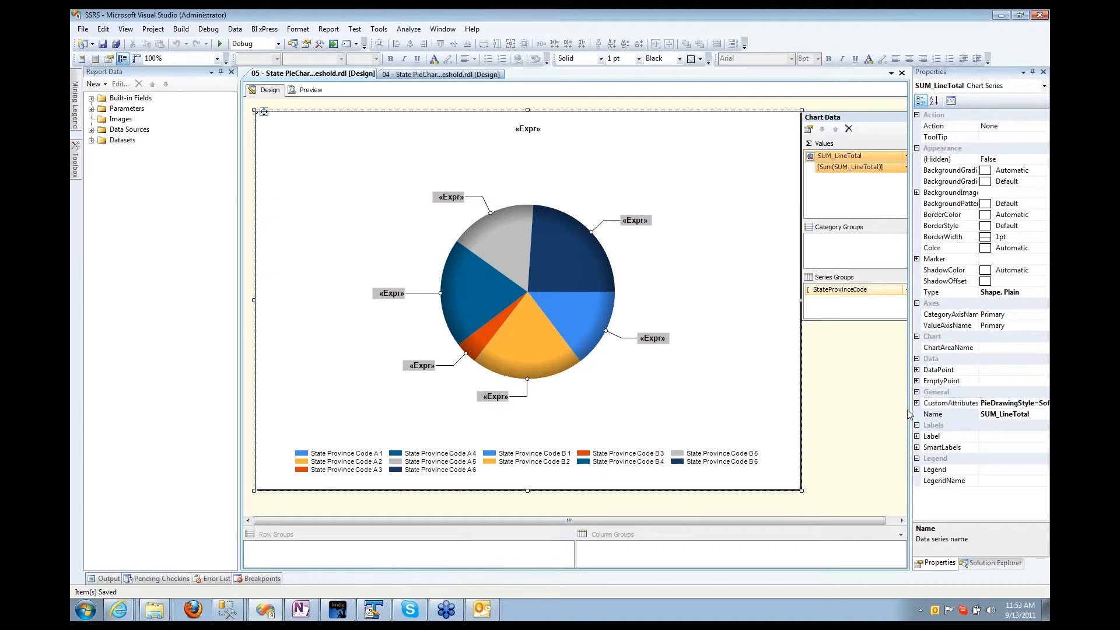
{"action": "left_click_drag", "start_coordinate": [909, 412], "coordinate": [825, 407]}
{"action": "left_click", "coordinate": [821, 403]}
{"action": "left_click", "coordinate": [1027, 237]}
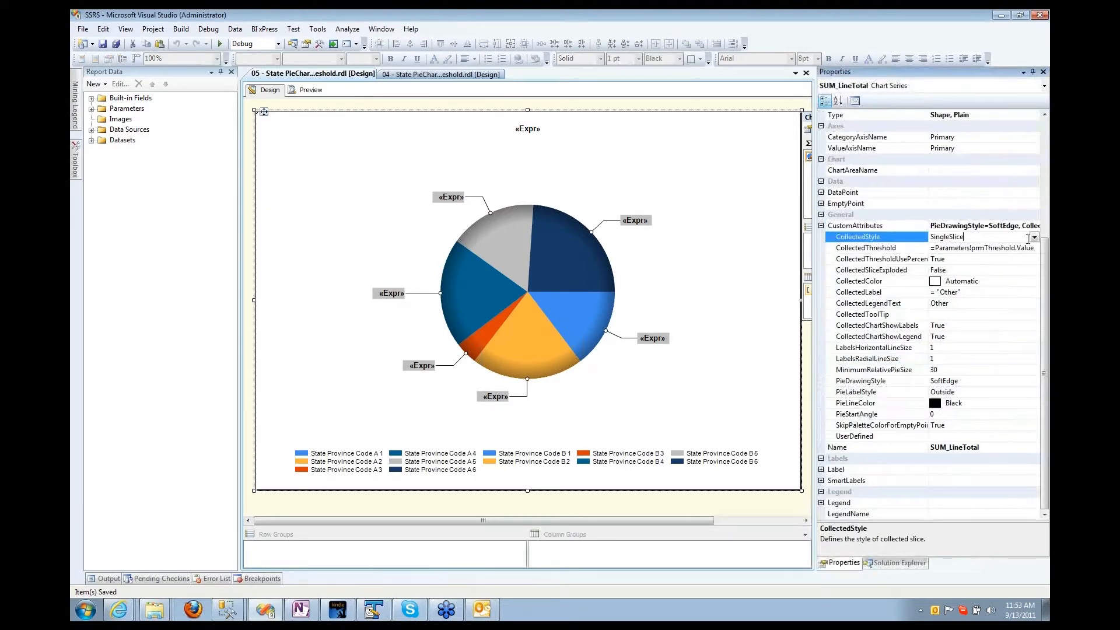
{"action": "left_click", "coordinate": [1033, 237]}
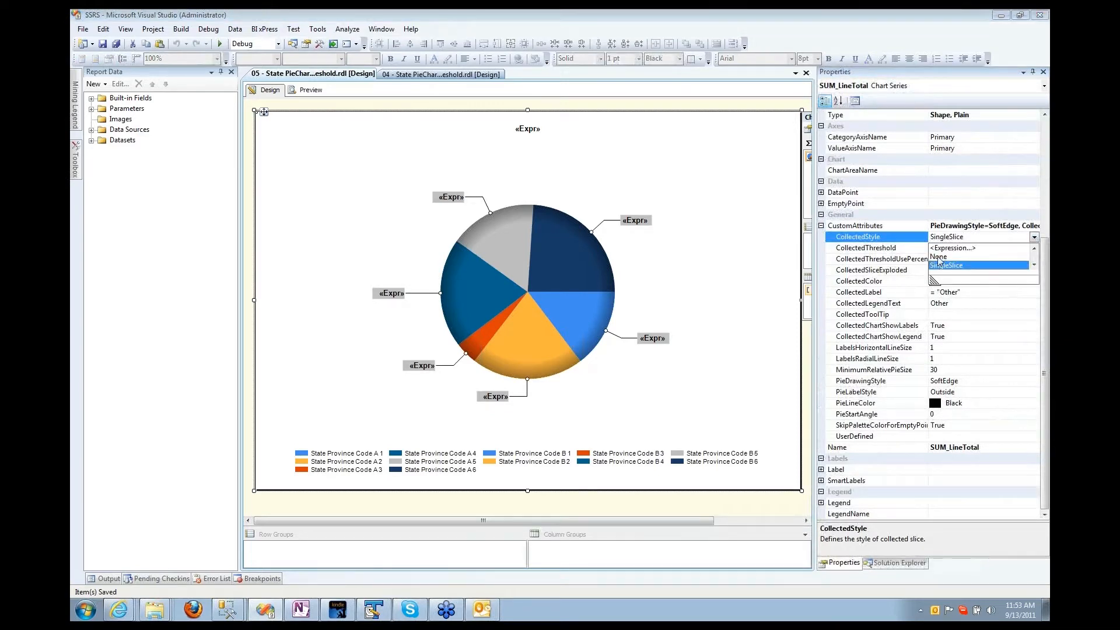
{"action": "left_click_drag", "start_coordinate": [932, 281], "coordinate": [923, 304]}
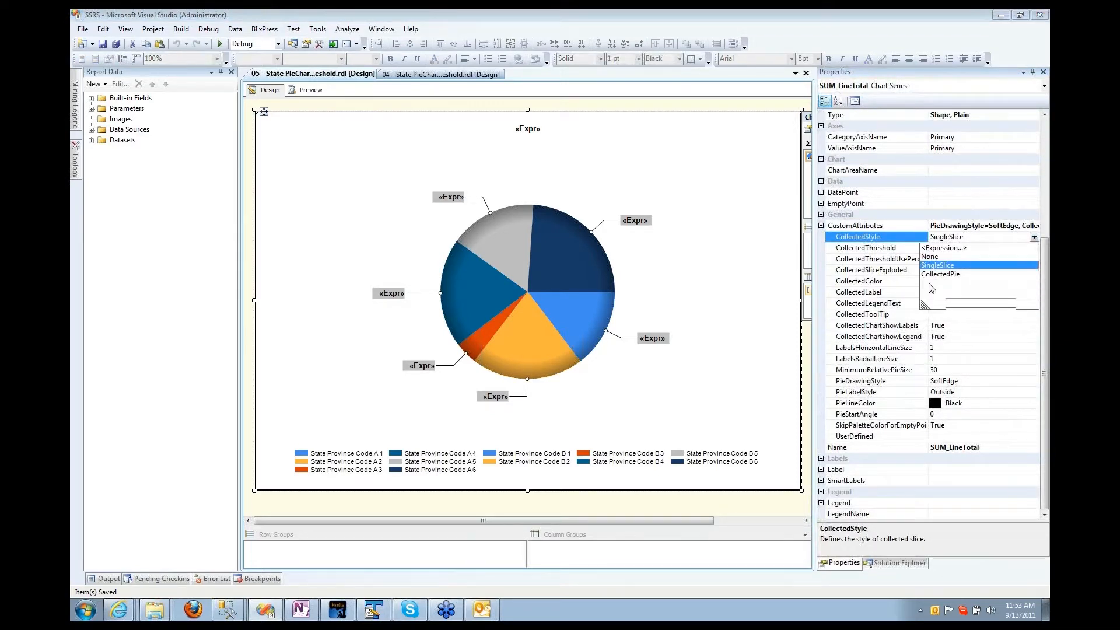
{"action": "left_click", "coordinate": [931, 274]}
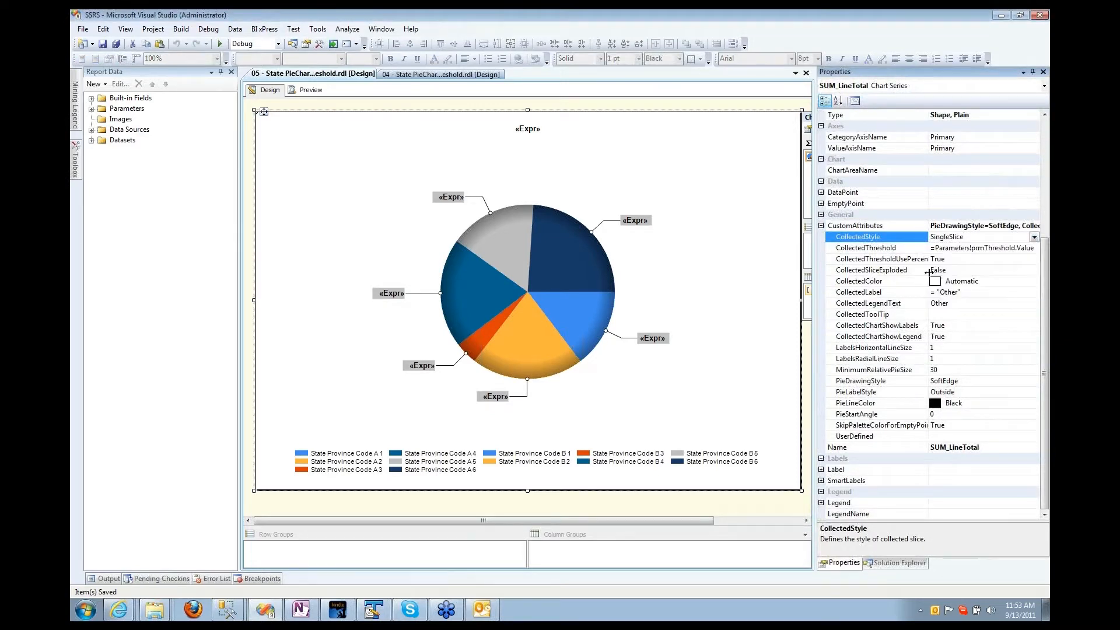
{"action": "left_click", "coordinate": [304, 97]}
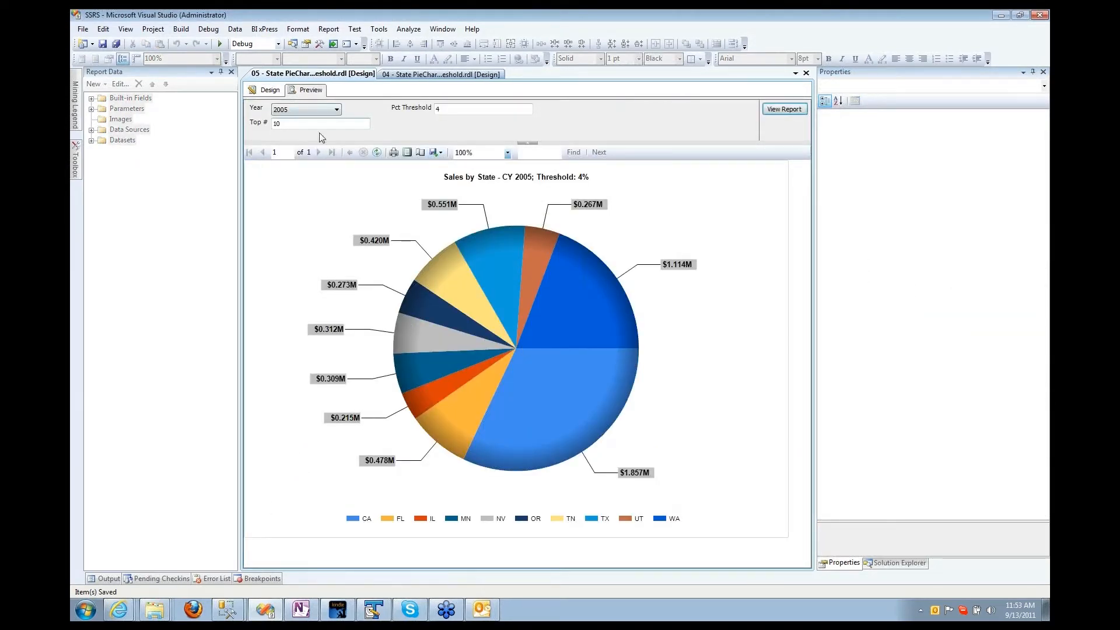
Step: Rerun the 2005 preview with Top # 15, splitting Other into a six-state second pie
{"action": "left_click_drag", "start_coordinate": [302, 123], "coordinate": [249, 198]}
{"action": "left_click", "coordinate": [783, 109]}
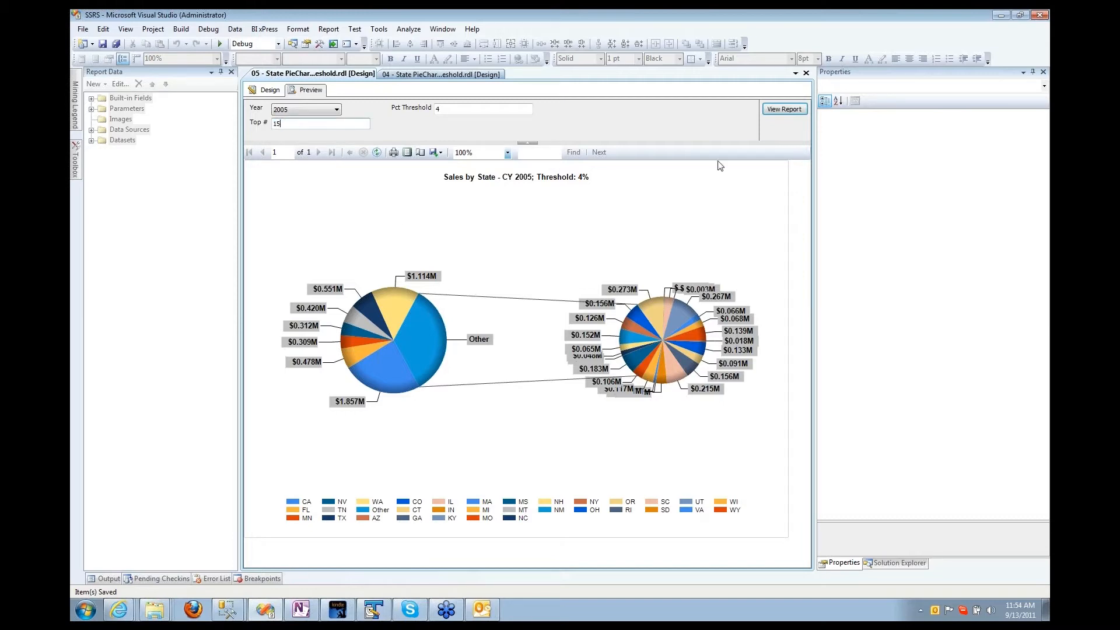
{"action": "left_click", "coordinate": [785, 111]}
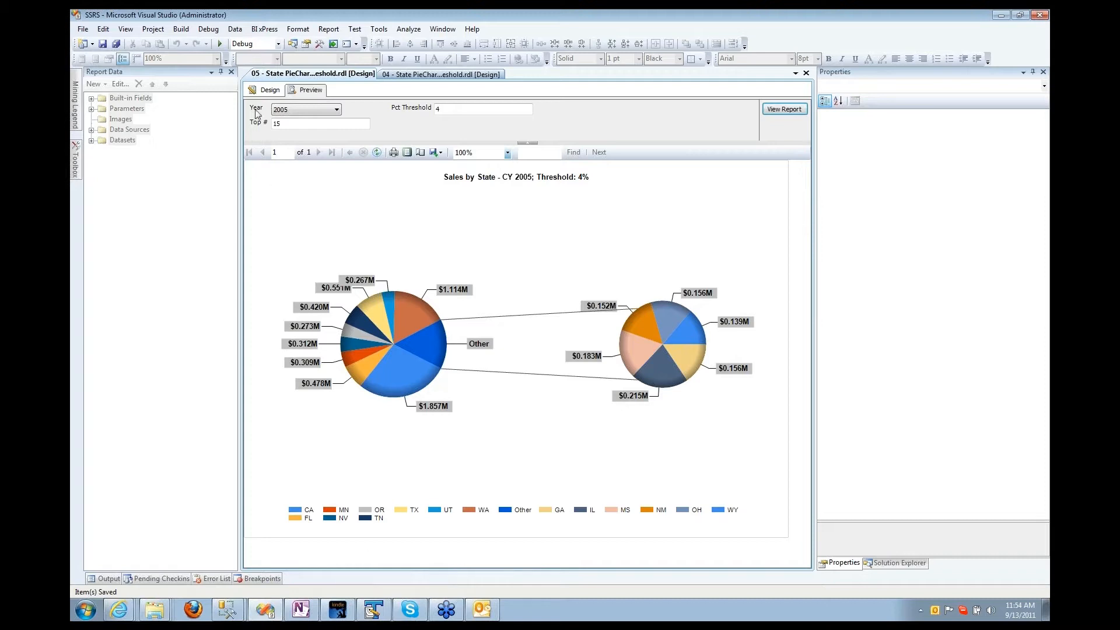
Step: Close the 05 and 04 reports and open 10 Final and the starter 10 - Sparkline and Gauge report
{"action": "right_click", "coordinate": [320, 74]}
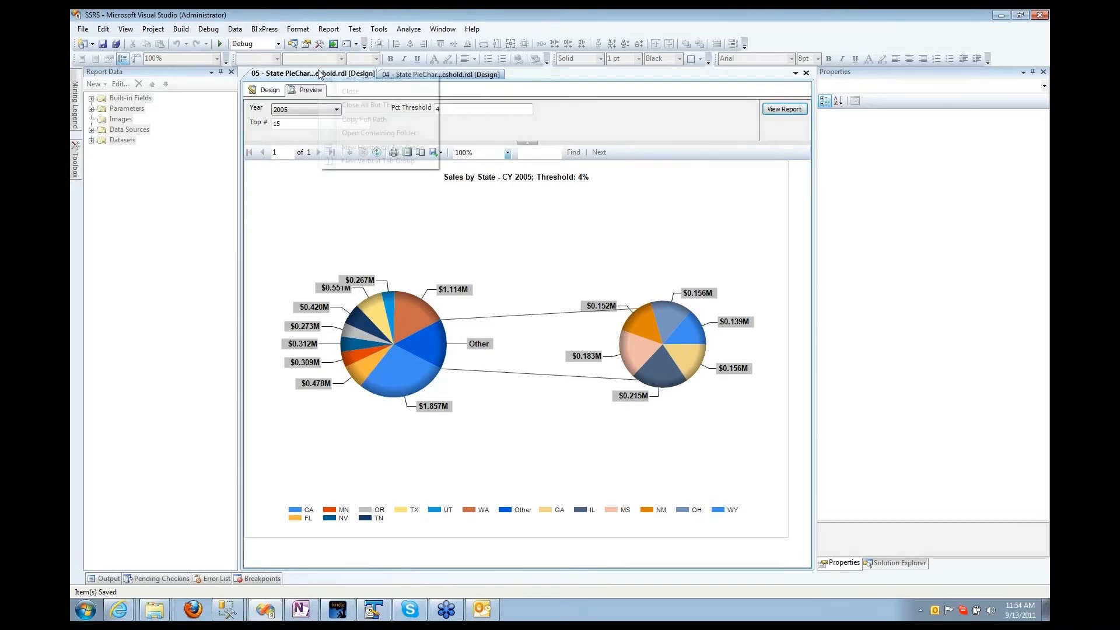
{"action": "left_click", "coordinate": [327, 91]}
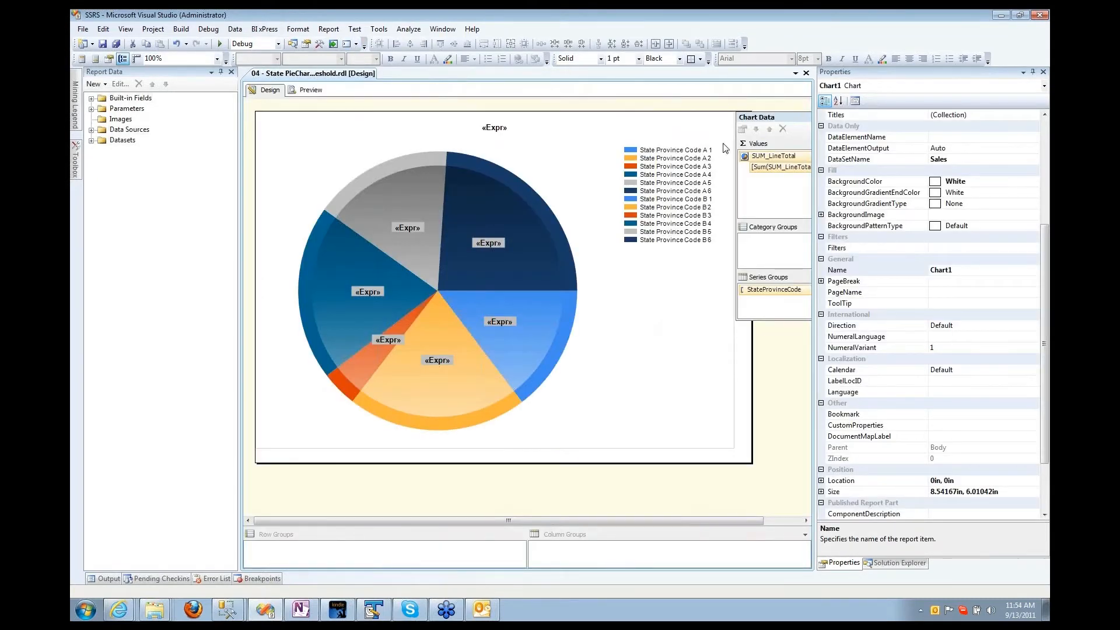
{"action": "left_click", "coordinate": [806, 73]}
{"action": "left_click", "coordinate": [890, 565]}
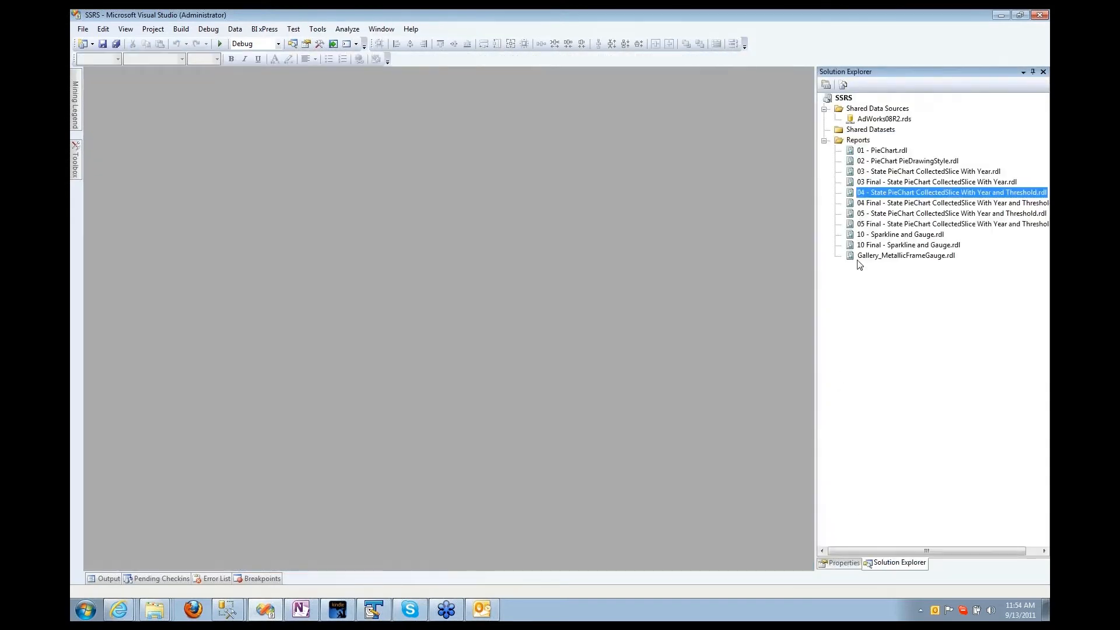
{"action": "left_click", "coordinate": [874, 247]}
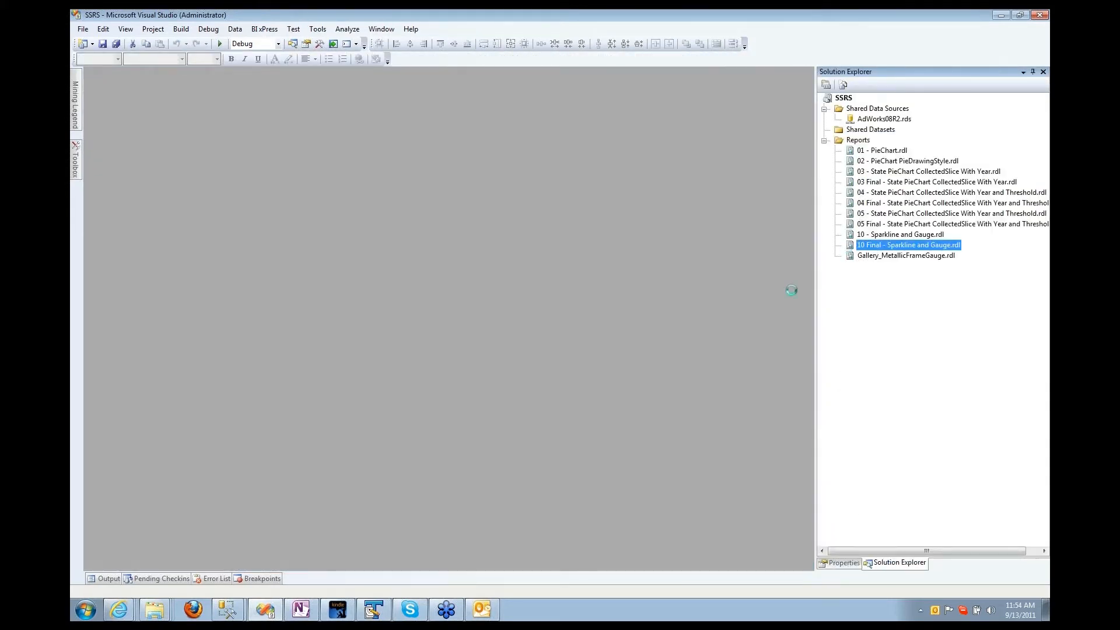
{"action": "key", "text": "Return"}
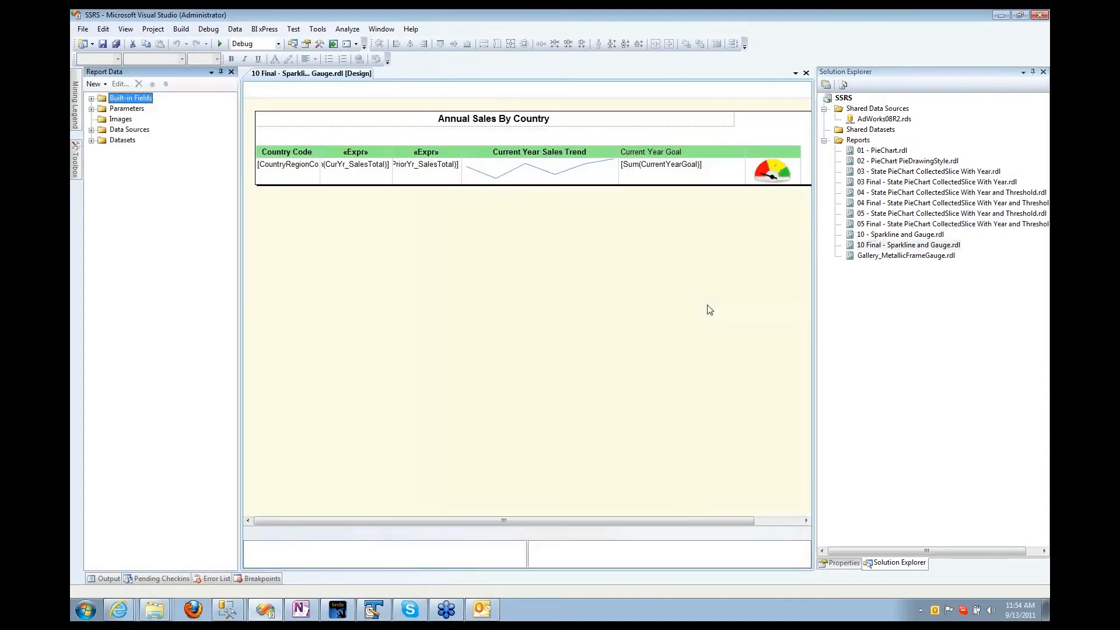
{"action": "double_click", "coordinate": [856, 234]}
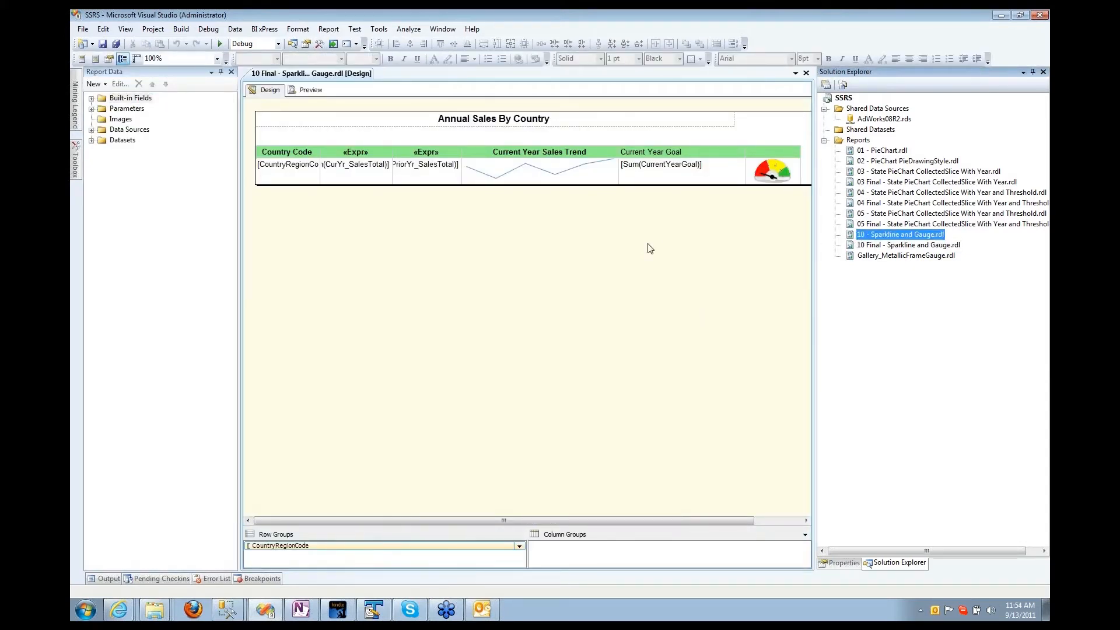
Step: Preview the starter Sparkline and Gauge report for 2006, then return to its design
{"action": "left_click", "coordinate": [308, 89]}
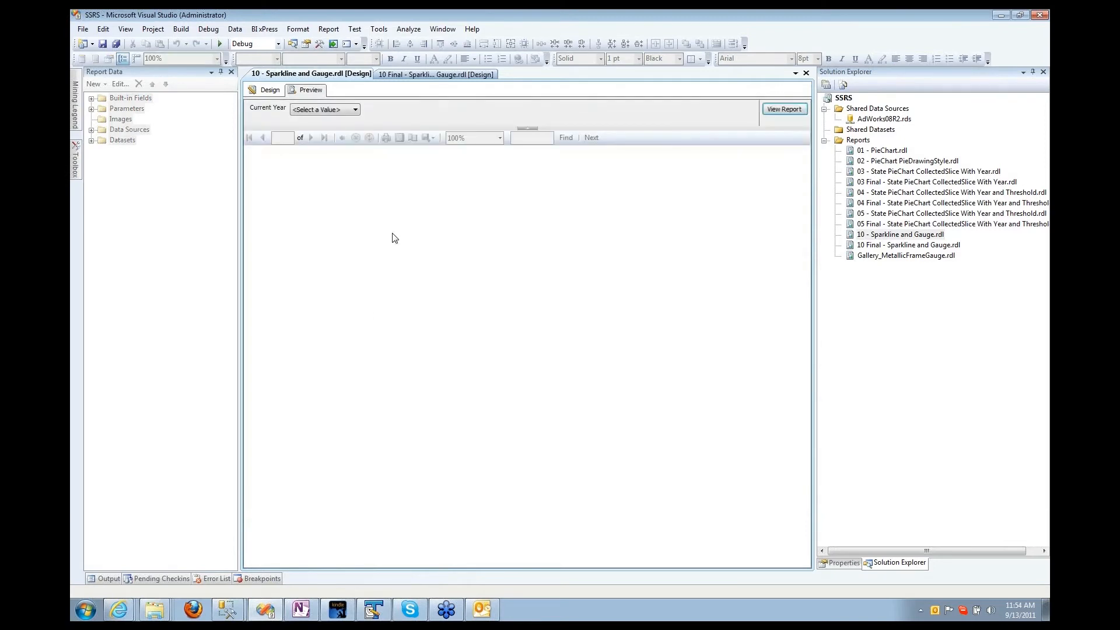
{"action": "left_click", "coordinate": [306, 111]}
{"action": "left_click", "coordinate": [309, 120]}
{"action": "left_click", "coordinate": [784, 109]}
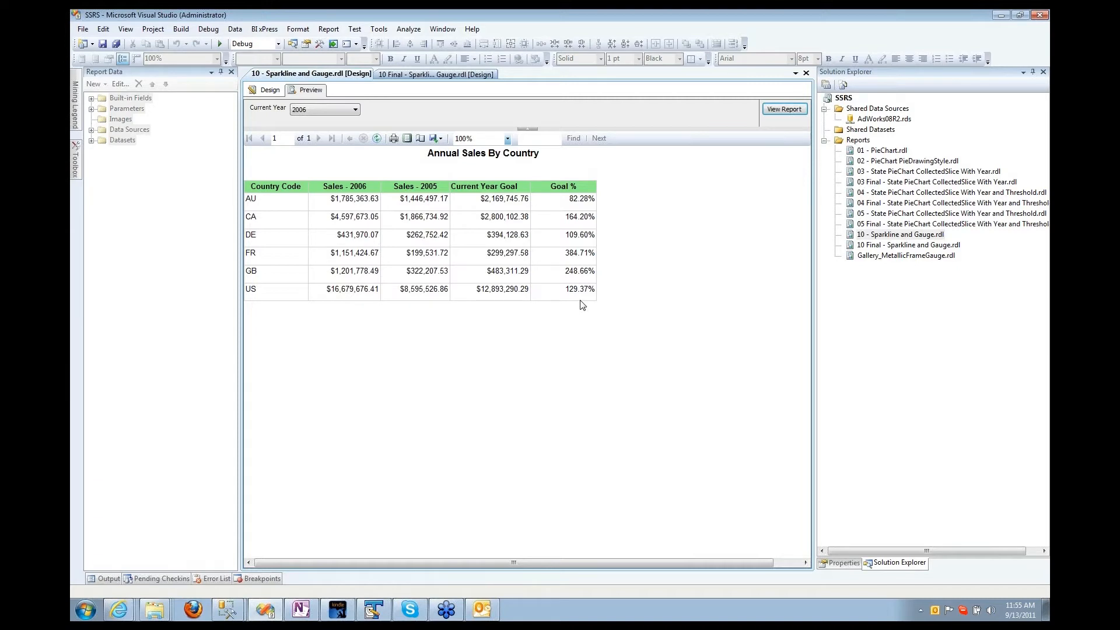
{"action": "left_click", "coordinate": [274, 91]}
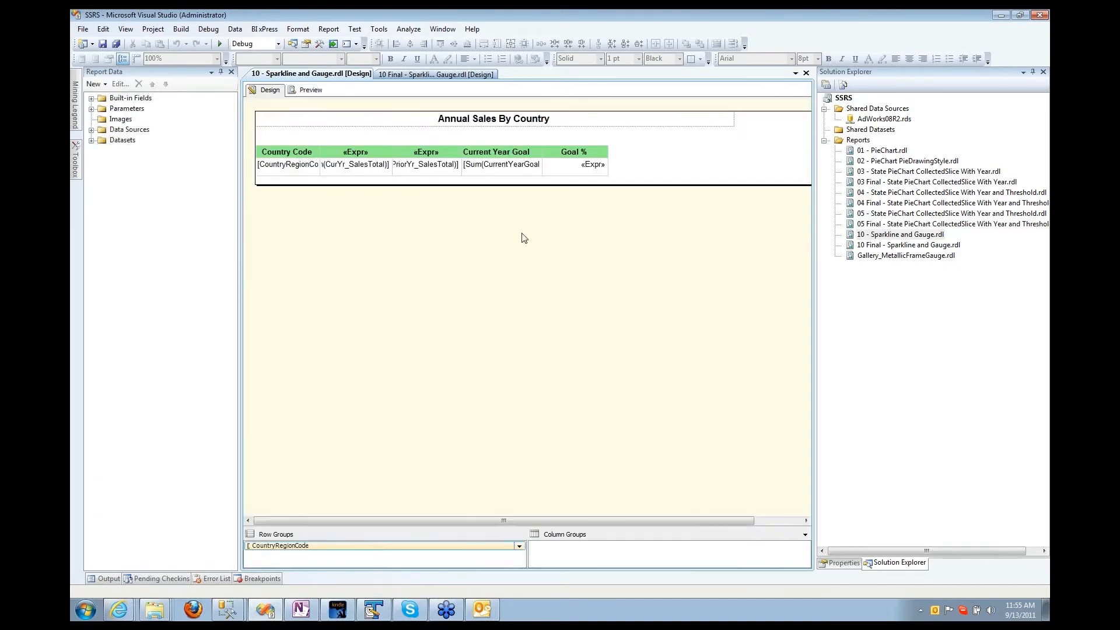
Step: Preview the 10 Final report for 2007 and hide the Report Data pane to widen it
{"action": "double_click", "coordinate": [865, 246]}
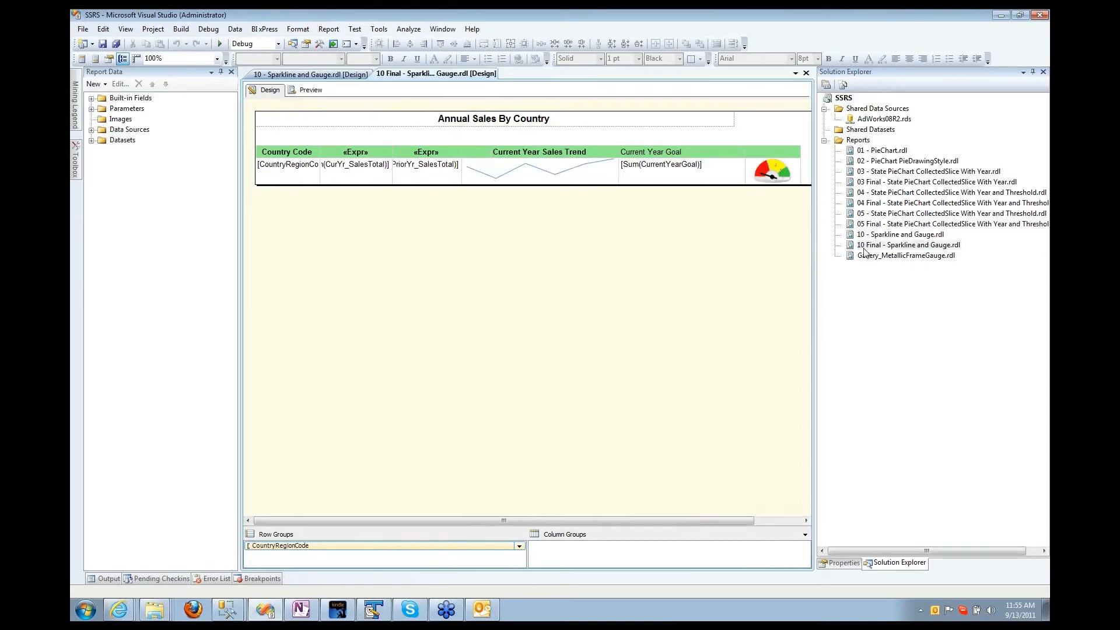
{"action": "left_click", "coordinate": [309, 95]}
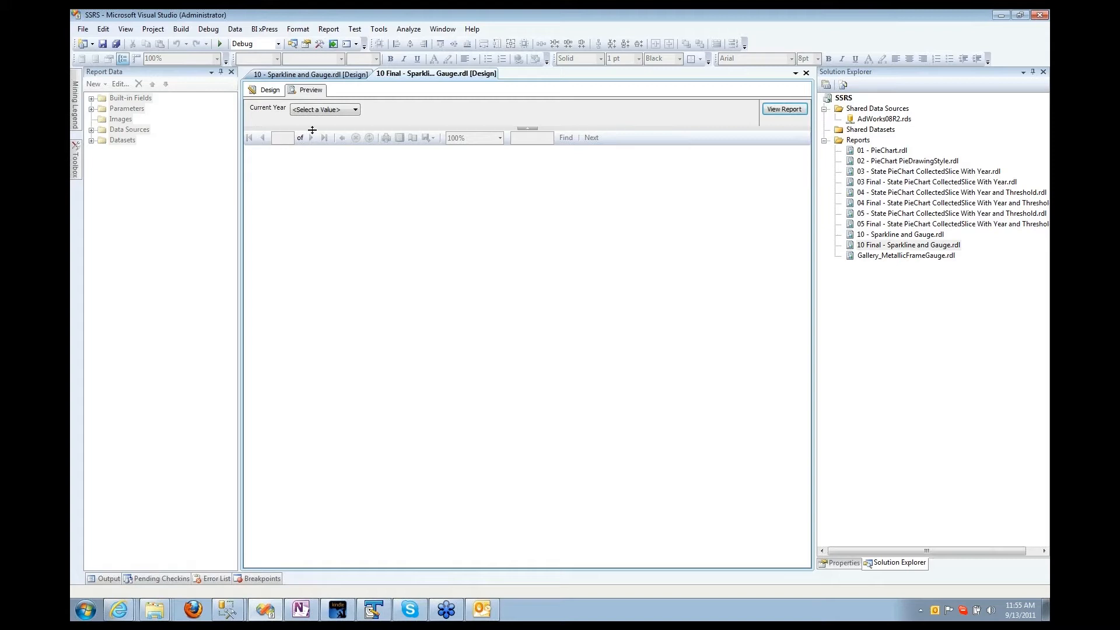
{"action": "left_click", "coordinate": [354, 110]}
{"action": "left_click", "coordinate": [309, 144]}
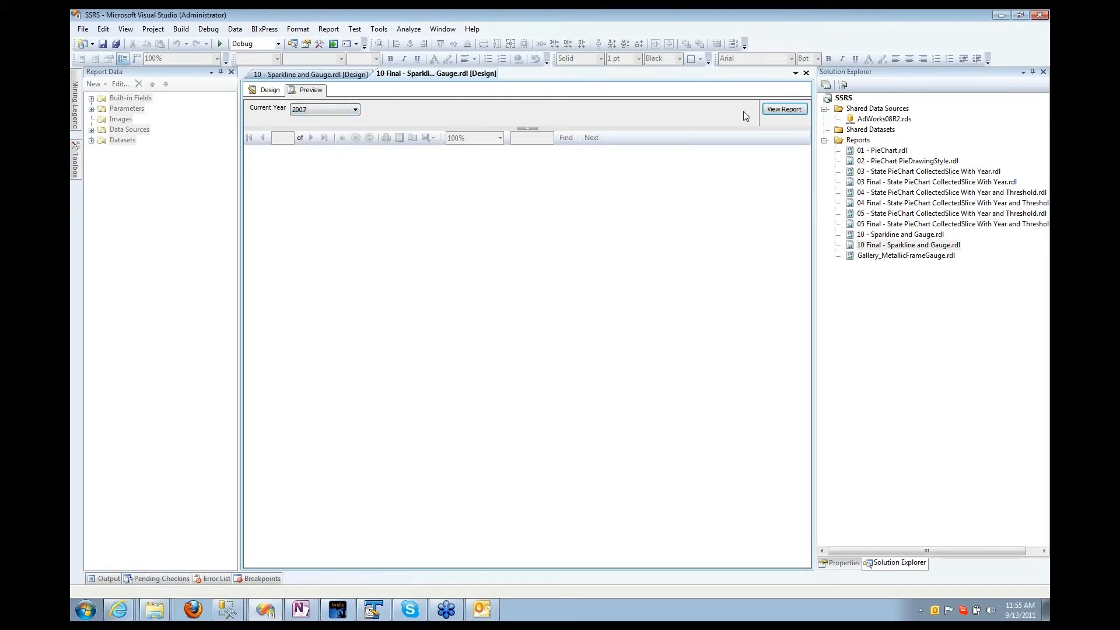
{"action": "left_click", "coordinate": [784, 109]}
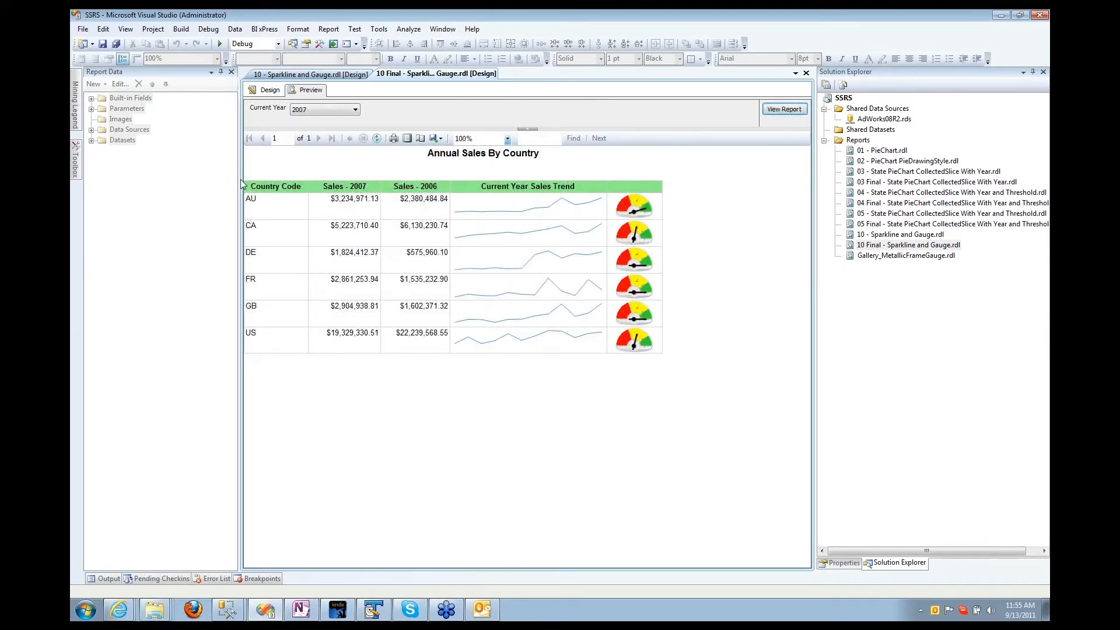
{"action": "left_click", "coordinate": [220, 72]}
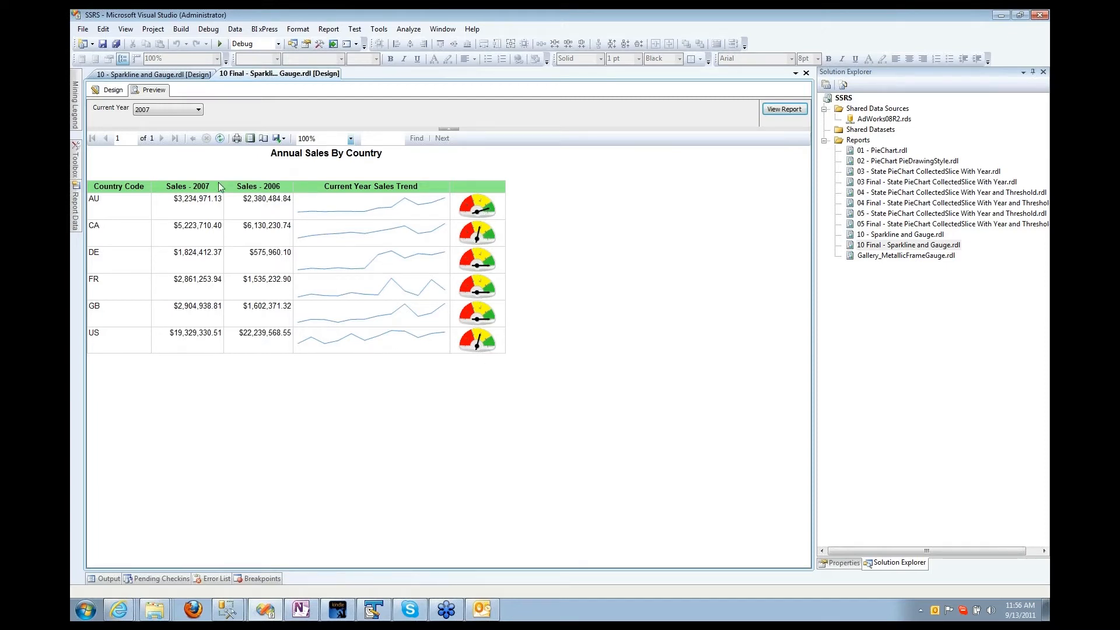
Step: Rerun the 10 Final preview for 2006, then go back to design
{"action": "left_click", "coordinate": [175, 110]}
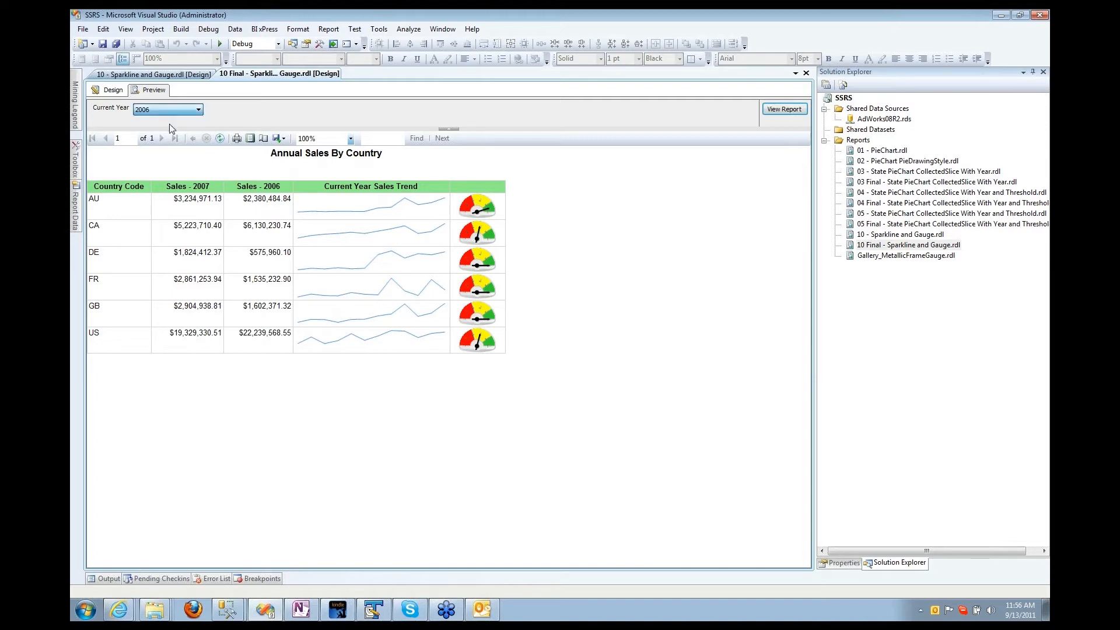
{"action": "left_click", "coordinate": [170, 127]}
{"action": "left_click", "coordinate": [783, 109]}
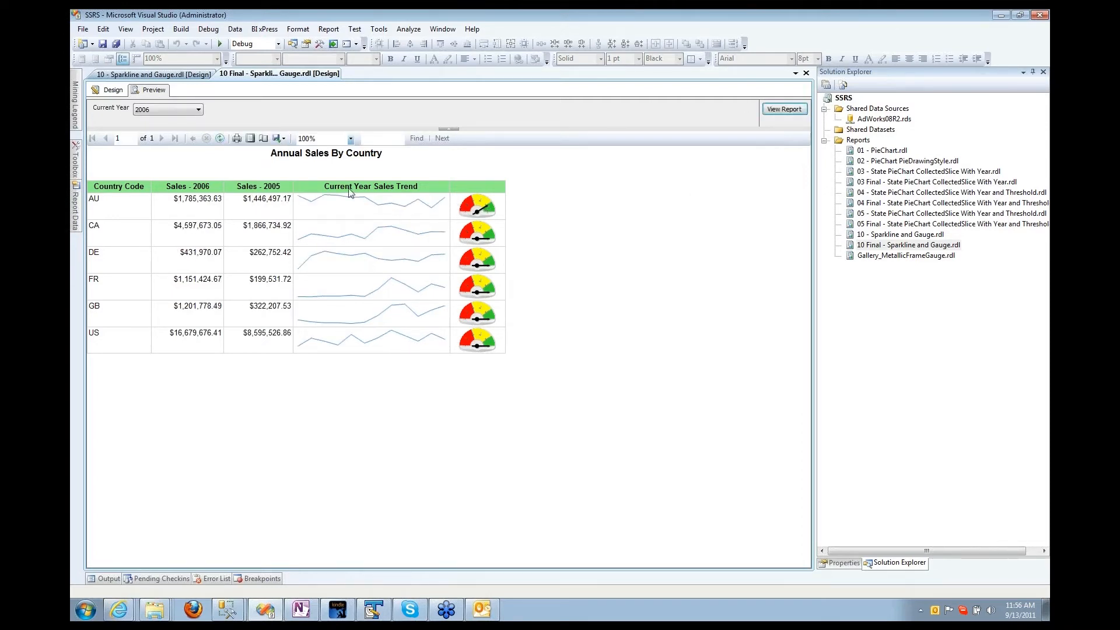
{"action": "left_click", "coordinate": [122, 93]}
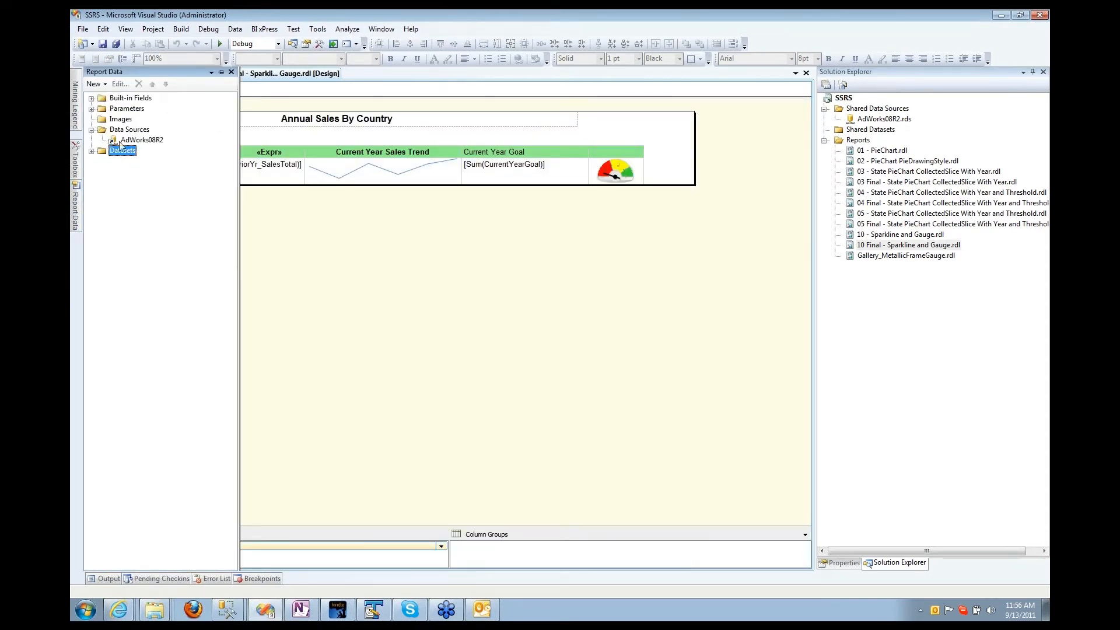
{"action": "left_click", "coordinate": [92, 151]}
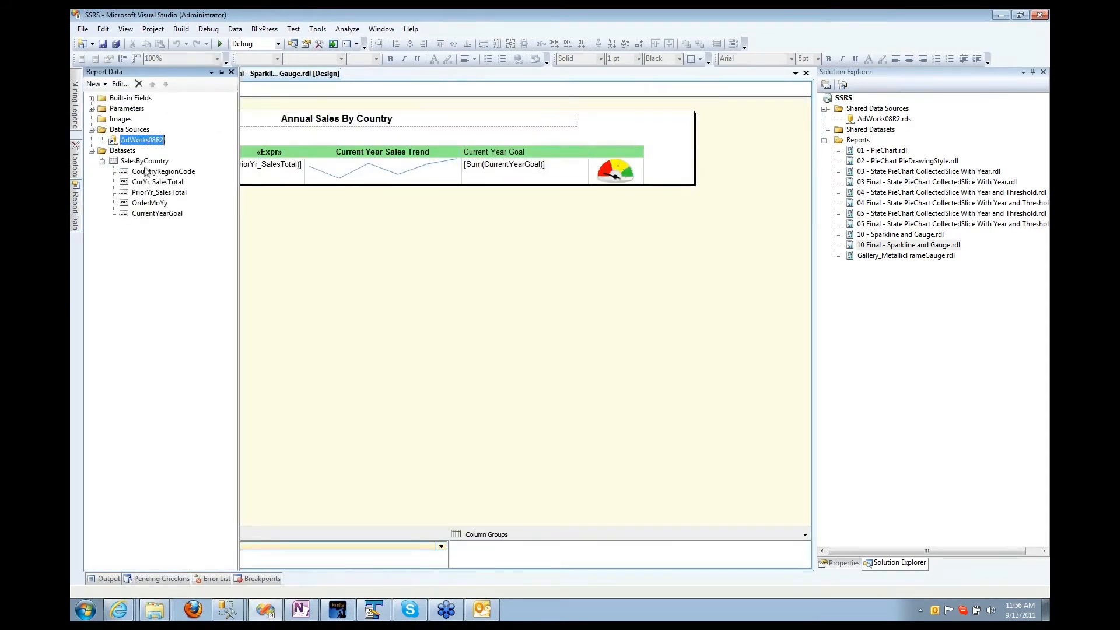
{"action": "double_click", "coordinate": [142, 141]}
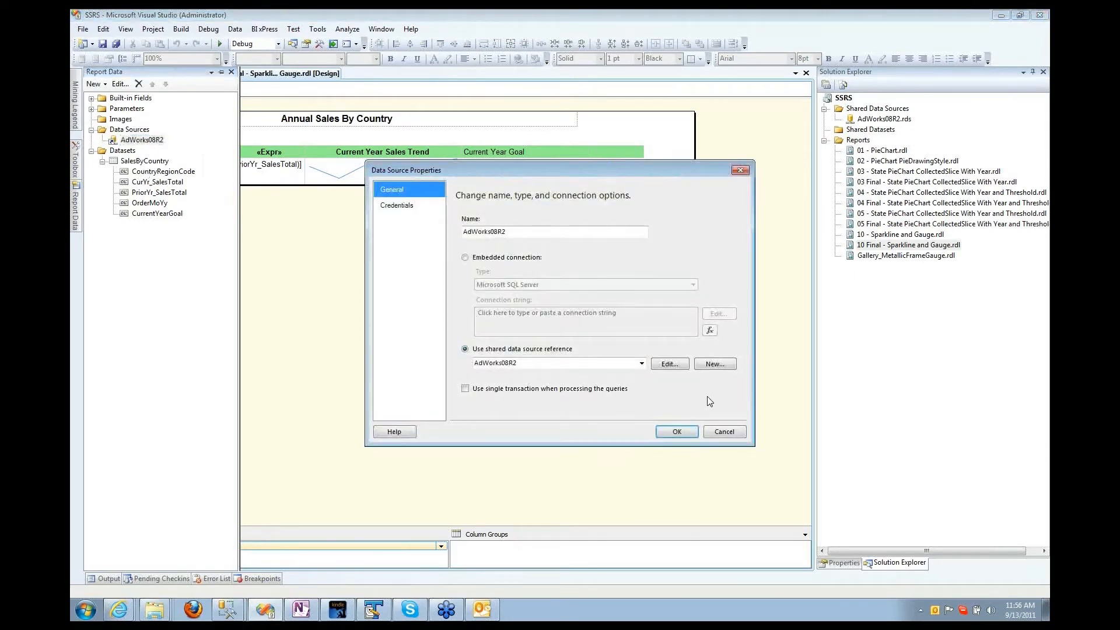
{"action": "left_click", "coordinate": [712, 432]}
{"action": "double_click", "coordinate": [135, 162]}
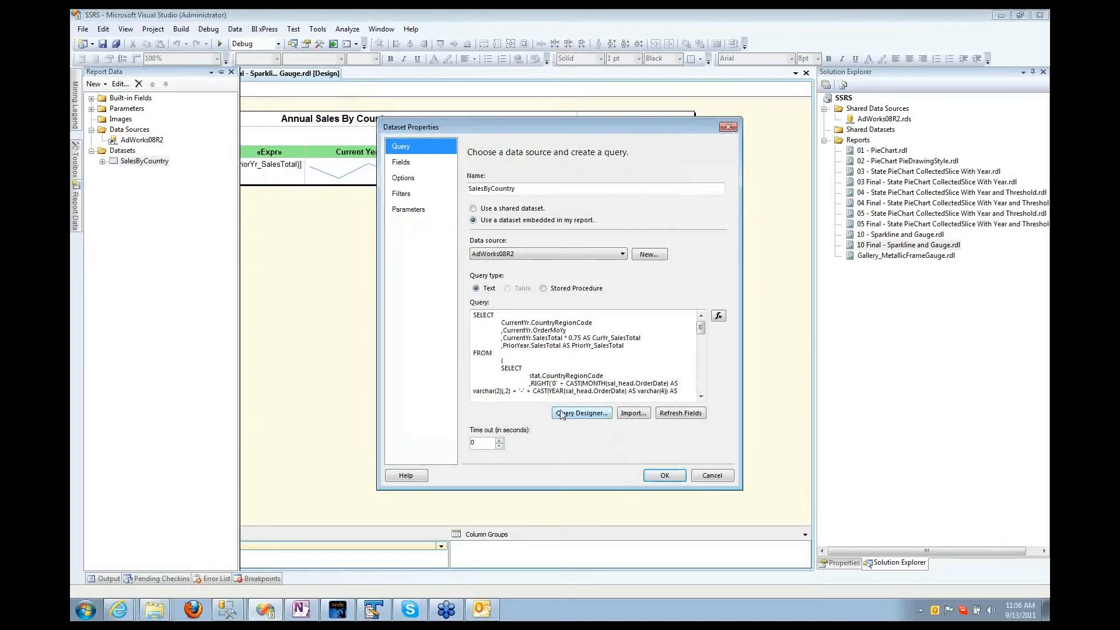
{"action": "left_click", "coordinate": [562, 413]}
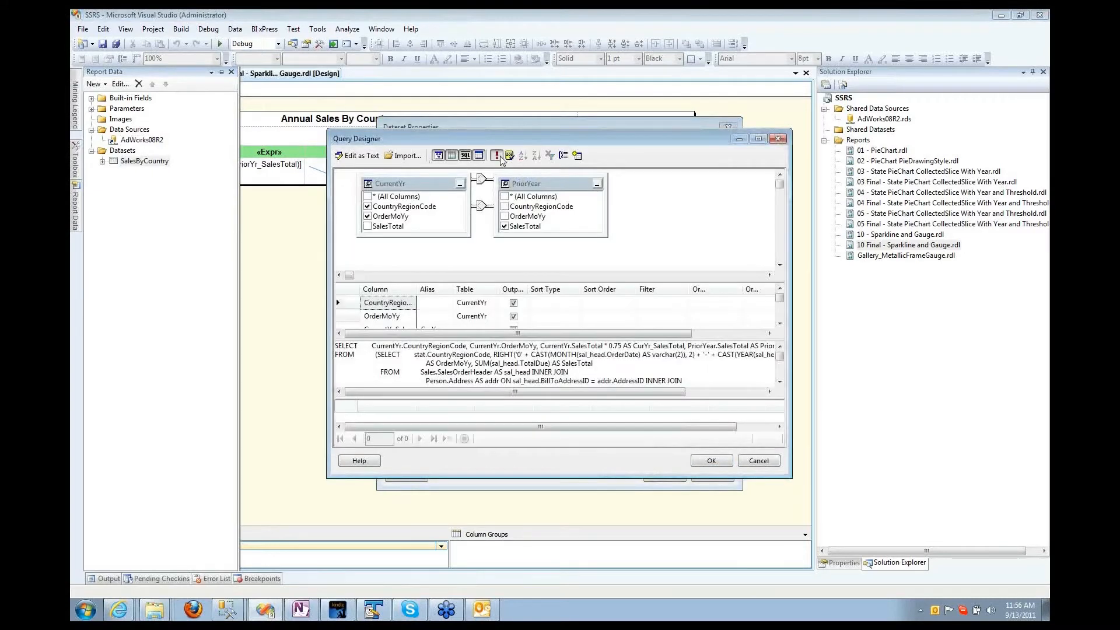
{"action": "left_click", "coordinate": [496, 156]}
{"action": "type", "text": "2006"}
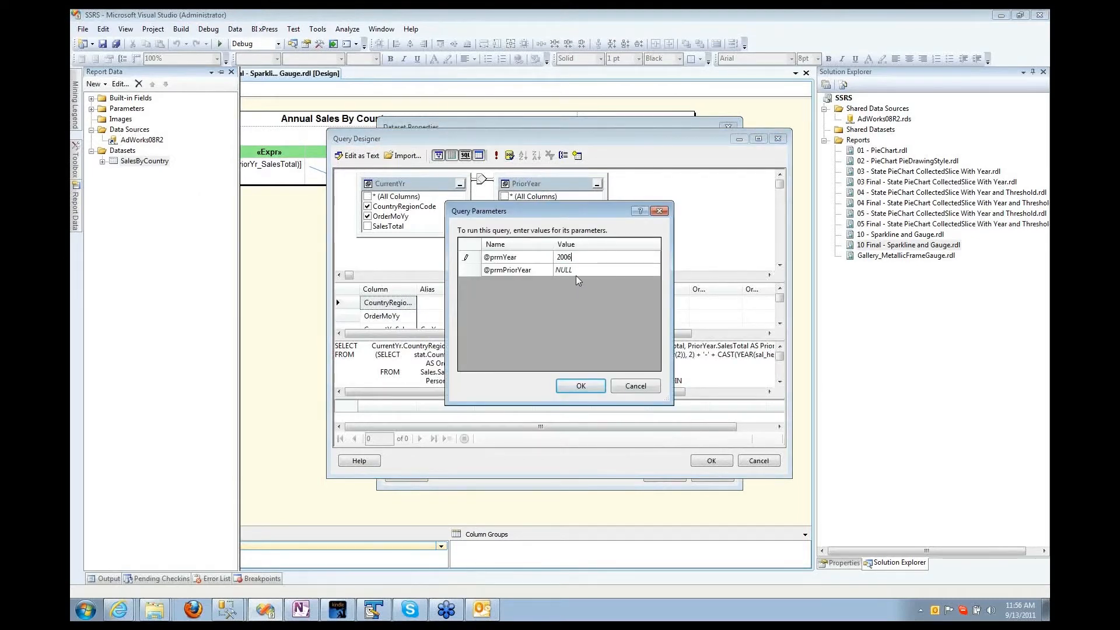
{"action": "left_click", "coordinate": [574, 271]}
{"action": "type", "text": "2005"}
{"action": "left_click", "coordinate": [580, 385]}
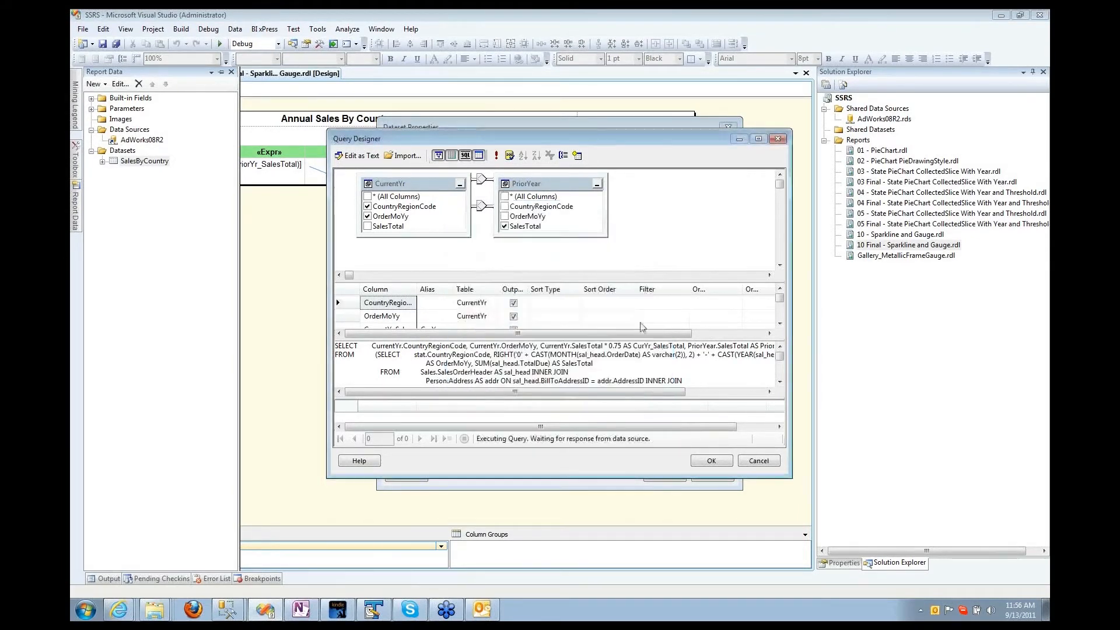
{"action": "left_click", "coordinate": [758, 140]}
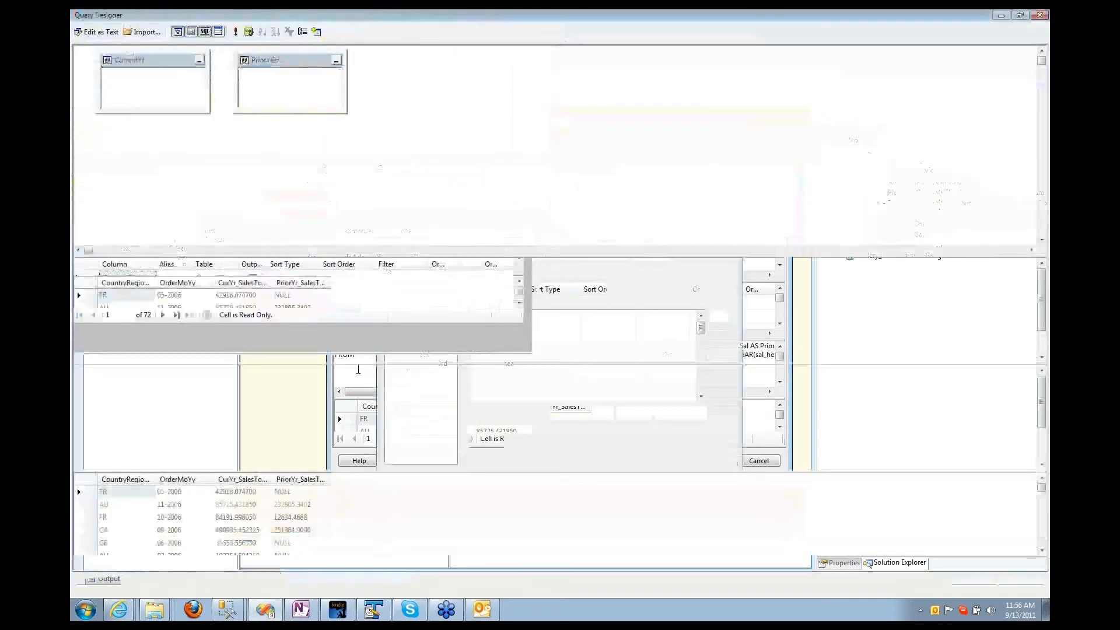
{"action": "scroll", "coordinate": [200, 527], "scroll_direction": "down", "scroll_amount": 4}
{"action": "scroll", "coordinate": [161, 514], "scroll_direction": "down", "scroll_amount": 1}
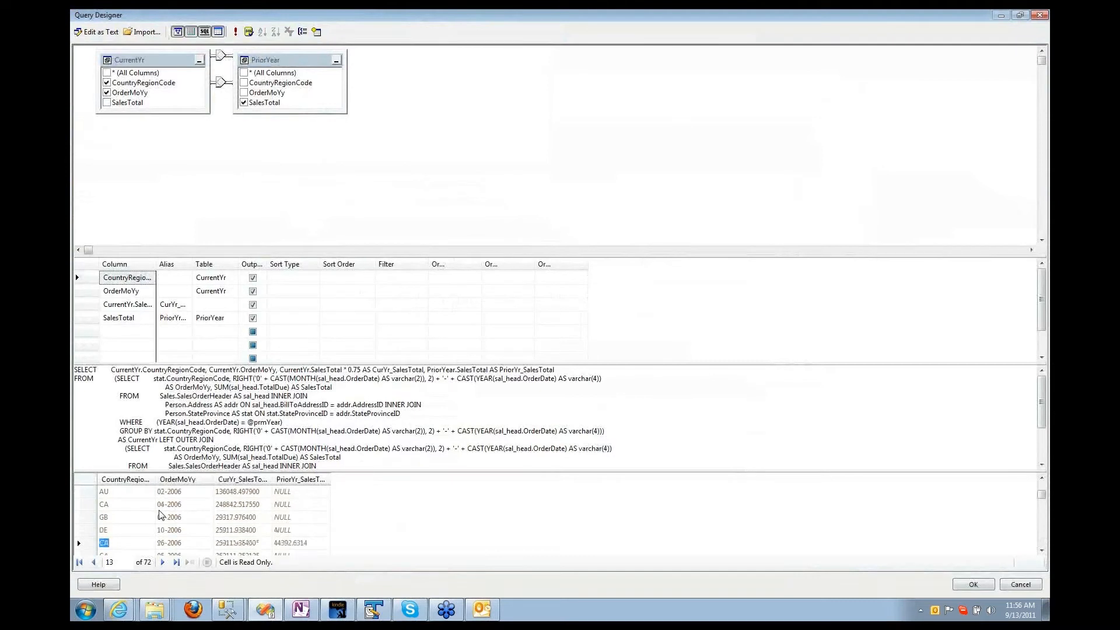
{"action": "left_click", "coordinate": [298, 516]}
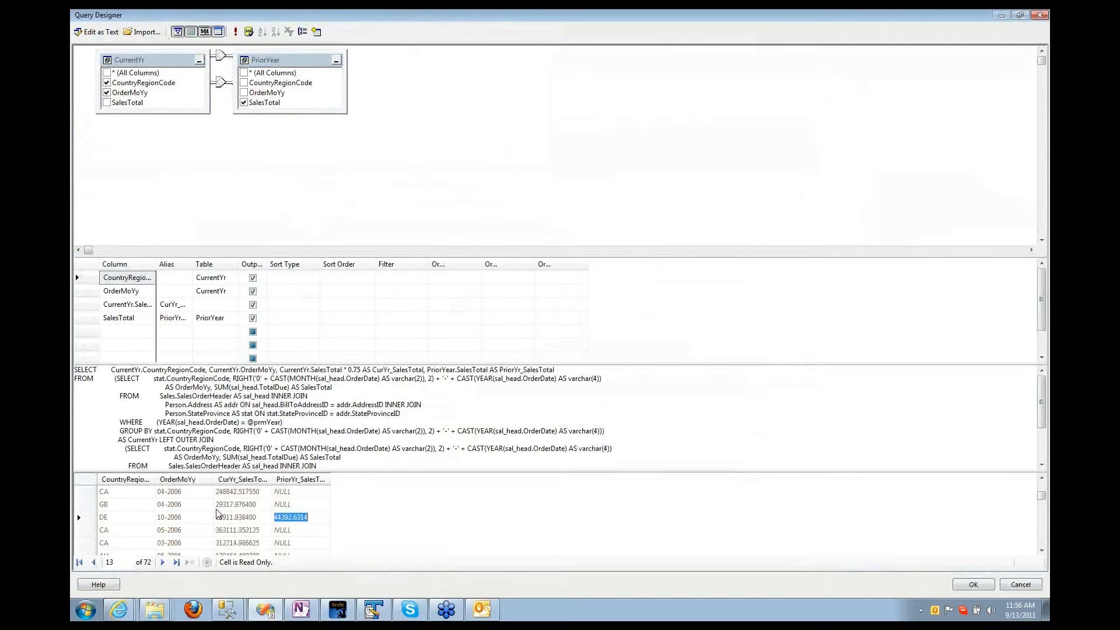
{"action": "left_click", "coordinate": [1041, 14]}
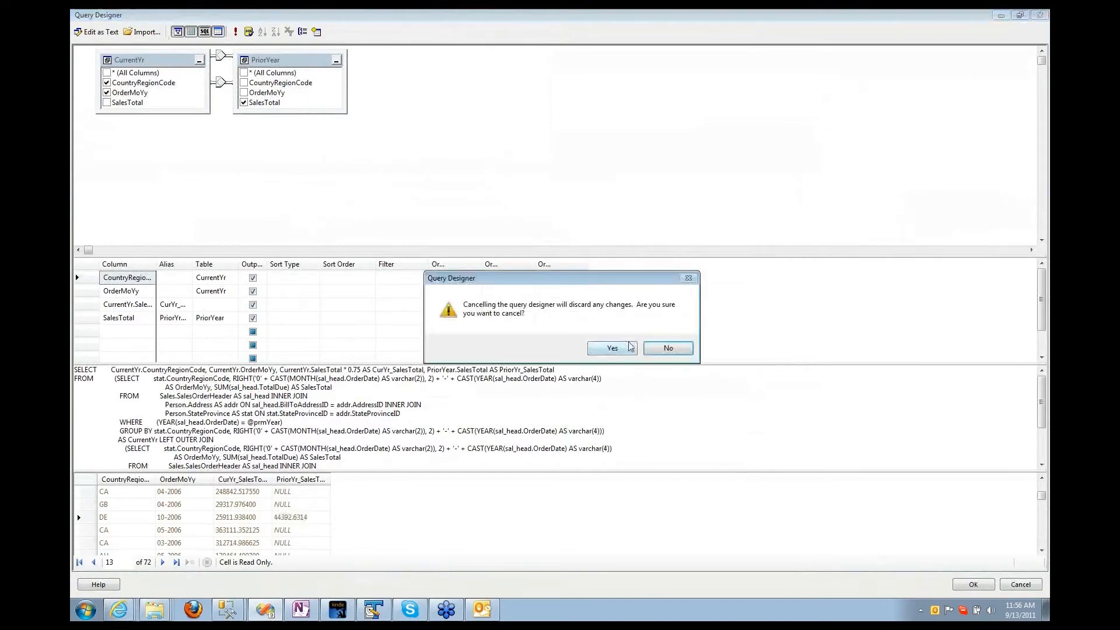
{"action": "left_click", "coordinate": [612, 348]}
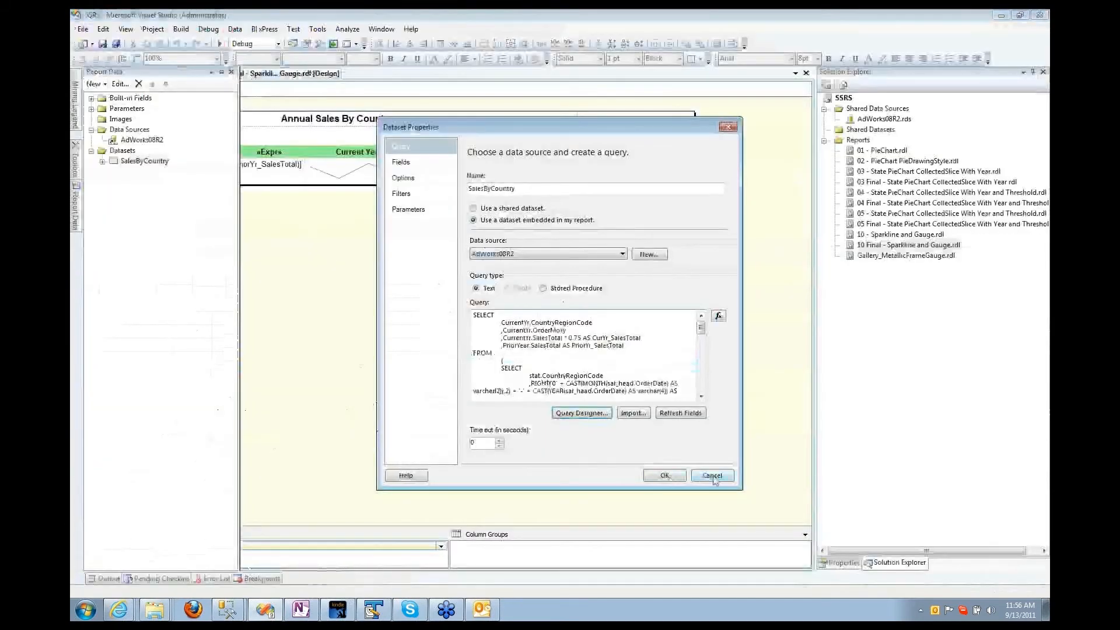
{"action": "left_click", "coordinate": [671, 477]}
Step: Change the sales-trend sparkline type to a line with markers
{"action": "right_click", "coordinate": [321, 168]}
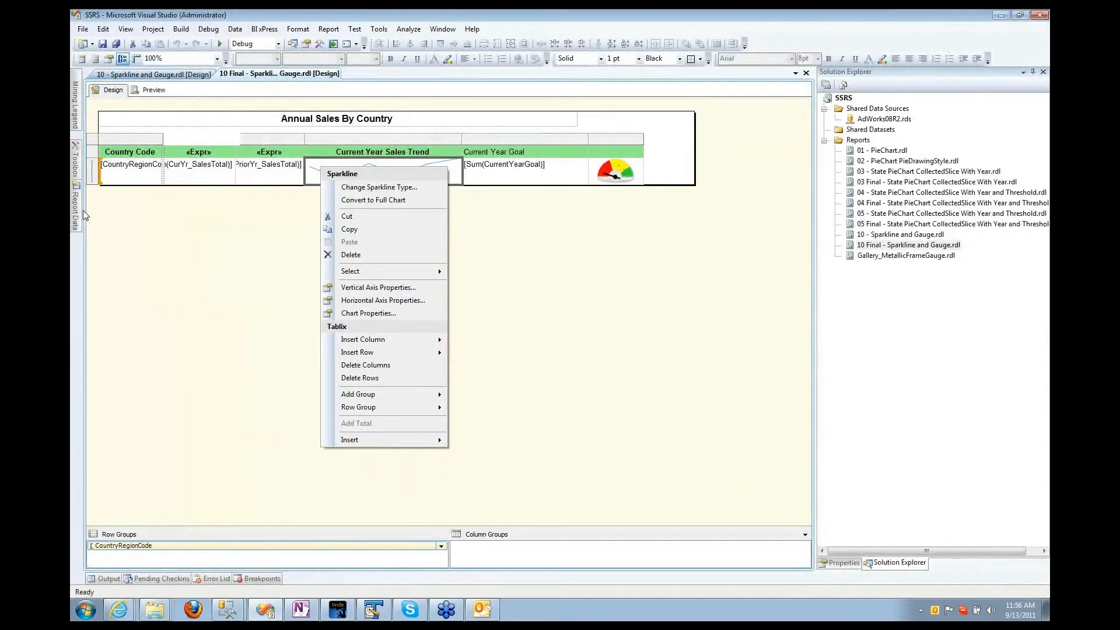
{"action": "left_click", "coordinate": [76, 169]}
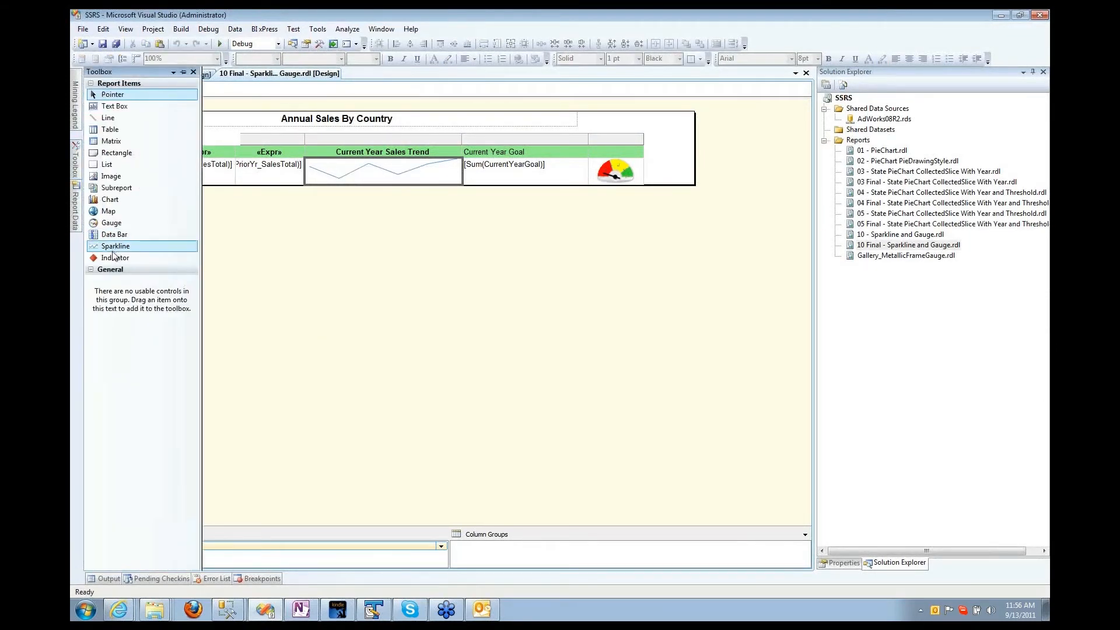
{"action": "left_click", "coordinate": [324, 260]}
{"action": "right_click", "coordinate": [326, 176]}
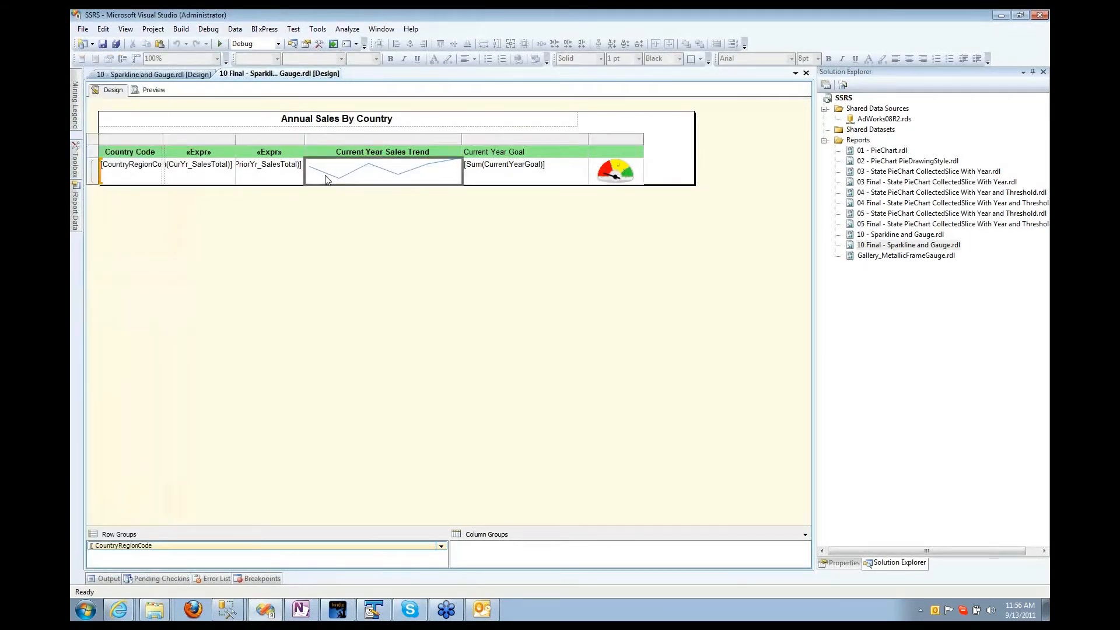
{"action": "left_click", "coordinate": [346, 169]}
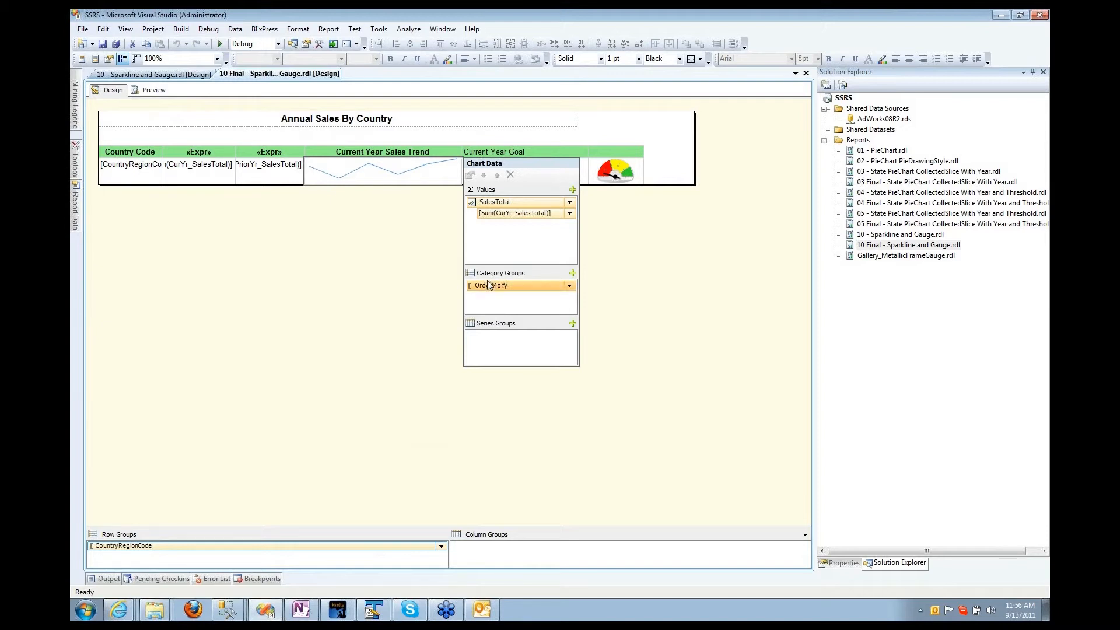
{"action": "left_click", "coordinate": [353, 257]}
{"action": "left_click", "coordinate": [290, 163]}
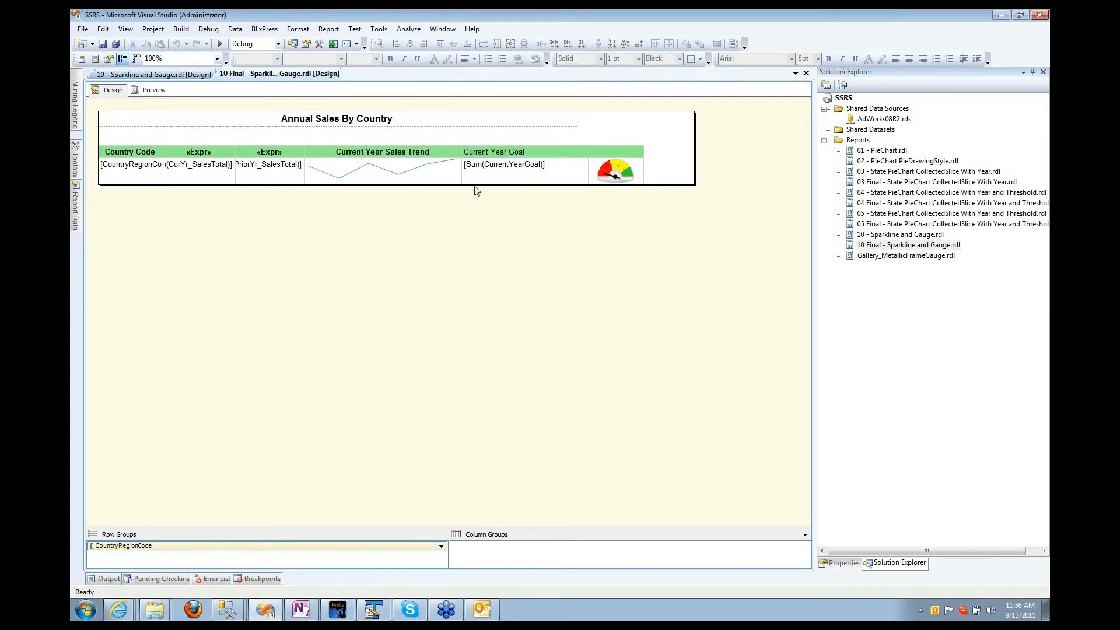
{"action": "right_click", "coordinate": [348, 181]}
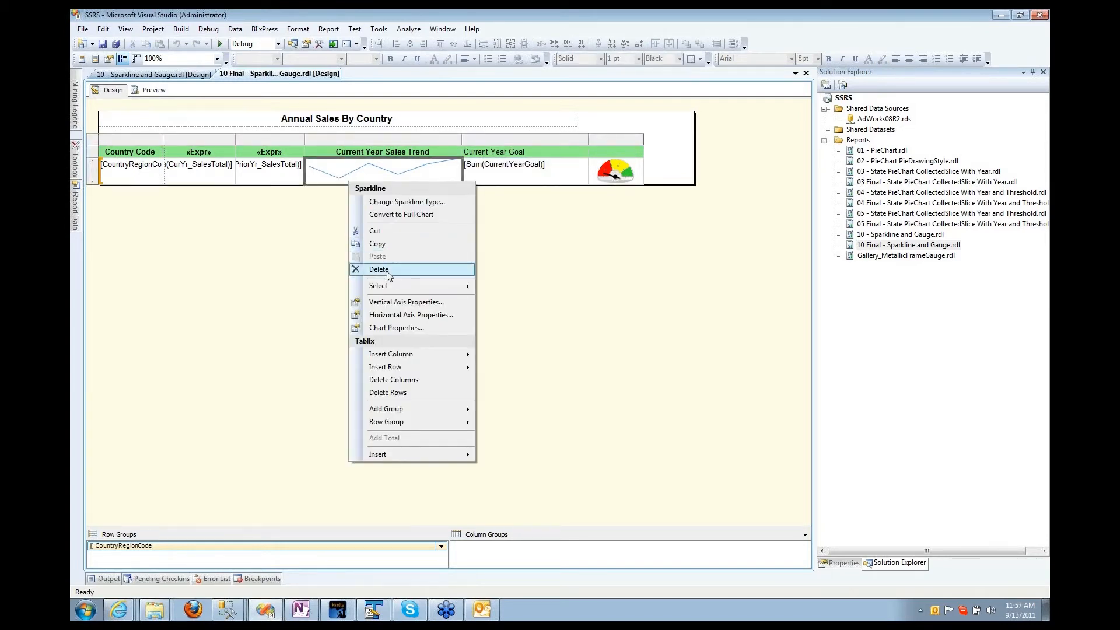
{"action": "left_click", "coordinate": [389, 202]}
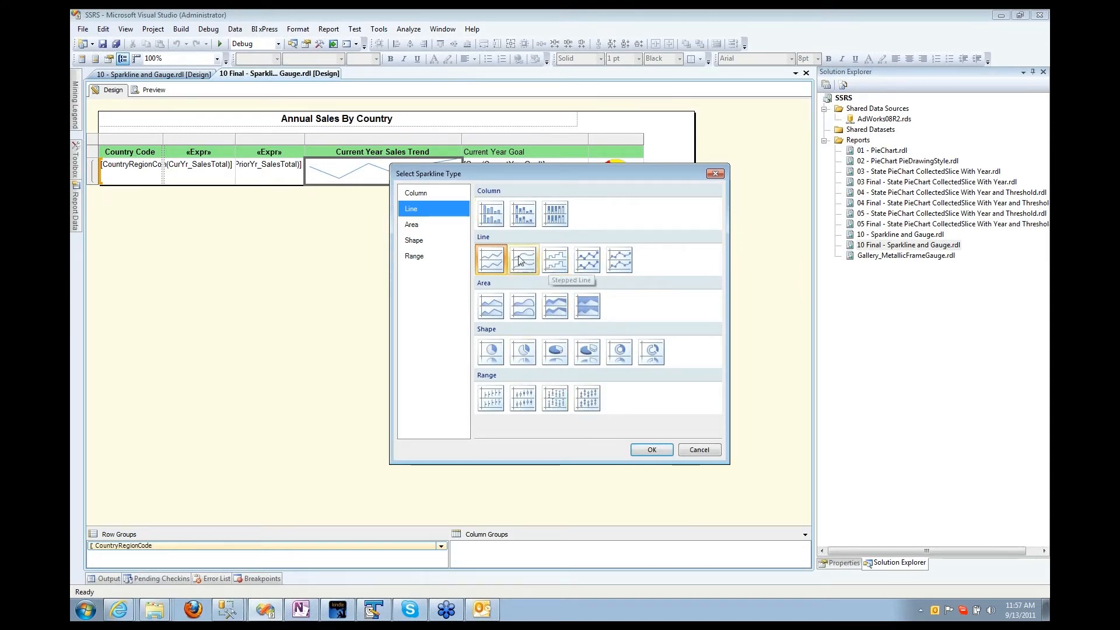
{"action": "left_click", "coordinate": [586, 260]}
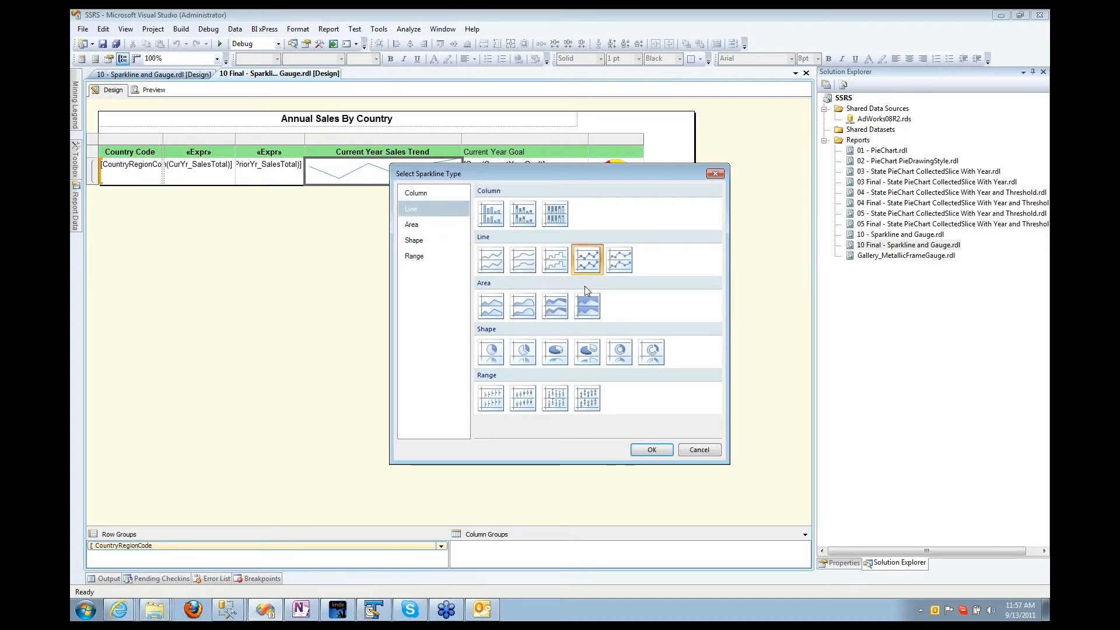
{"action": "left_click", "coordinate": [651, 449]}
Step: Preview the report for 2007 to check the marker sparkline, then return to design
{"action": "left_click", "coordinate": [154, 91]}
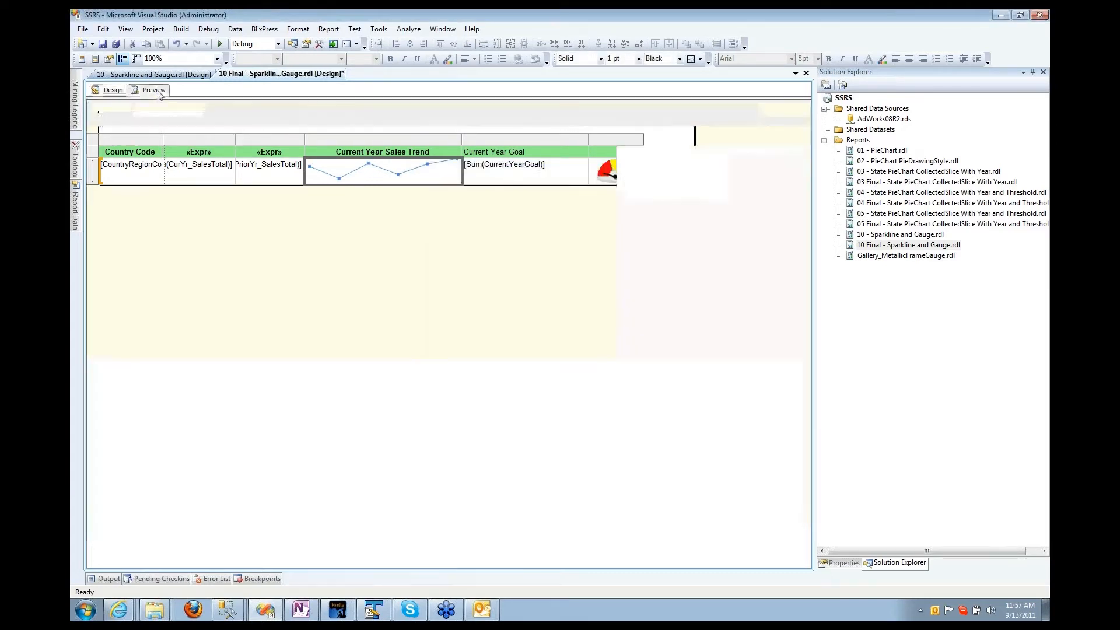
{"action": "left_click", "coordinate": [184, 111]}
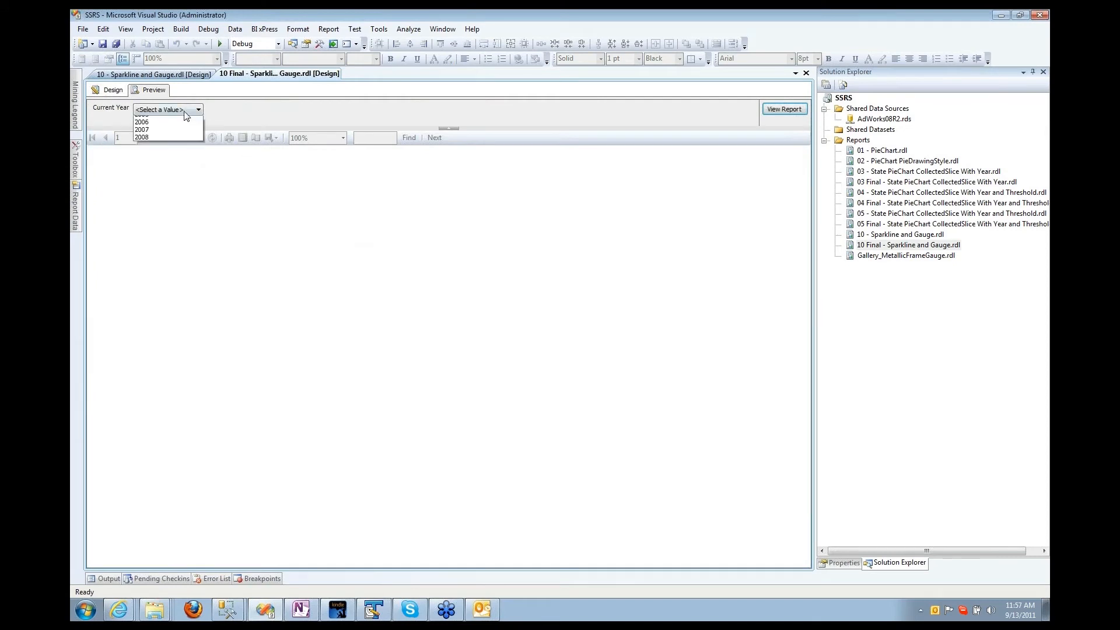
{"action": "left_click", "coordinate": [176, 144]}
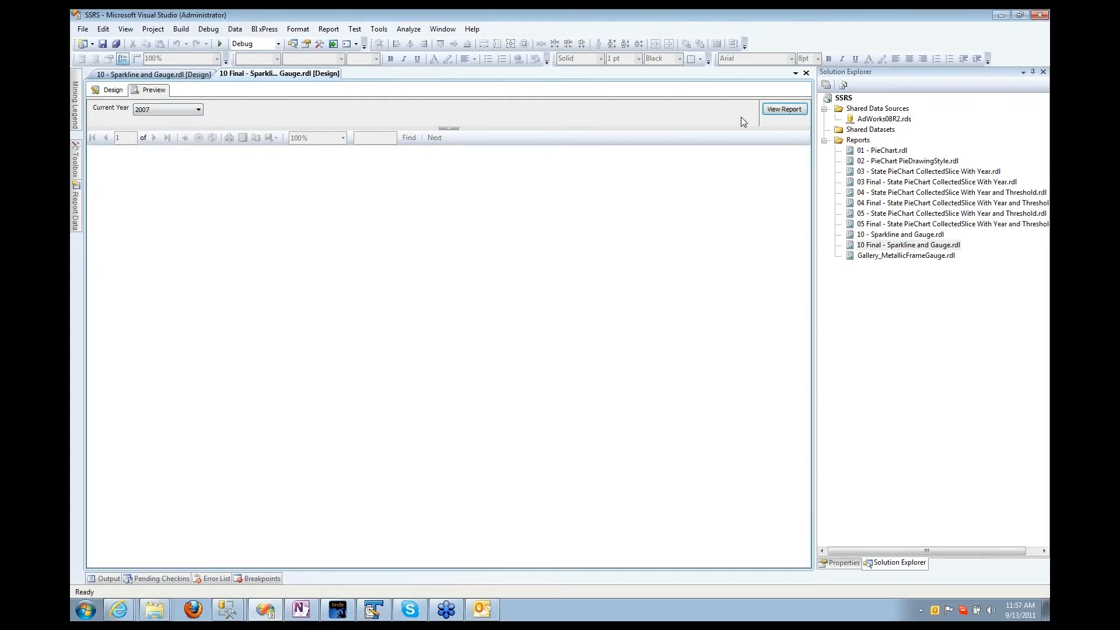
{"action": "left_click", "coordinate": [783, 109]}
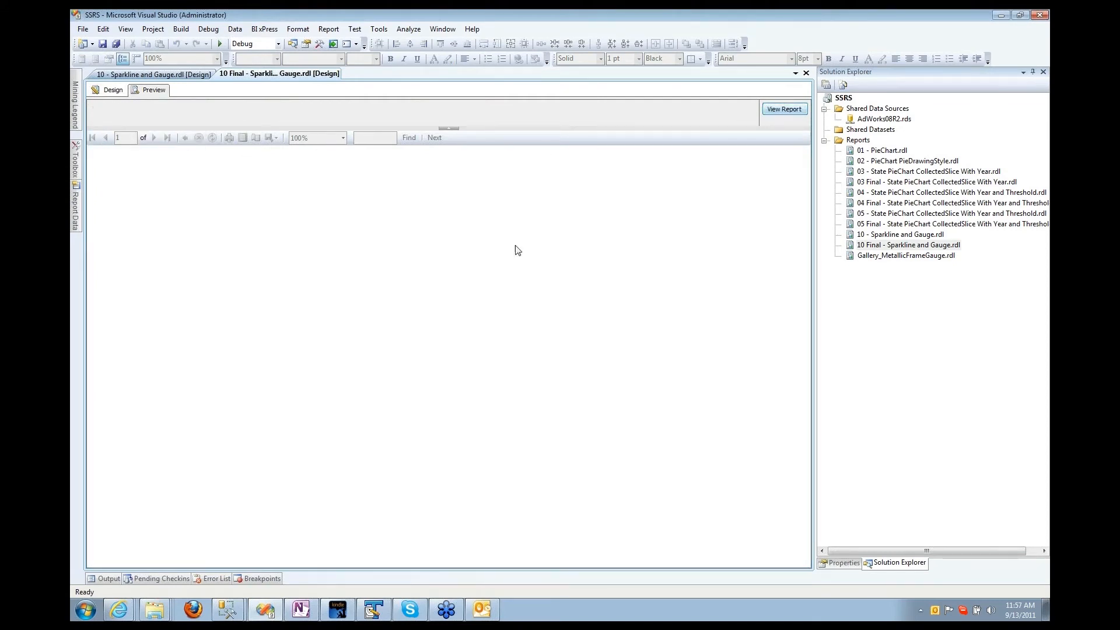
{"action": "left_click", "coordinate": [110, 90]}
Step: Make the detail row taller and widen the goal gauge column
{"action": "left_click", "coordinate": [599, 155]}
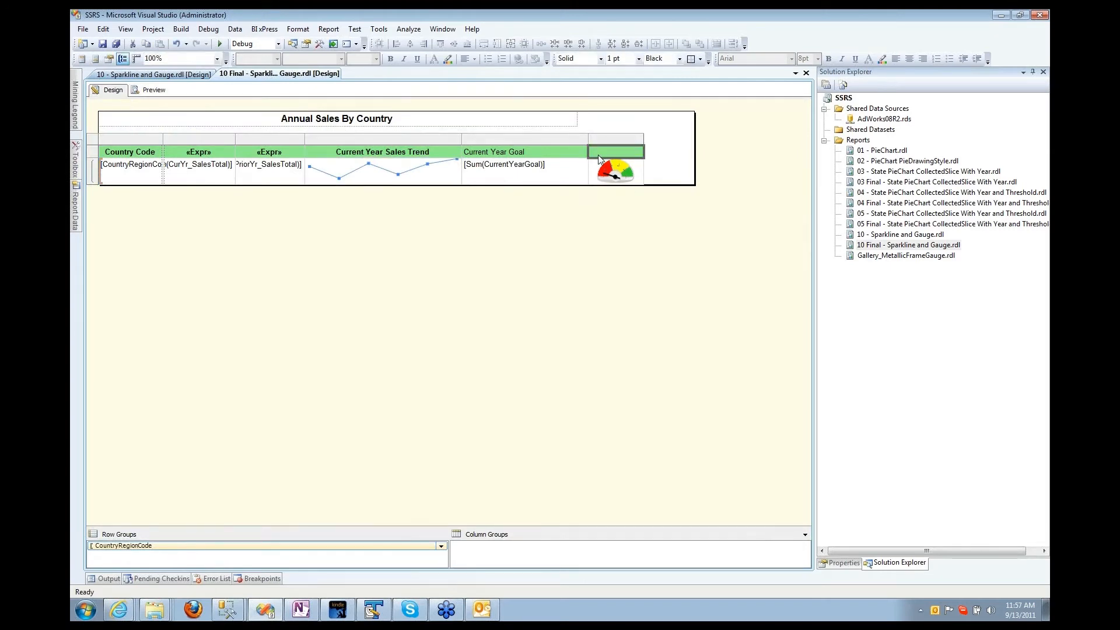
{"action": "left_click", "coordinate": [604, 172]}
{"action": "left_click", "coordinate": [604, 172]}
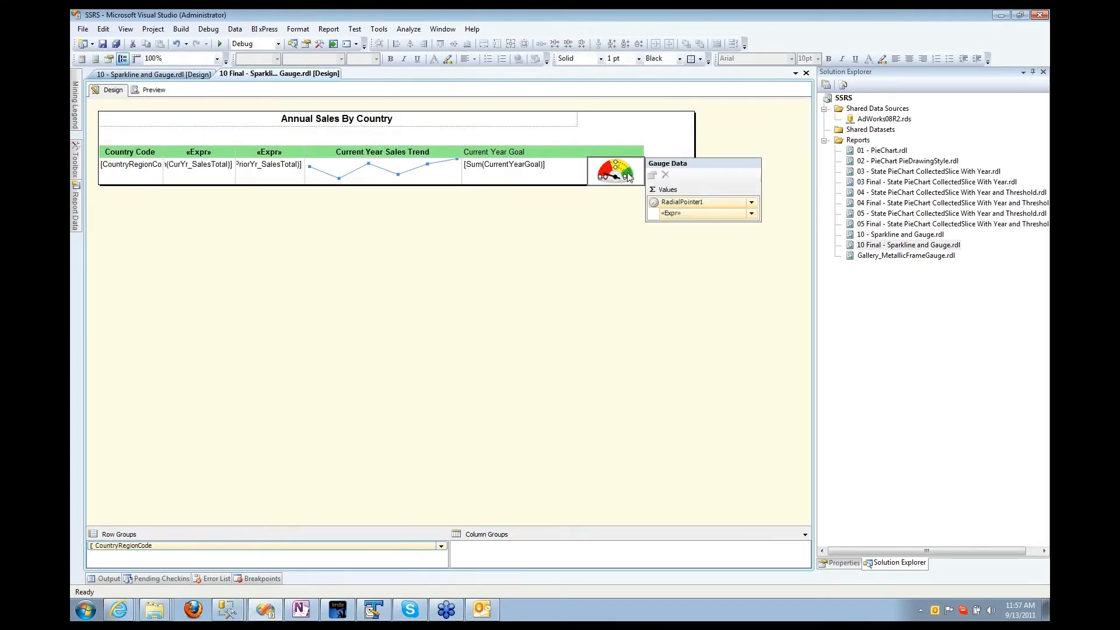
{"action": "left_click", "coordinate": [616, 196]}
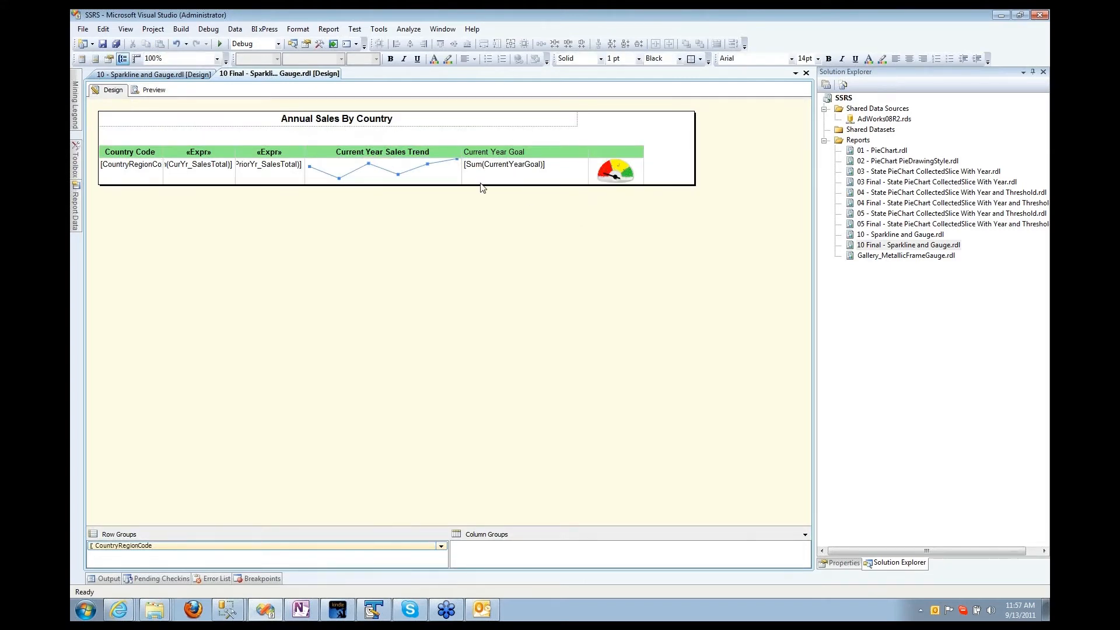
{"action": "double_click", "coordinate": [147, 172]}
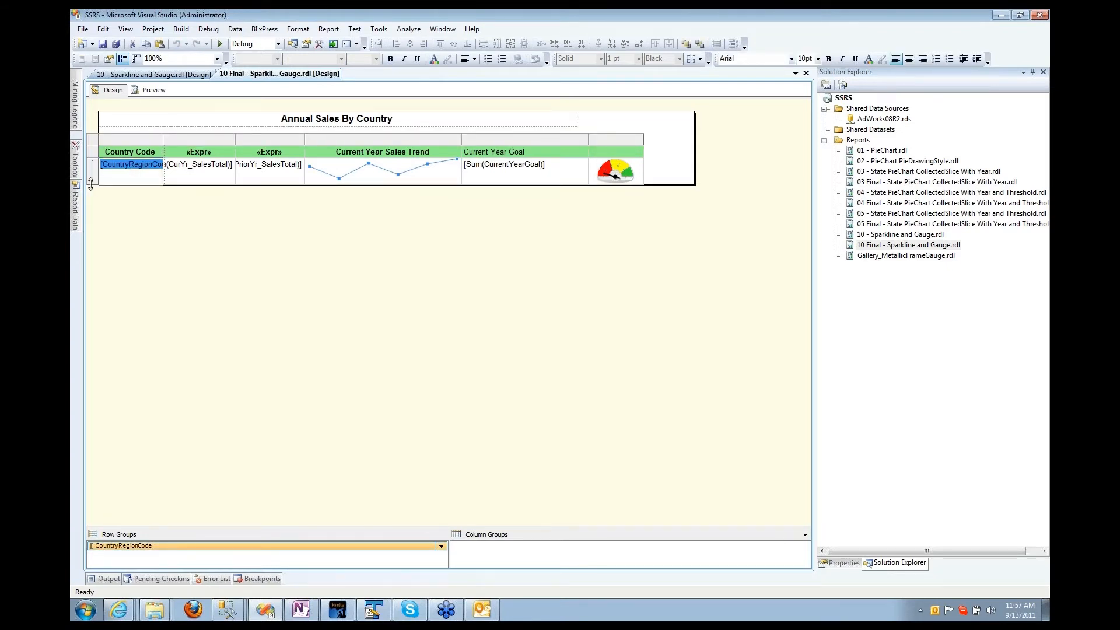
{"action": "left_click_drag", "start_coordinate": [90, 184], "coordinate": [91, 264]}
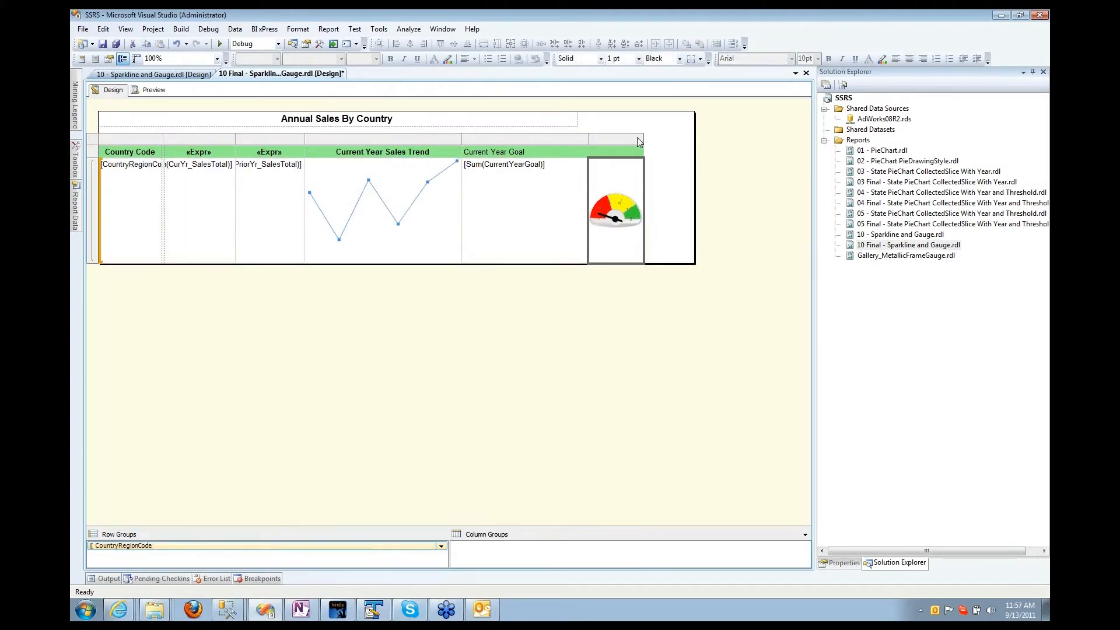
{"action": "left_click_drag", "start_coordinate": [642, 143], "coordinate": [743, 143]}
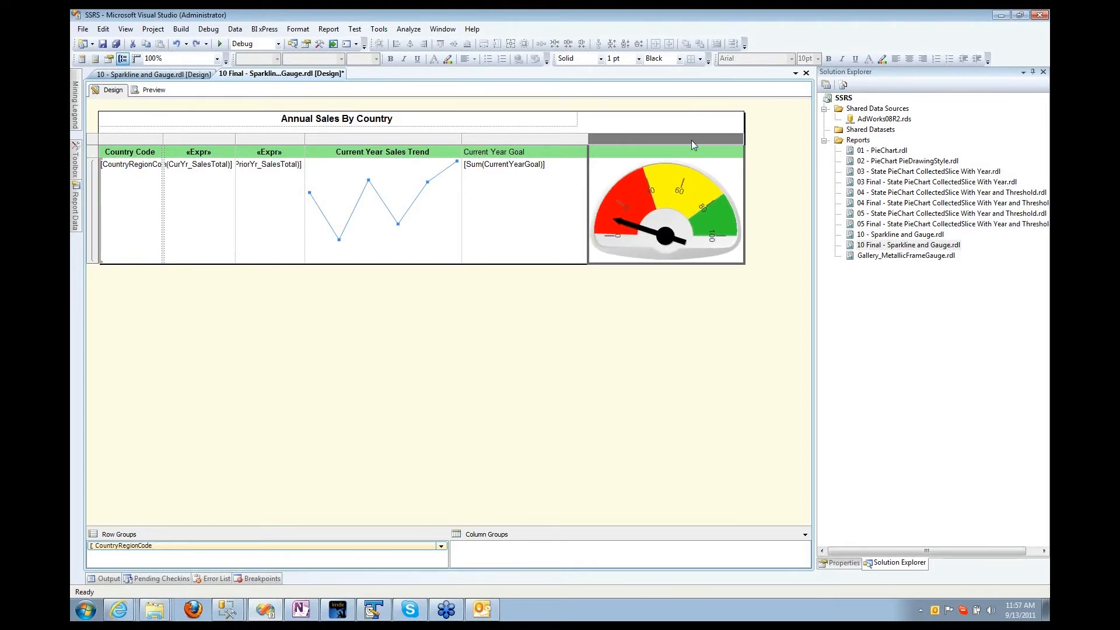
Step: Select the enlarged gauge's needle, scale and finally the whole gauge panel
{"action": "left_click", "coordinate": [577, 246]}
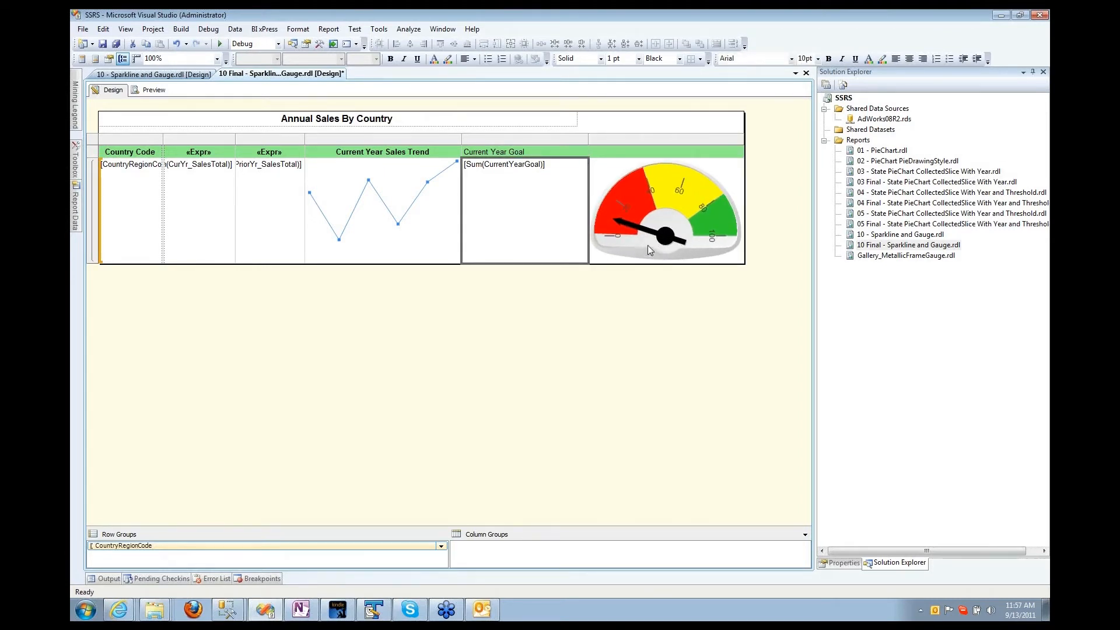
{"action": "left_click", "coordinate": [648, 244]}
{"action": "left_click", "coordinate": [648, 244]}
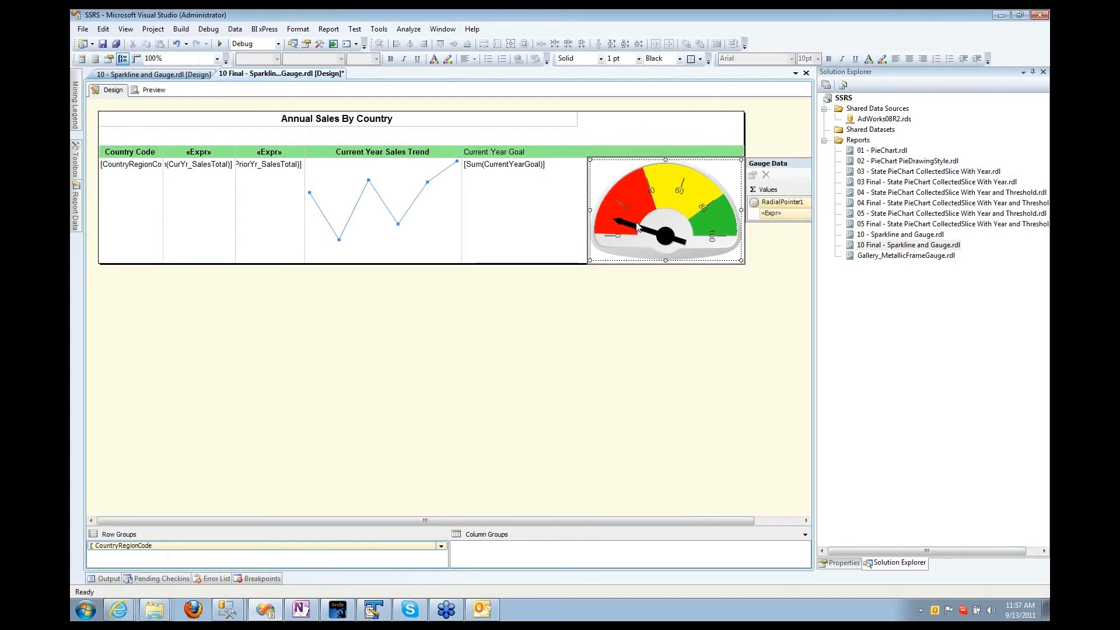
{"action": "left_click", "coordinate": [630, 226]}
{"action": "left_click", "coordinate": [624, 182]}
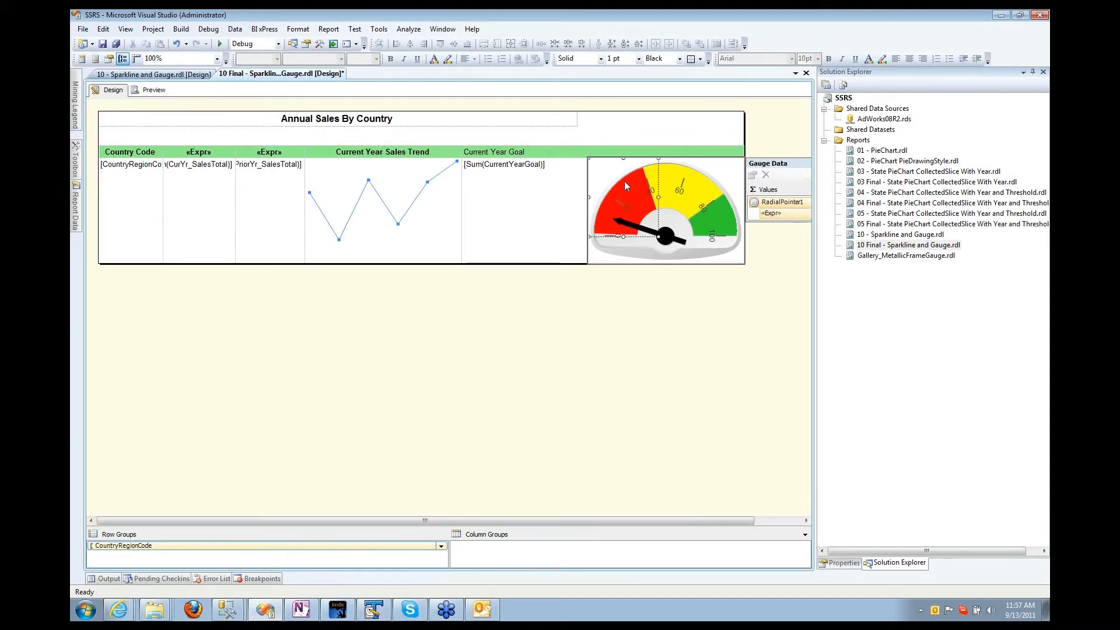
{"action": "left_click", "coordinate": [662, 246]}
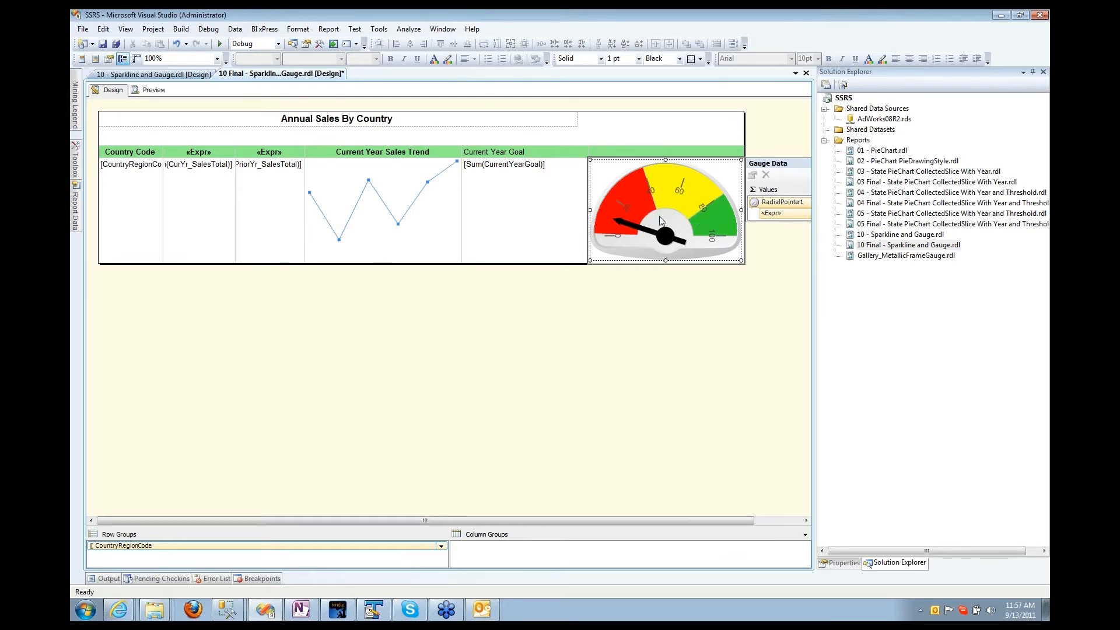
{"action": "right_click", "coordinate": [684, 202]}
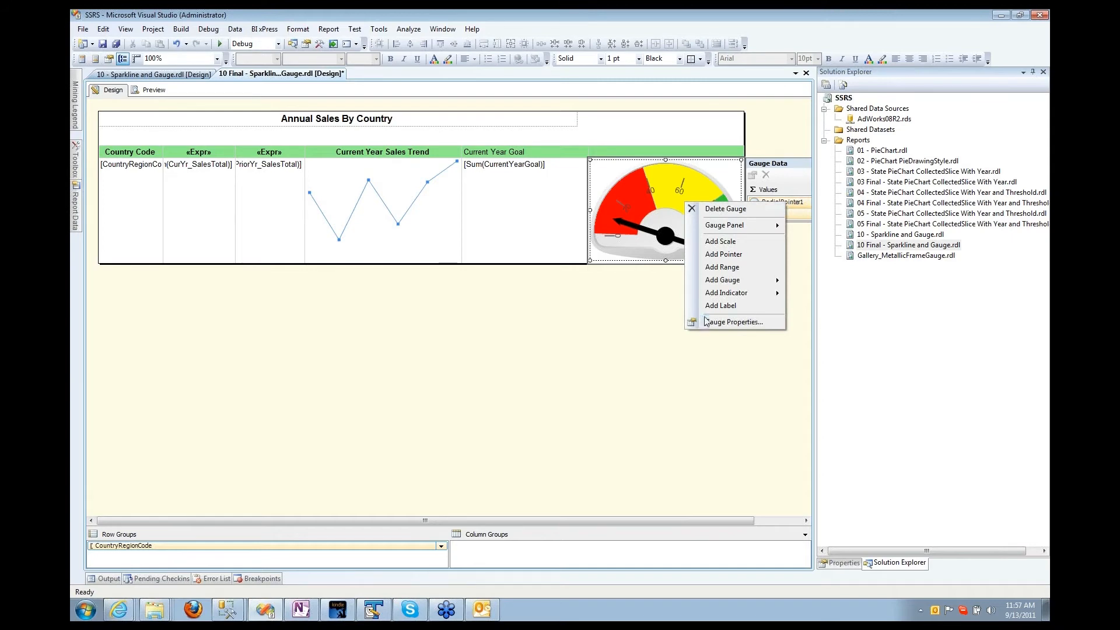
{"action": "left_click", "coordinate": [522, 271]}
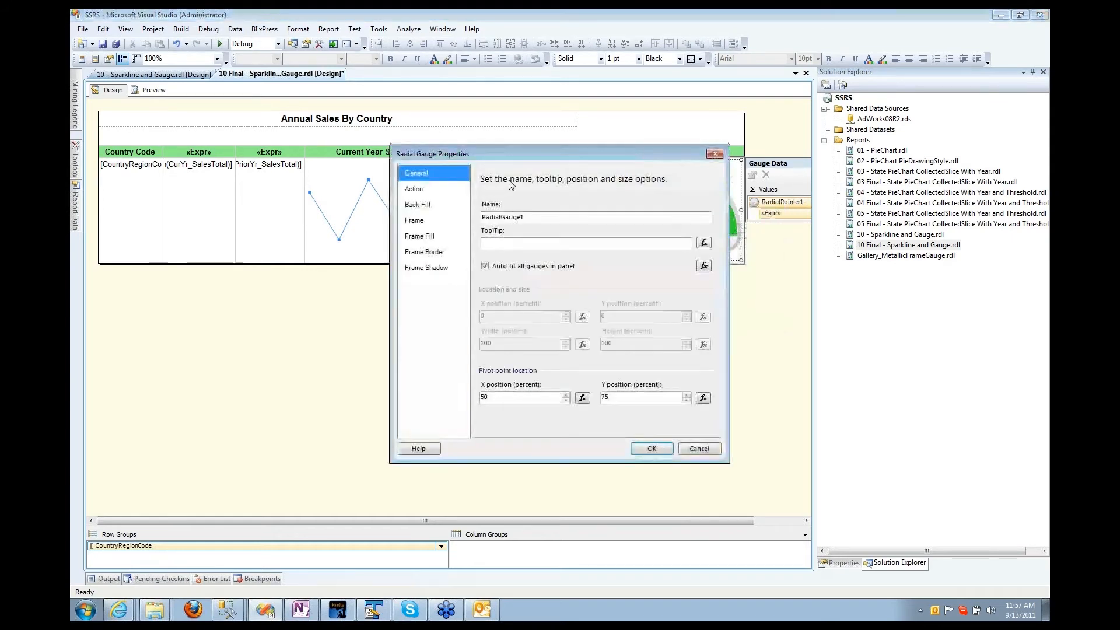
{"action": "left_click_drag", "start_coordinate": [511, 159], "coordinate": [287, 137]}
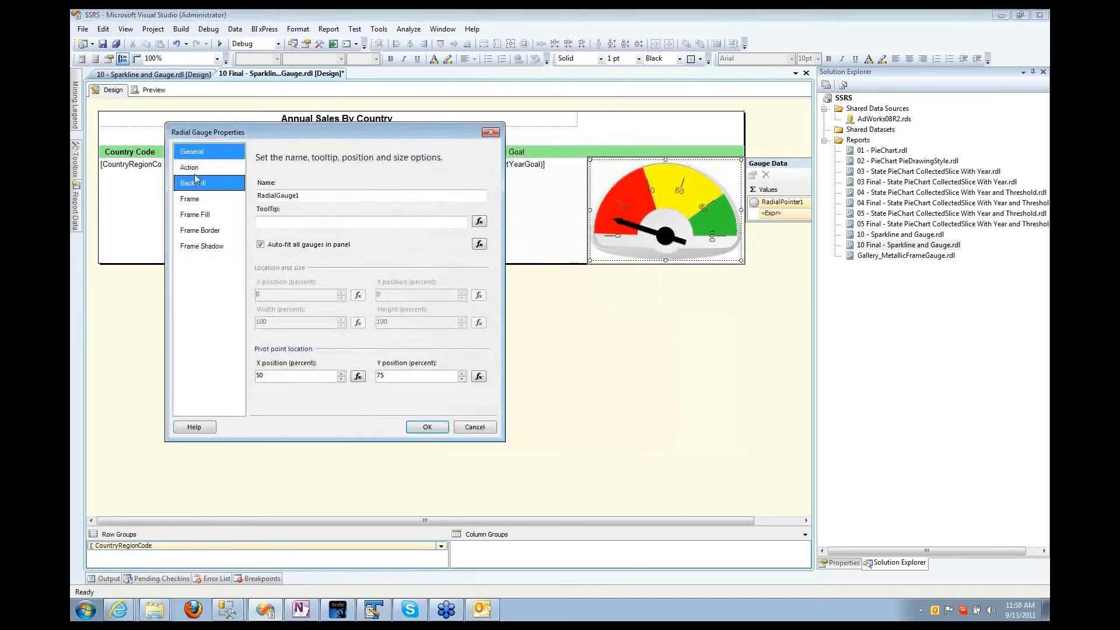
{"action": "left_click", "coordinate": [196, 168]}
{"action": "left_click", "coordinate": [195, 153]}
{"action": "left_click", "coordinate": [193, 199]}
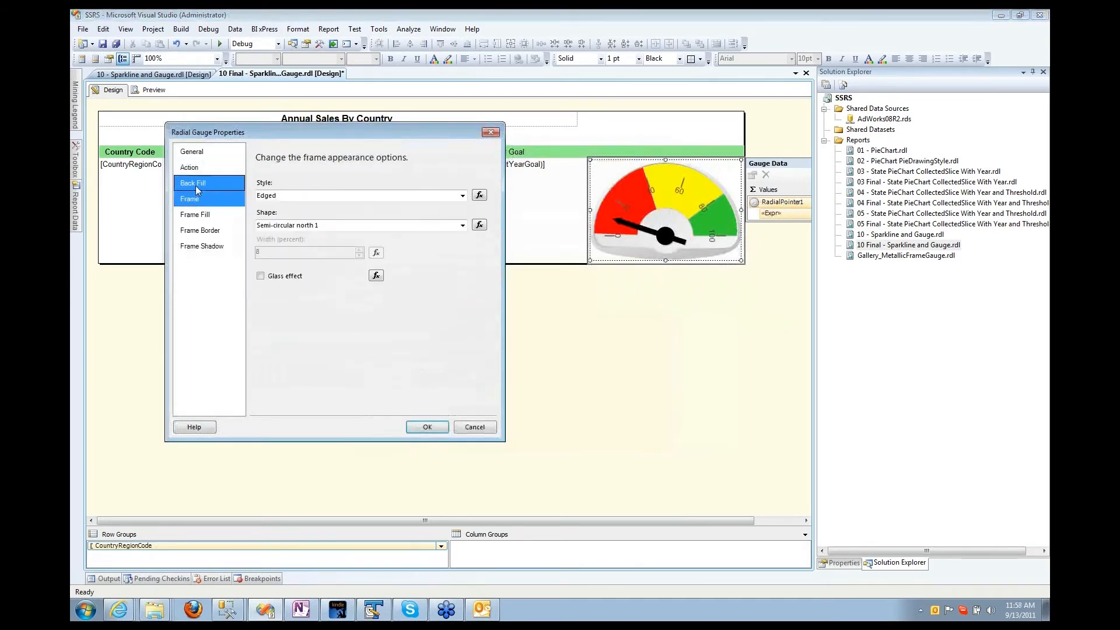
{"action": "left_click", "coordinate": [195, 185]}
{"action": "left_click", "coordinate": [203, 213]}
{"action": "left_click", "coordinate": [195, 184]}
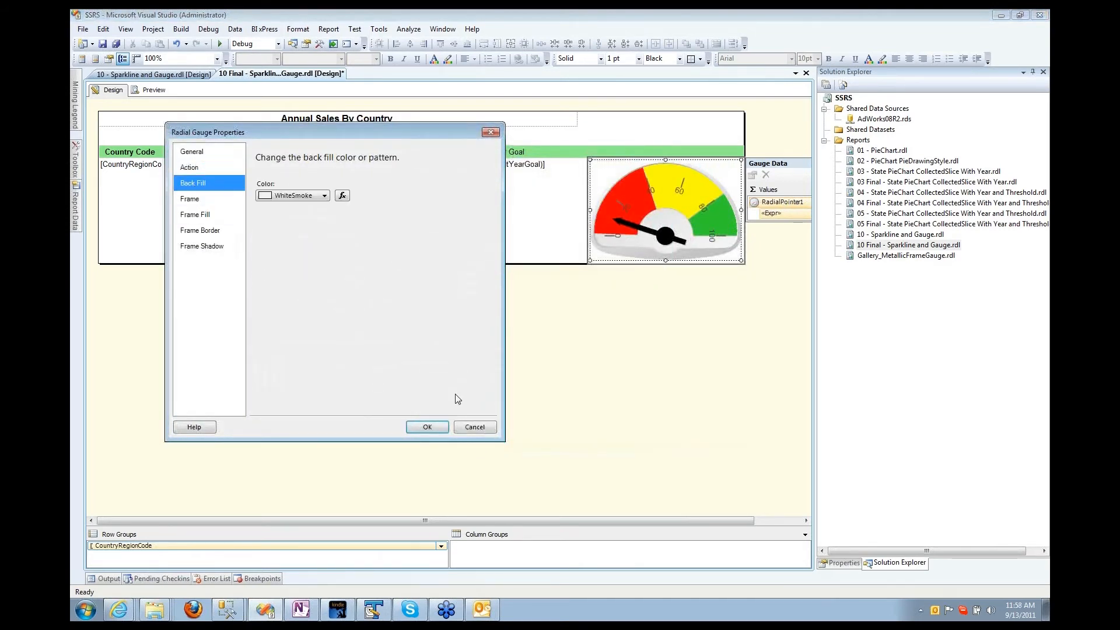
{"action": "left_click", "coordinate": [474, 426]}
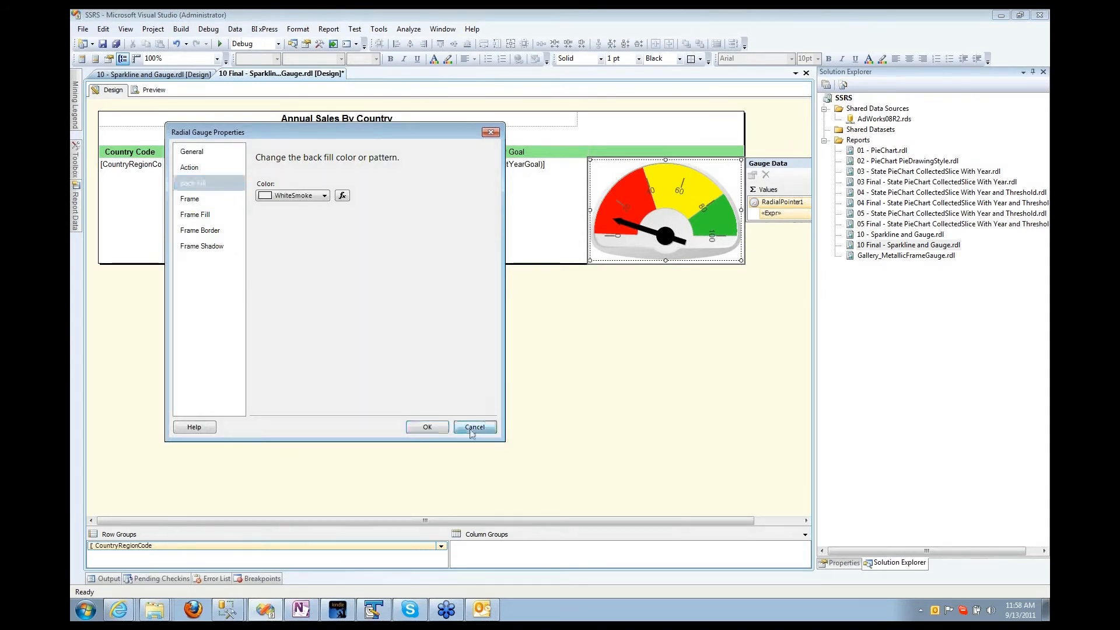
Step: Inspect the gauge's needle, scale and red range, select RadialPointer1's value, and widen the design area
{"action": "right_click", "coordinate": [640, 238]}
{"action": "left_click", "coordinate": [617, 229]}
{"action": "left_click", "coordinate": [662, 239]}
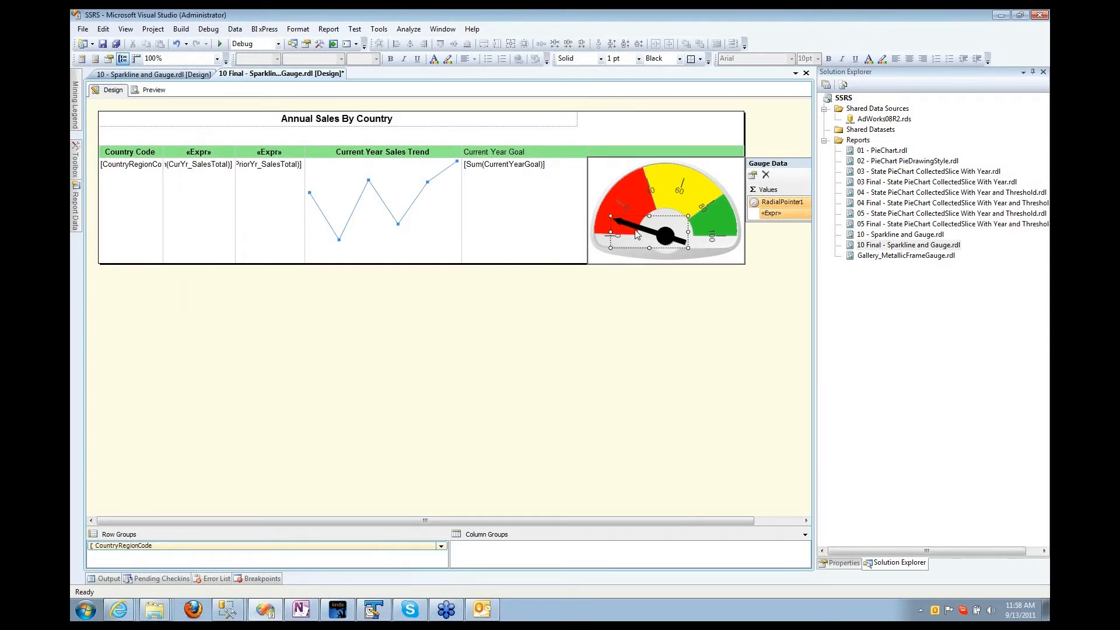
{"action": "left_click", "coordinate": [632, 191]}
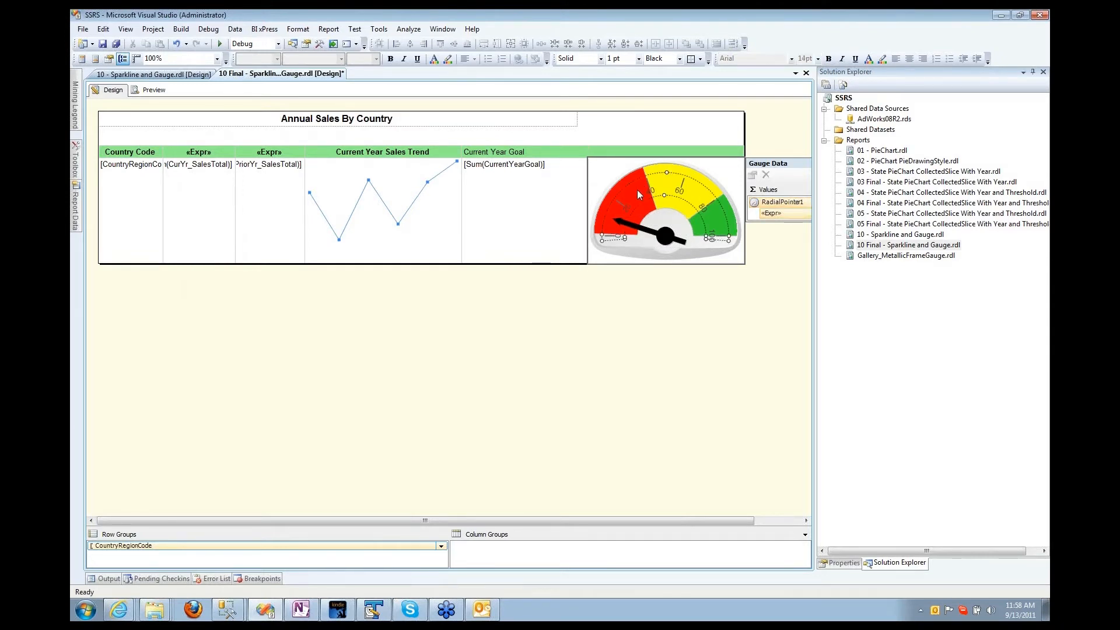
{"action": "left_click", "coordinate": [657, 214]}
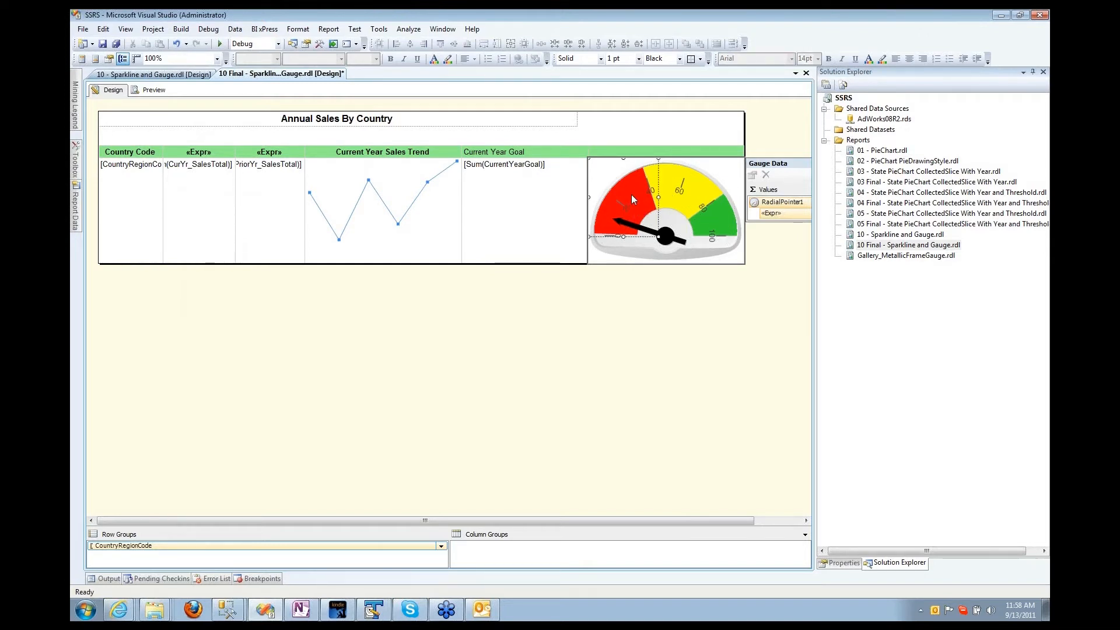
{"action": "left_click", "coordinate": [677, 213]}
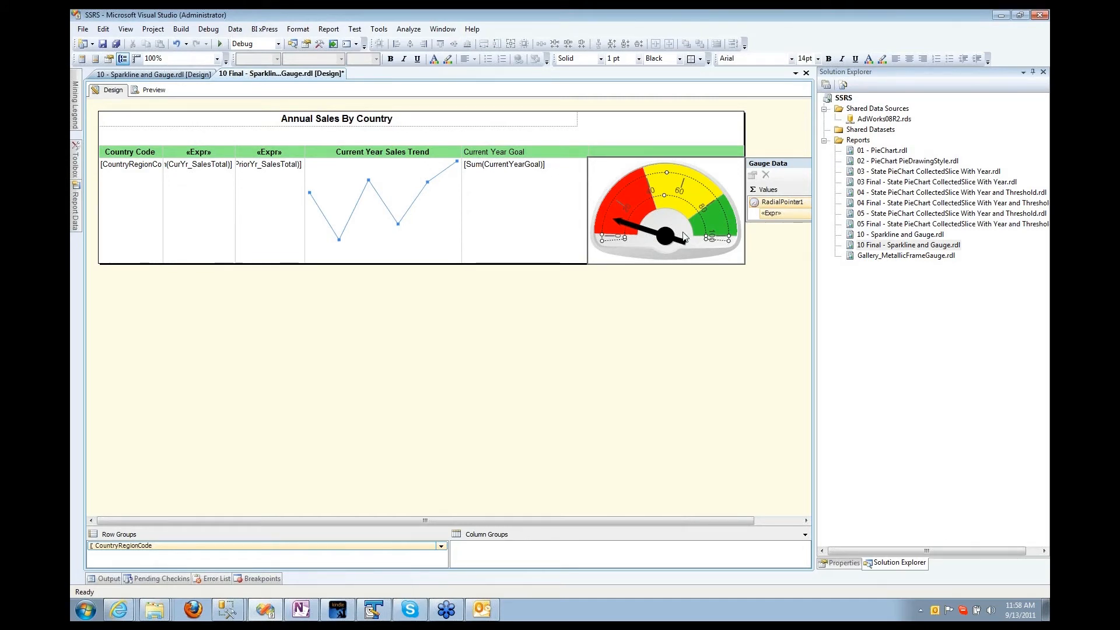
{"action": "left_click", "coordinate": [789, 212]}
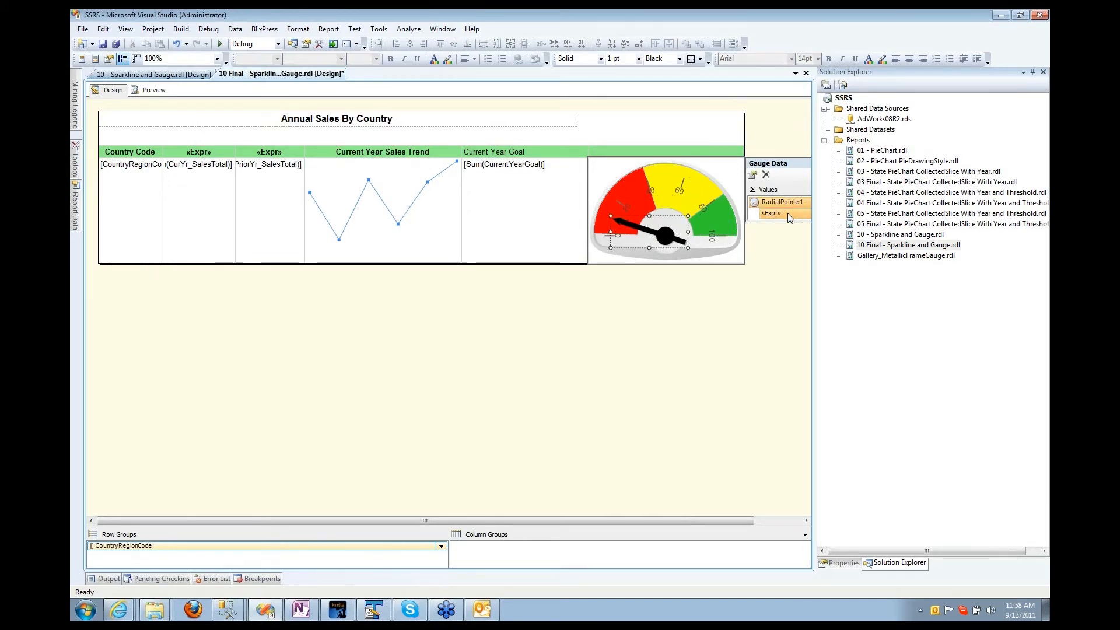
{"action": "left_click_drag", "start_coordinate": [812, 223], "coordinate": [930, 222]}
Step: Inspect the needle's value expression, highlighting the 1.50 multiplier, and cancel without changes
{"action": "right_click", "coordinate": [835, 212]}
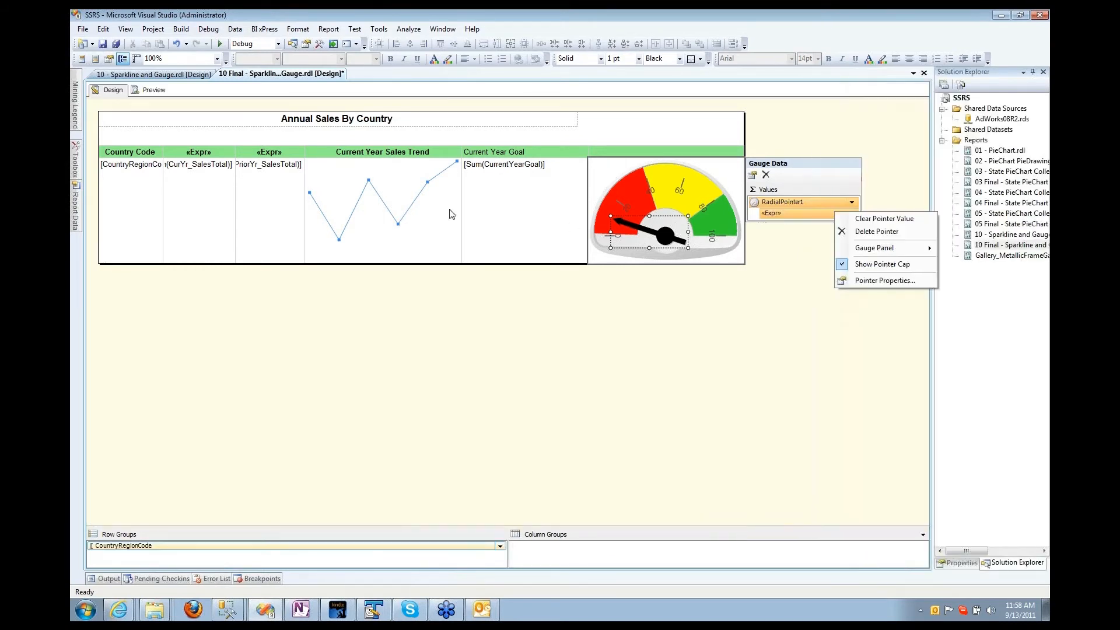
{"action": "left_click", "coordinate": [879, 281]}
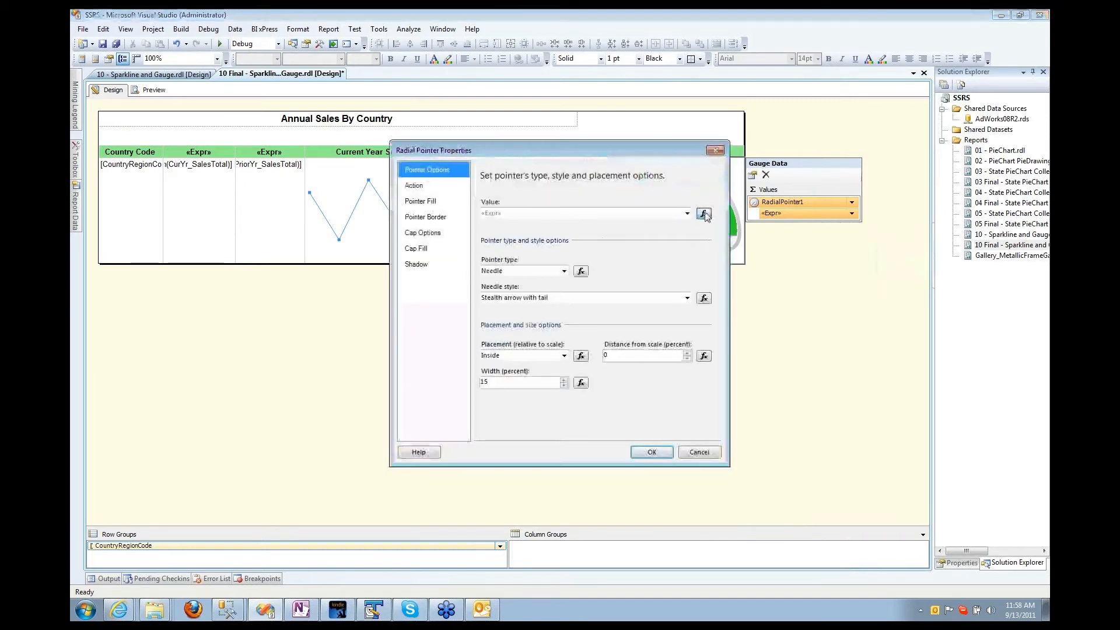
{"action": "left_click", "coordinate": [703, 214]}
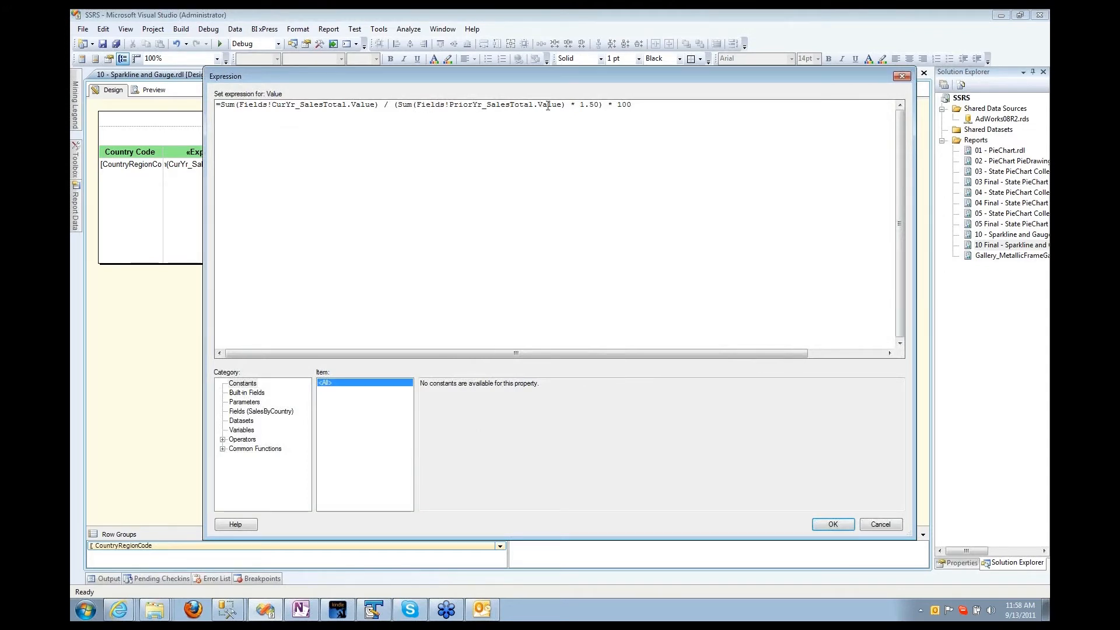
{"action": "left_click_drag", "start_coordinate": [577, 108], "coordinate": [594, 107]}
{"action": "left_click", "coordinate": [622, 152]}
{"action": "left_click", "coordinate": [890, 527]}
Step: Preview the final report for Current Year 2007, then open Gallery_MetallicFrameGauge.rdl in design
{"action": "left_click", "coordinate": [151, 90]}
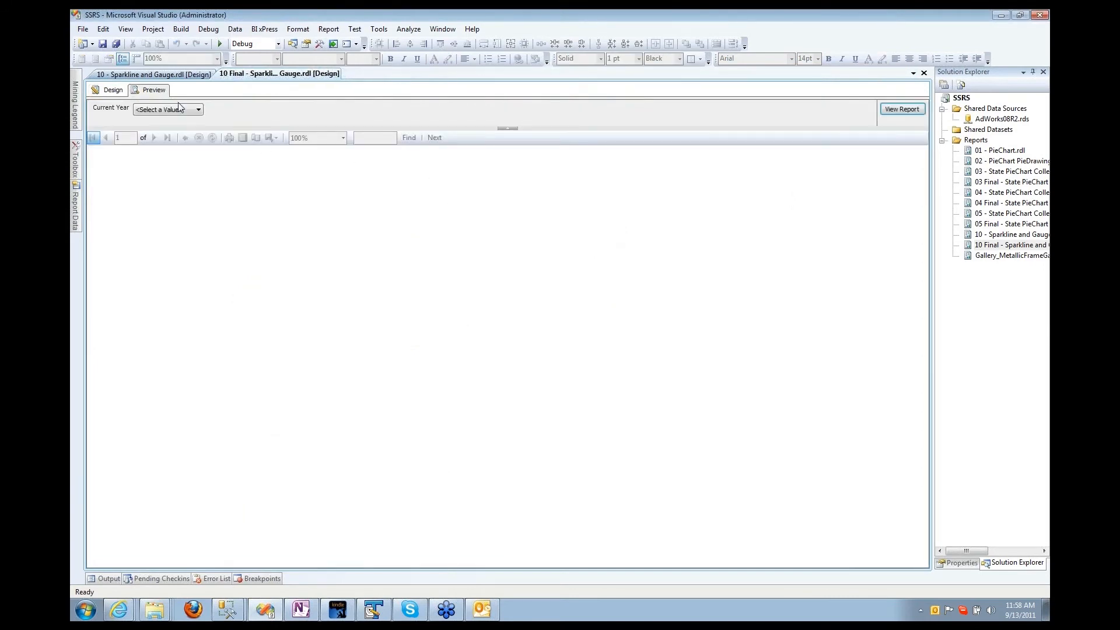
{"action": "left_click", "coordinate": [184, 110]}
{"action": "left_click", "coordinate": [901, 109]}
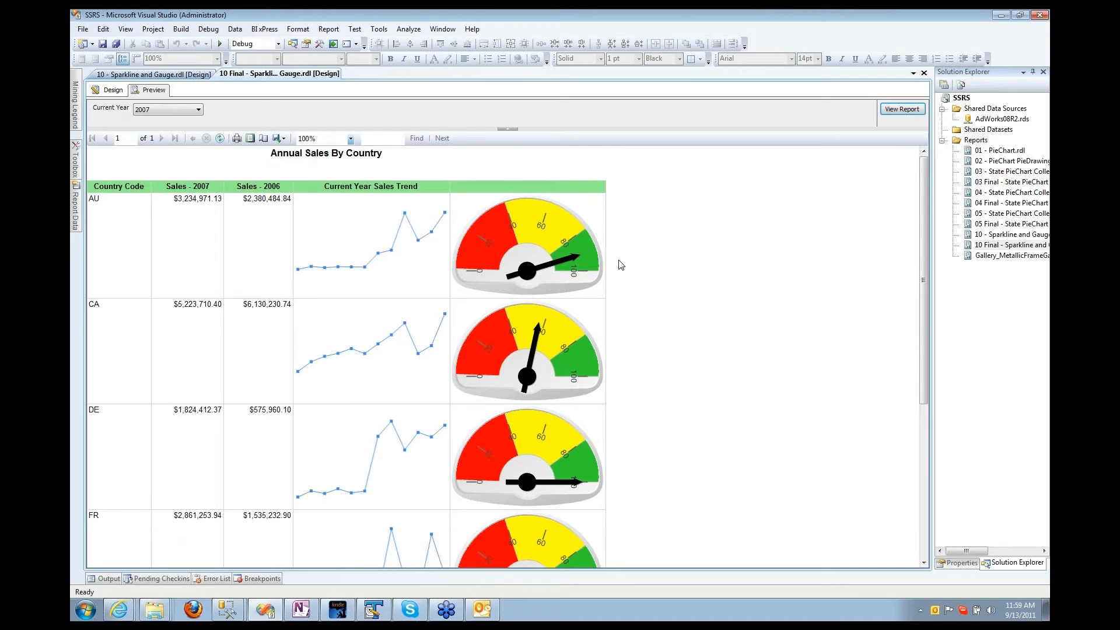
{"action": "double_click", "coordinate": [982, 256]}
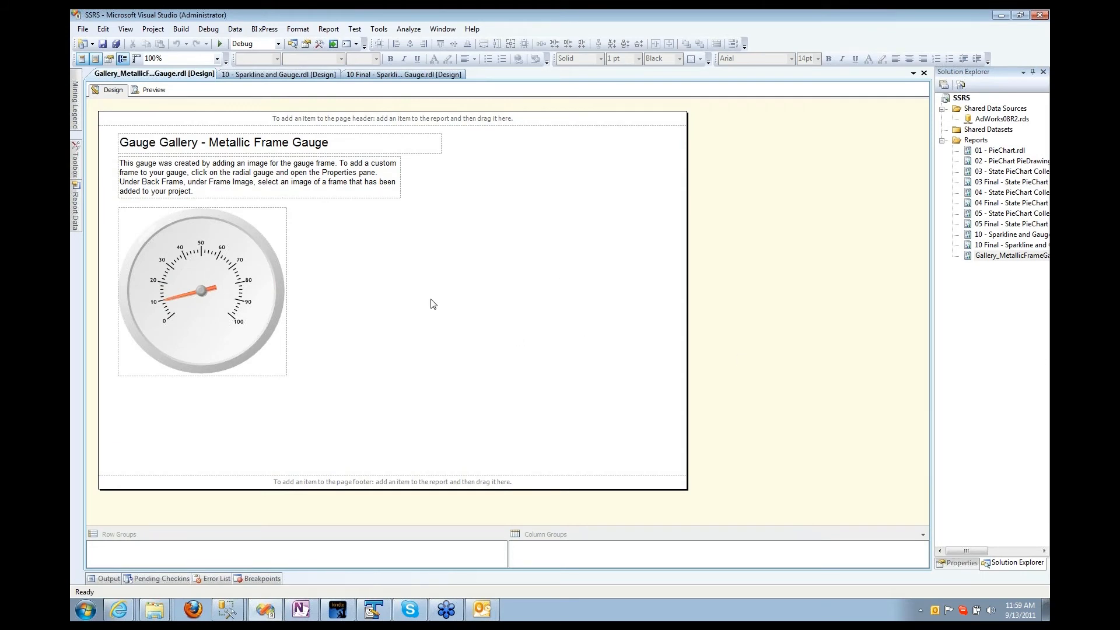
Step: Select the inner radial gauge and show its properties in a widened side pane
{"action": "left_click", "coordinate": [280, 291]}
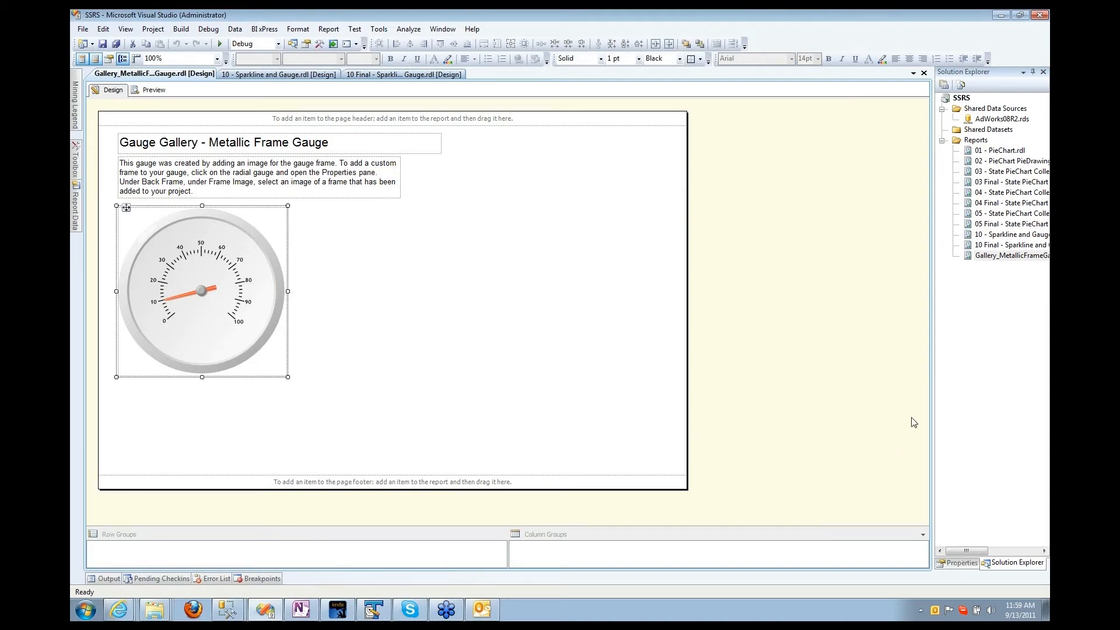
{"action": "left_click_drag", "start_coordinate": [932, 411], "coordinate": [843, 403]}
{"action": "left_click", "coordinate": [257, 337]}
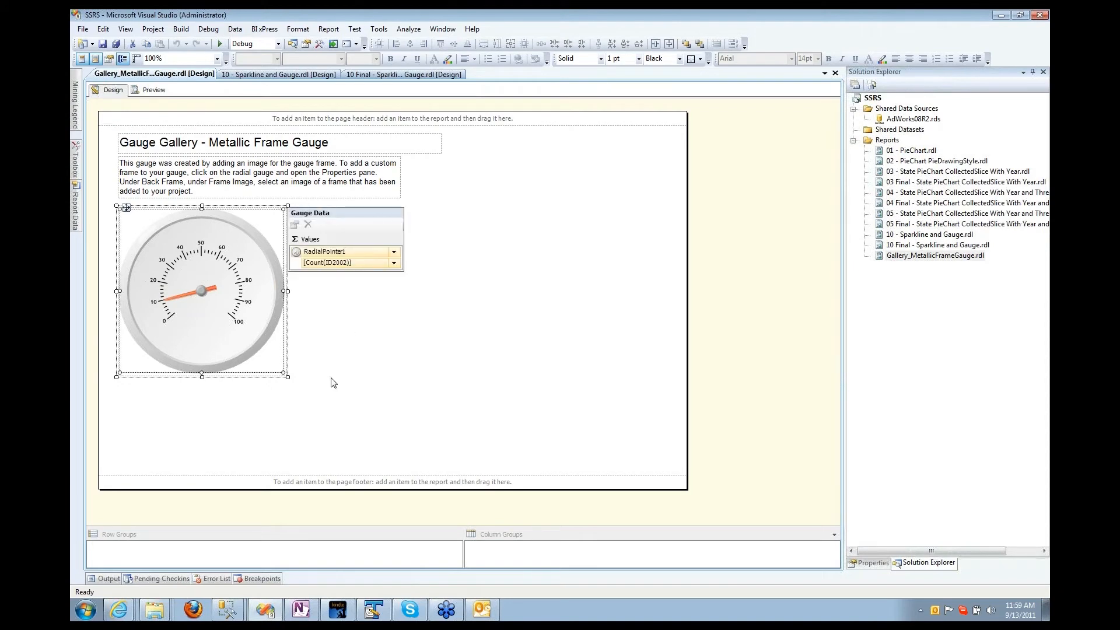
{"action": "left_click", "coordinate": [873, 563]}
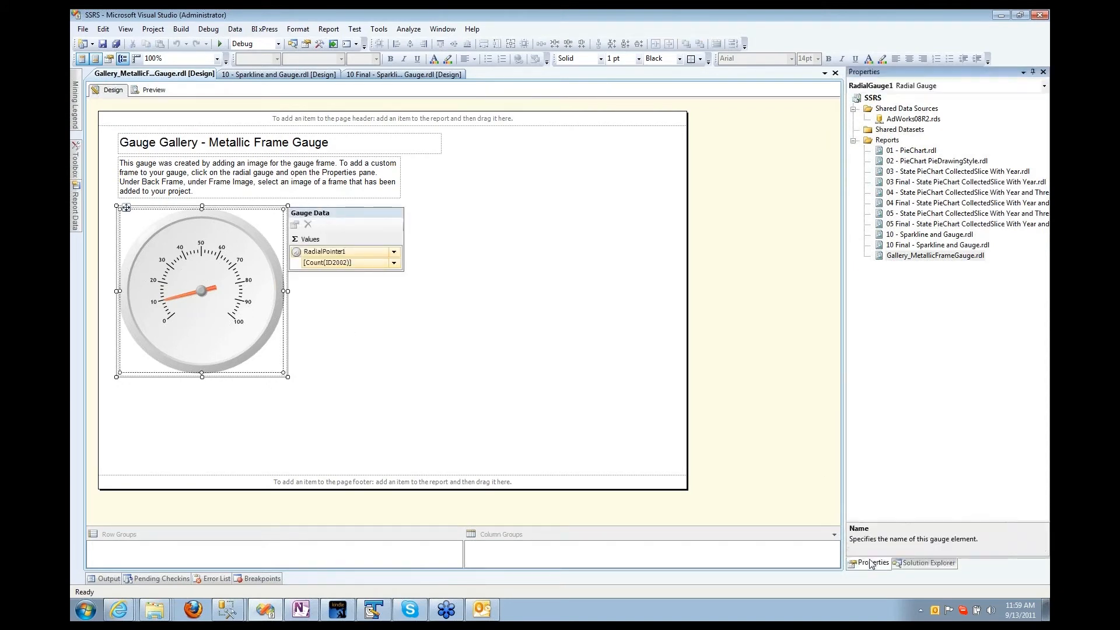
{"action": "left_click", "coordinate": [241, 313]}
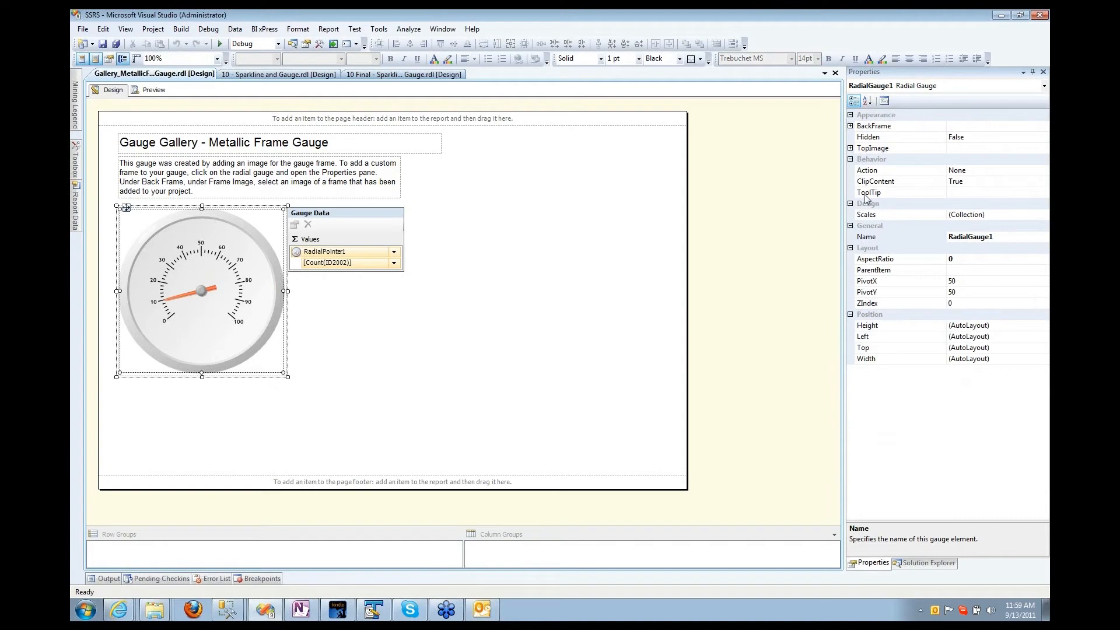
Step: Set the gauge's BackFrame > FrameImage Value to Speedometer005
{"action": "left_click", "coordinate": [850, 126]}
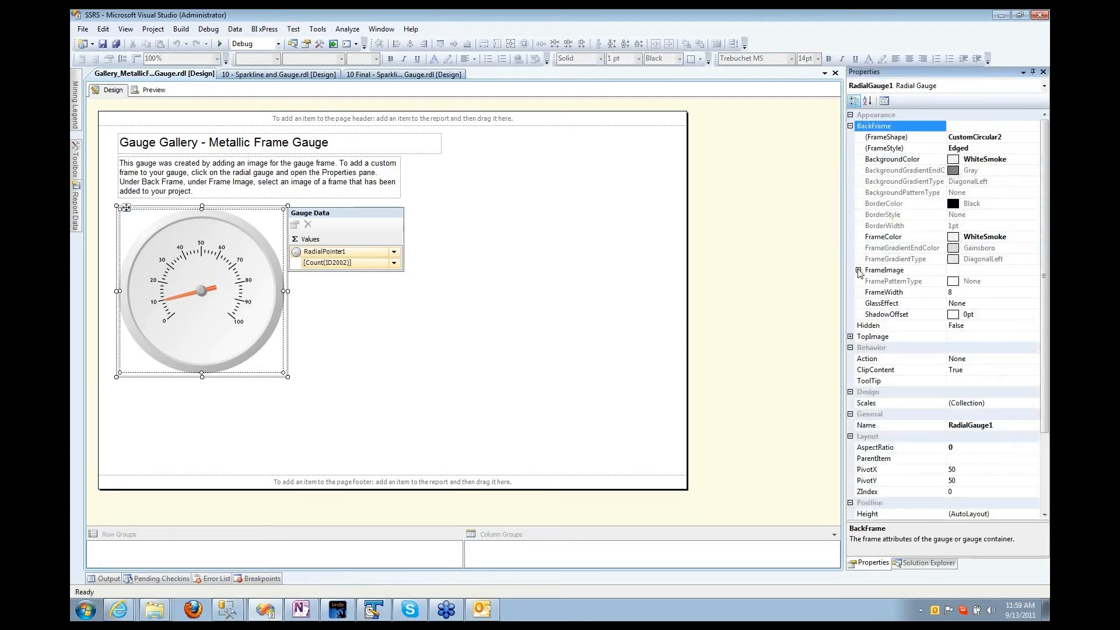
{"action": "left_click", "coordinate": [859, 270]}
{"action": "left_click", "coordinate": [914, 337]}
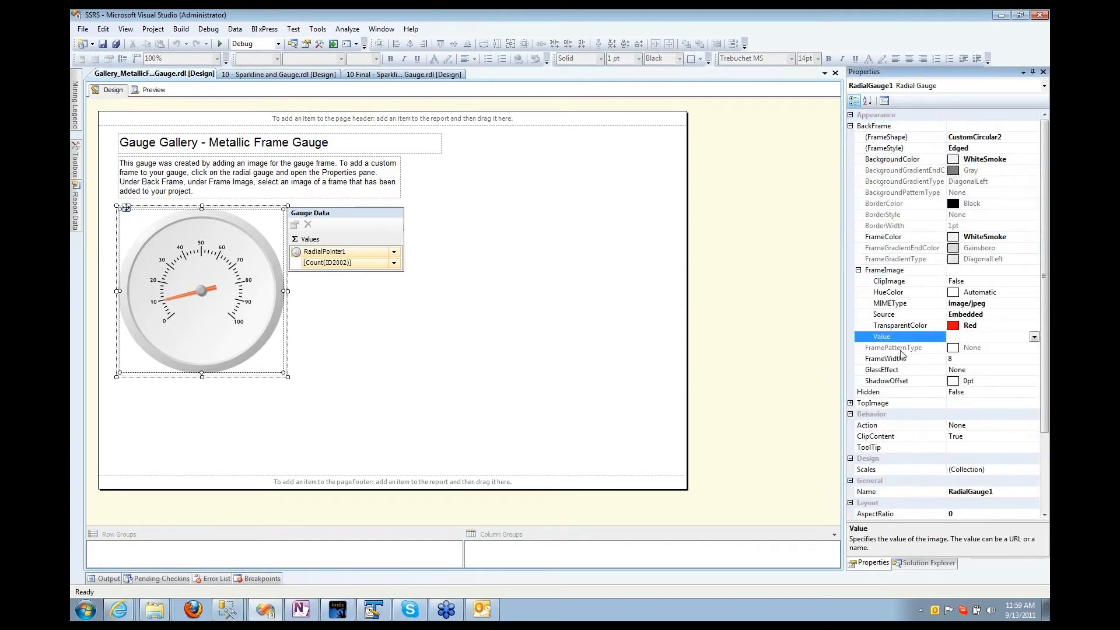
{"action": "left_click", "coordinate": [893, 316]}
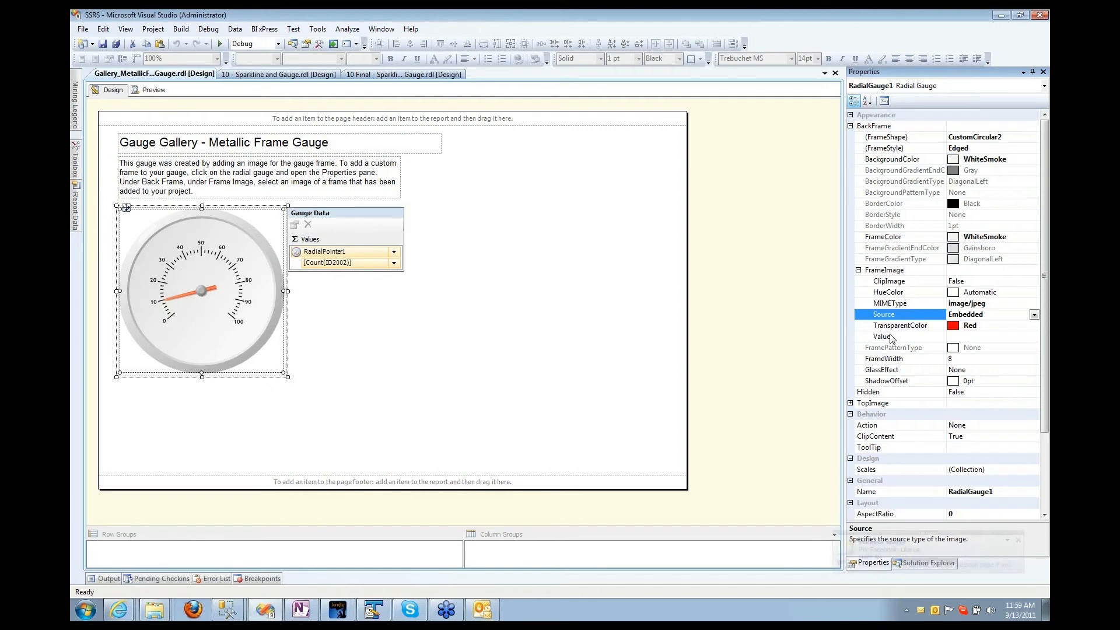
{"action": "left_click", "coordinate": [890, 337]}
{"action": "left_click", "coordinate": [1033, 337]}
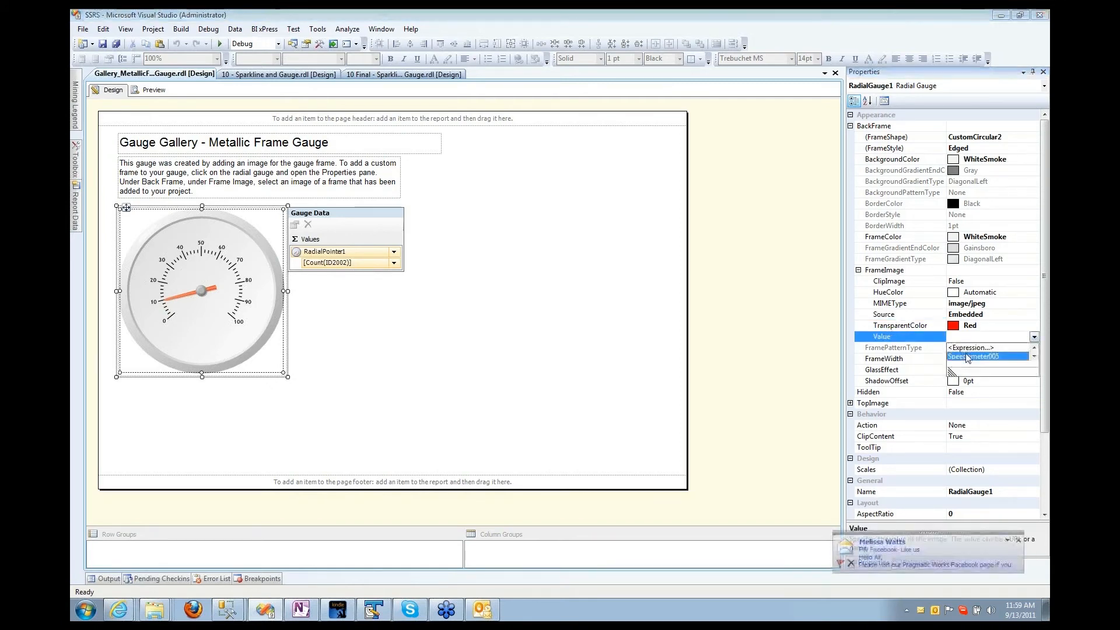
{"action": "left_click", "coordinate": [962, 358]}
{"action": "left_click", "coordinate": [537, 364]}
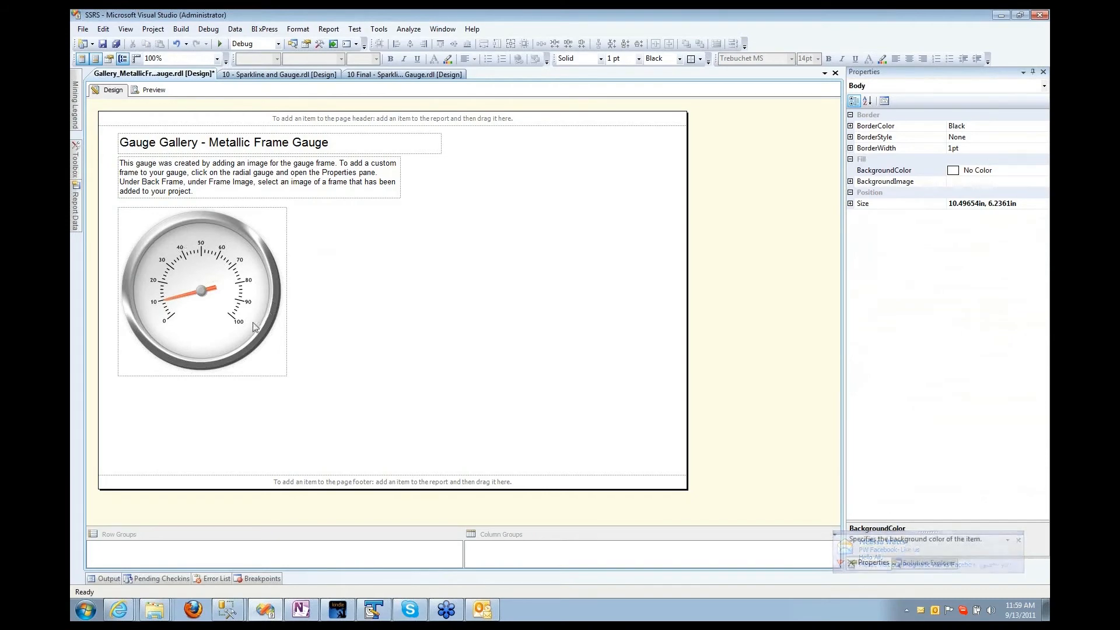
Step: Open the radial gauge's Gauge Properties dialog from its context menu
{"action": "left_click", "coordinate": [202, 334]}
{"action": "right_click", "coordinate": [201, 333]}
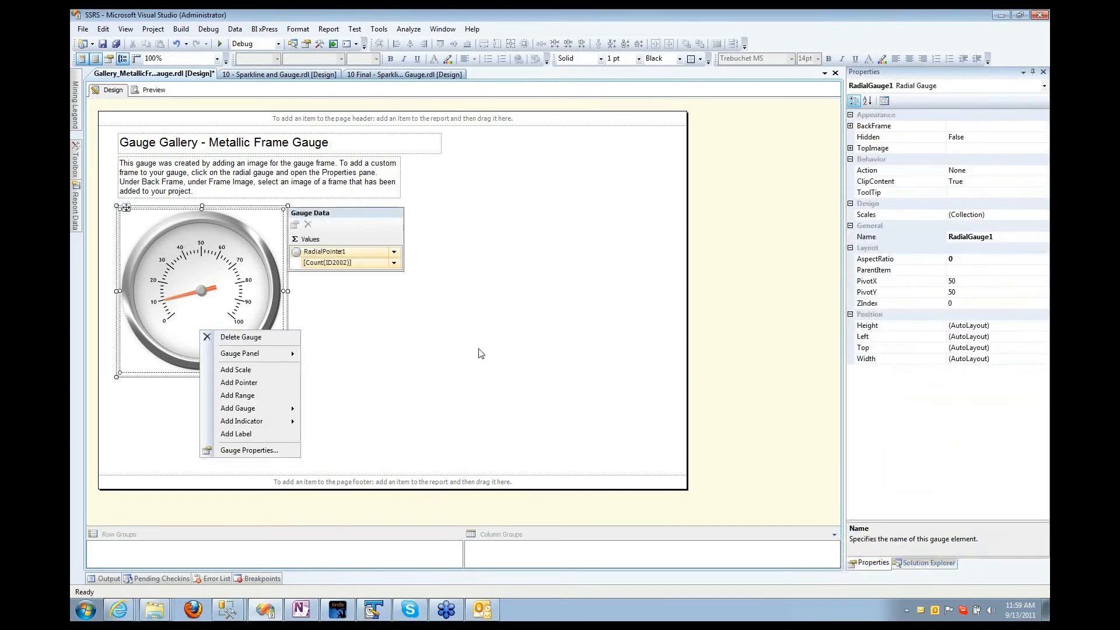
{"action": "left_click", "coordinate": [480, 350]}
{"action": "left_click", "coordinate": [187, 335]}
{"action": "right_click", "coordinate": [189, 336]}
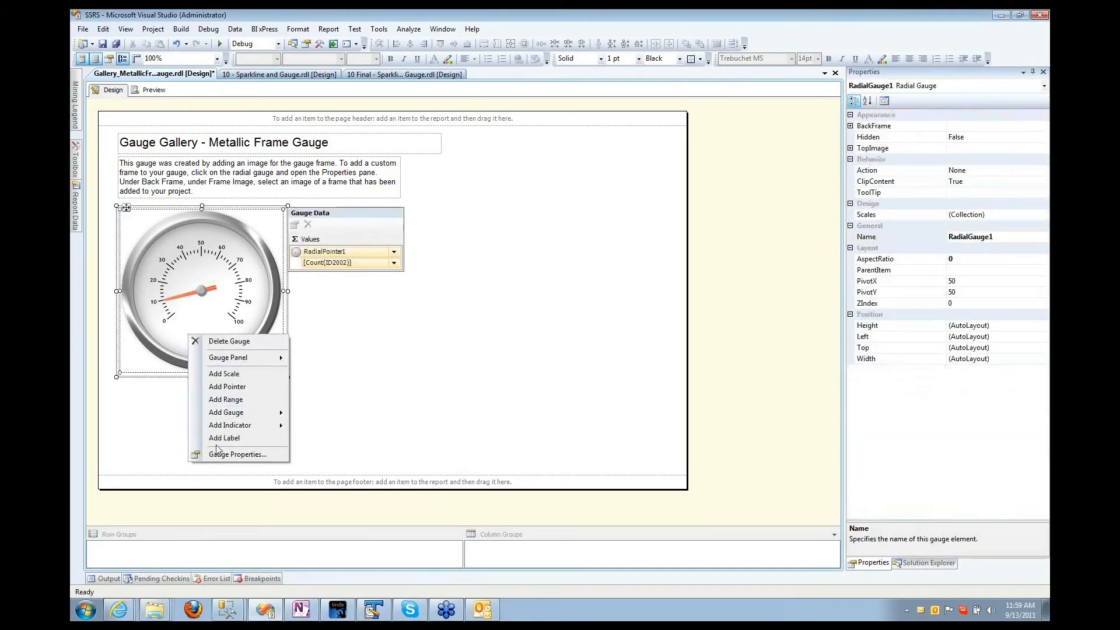
{"action": "left_click", "coordinate": [221, 465]}
{"action": "left_click", "coordinate": [214, 357]}
{"action": "right_click", "coordinate": [214, 339]}
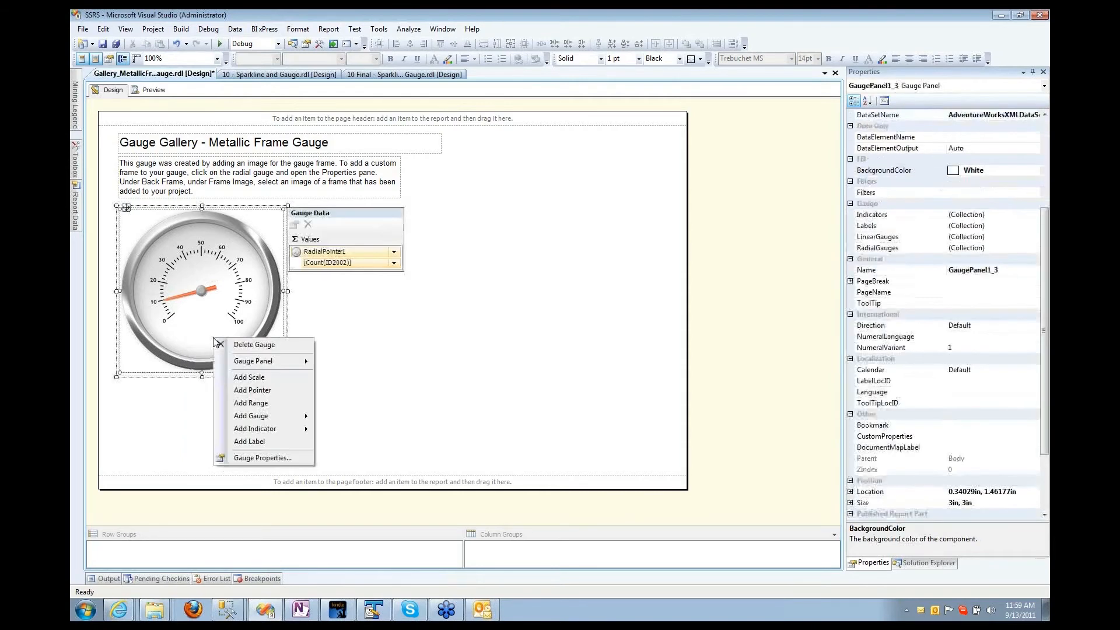
{"action": "left_click", "coordinate": [226, 344]}
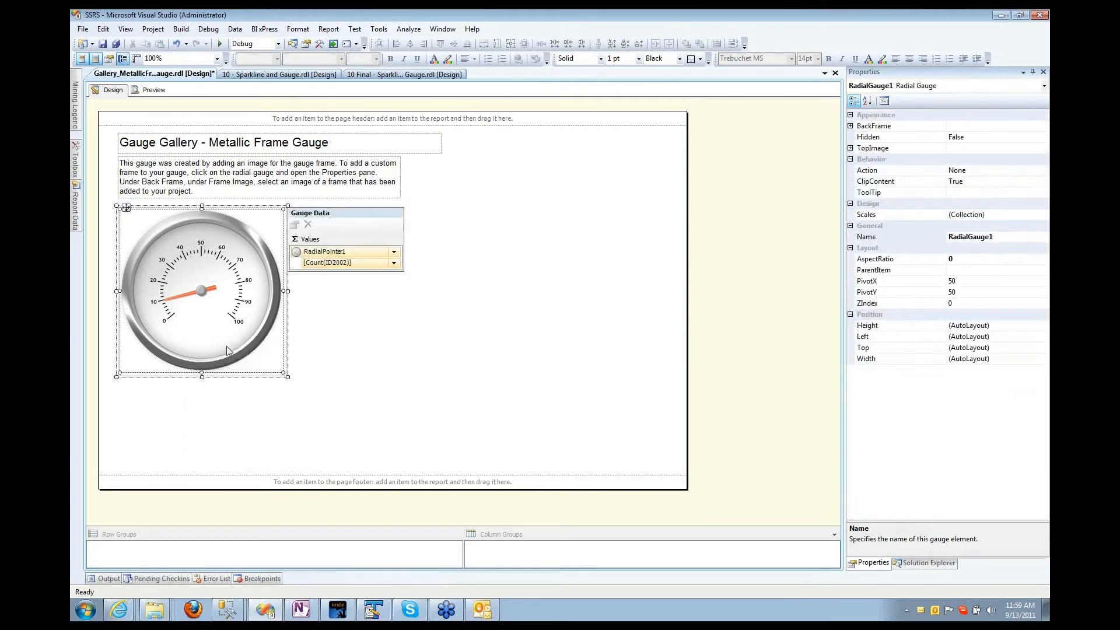
{"action": "right_click", "coordinate": [225, 345]}
{"action": "left_click", "coordinate": [255, 463]}
Step: Turn on Glass effect on the Frame page, confirm, and save the report
{"action": "left_click", "coordinate": [417, 237]}
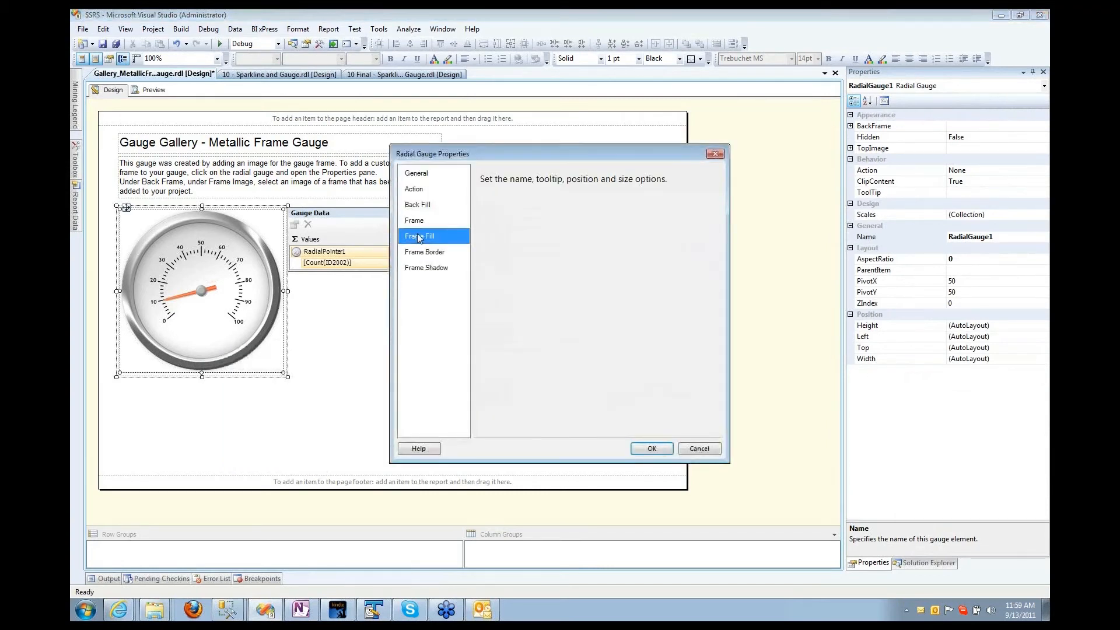
{"action": "left_click", "coordinate": [411, 207]}
{"action": "left_click", "coordinate": [413, 188]}
{"action": "left_click", "coordinate": [414, 220]}
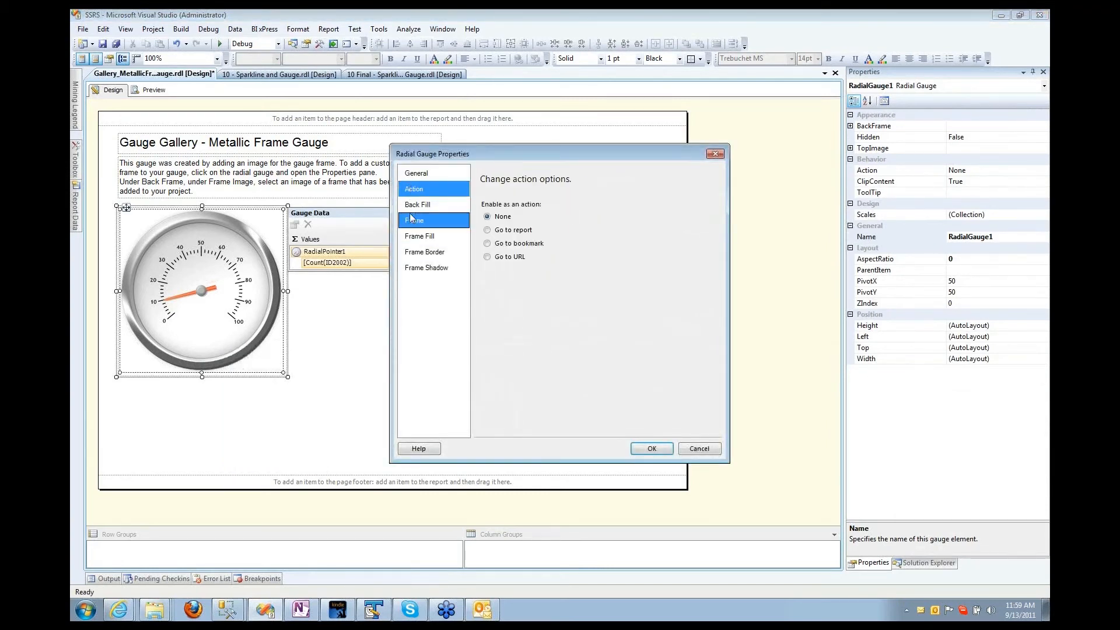
{"action": "left_click", "coordinate": [485, 297]}
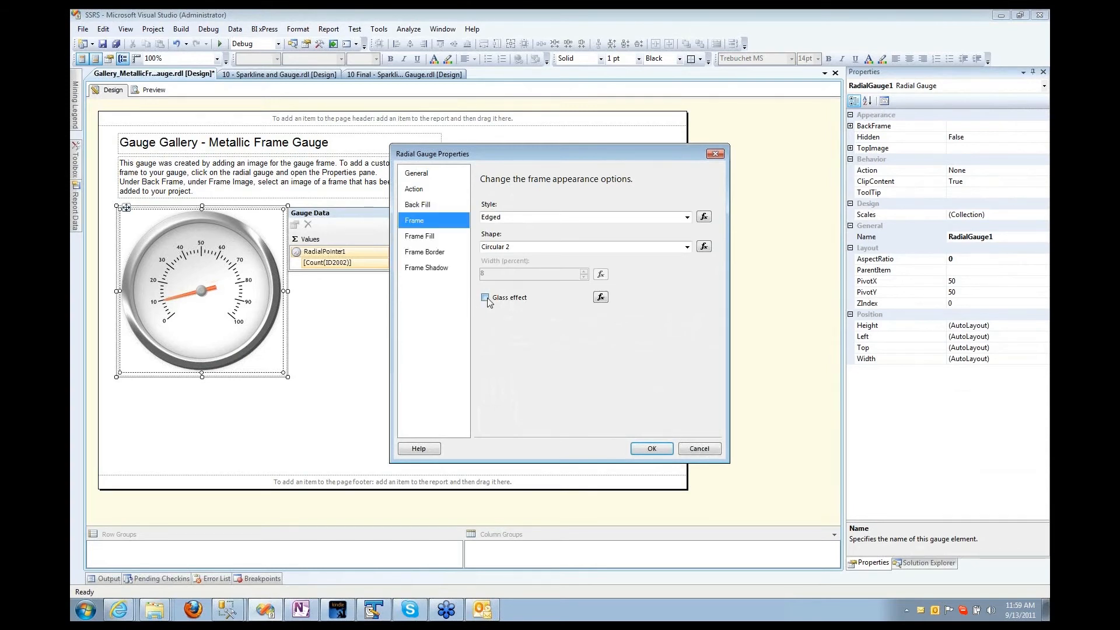
{"action": "left_click", "coordinate": [652, 449]}
{"action": "left_click", "coordinate": [391, 400]}
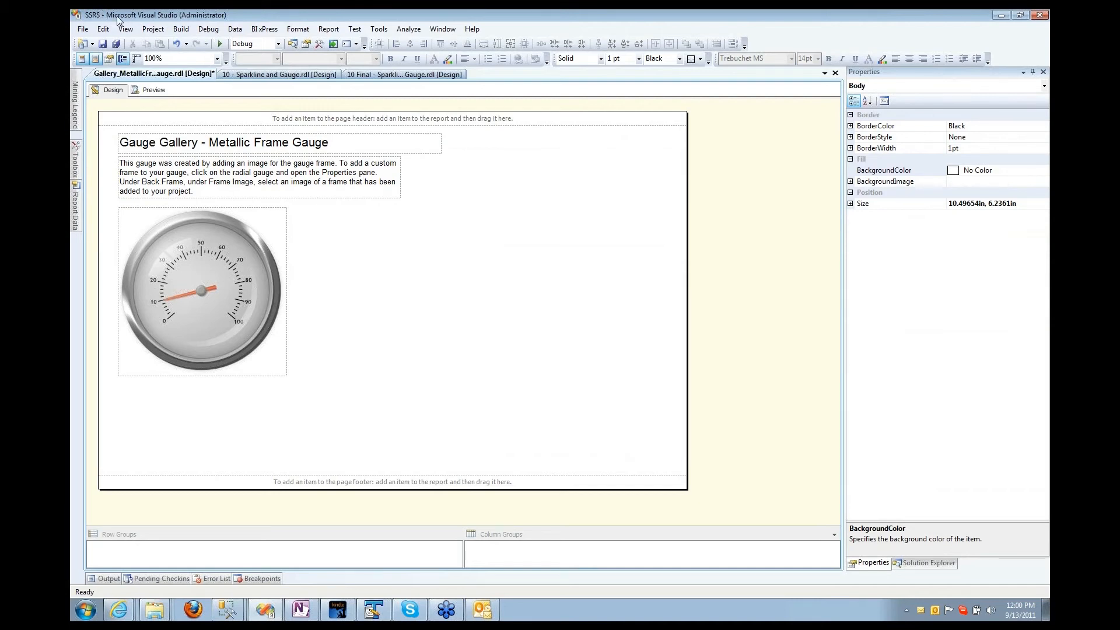
{"action": "left_click", "coordinate": [102, 44]}
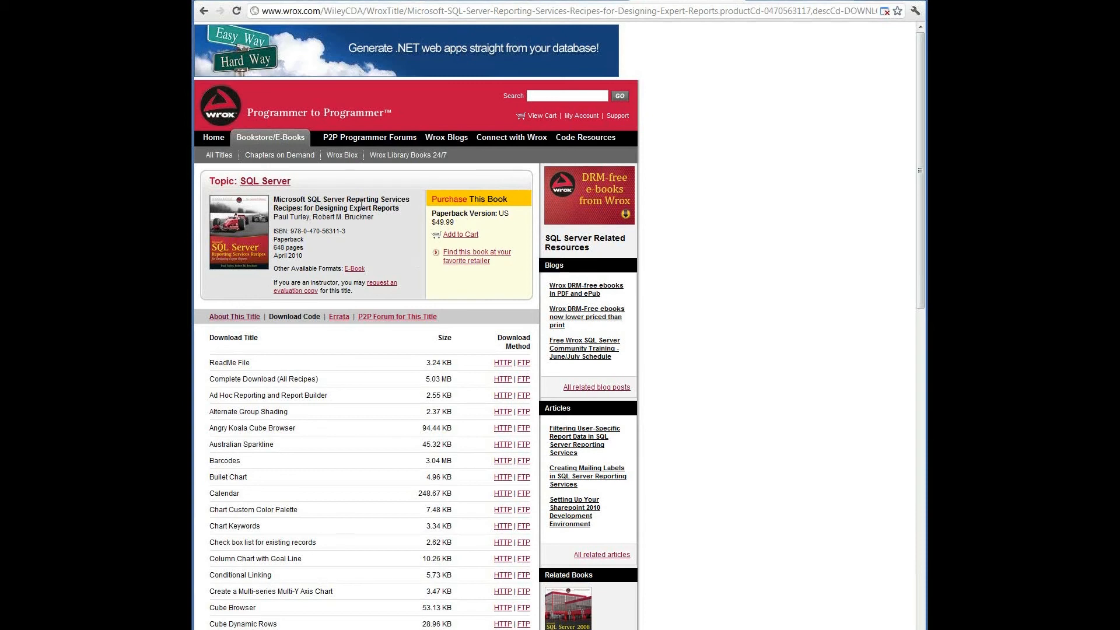
{"action": "double_click", "coordinate": [282, 208]}
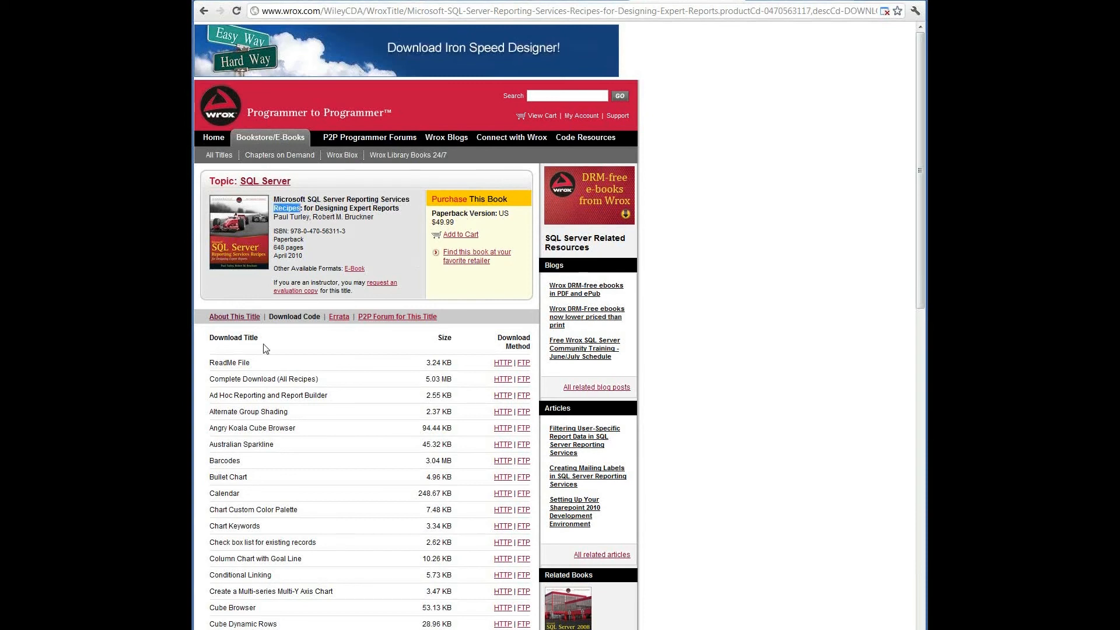
{"action": "left_click_drag", "start_coordinate": [278, 316], "coordinate": [304, 316]}
{"action": "left_click", "coordinate": [306, 316]}
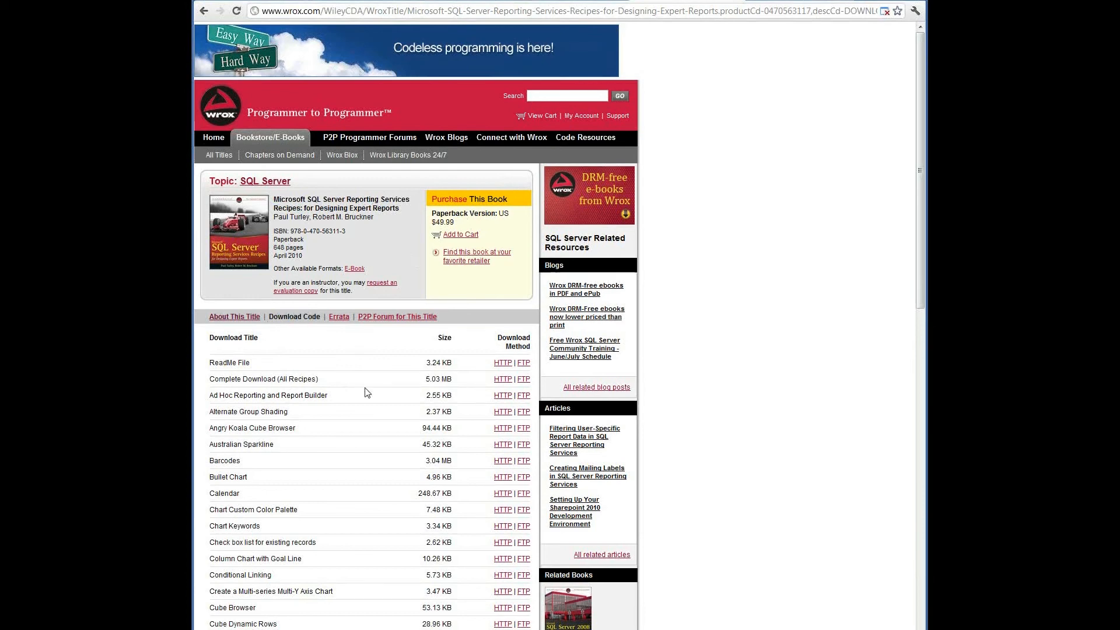
{"action": "scroll", "coordinate": [366, 390], "scroll_direction": "down", "scroll_amount": 1}
{"action": "scroll", "coordinate": [367, 391], "scroll_direction": "down", "scroll_amount": 1}
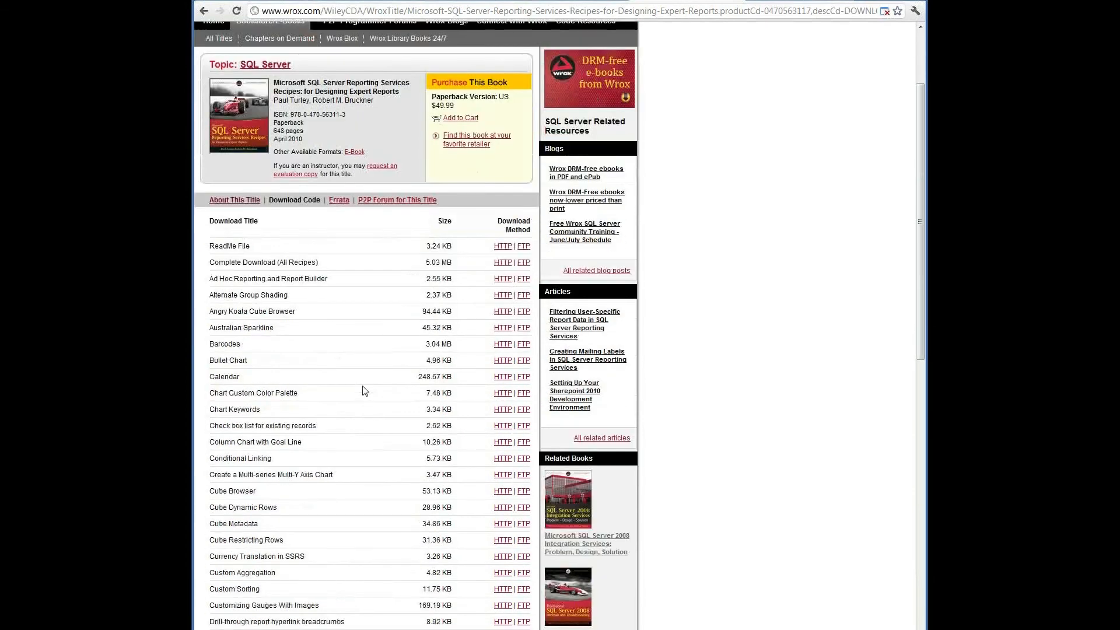
{"action": "scroll", "coordinate": [364, 390], "scroll_direction": "down", "scroll_amount": 4}
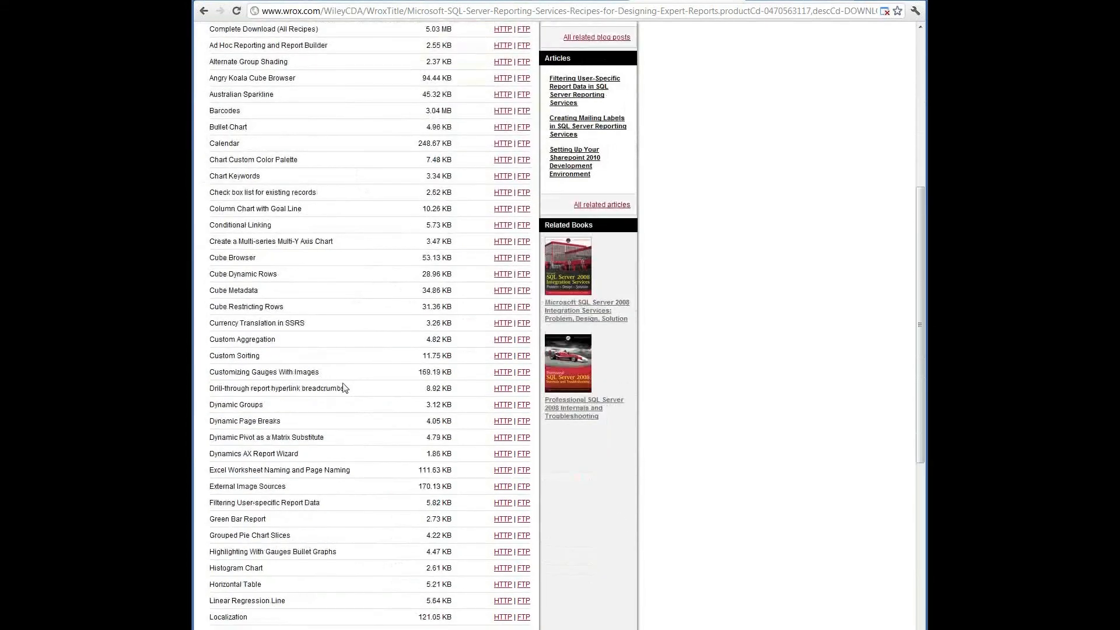
{"action": "scroll", "coordinate": [342, 388], "scroll_direction": "up", "scroll_amount": 6}
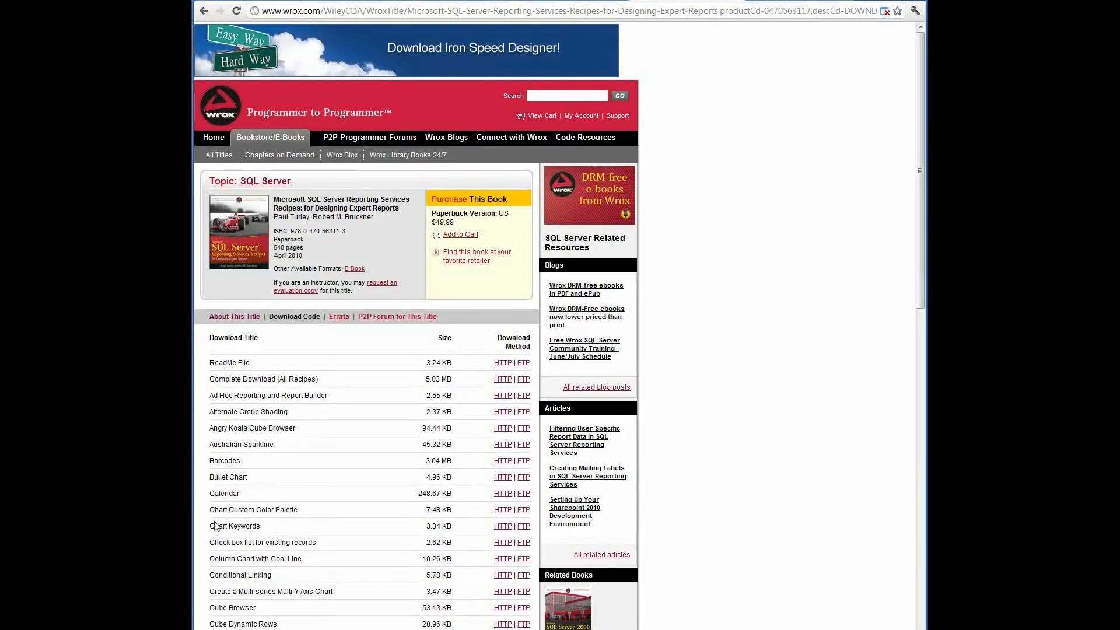
{"action": "scroll", "coordinate": [214, 527], "scroll_direction": "down", "scroll_amount": 1}
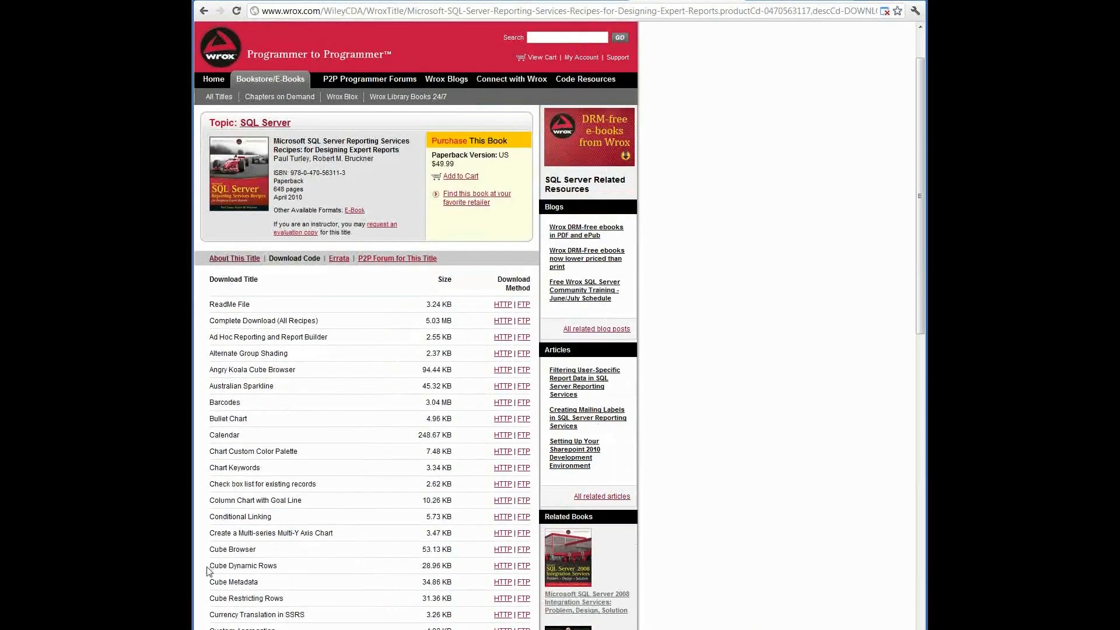
{"action": "mouse_move", "coordinate": [209, 571]}
{"action": "left_mouse_down"}
{"action": "mouse_move", "coordinate": [211, 583]}
{"action": "mouse_move", "coordinate": [528, 569]}
{"action": "mouse_move", "coordinate": [212, 551]}
{"action": "left_mouse_up"}
{"action": "left_click", "coordinate": [476, 569]}
{"action": "left_click", "coordinate": [238, 550]}
{"action": "scroll", "coordinate": [360, 482], "scroll_direction": "up", "scroll_amount": 1}
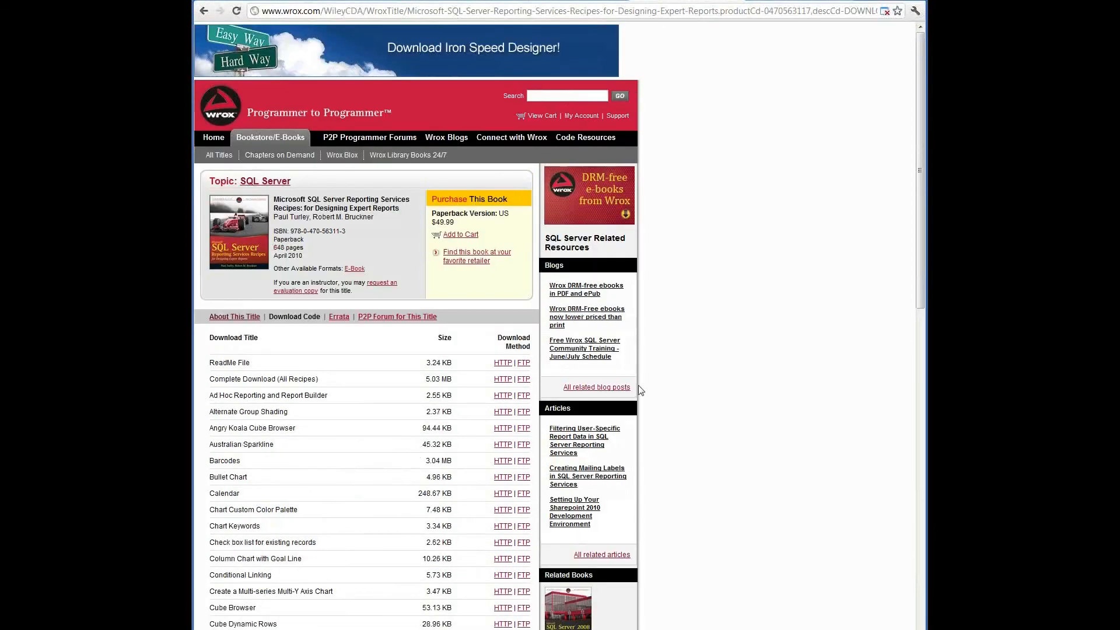